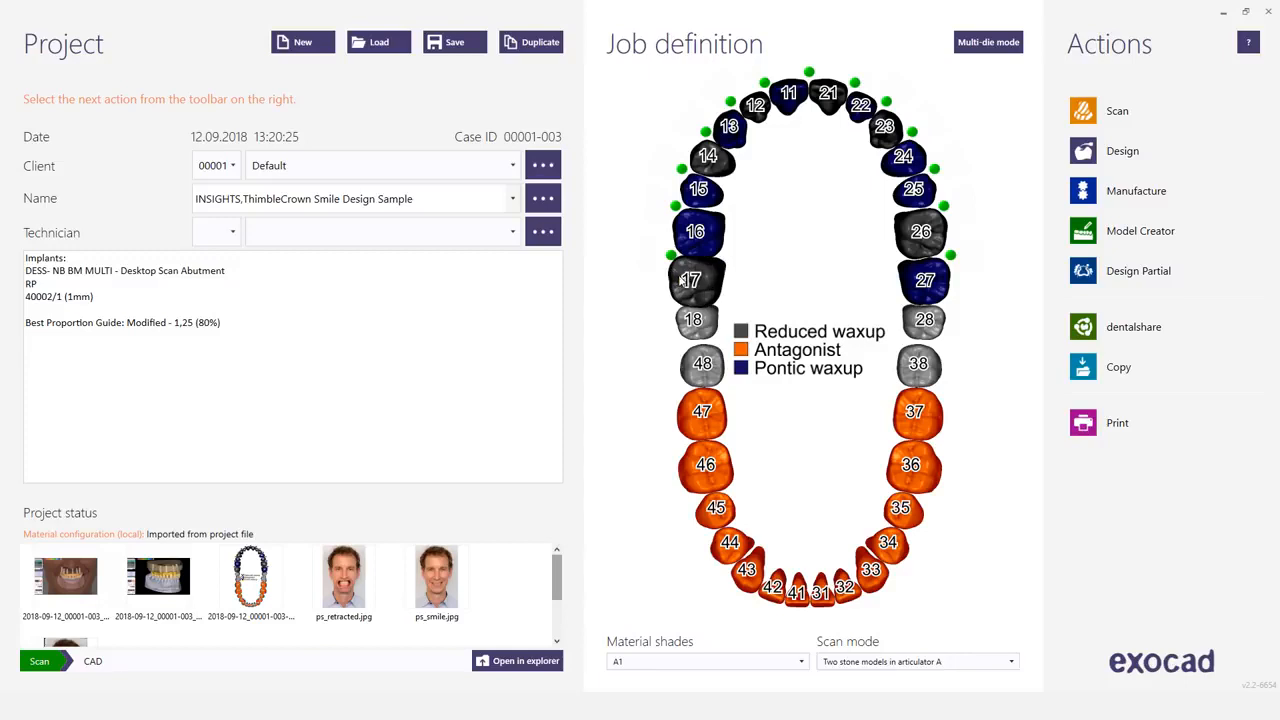
# Step: Review the work type, material and parameters defined for teeth 17 and 16 in the job definition
pyautogui.moveTo(687, 285)
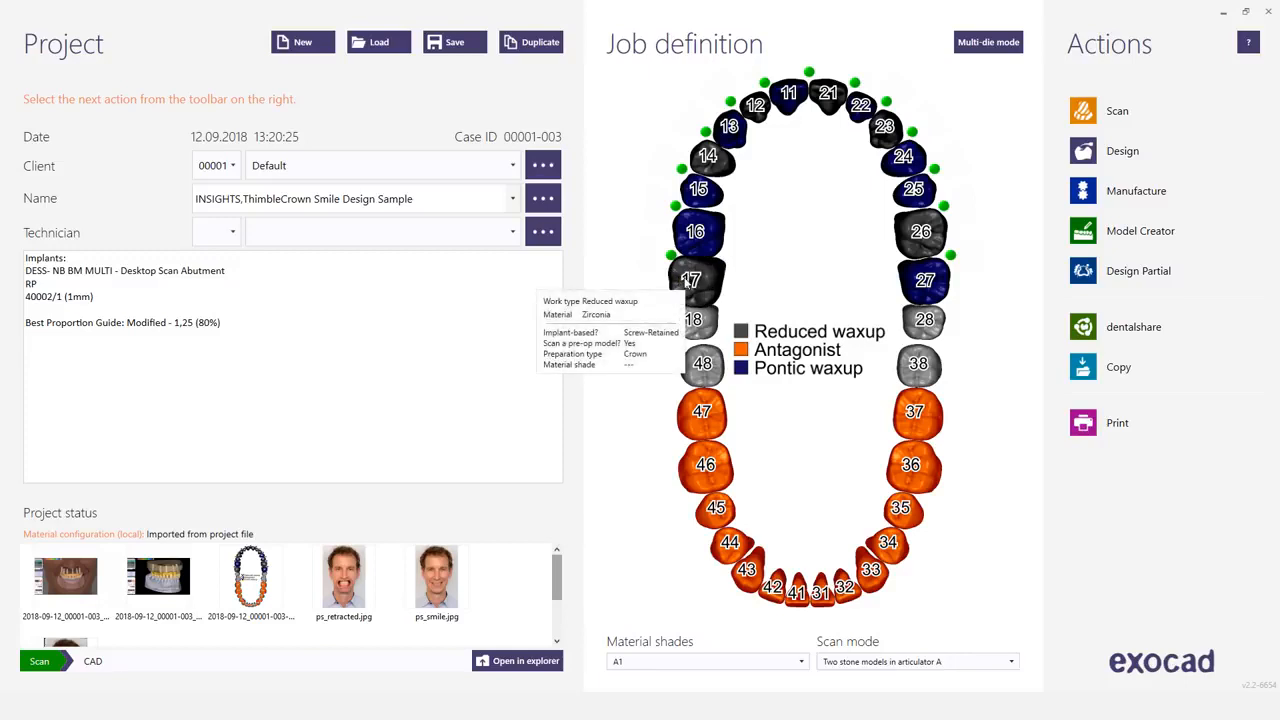
pyautogui.click(688, 282)
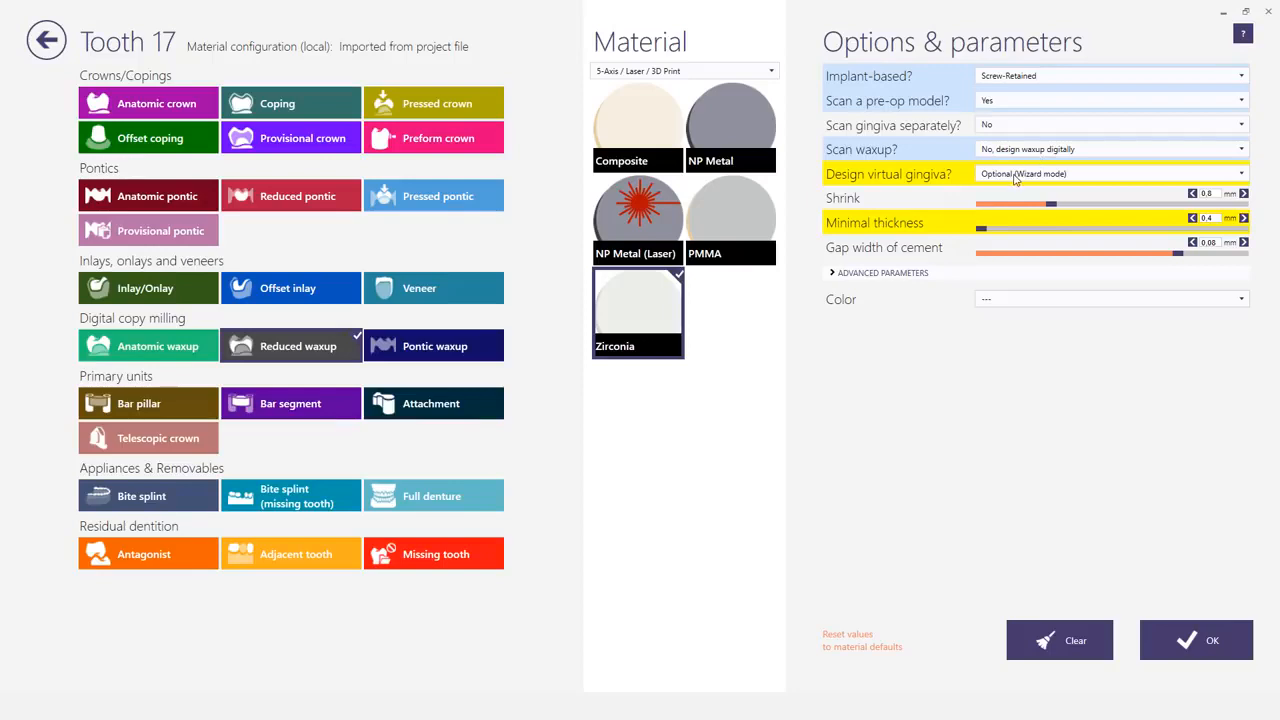
pyautogui.click(1208, 640)
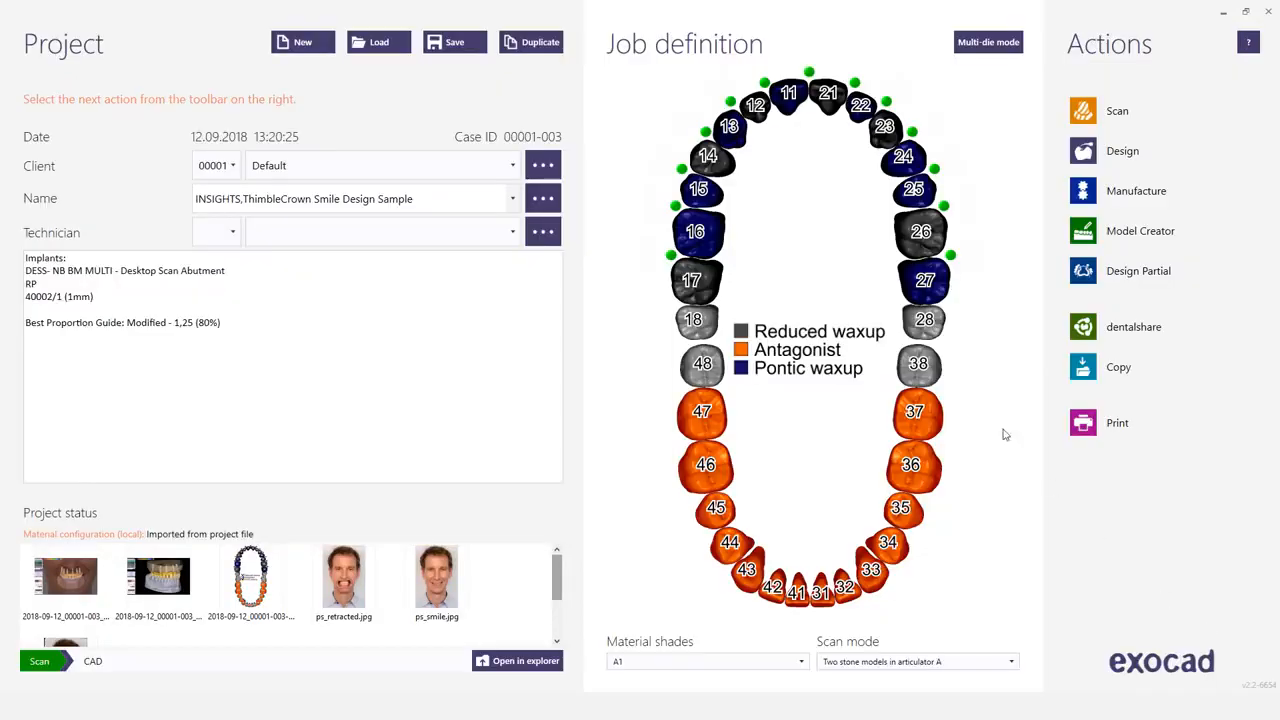
pyautogui.click(712, 233)
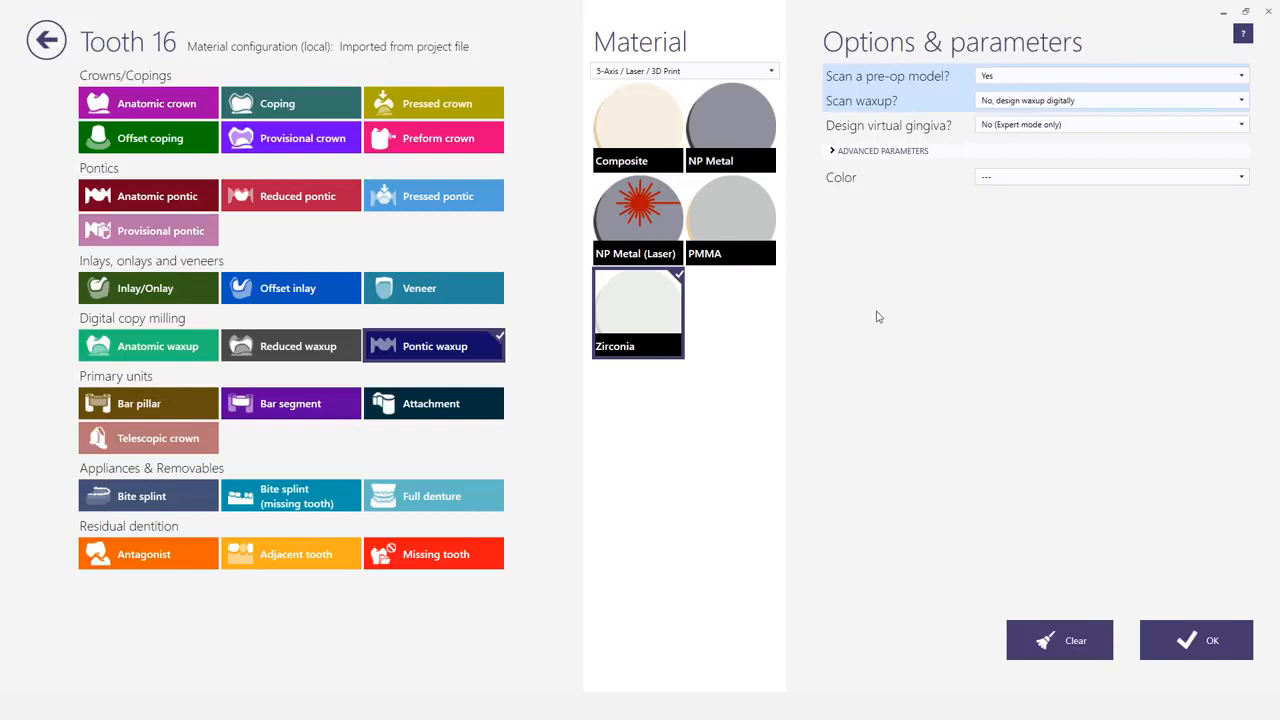
pyautogui.click(46, 40)
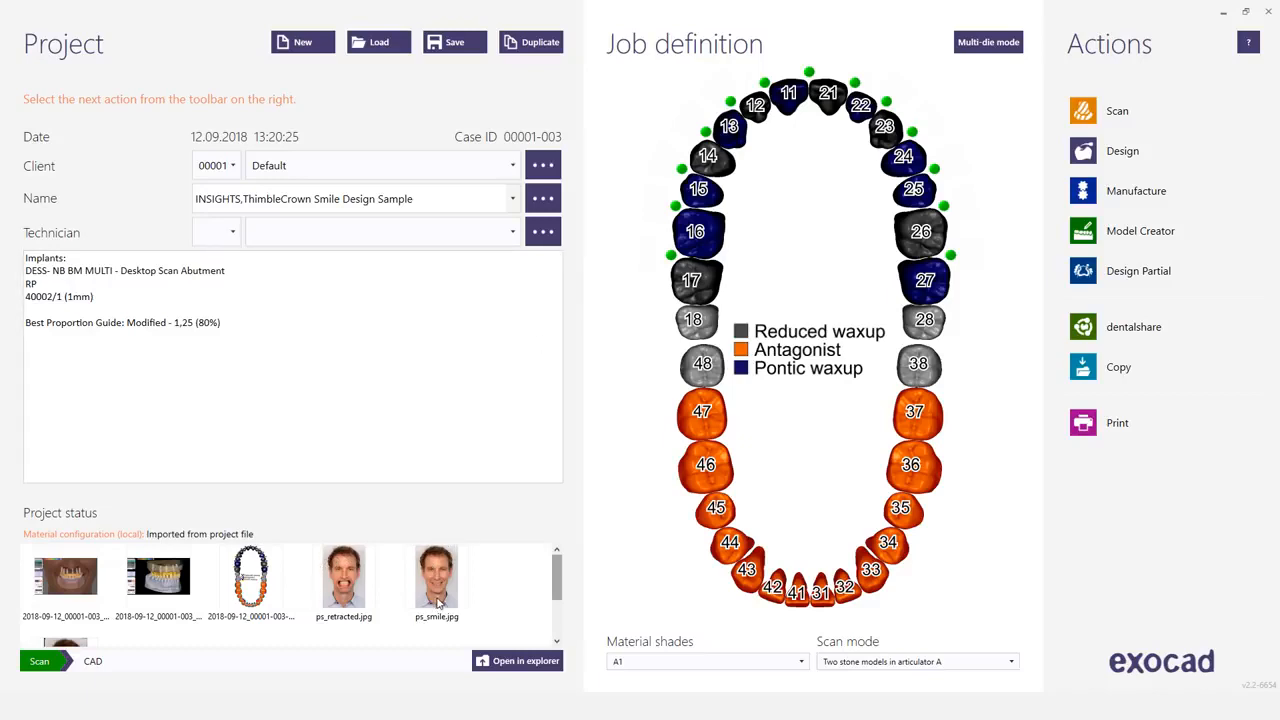
# Step: Open the case for design and inspect the pre-op scan's position on the upper jaw scan
pyautogui.moveTo(437, 601)
pyautogui.click(1088, 150)
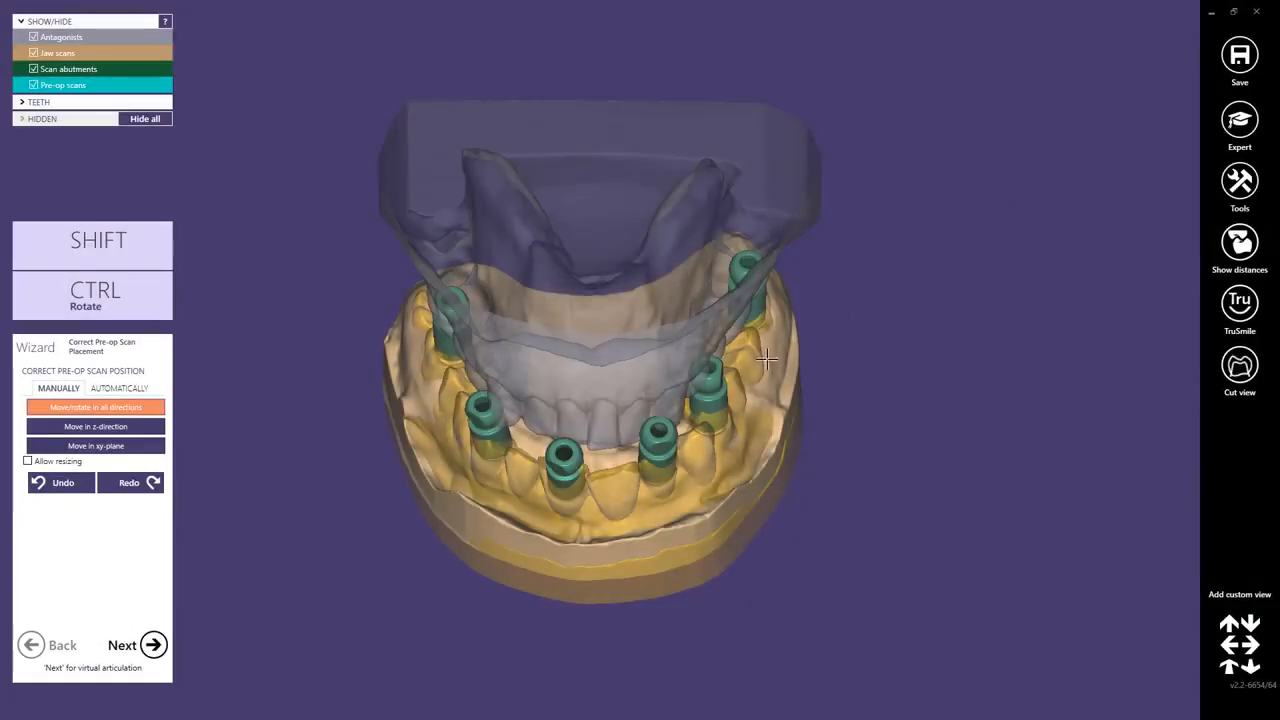
pyautogui.moveTo(584, 480); pyautogui.dragTo(587, 472, button='right')
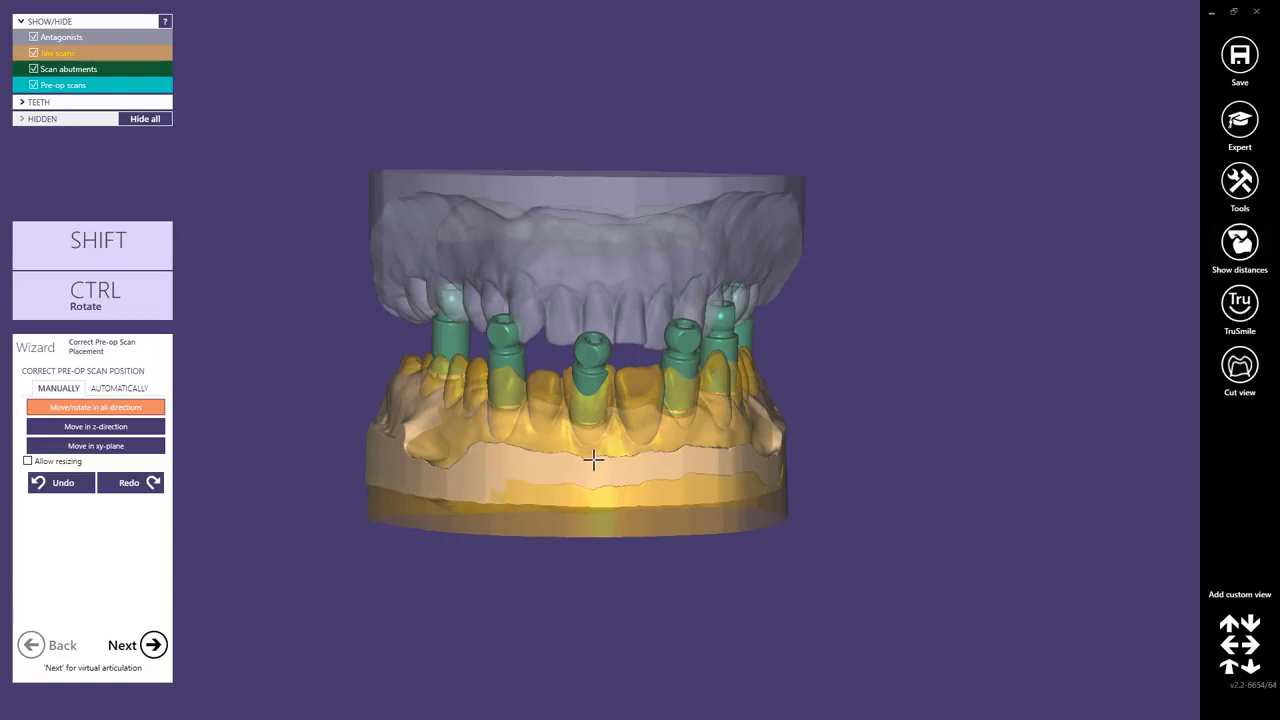
pyautogui.moveTo(593, 459); pyautogui.dragTo(571, 449, button='right')
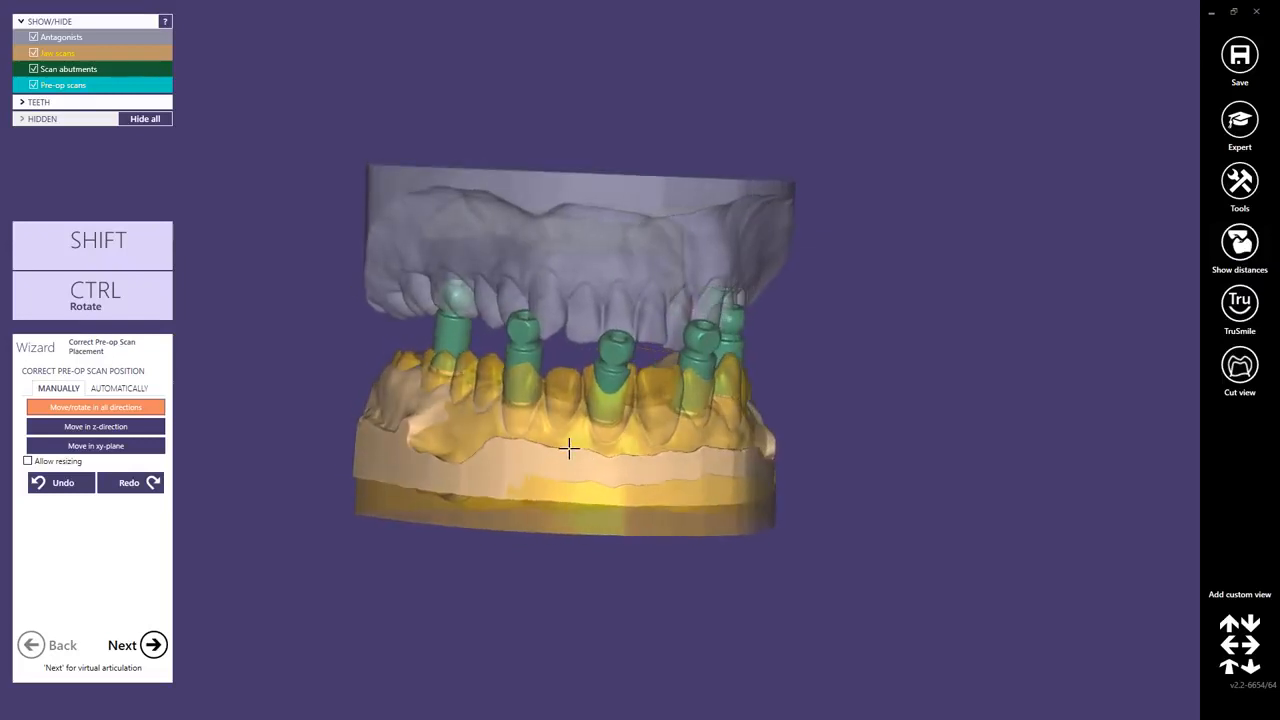
# Step: Hide the antagonist and the scan abutments, and move the pre-op scan clear of the jaw scan
pyautogui.keyDown('ctrl'); pyautogui.middleClick(577, 285); pyautogui.keyUp('ctrl')
pyautogui.keyDown('ctrl'); pyautogui.middleClick(572, 405); pyautogui.keyUp('ctrl')
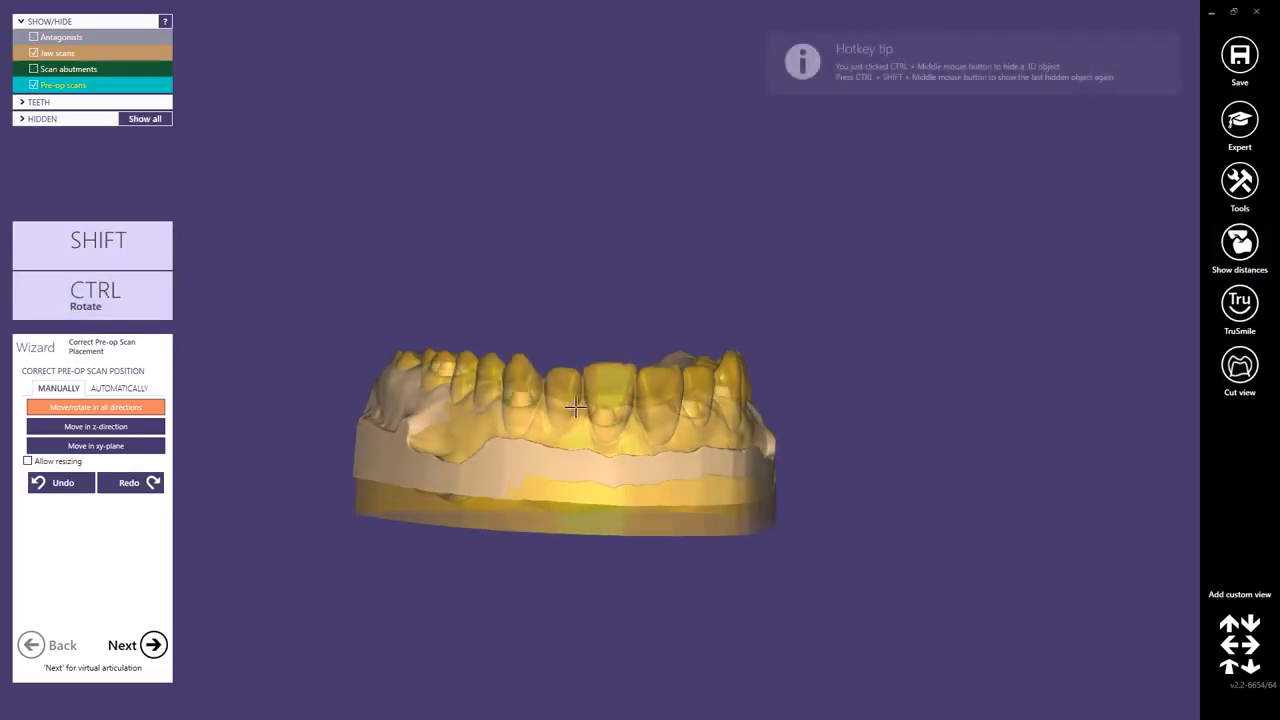
pyautogui.moveTo(579, 429); pyautogui.dragTo(582, 293)
pyautogui.moveTo(587, 388); pyautogui.dragTo(590, 391, button='right')
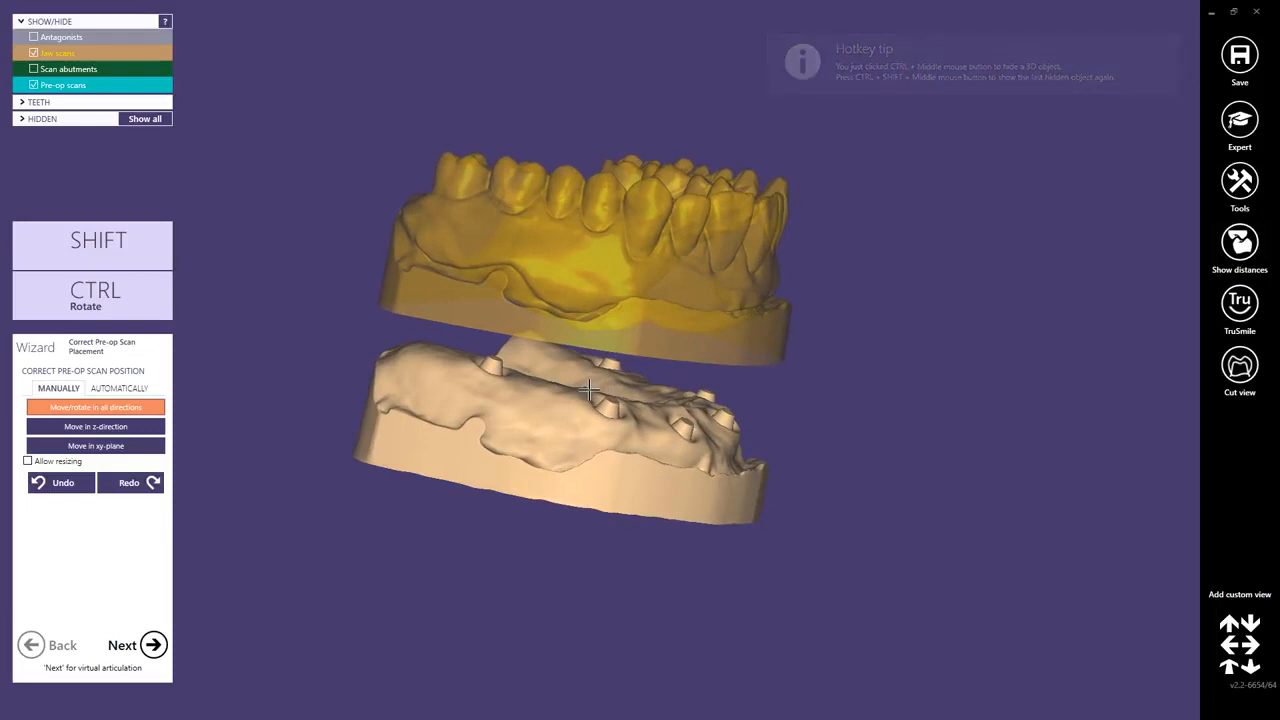
# Step: Align the pre-op scan automatically to the jaw scan using three matching point pairs and best fit matching
pyautogui.click(122, 388)
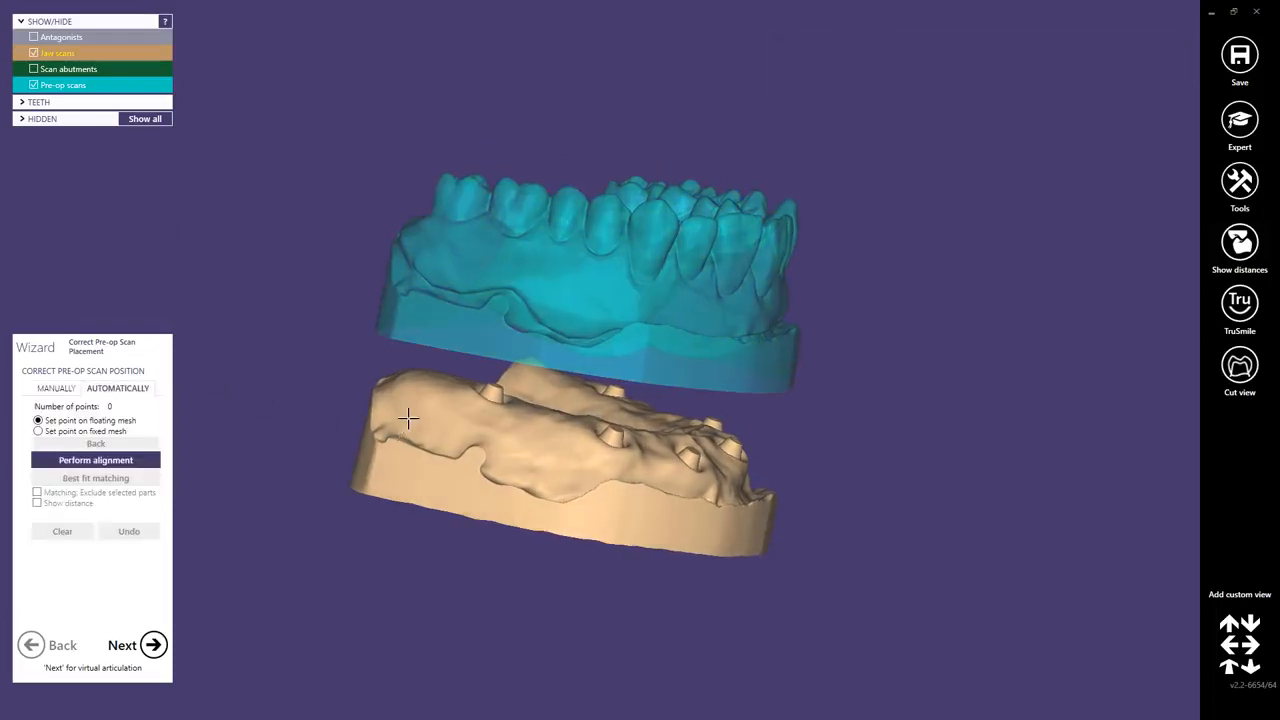
pyautogui.click(499, 301)
pyautogui.click(478, 462)
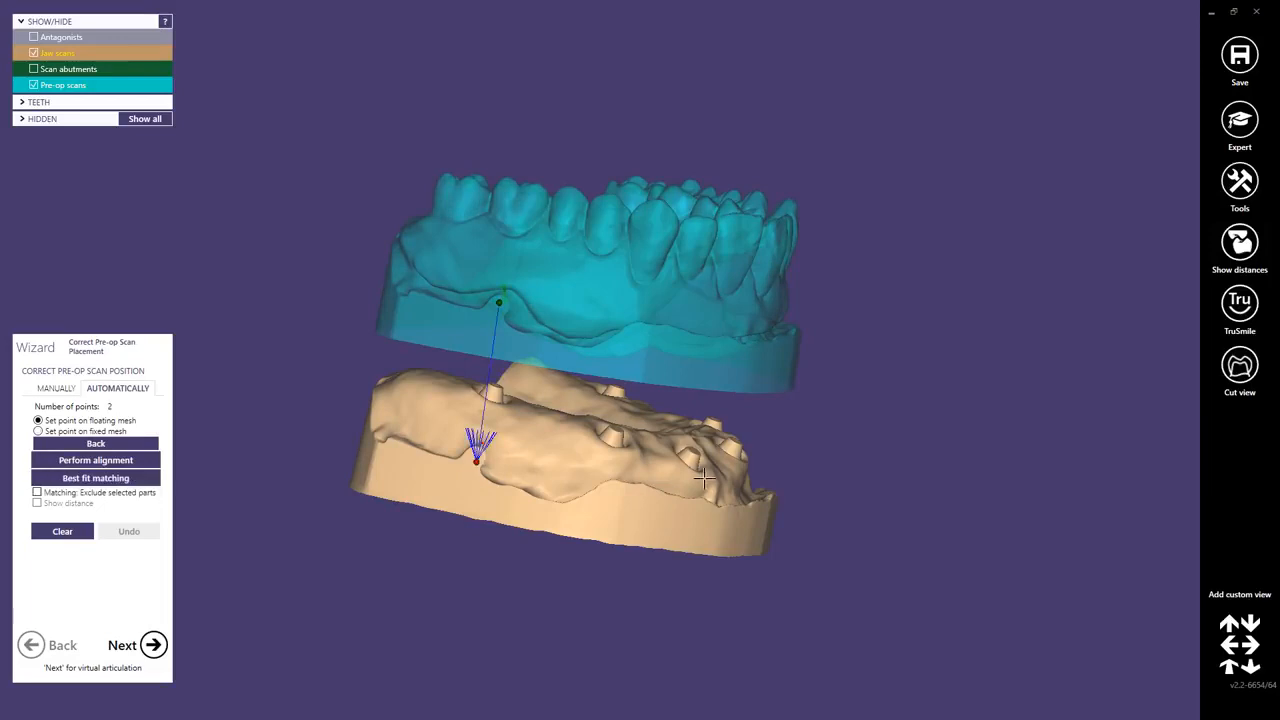
pyautogui.moveTo(478, 462); pyautogui.dragTo(705, 478, button='right')
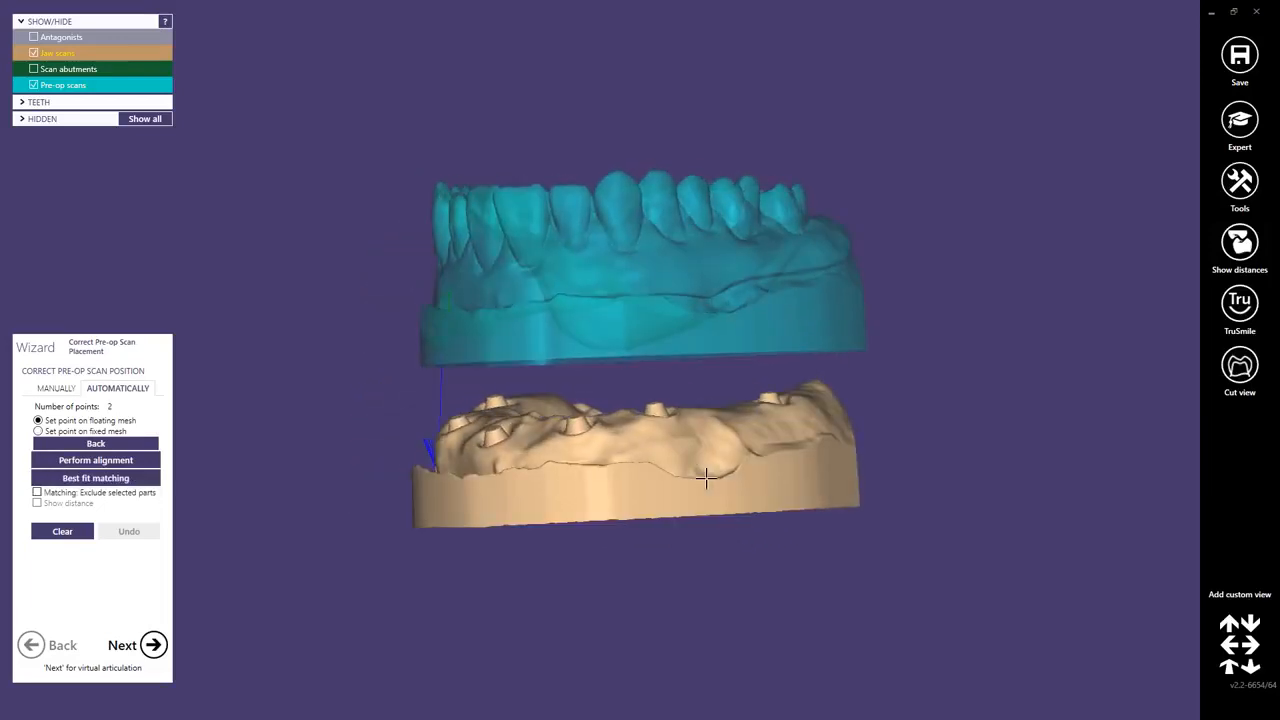
pyautogui.click(561, 296)
pyautogui.click(548, 474)
pyautogui.moveTo(548, 474); pyautogui.dragTo(700, 293, button='right')
pyautogui.click(700, 293)
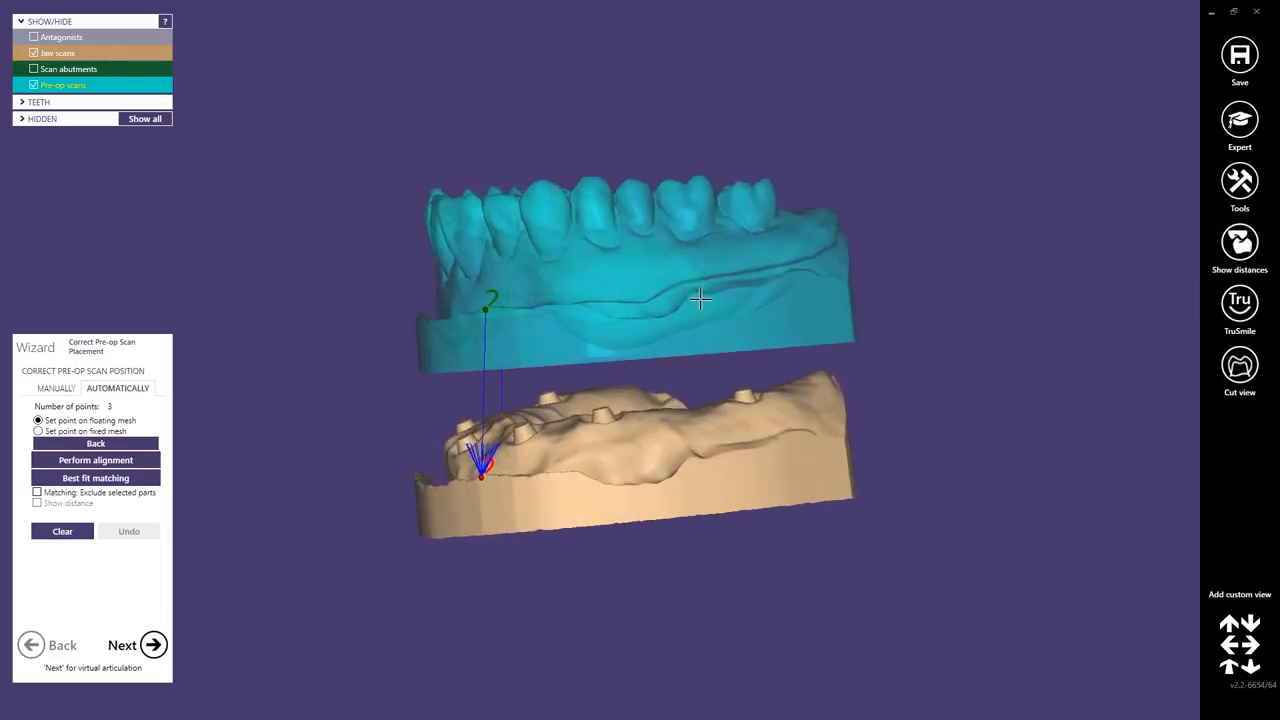
pyautogui.click(694, 464)
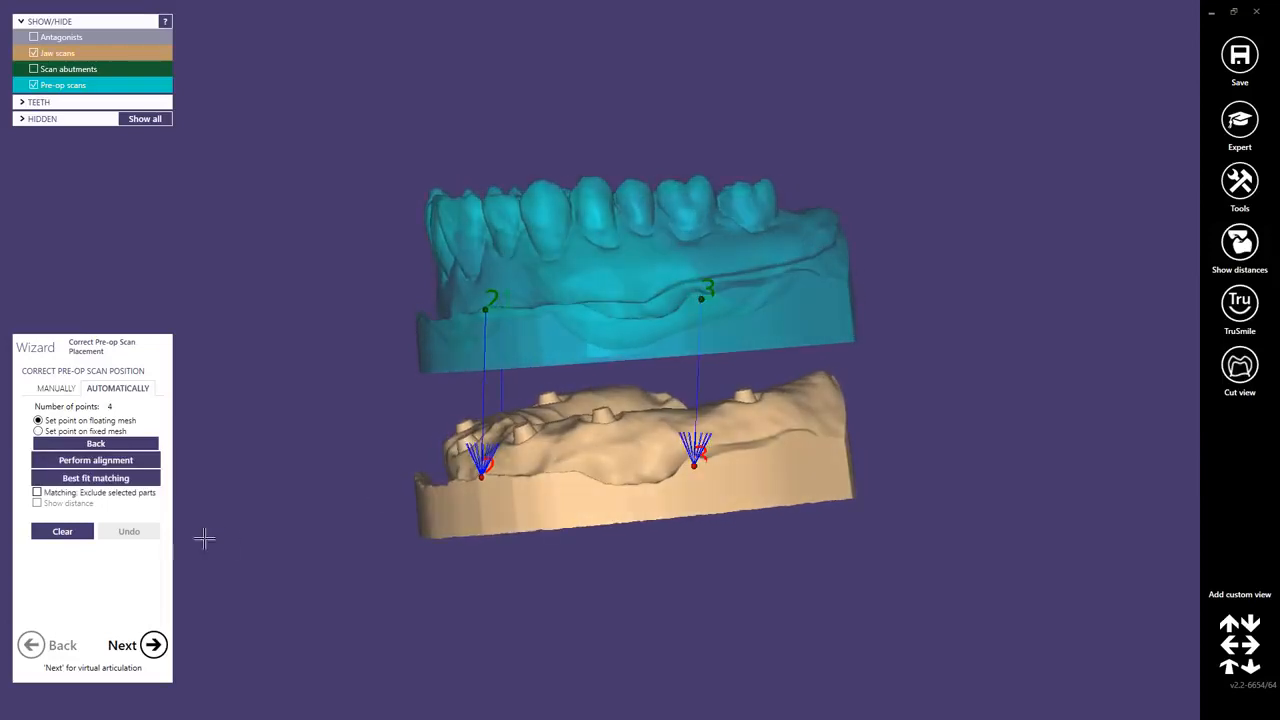
pyautogui.click(106, 460)
pyautogui.click(103, 479)
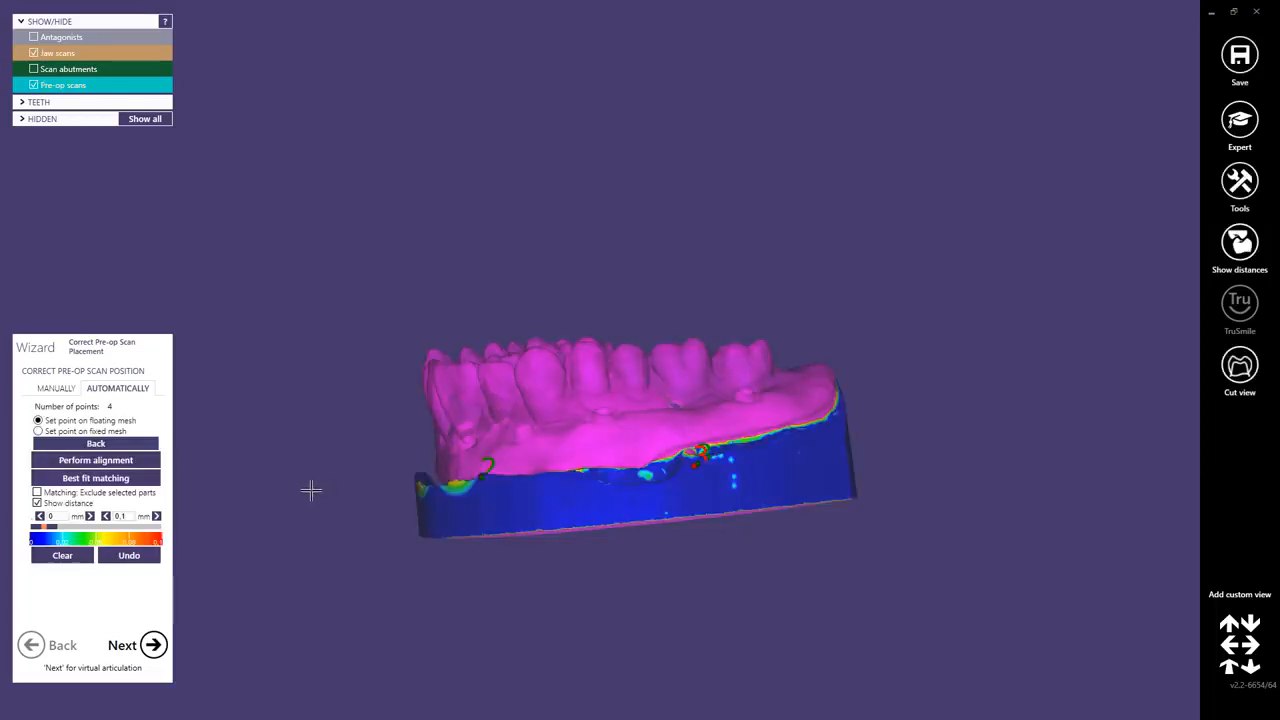
# Step: Proceed to virtual articulation and start the virtual articulator, leaving the gap between upper and lower jaw
pyautogui.click(153, 645)
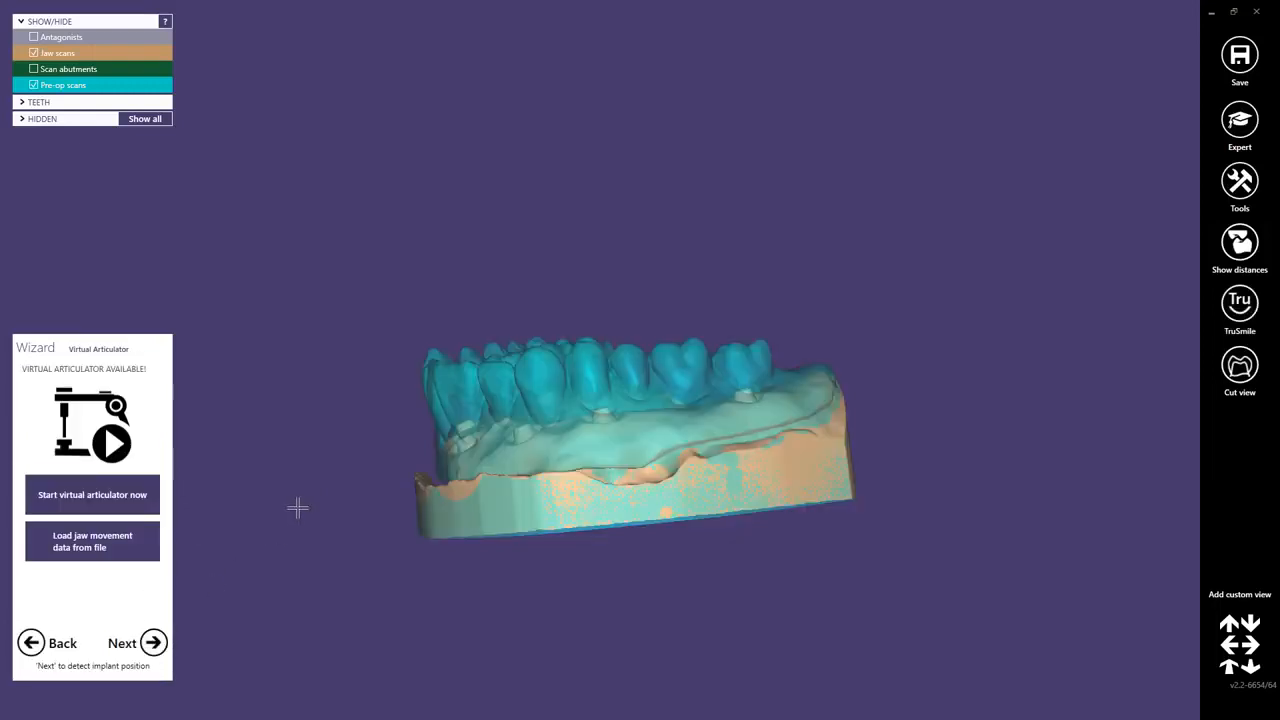
pyautogui.click(77, 492)
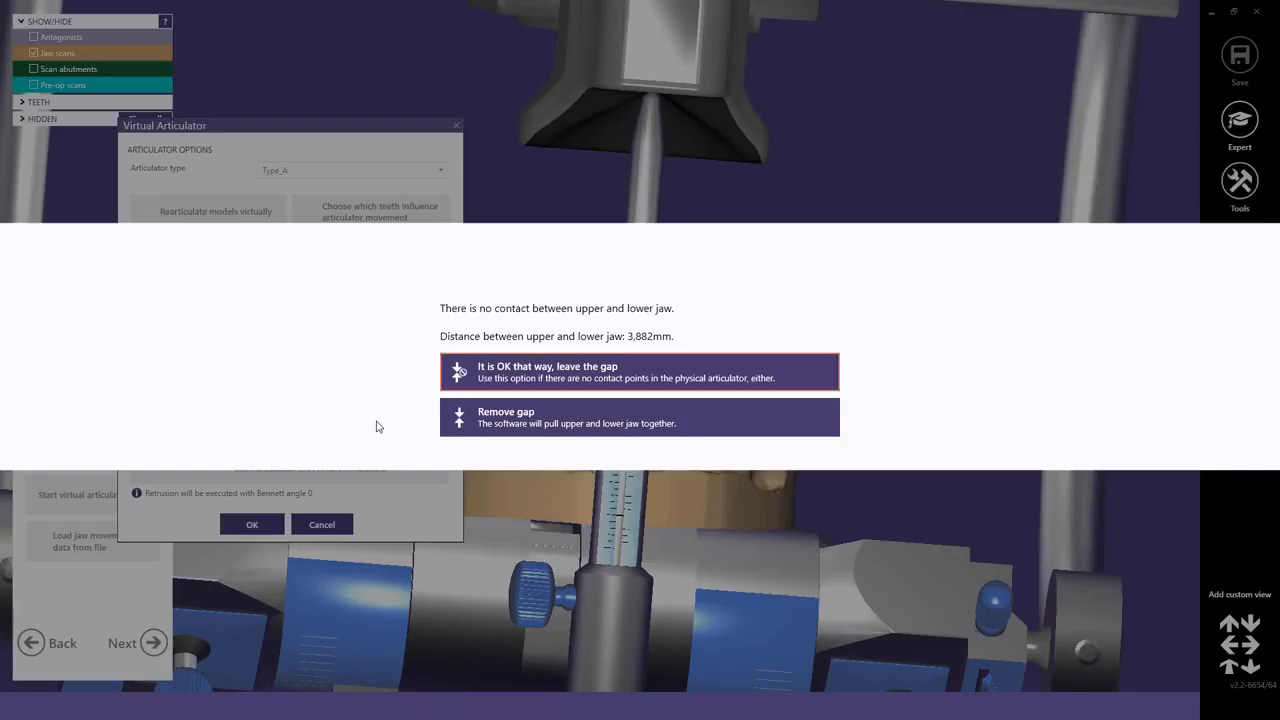
pyautogui.click(517, 378)
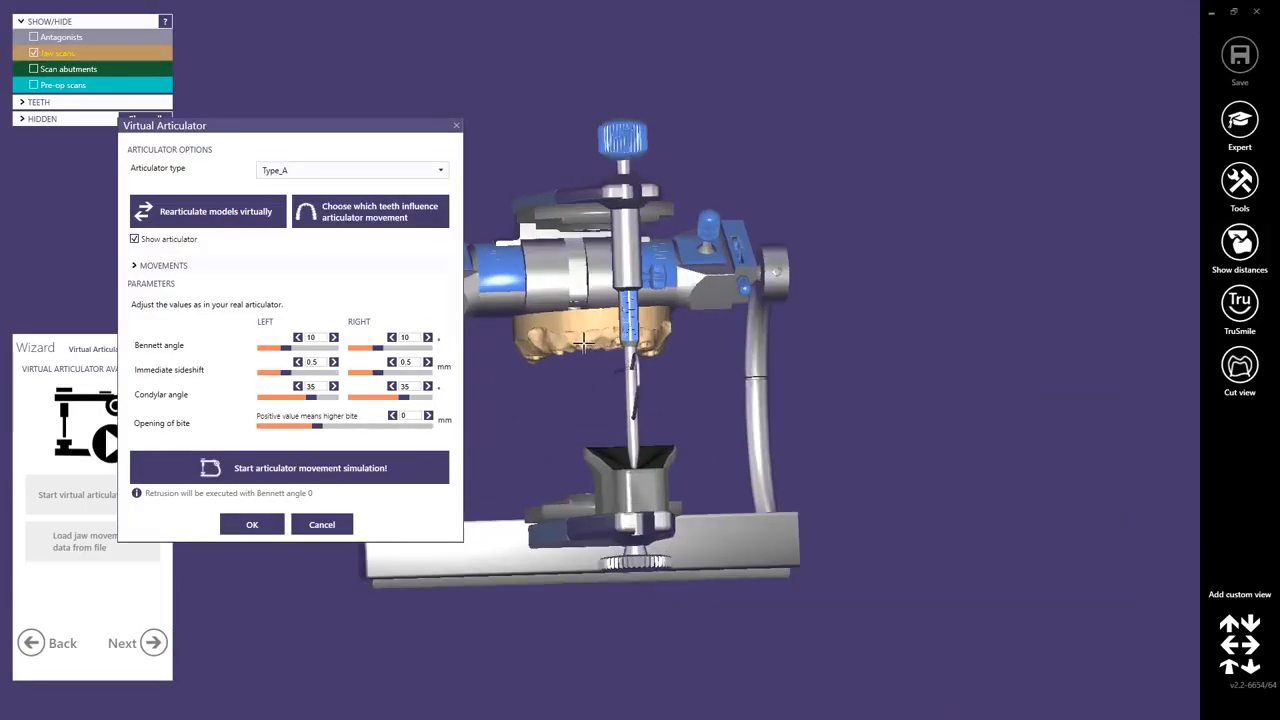
# Step: Show the antagonist, try painting part of a lower front tooth to exclude it from articulation, and reset the painting
pyautogui.click(366, 208)
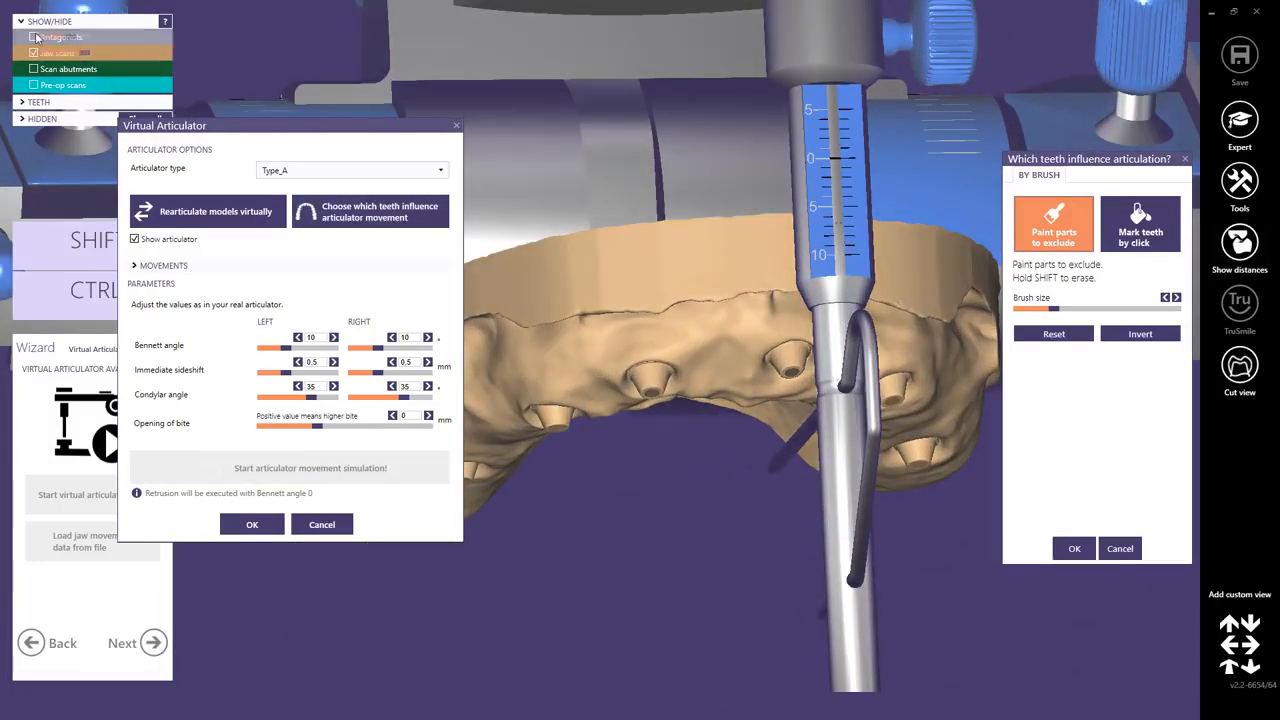
pyautogui.click(34, 37)
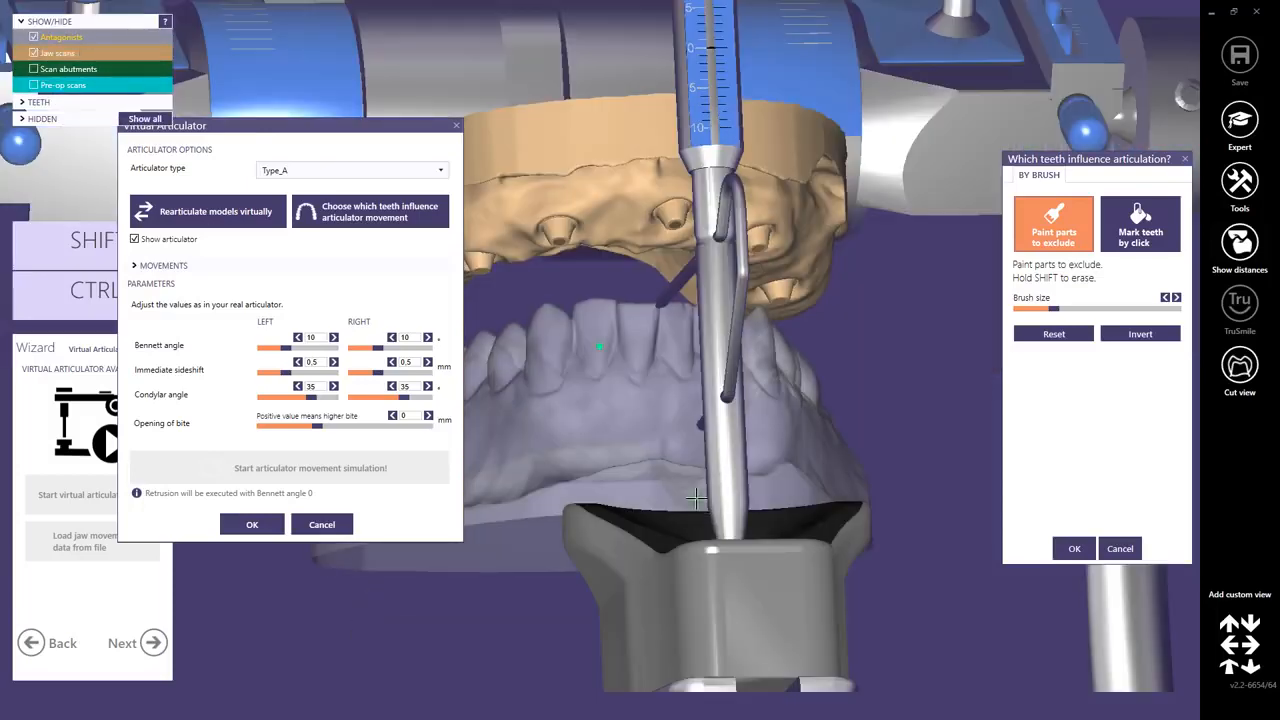
pyautogui.moveTo(697, 507); pyautogui.dragTo(694, 511, button='right')
pyautogui.scroll(4, 605, 409)
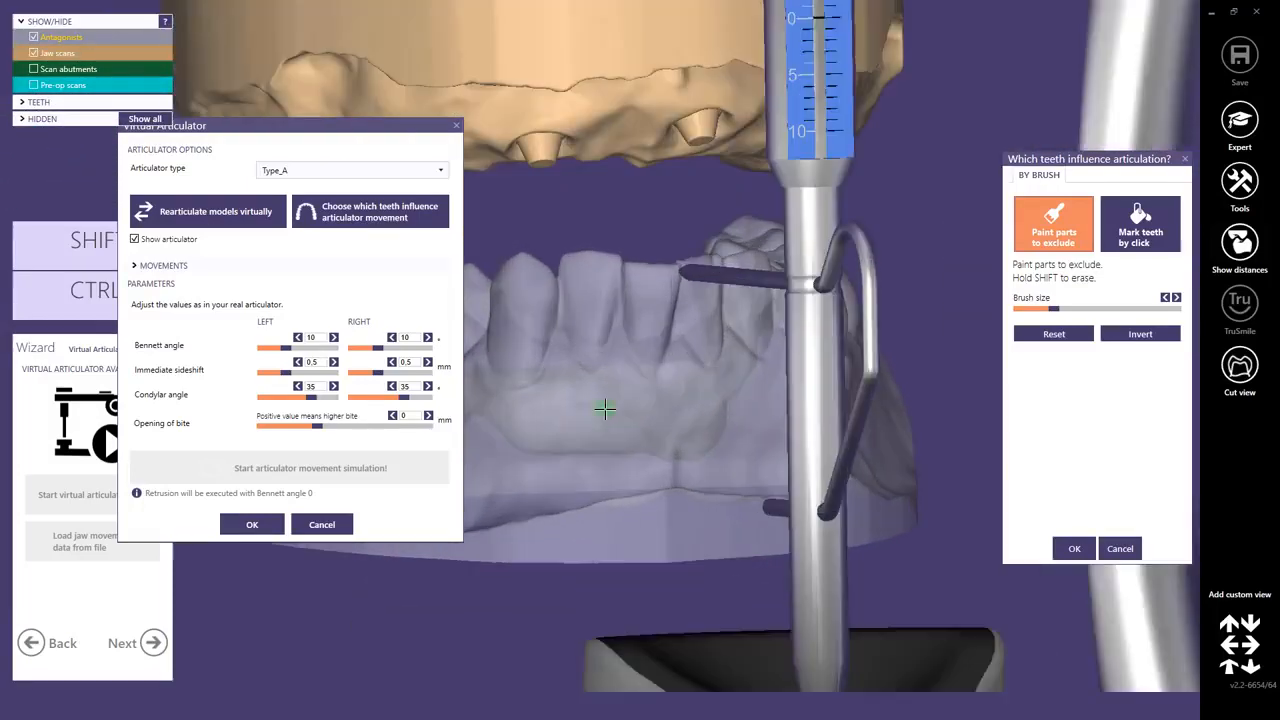
pyautogui.moveTo(598, 262)
pyautogui.mouseDown()
pyautogui.moveTo(610, 266)
pyautogui.moveTo(593, 272)
pyautogui.mouseUp()
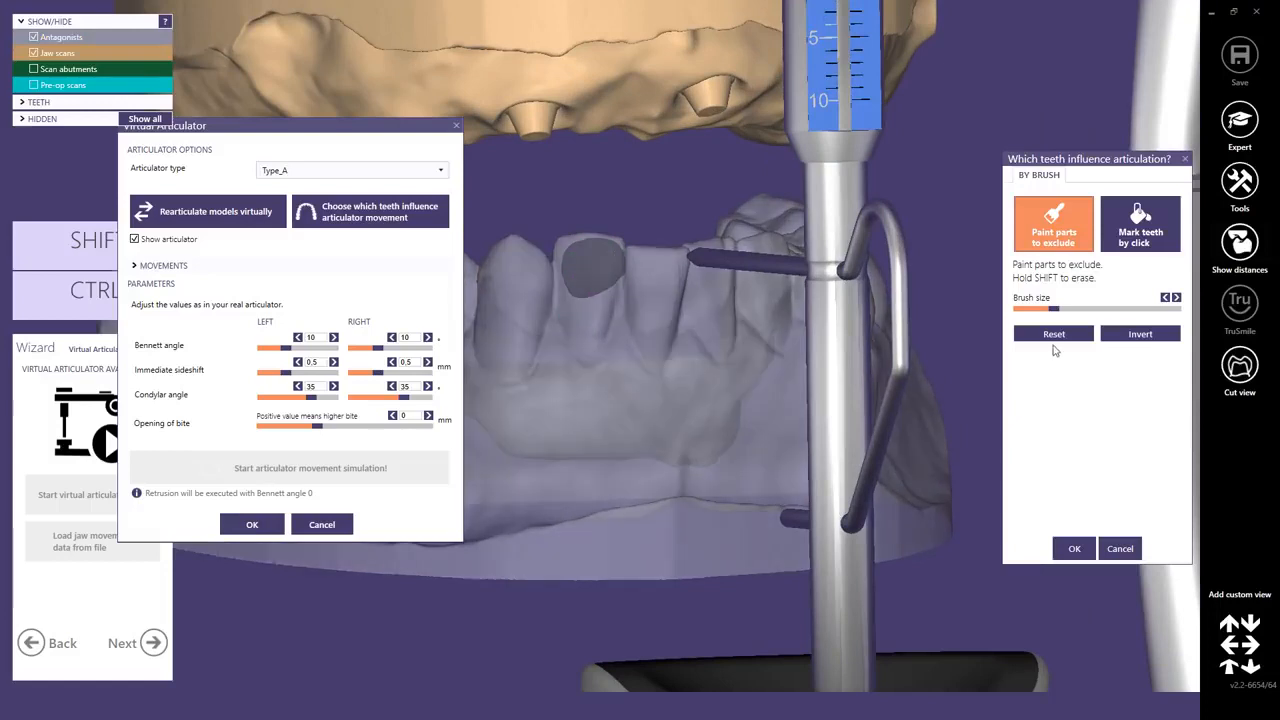
pyautogui.click(1054, 334)
# Step: Try marking two neighbouring lower front teeth with the Partial option, reset the marking and close the tooth selection
pyautogui.click(1145, 240)
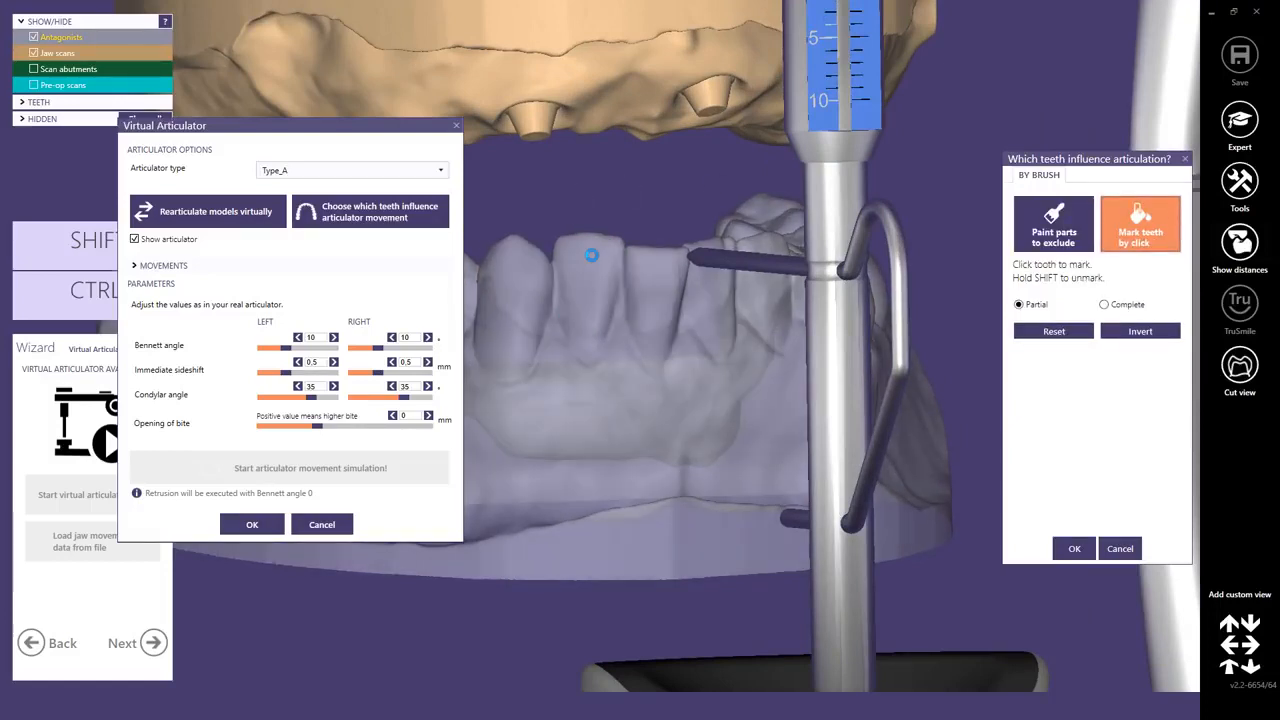
pyautogui.click(591, 255)
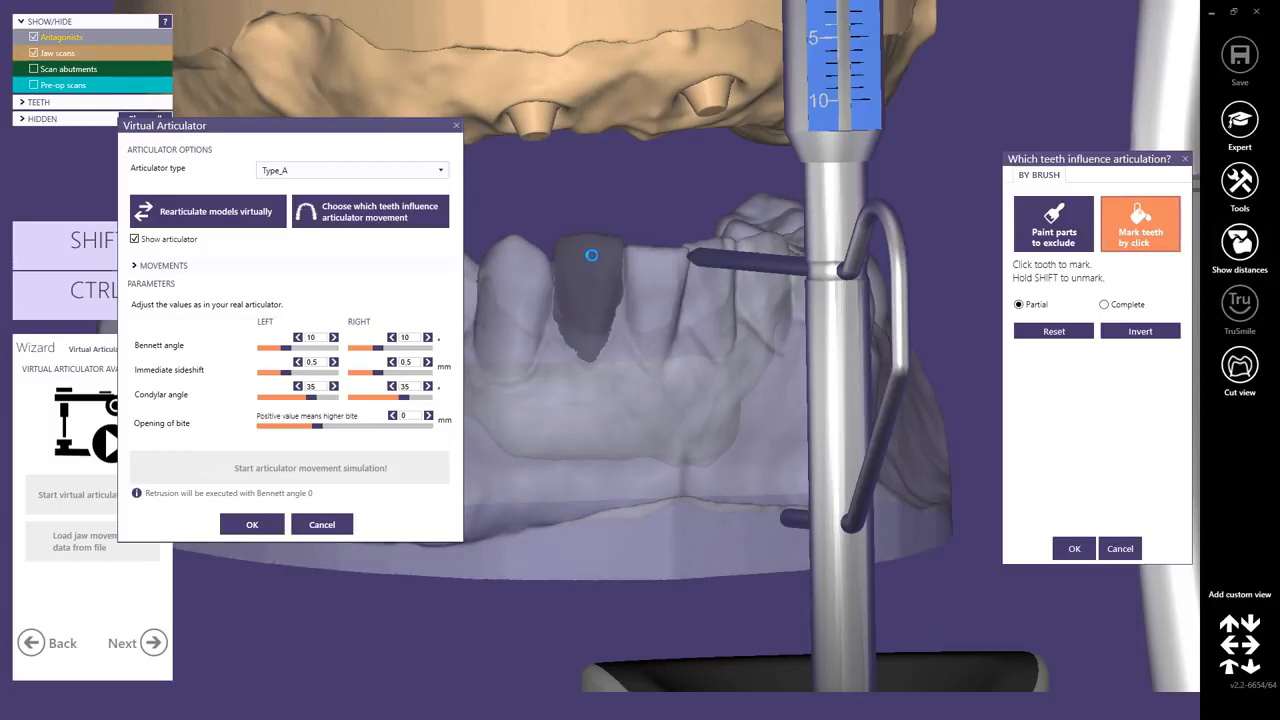
pyautogui.click(523, 267)
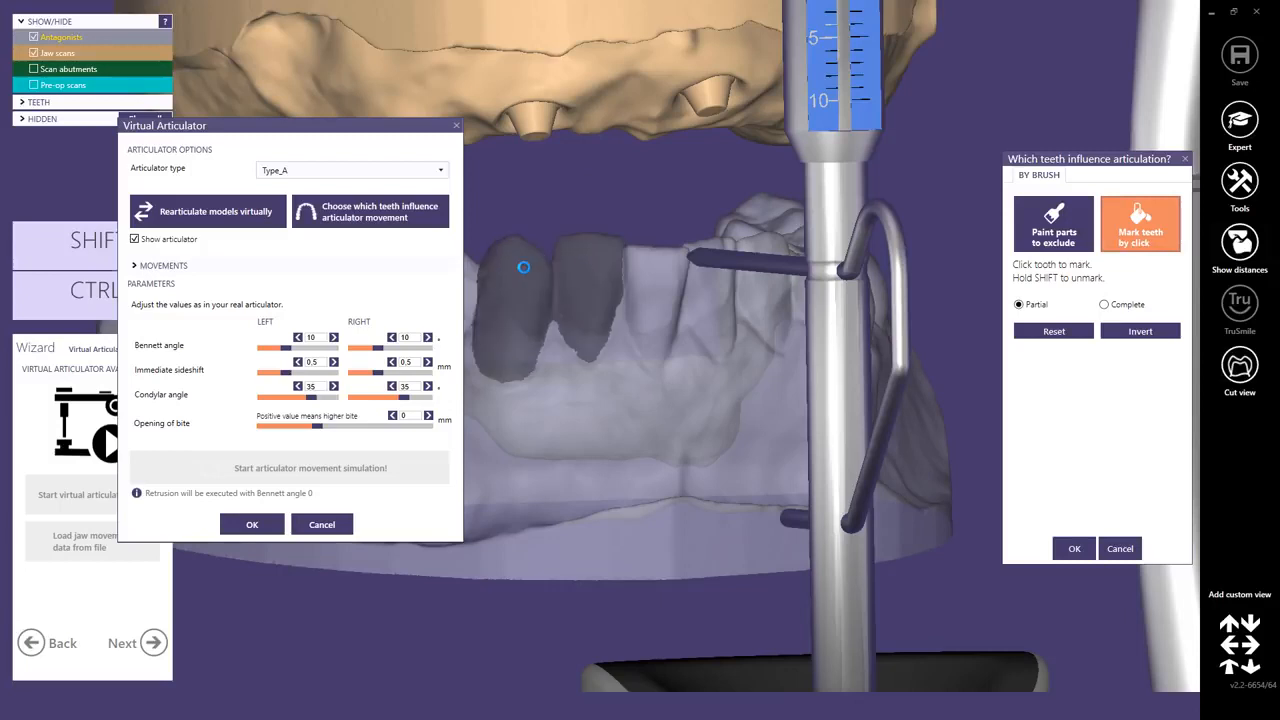
pyautogui.scroll(-4, 523, 267)
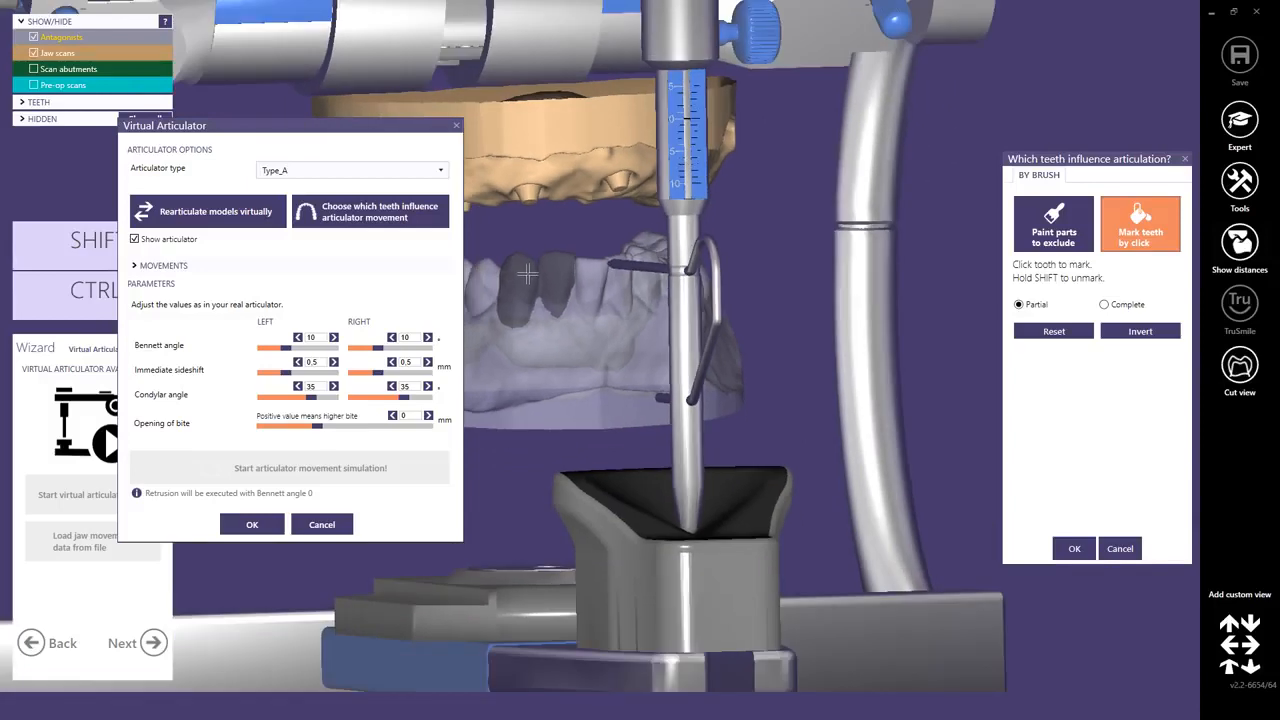
pyautogui.middleClick(528, 274)
pyautogui.moveTo(586, 280); pyautogui.dragTo(535, 260, button='right')
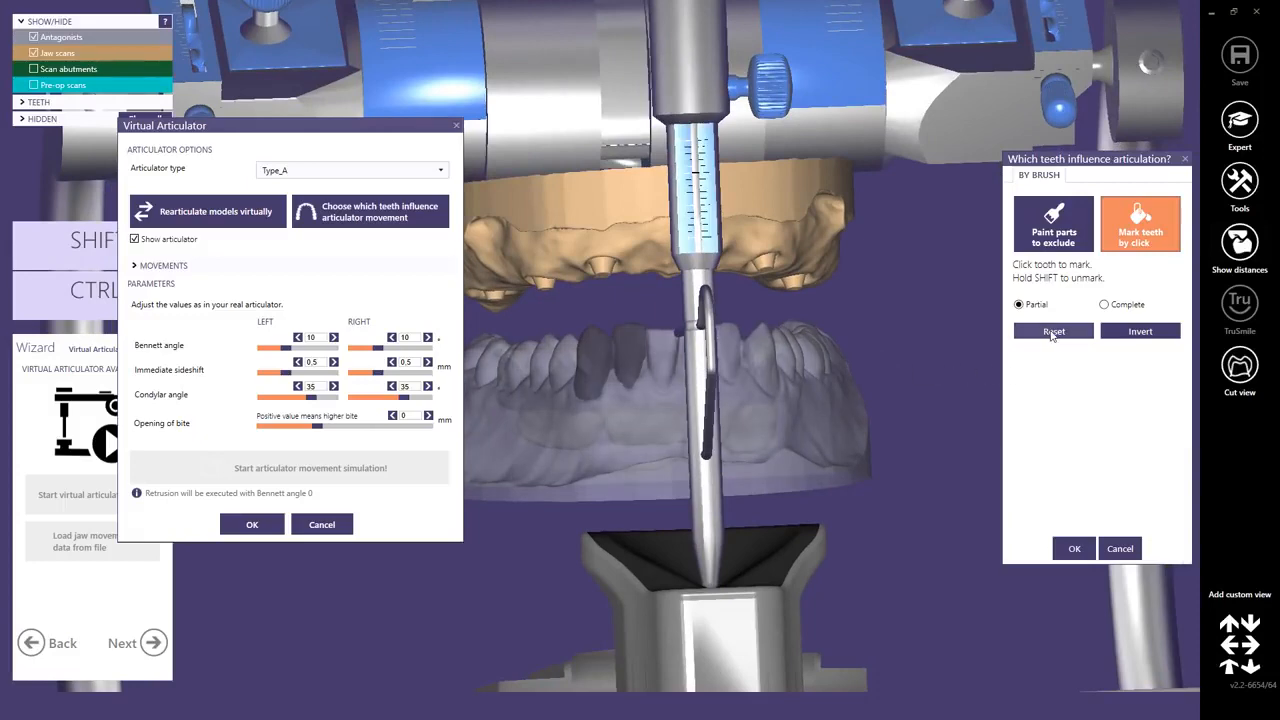
pyautogui.click(1052, 334)
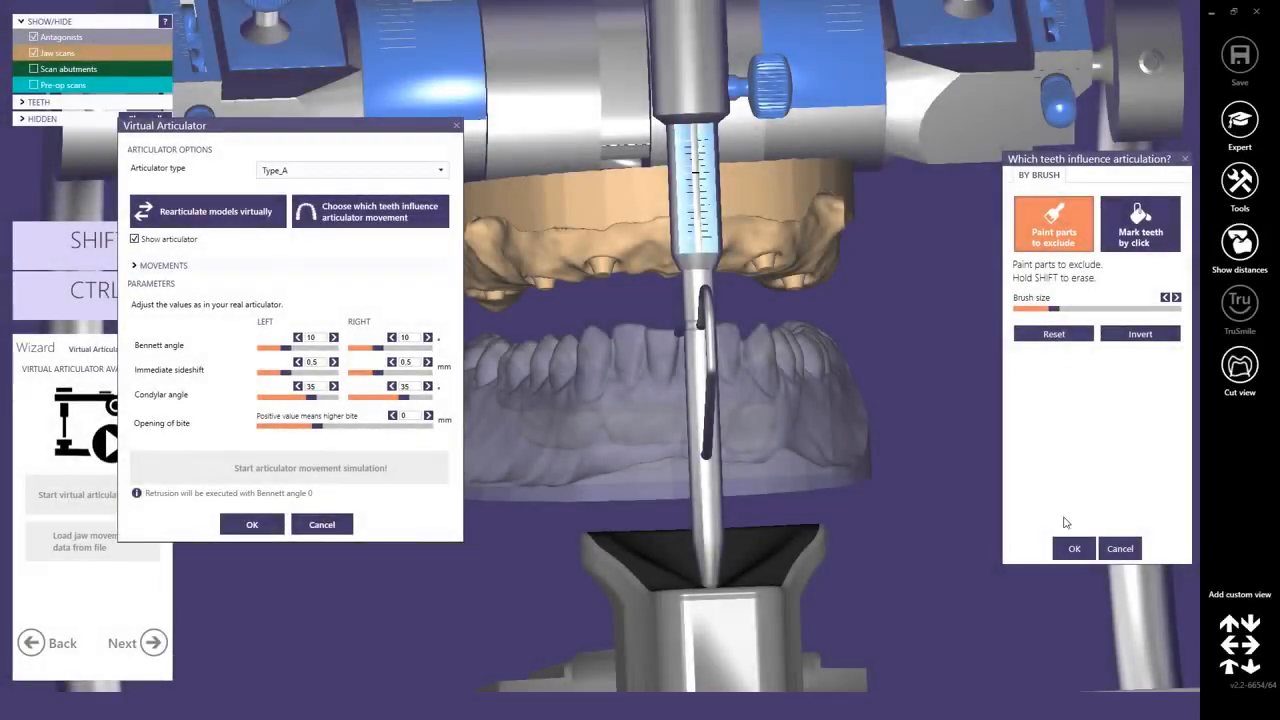
pyautogui.click(1074, 548)
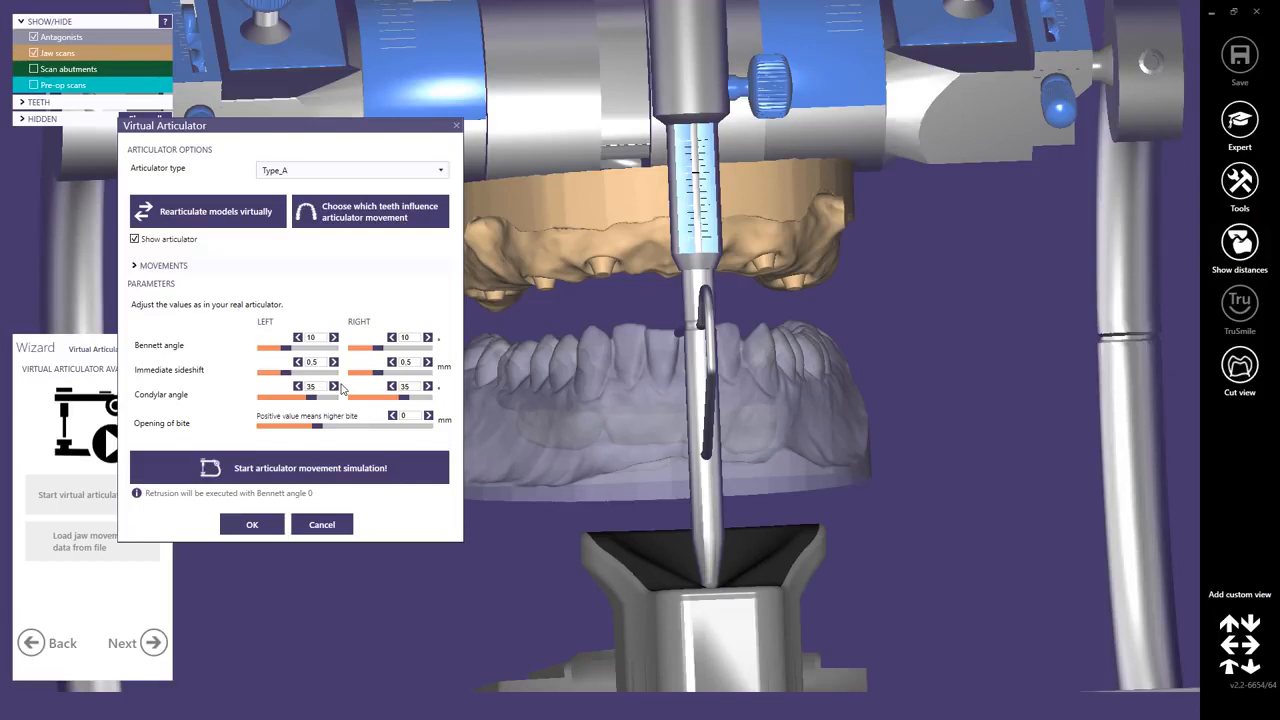
# Step: Run the articulator movement simulation with articulator Type_A and accept the articulator settings
pyautogui.click(440, 172)
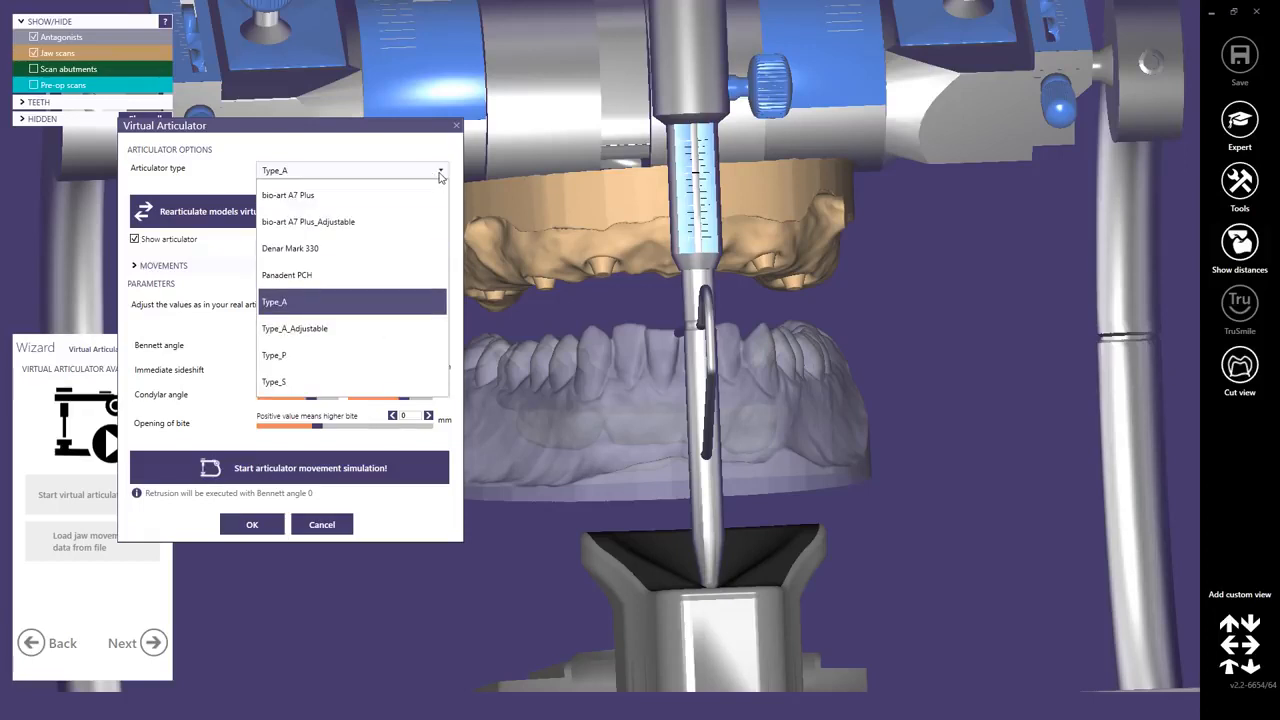
pyautogui.click(440, 172)
pyautogui.click(270, 467)
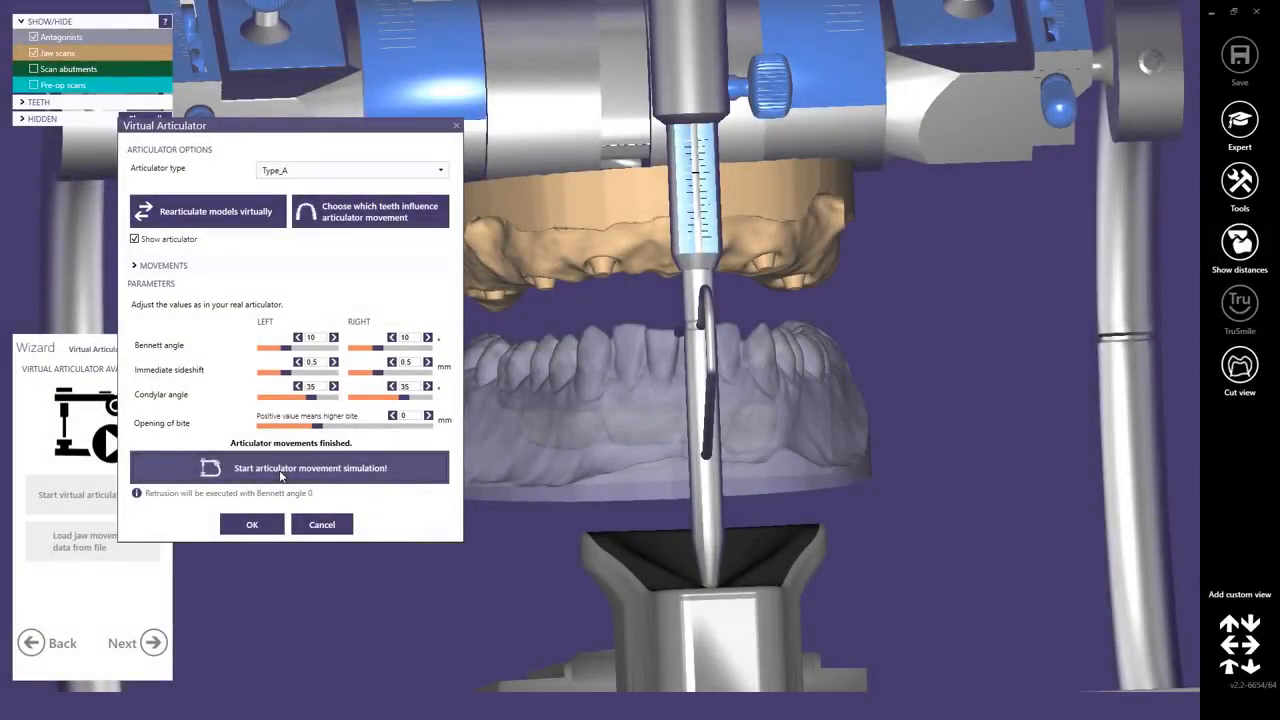
pyautogui.click(252, 524)
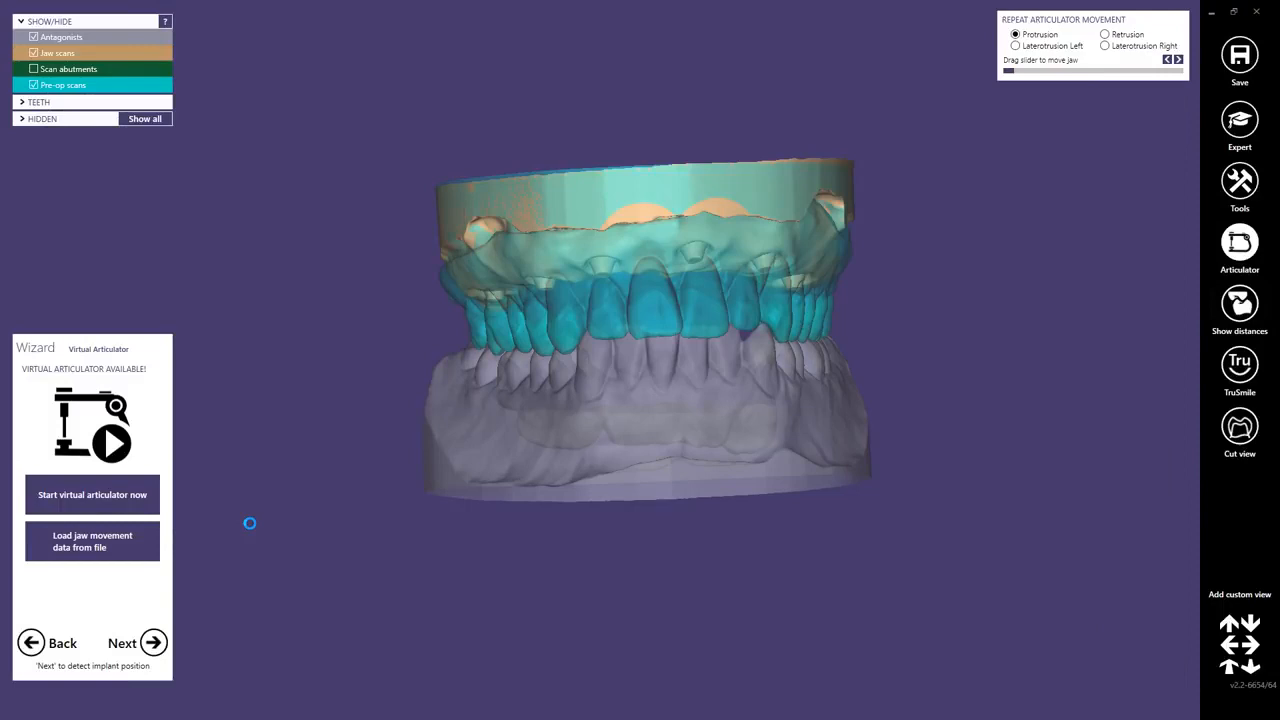
# Step: Proceed to implant position detection and select the DESS - NB BM MULTI desktop scan abutment, RP, 40002/1 (1mm), for tooth 17
pyautogui.click(152, 643)
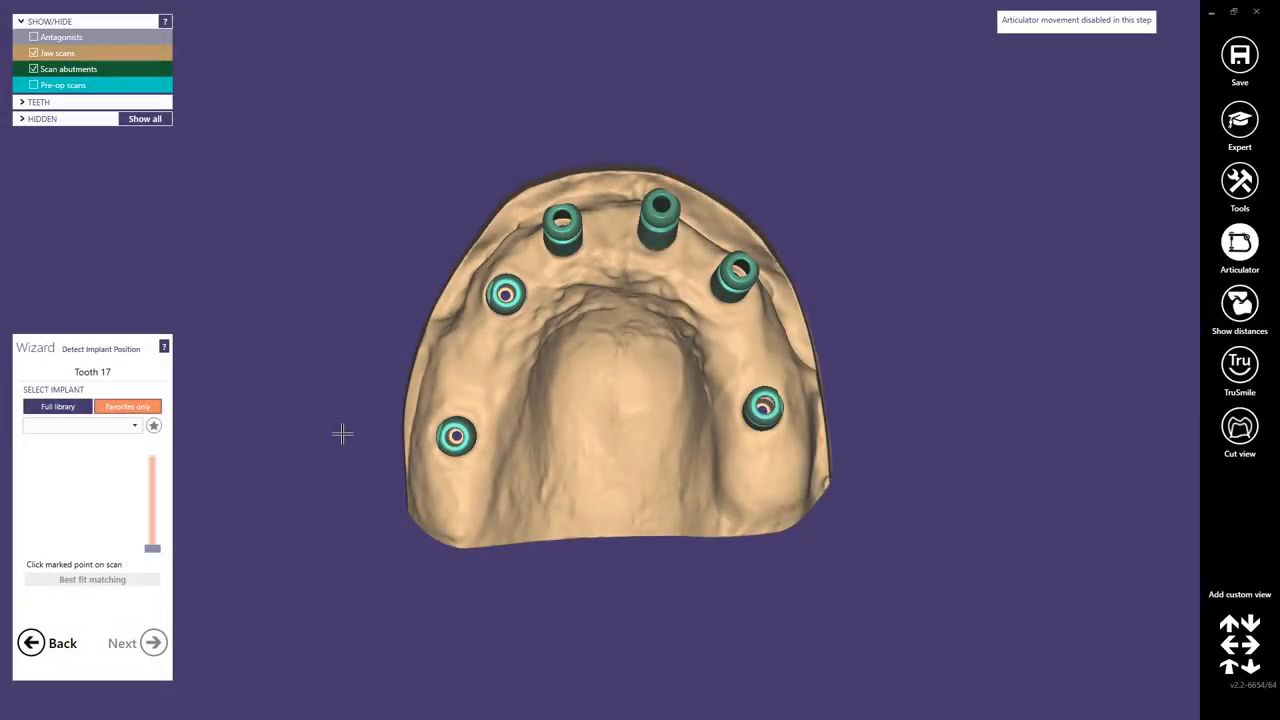
pyautogui.click(137, 426)
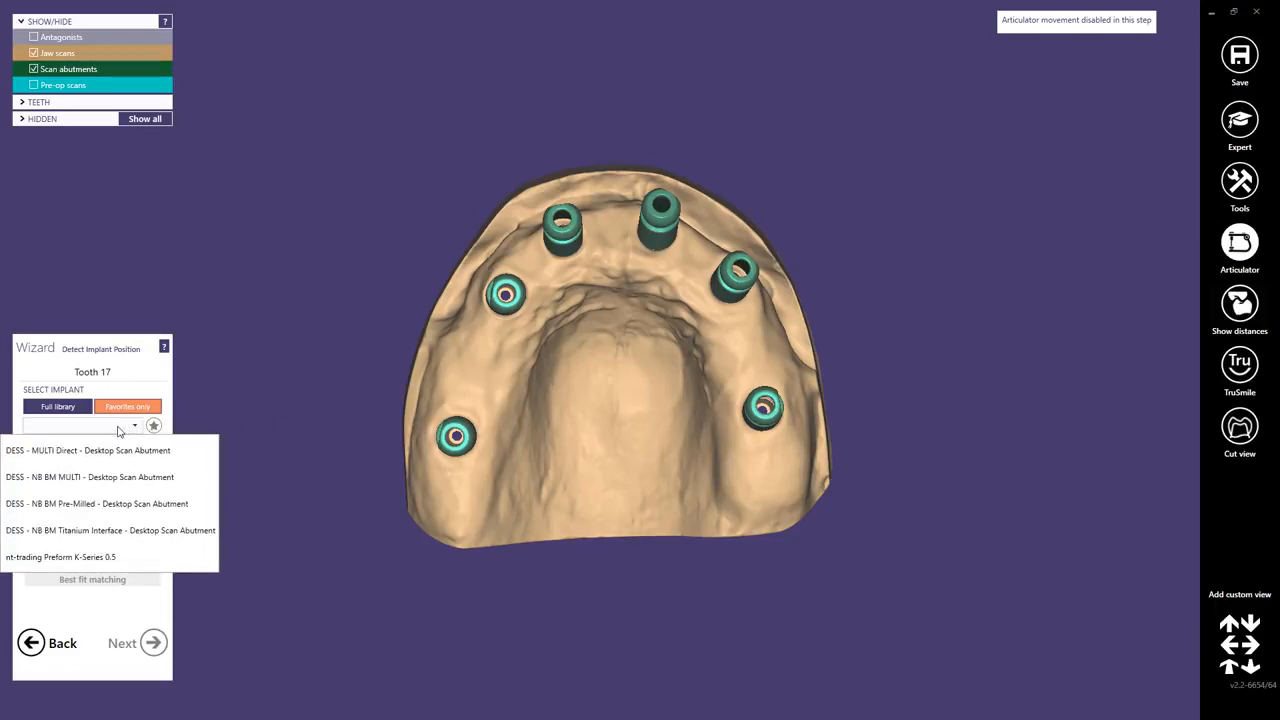
pyautogui.click(64, 478)
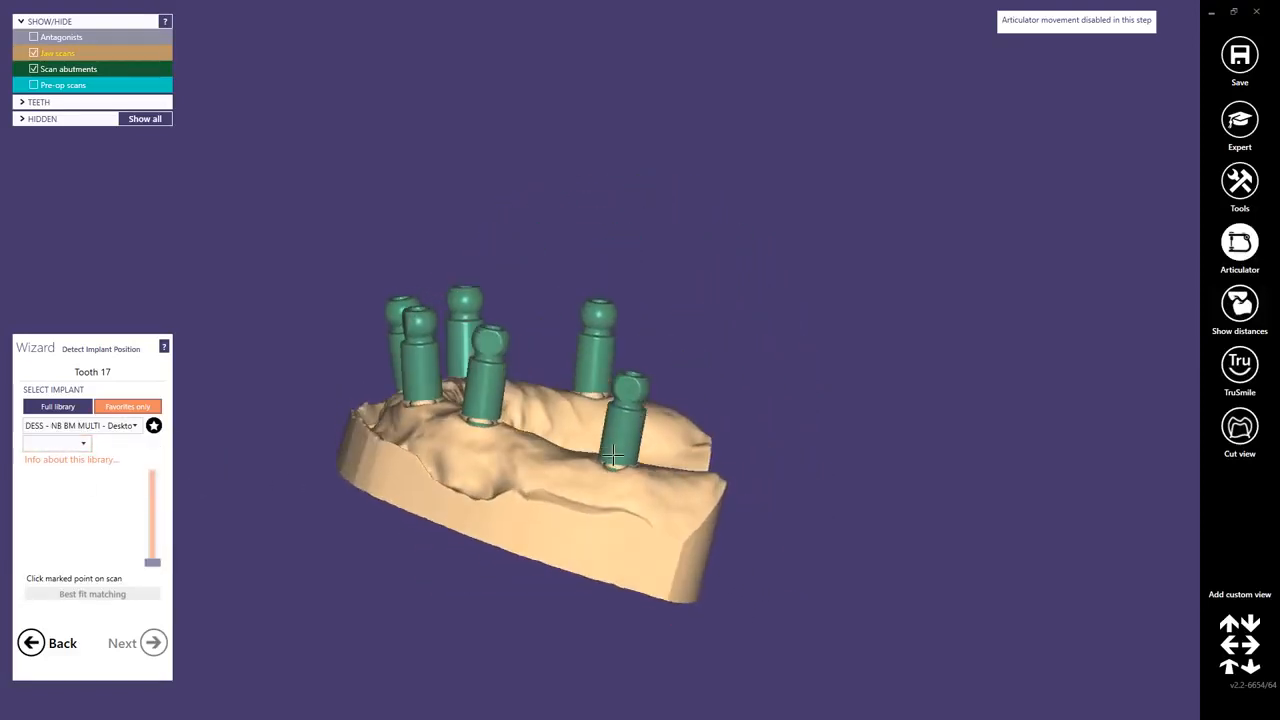
pyautogui.click(83, 444)
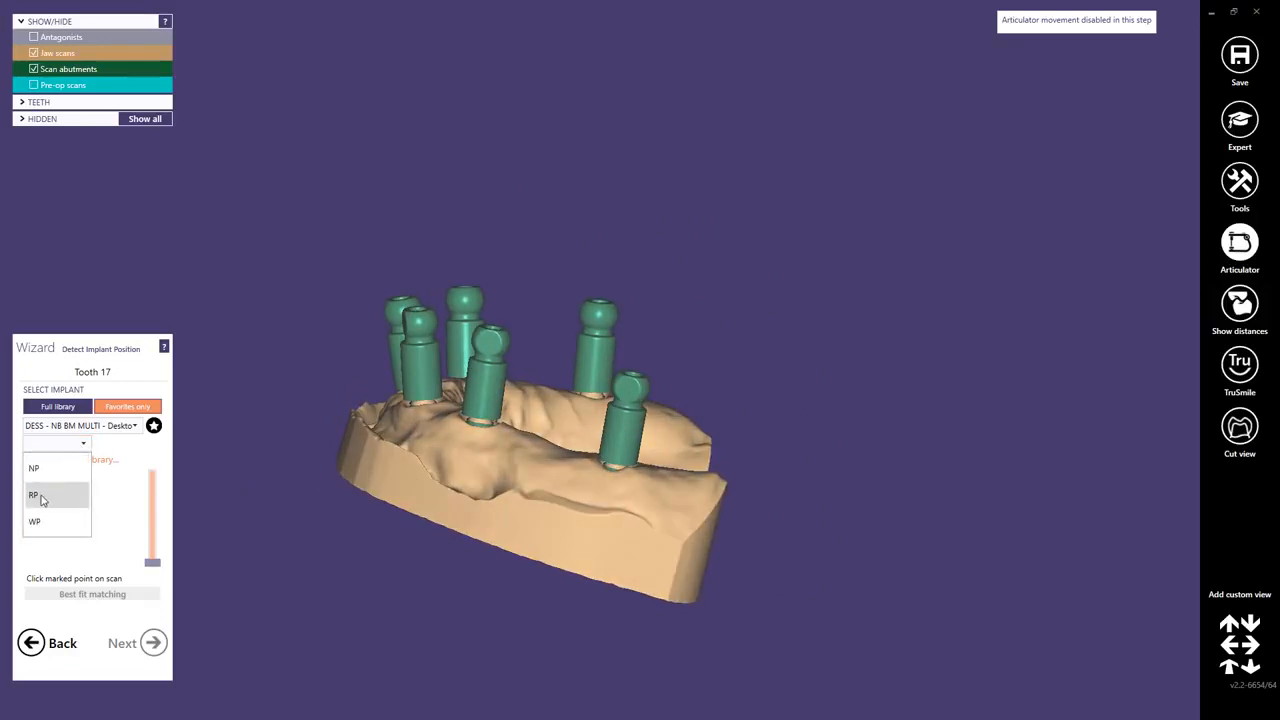
pyautogui.click(40, 494)
pyautogui.click(130, 443)
pyautogui.click(136, 470)
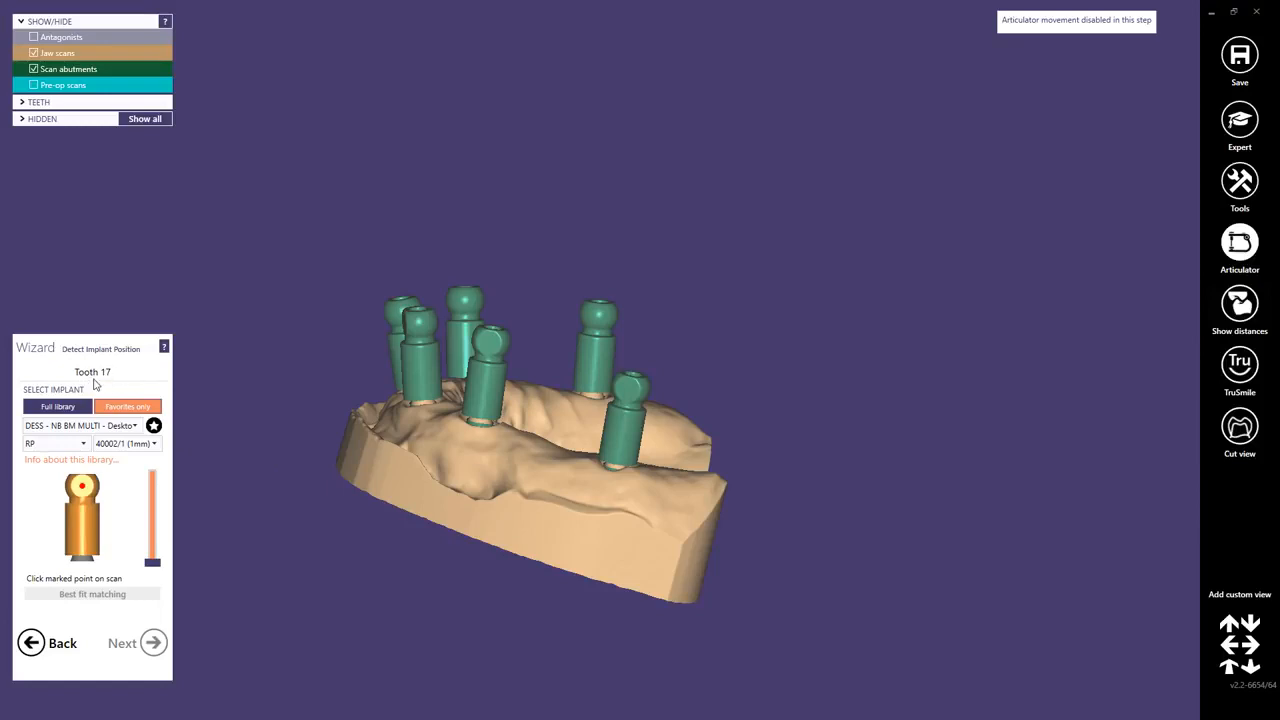
# Step: Mark the flat face of the scan abutments at teeth 17 and 14 and align each with best fit matching
pyautogui.scroll(5, 619, 416)
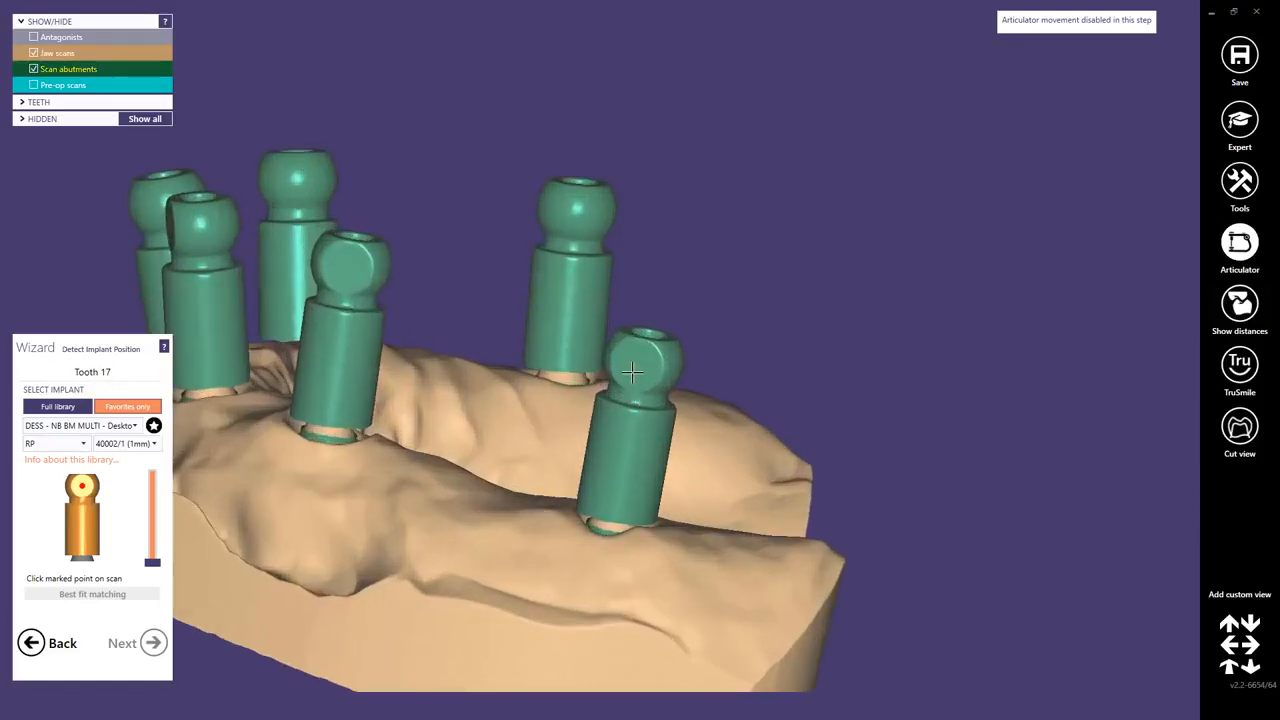
pyautogui.click(635, 370)
pyautogui.click(104, 595)
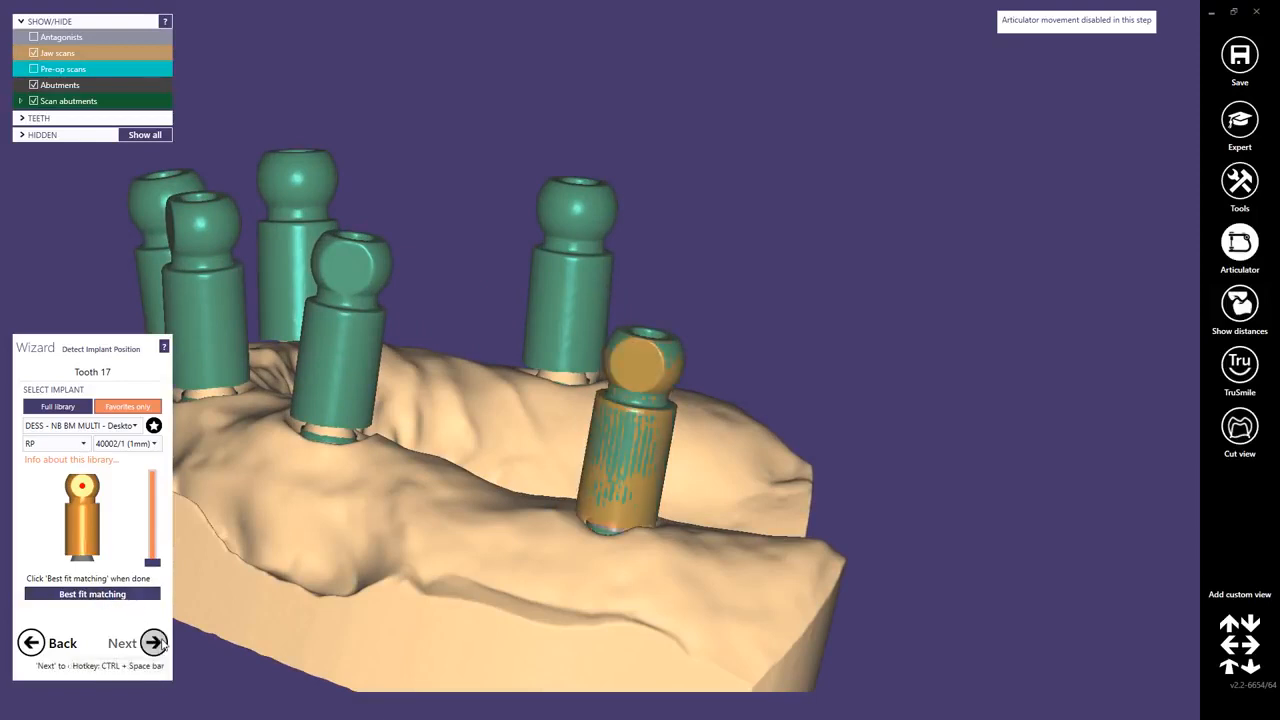
pyautogui.click(155, 643)
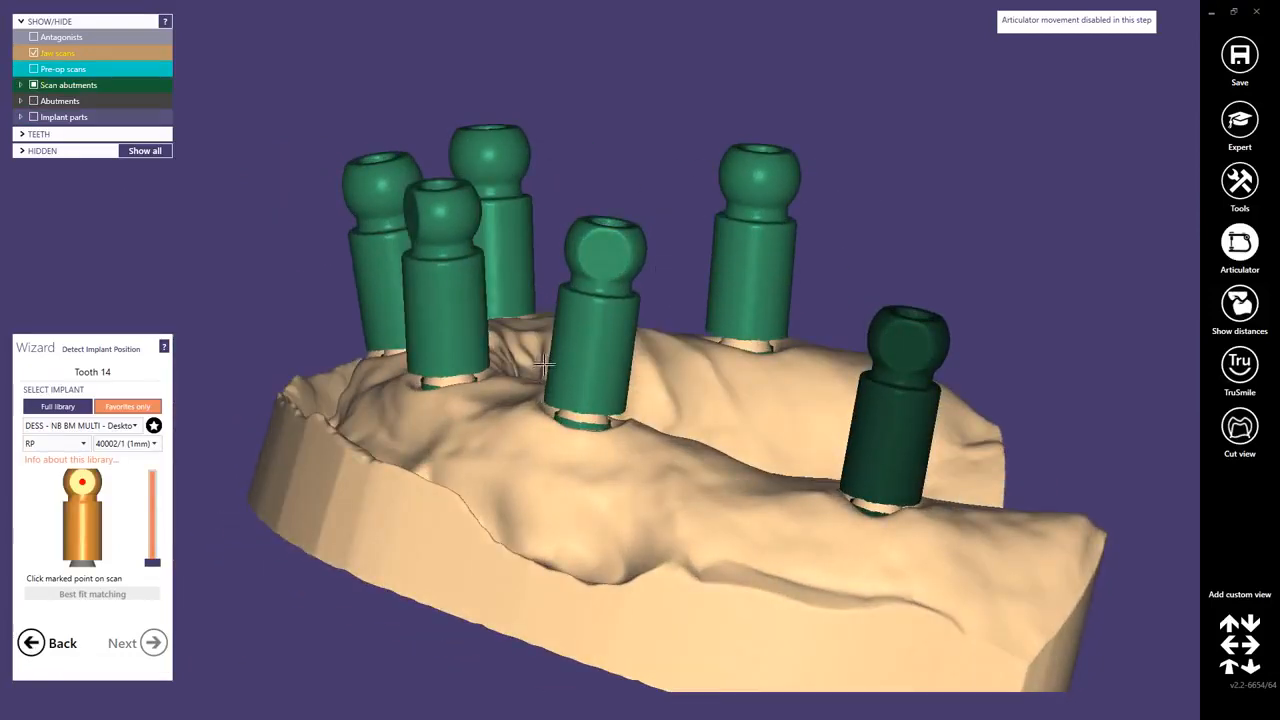
pyautogui.click(599, 252)
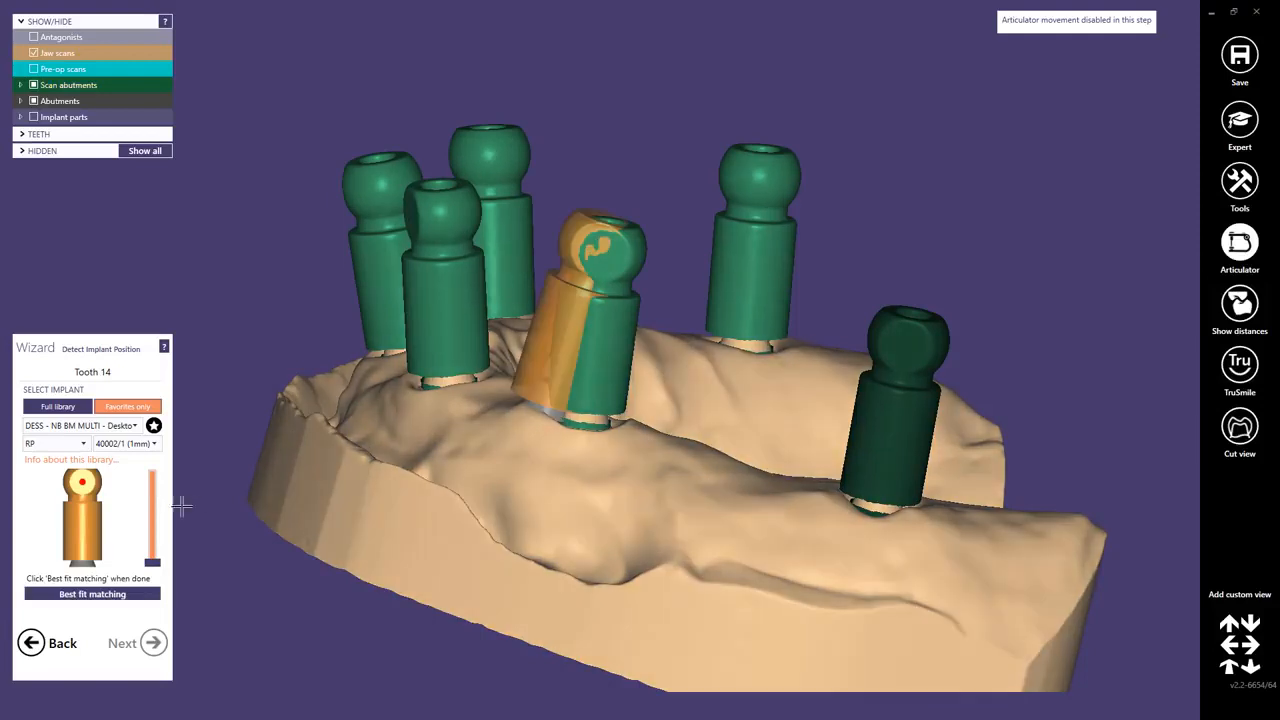
pyautogui.click(90, 595)
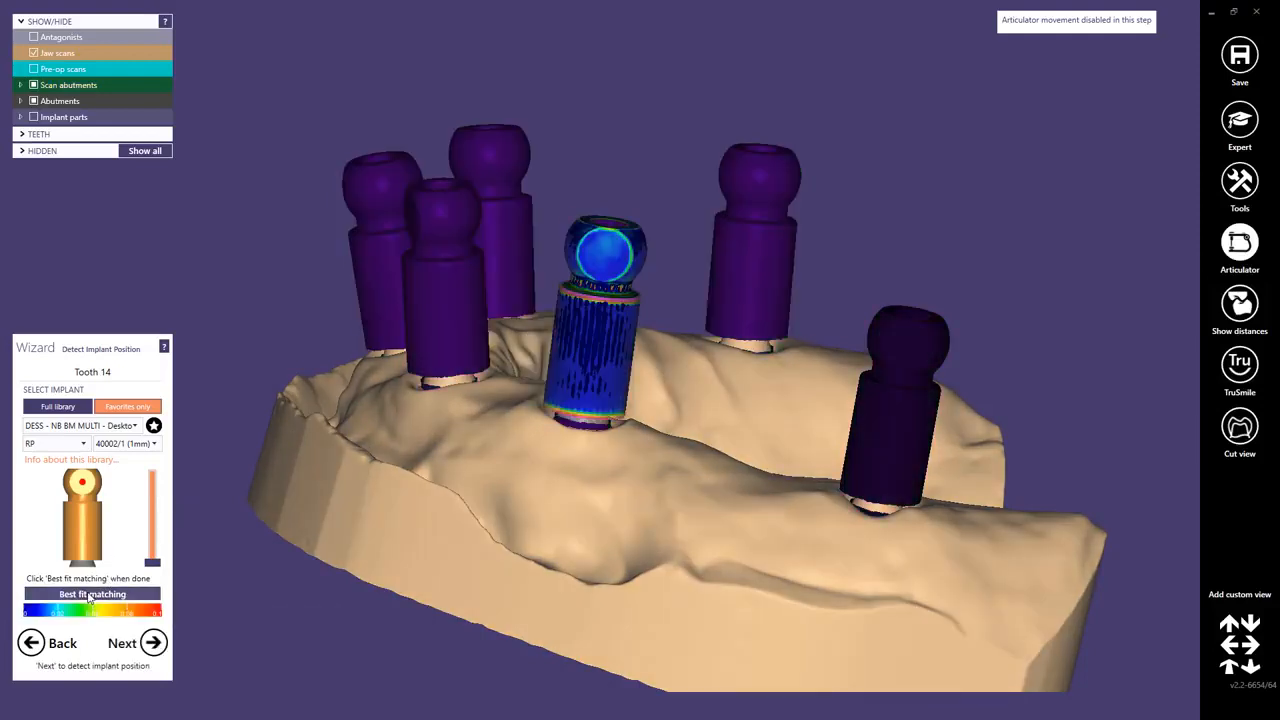
pyautogui.click(152, 645)
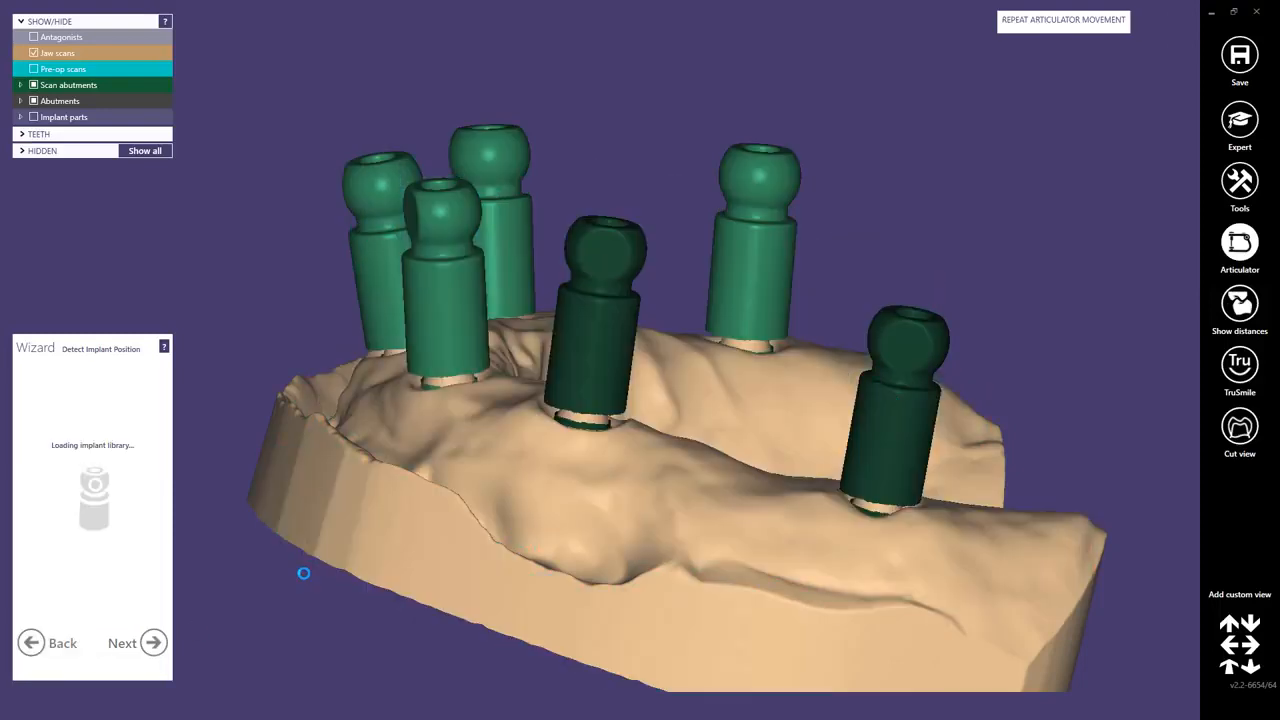
# Step: Mark the scan abutments at teeth 12 and 21 and align each with best fit matching
pyautogui.moveTo(371, 506); pyautogui.dragTo(406, 330, button='right')
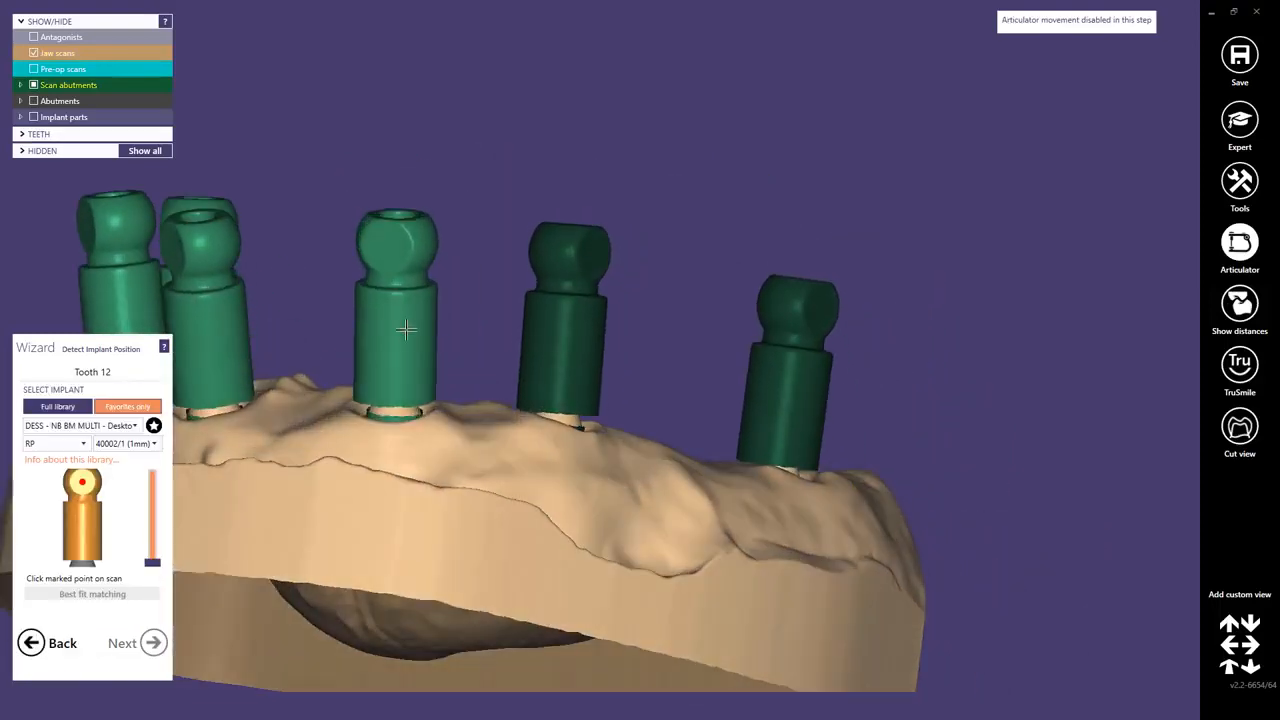
pyautogui.click(406, 330)
pyautogui.click(125, 594)
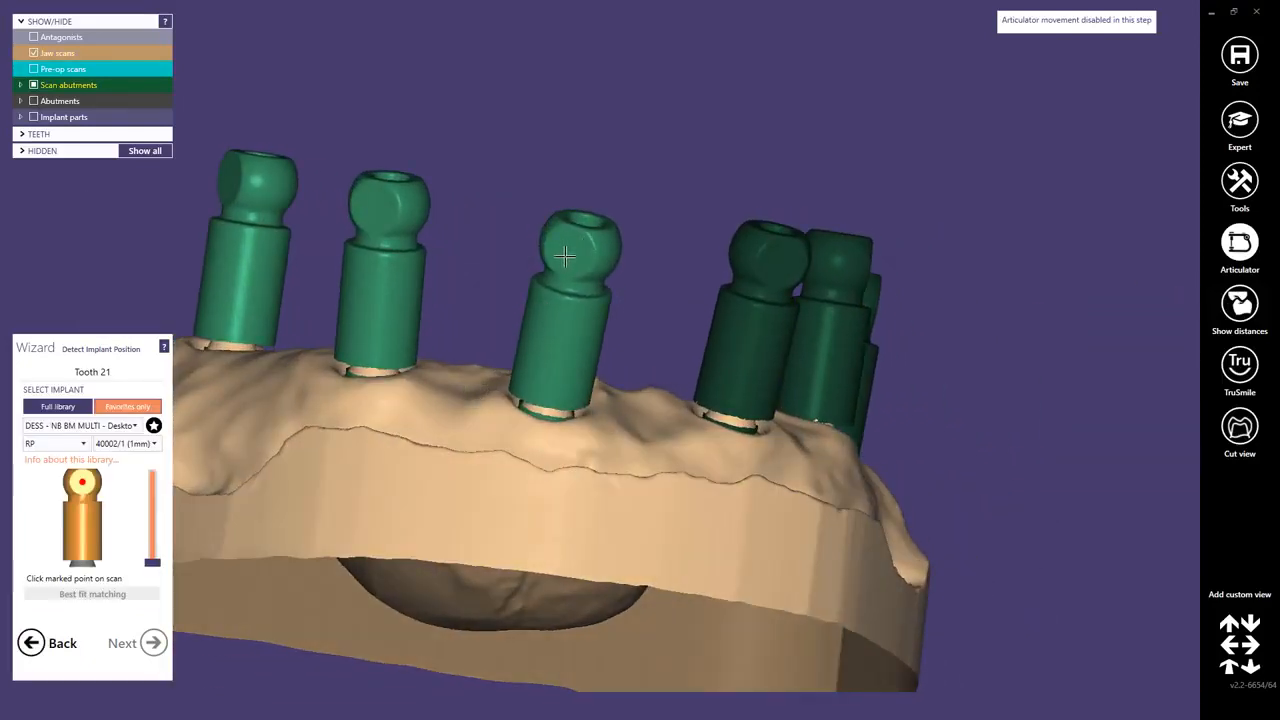
pyautogui.click(565, 257)
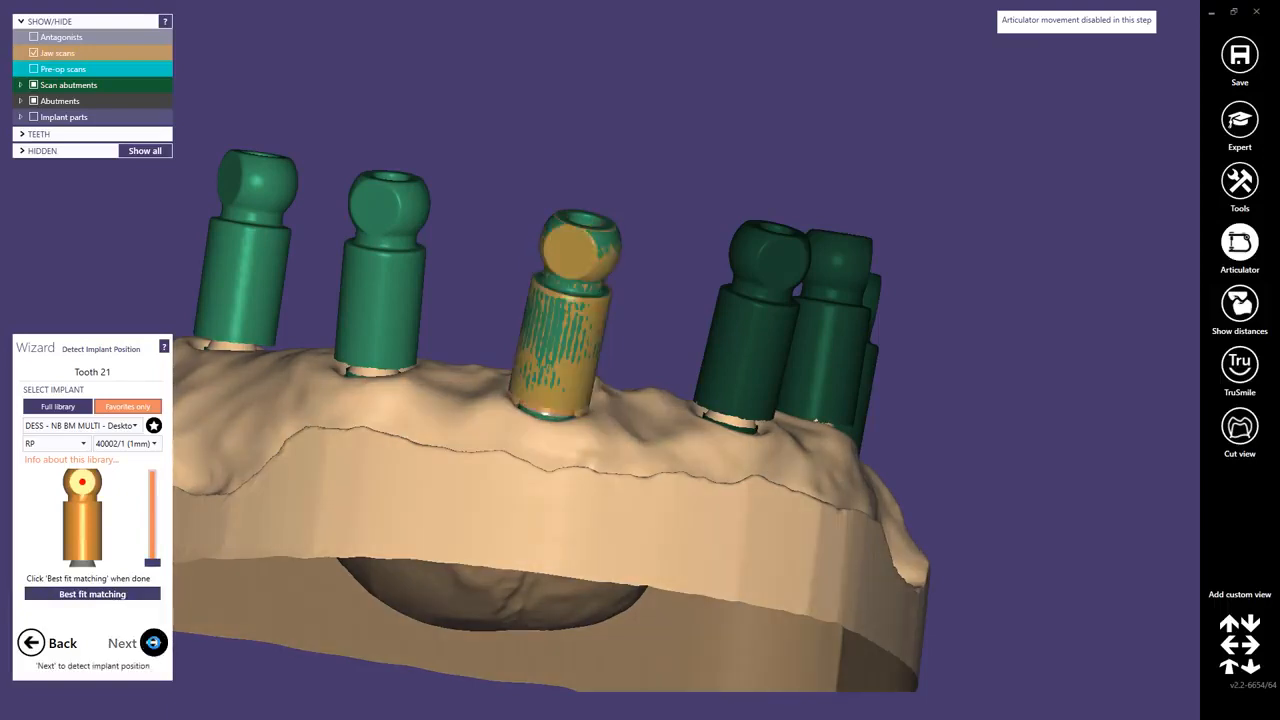
pyautogui.click(153, 643)
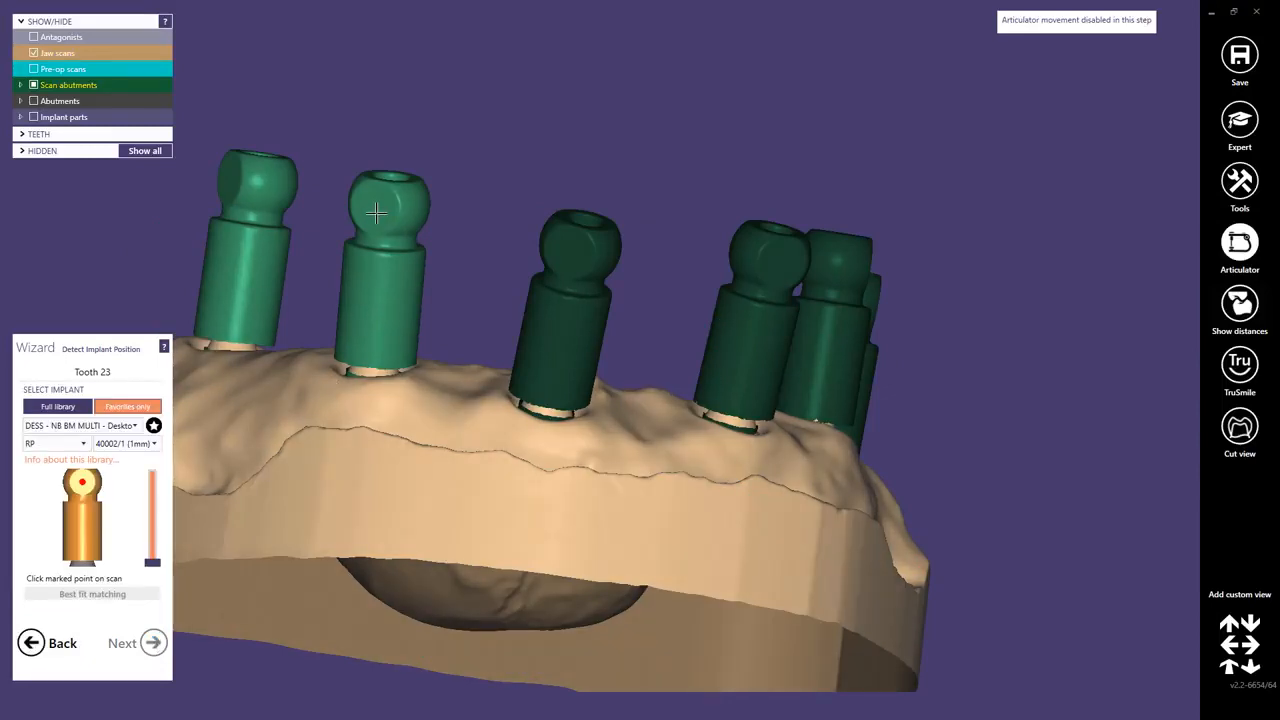
# Step: Align the scan abutments at teeth 23 and 26 with best fit matching and proceed to the emergence profile definition
pyautogui.click(375, 212)
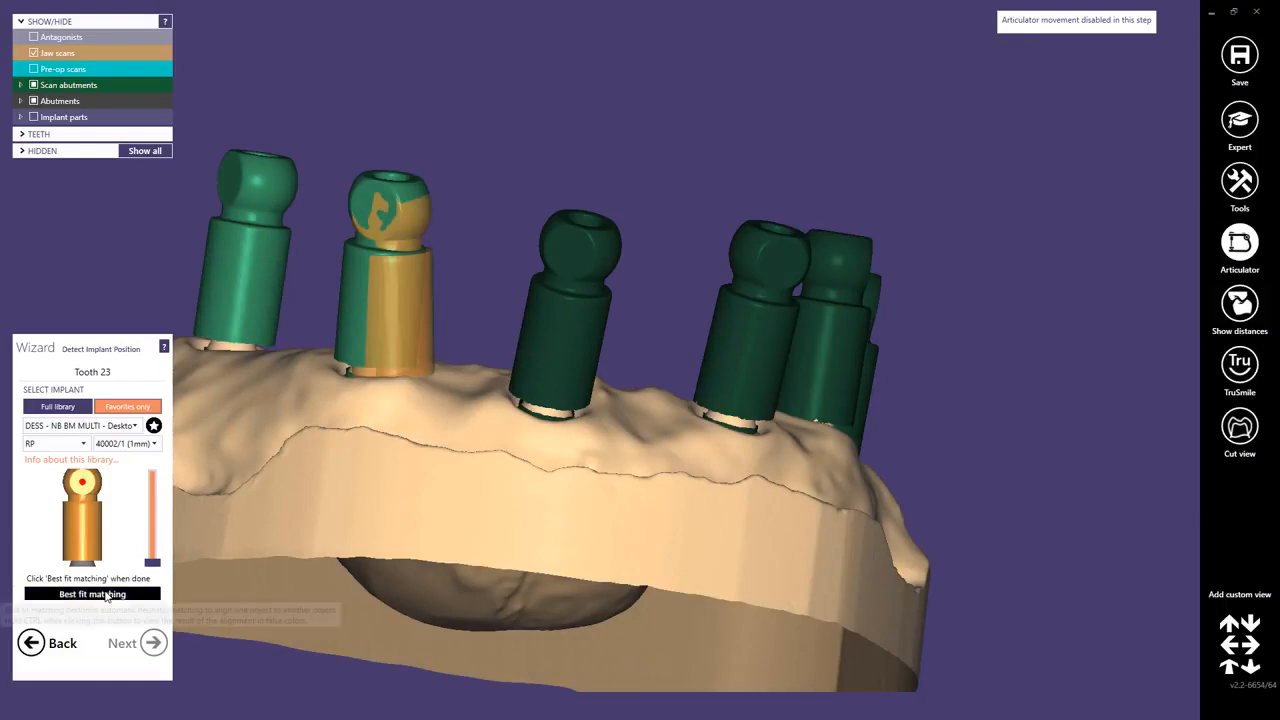
pyautogui.click(107, 595)
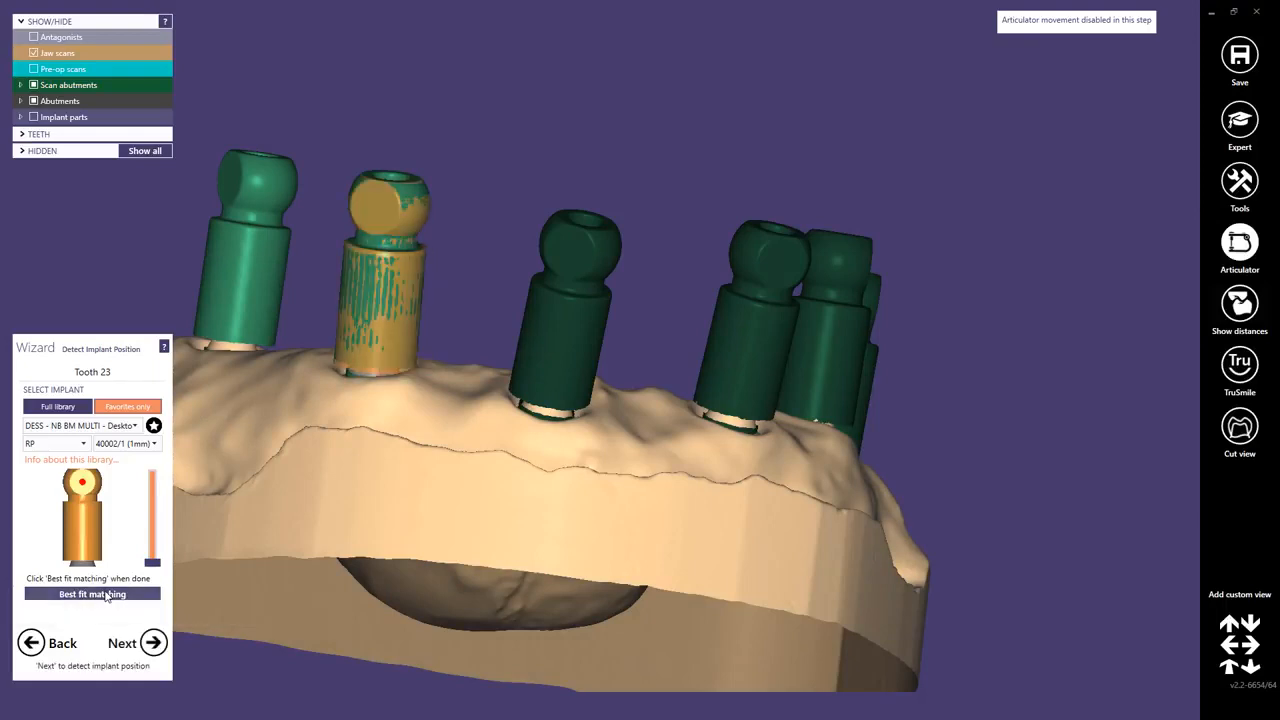
pyautogui.click(155, 652)
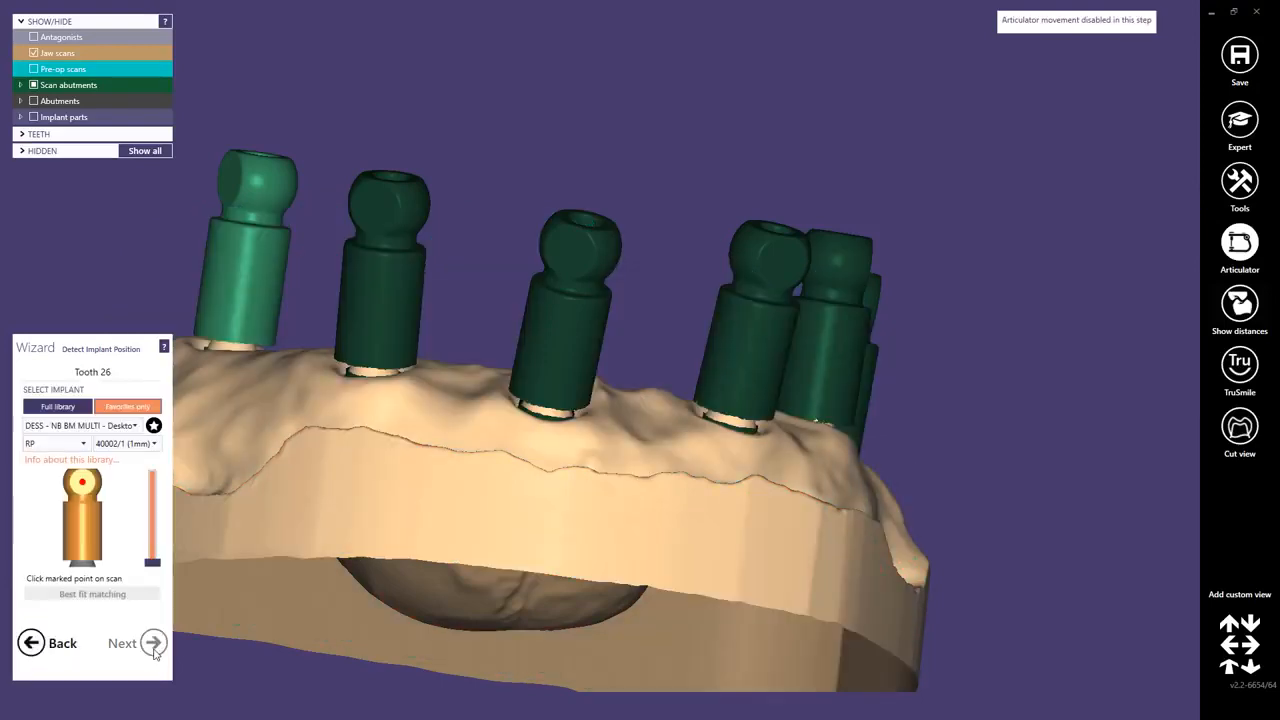
pyautogui.click(232, 182)
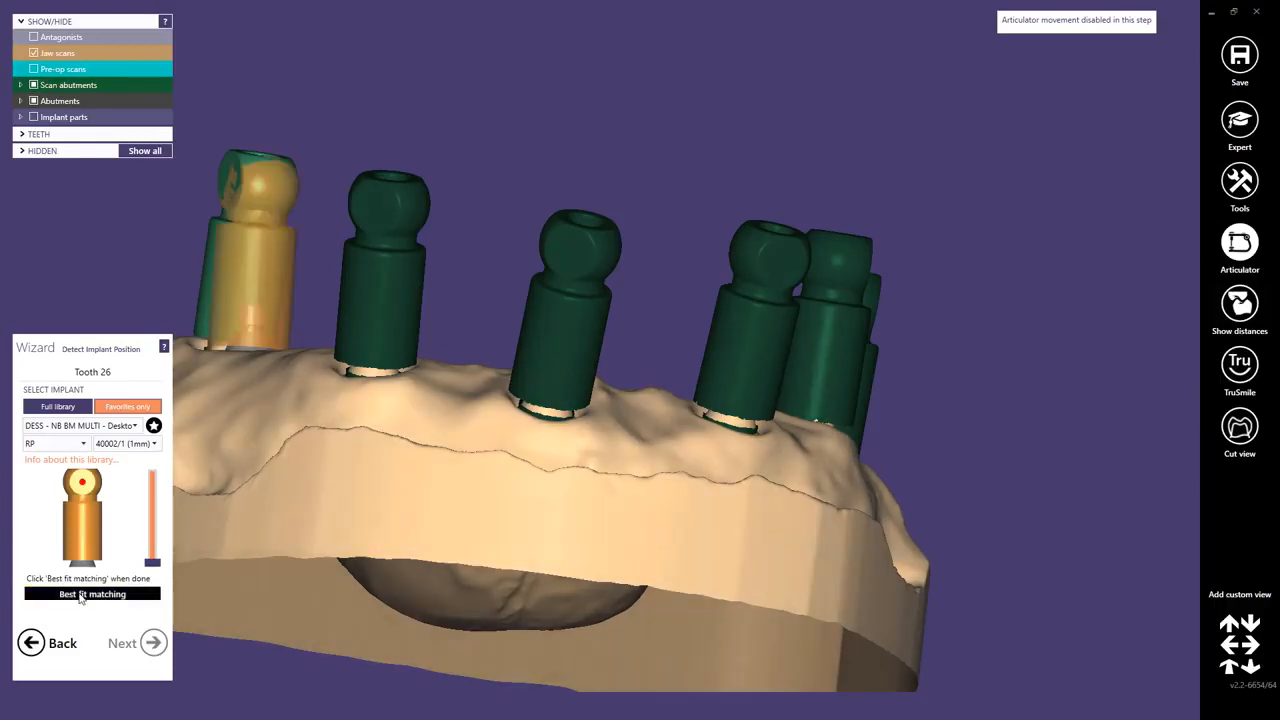
pyautogui.click(80, 594)
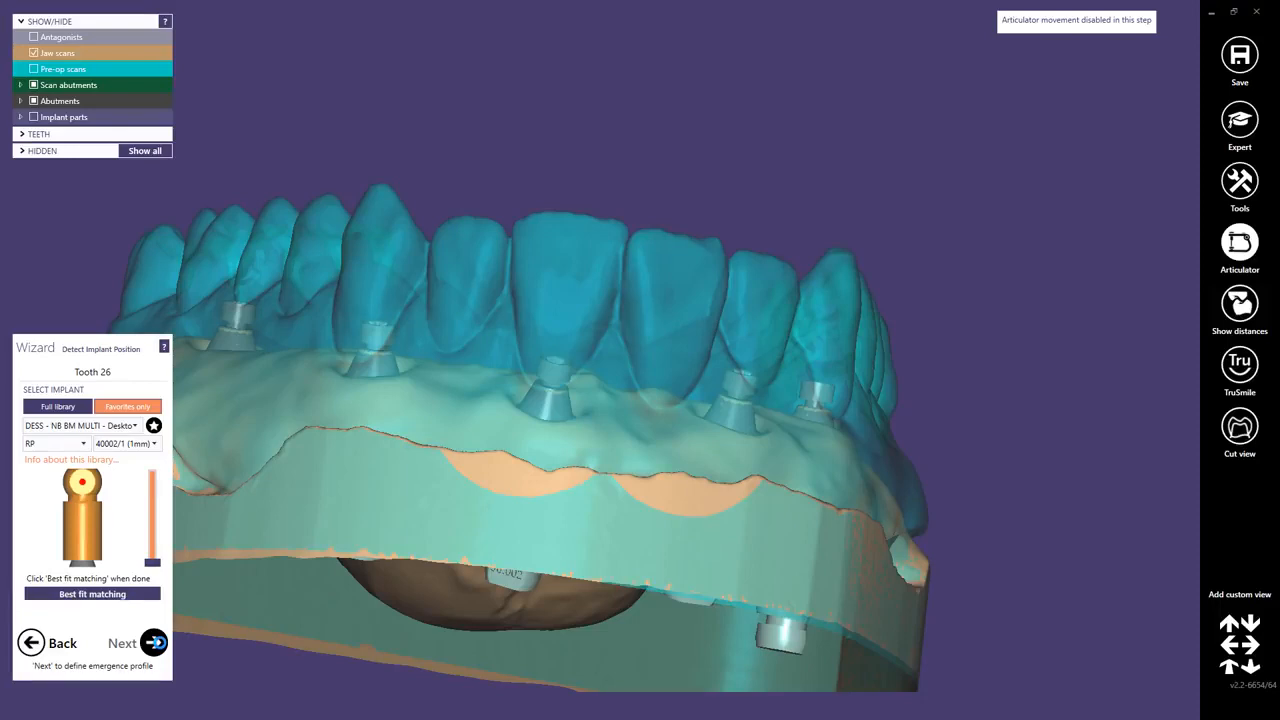
pyautogui.click(153, 642)
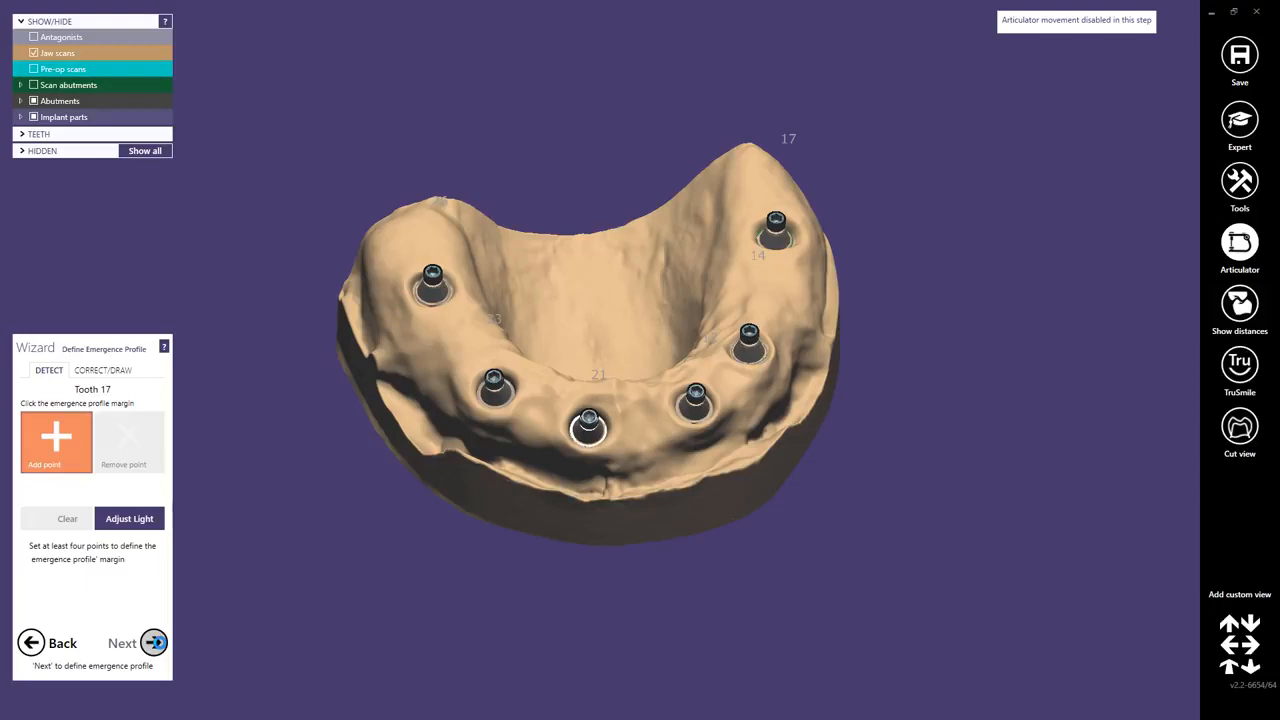
# Step: Skip through the emergence profiles of all six implants without setting margin points and proceed to tooth placement
pyautogui.click(153, 642)
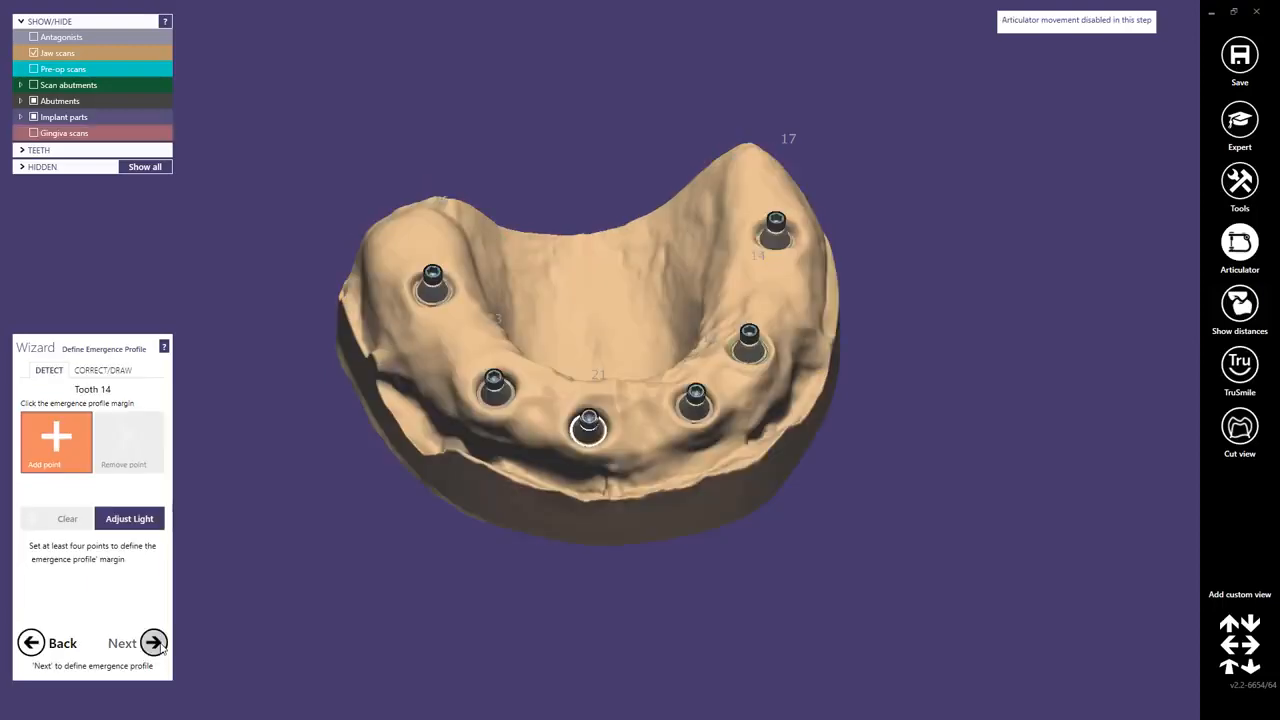
pyautogui.click(154, 643)
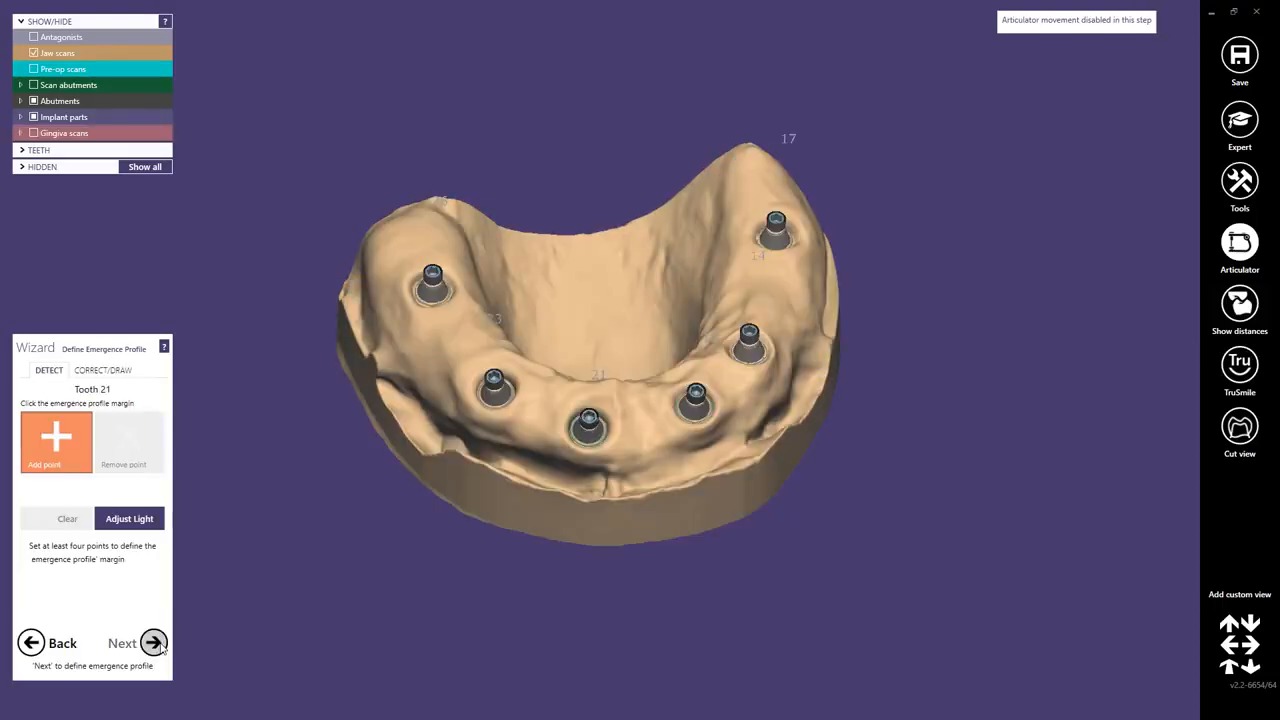
pyautogui.click(160, 647)
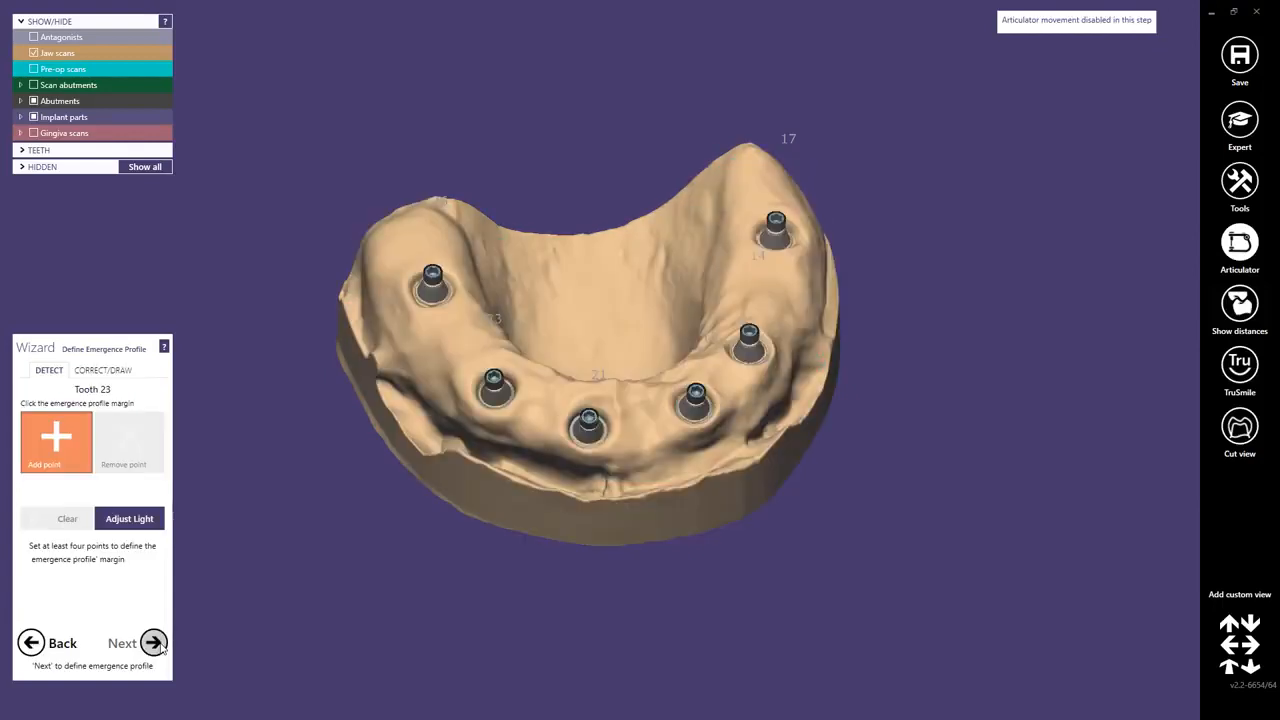
pyautogui.click(160, 647)
pyautogui.click(160, 647)
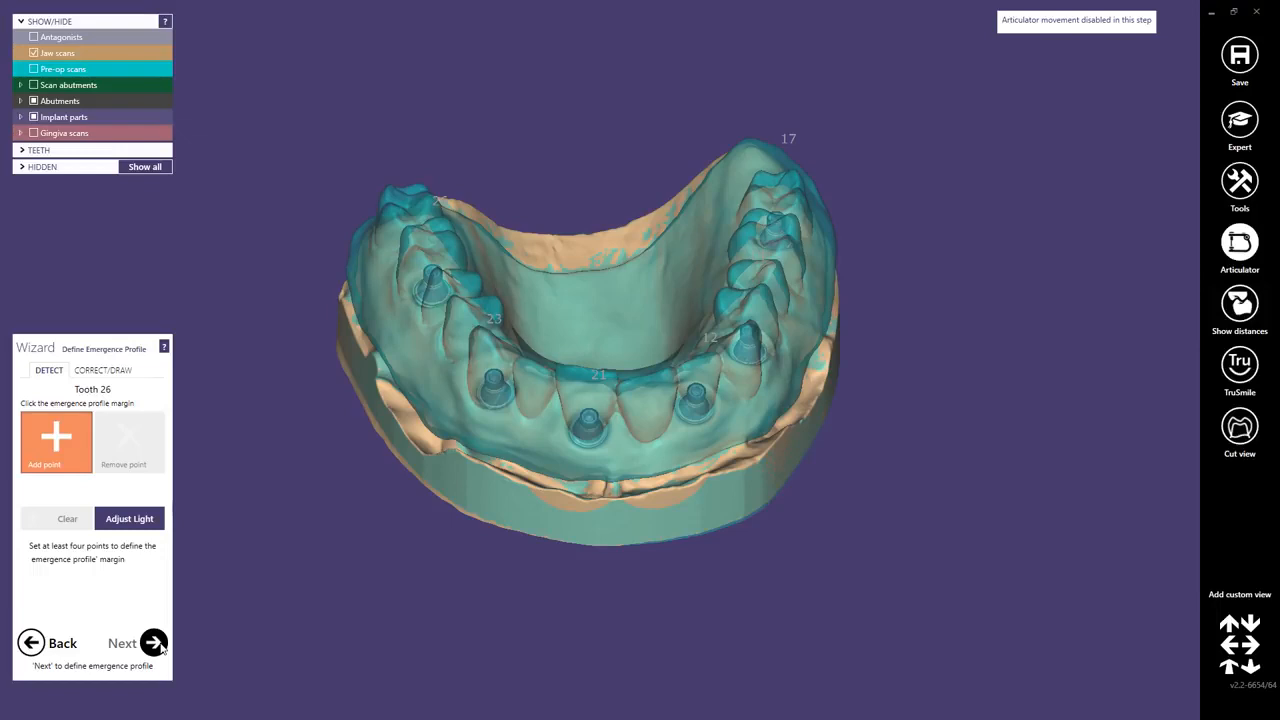
pyautogui.click(155, 643)
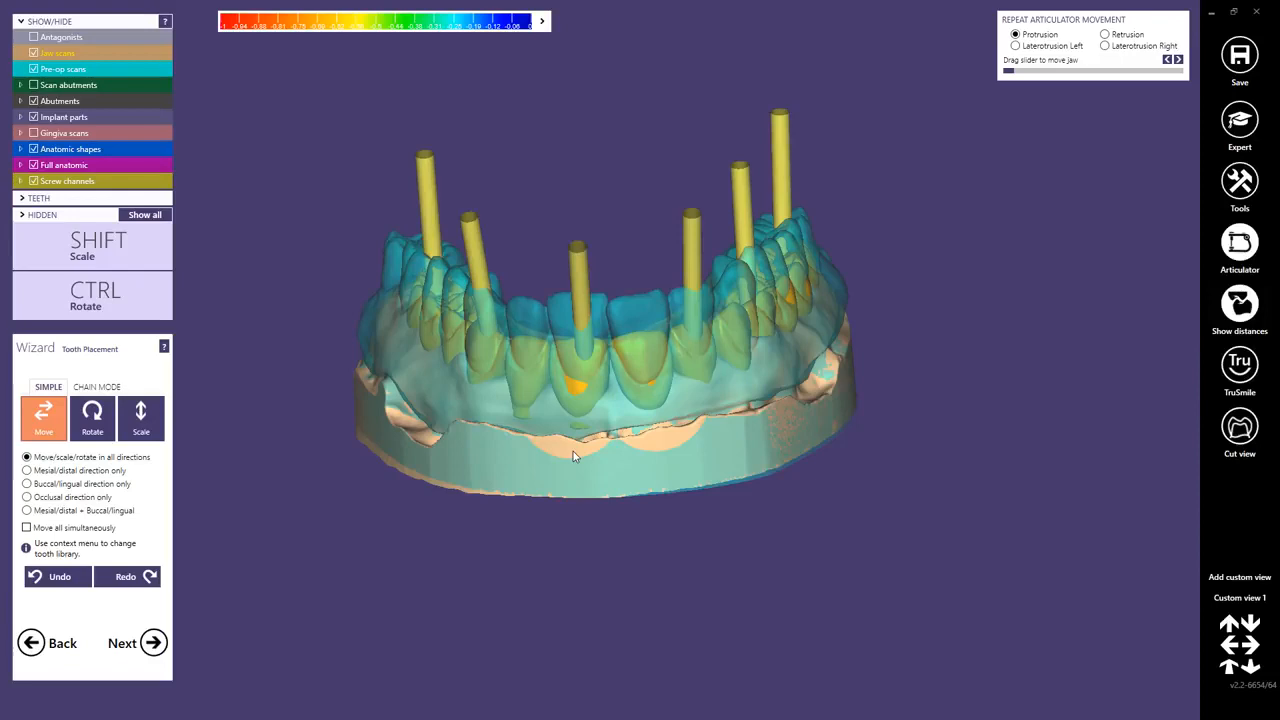
# Step: Switch tooth placement to chain mode and move the tooth 17 end of the chain occlusally and buccally towards the pre-op teeth
pyautogui.moveTo(573, 451); pyautogui.dragTo(577, 446, button='right')
pyautogui.click(103, 387)
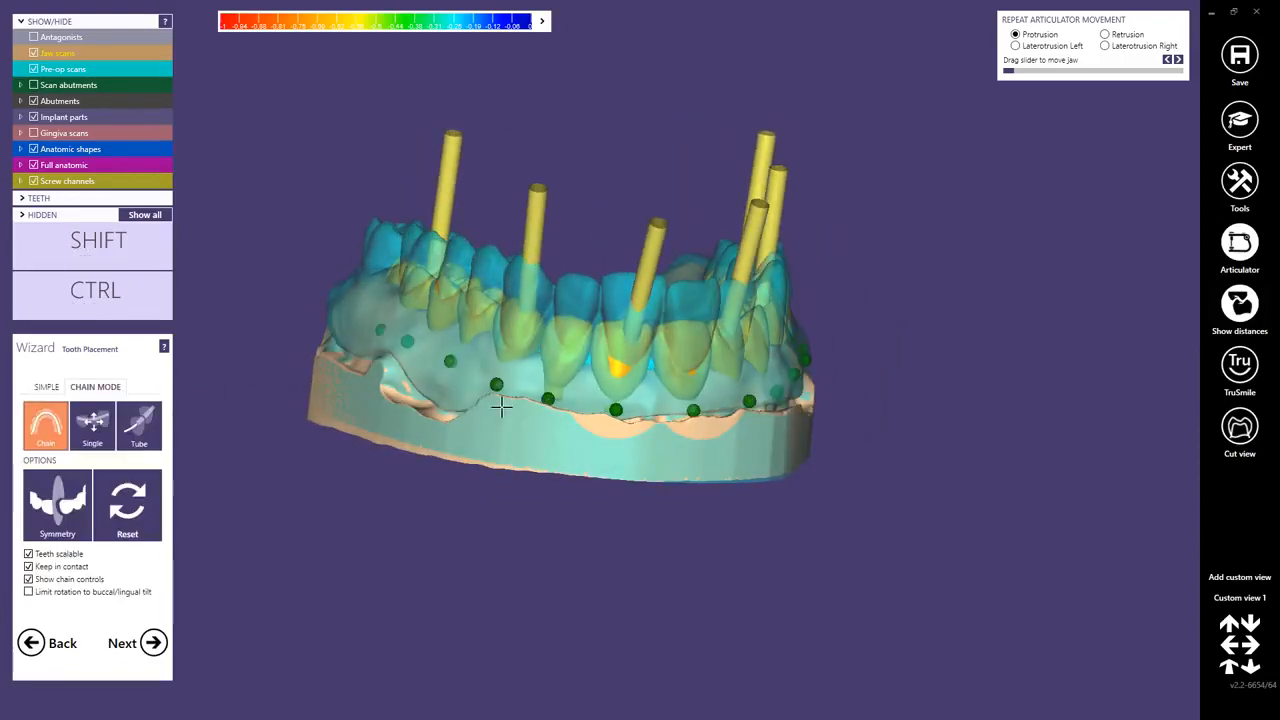
pyautogui.moveTo(641, 401); pyautogui.dragTo(666, 396, button='right')
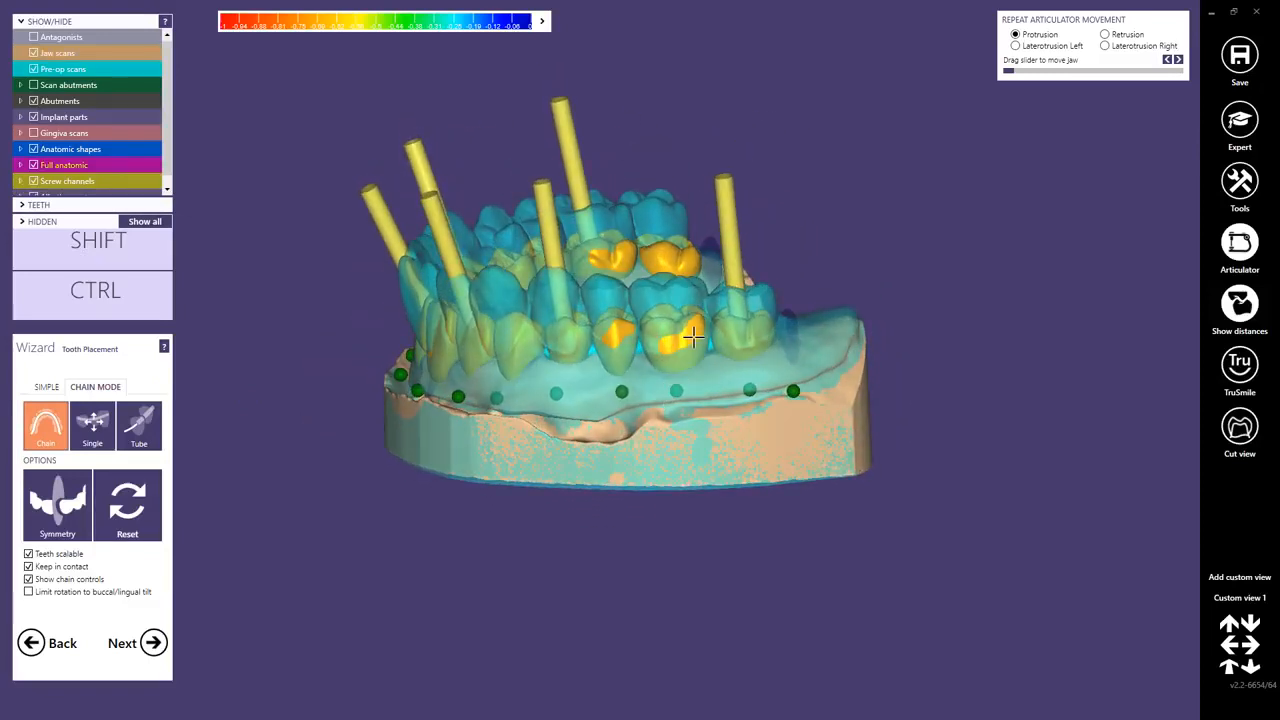
pyautogui.scroll(4, 690, 345)
pyautogui.scroll(1, 710, 332)
pyautogui.moveTo(840, 333); pyautogui.dragTo(840, 294)
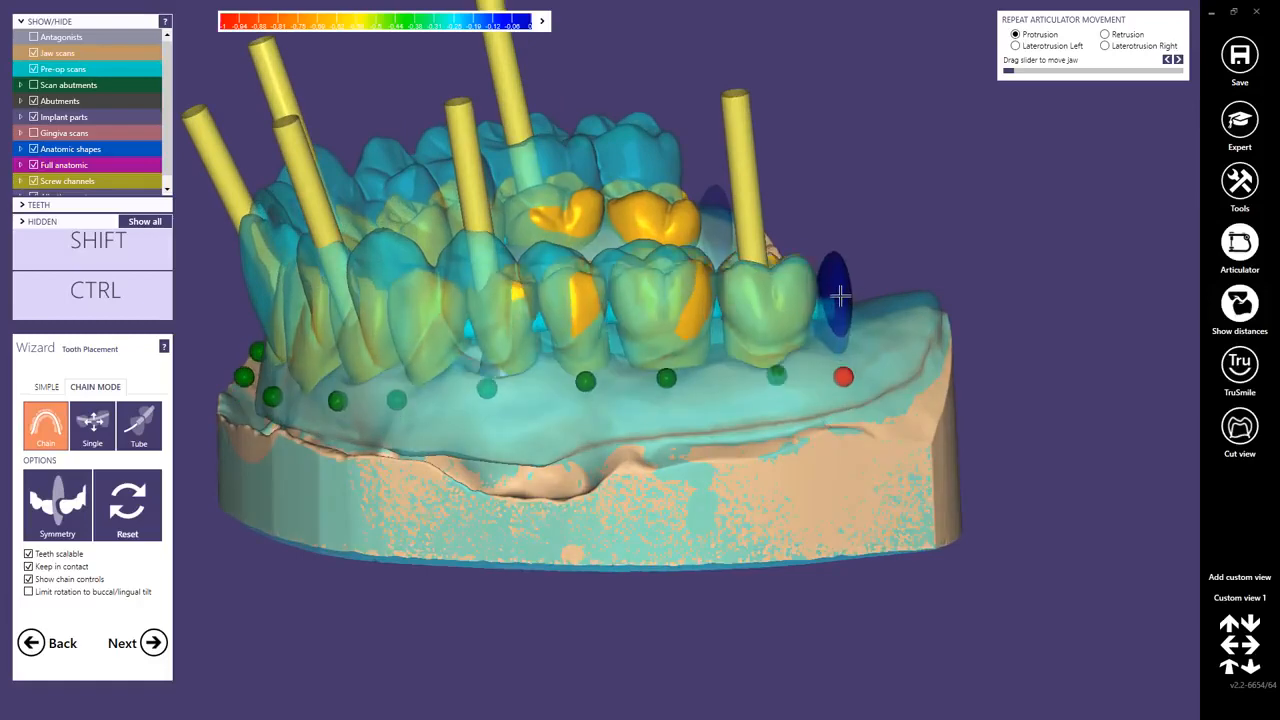
pyautogui.middleClick(819, 303)
pyautogui.moveTo(819, 303); pyautogui.dragTo(785, 310, button='right')
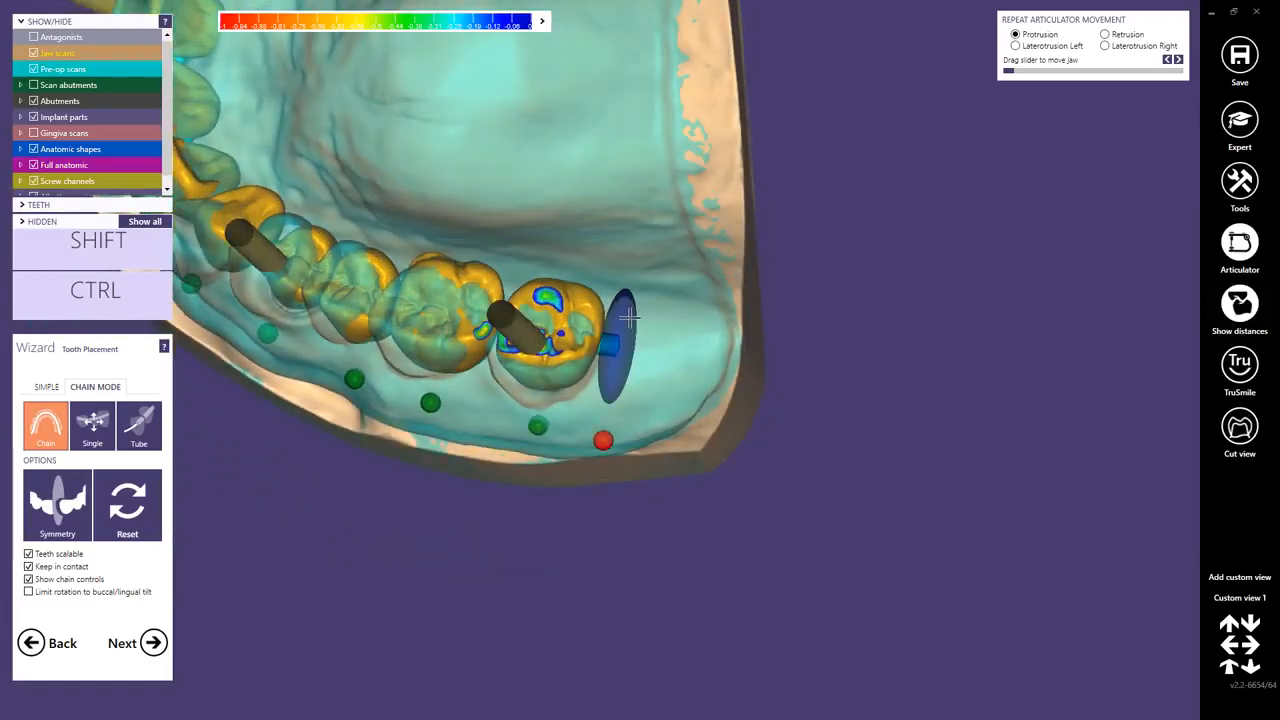
pyautogui.moveTo(628, 318); pyautogui.dragTo(622, 336)
# Step: Move the tooth 27 end of the chain buccally and occlusally to follow the pre-op scan
pyautogui.moveTo(621, 338); pyautogui.dragTo(757, 318, button='right')
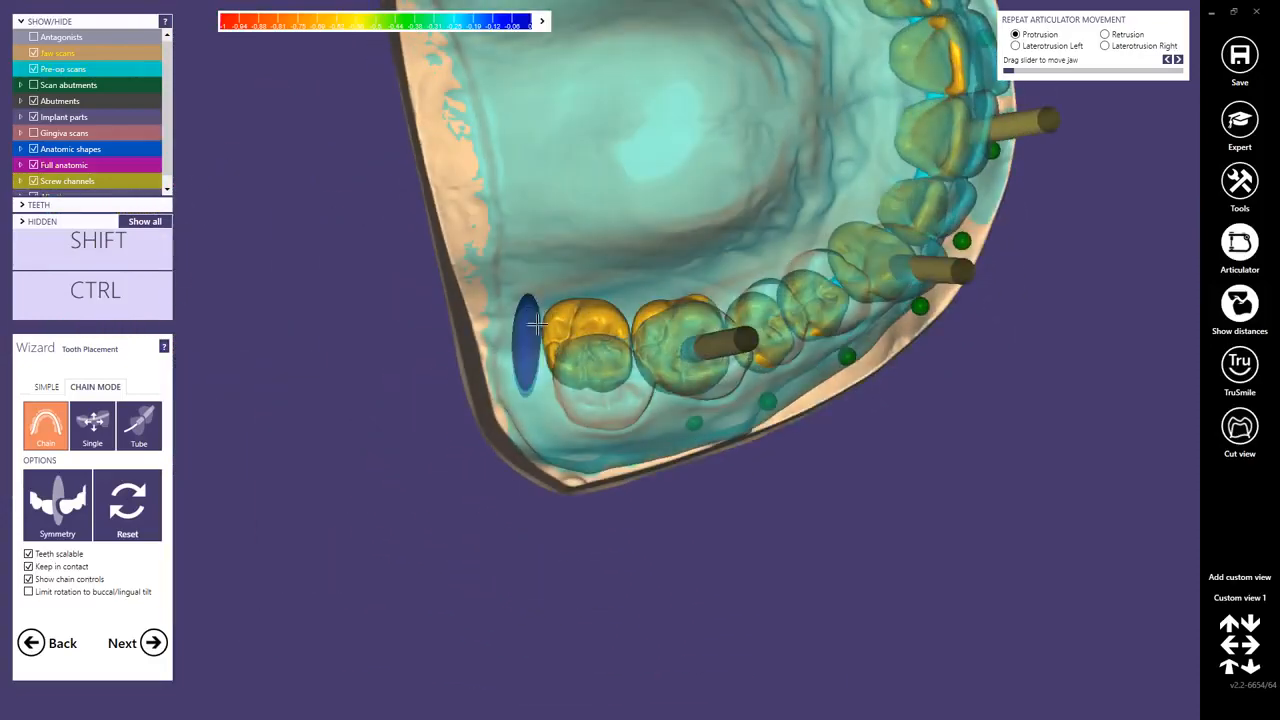
pyautogui.moveTo(534, 314); pyautogui.dragTo(552, 349)
pyautogui.moveTo(552, 349); pyautogui.dragTo(546, 374, button='right')
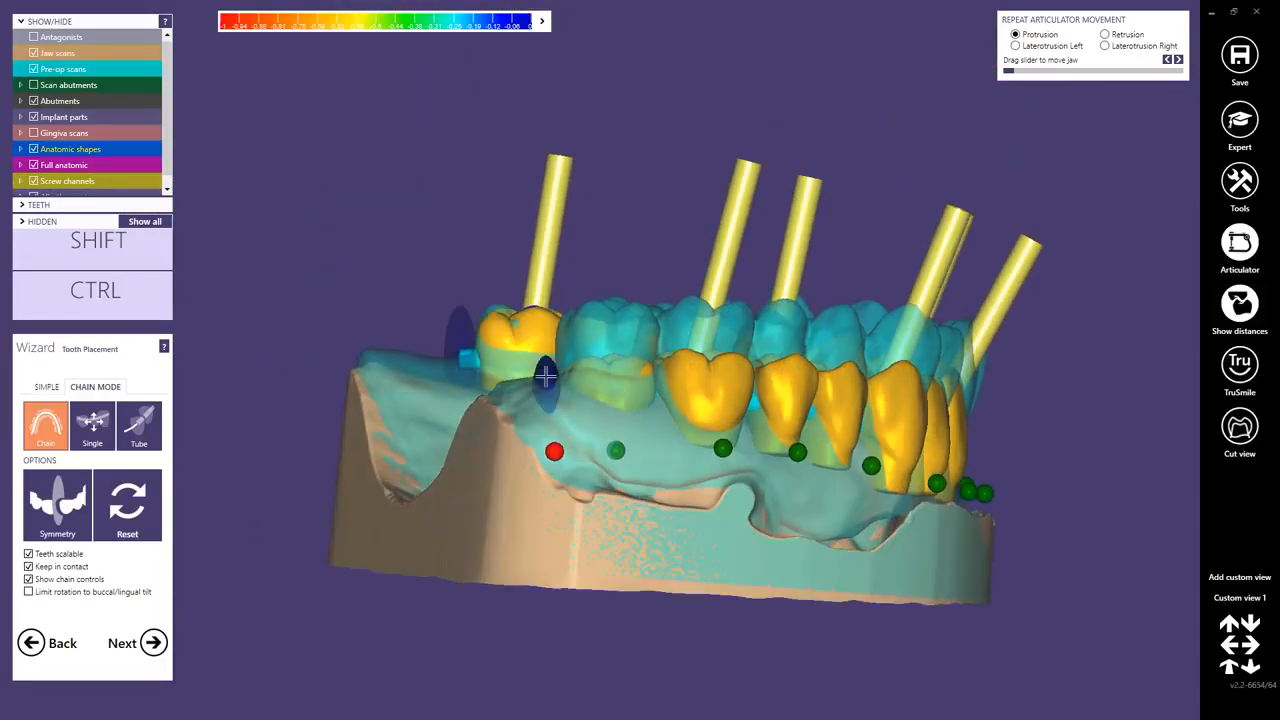
pyautogui.moveTo(546, 374); pyautogui.dragTo(547, 322)
pyautogui.moveTo(543, 320); pyautogui.dragTo(543, 343, button='right')
pyautogui.moveTo(544, 342); pyautogui.dragTo(544, 339)
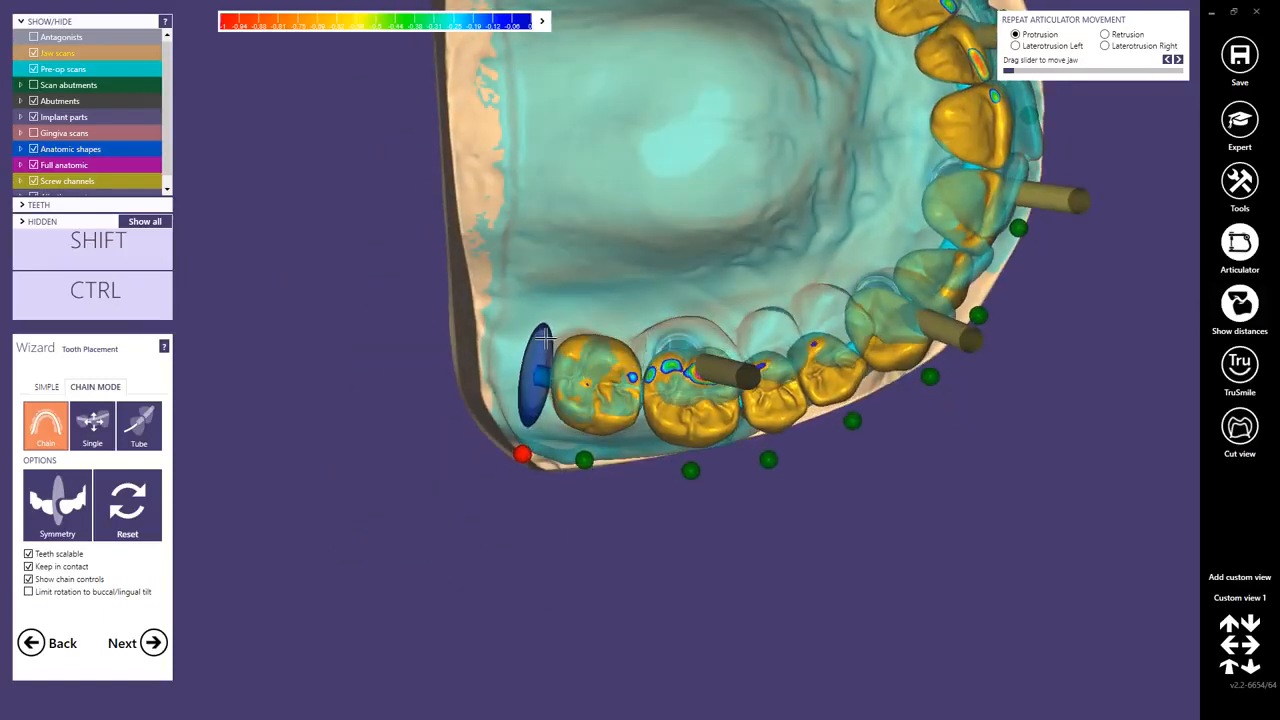
# Step: Lock the tooth 27 end of the chain and nudge the chain slightly lingually at tooth 24
pyautogui.click(524, 455)
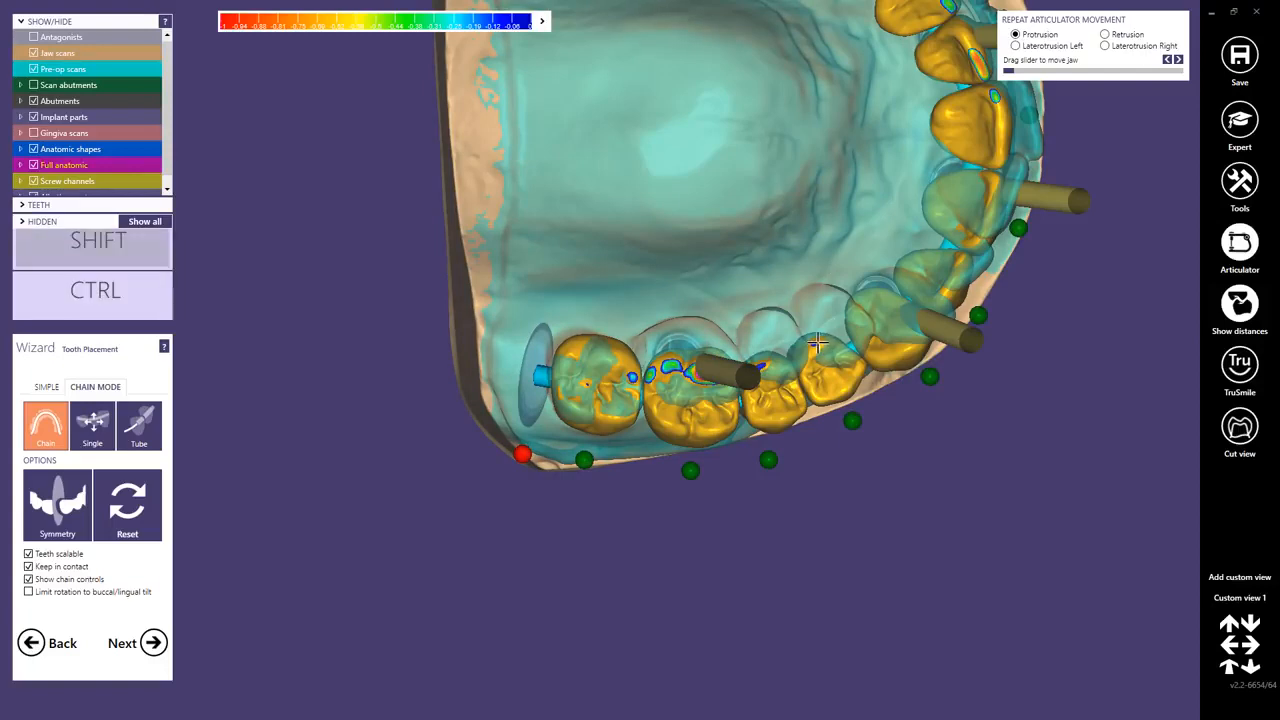
pyautogui.keyDown('shift'); pyautogui.moveTo(818, 343); pyautogui.dragTo(815, 344); pyautogui.keyUp('shift')
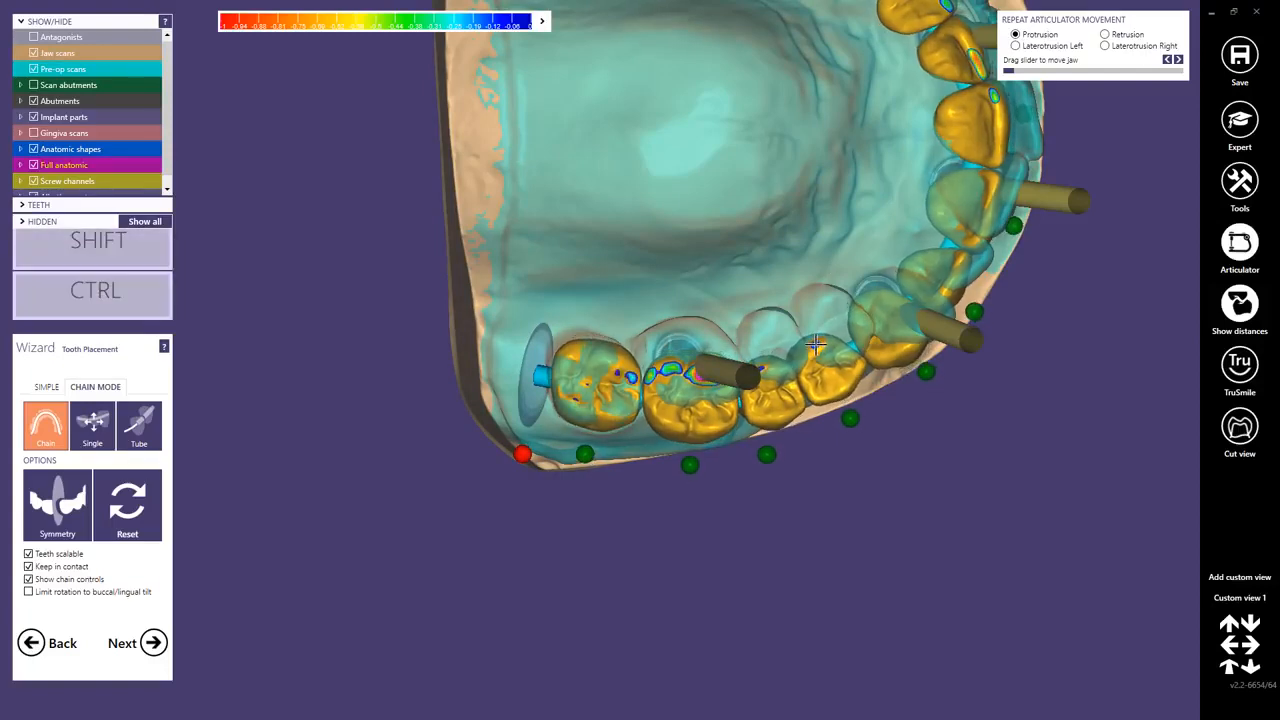
pyautogui.scroll(-3, 812, 341)
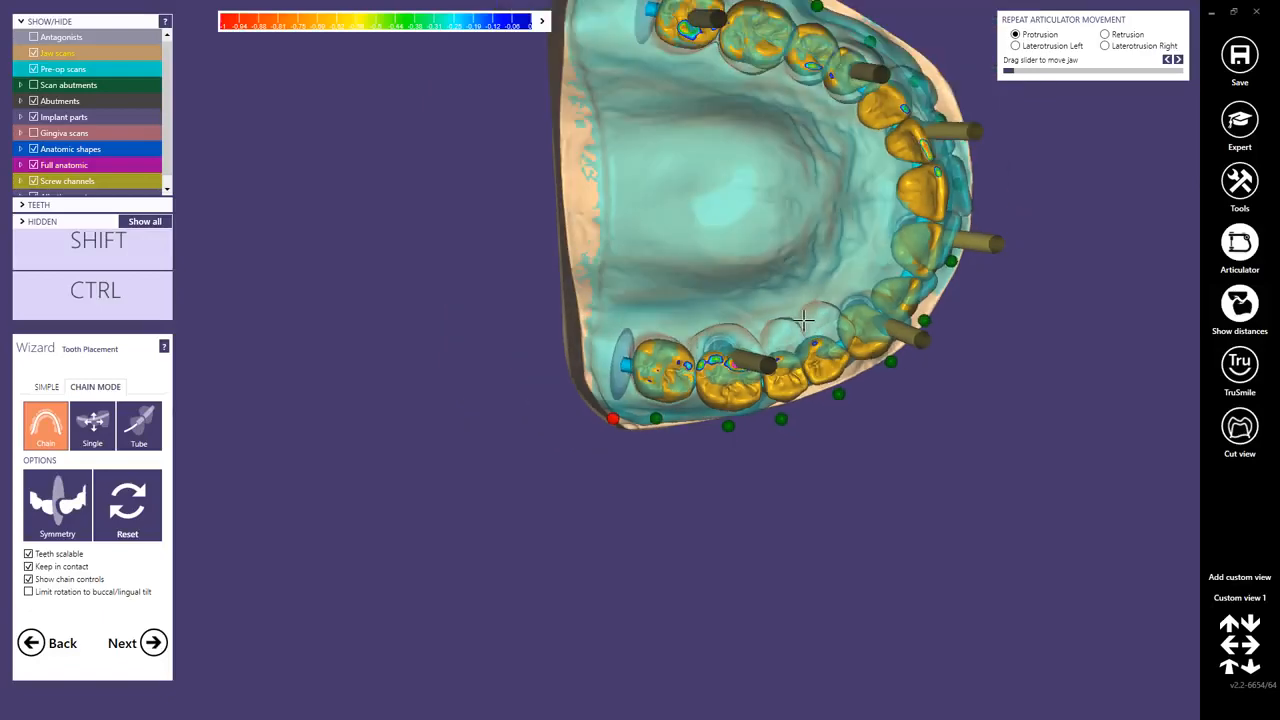
# Step: Move canine 23 in the chain to follow the pre-op tooth and lock its chain control point
pyautogui.moveTo(804, 320); pyautogui.dragTo(614, 296, button='middle')
pyautogui.moveTo(615, 311); pyautogui.dragTo(585, 397, button='right')
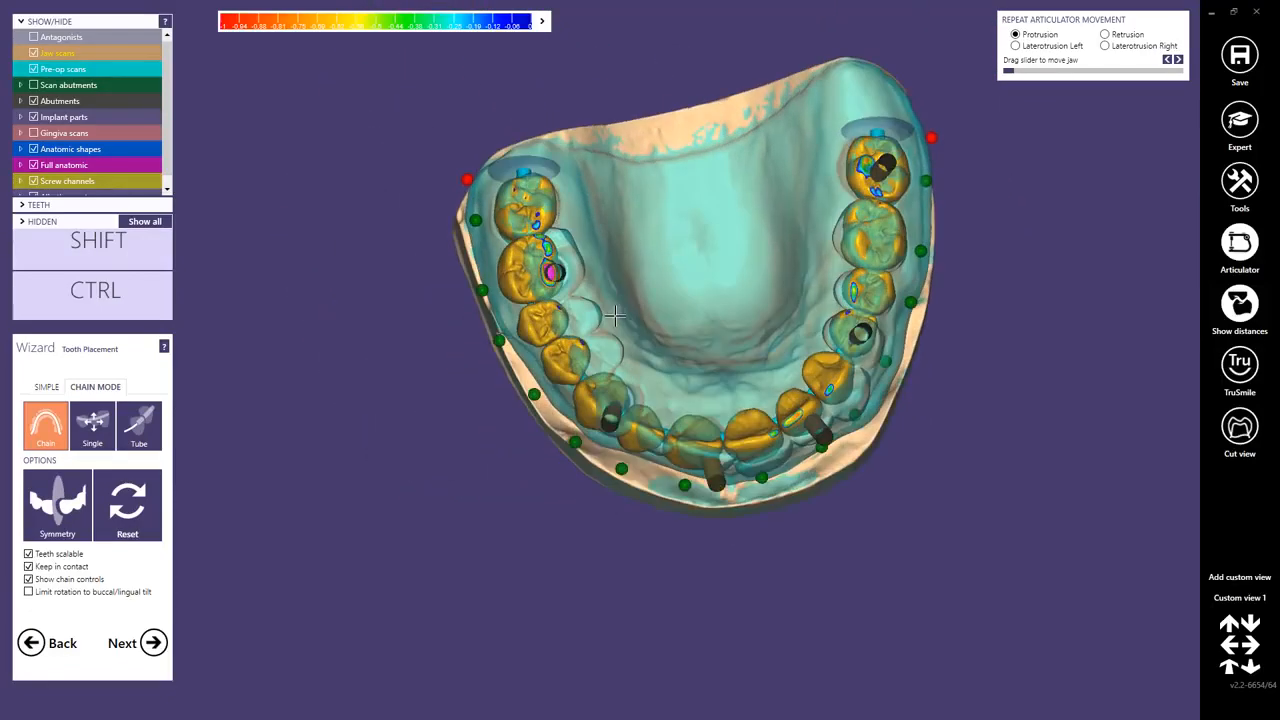
pyautogui.moveTo(585, 397); pyautogui.dragTo(589, 348)
pyautogui.moveTo(655, 382); pyautogui.dragTo(656, 372, button='right')
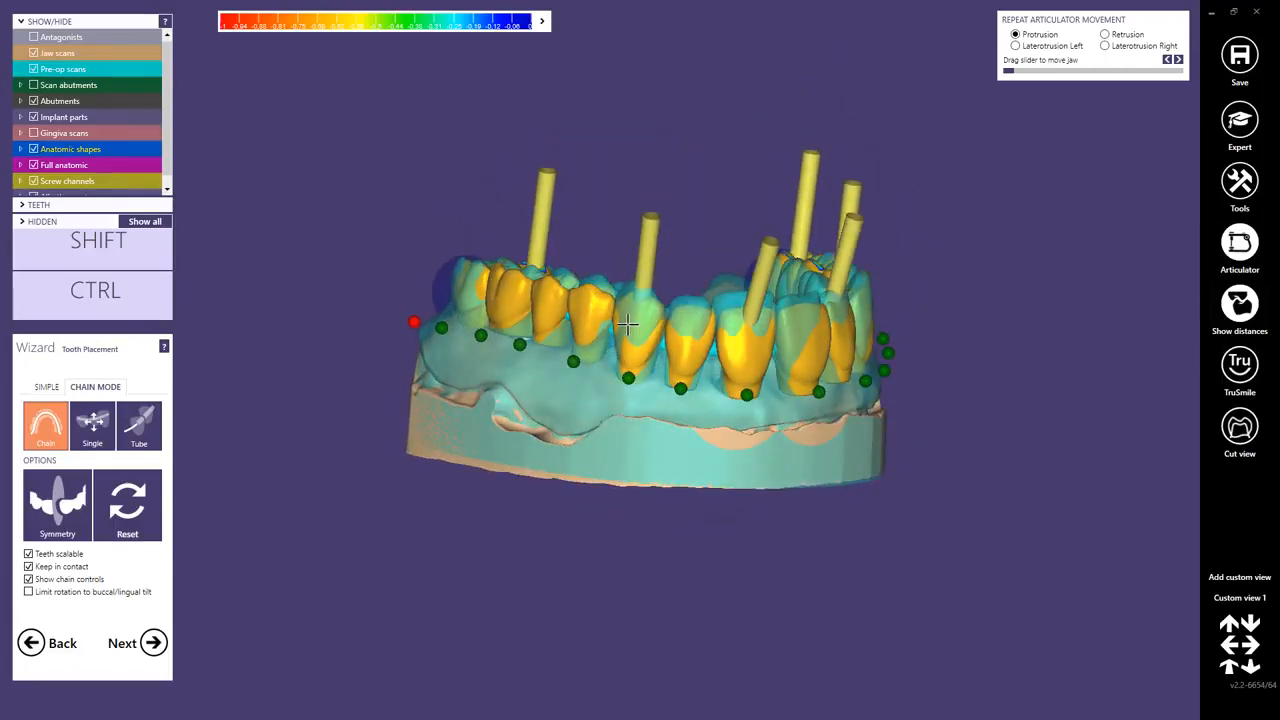
pyautogui.moveTo(627, 327); pyautogui.dragTo(628, 319)
pyautogui.scroll(2, 679, 311)
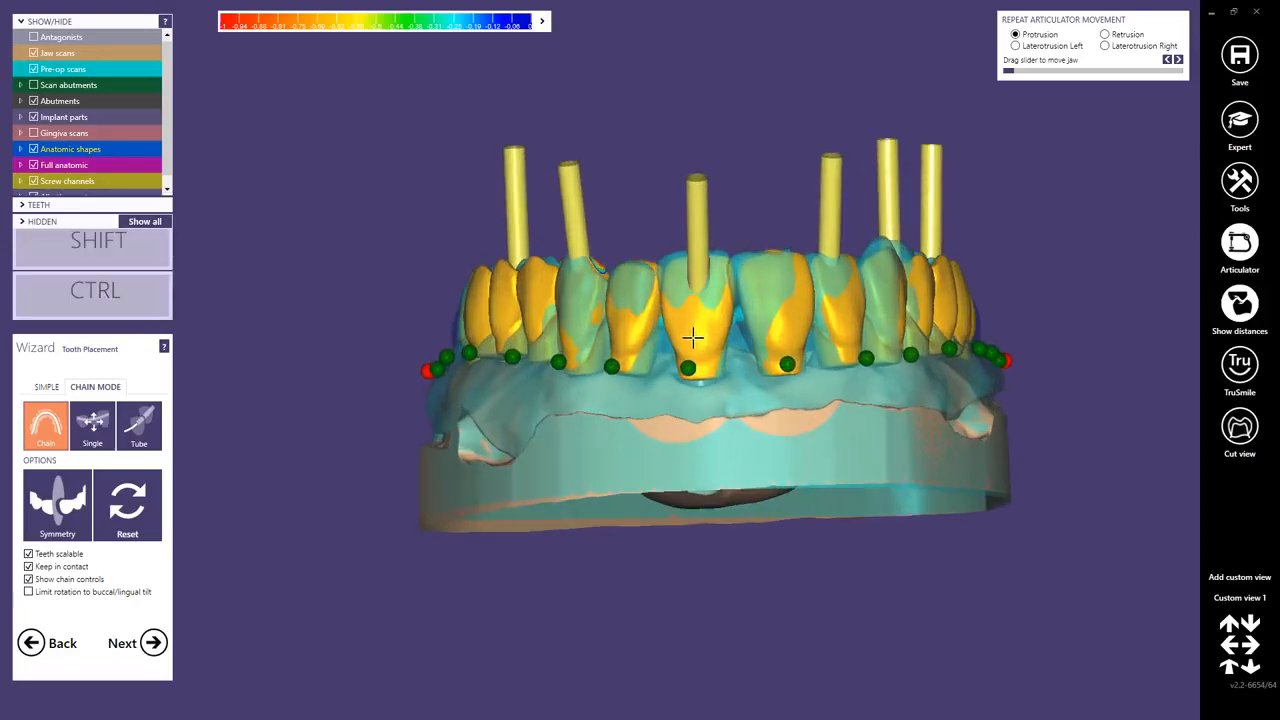
pyautogui.moveTo(693, 338); pyautogui.dragTo(690, 291, button='right')
pyautogui.moveTo(678, 290); pyautogui.dragTo(680, 292)
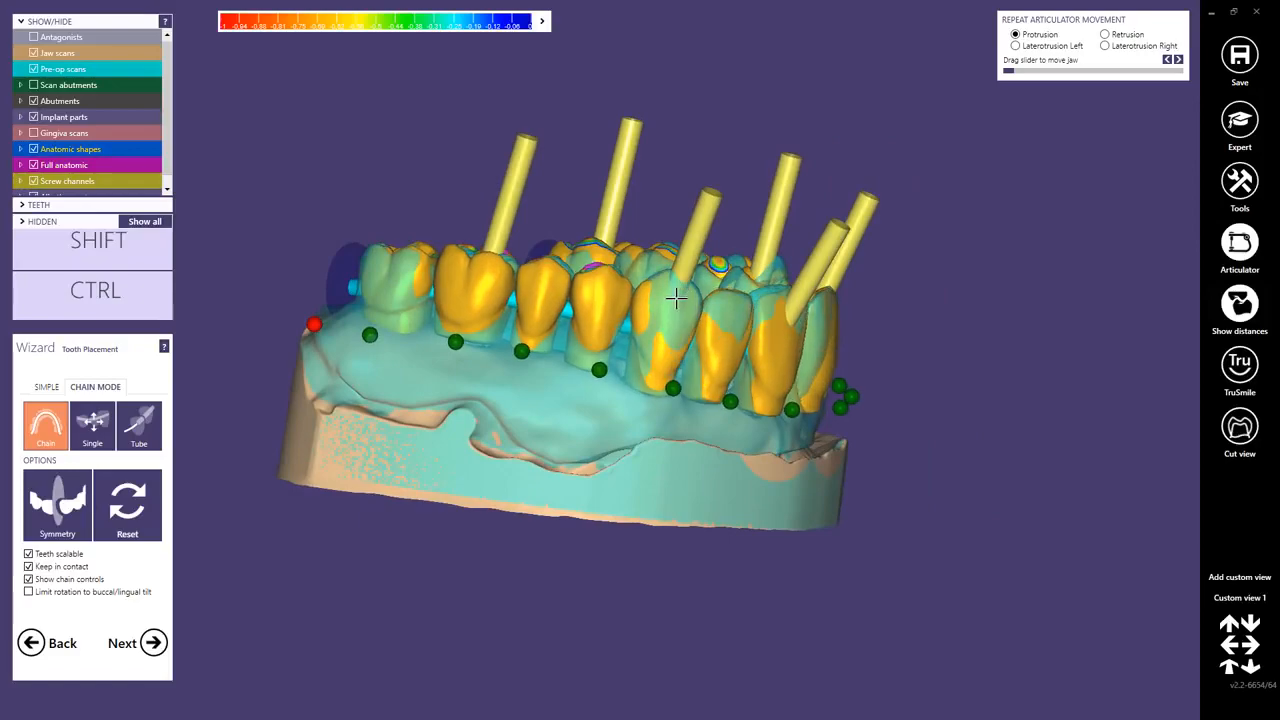
pyautogui.moveTo(676, 298)
pyautogui.mouseDown(button='right')
pyautogui.moveTo(679, 339)
pyautogui.moveTo(667, 314)
pyautogui.mouseUp(button='right')
pyautogui.click(662, 411)
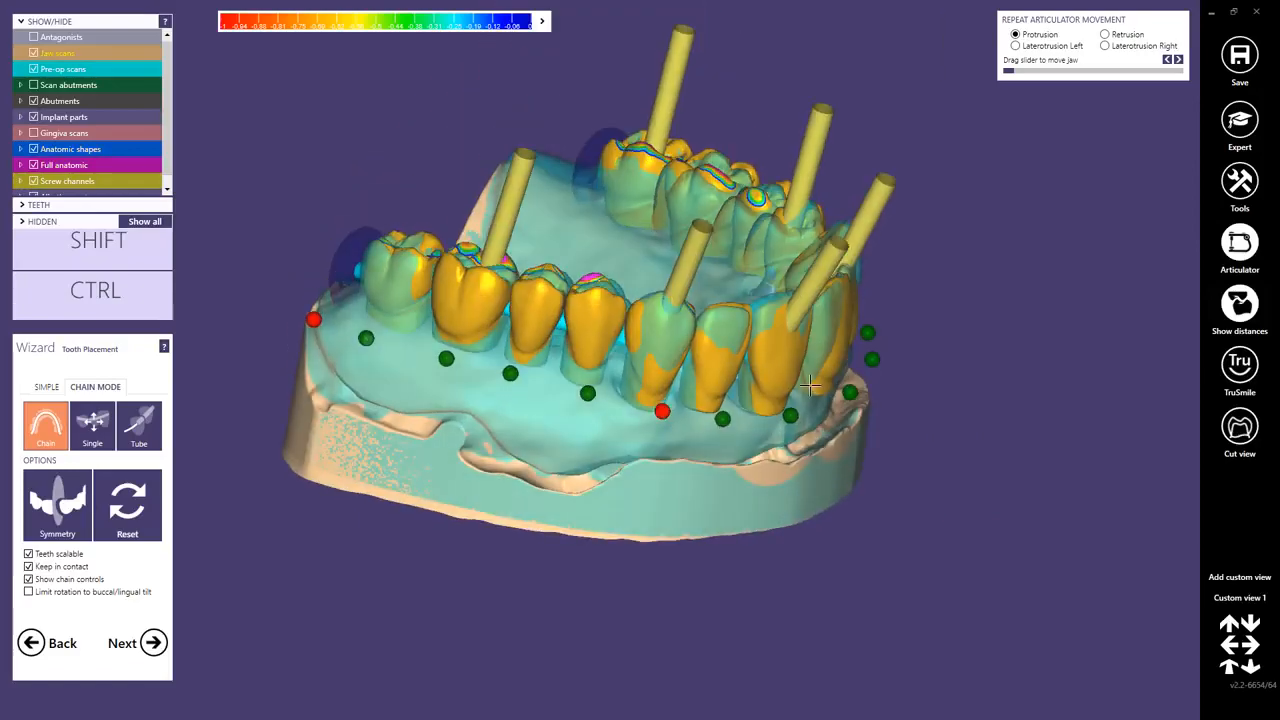
# Step: Move canine 13 mesially, rotate it to match the pre-op canine, and lock its chain control point
pyautogui.moveTo(810, 385); pyautogui.dragTo(598, 288, button='right')
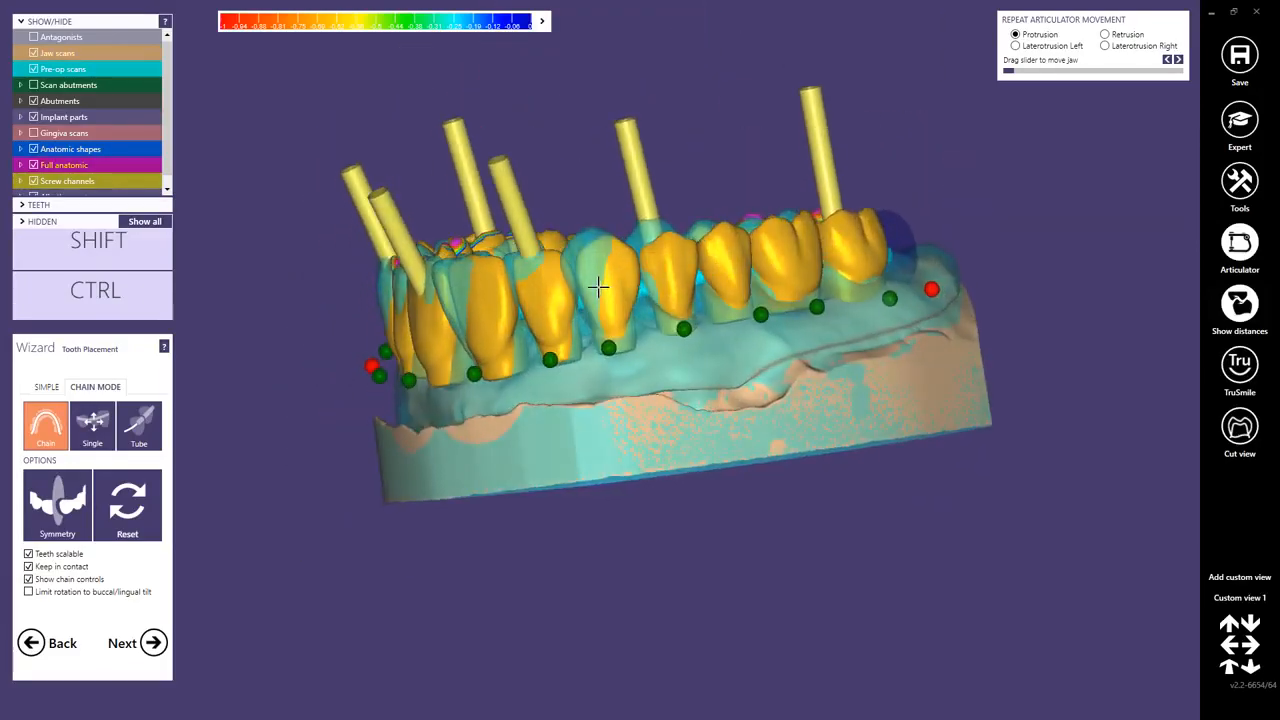
pyautogui.moveTo(624, 276); pyautogui.dragTo(594, 273)
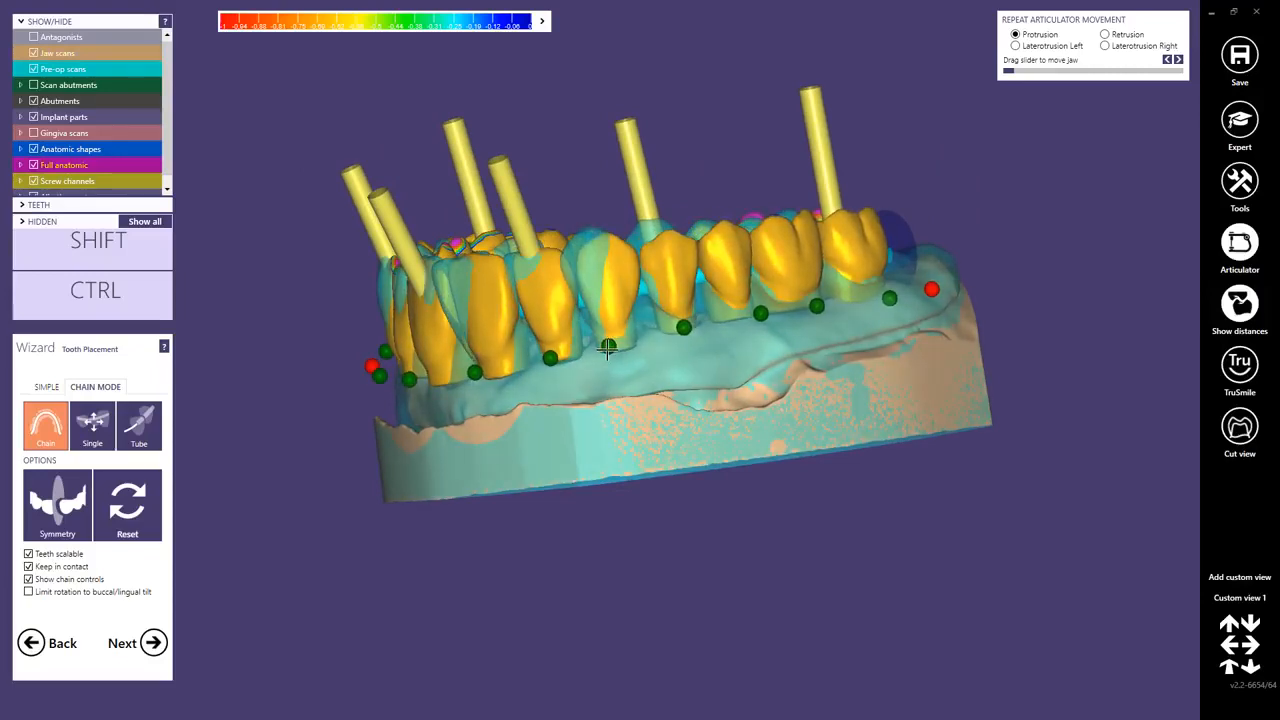
pyautogui.moveTo(609, 270); pyautogui.dragTo(597, 270)
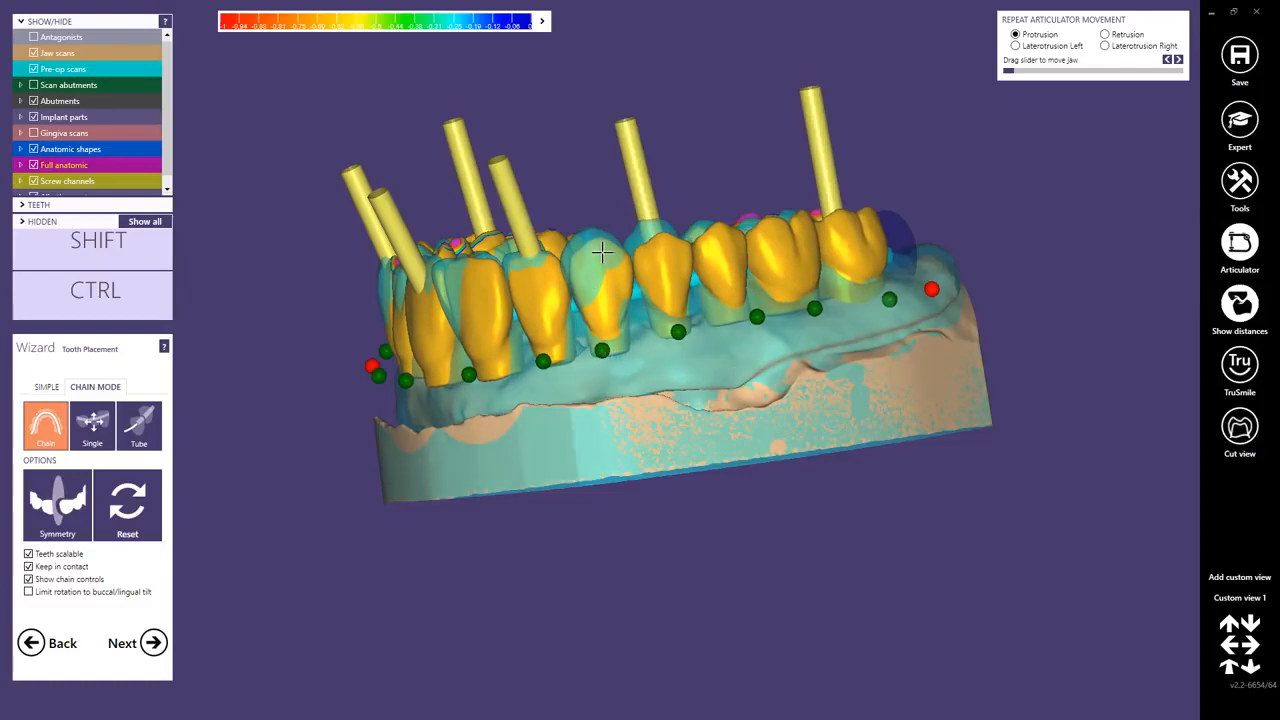
pyautogui.moveTo(601, 252)
pyautogui.keyDown('ctrl'); pyautogui.mouseDown()
pyautogui.moveTo(588, 253)
pyautogui.moveTo(600, 268)
pyautogui.mouseUp(); pyautogui.keyUp('ctrl')
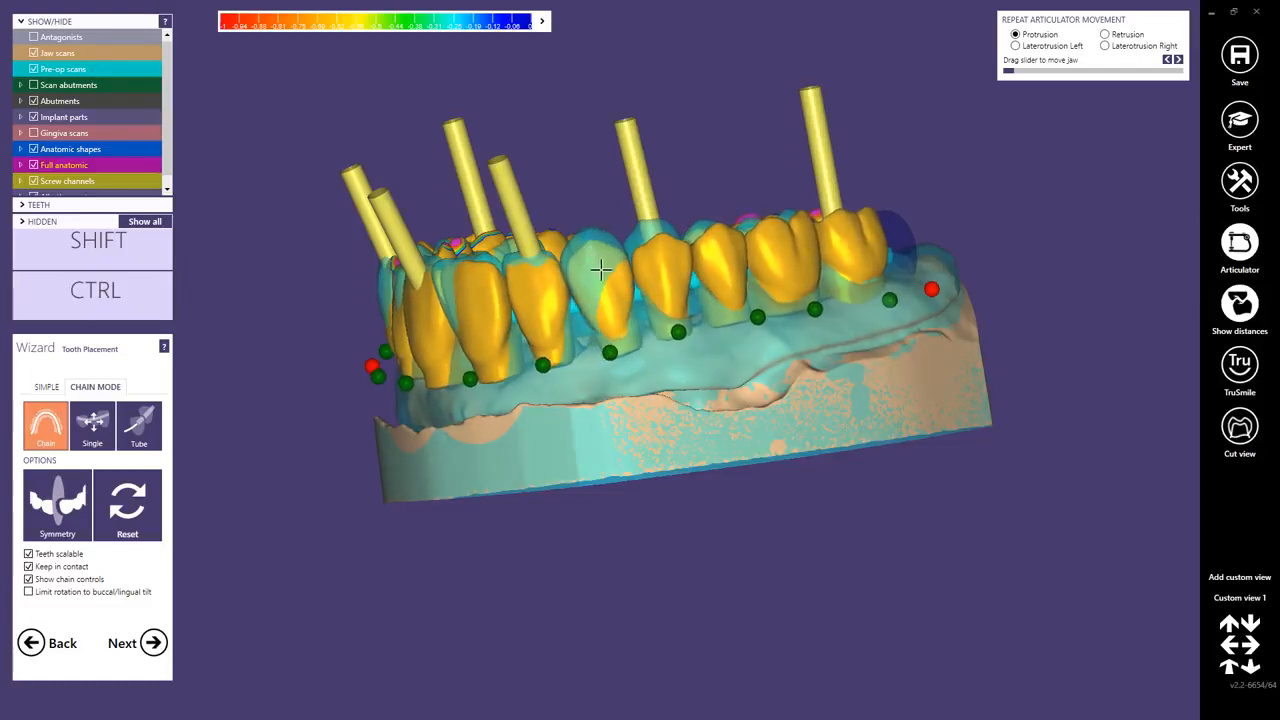
pyautogui.rightClick(600, 270)
pyautogui.middleClick(586, 276)
pyautogui.moveTo(613, 286)
pyautogui.mouseDown(button='right')
pyautogui.moveTo(622, 346)
pyautogui.moveTo(614, 298)
pyautogui.mouseUp(button='right')
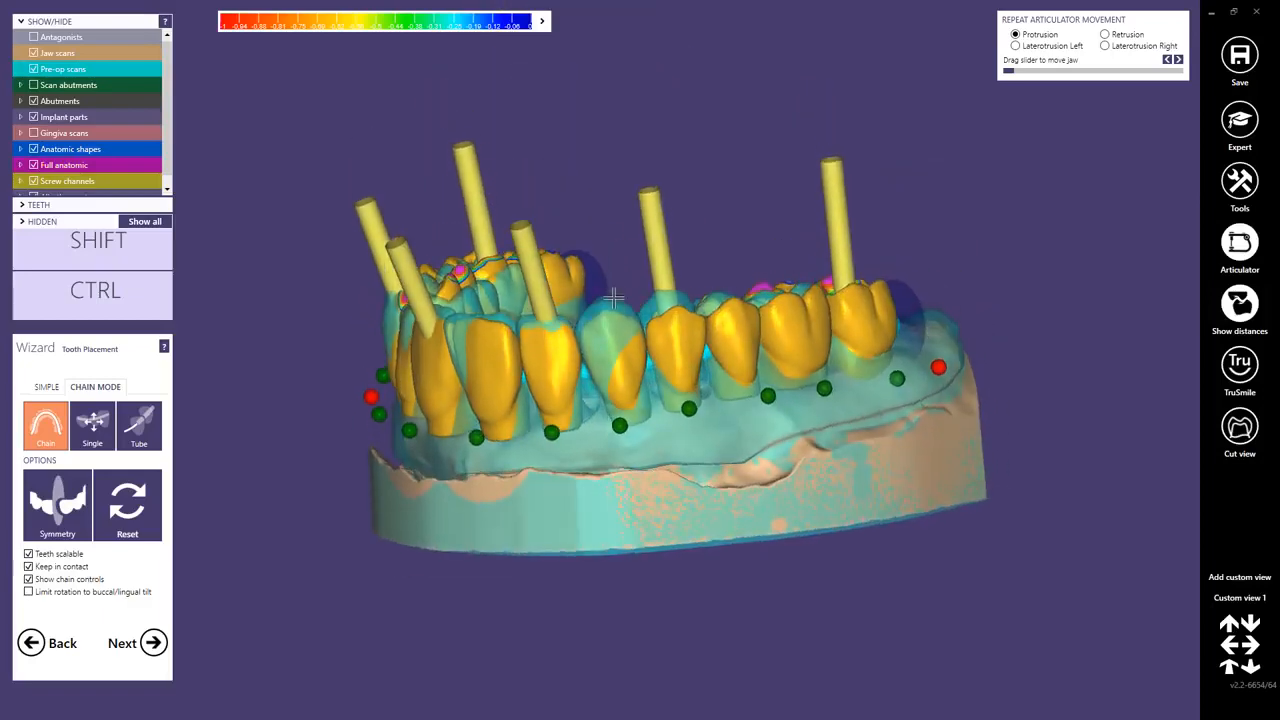
pyautogui.press('ctrl')
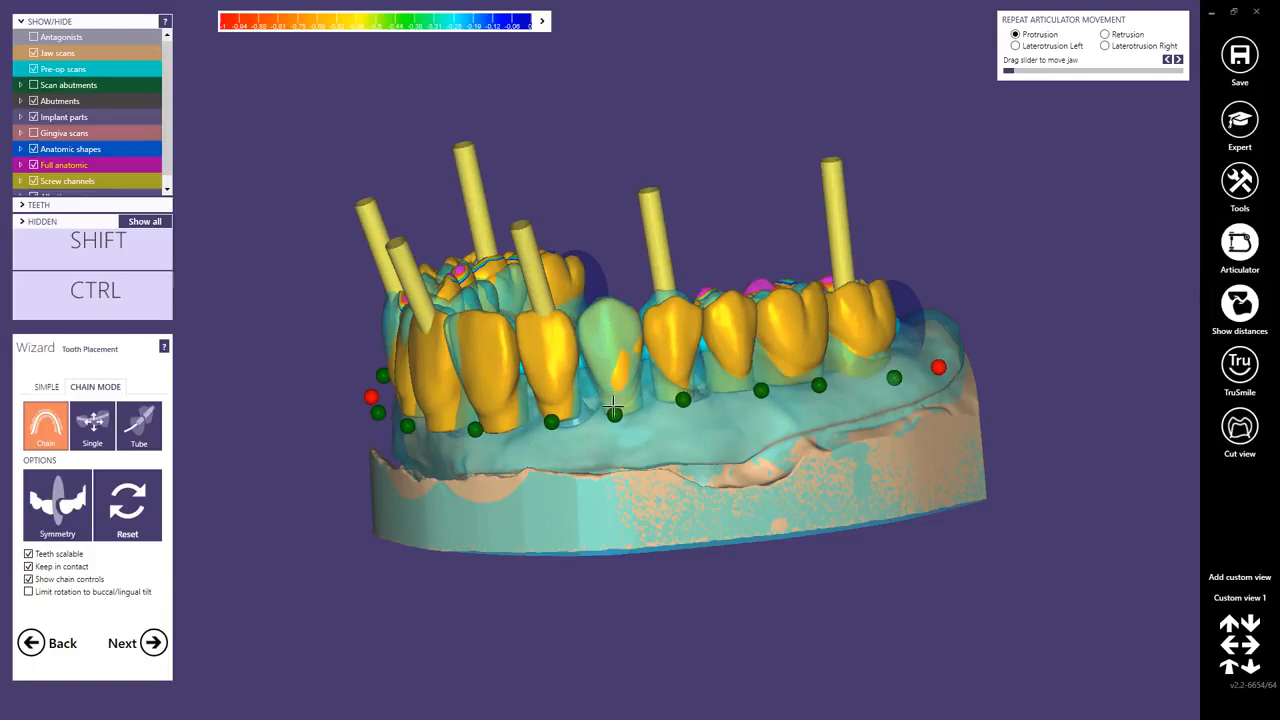
pyautogui.moveTo(592, 393); pyautogui.dragTo(640, 450, button='right')
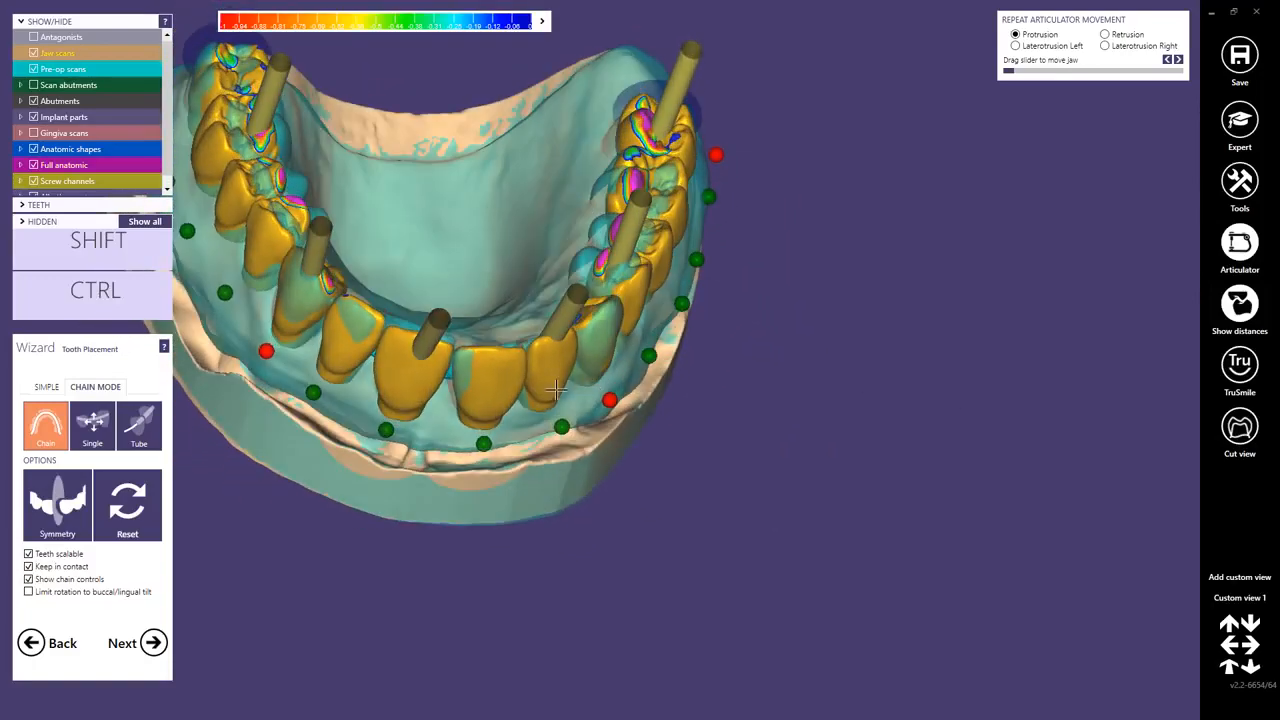
# Step: Move the chain section of teeth 24 to 26 lingually so the molars and premolars sit over the pre-op teeth
pyautogui.middleClick(440, 416)
pyautogui.moveTo(533, 414); pyautogui.dragTo(531, 417, button='right')
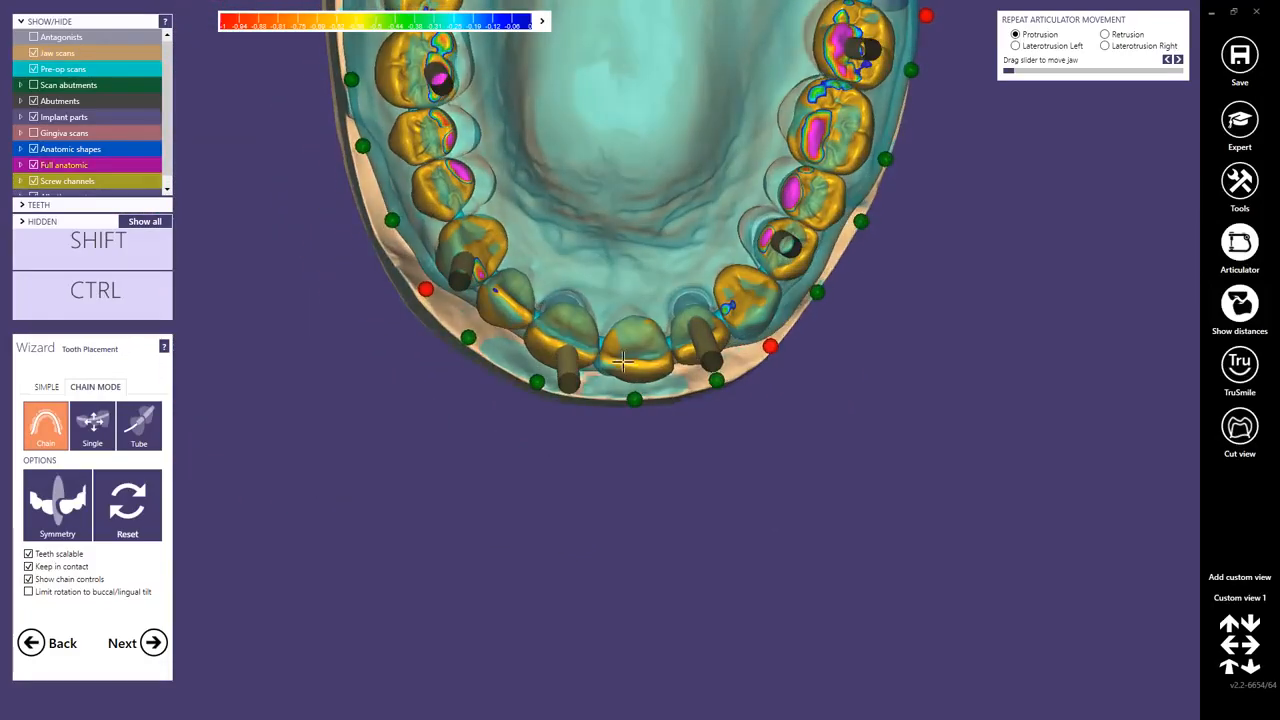
pyautogui.moveTo(630, 455); pyautogui.dragTo(620, 274, button='right')
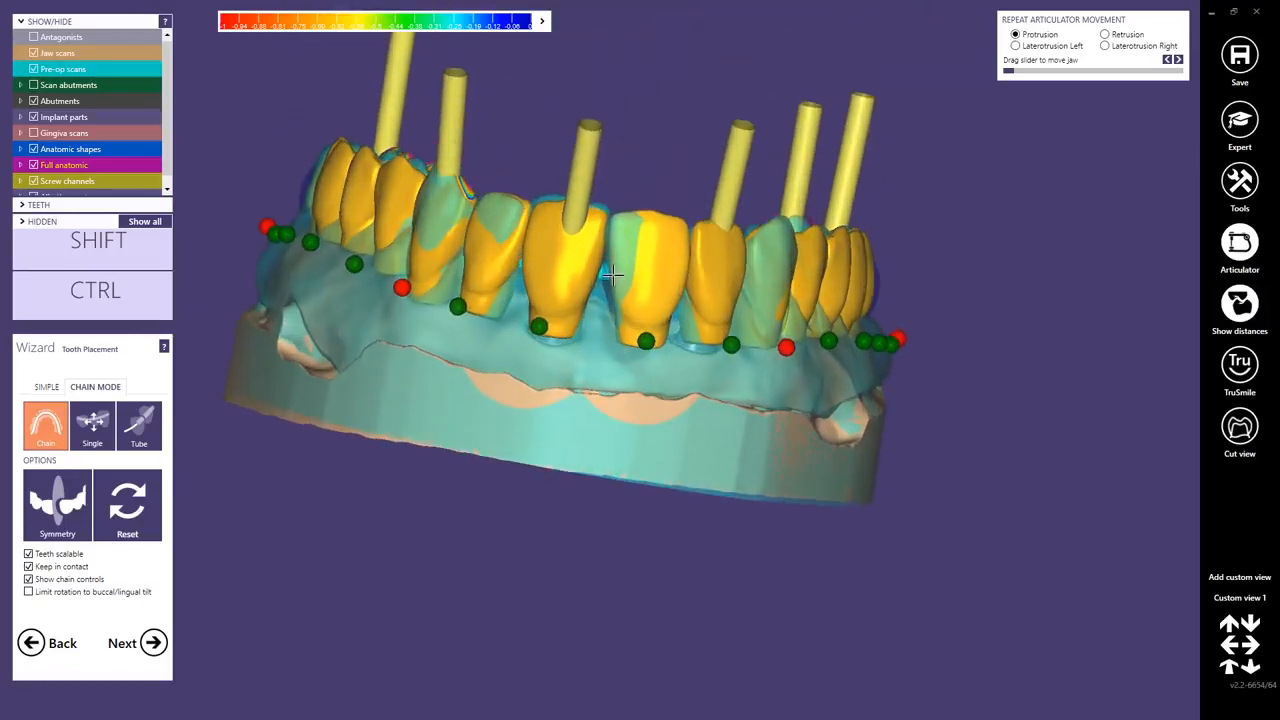
pyautogui.scroll(3, 622, 262)
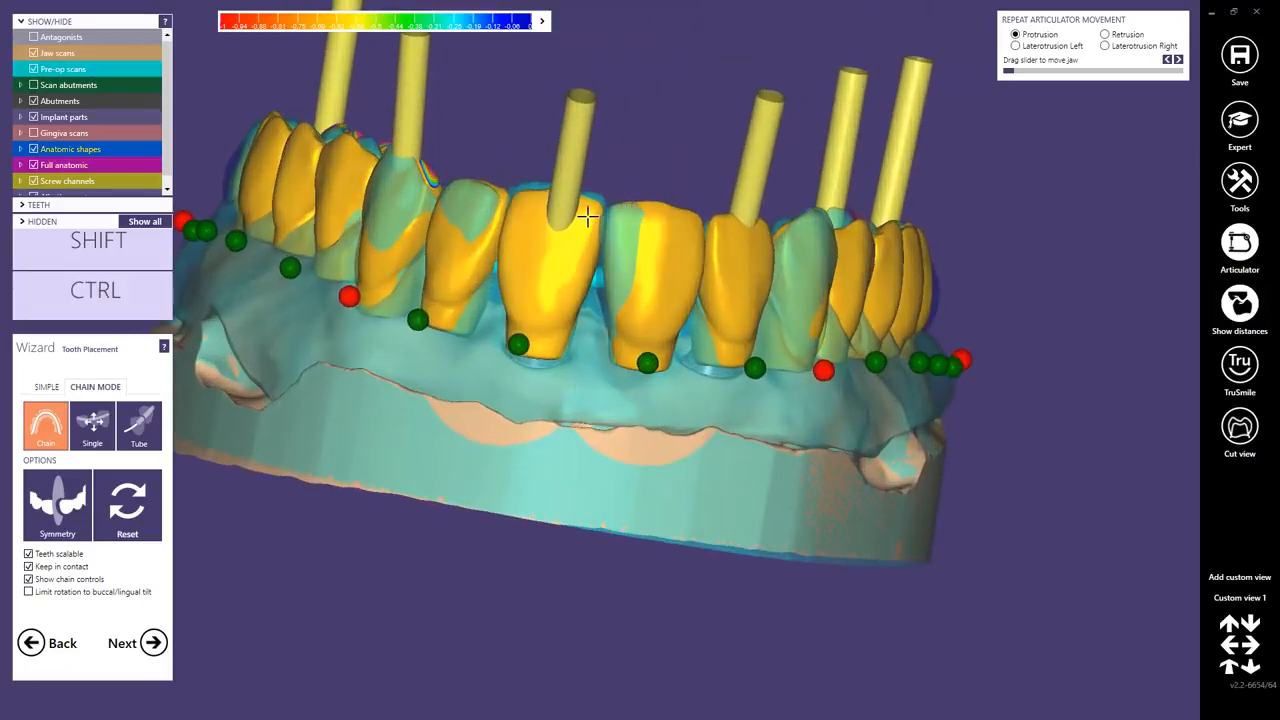
pyautogui.moveTo(705, 247); pyautogui.dragTo(699, 247, button='right')
pyautogui.middleClick(830, 266)
pyautogui.moveTo(830, 266); pyautogui.dragTo(834, 273, button='right')
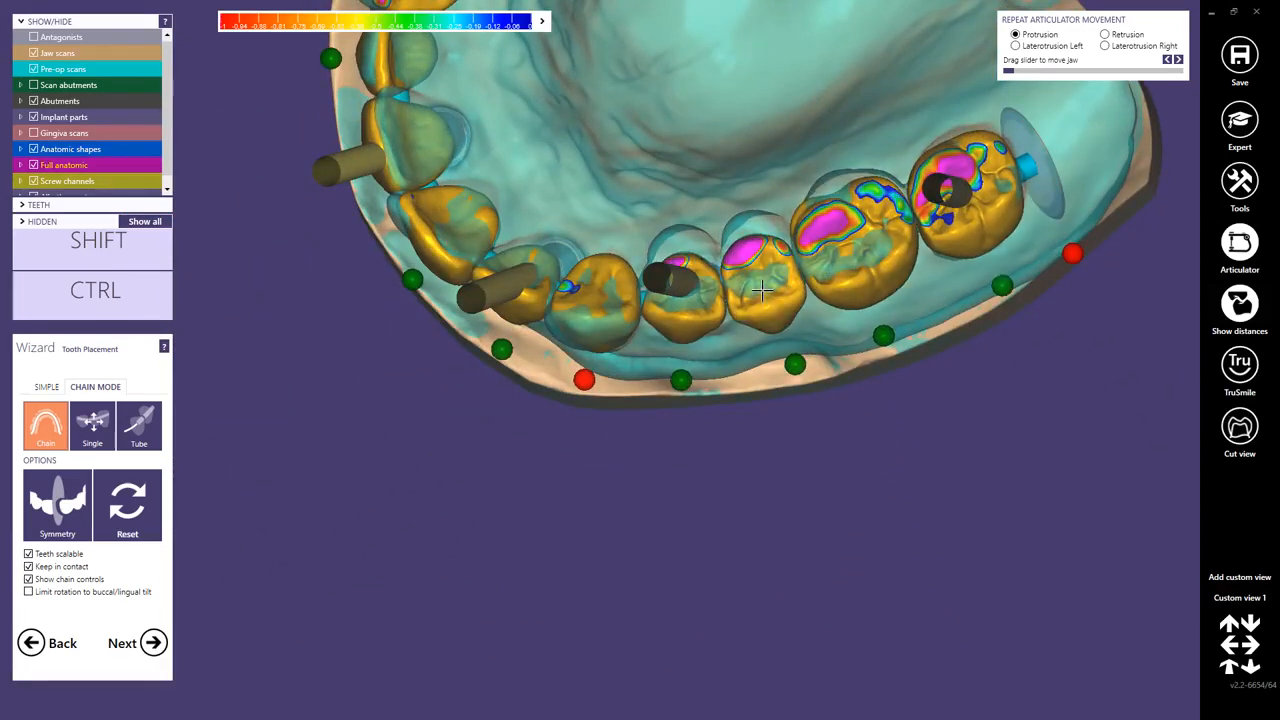
pyautogui.moveTo(762, 290); pyautogui.dragTo(563, 317, button='right')
pyautogui.press('ctrl')
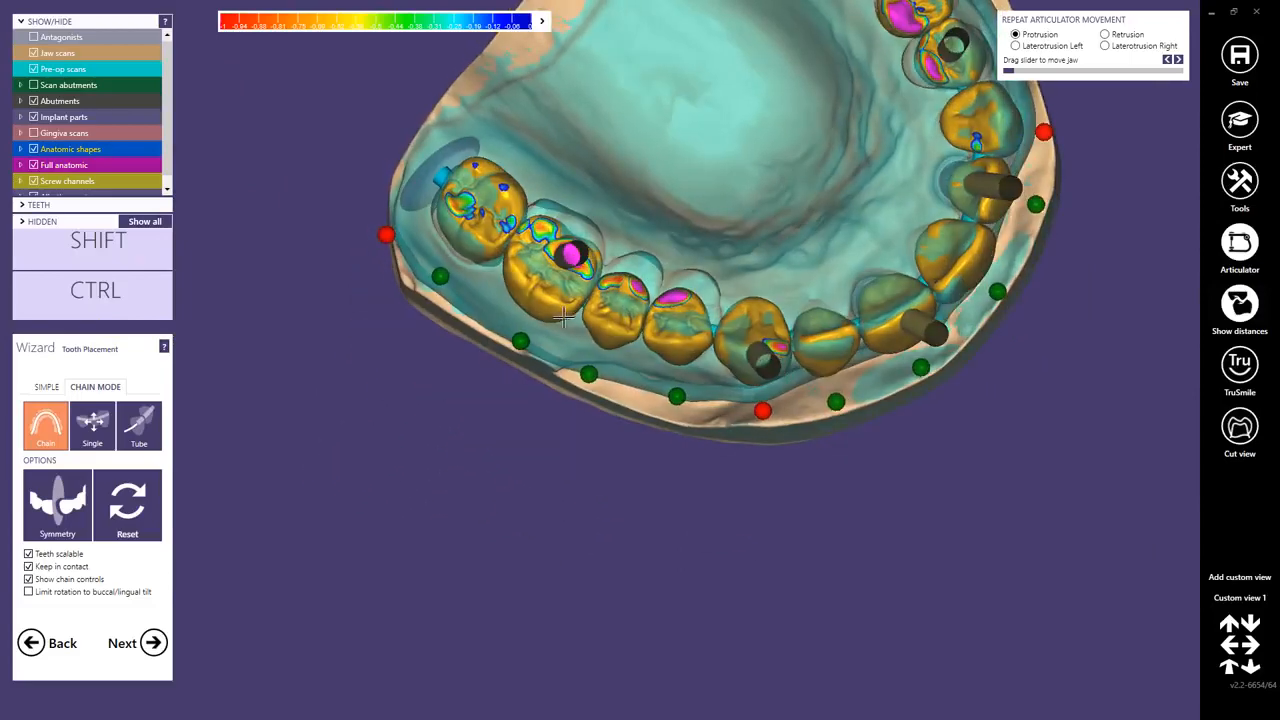
pyautogui.moveTo(563, 317); pyautogui.dragTo(612, 288)
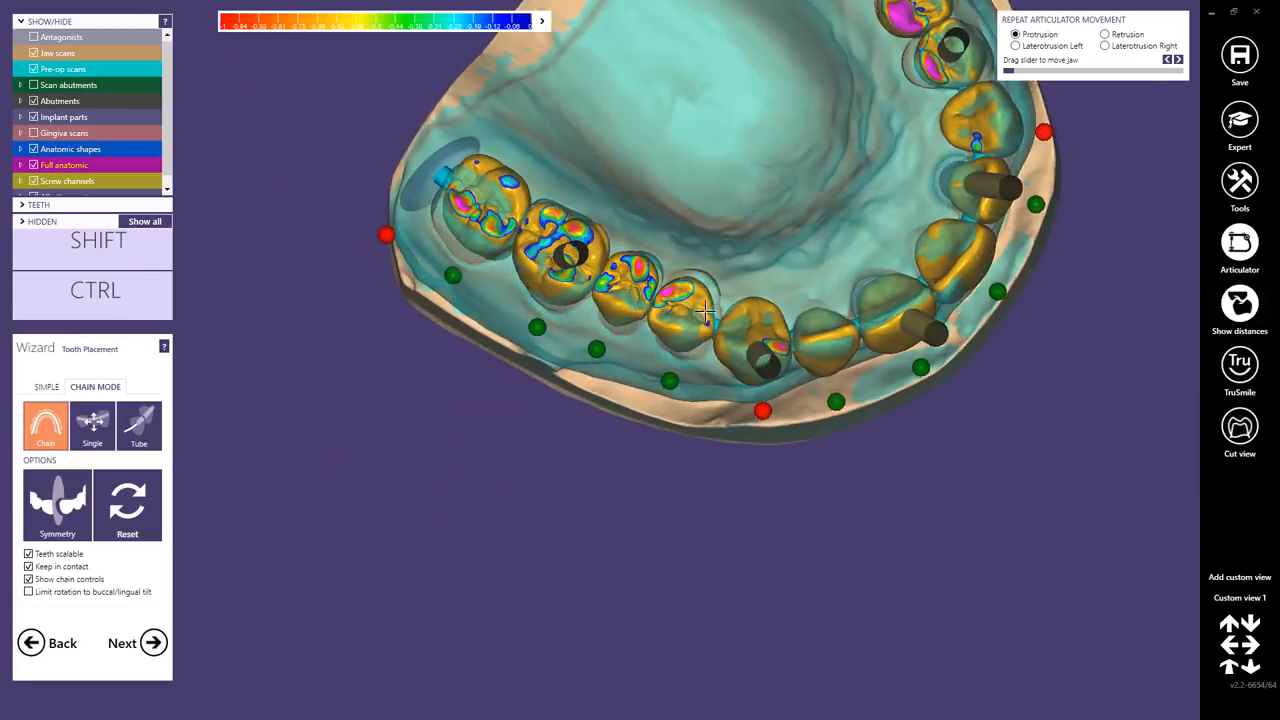
pyautogui.moveTo(706, 312); pyautogui.dragTo(453, 398, button='right')
# Step: Switch tooth placement to simple mode and hide the screw channels
pyautogui.click(46, 388)
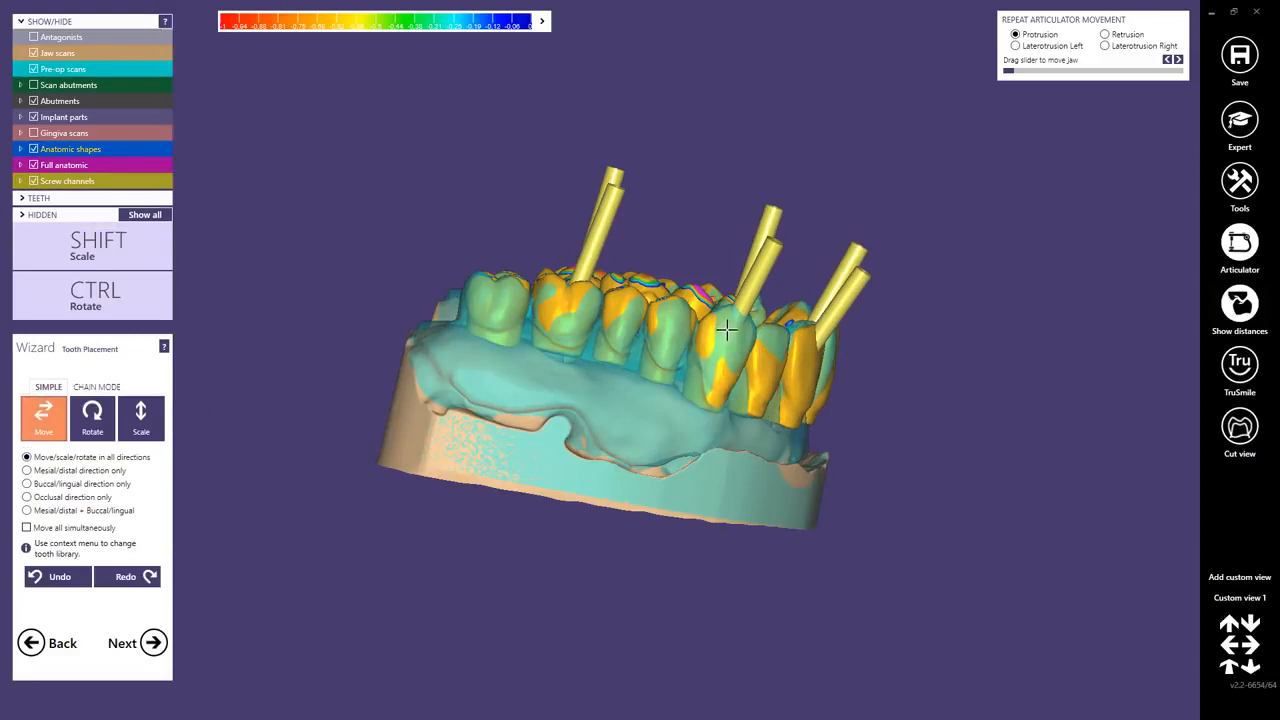
pyautogui.moveTo(727, 329); pyautogui.dragTo(722, 270, button='right')
pyautogui.scroll(3, 553, 300)
pyautogui.middleClick(552, 302)
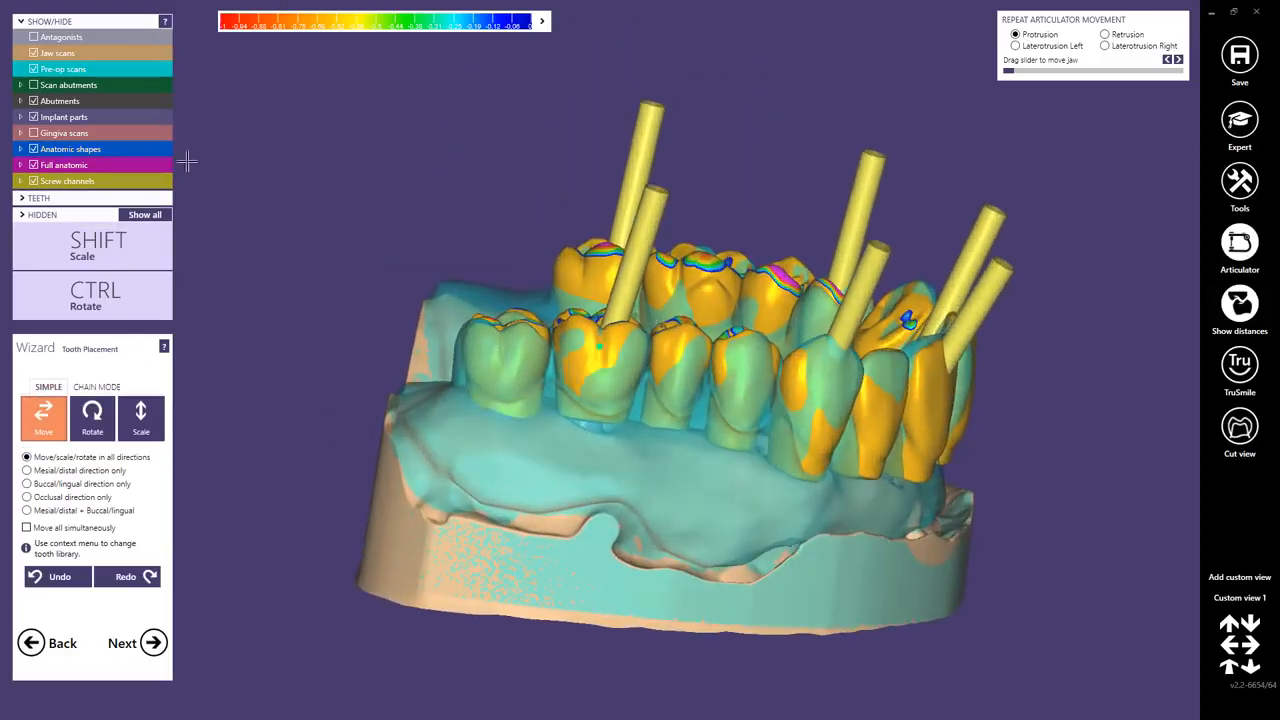
pyautogui.click(34, 181)
# Step: Fit teeth 24, 25 and 26 individually onto the pre-op scan and adjust the rotation of tooth 22
pyautogui.moveTo(528, 375); pyautogui.dragTo(537, 323, button='right')
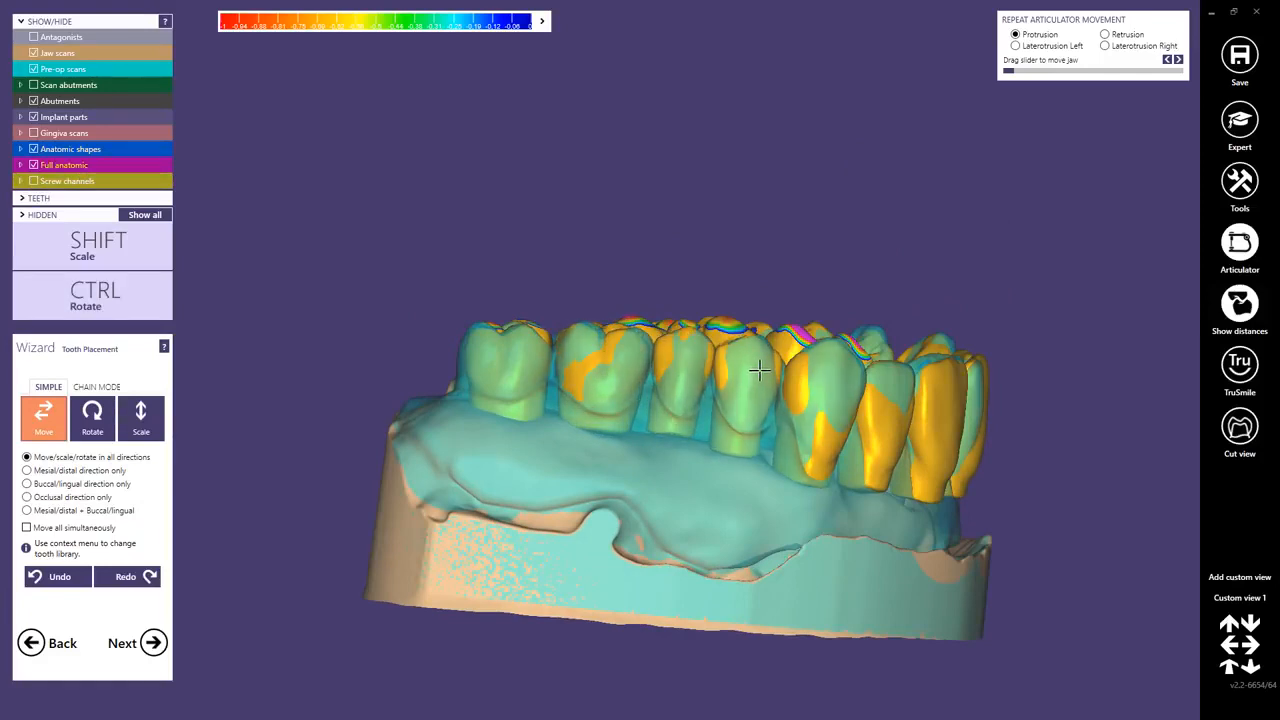
pyautogui.moveTo(761, 369); pyautogui.dragTo(768, 475, button='right')
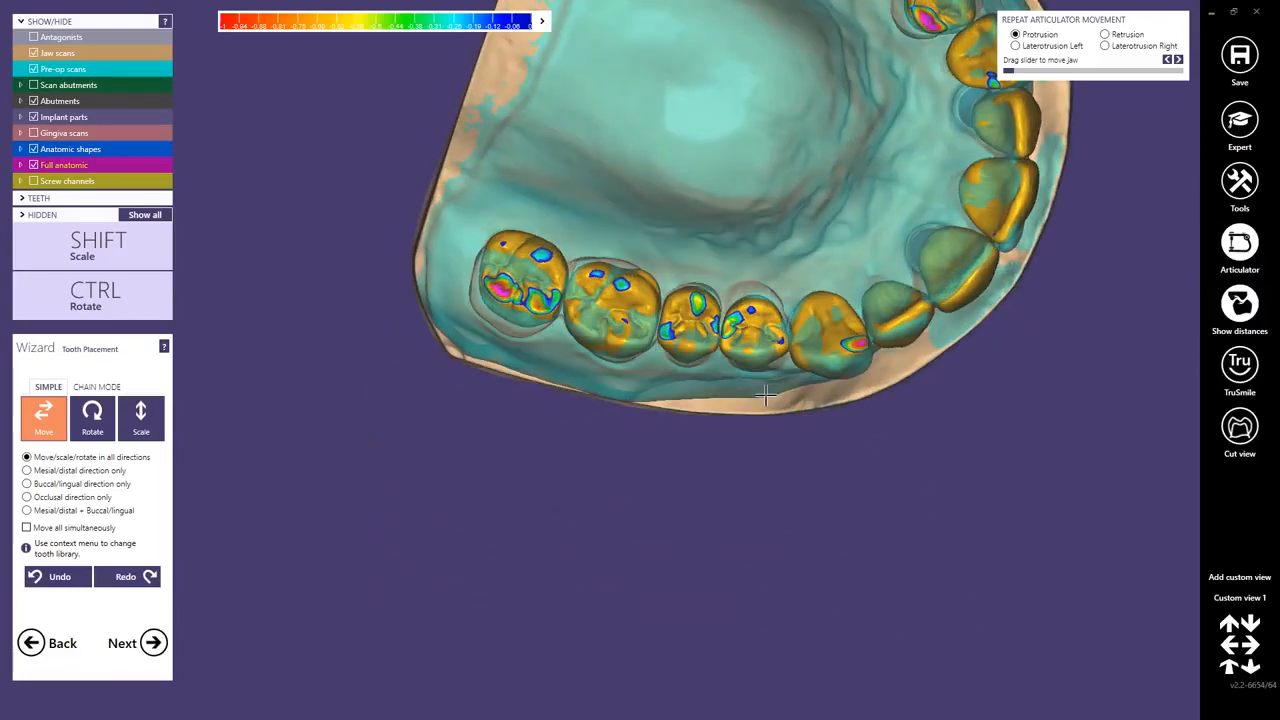
pyautogui.moveTo(770, 430); pyautogui.dragTo(827, 370, button='right')
pyautogui.middleClick(835, 363)
pyautogui.press('ctrl')
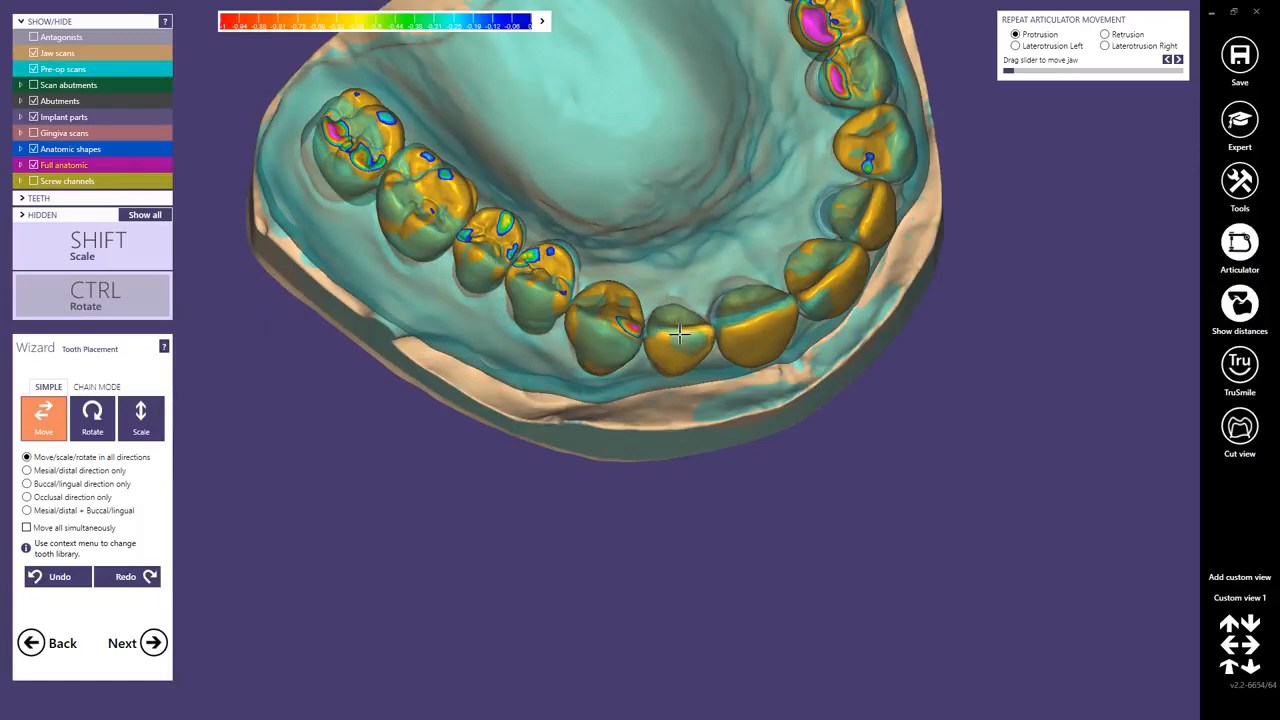
# Step: Rotate central incisor 21 to align it with the pre-op tooth
pyautogui.moveTo(681, 332); pyautogui.dragTo(615, 339, button='right')
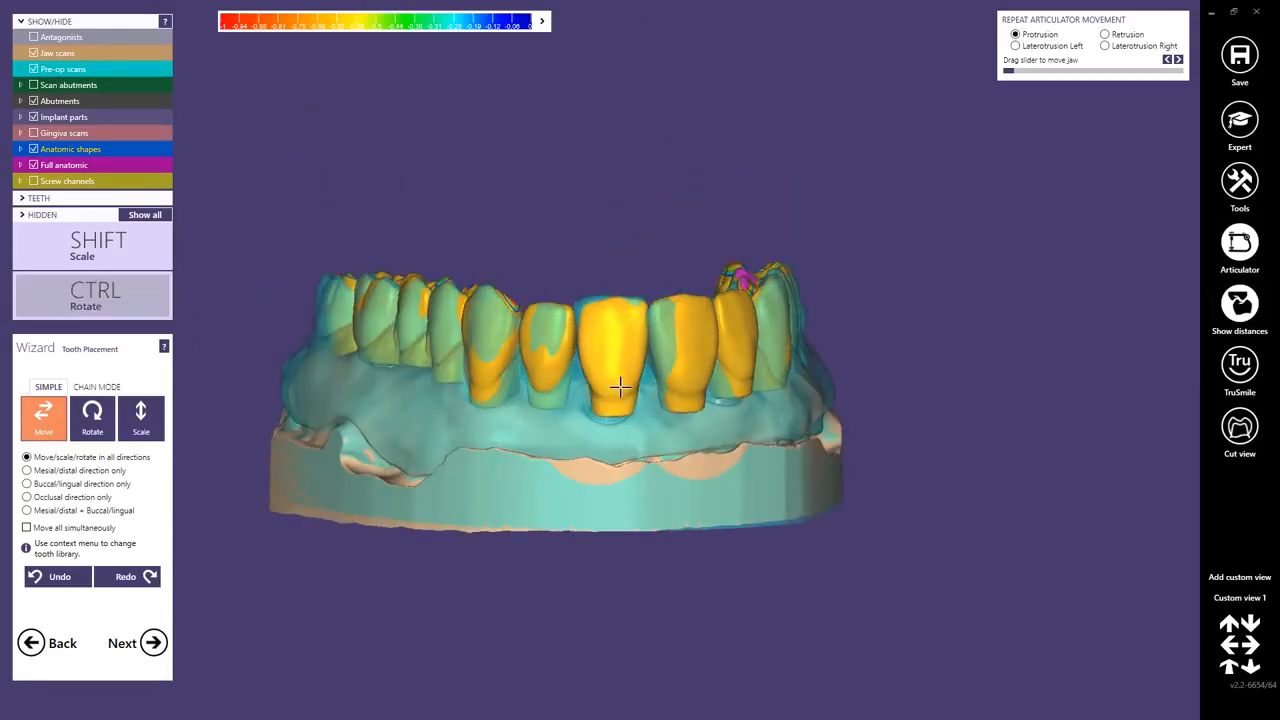
pyautogui.keyDown('ctrl'); pyautogui.moveTo(617, 346); pyautogui.dragTo(607, 350); pyautogui.keyUp('ctrl')
pyautogui.moveTo(606, 342); pyautogui.dragTo(690, 340, button='right')
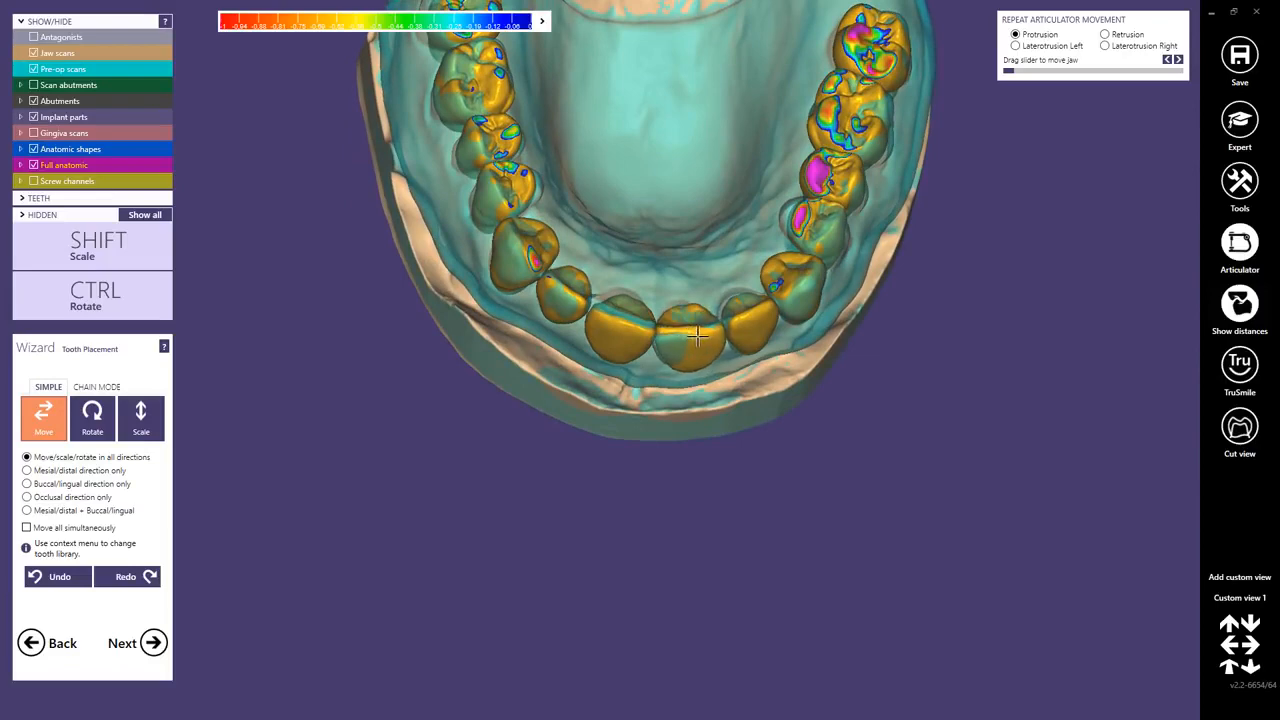
# Step: Rotate lateral incisor 12 and shift it slightly lingually to match the pre-op tooth
pyautogui.moveTo(697, 337); pyautogui.dragTo(744, 326, button='right')
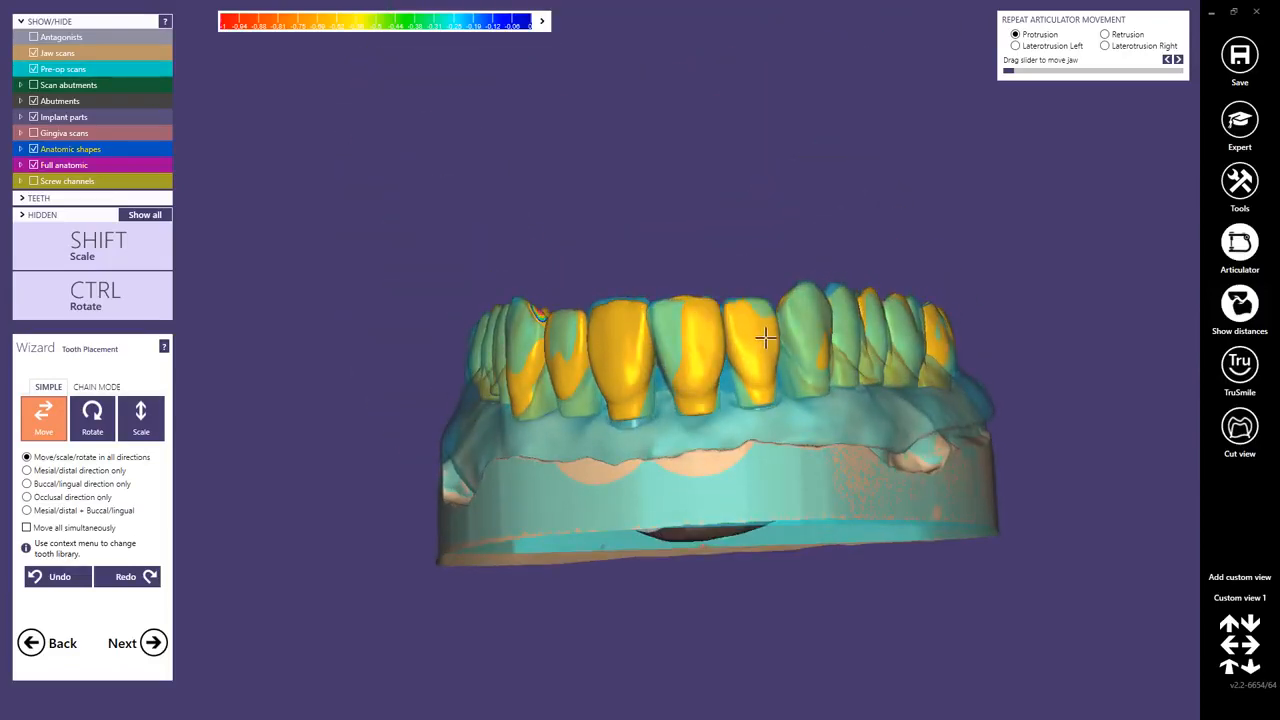
pyautogui.keyDown('ctrl'); pyautogui.moveTo(760, 325); pyautogui.dragTo(750, 328); pyautogui.keyUp('ctrl')
pyautogui.moveTo(751, 323); pyautogui.dragTo(588, 335, button='right')
pyautogui.moveTo(589, 334); pyautogui.dragTo(591, 326)
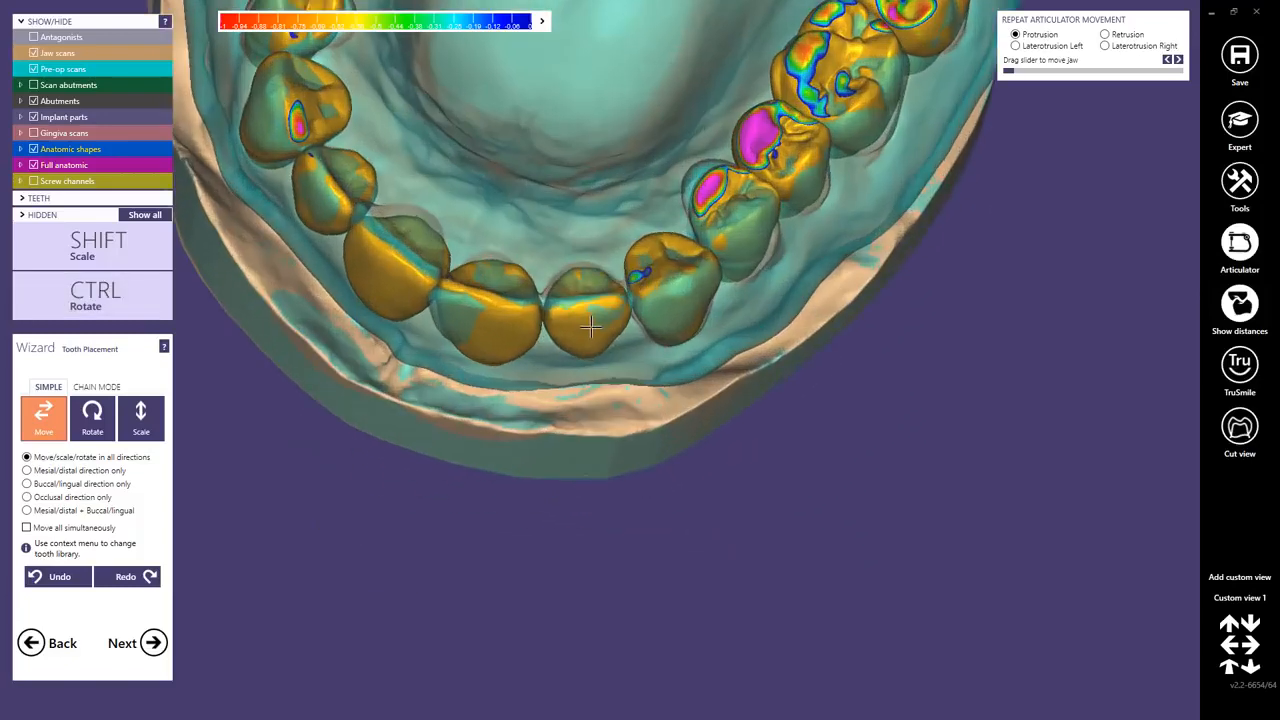
# Step: Fine-tune posterior teeth 15 and 16 against the pre-op scan and hide the pre-op scans
pyautogui.moveTo(588, 342); pyautogui.dragTo(604, 318, button='right')
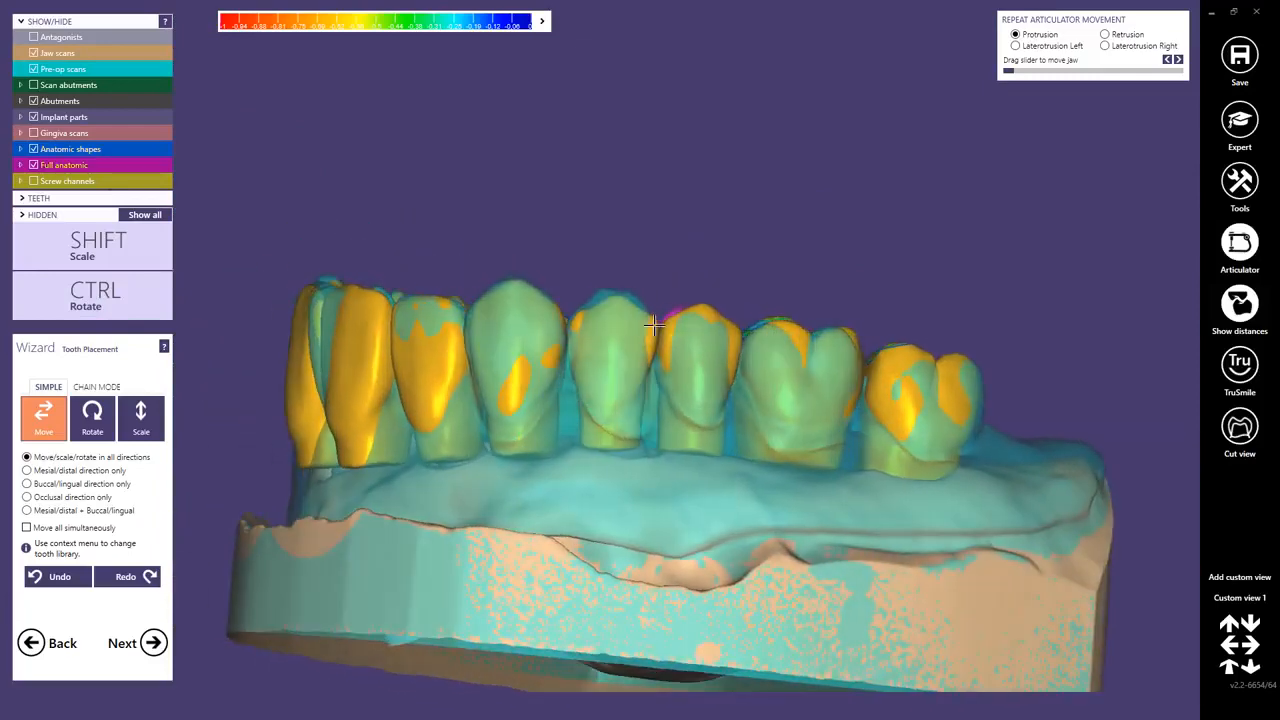
pyautogui.press('ctrl')
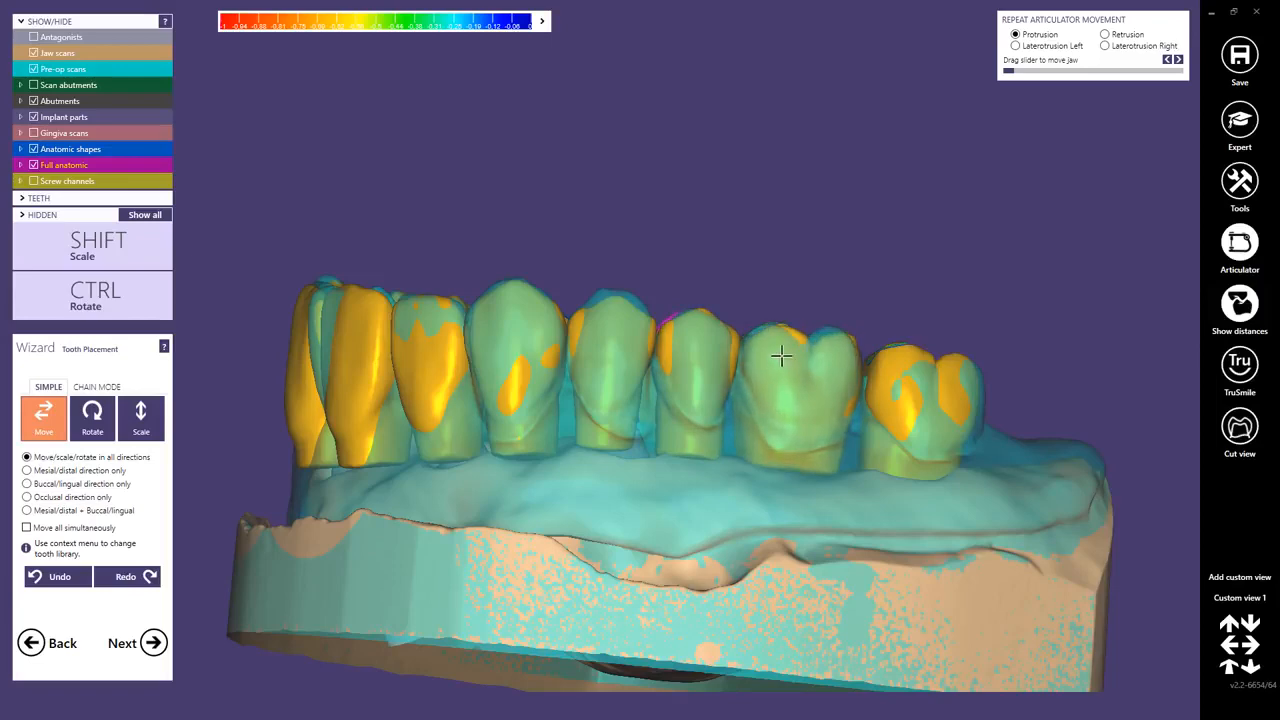
pyautogui.moveTo(781, 356); pyautogui.dragTo(706, 329, button='right')
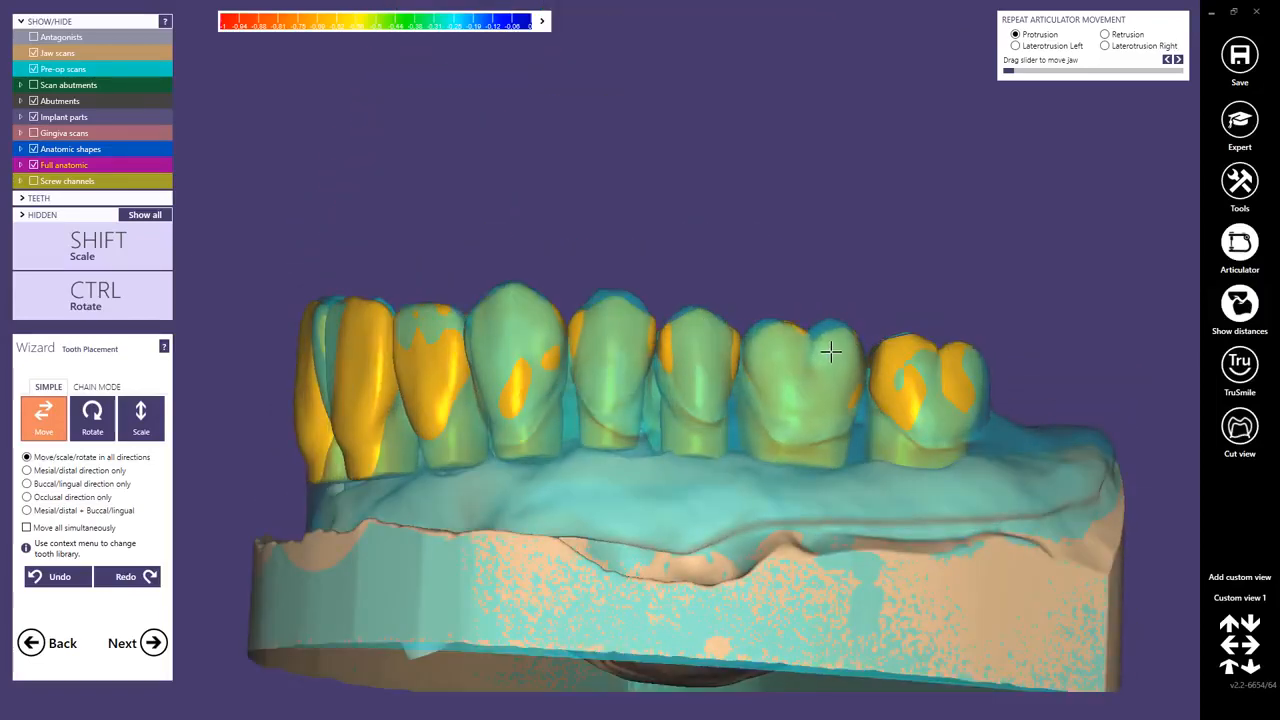
pyautogui.moveTo(971, 371); pyautogui.dragTo(763, 353, button='right')
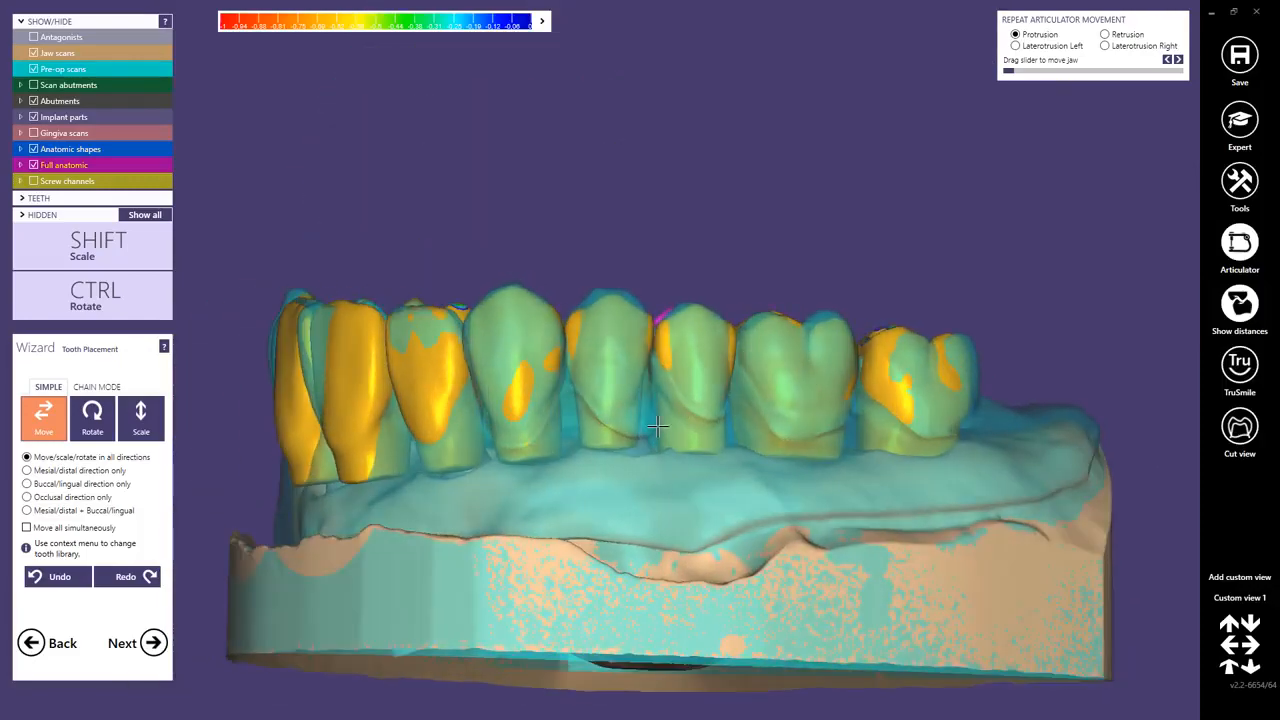
pyautogui.press('p')
pyautogui.moveTo(648, 424); pyautogui.dragTo(690, 334, button='right')
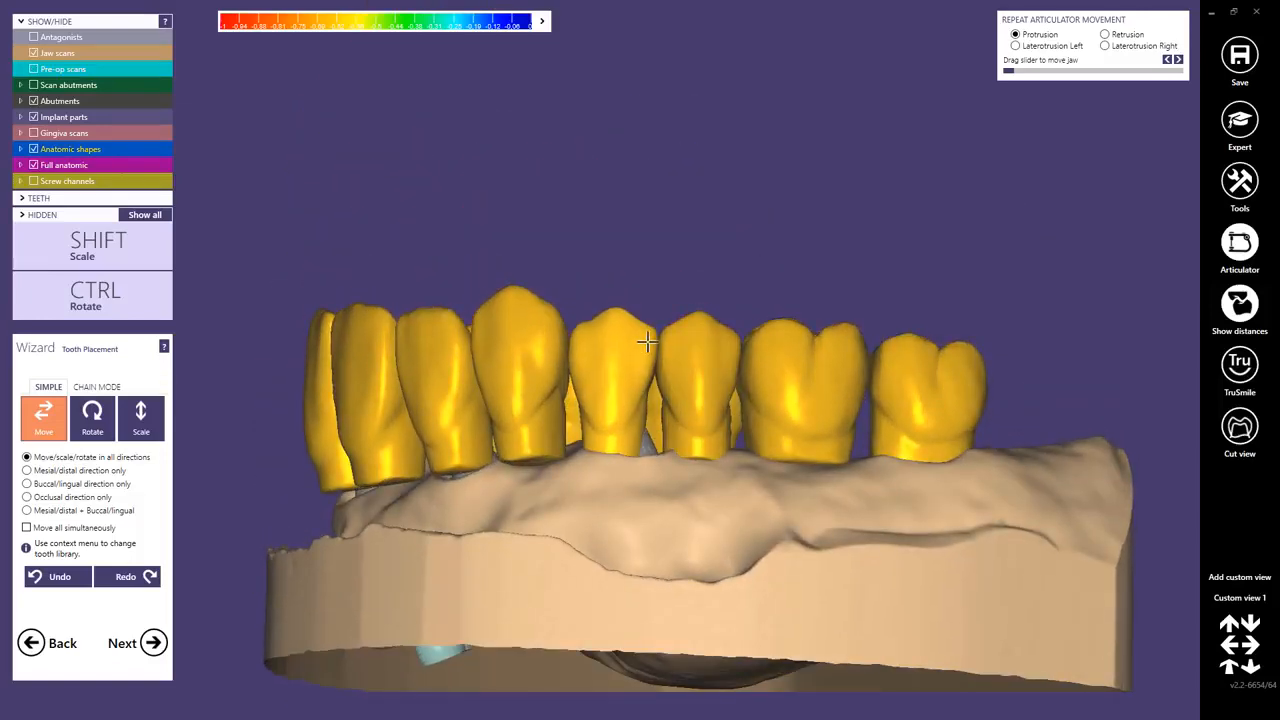
# Step: Nudge the first and second molars on the side in view to refine their position and occlusal contacts
pyautogui.moveTo(638, 341); pyautogui.dragTo(837, 344, button='right')
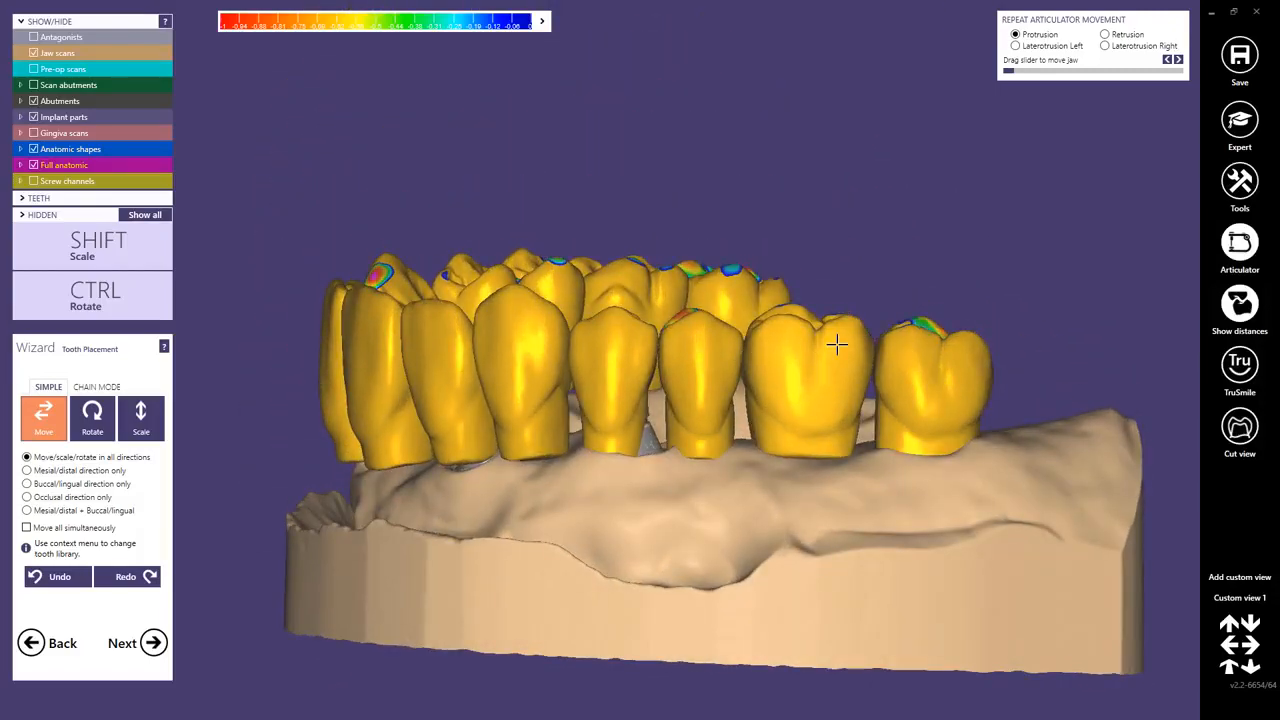
pyautogui.moveTo(837, 344); pyautogui.dragTo(837, 350)
pyautogui.moveTo(837, 350); pyautogui.dragTo(897, 357, button='right')
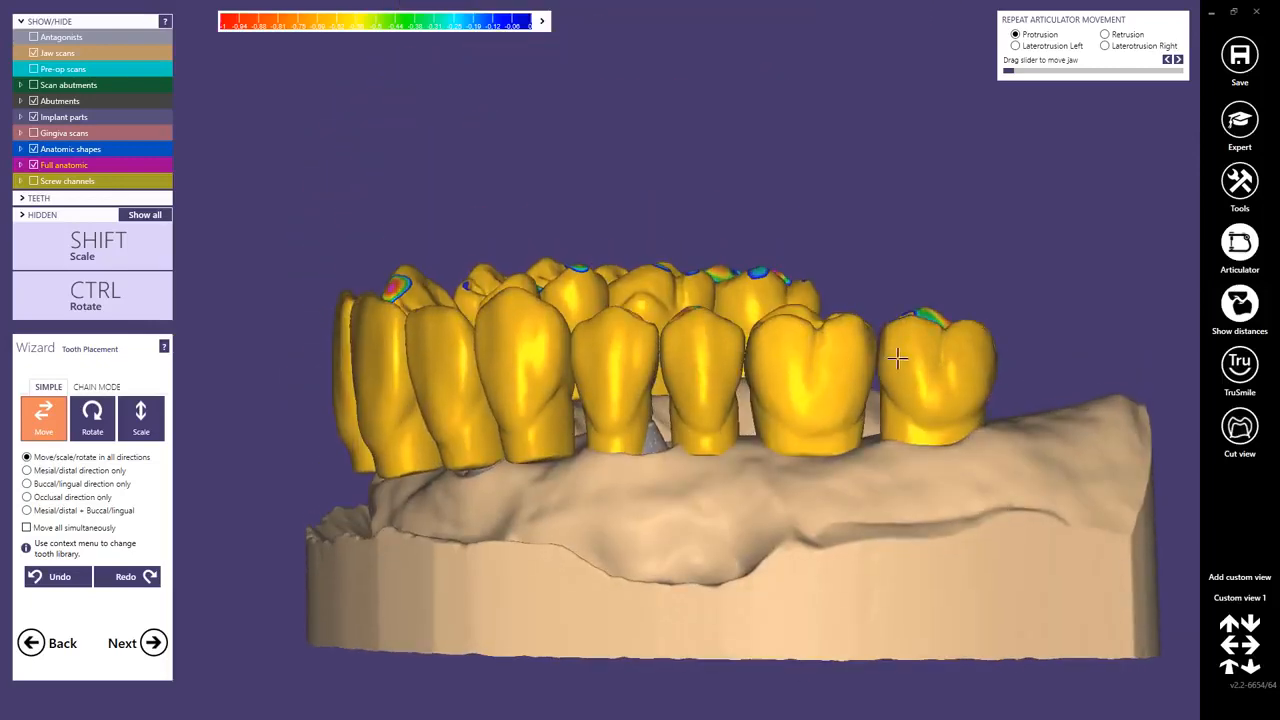
pyautogui.moveTo(933, 357); pyautogui.dragTo(937, 357)
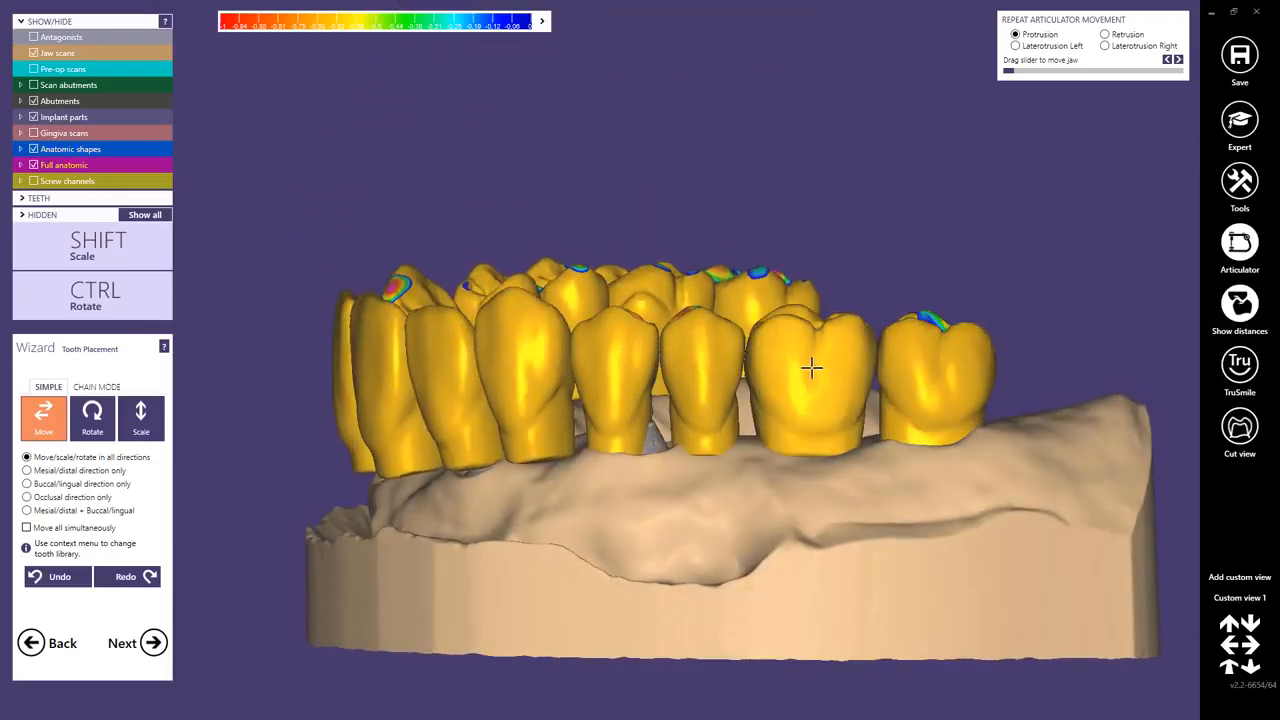
# Step: Adjust the premolars, second molar and canine on the opposite side of the arch to refine their occlusal contacts
pyautogui.moveTo(811, 366); pyautogui.dragTo(541, 352, button='right')
pyautogui.moveTo(354, 357); pyautogui.dragTo(541, 352, button='middle')
pyautogui.moveTo(541, 352); pyautogui.dragTo(620, 352, button='right')
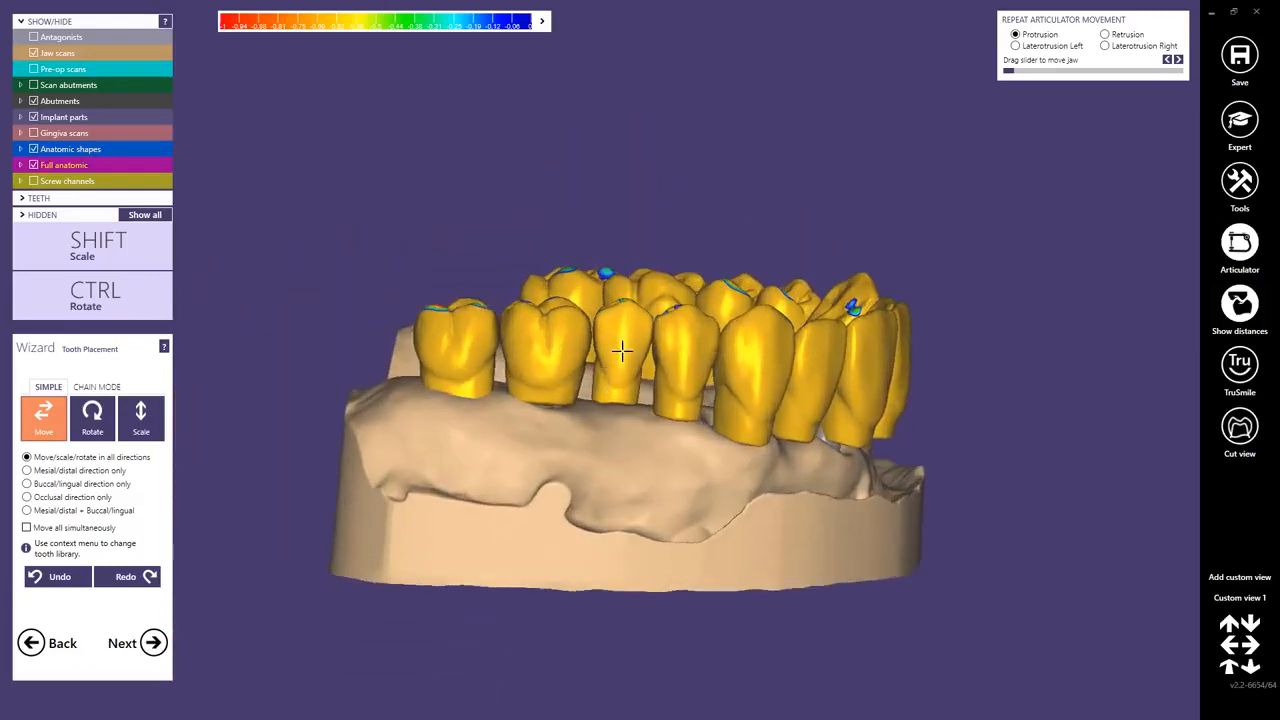
pyautogui.scroll(2, 624, 332)
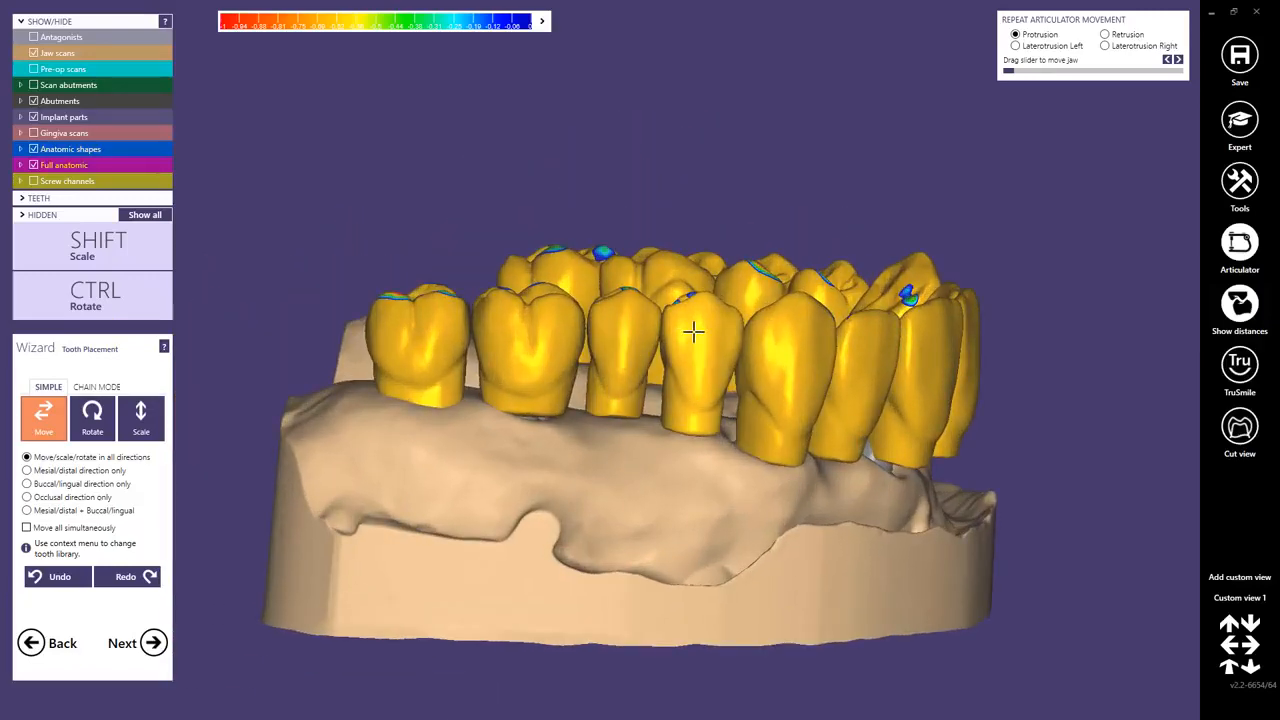
pyautogui.moveTo(639, 329); pyautogui.dragTo(635, 327)
pyautogui.moveTo(563, 355); pyautogui.dragTo(561, 331, button='right')
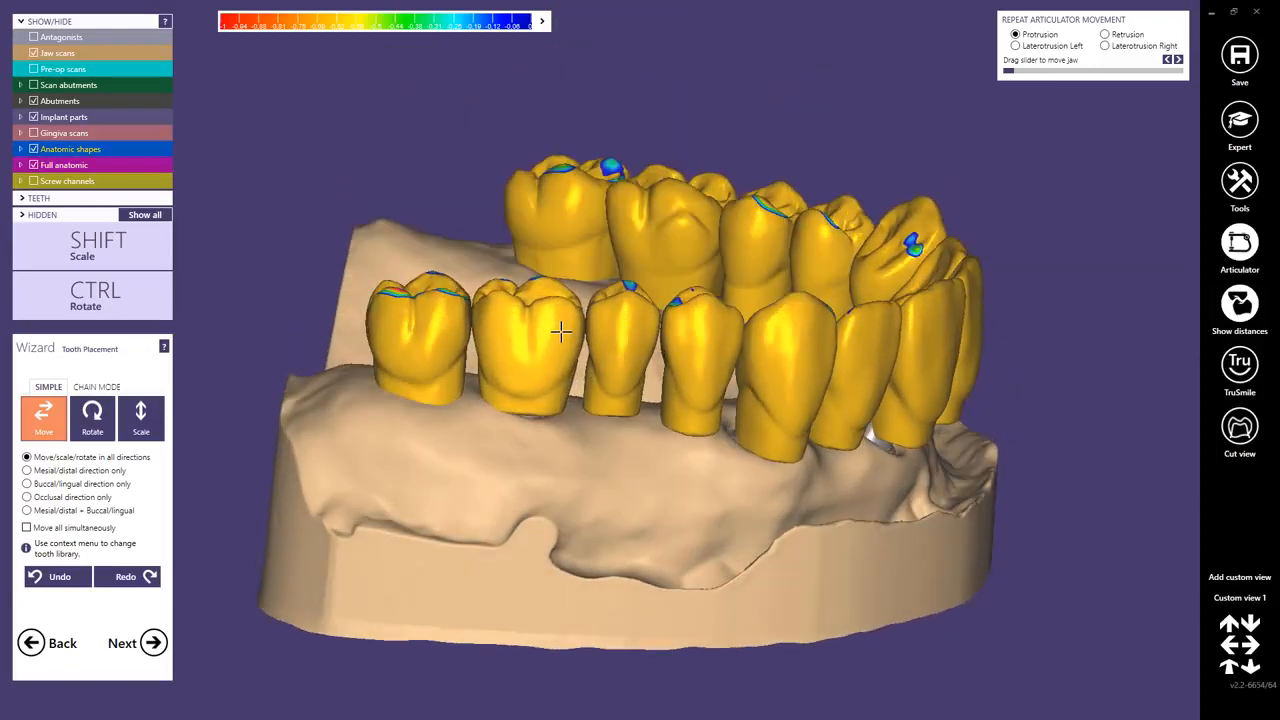
pyautogui.moveTo(447, 321); pyautogui.dragTo(442, 385, button='right')
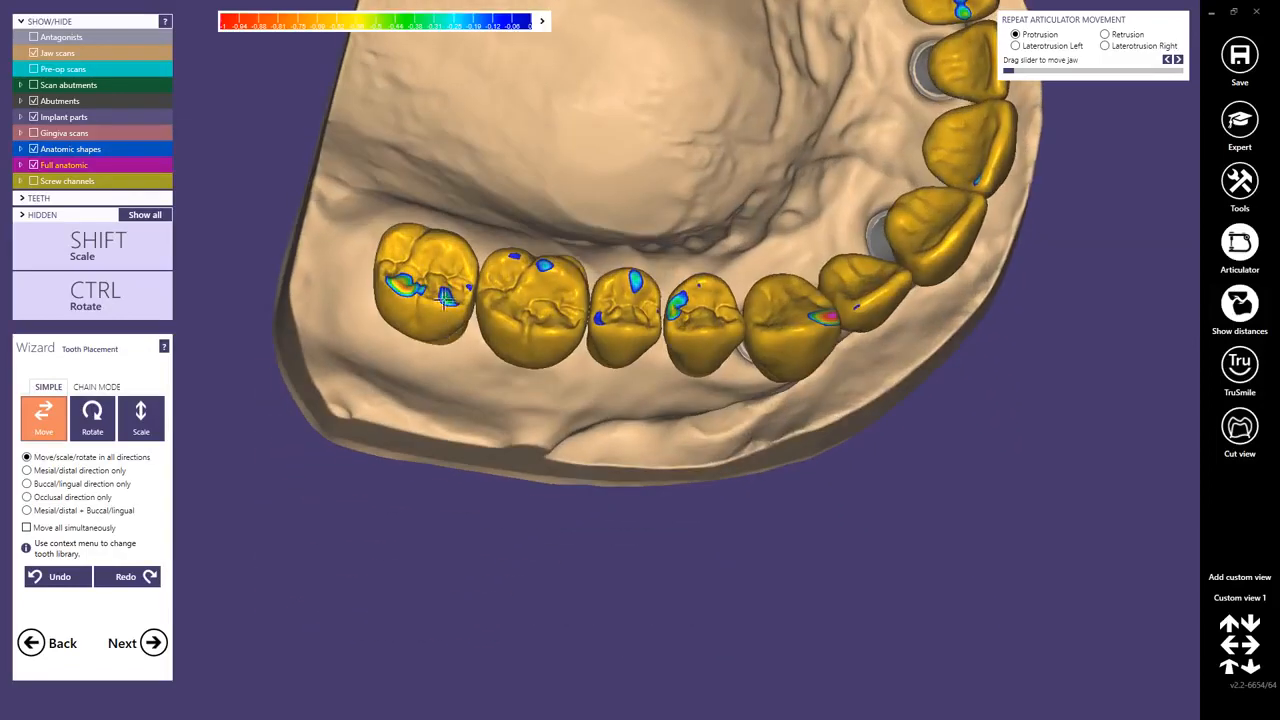
pyautogui.press('ctrl')
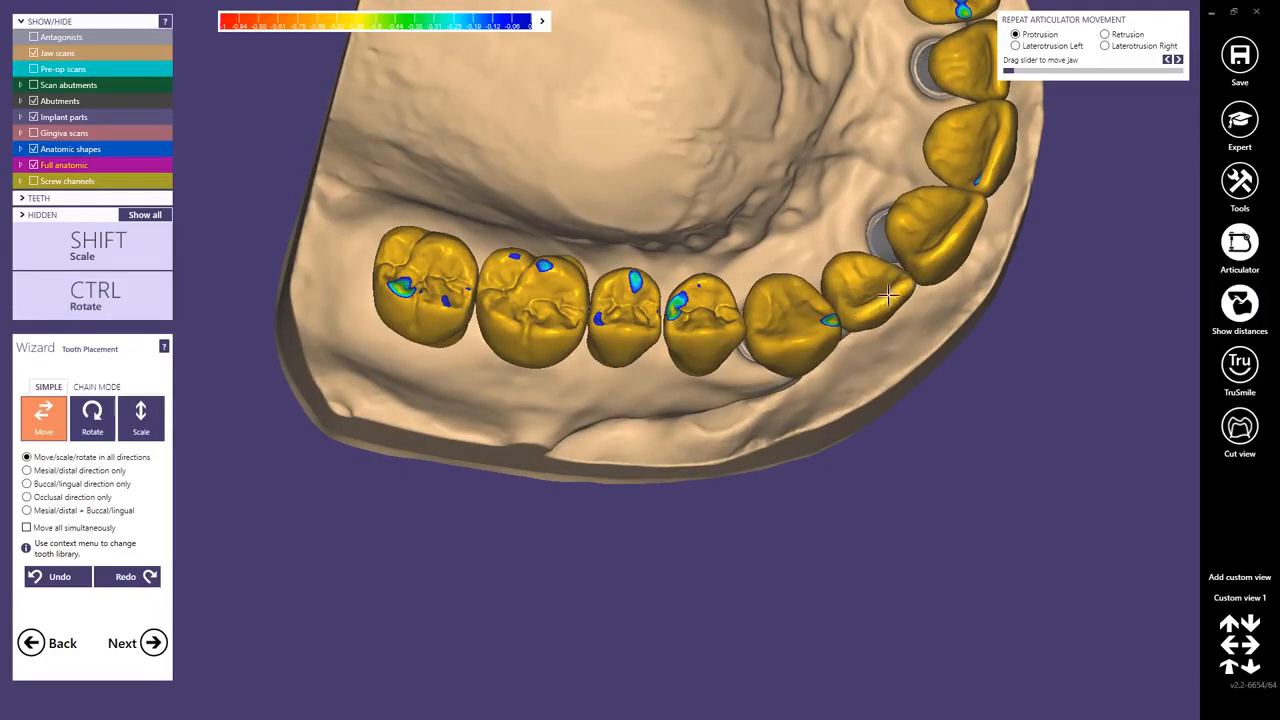
# Step: Show the antagonists and slightly rotate the canine, the adjacent lateral incisor and both central incisors to suit the opposing teeth
pyautogui.middleClick(946, 274)
pyautogui.moveTo(883, 291); pyautogui.dragTo(780, 344, button='right')
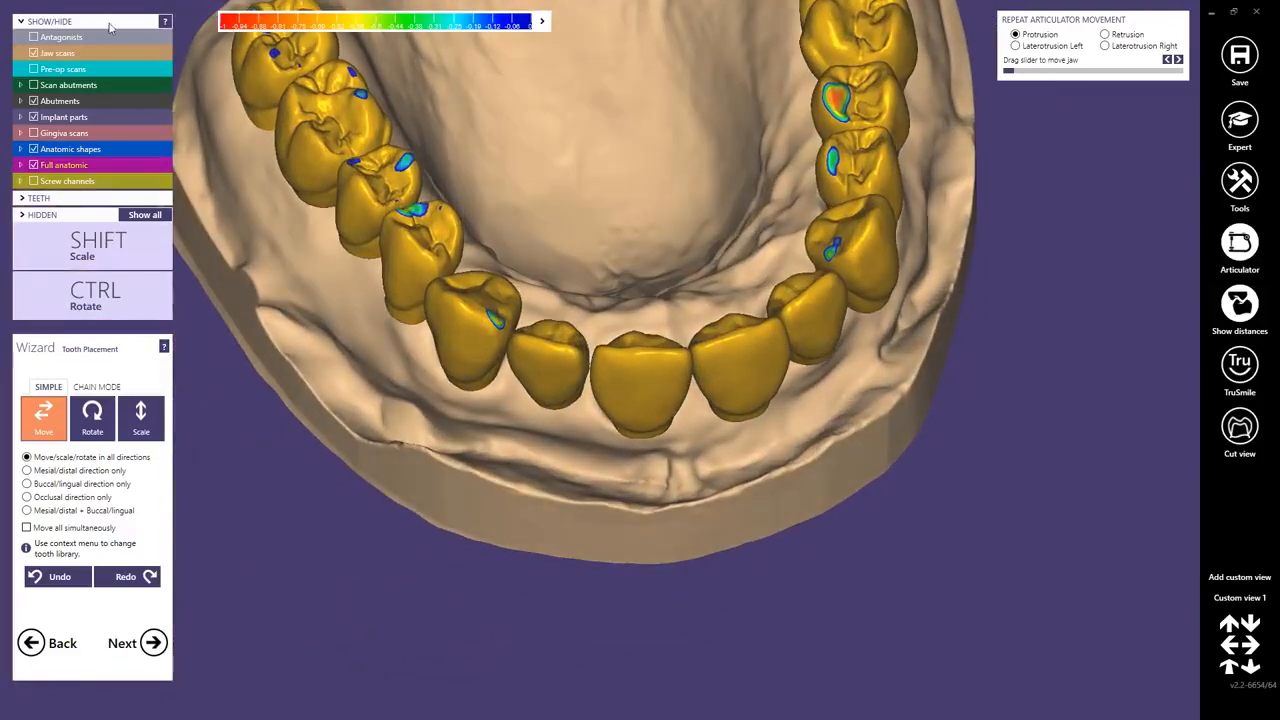
pyautogui.click(37, 36)
pyautogui.moveTo(484, 230); pyautogui.dragTo(491, 287, button='right')
pyautogui.keyDown('ctrl'); pyautogui.moveTo(485, 283); pyautogui.dragTo(474, 281); pyautogui.keyUp('ctrl')
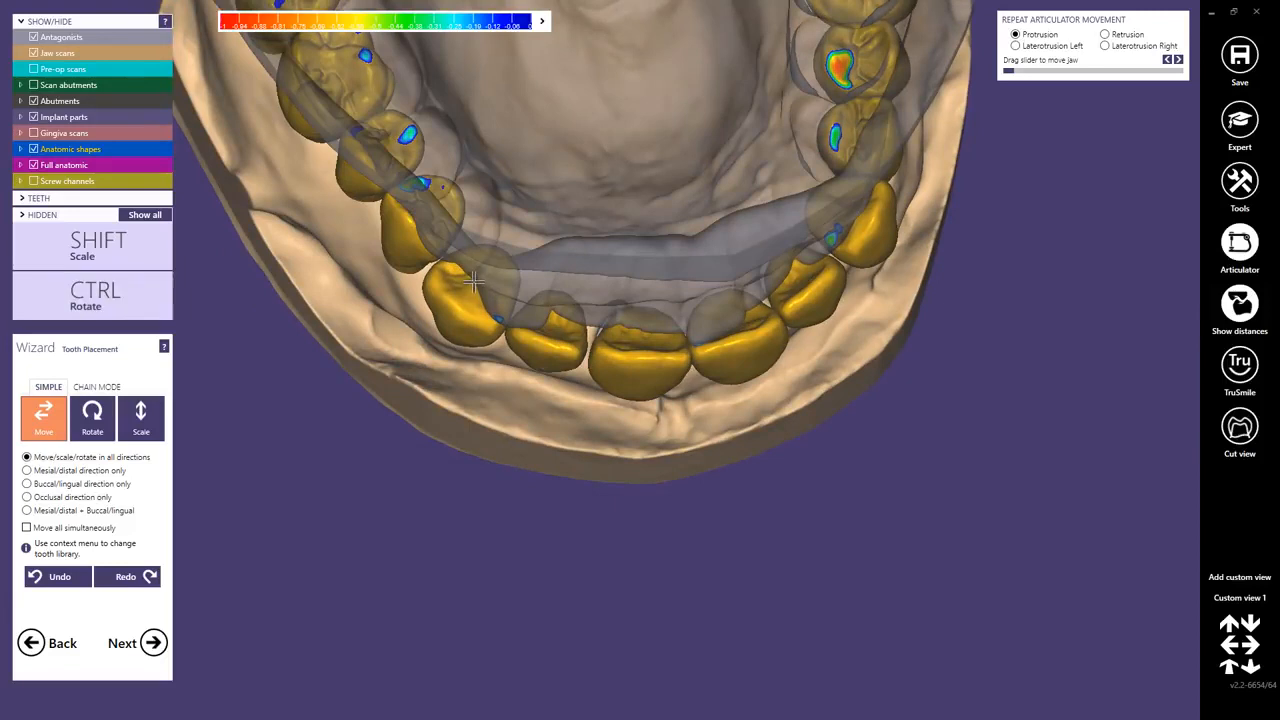
pyautogui.keyDown('ctrl'); pyautogui.moveTo(542, 309); pyautogui.dragTo(537, 311); pyautogui.keyUp('ctrl')
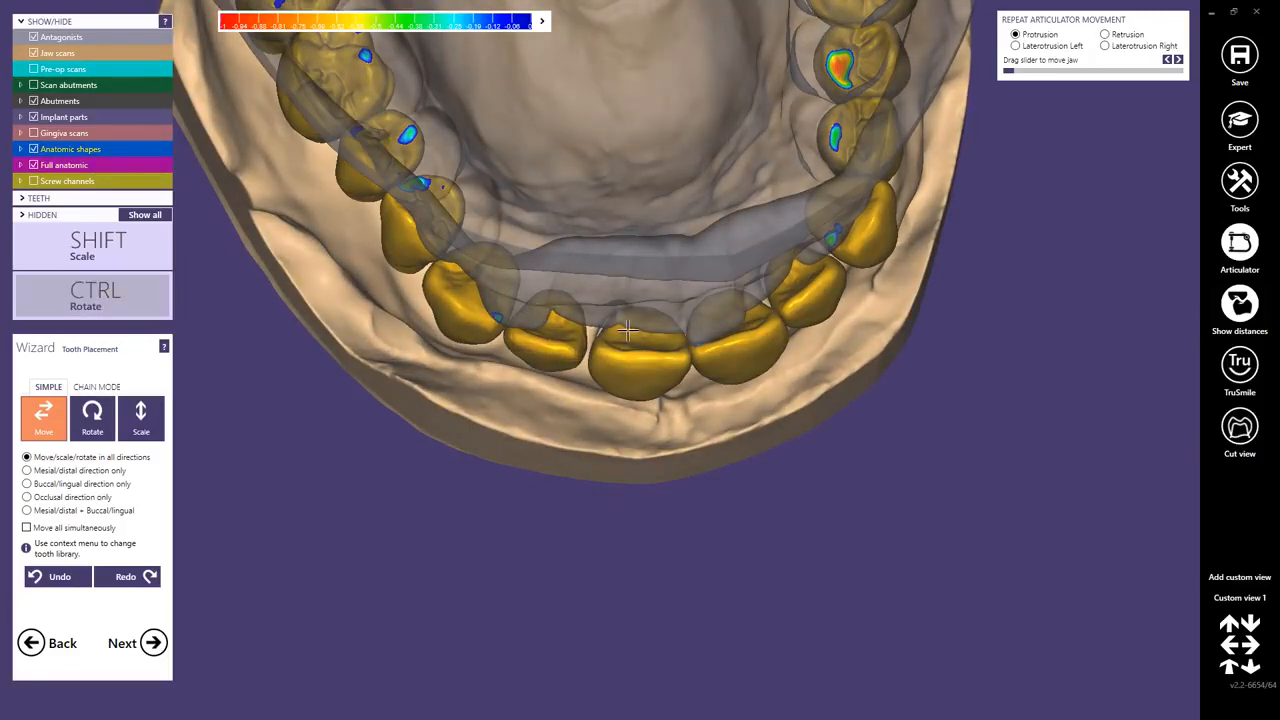
pyautogui.keyDown('ctrl'); pyautogui.moveTo(631, 336); pyautogui.dragTo(624, 328); pyautogui.keyUp('ctrl')
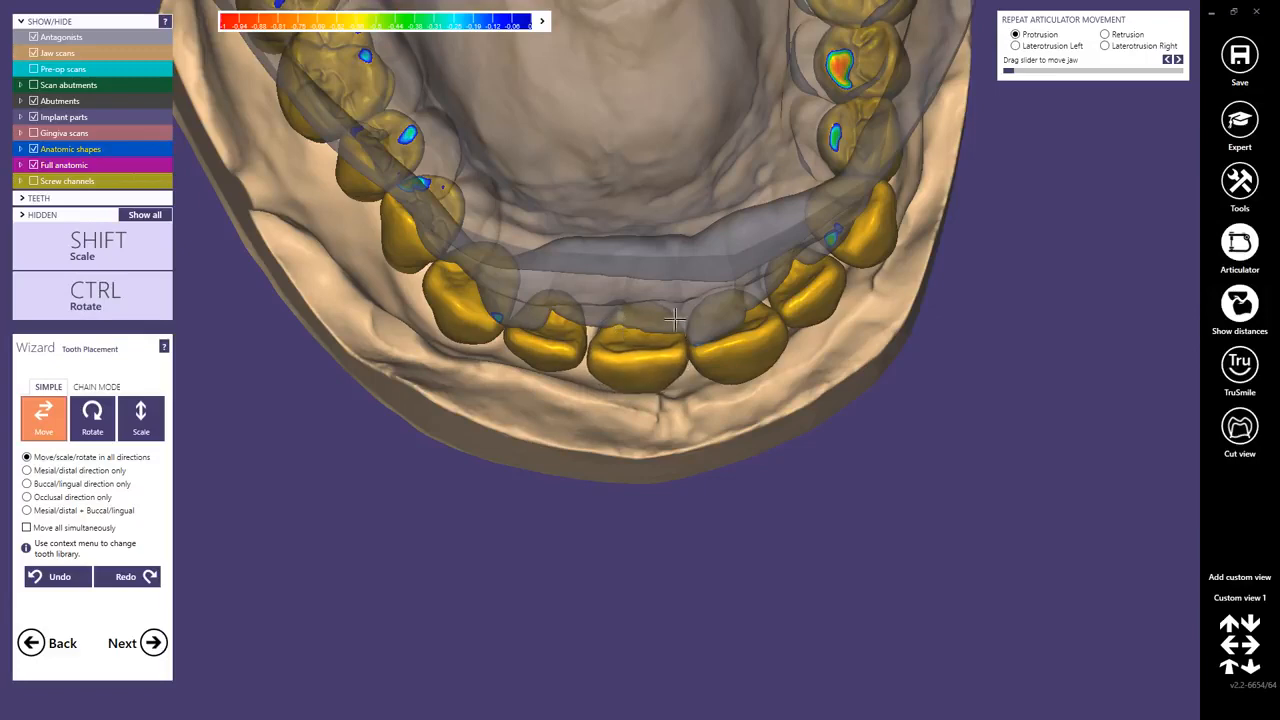
pyautogui.keyDown('ctrl'); pyautogui.moveTo(717, 313); pyautogui.dragTo(720, 311); pyautogui.keyUp('ctrl')
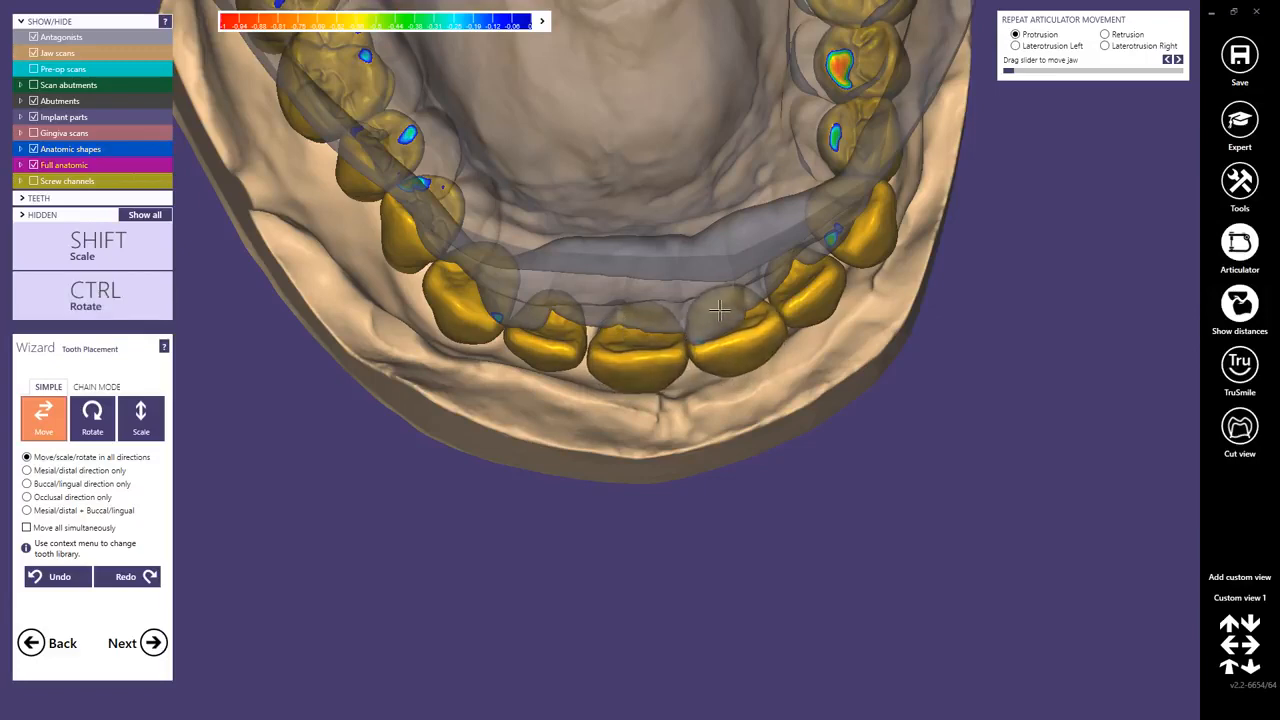
# Step: Examine the anterior and lateral tooth setup against the antagonist, and show the pre-op scans for comparison
pyautogui.moveTo(774, 404); pyautogui.dragTo(790, 301, button='right')
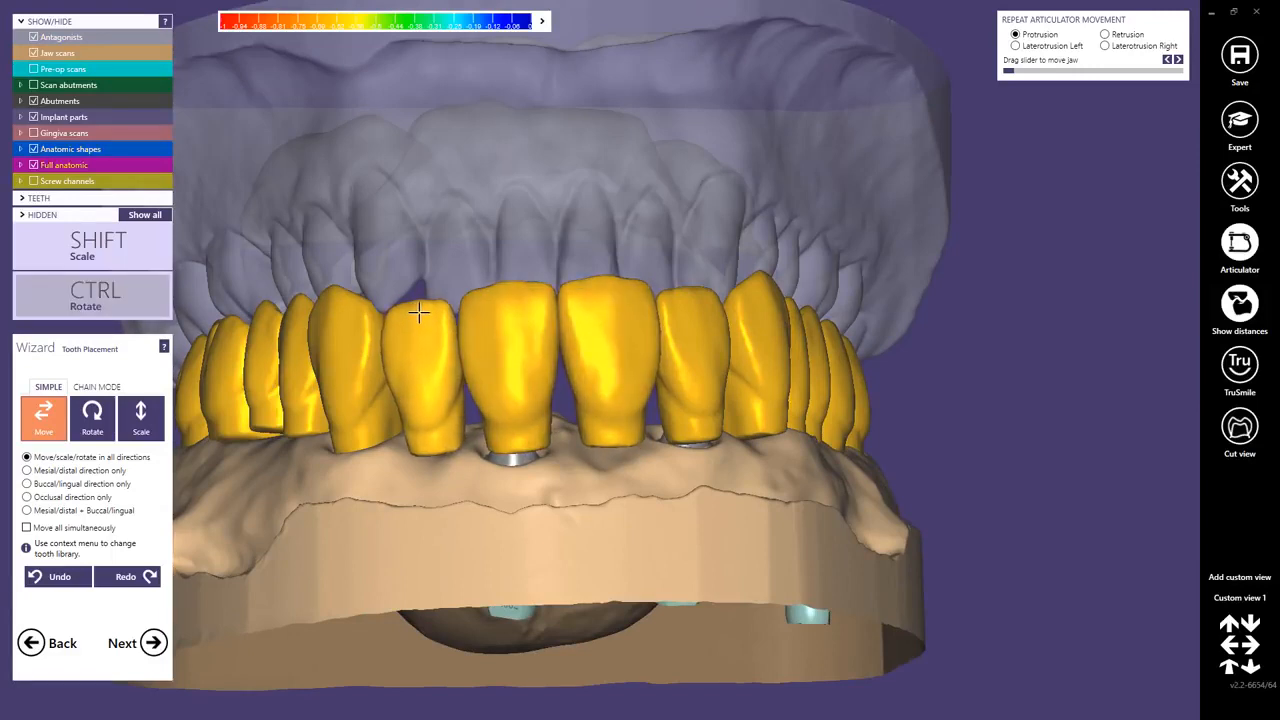
pyautogui.moveTo(357, 300); pyautogui.dragTo(636, 338, button='right')
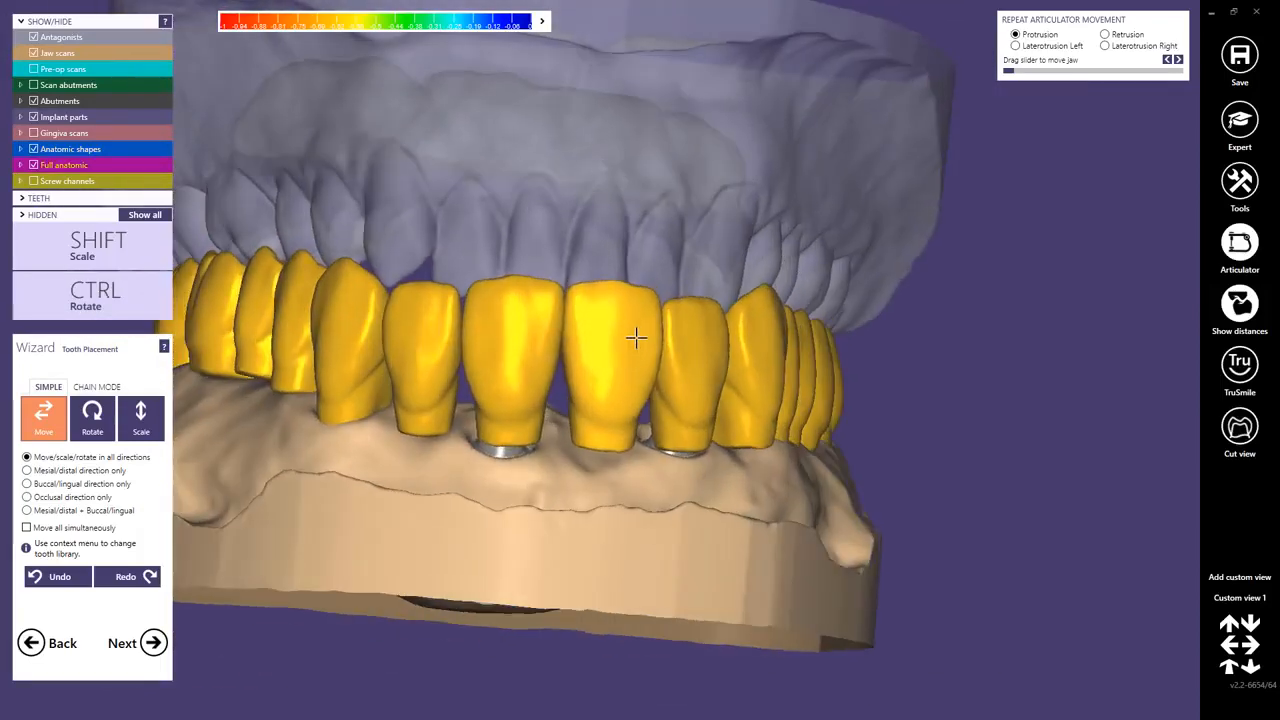
pyautogui.scroll(-5, 727, 324)
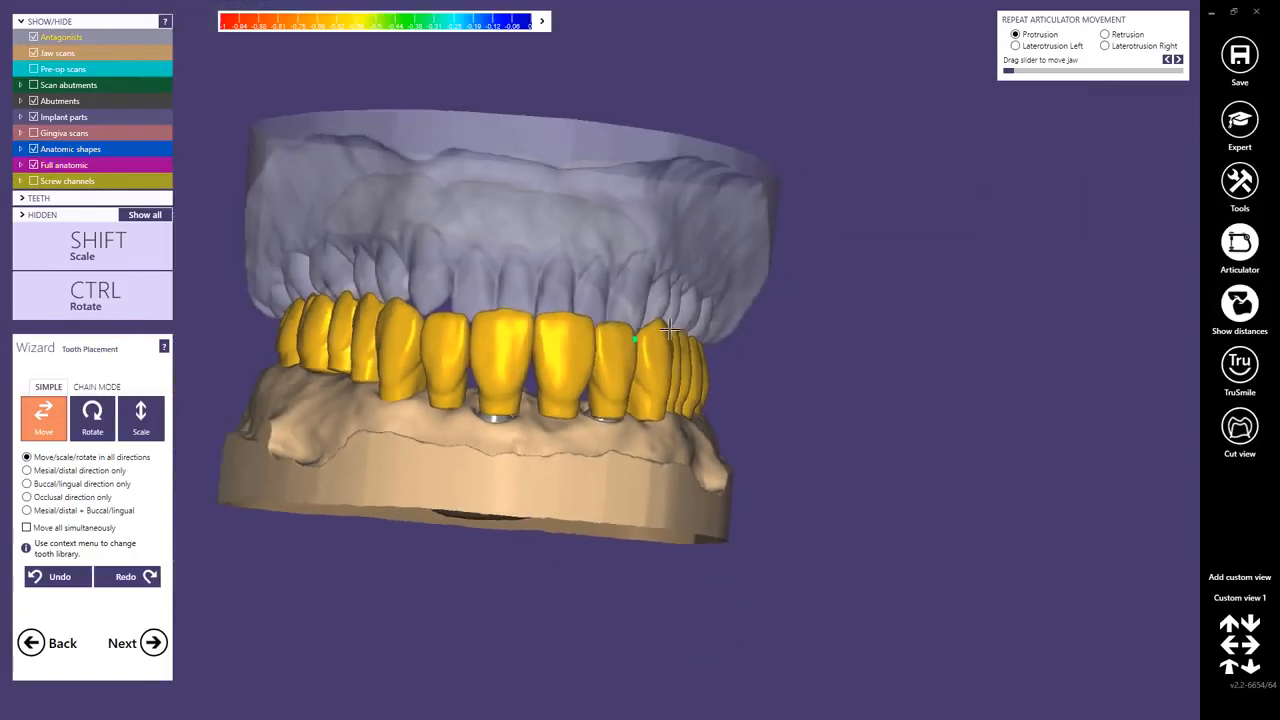
pyautogui.moveTo(715, 280); pyautogui.dragTo(597, 297, button='right')
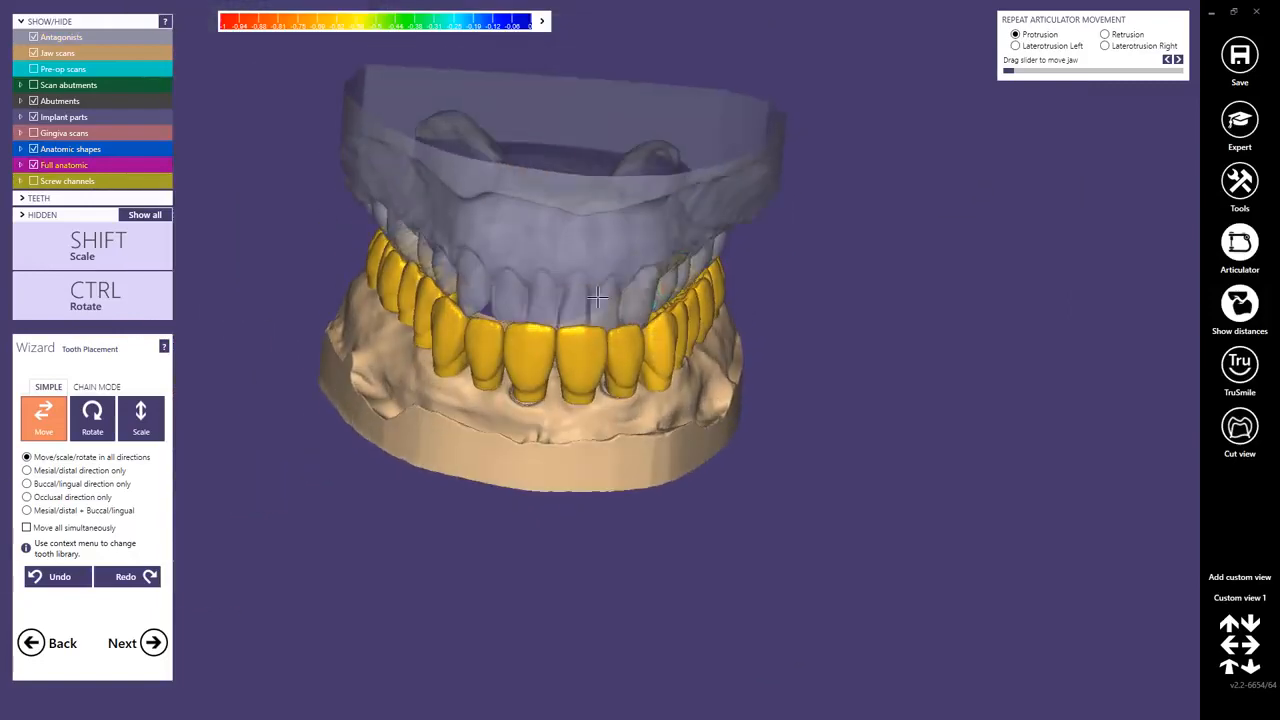
pyautogui.click(36, 71)
pyautogui.moveTo(396, 276); pyautogui.dragTo(424, 314, button='right')
pyautogui.moveTo(431, 317); pyautogui.dragTo(422, 315, button='right')
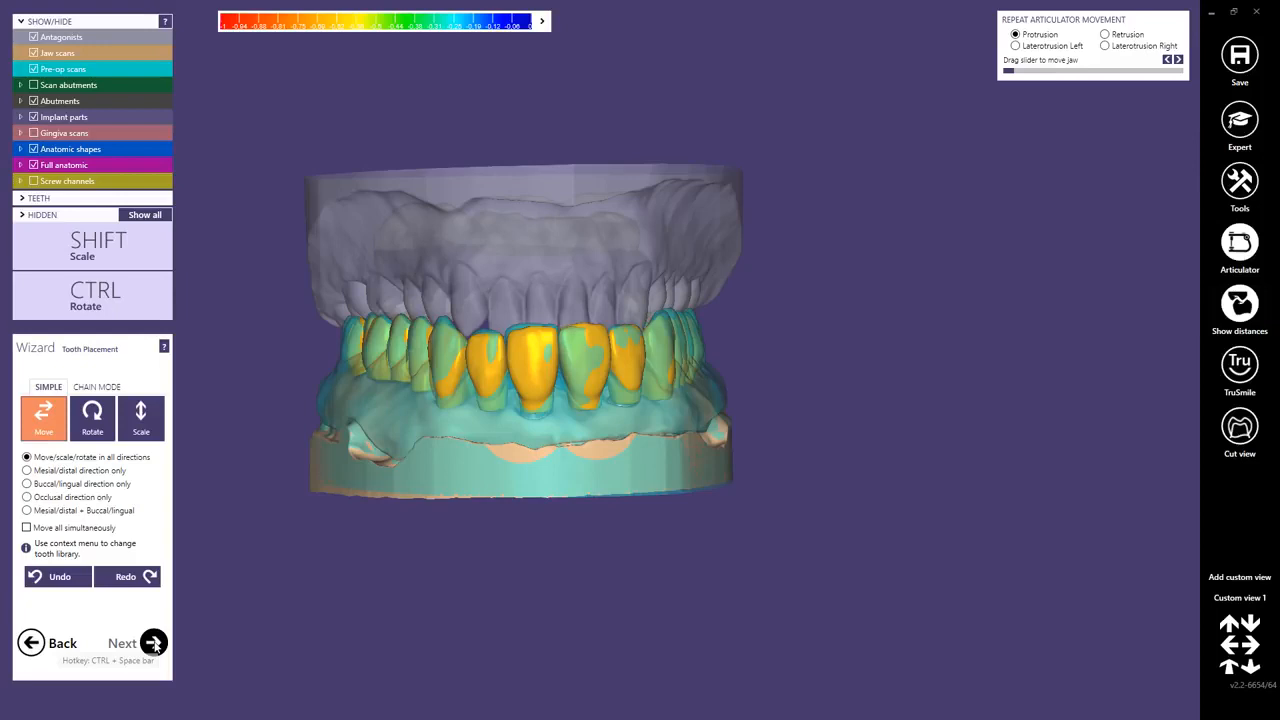
# Step: Advance to Generate Abutment Bottoms and hide the antagonists, pre-op scans, anatomic shapes and full anatomic teeth
pyautogui.click(154, 643)
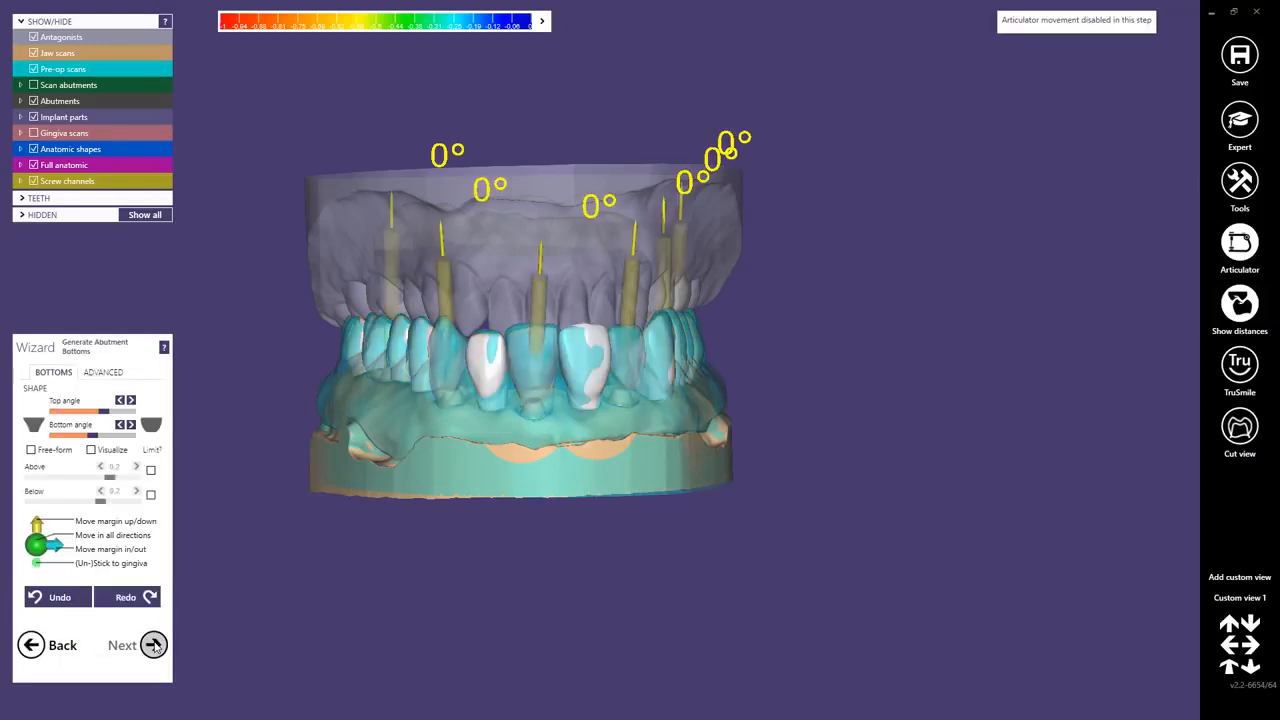
pyautogui.keyDown('ctrl'); pyautogui.middleClick(587, 207); pyautogui.keyUp('ctrl')
pyautogui.keyDown('ctrl'); pyautogui.middleClick(542, 375); pyautogui.keyUp('ctrl')
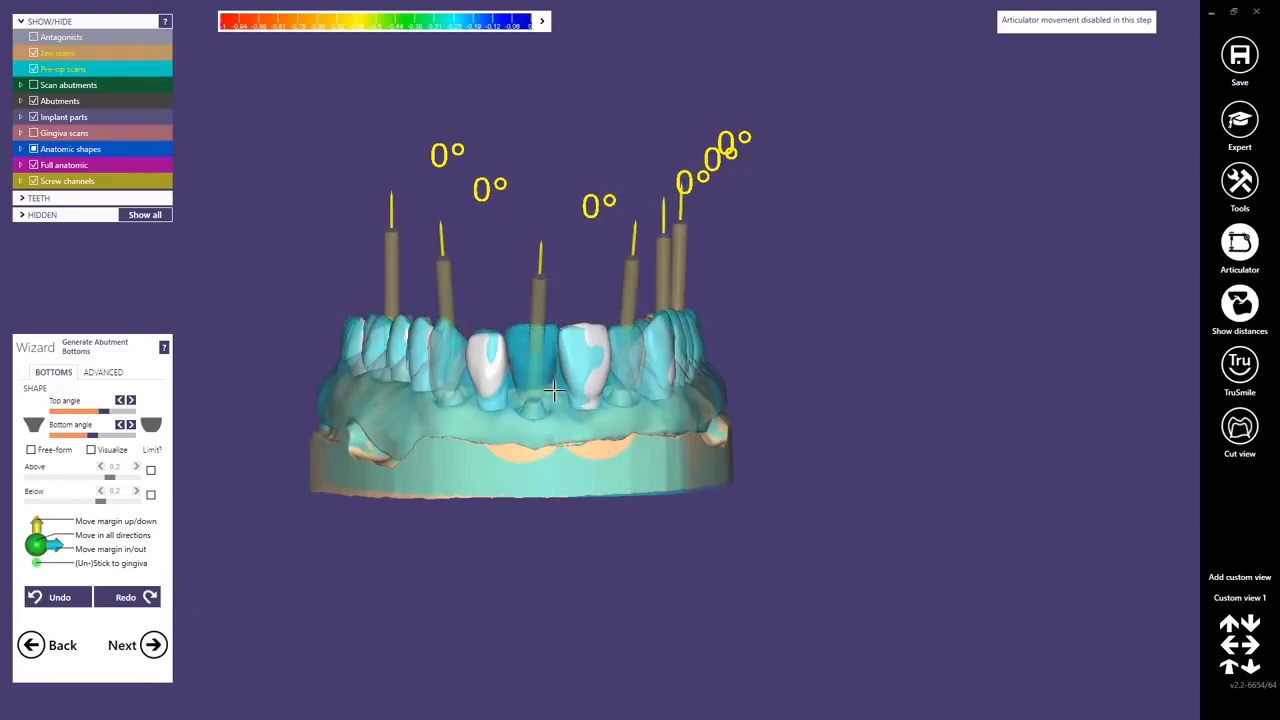
pyautogui.keyDown('ctrl'); pyautogui.middleClick(553, 391); pyautogui.keyUp('ctrl')
pyautogui.keyDown('ctrl'); pyautogui.middleClick(561, 190); pyautogui.keyUp('ctrl')
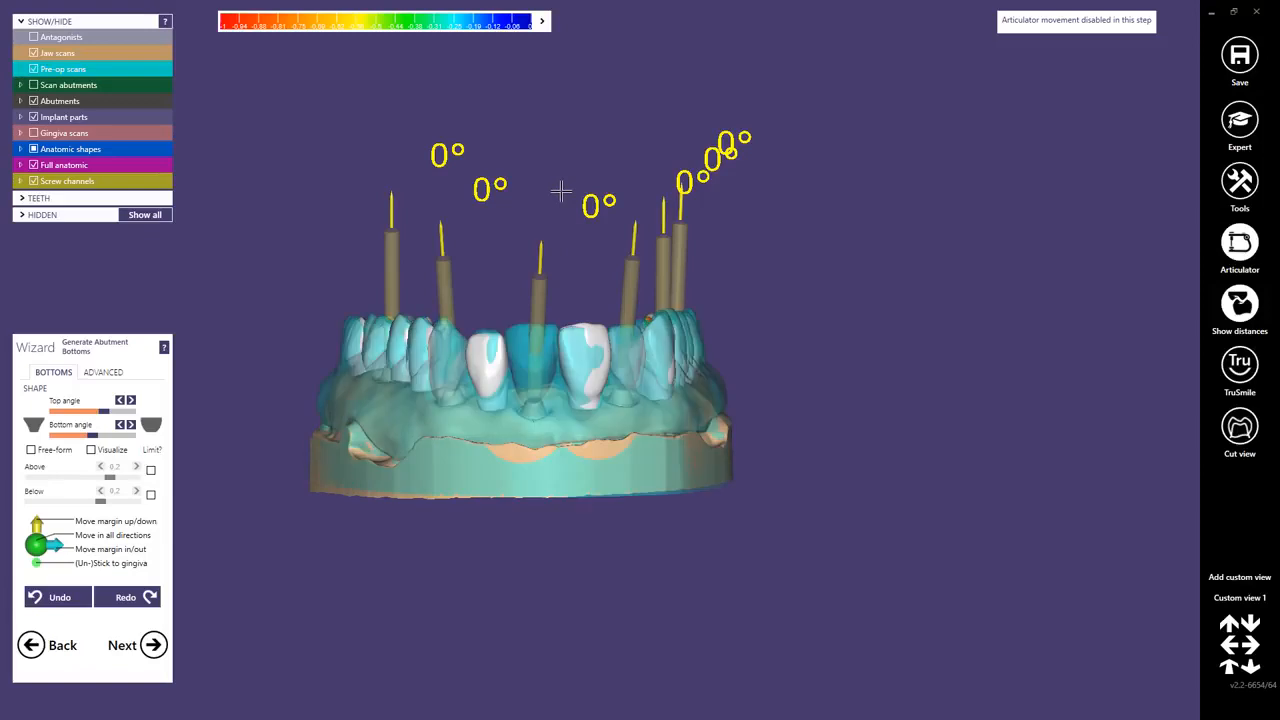
pyautogui.keyDown('ctrl'); pyautogui.middleClick(561, 190); pyautogui.keyUp('ctrl')
pyautogui.keyDown('ctrl'); pyautogui.middleClick(560, 390); pyautogui.keyUp('ctrl')
pyautogui.moveTo(560, 390); pyautogui.dragTo(640, 407, button='right')
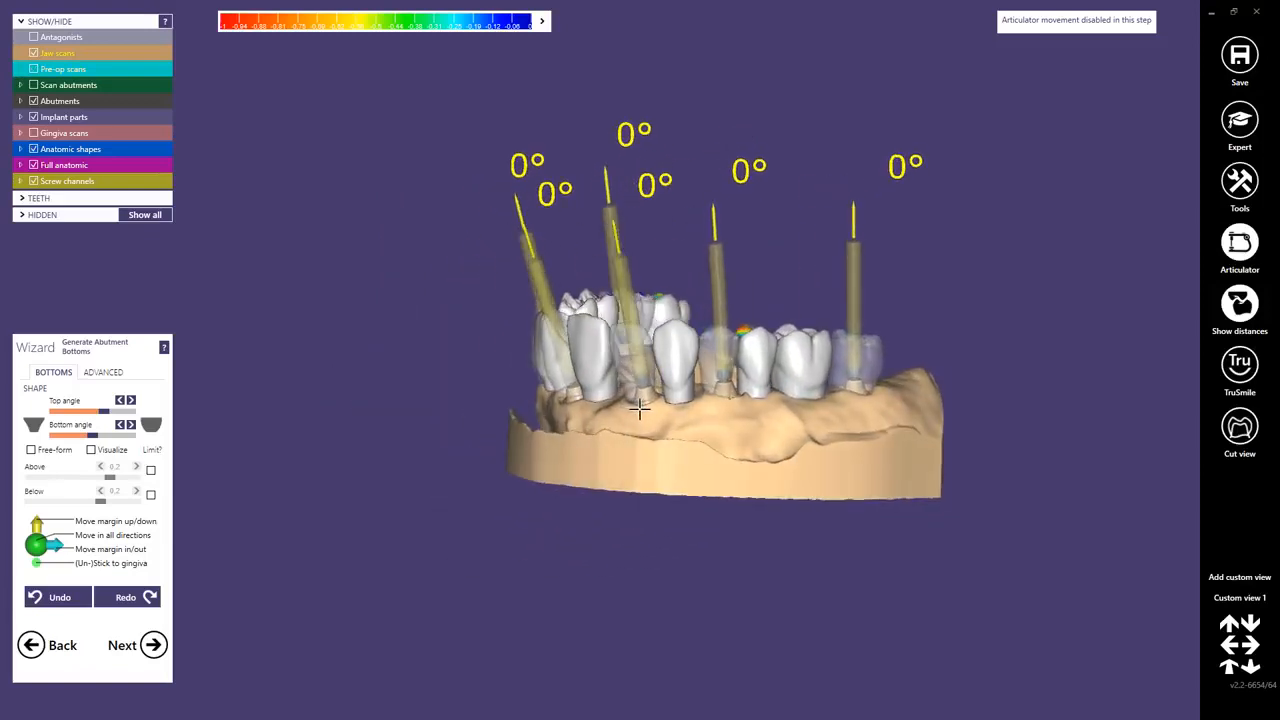
pyautogui.click(34, 165)
pyautogui.click(34, 149)
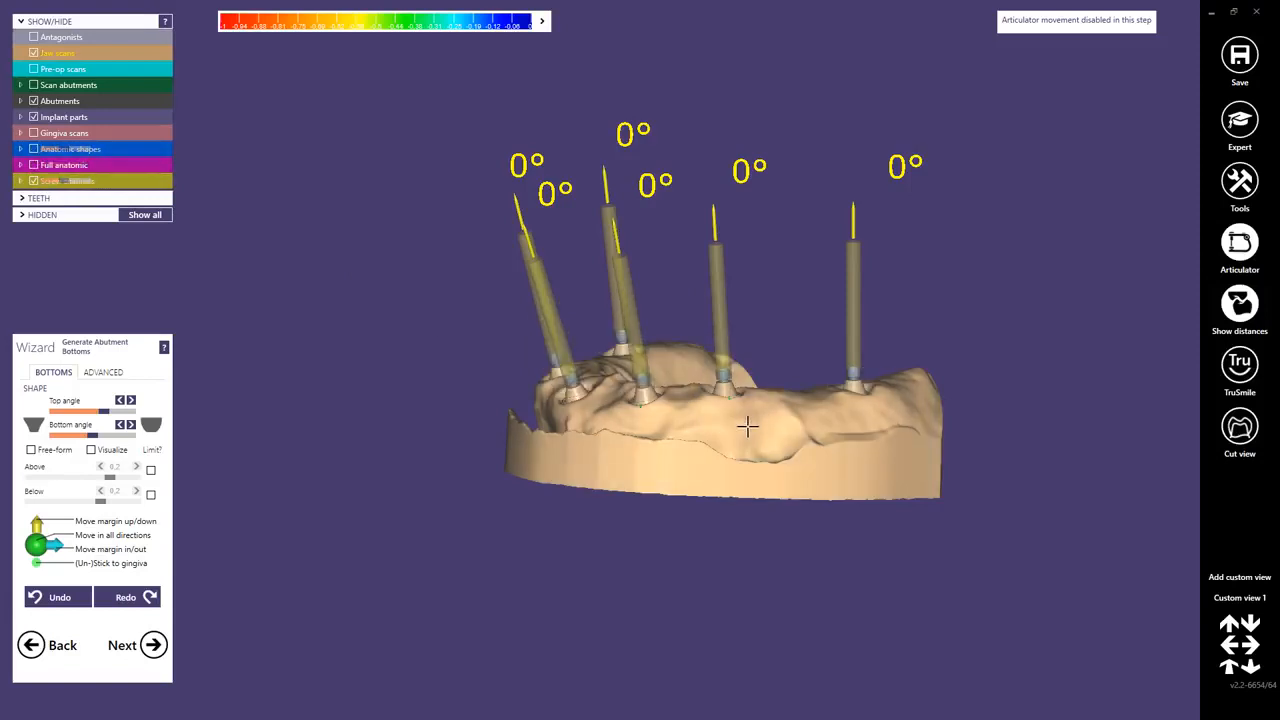
# Step: Raise the margin of the rearmost abutment bottom above the gingiva and fine-tune its edge
pyautogui.moveTo(749, 423); pyautogui.dragTo(647, 330, button='right')
pyautogui.scroll(10, 647, 330)
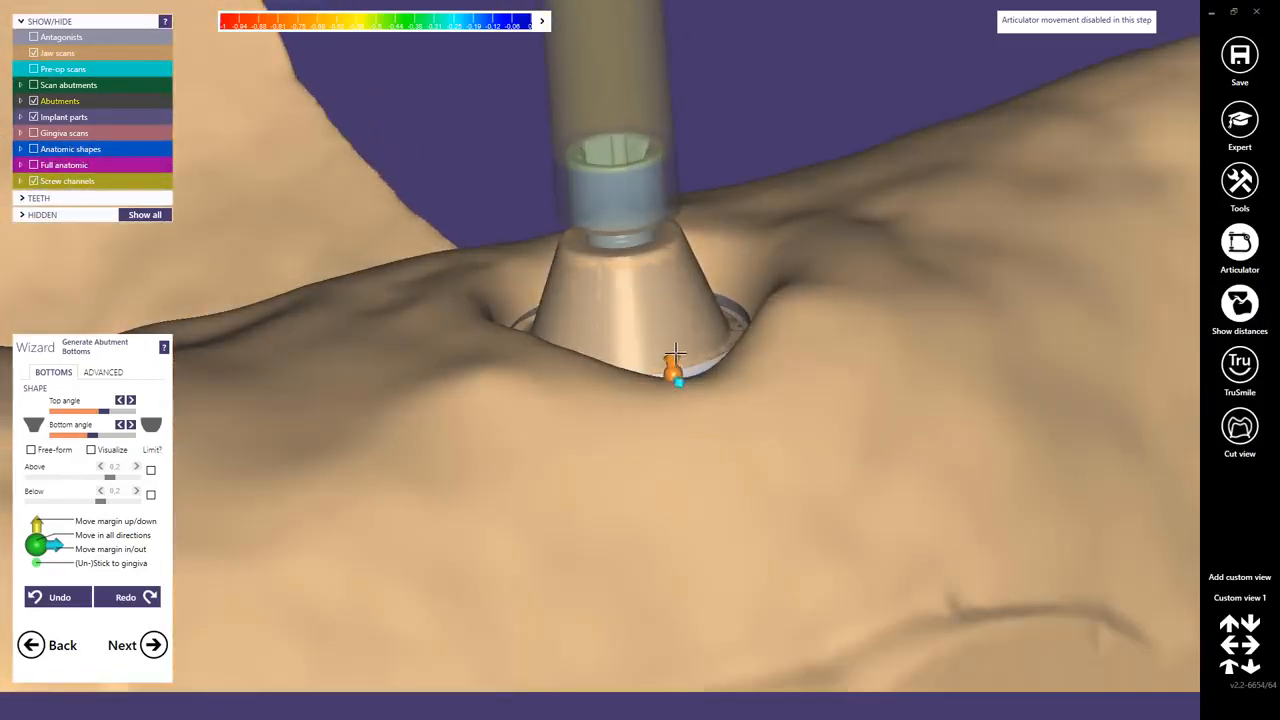
pyautogui.moveTo(676, 352); pyautogui.dragTo(676, 296)
pyautogui.moveTo(649, 313); pyautogui.dragTo(621, 343, button='right')
pyautogui.scroll(-5, 370, 398)
pyautogui.middleClick(426, 398)
pyautogui.moveTo(560, 423); pyautogui.dragTo(671, 386, button='right')
pyautogui.scroll(5, 673, 378)
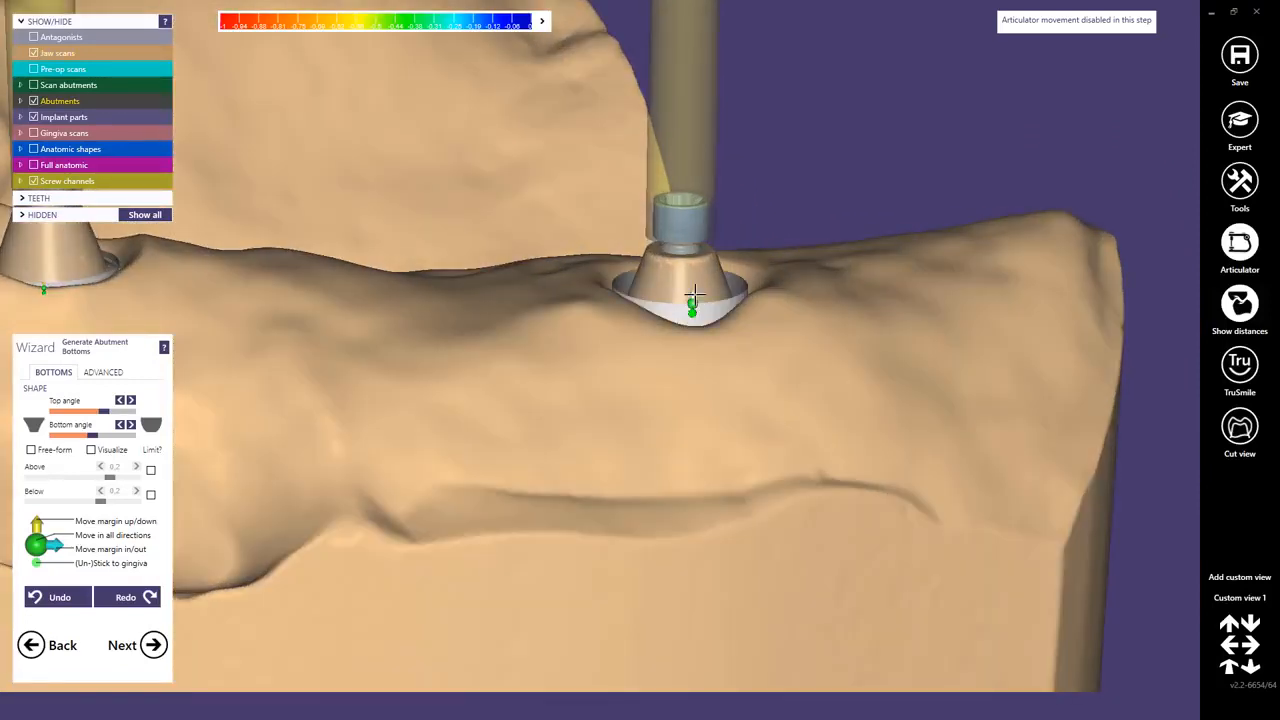
pyautogui.moveTo(693, 287); pyautogui.dragTo(697, 345, button='right')
pyautogui.scroll(3, 697, 290)
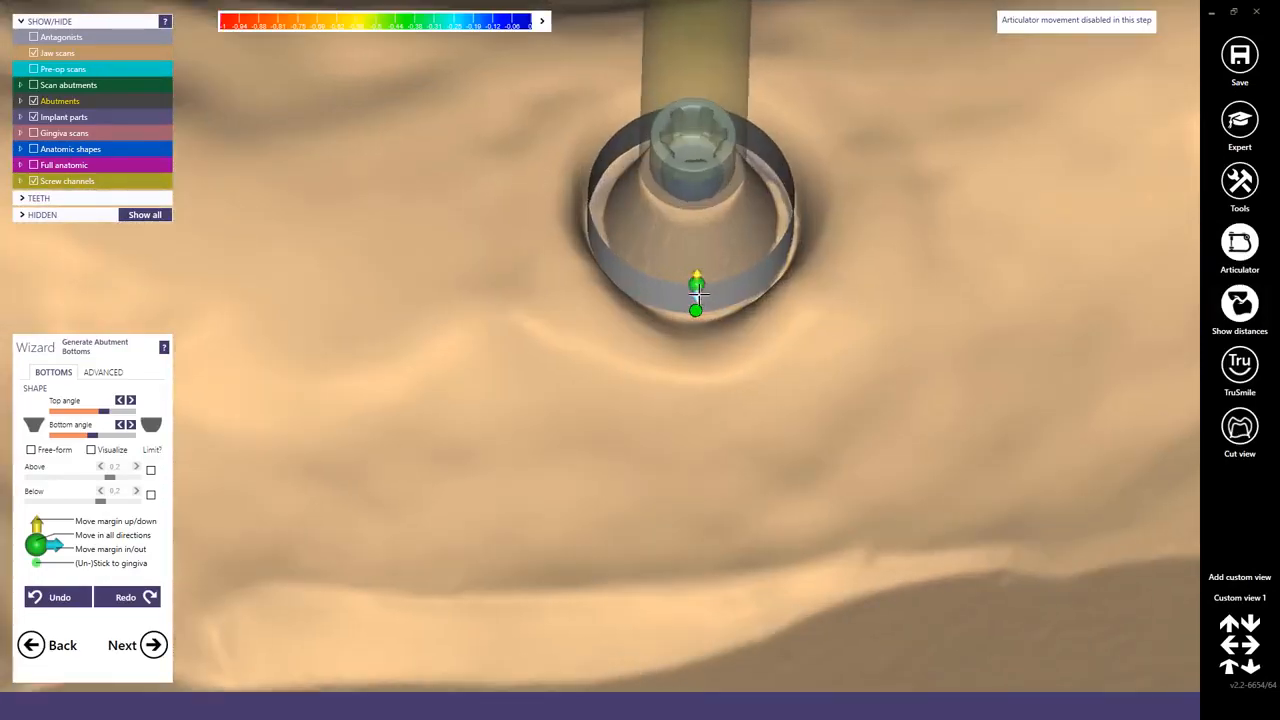
pyautogui.moveTo(698, 298); pyautogui.dragTo(697, 294)
pyautogui.scroll(-5, 548, 312)
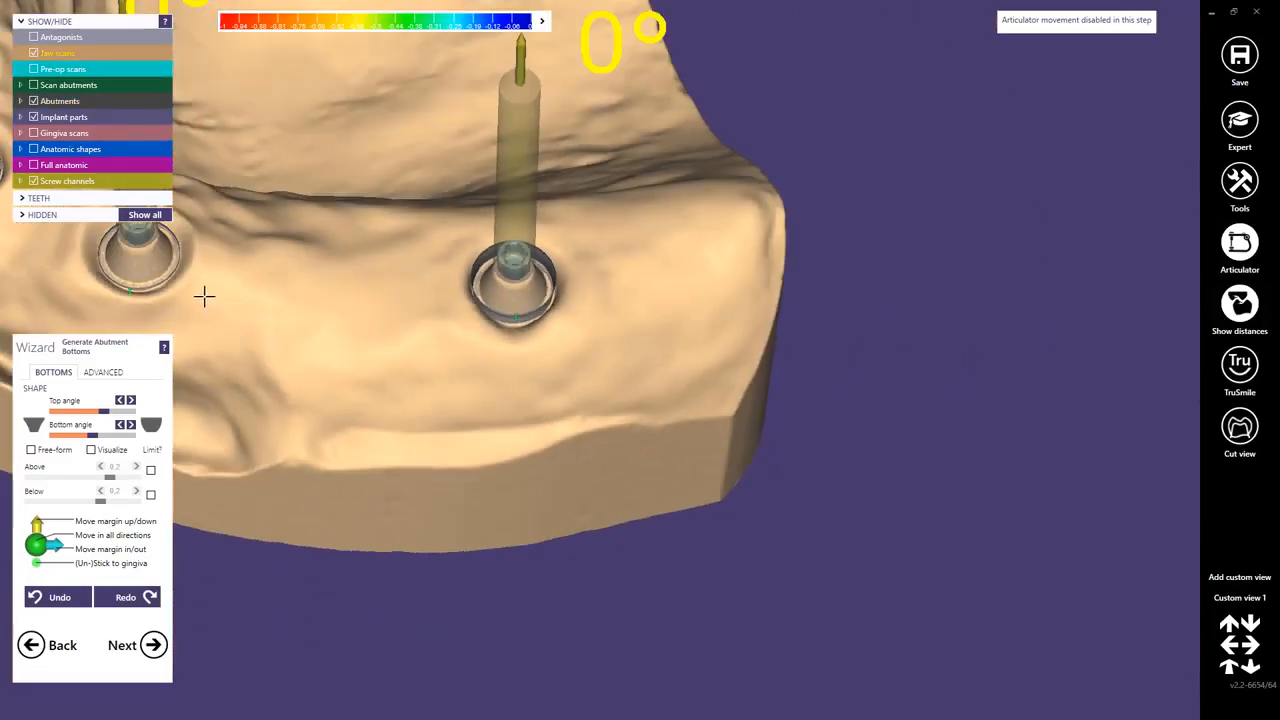
# Step: Raise the margin of the abutment bottom just in front of the rearmost one above the gingiva
pyautogui.moveTo(203, 295); pyautogui.dragTo(424, 205, button='right')
pyautogui.scroll(5, 529, 330)
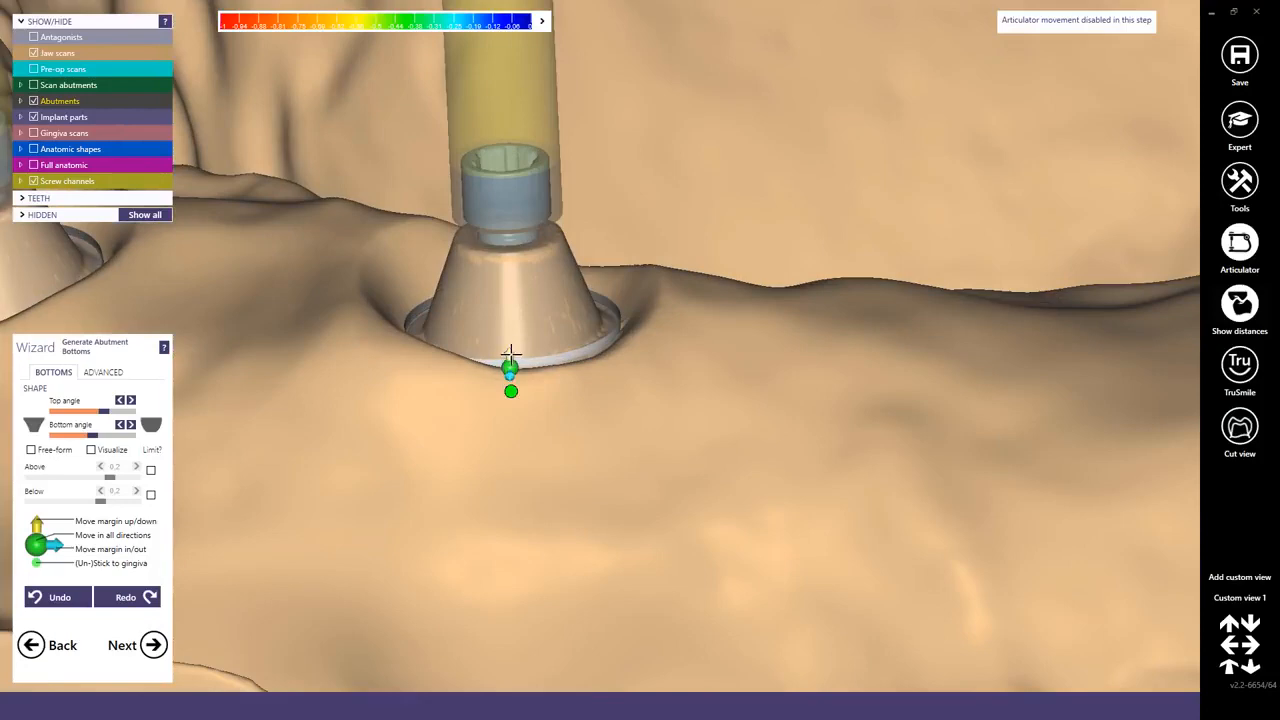
pyautogui.moveTo(510, 352); pyautogui.dragTo(517, 310)
pyautogui.moveTo(527, 275)
pyautogui.mouseDown(button='right')
pyautogui.moveTo(520, 362)
pyautogui.moveTo(526, 293)
pyautogui.mouseUp(button='right')
pyautogui.moveTo(531, 253); pyautogui.dragTo(529, 261)
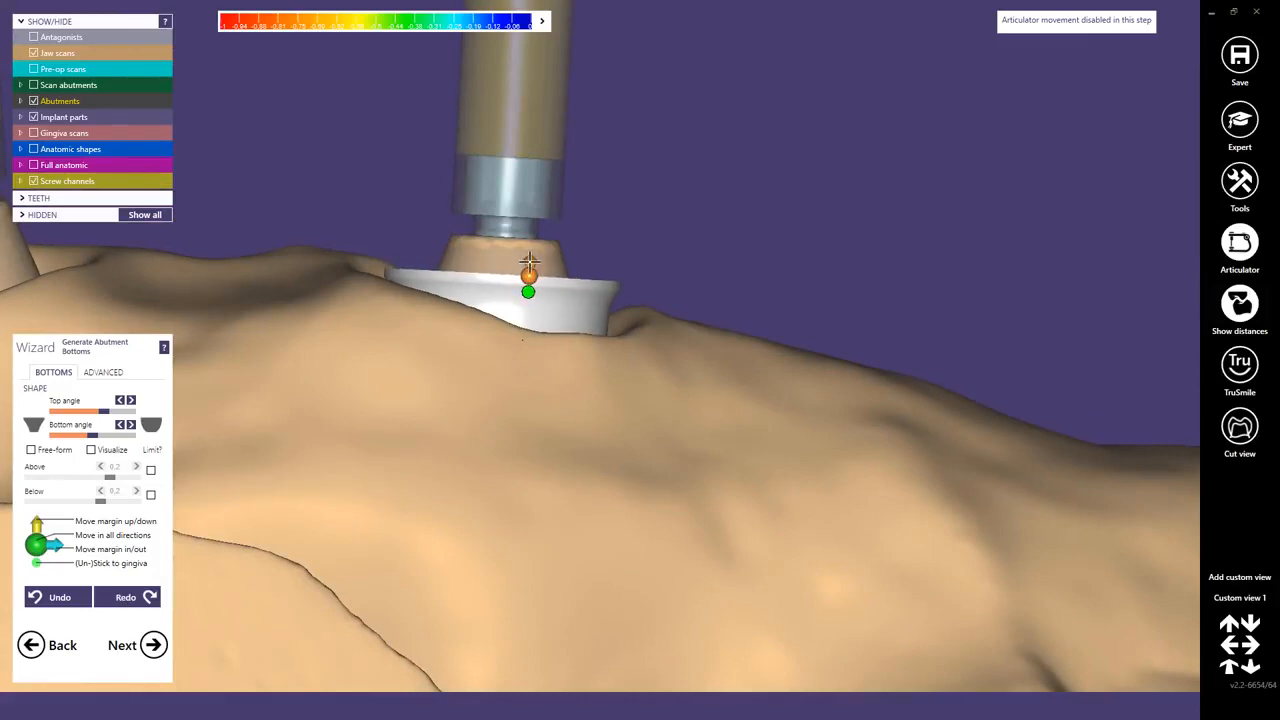
# Step: Adjust the margin of the third abutment bottom from the rear to sit slightly above the gingiva
pyautogui.scroll(-5, 480, 290)
pyautogui.moveTo(171, 310); pyautogui.dragTo(542, 329, button='right')
pyautogui.scroll(3, 691, 371)
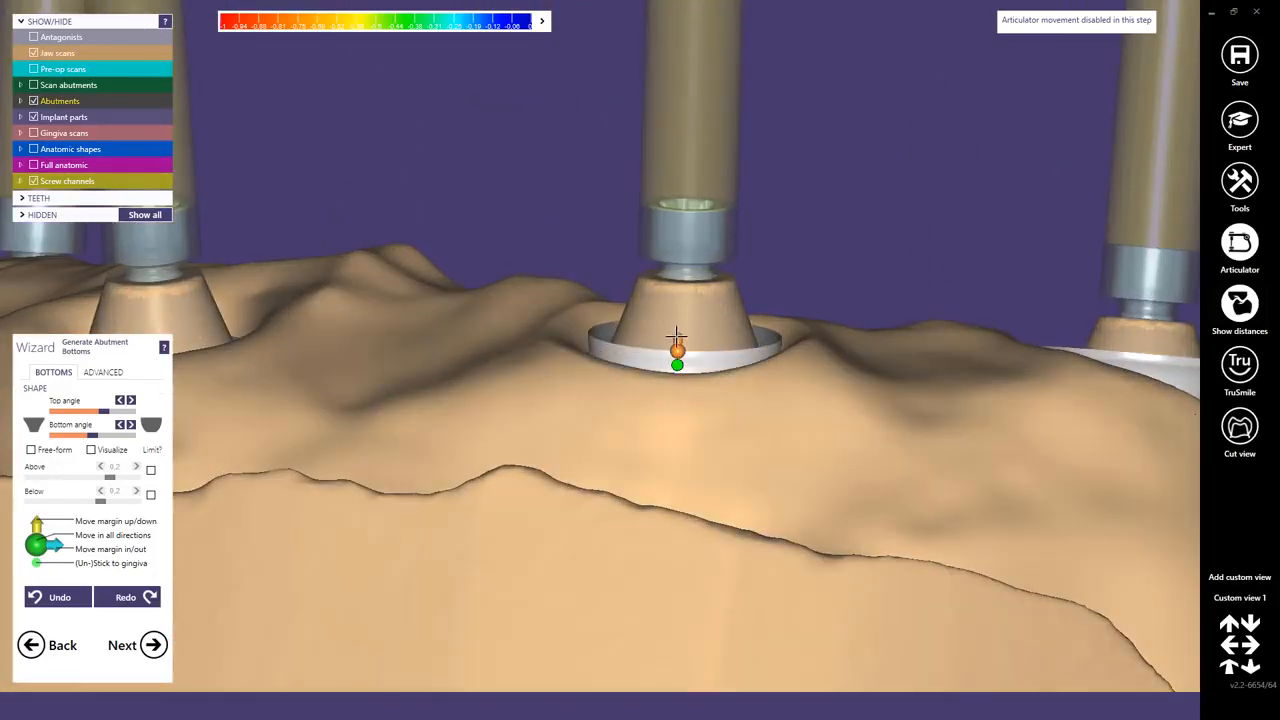
pyautogui.moveTo(677, 345); pyautogui.dragTo(672, 395, button='right')
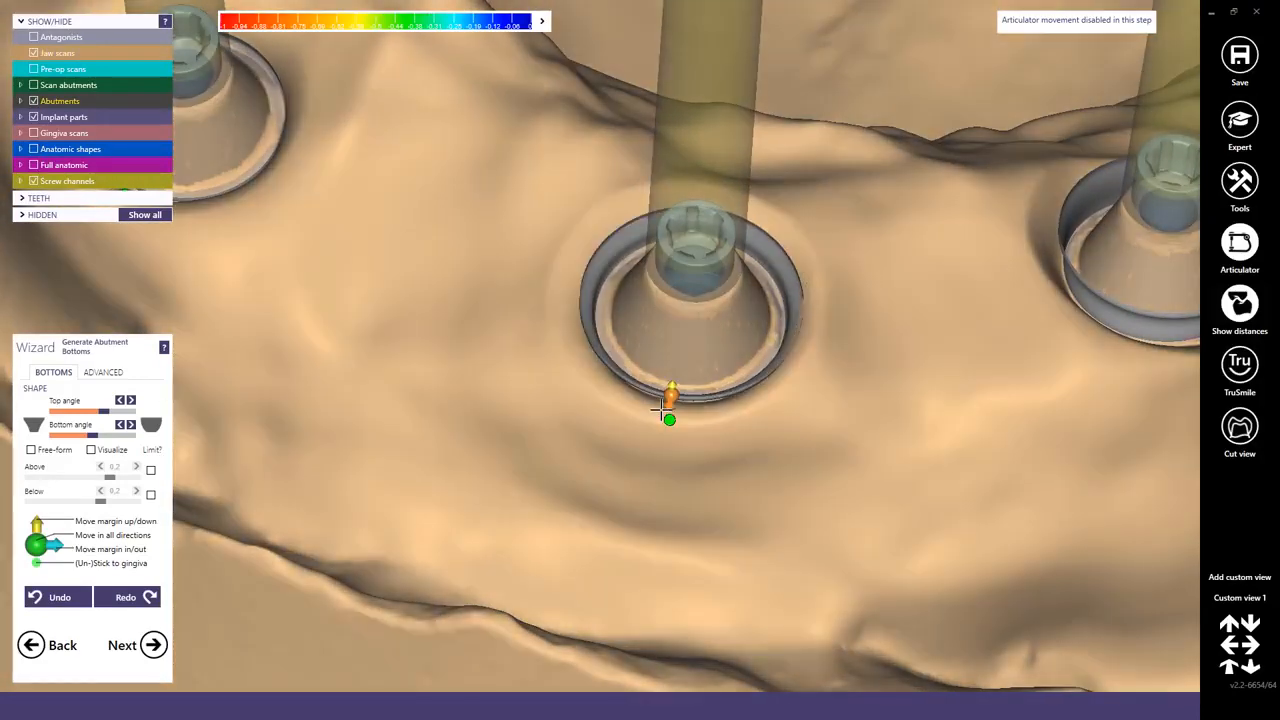
pyautogui.moveTo(668, 404); pyautogui.dragTo(669, 404, button='right')
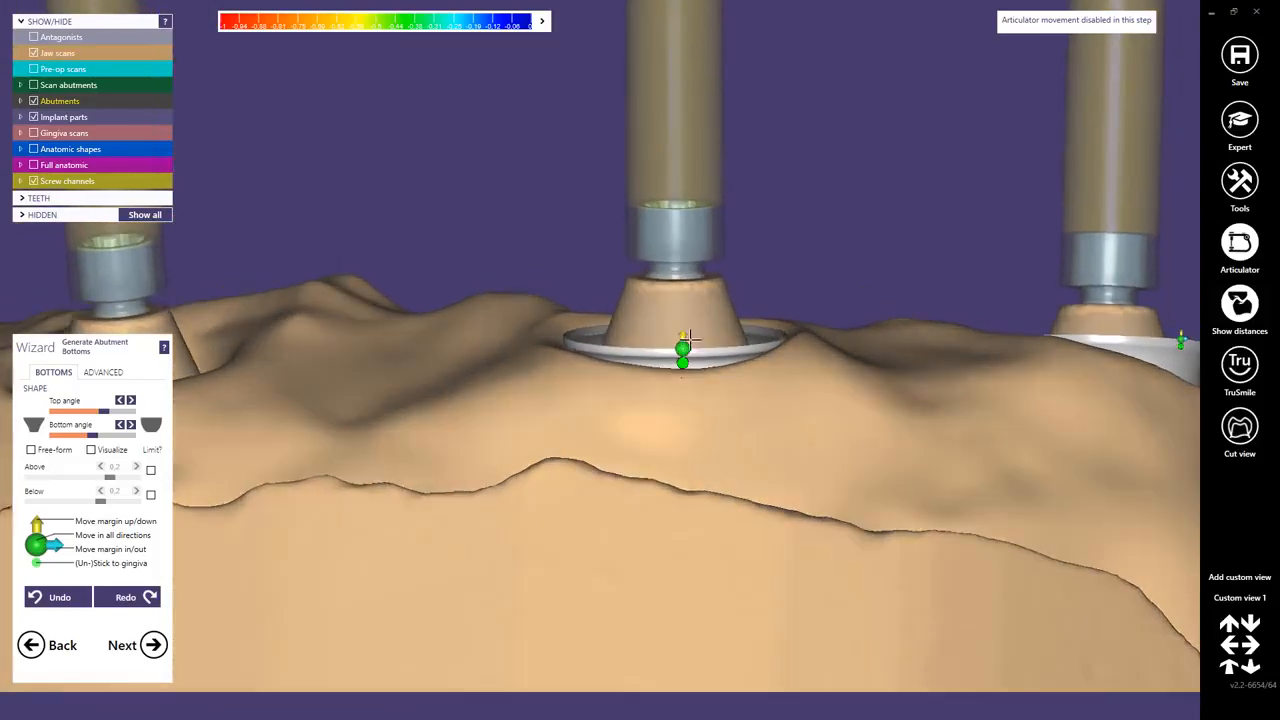
pyautogui.moveTo(682, 326); pyautogui.dragTo(680, 381, button='right')
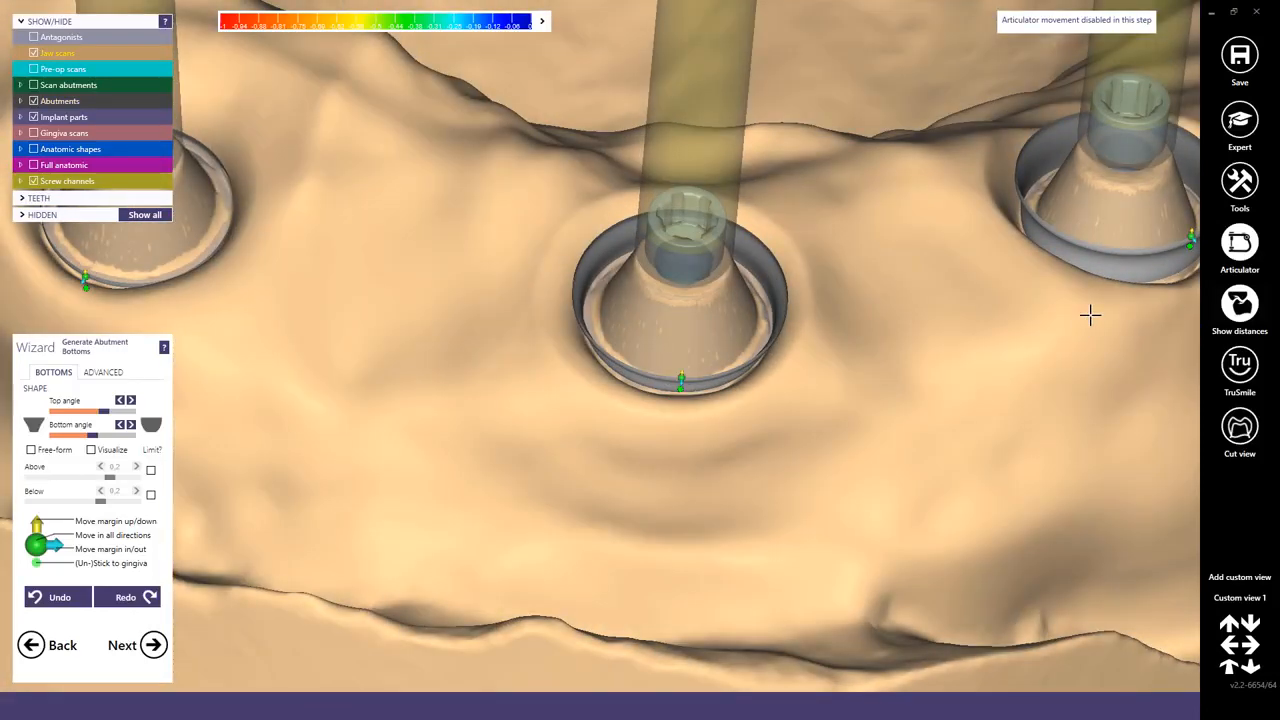
# Step: Move the margin of the second abutment bottom from the rear slightly outward
pyautogui.moveTo(1088, 314); pyautogui.dragTo(980, 323, button='right')
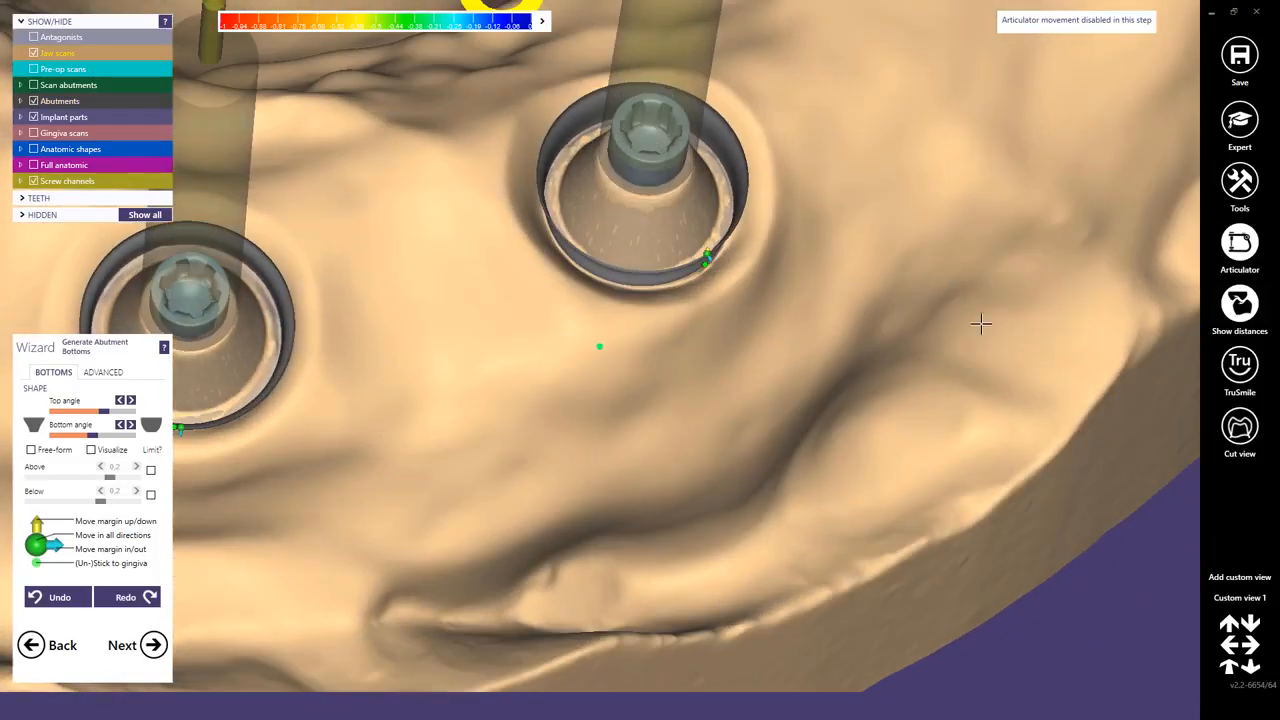
pyautogui.moveTo(717, 257); pyautogui.dragTo(714, 261, button='right')
pyautogui.moveTo(710, 258); pyautogui.dragTo(717, 264)
pyautogui.scroll(-5, 640, 262)
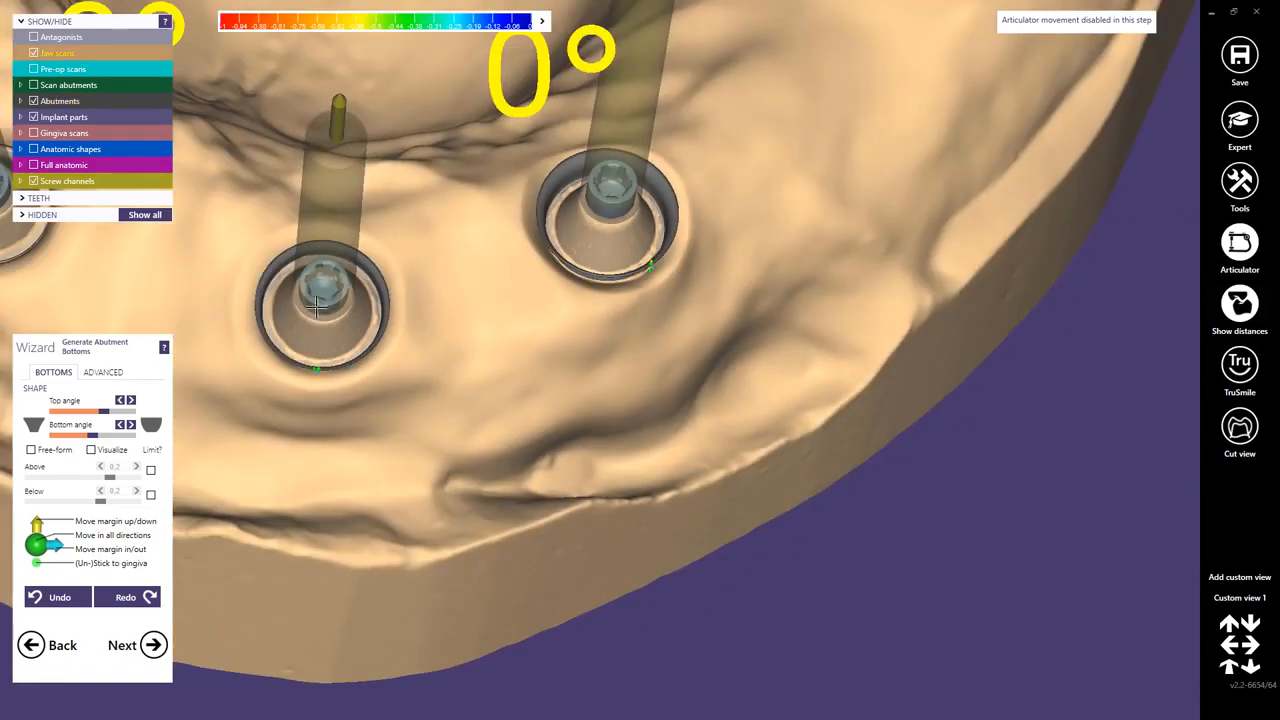
# Step: Raise the margin of the fourth abutment bottom from the rear above the gingiva
pyautogui.moveTo(181, 293); pyautogui.dragTo(340, 274, button='right')
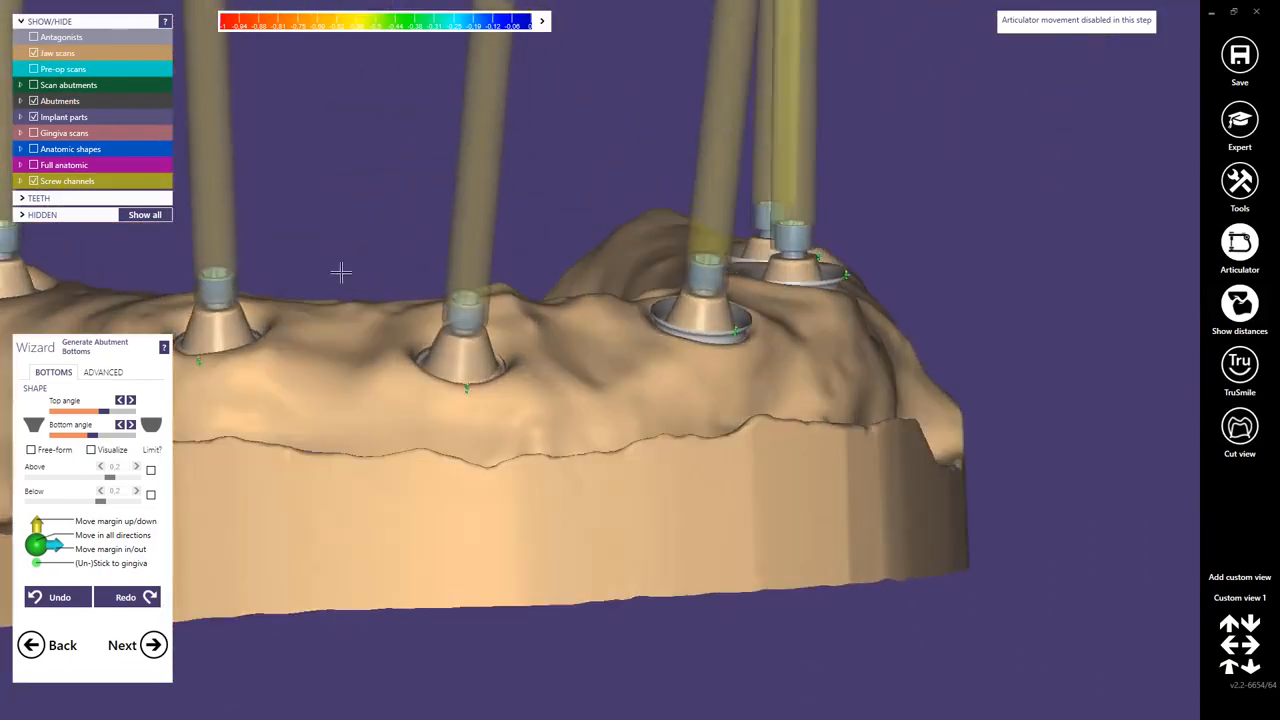
pyautogui.scroll(5, 383, 315)
pyautogui.moveTo(538, 438)
pyautogui.mouseDown(button='right')
pyautogui.moveTo(534, 510)
pyautogui.moveTo(549, 466)
pyautogui.moveTo(546, 480)
pyautogui.moveTo(530, 462)
pyautogui.mouseUp(button='right')
pyautogui.scroll(-3, 530, 514)
pyautogui.scroll(-3, 249, 416)
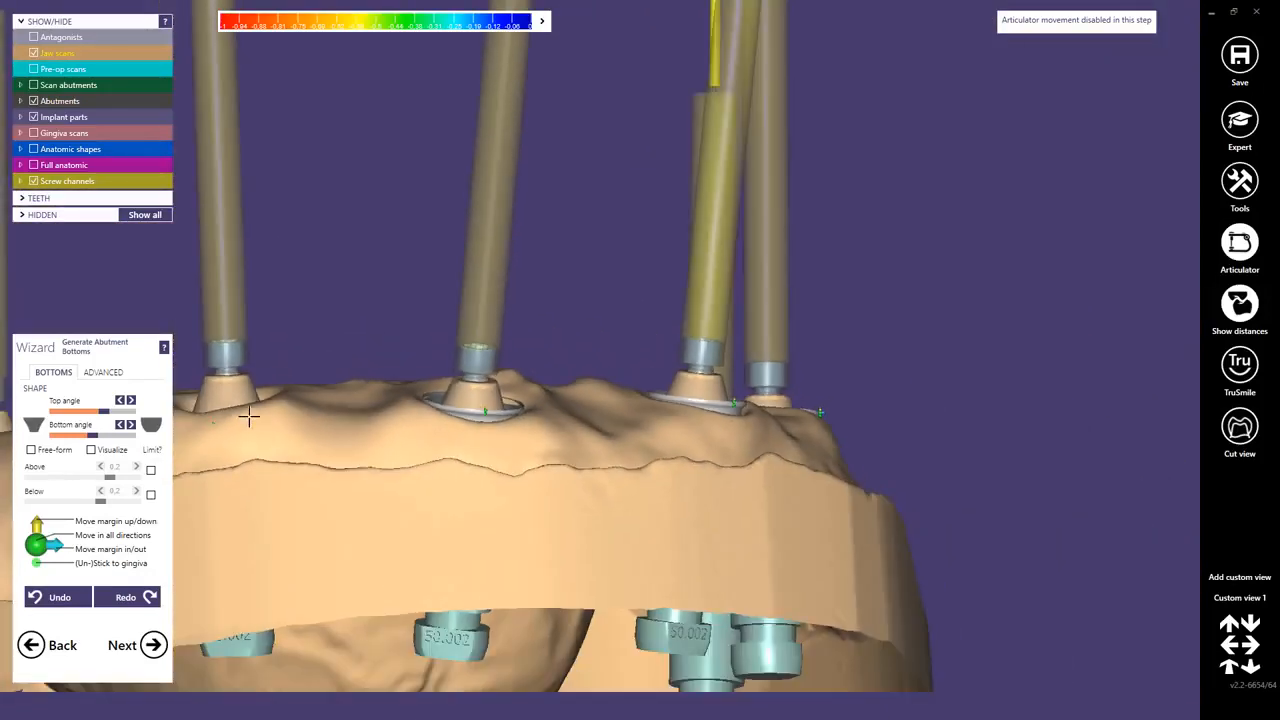
# Step: Raise the margin of the fifth abutment bottom above the gingiva and move its edge slightly outward
pyautogui.moveTo(249, 416); pyautogui.dragTo(600, 348, button='middle')
pyautogui.moveTo(305, 365); pyautogui.dragTo(405, 425, button='right')
pyautogui.scroll(5, 560, 360)
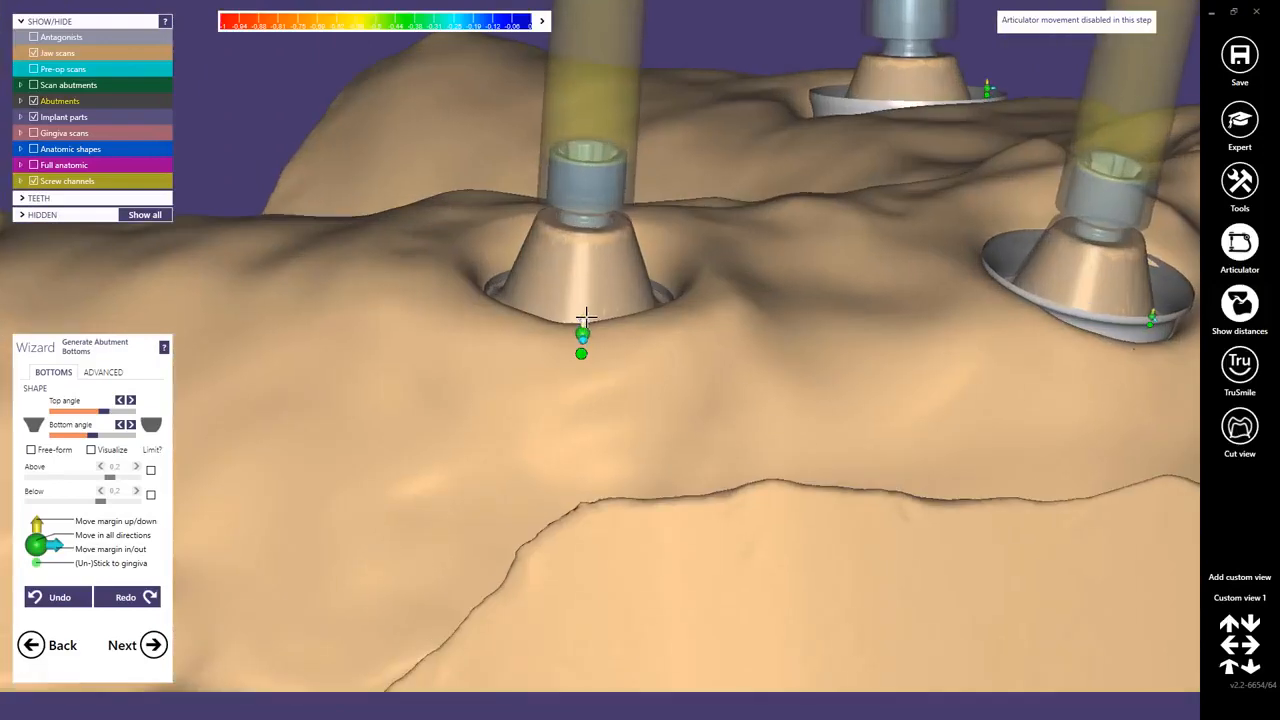
pyautogui.moveTo(578, 293); pyautogui.dragTo(575, 266)
pyautogui.moveTo(575, 266); pyautogui.dragTo(592, 322, button='right')
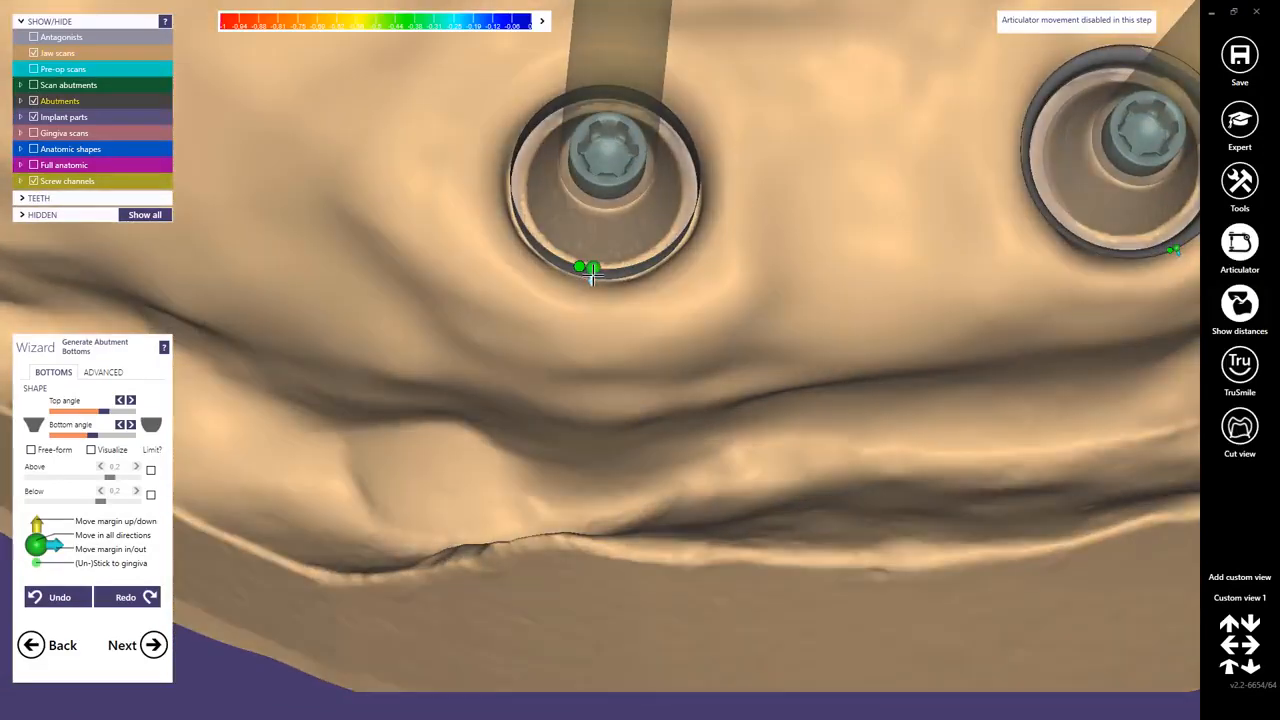
pyautogui.moveTo(590, 280); pyautogui.dragTo(588, 290)
pyautogui.moveTo(588, 280); pyautogui.dragTo(580, 284, button='right')
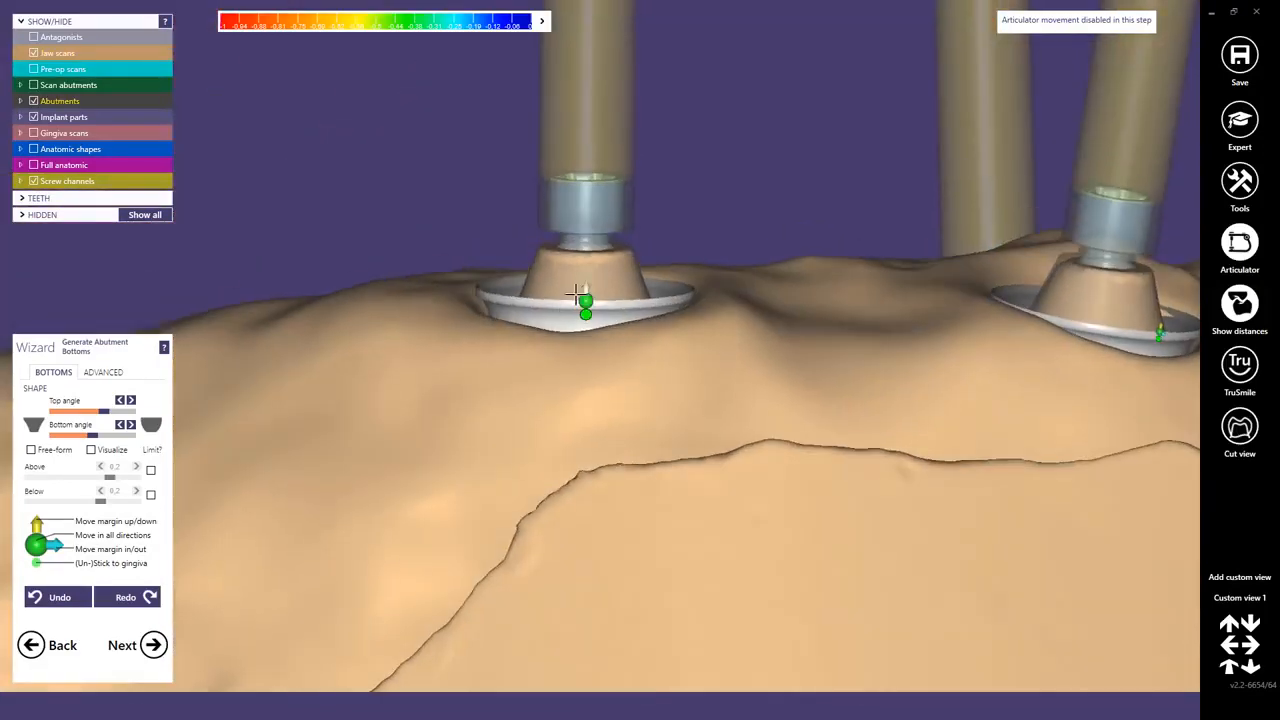
# Step: Raise the margin of the last remaining abutment bottom above the gingiva and fine-tune its front edge
pyautogui.scroll(-5, 580, 284)
pyautogui.moveTo(283, 397)
pyautogui.mouseDown(button='right')
pyautogui.moveTo(297, 376)
pyautogui.moveTo(282, 379)
pyautogui.mouseUp(button='right')
pyautogui.scroll(5, 423, 357)
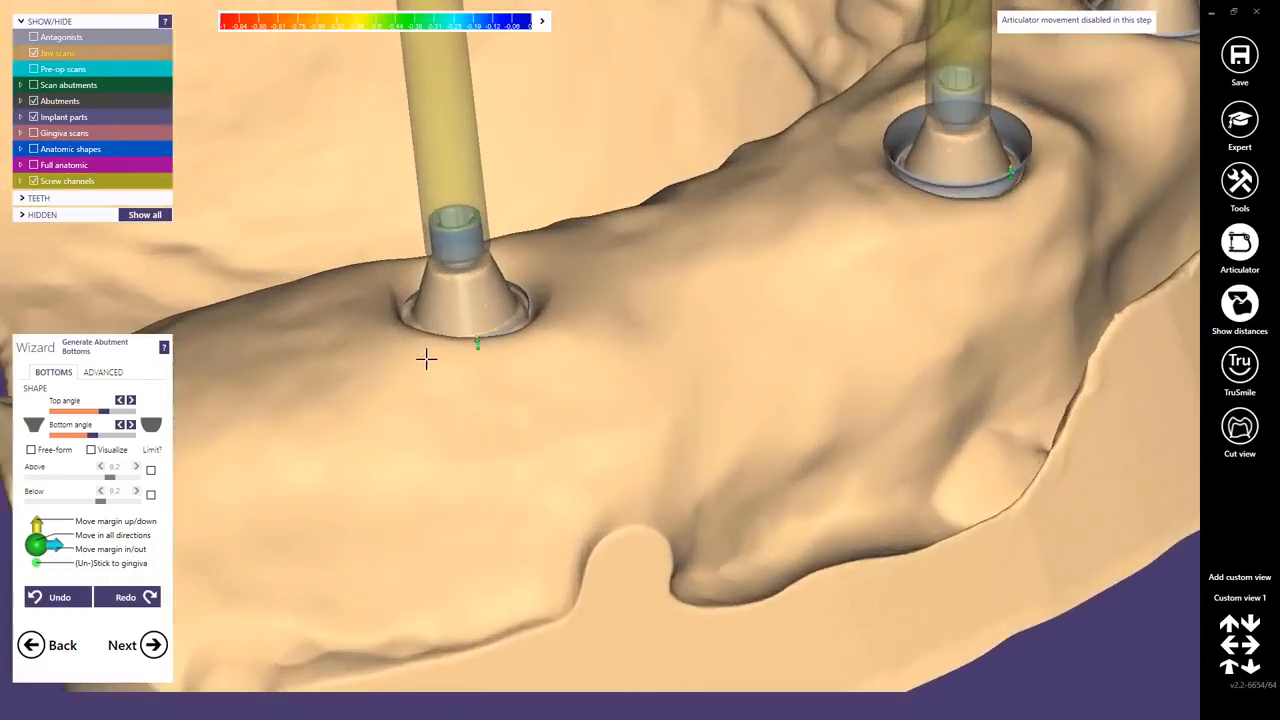
pyautogui.moveTo(491, 329); pyautogui.dragTo(488, 290)
pyautogui.moveTo(487, 290); pyautogui.dragTo(491, 257, button='right')
pyautogui.moveTo(492, 268); pyautogui.dragTo(492, 275)
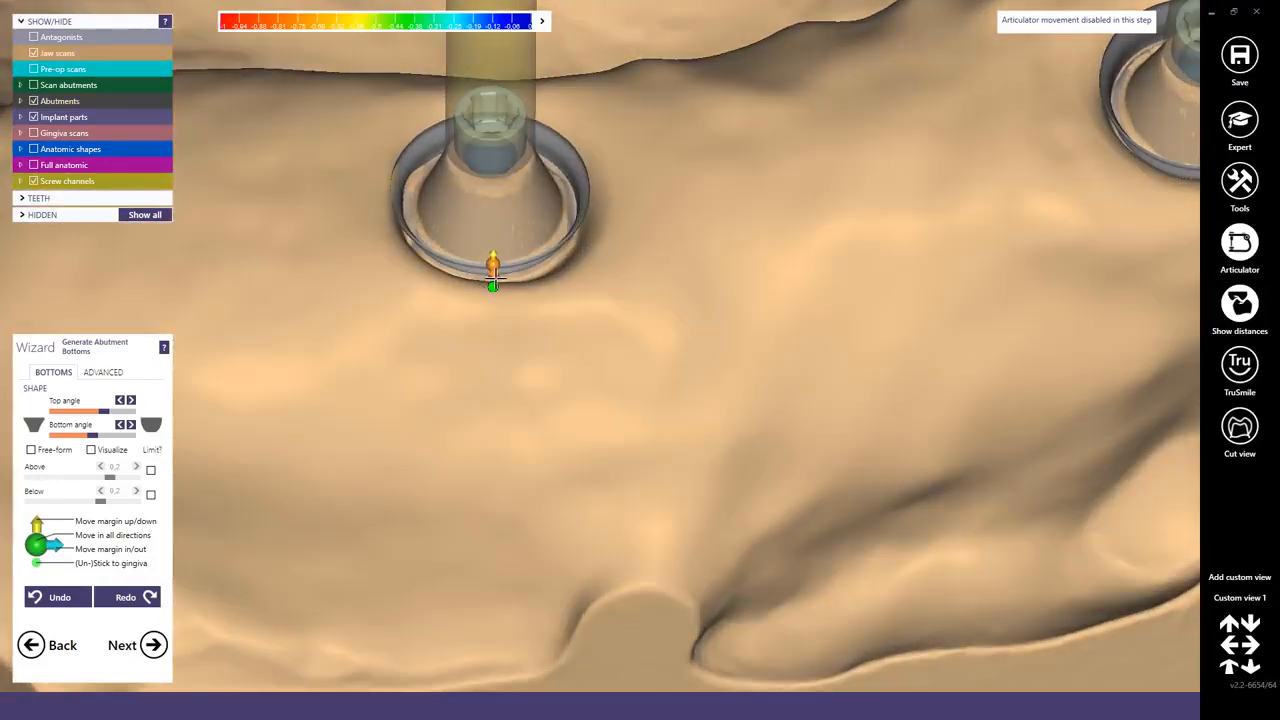
pyautogui.moveTo(497, 277); pyautogui.dragTo(507, 277, button='right')
# Step: Make the jaw scan transparent and reduce the abutment bottoms' bottom angle to its minimum
pyautogui.scroll(-3, 915, 382)
pyautogui.moveTo(925, 379); pyautogui.dragTo(862, 381, button='right')
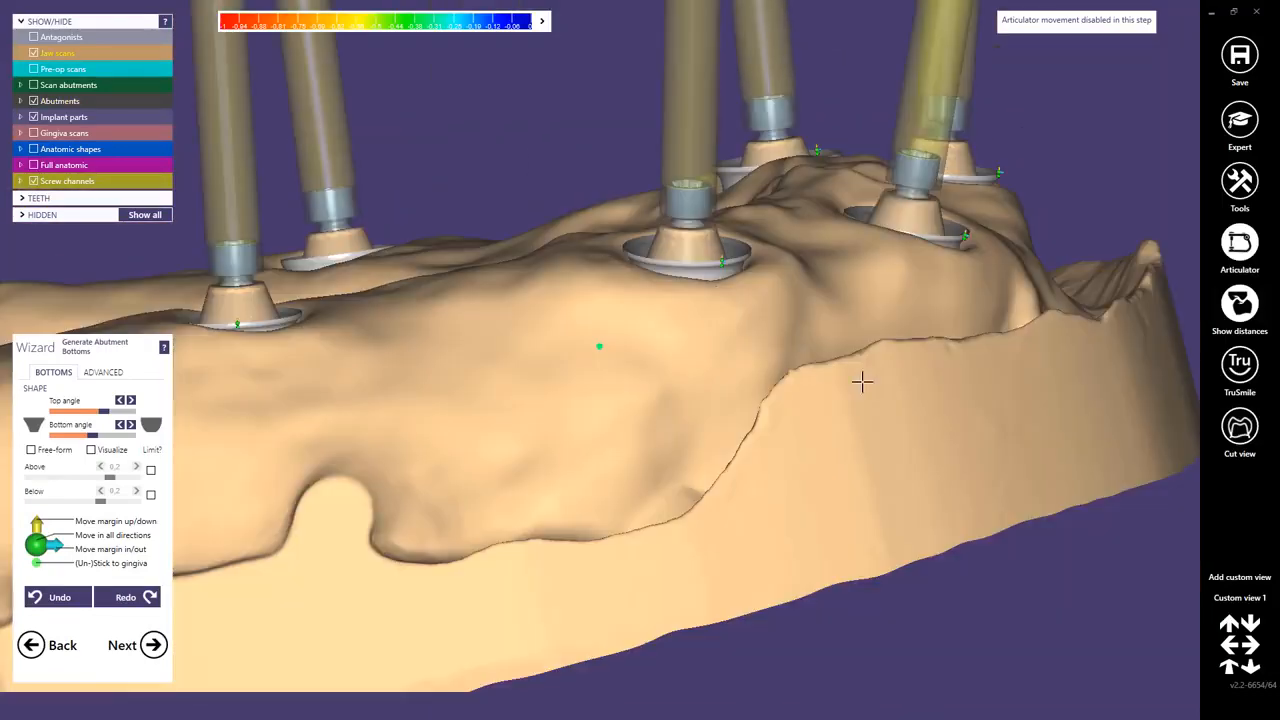
pyautogui.keyDown('shift'); pyautogui.middleClick(677, 352); pyautogui.keyUp('shift')
pyautogui.moveTo(677, 352); pyautogui.dragTo(629, 349, button='right')
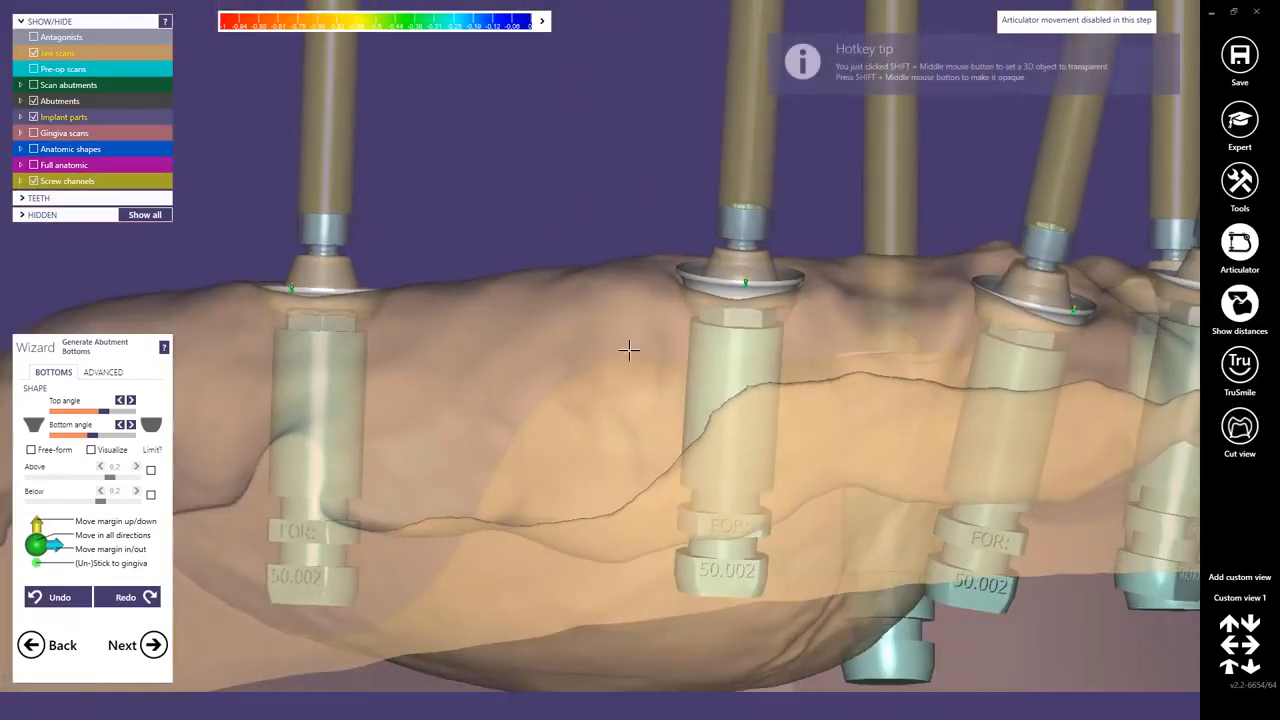
pyautogui.click(150, 427)
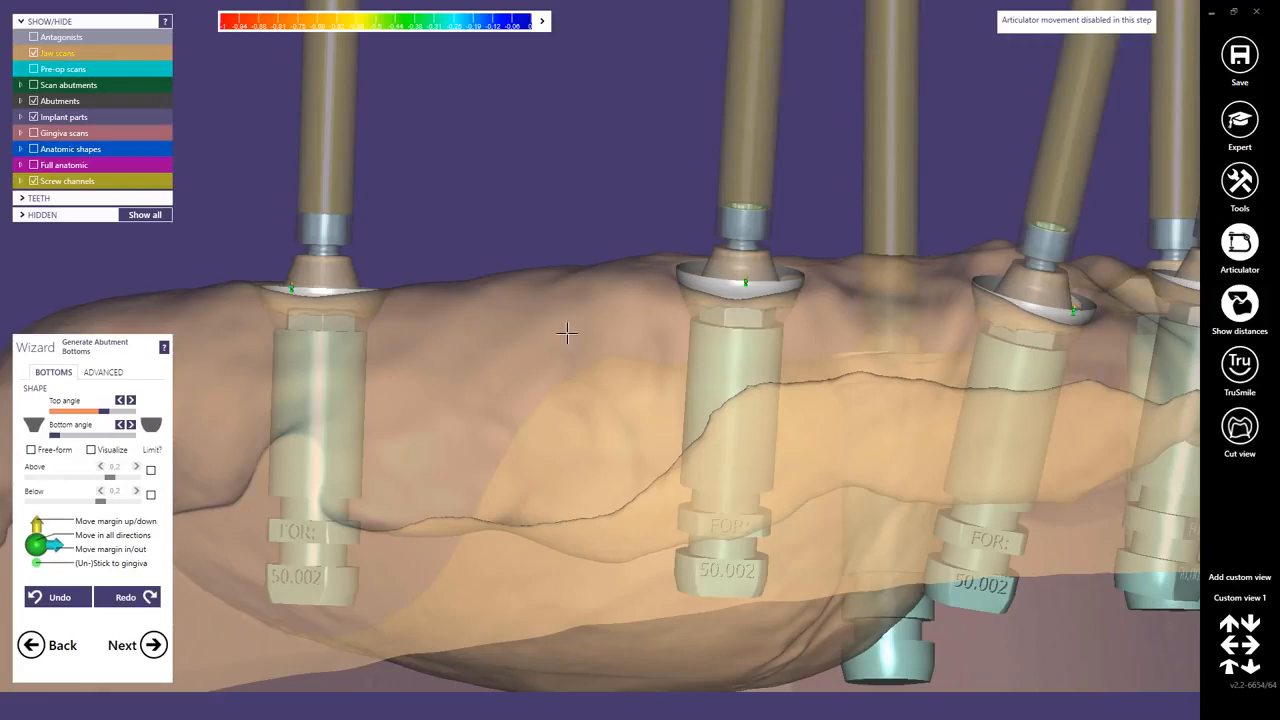
# Step: Examine the emergence shape of all abutment bottoms between implants and gingiva through the transparent jaw scan
pyautogui.middleClick(738, 311)
pyautogui.moveTo(760, 371); pyautogui.dragTo(645, 332, button='right')
pyautogui.scroll(4, 645, 332)
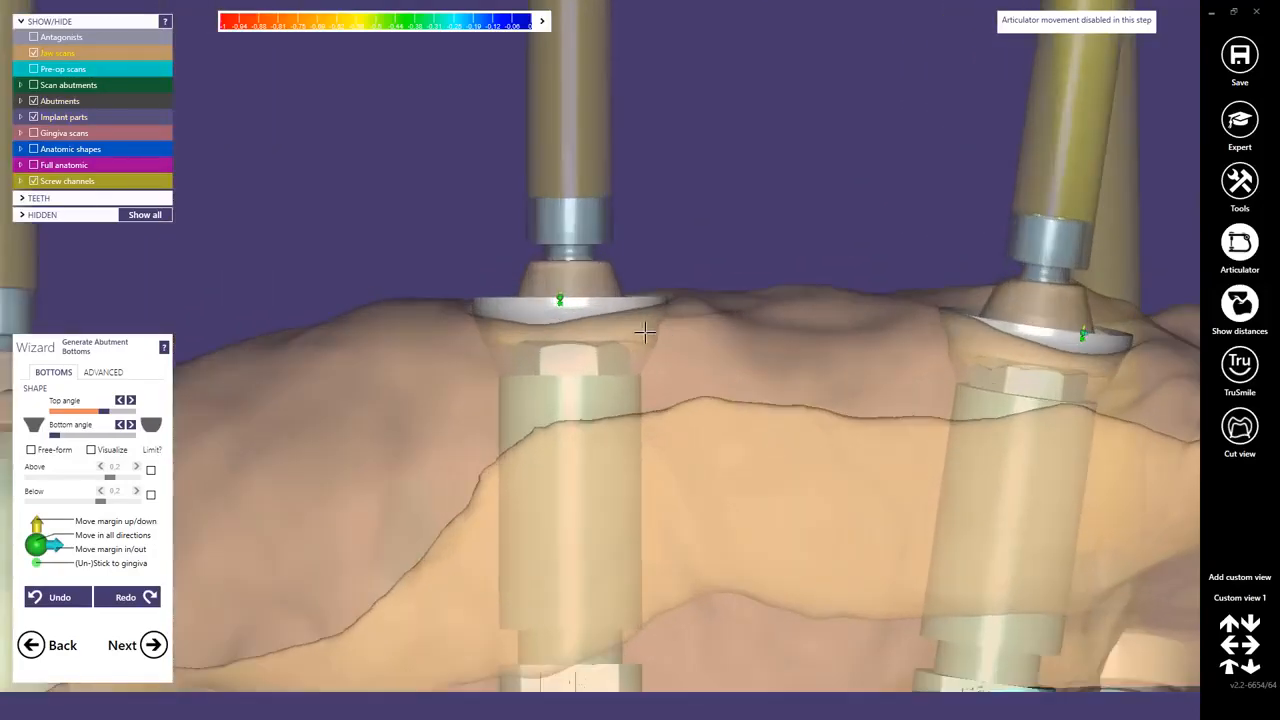
pyautogui.scroll(2, 645, 332)
pyautogui.scroll(-3, 628, 375)
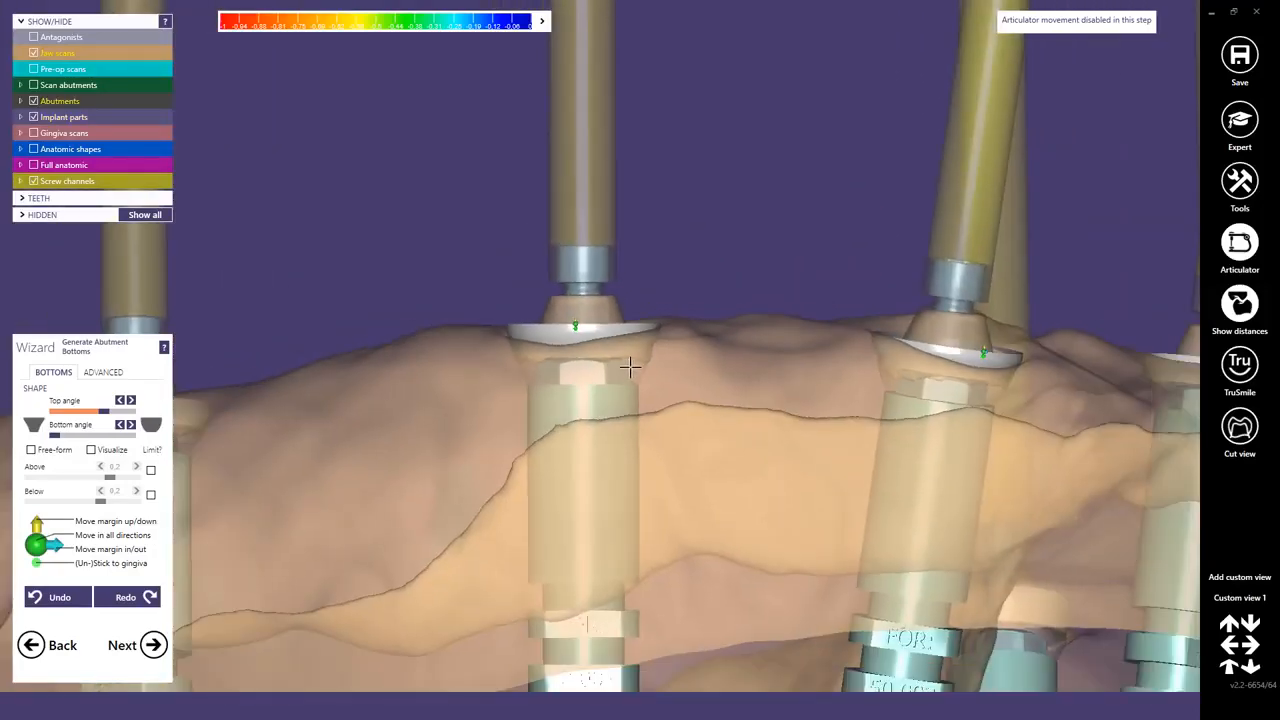
pyautogui.scroll(2, 626, 366)
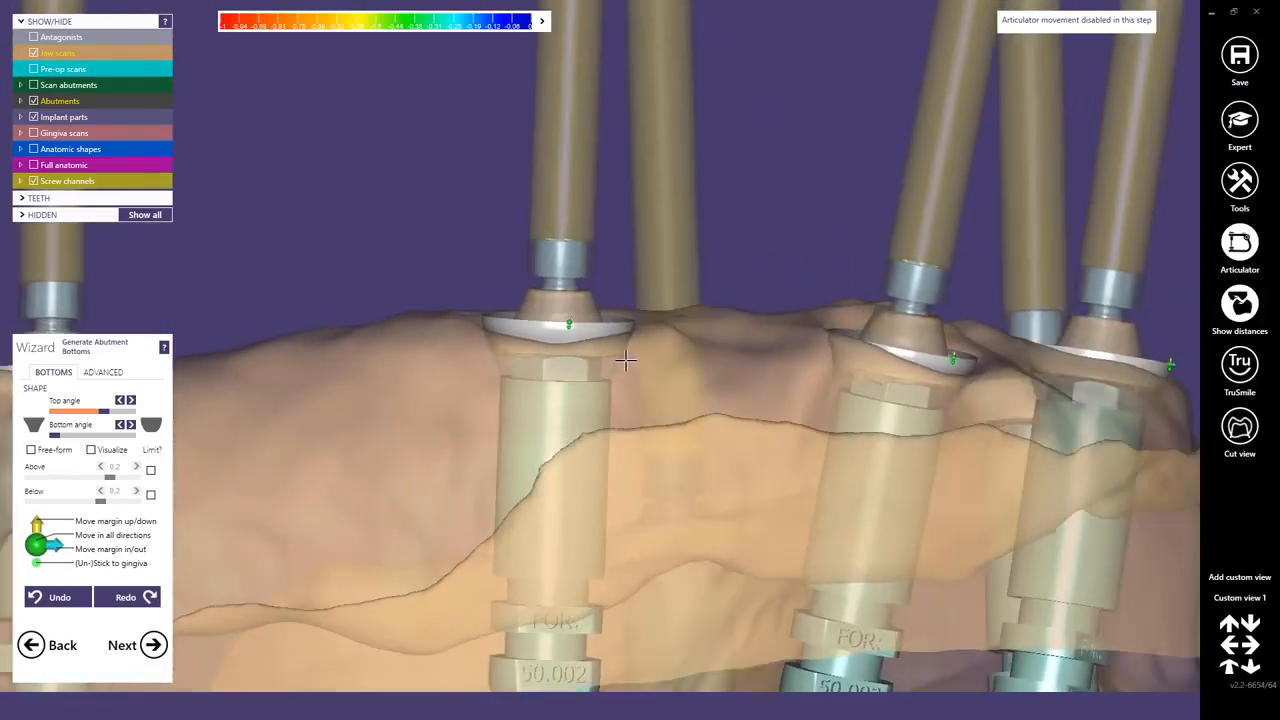
pyautogui.moveTo(625, 360); pyautogui.dragTo(652, 390, button='right')
pyautogui.scroll(-3, 923, 440)
pyautogui.scroll(3, 835, 358)
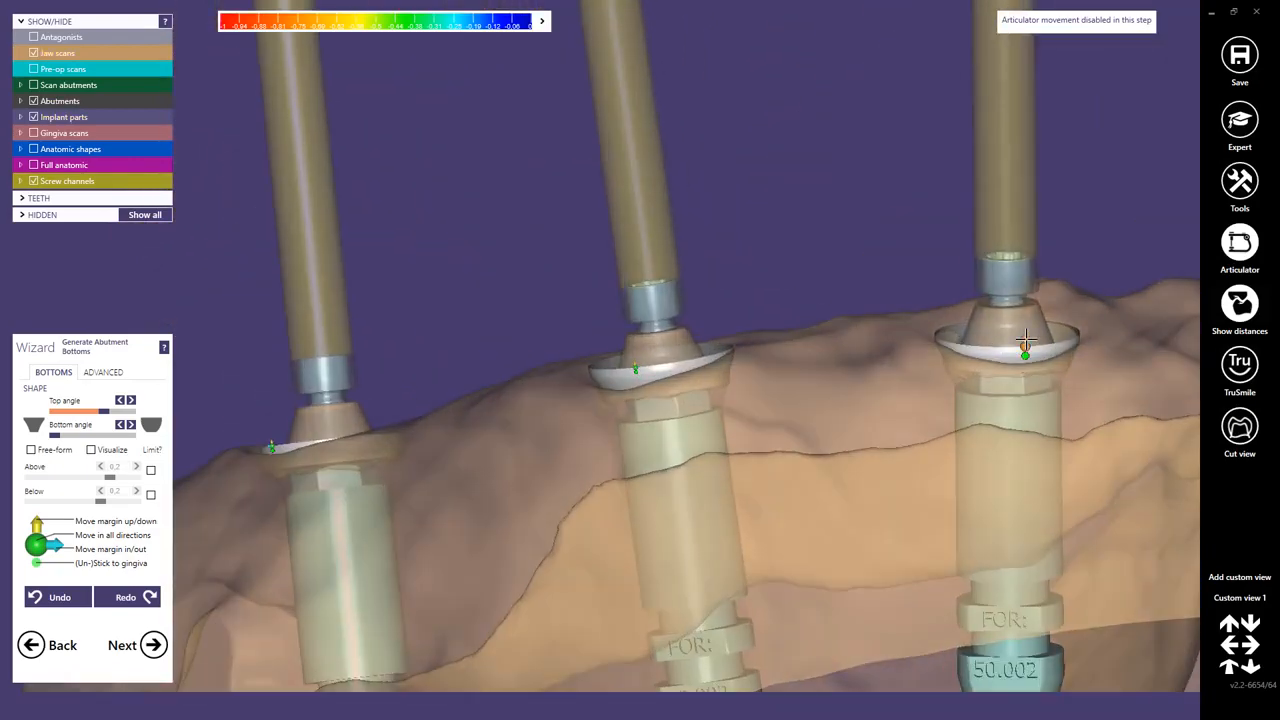
pyautogui.scroll(-3, 1086, 374)
pyautogui.moveTo(1086, 374); pyautogui.dragTo(543, 431, button='right')
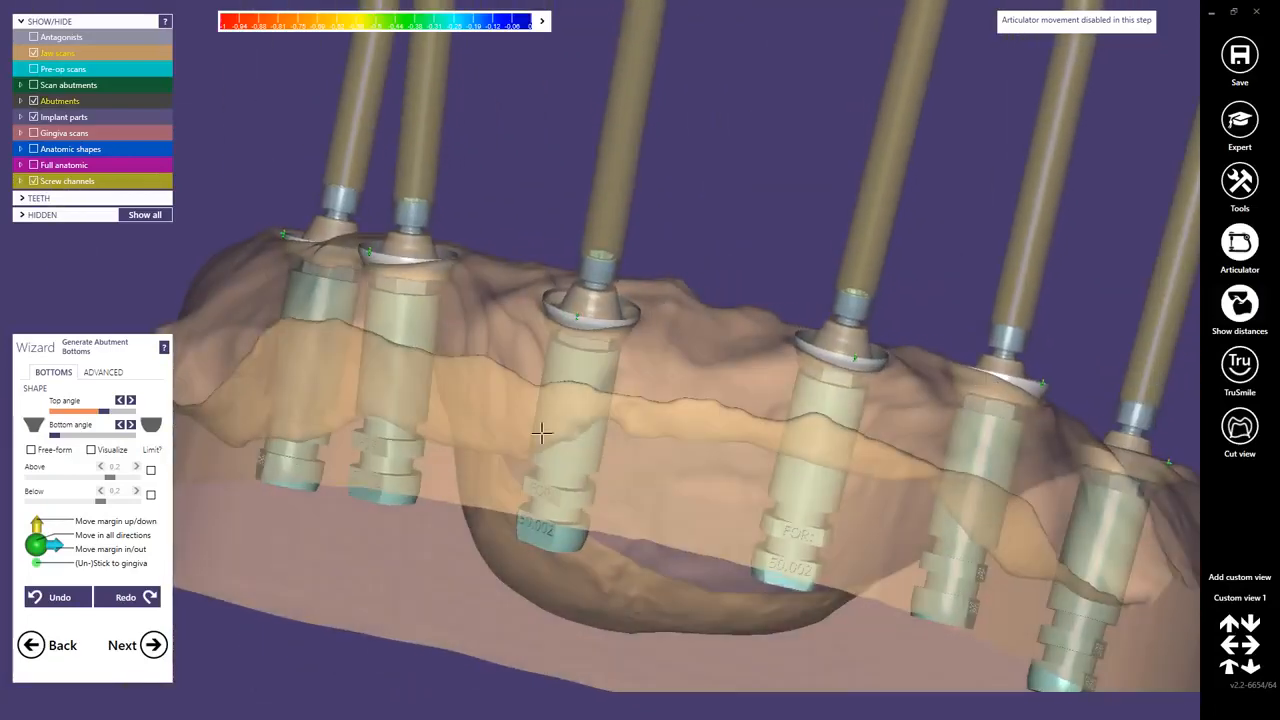
# Step: Accept the abutment bottoms and advance the wizard to free-forming of the full anatomic teeth
pyautogui.click(152, 651)
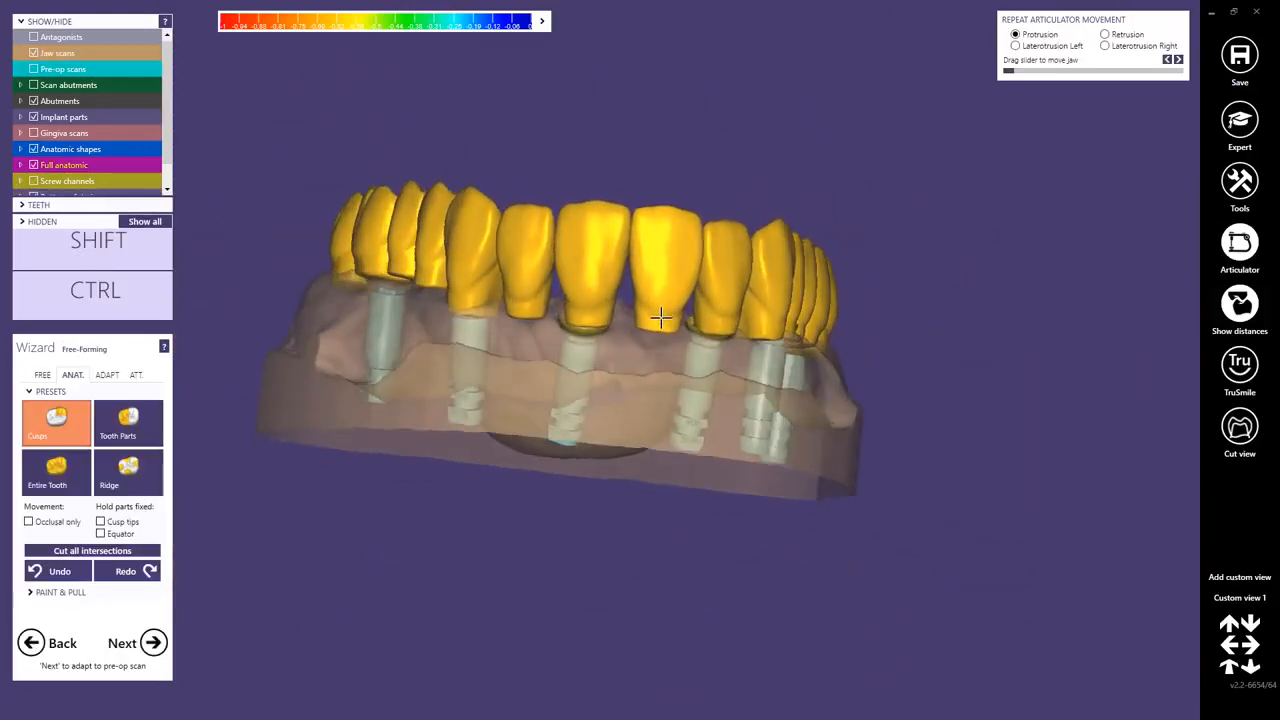
pyautogui.moveTo(661, 318); pyautogui.dragTo(631, 377, button='right')
pyautogui.moveTo(631, 377); pyautogui.dragTo(663, 394, button='middle')
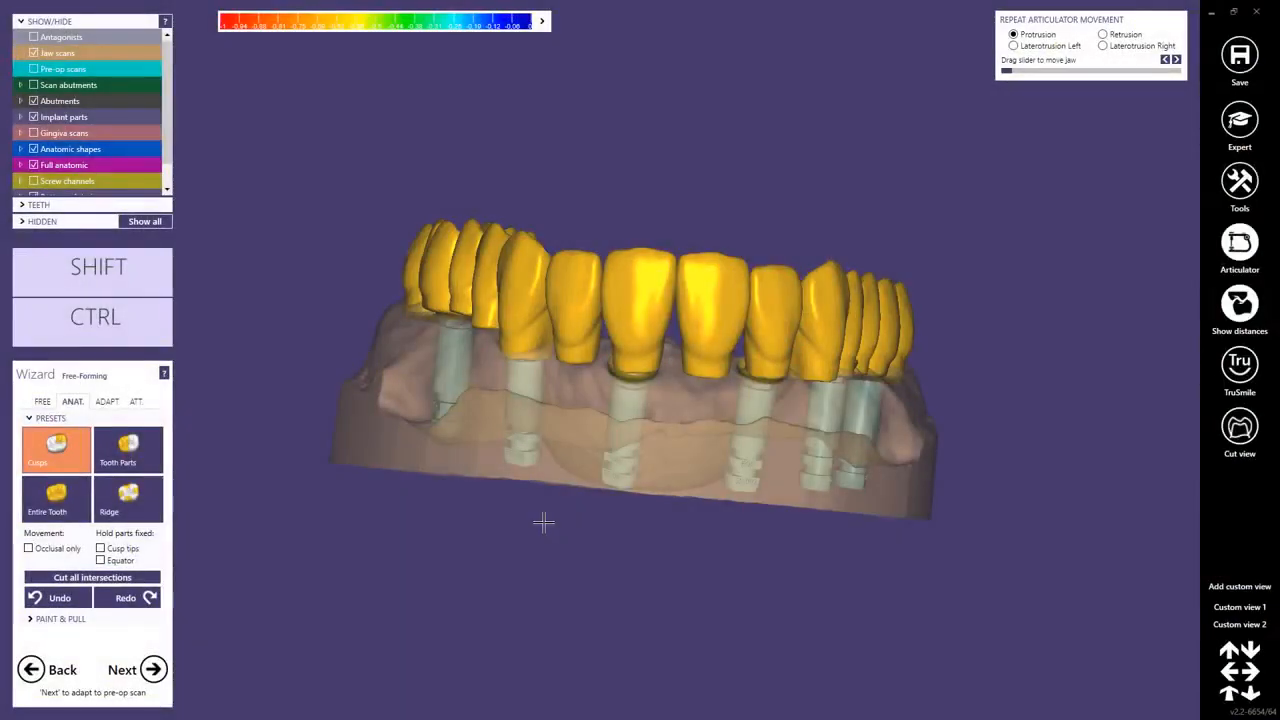
# Step: Switch to expert mode, start SmileDesign and load the patient's retracted face photo
pyautogui.click(1232, 128)
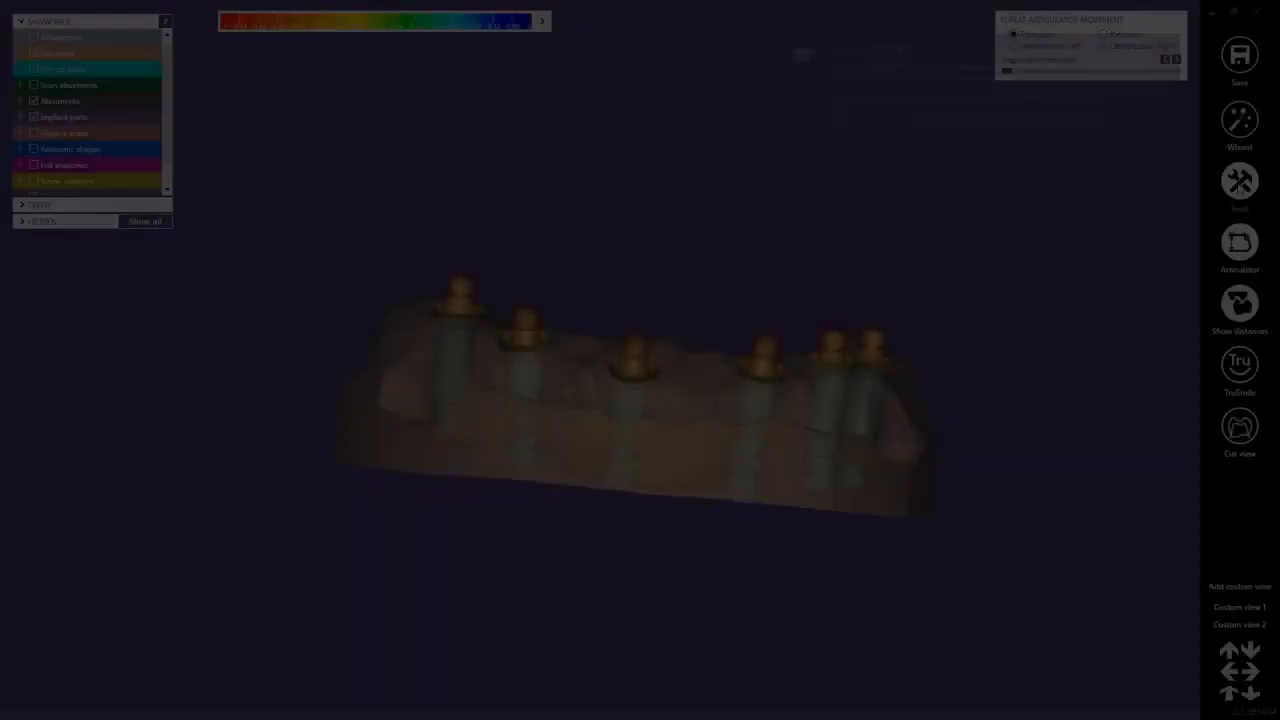
pyautogui.click(1240, 181)
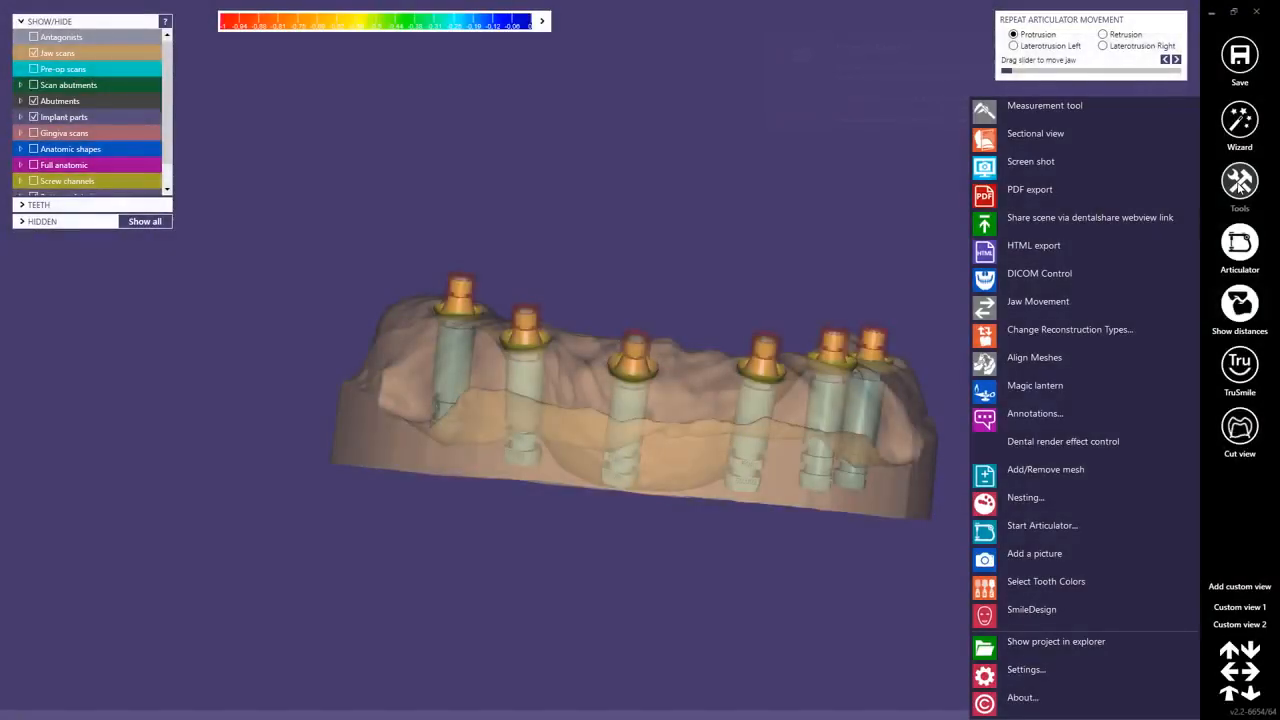
pyautogui.click(1029, 609)
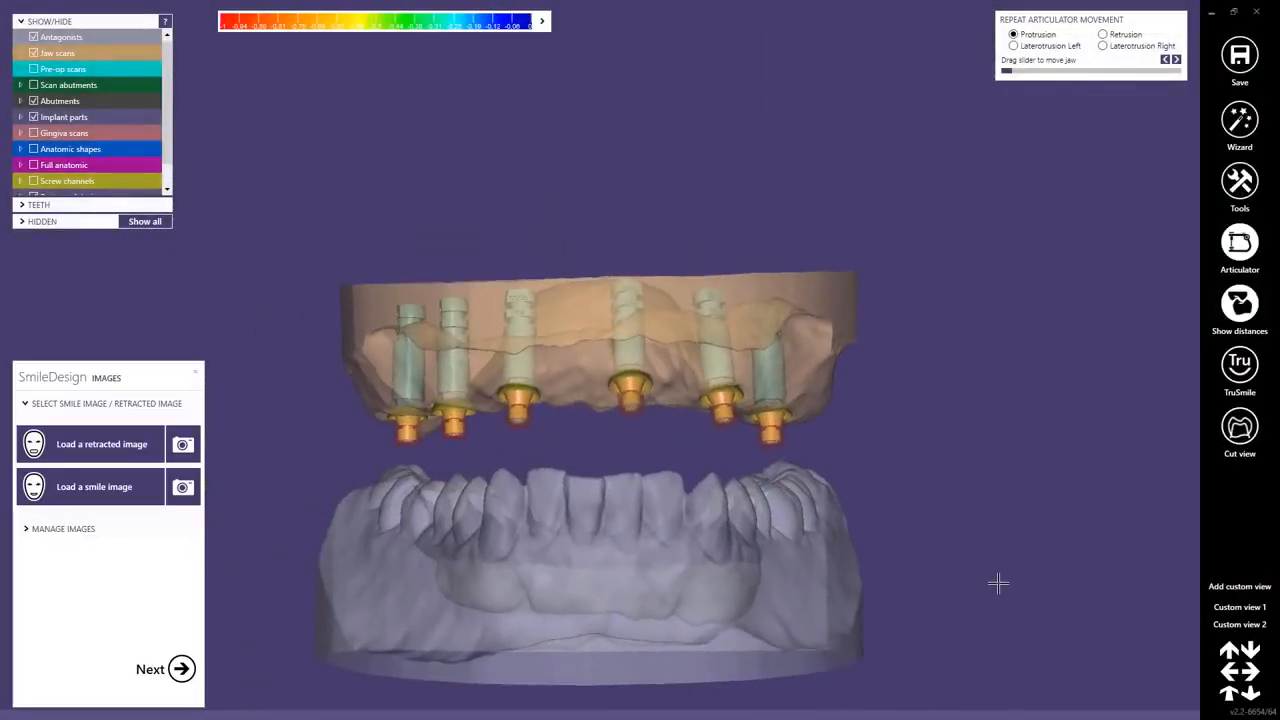
pyautogui.moveTo(597, 451); pyautogui.dragTo(631, 306, button='middle')
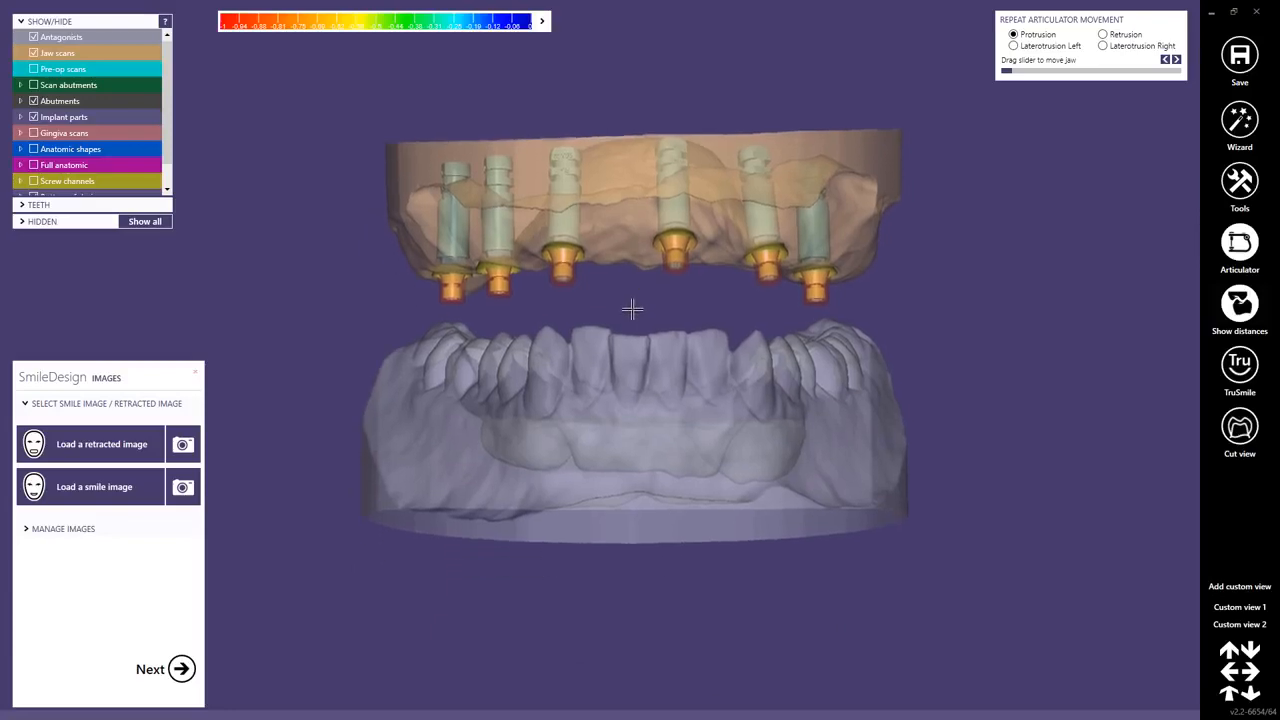
pyautogui.click(85, 447)
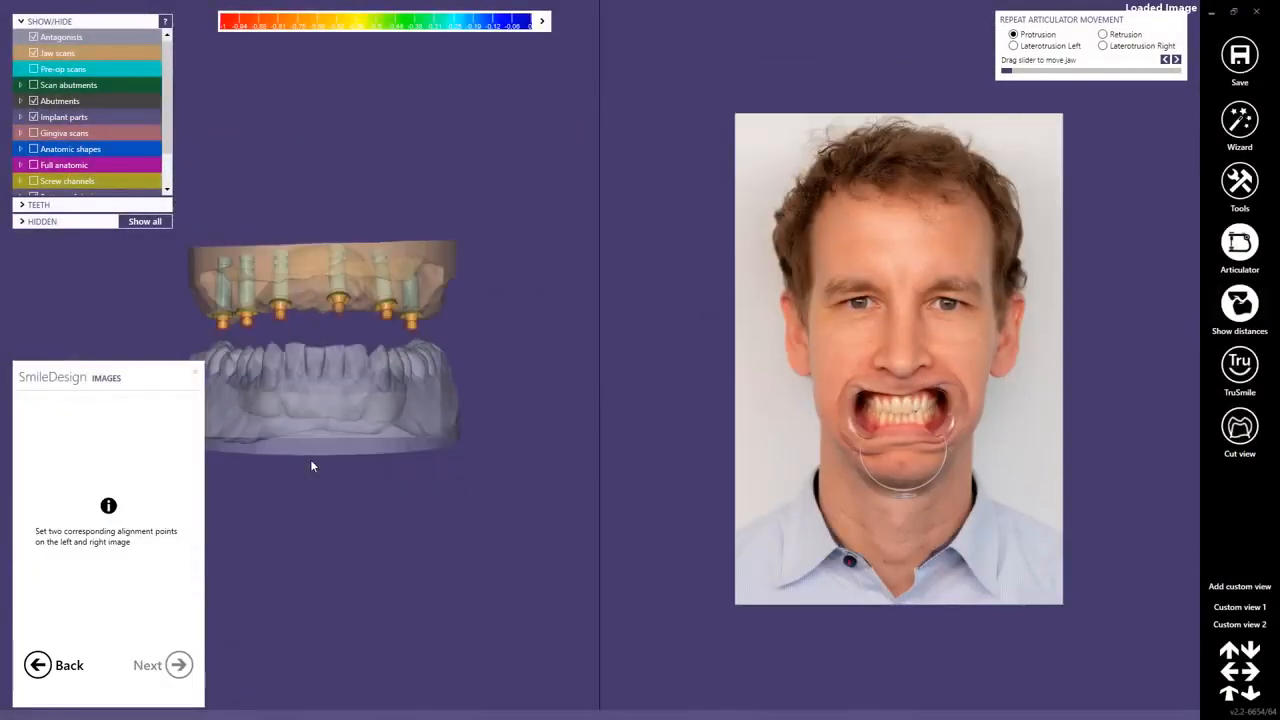
# Step: Show the pre-op scan and set the first pair of alignment points on the patient's upper right canine tip in scan and photo
pyautogui.scroll(2, 267, 304)
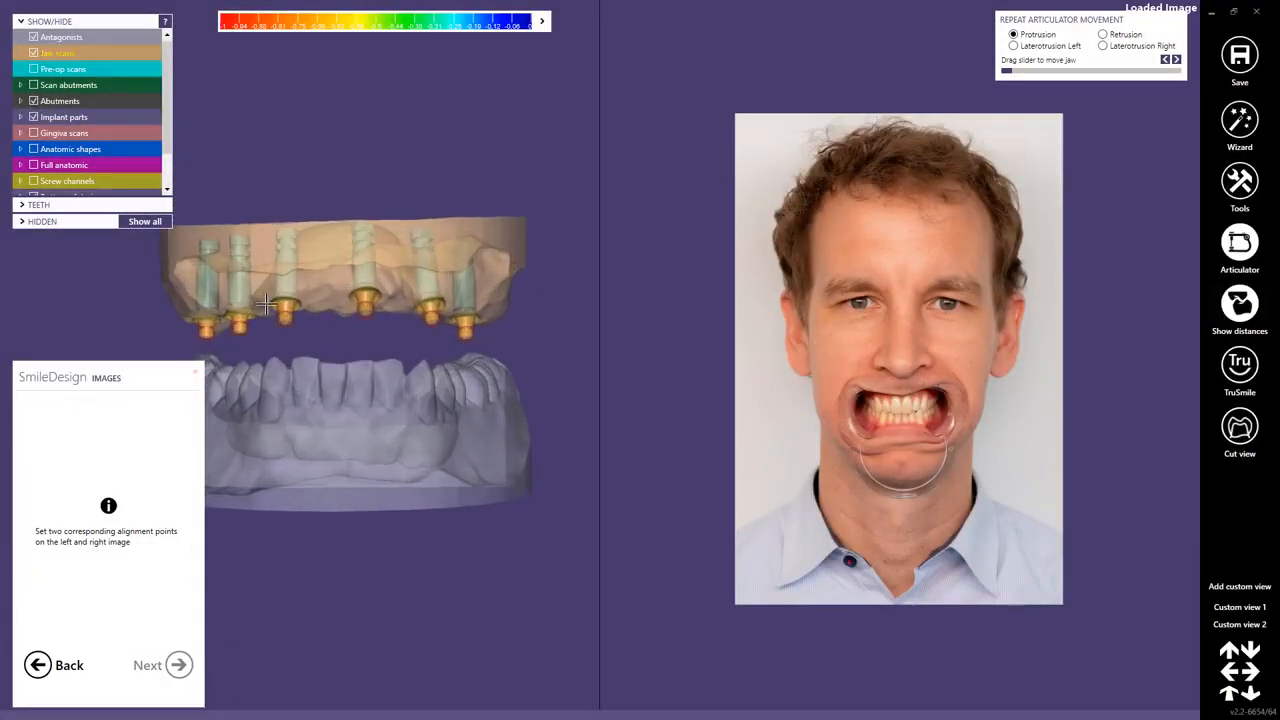
pyautogui.scroll(1, 270, 291)
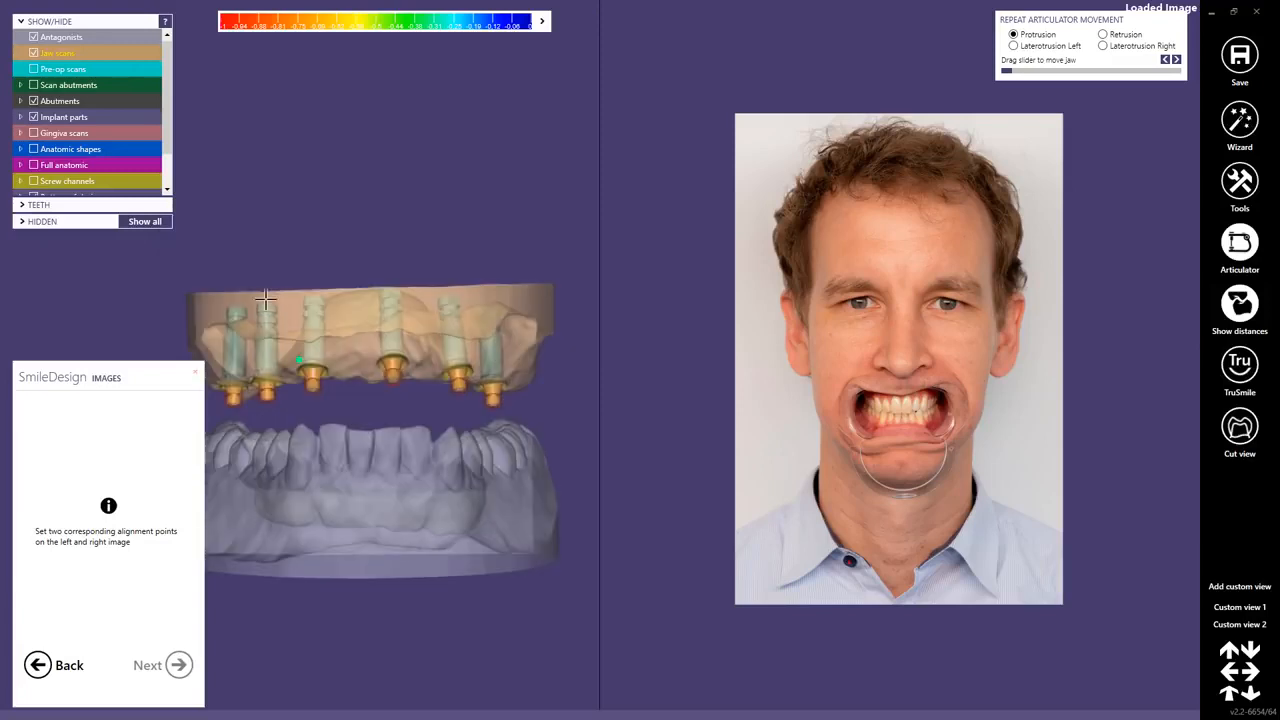
pyautogui.click(34, 69)
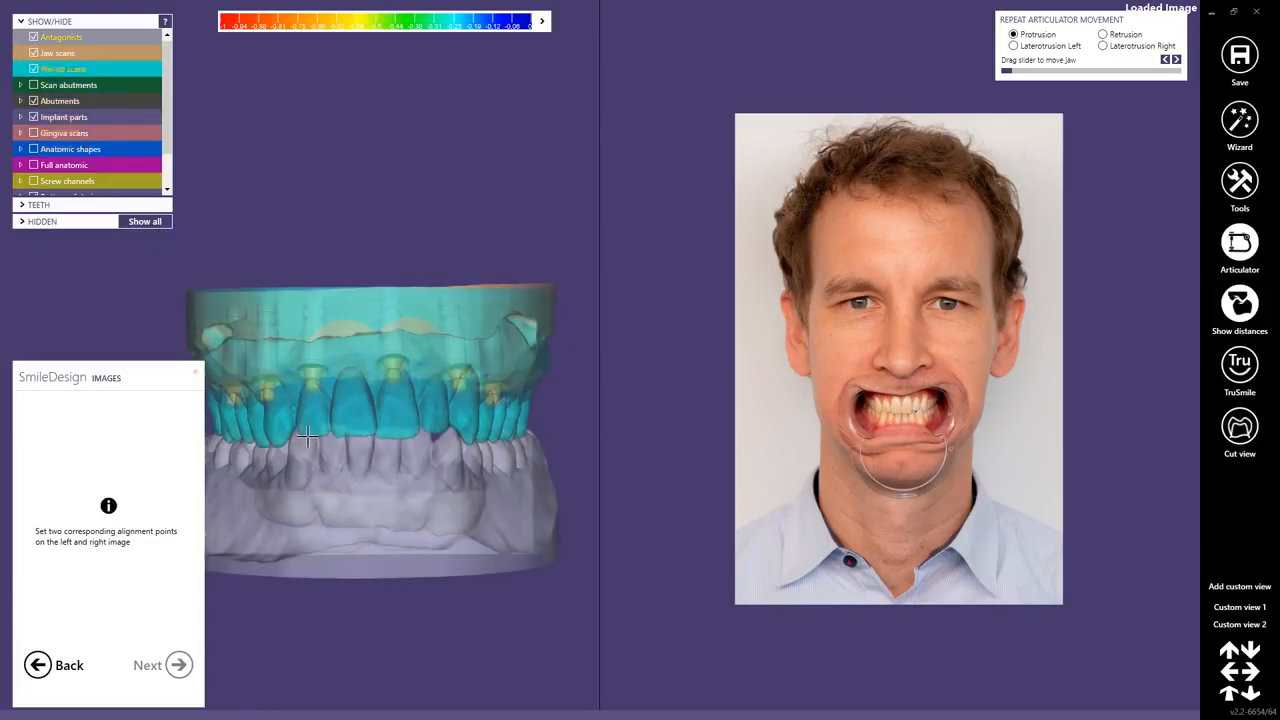
pyautogui.scroll(5, 307, 434)
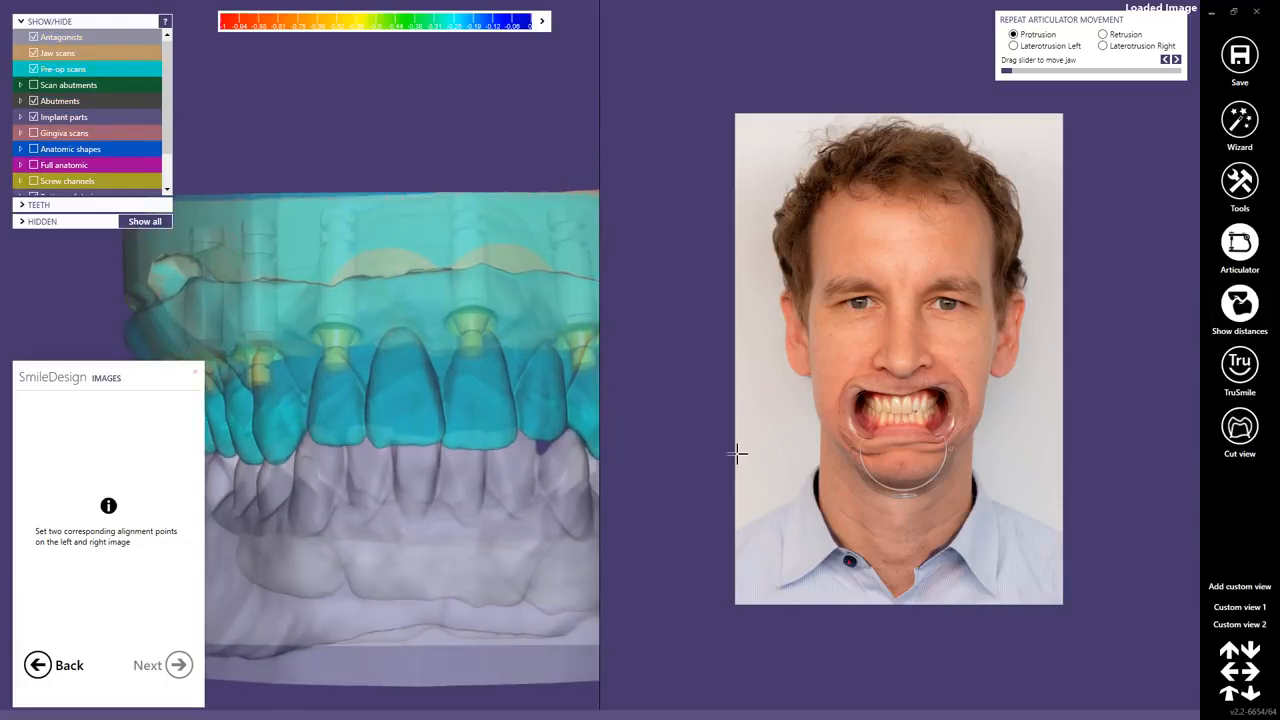
pyautogui.scroll(3, 889, 410)
pyautogui.scroll(5, 977, 373)
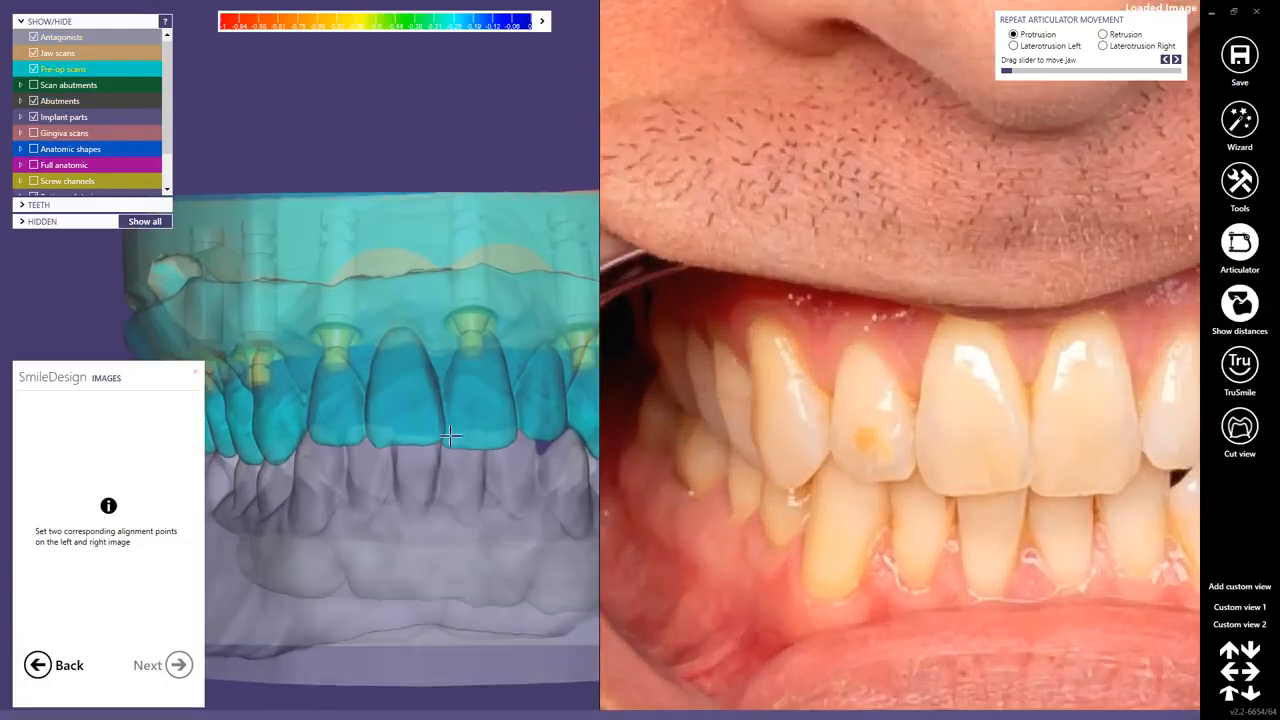
pyautogui.click(275, 459)
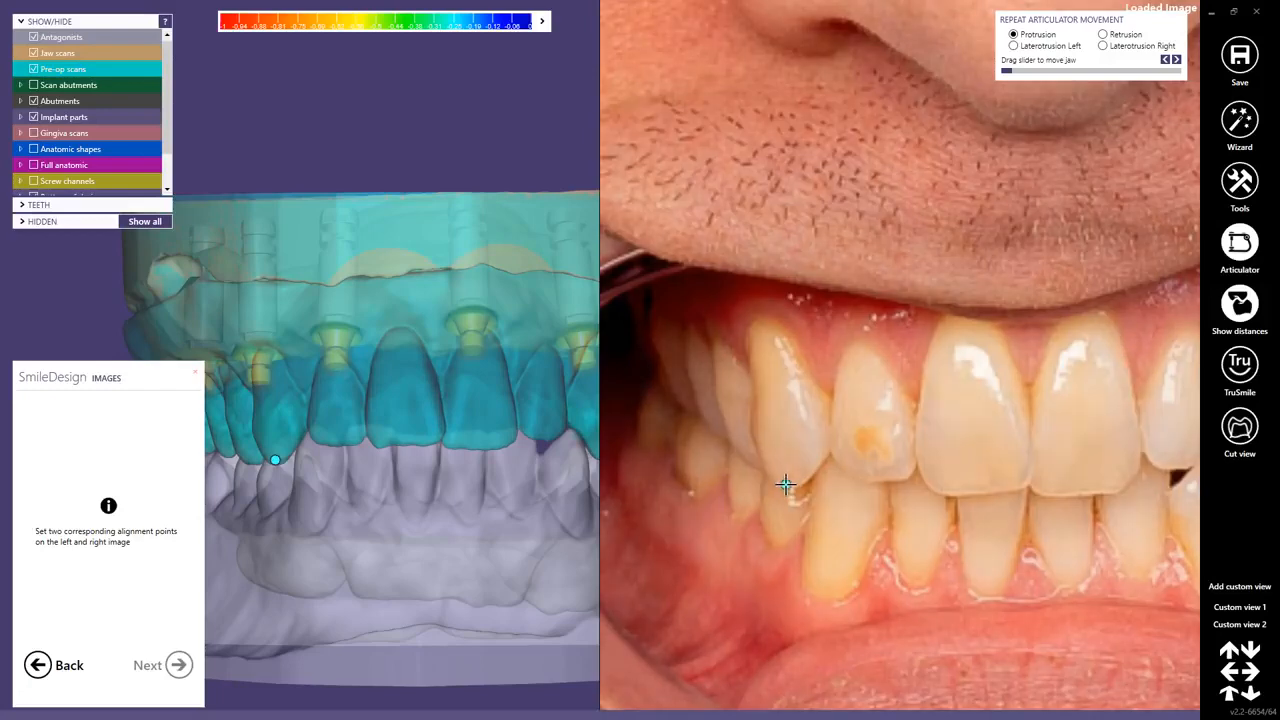
pyautogui.click(786, 485)
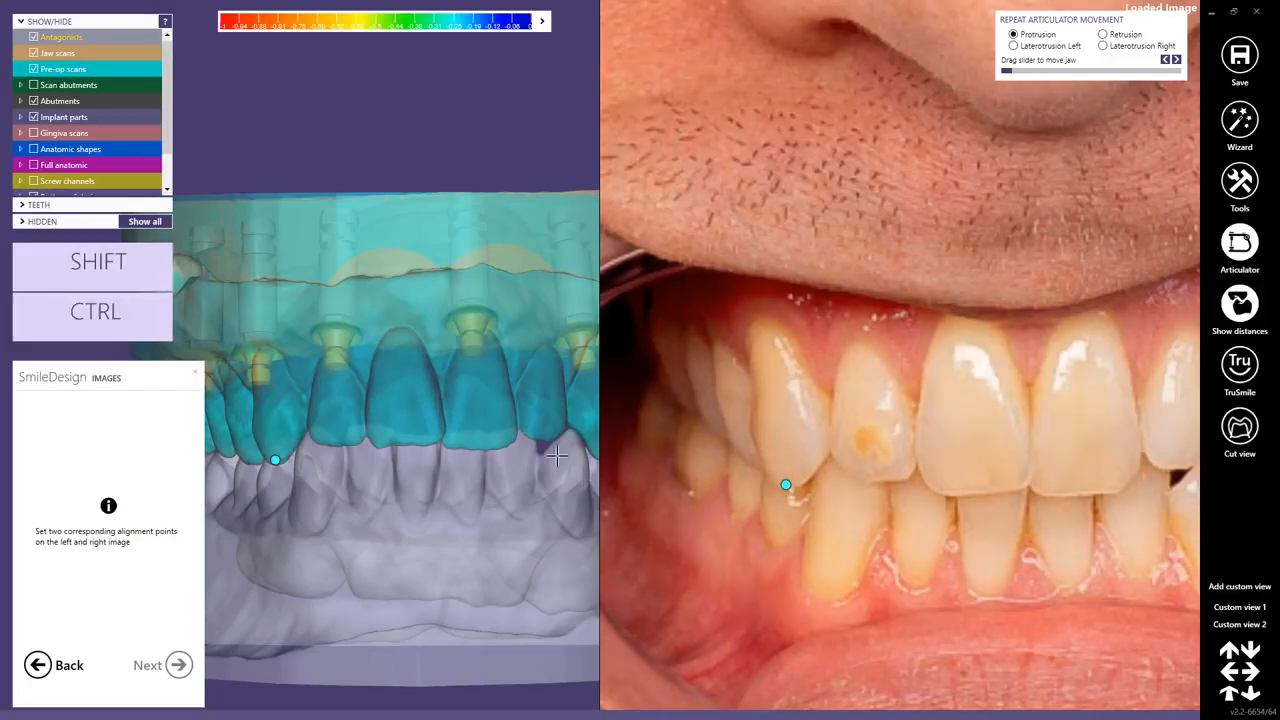
# Step: Set the second pair of alignment points on the patient's upper left canine tip in the photo and the scan
pyautogui.scroll(-3, 990, 410)
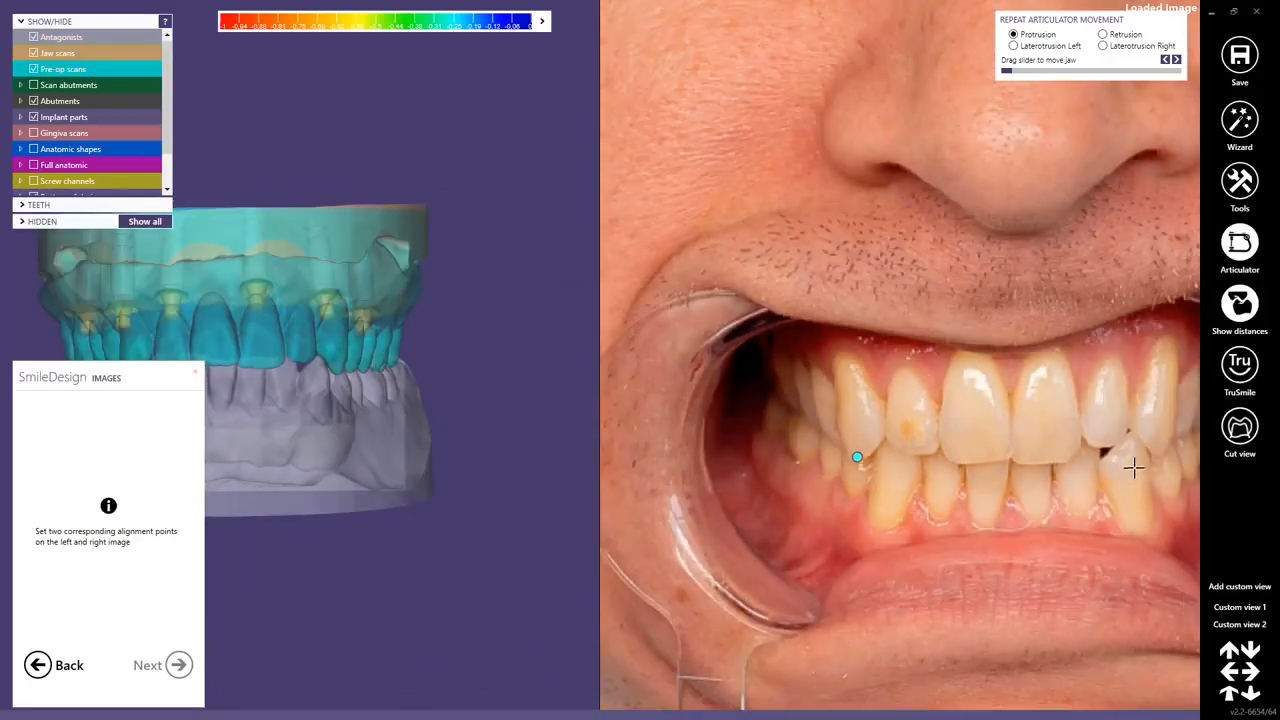
pyautogui.moveTo(1135, 467); pyautogui.dragTo(888, 370, button='middle')
pyautogui.scroll(3, 915, 393)
pyautogui.scroll(4, 975, 376)
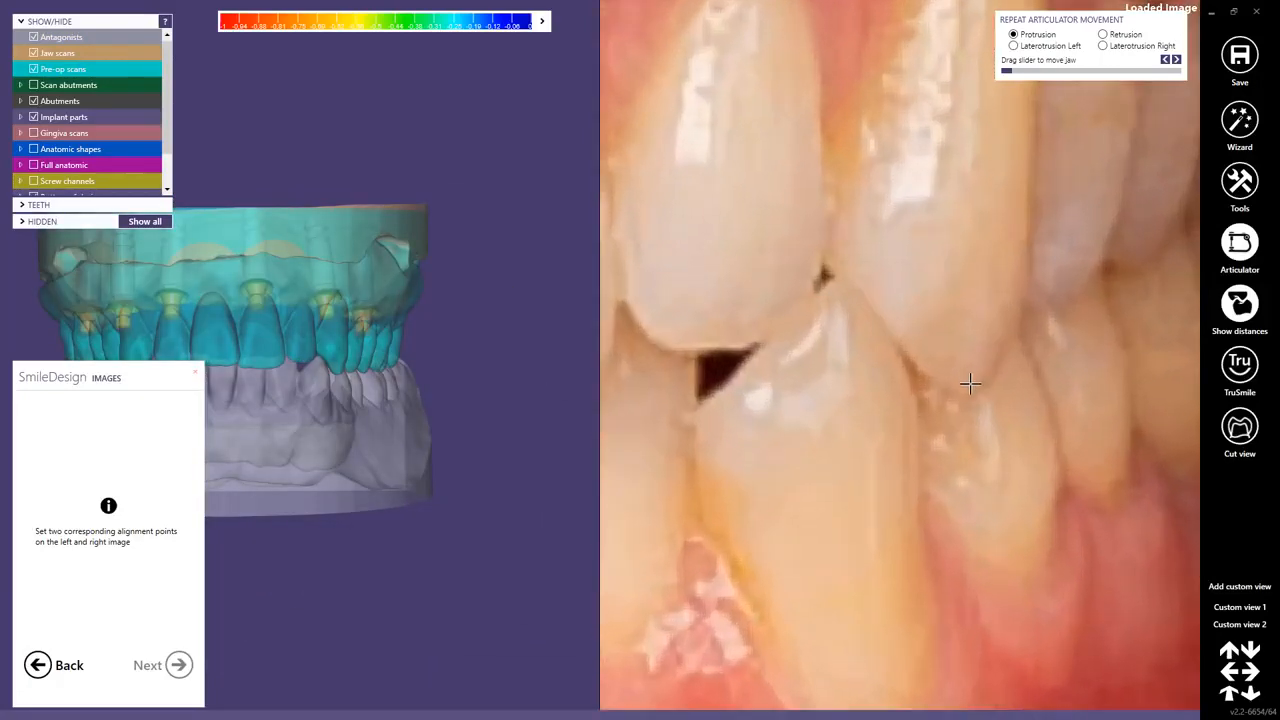
pyautogui.click(970, 384)
pyautogui.scroll(3, 352, 371)
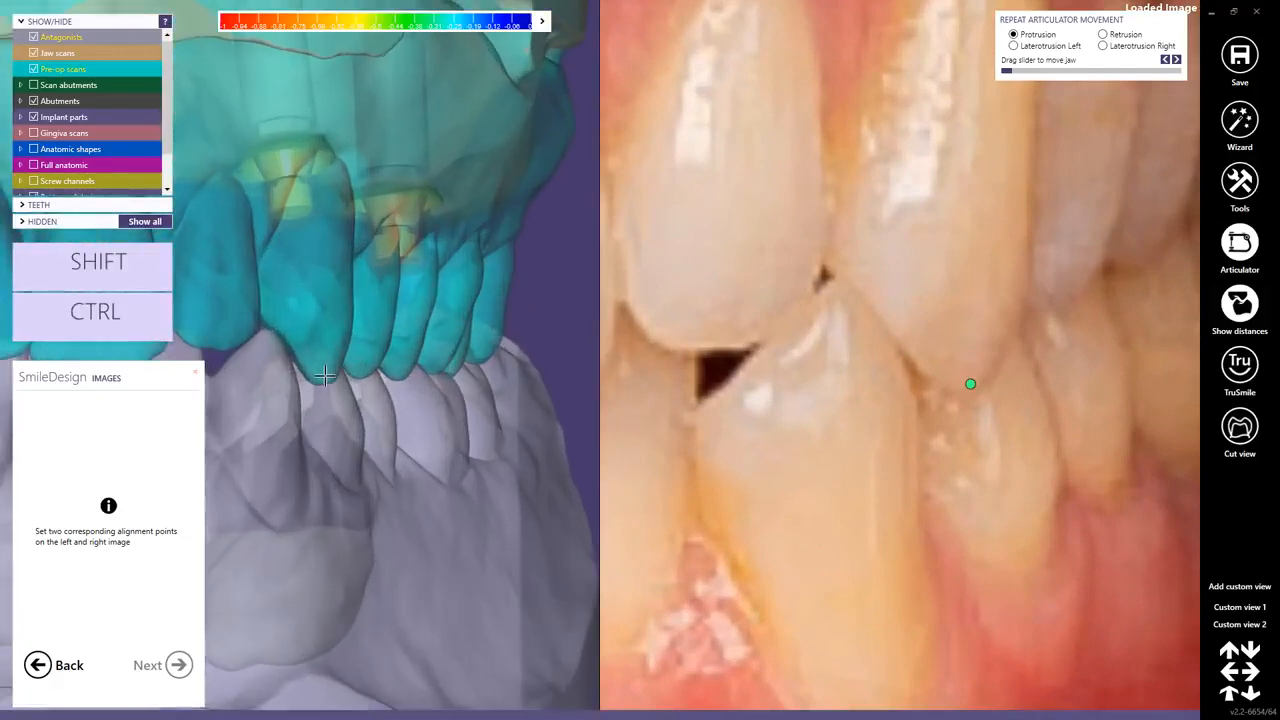
pyautogui.click(329, 370)
# Step: Check both alignment point pairs and proceed to the overlay of the photo on the scans
pyautogui.scroll(-3, 329, 370)
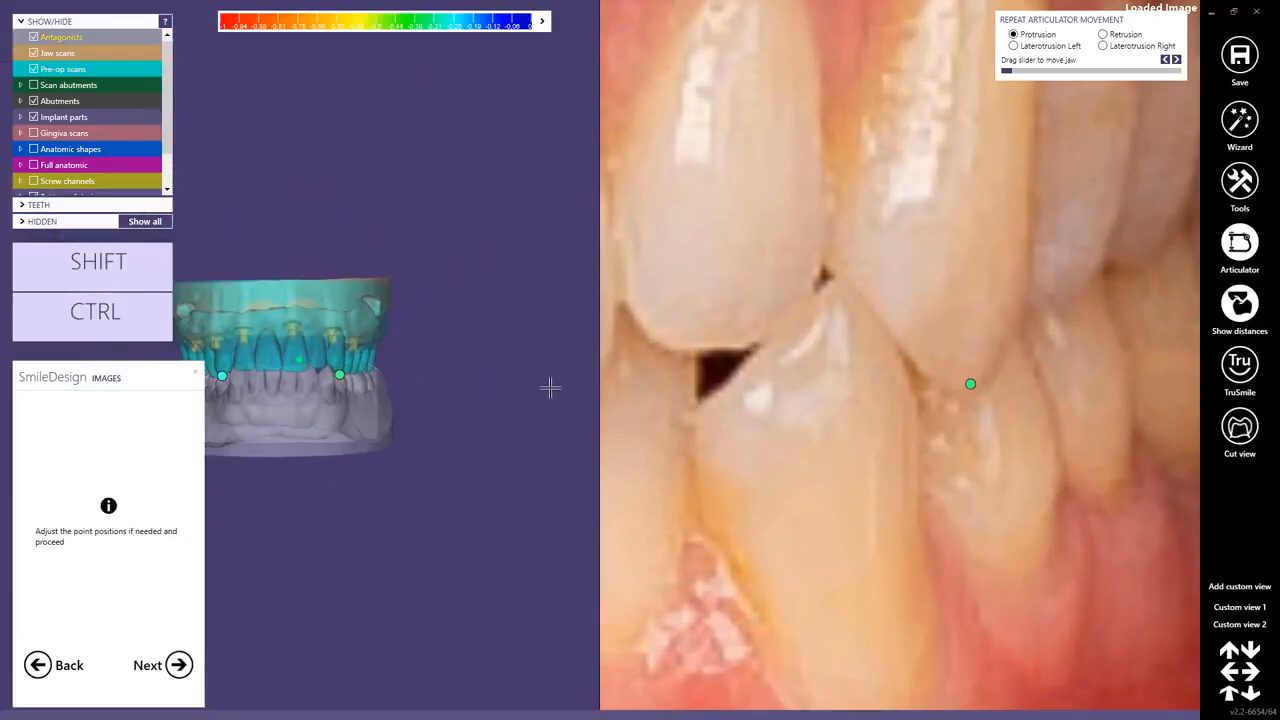
pyautogui.scroll(-4, 846, 363)
pyautogui.scroll(-2, 778, 372)
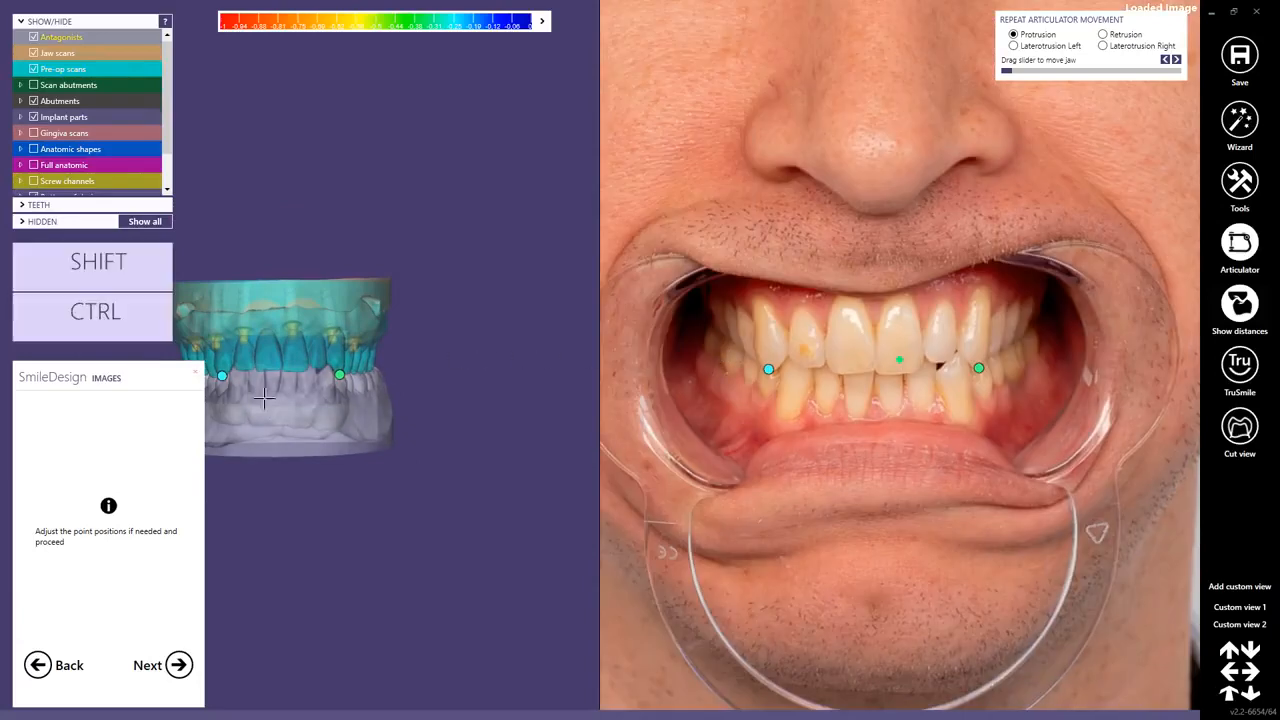
pyautogui.click(178, 665)
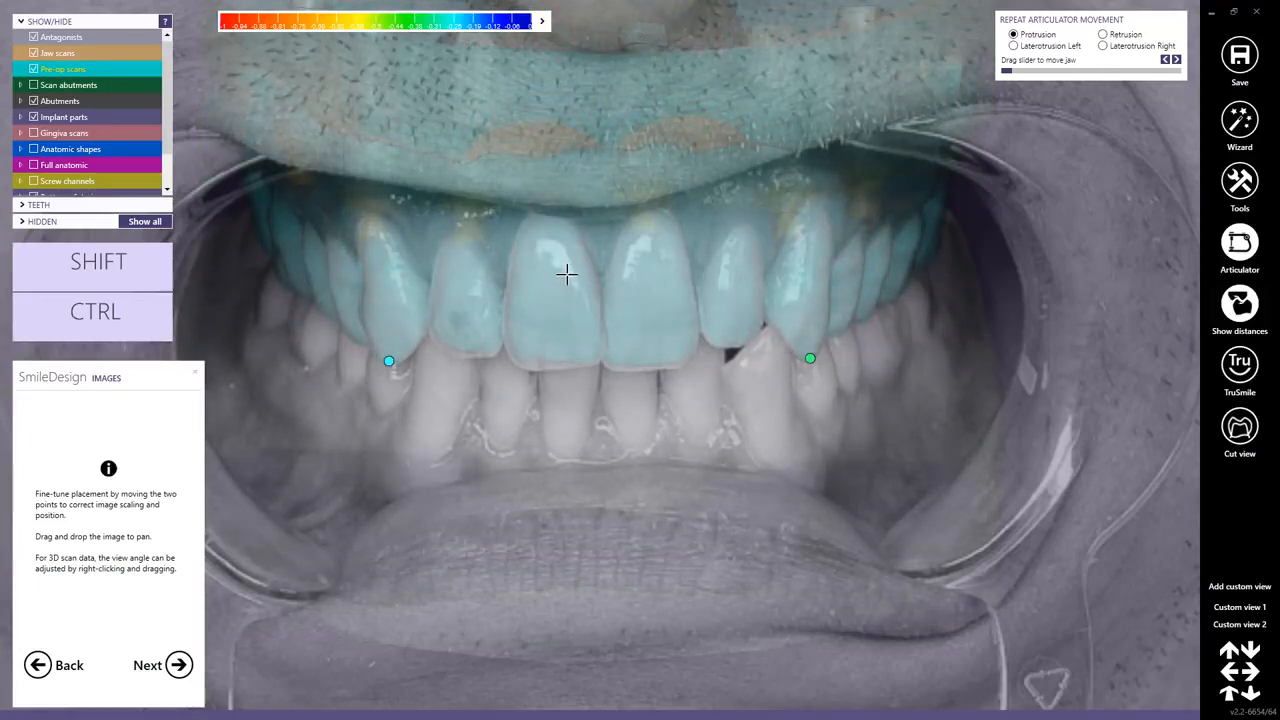
# Step: Fine-tune the retracted photo's overlay by nudging both canine alignment points onto the tooth tips, and accept the alignment
pyautogui.moveTo(389, 361); pyautogui.dragTo(388, 357)
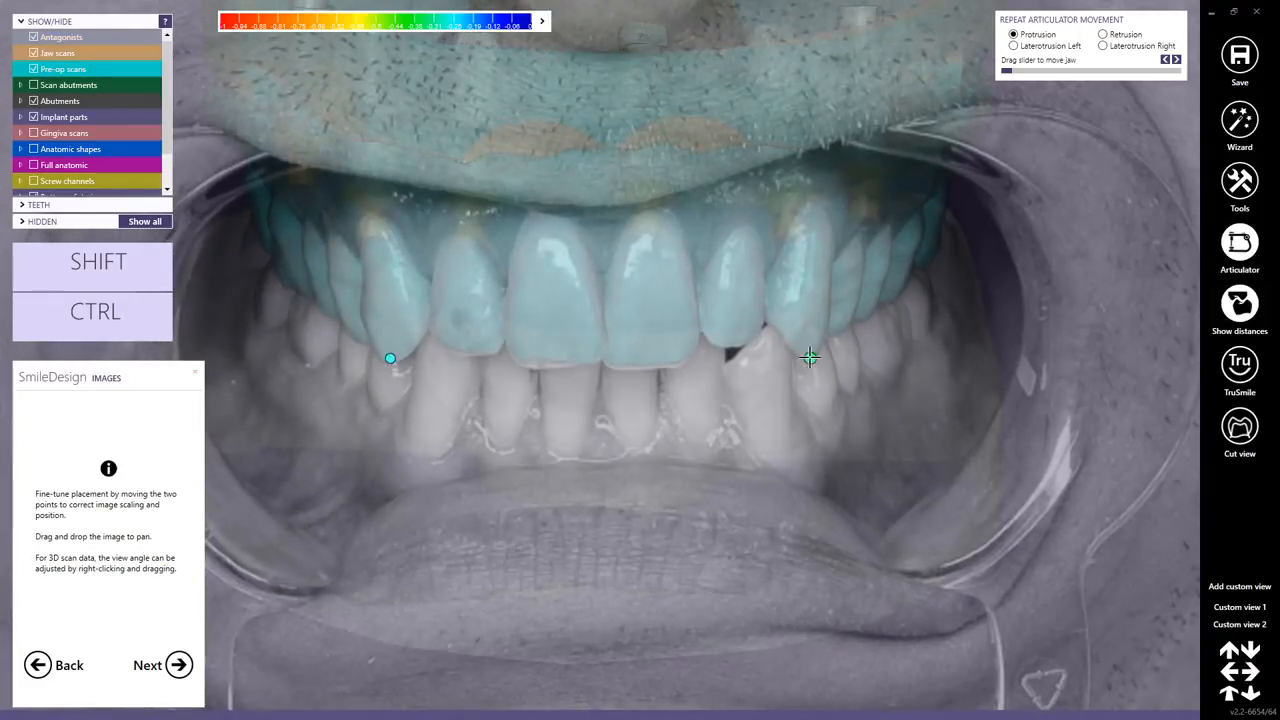
pyautogui.moveTo(810, 357); pyautogui.dragTo(807, 356)
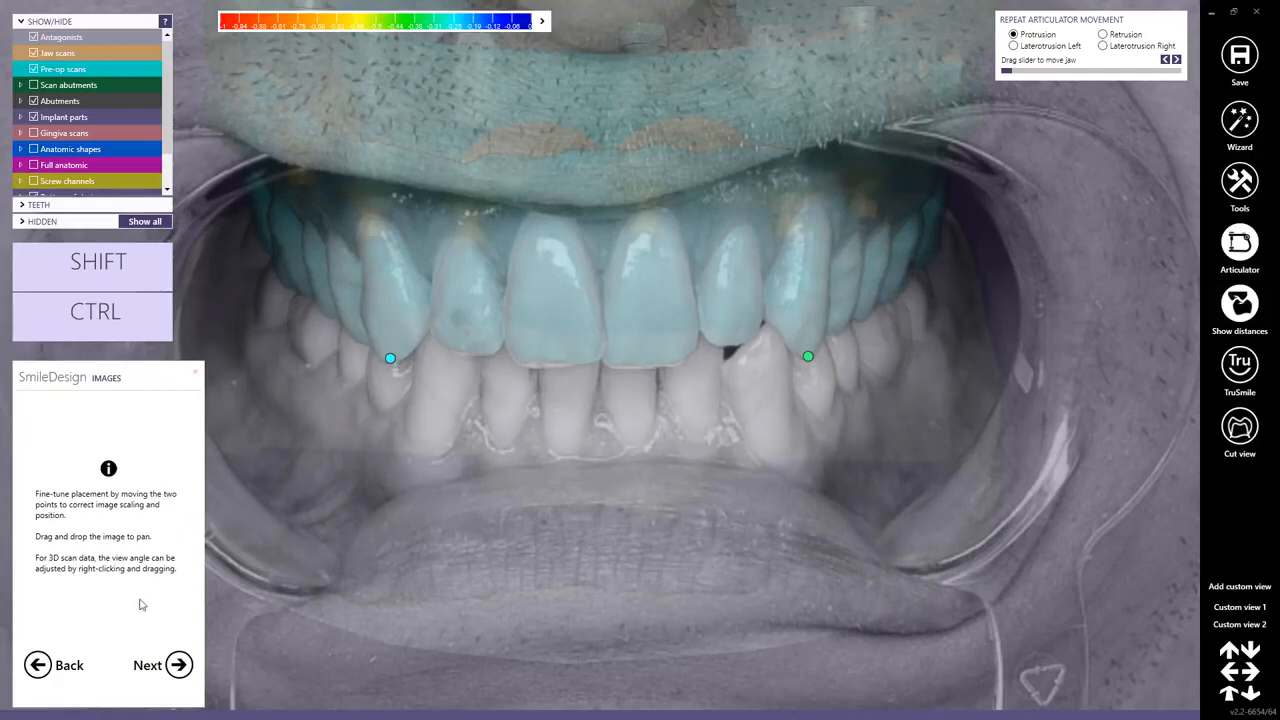
pyautogui.click(178, 666)
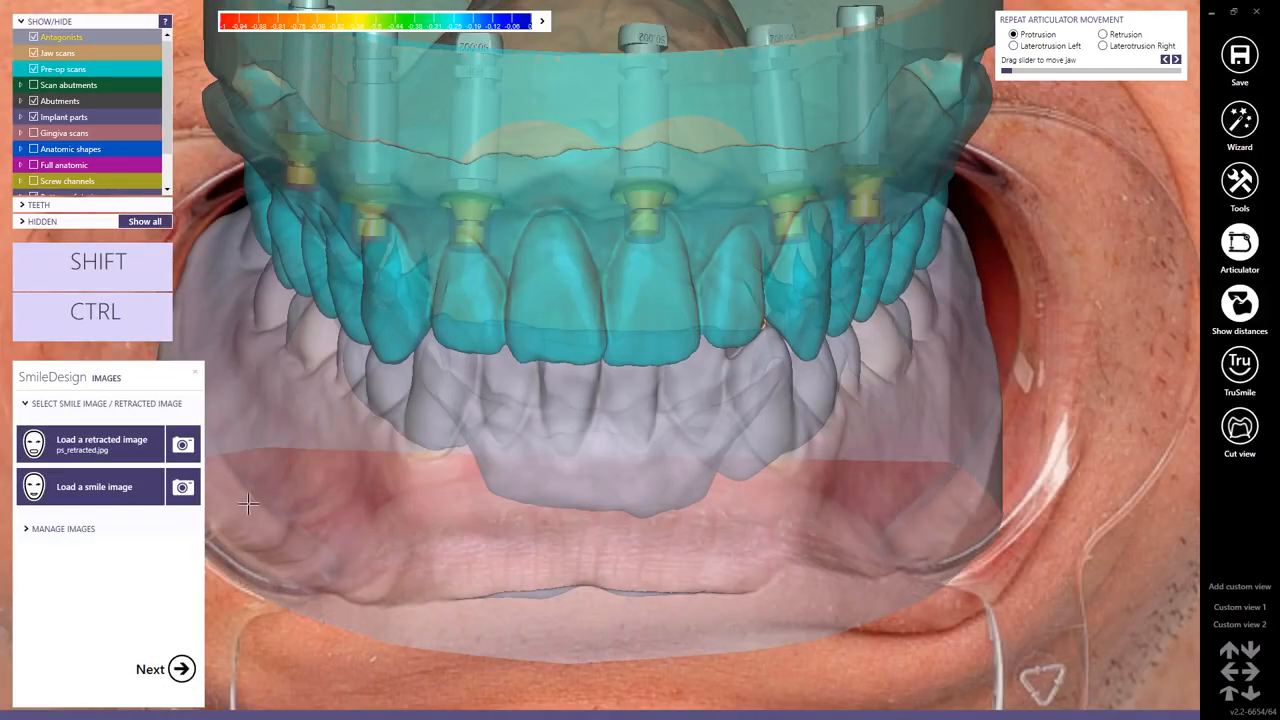
# Step: Load the smile image ps_smile.jpg and hide the pre-op scans so the teeth in the retracted photo are exposed
pyautogui.click(101, 487)
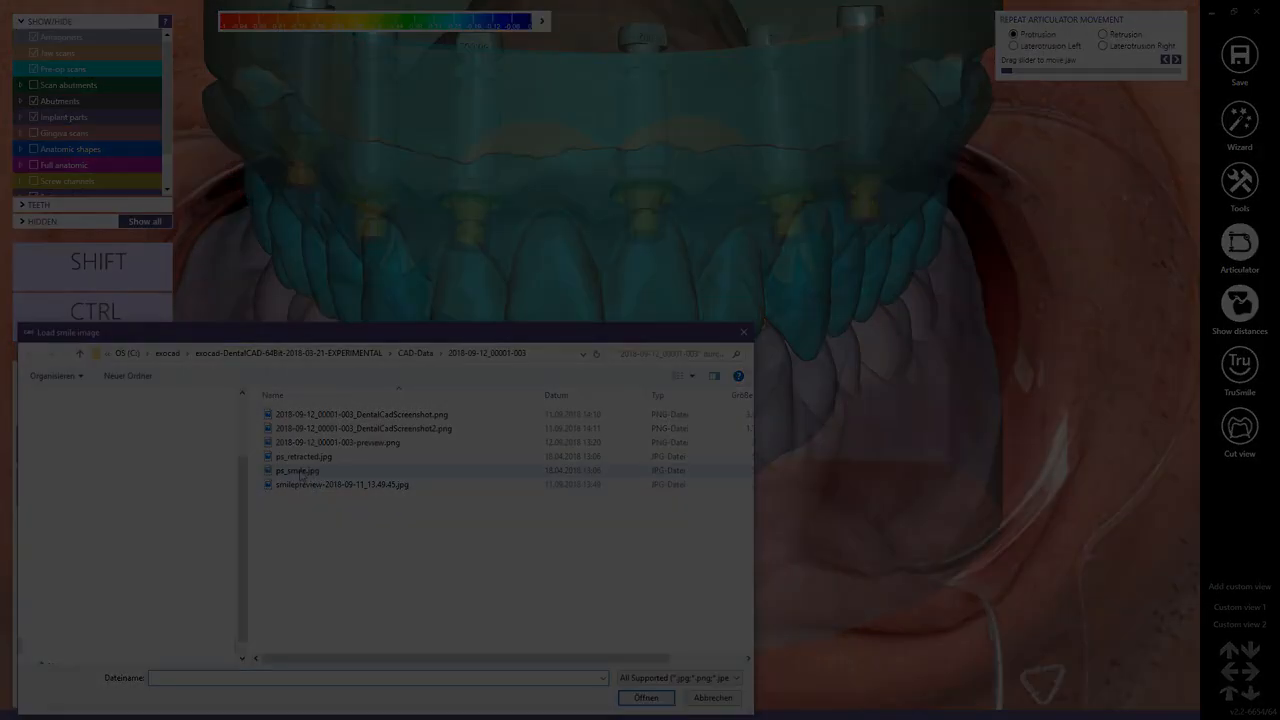
pyautogui.click(297, 471)
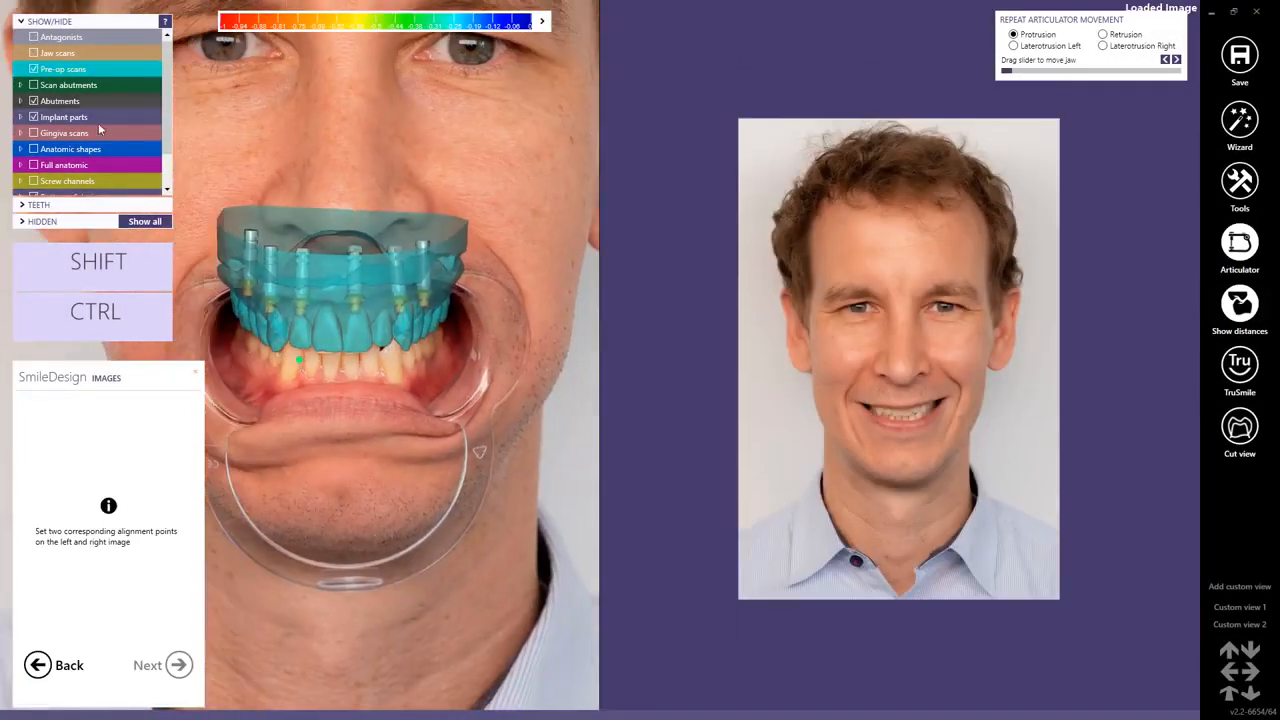
pyautogui.click(37, 71)
# Step: Set the first pair of alignment points on the patient's upper right canine tip in the retracted and smile photos
pyautogui.scroll(3, 280, 310)
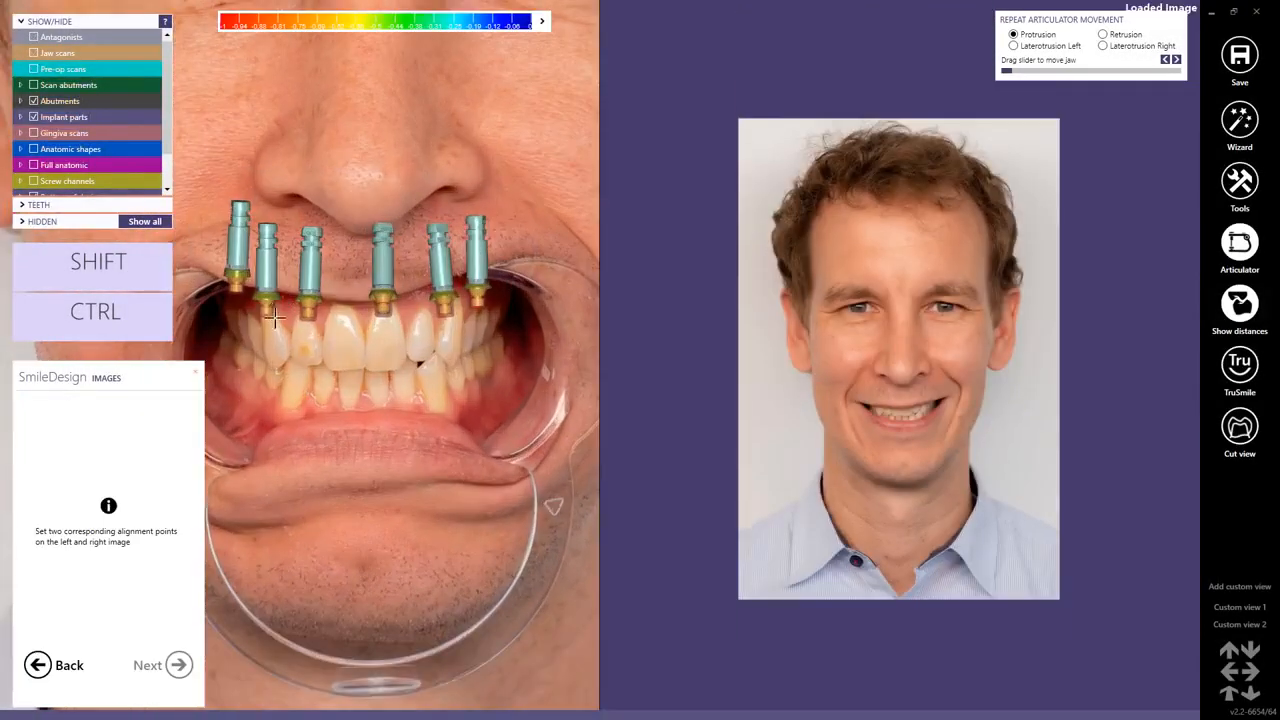
pyautogui.scroll(3, 848, 384)
pyautogui.scroll(5, 924, 407)
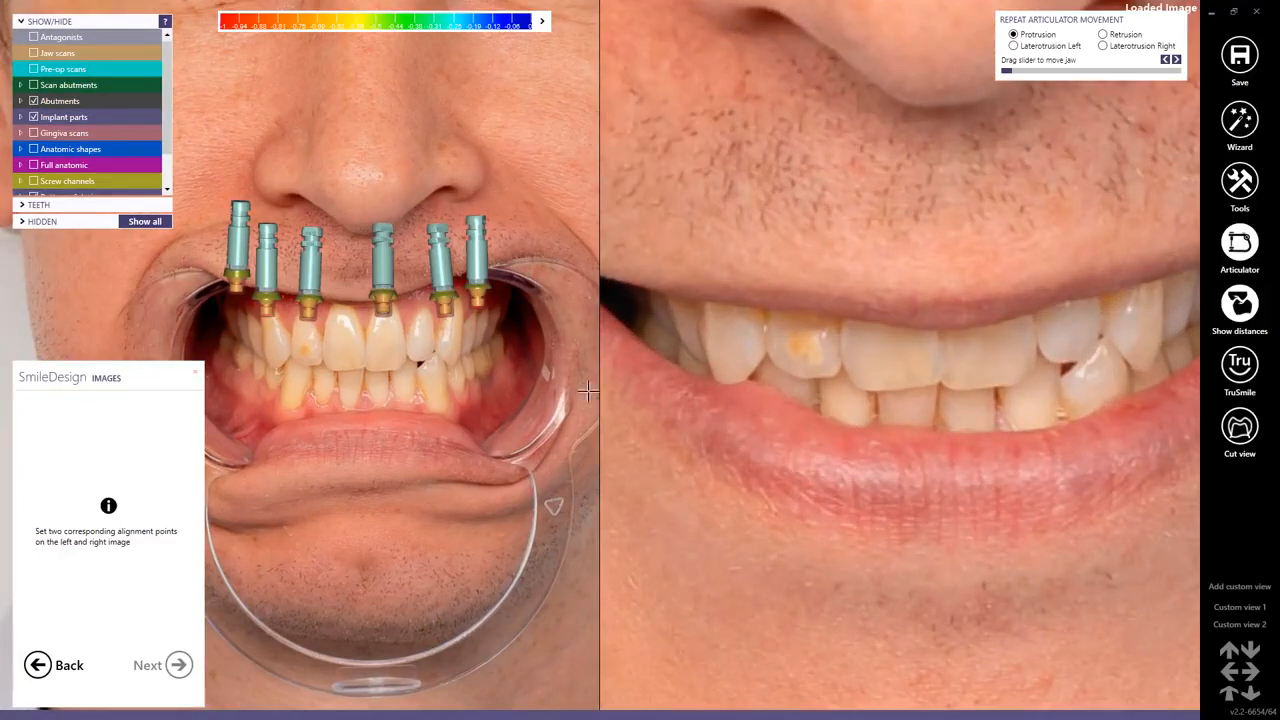
pyautogui.scroll(3, 295, 348)
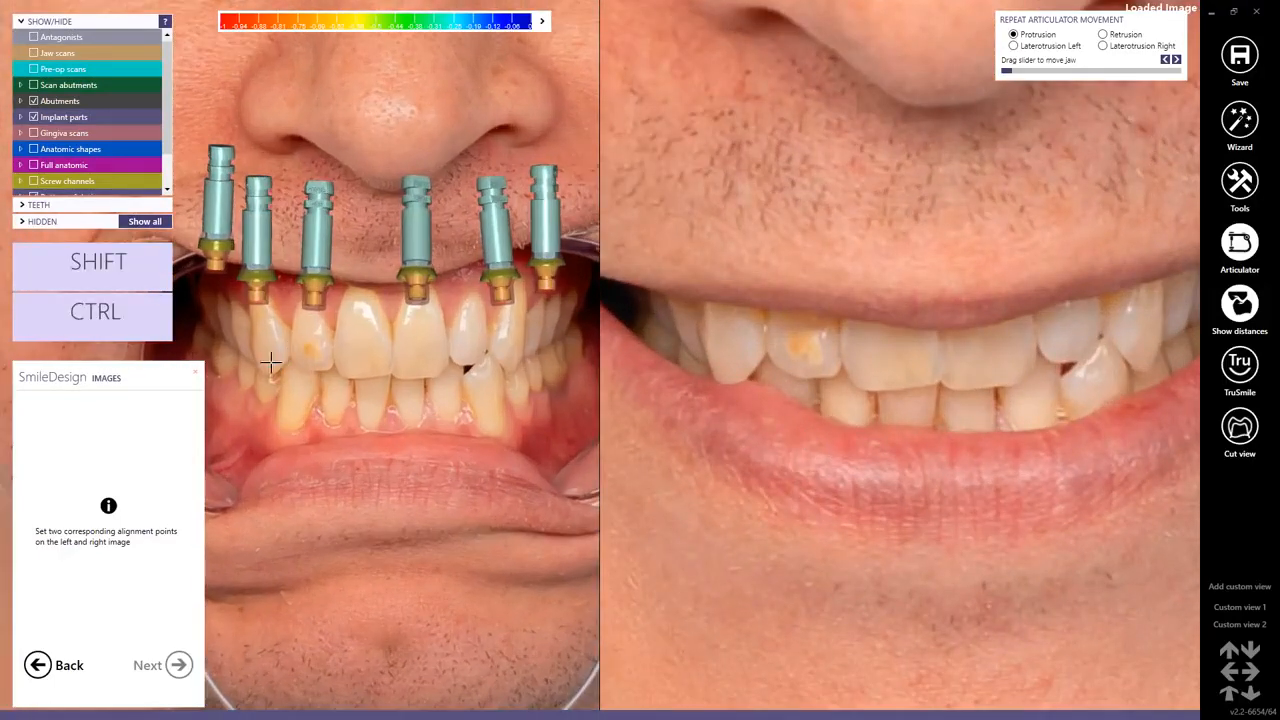
pyautogui.click(268, 370)
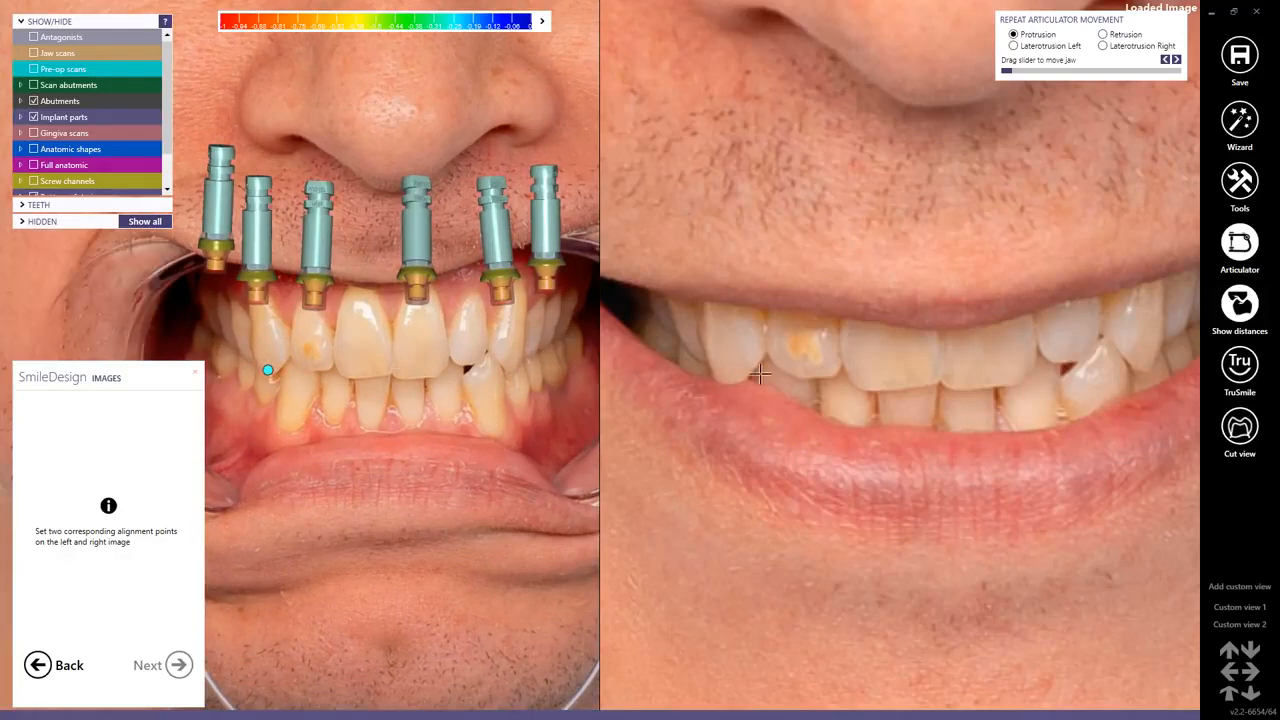
pyautogui.click(727, 377)
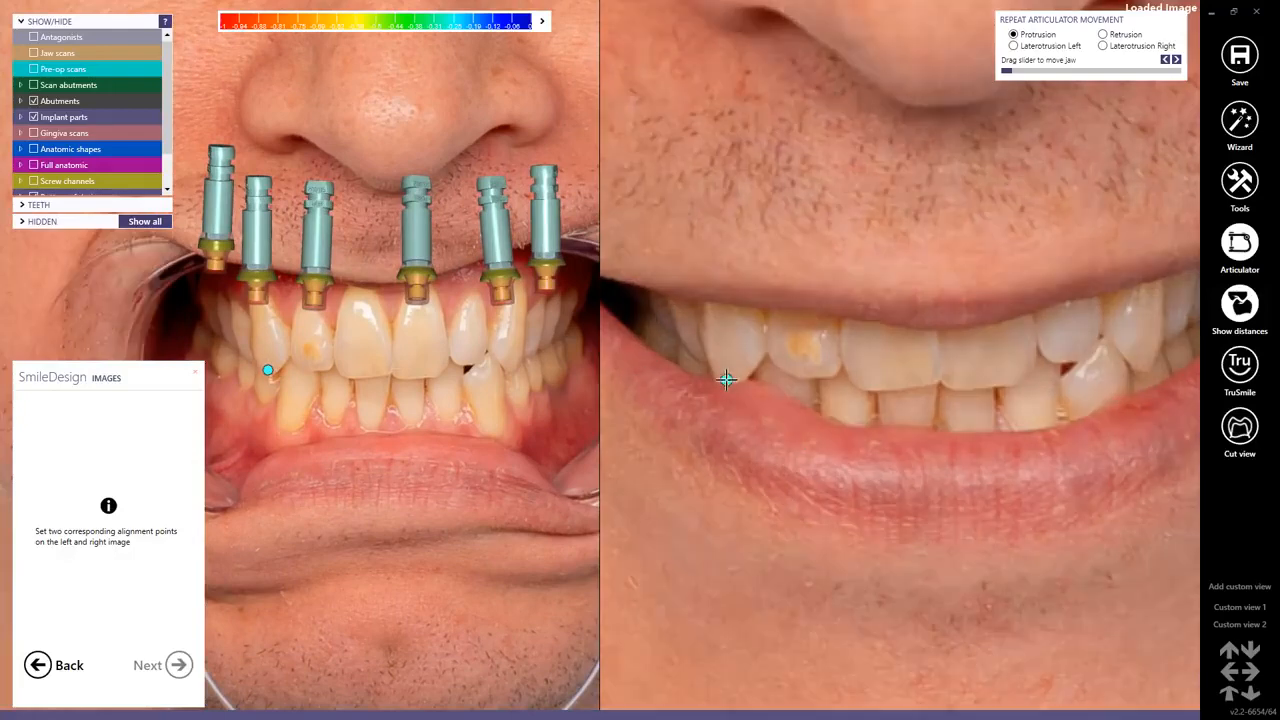
# Step: Set the second alignment pair on the upper left canine tip in both photos, fine-tune it in the overlay and accept the alignment
pyautogui.click(512, 368)
pyautogui.click(1143, 364)
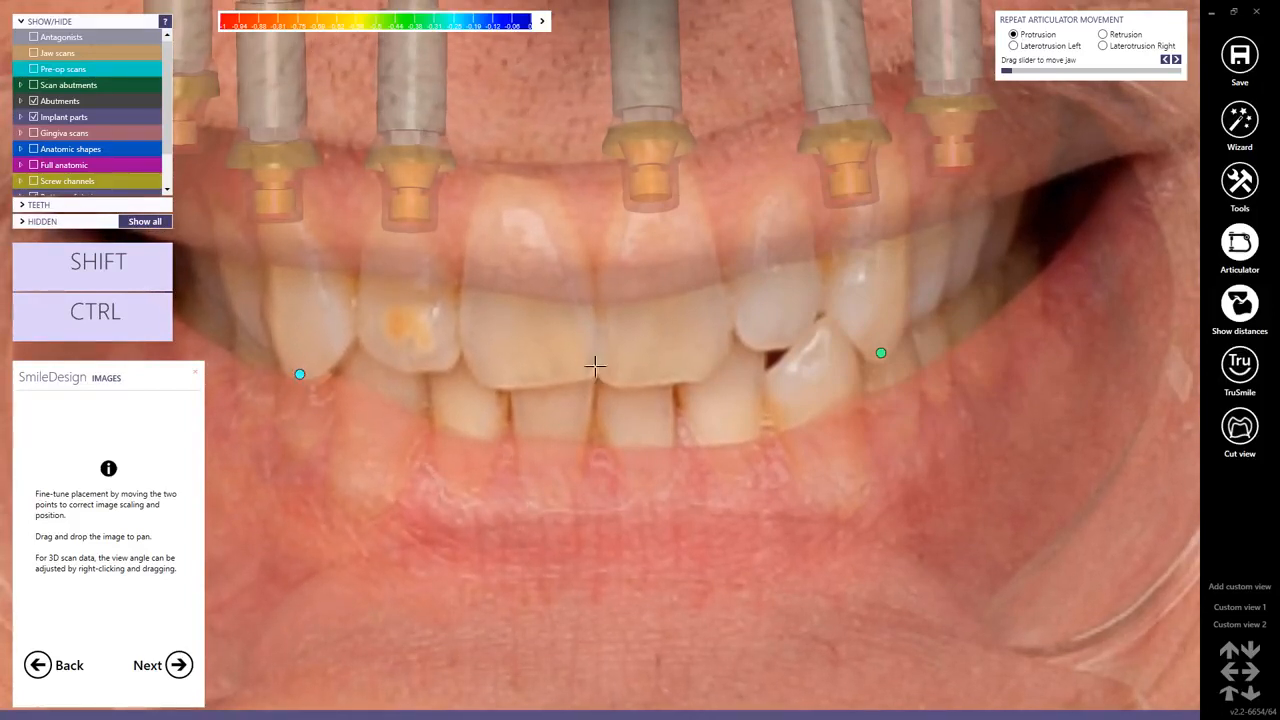
pyautogui.moveTo(880, 352); pyautogui.dragTo(875, 352)
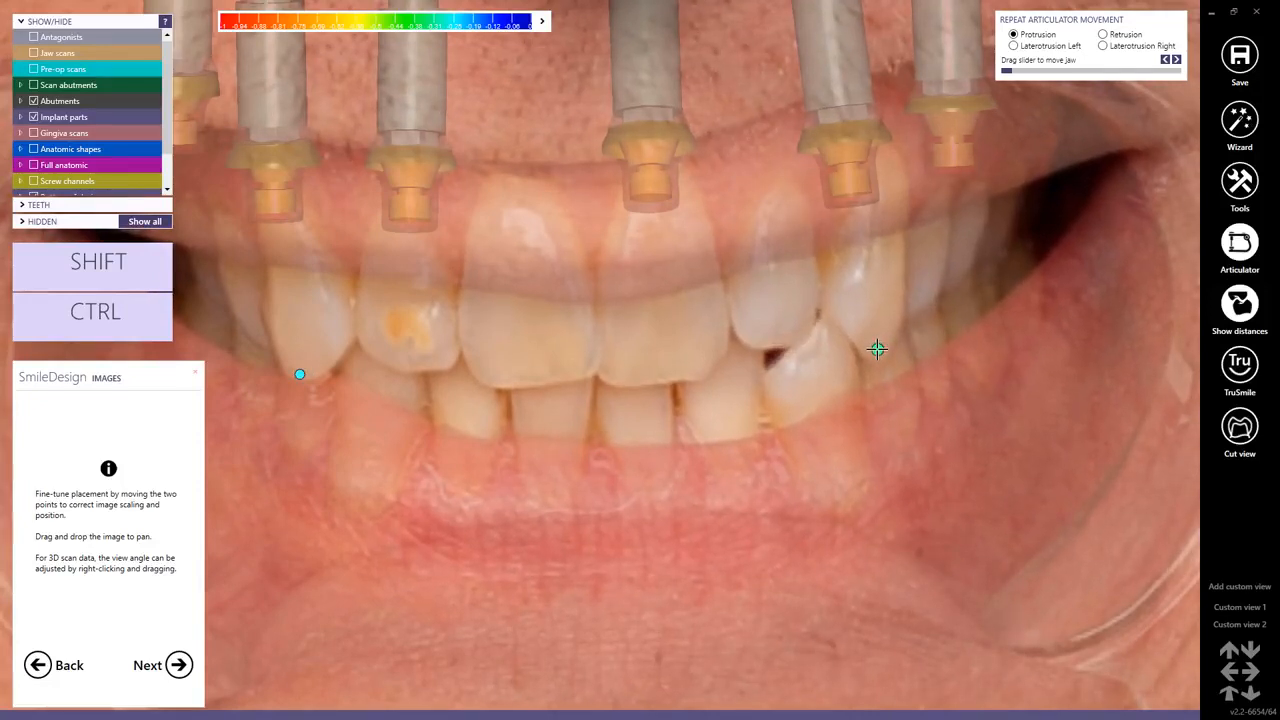
pyautogui.click(179, 664)
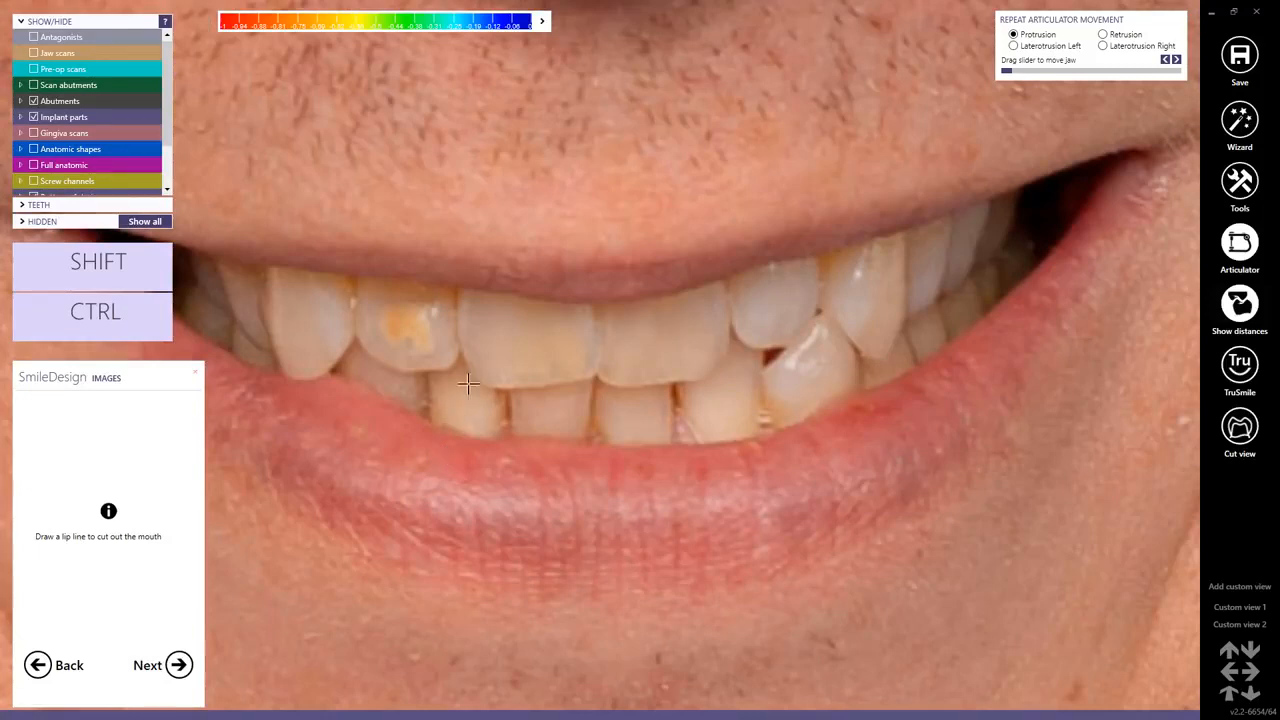
# Step: Draw a closed lip line along the inner edges of both lips in the smile photo to cut out the mouth, and accept it
pyautogui.scroll(-2, 468, 383)
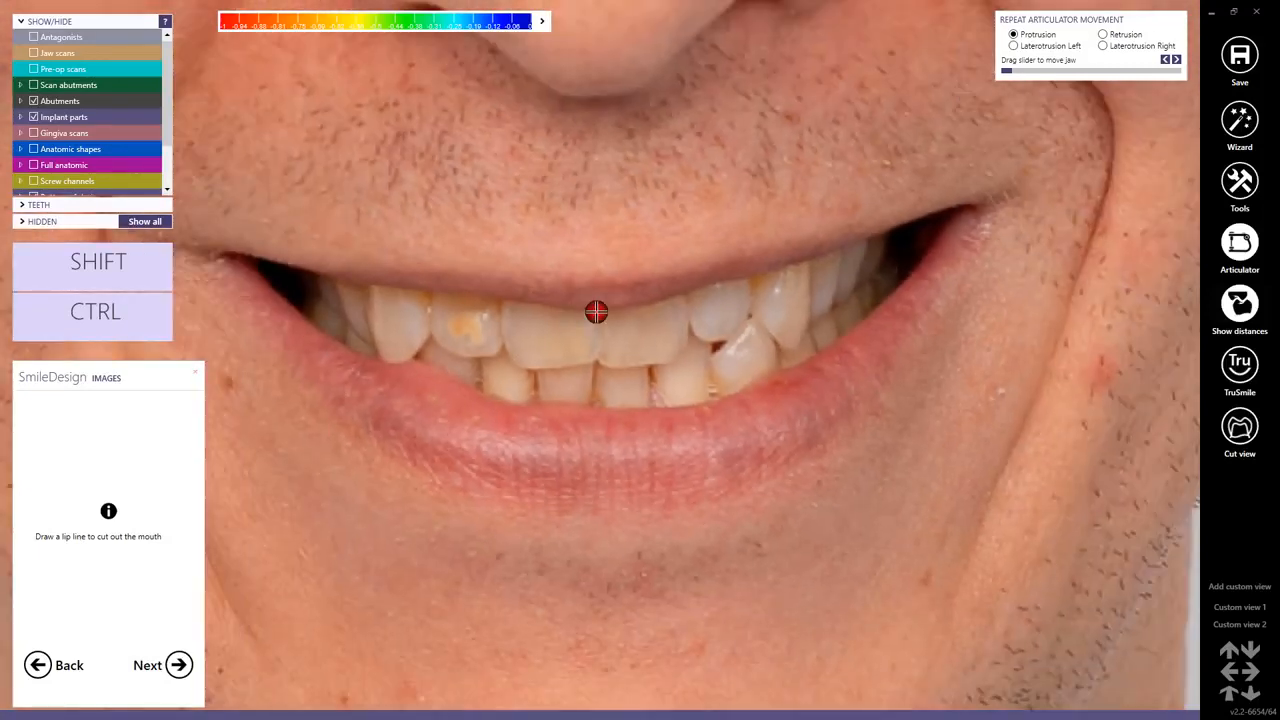
pyautogui.click(596, 312)
pyautogui.click(671, 298)
pyautogui.click(758, 277)
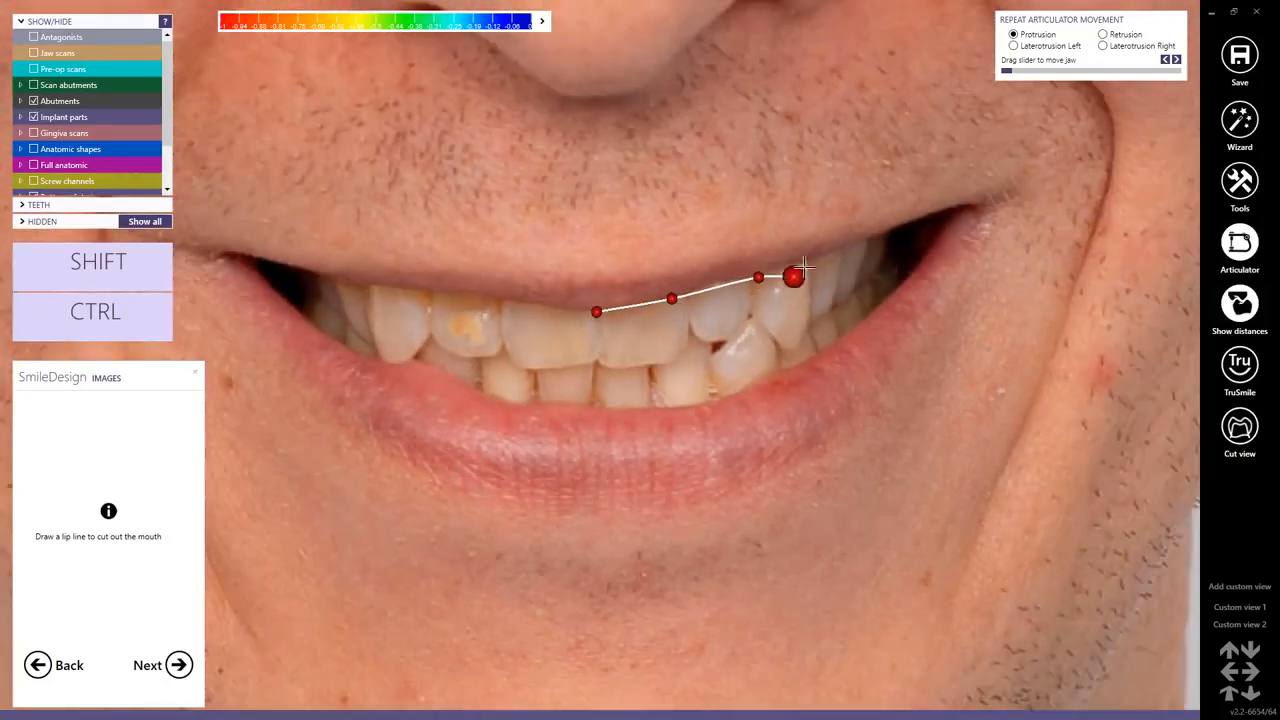
pyautogui.click(837, 249)
pyautogui.click(918, 219)
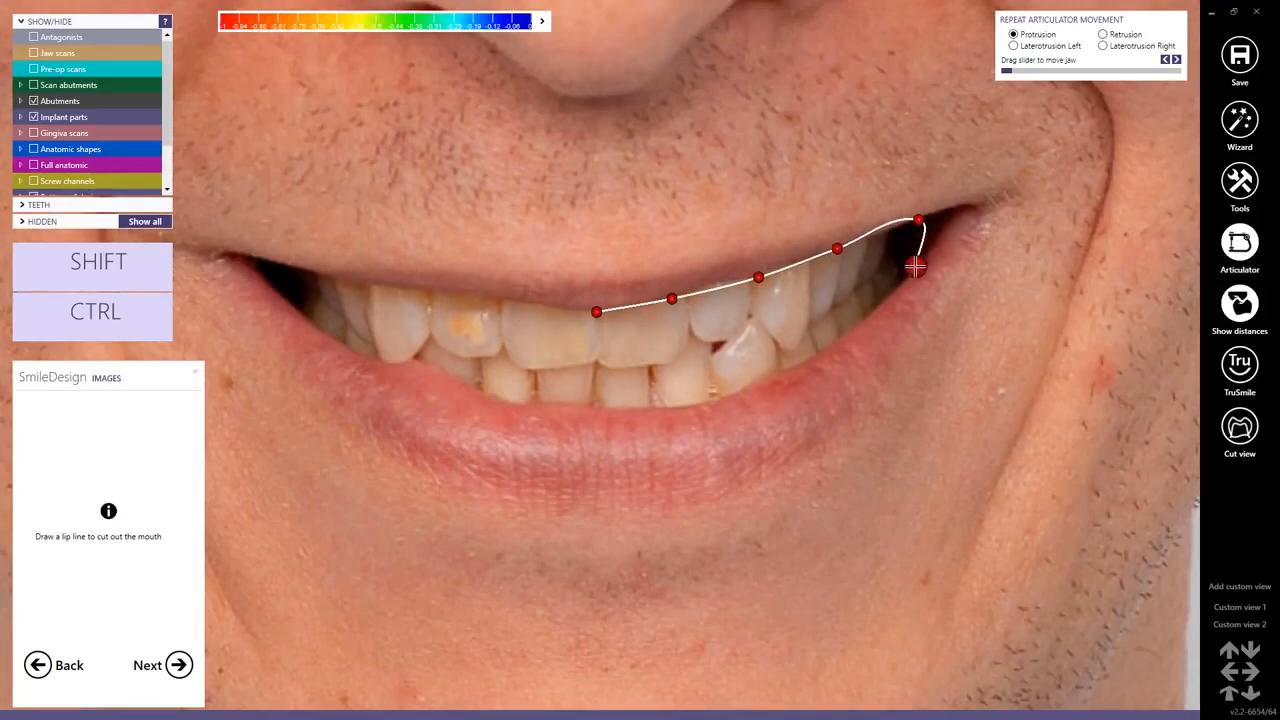
pyautogui.click(916, 267)
pyautogui.click(869, 318)
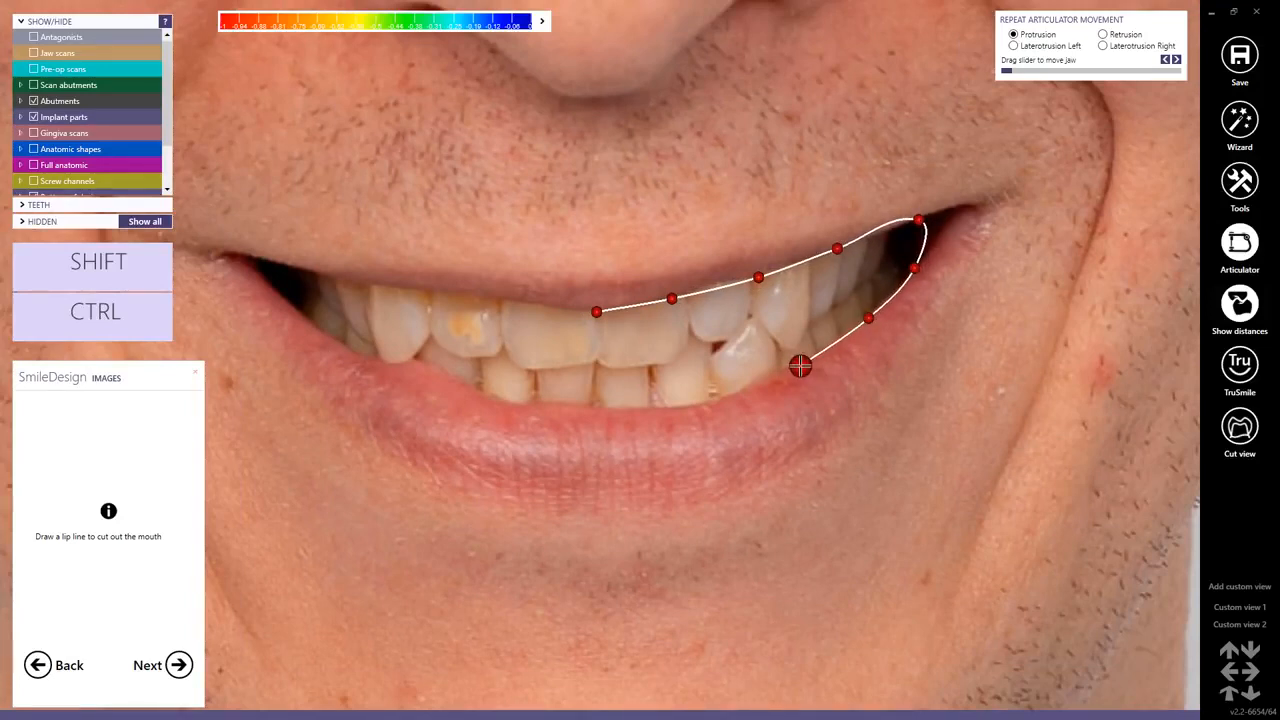
pyautogui.click(800, 366)
pyautogui.click(708, 404)
pyautogui.click(599, 411)
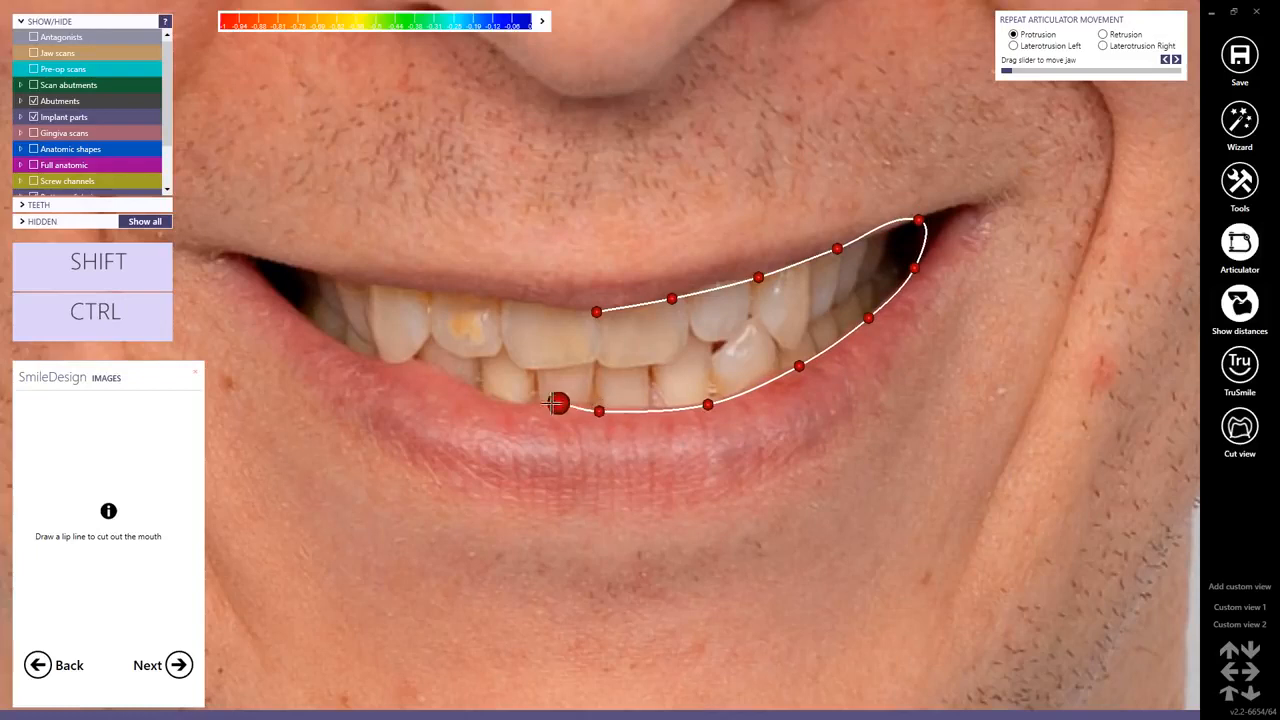
pyautogui.click(501, 405)
pyautogui.click(431, 380)
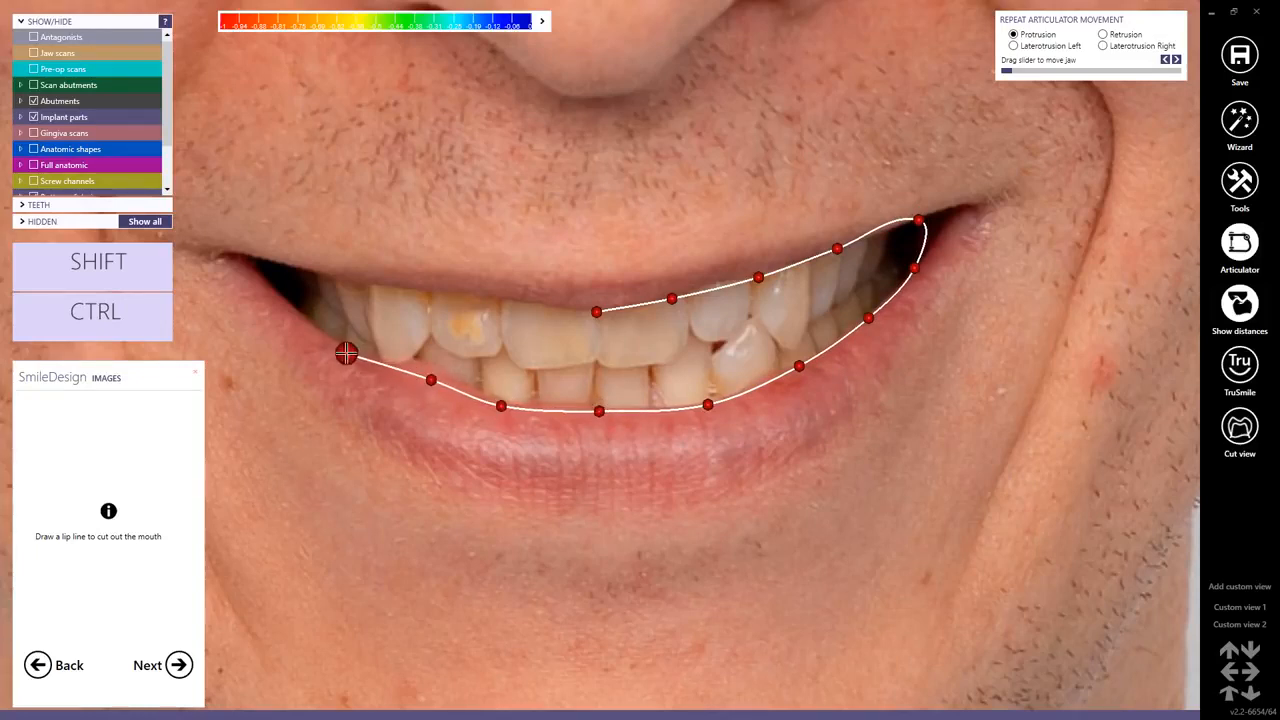
pyautogui.click(344, 351)
pyautogui.click(288, 301)
pyautogui.click(285, 274)
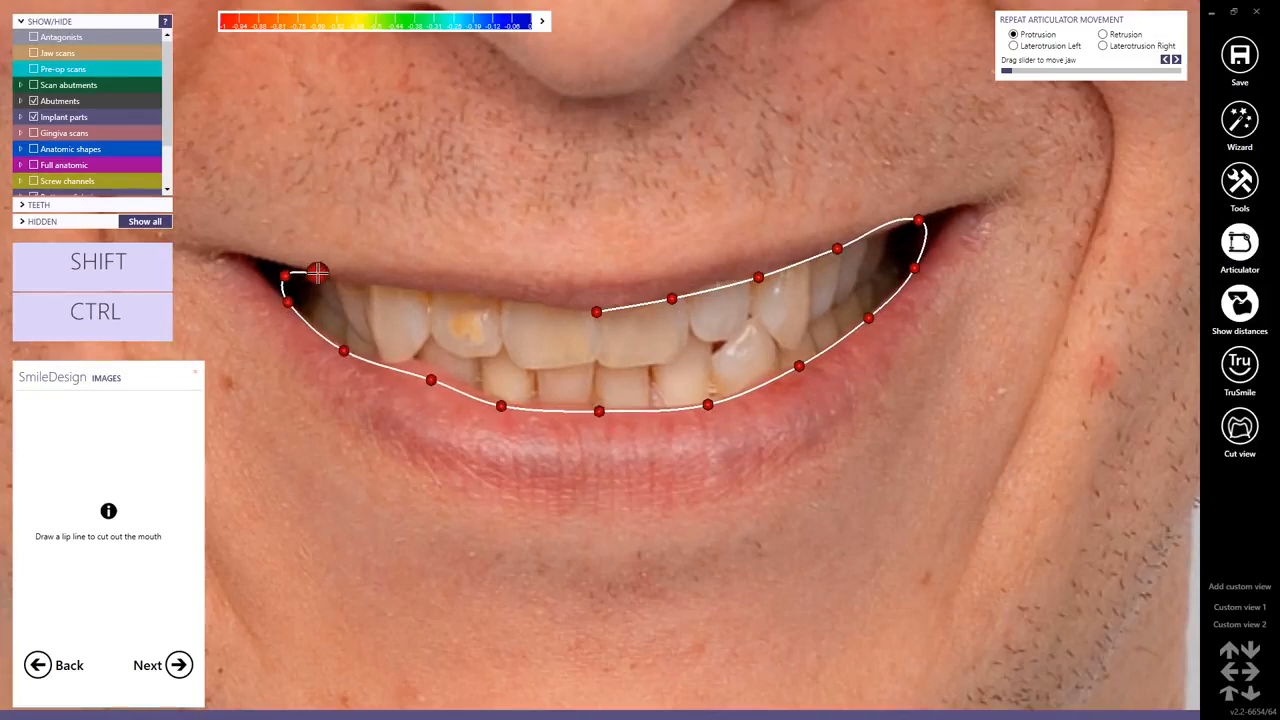
pyautogui.click(317, 273)
pyautogui.click(445, 287)
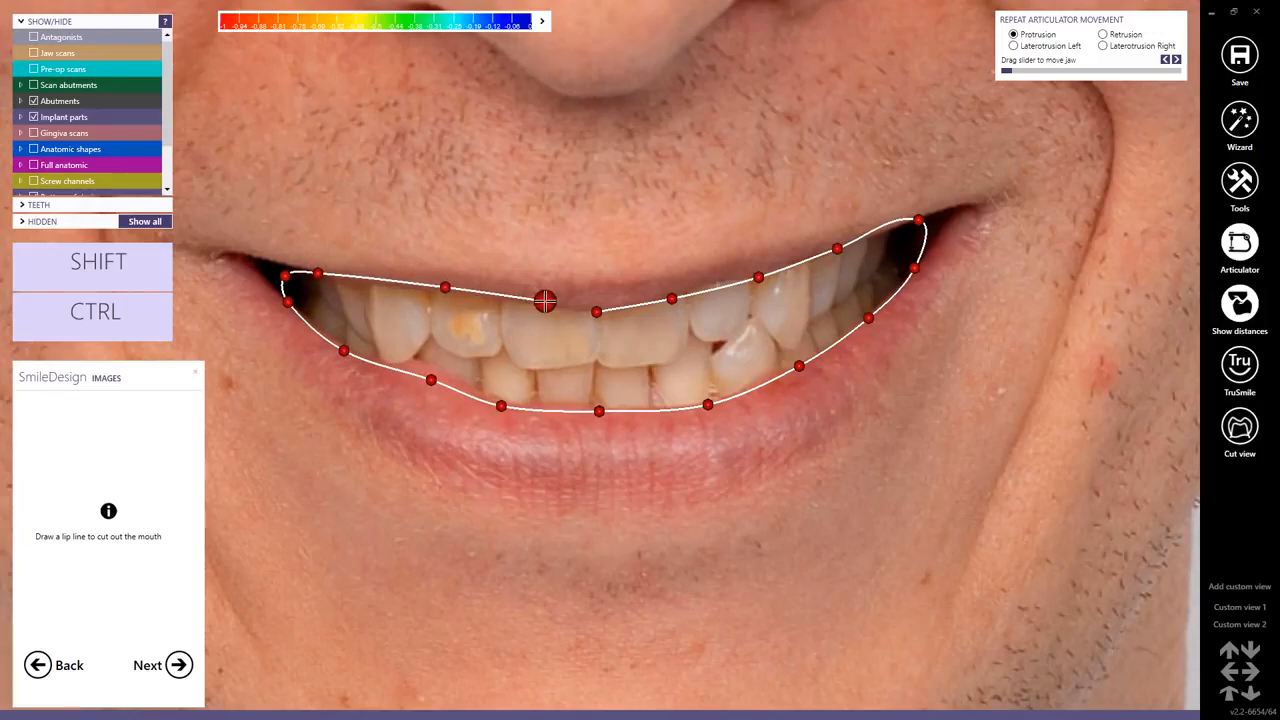
pyautogui.click(545, 301)
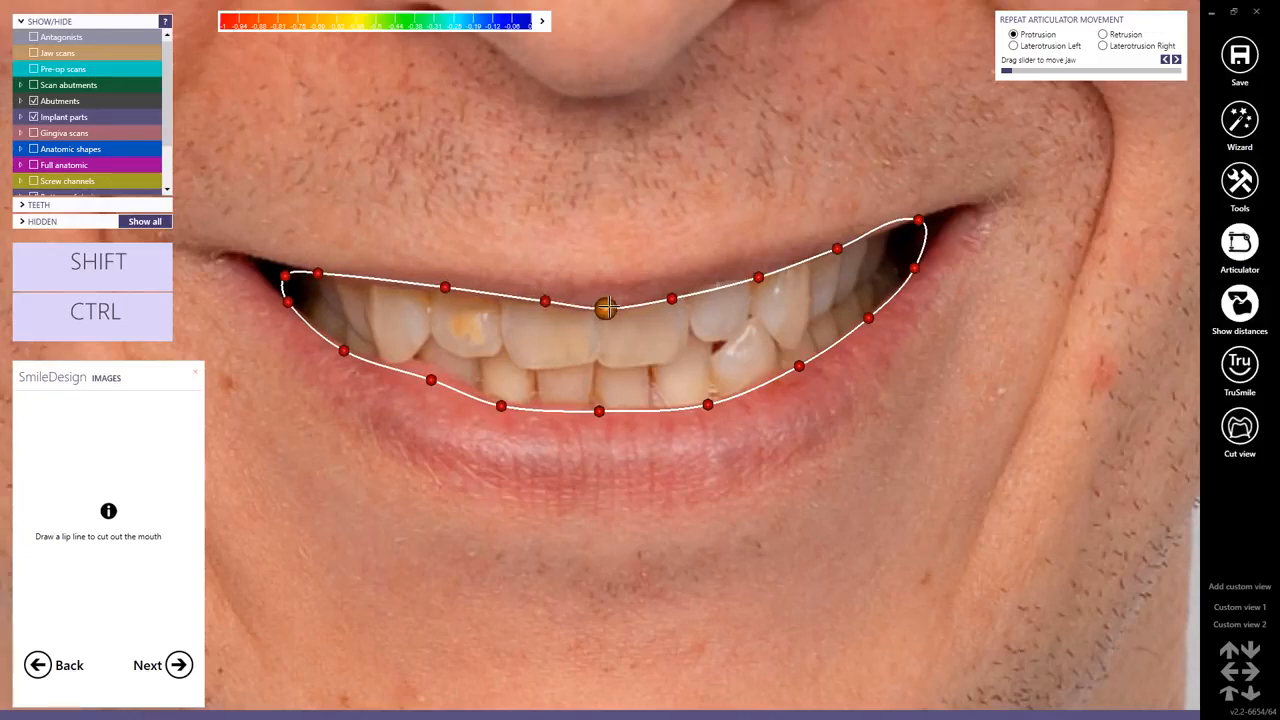
pyautogui.click(606, 308)
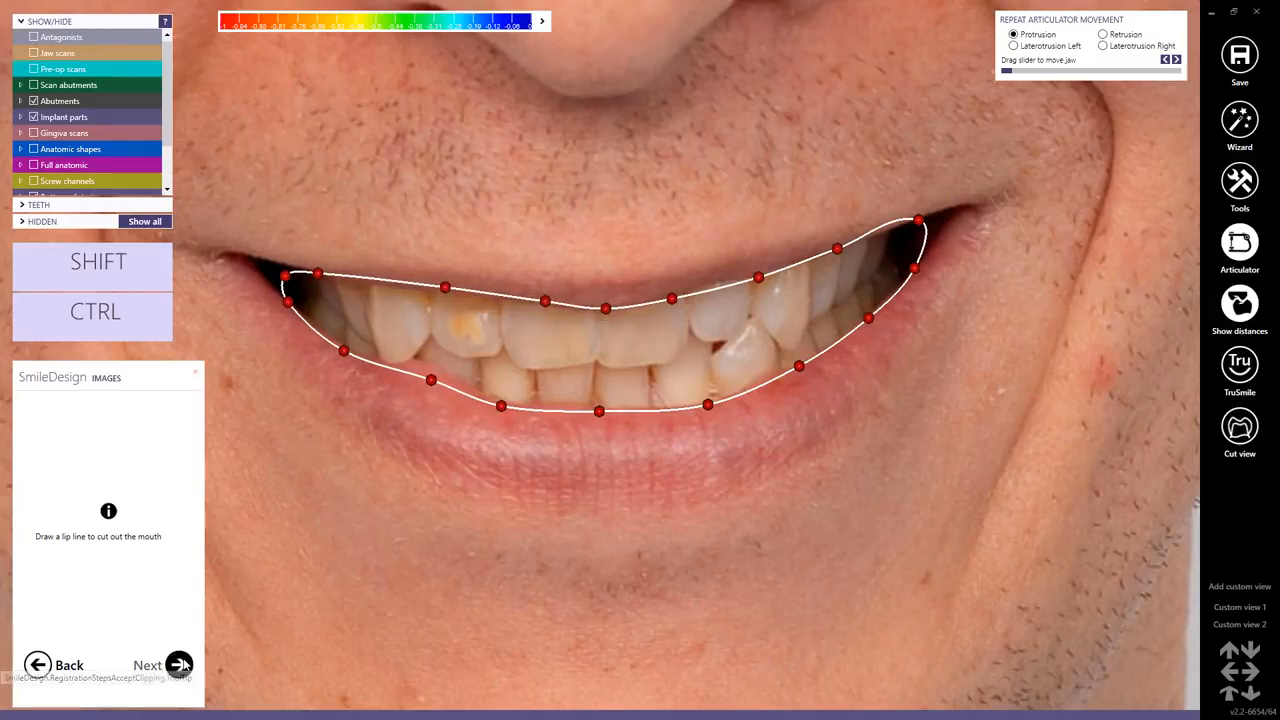
pyautogui.click(179, 665)
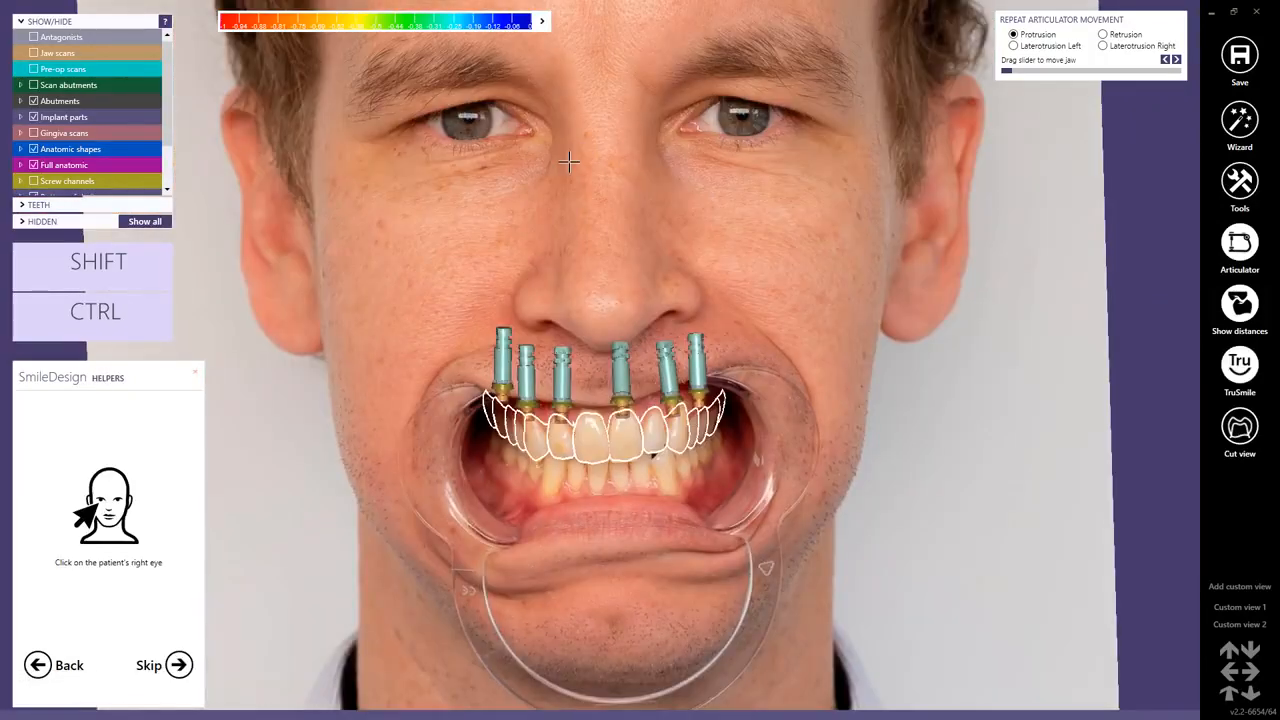
# Step: Mark the pupils of the patient's right and left eyes to create the facial helper lines
pyautogui.moveTo(569, 161); pyautogui.dragTo(599, 359, button='middle')
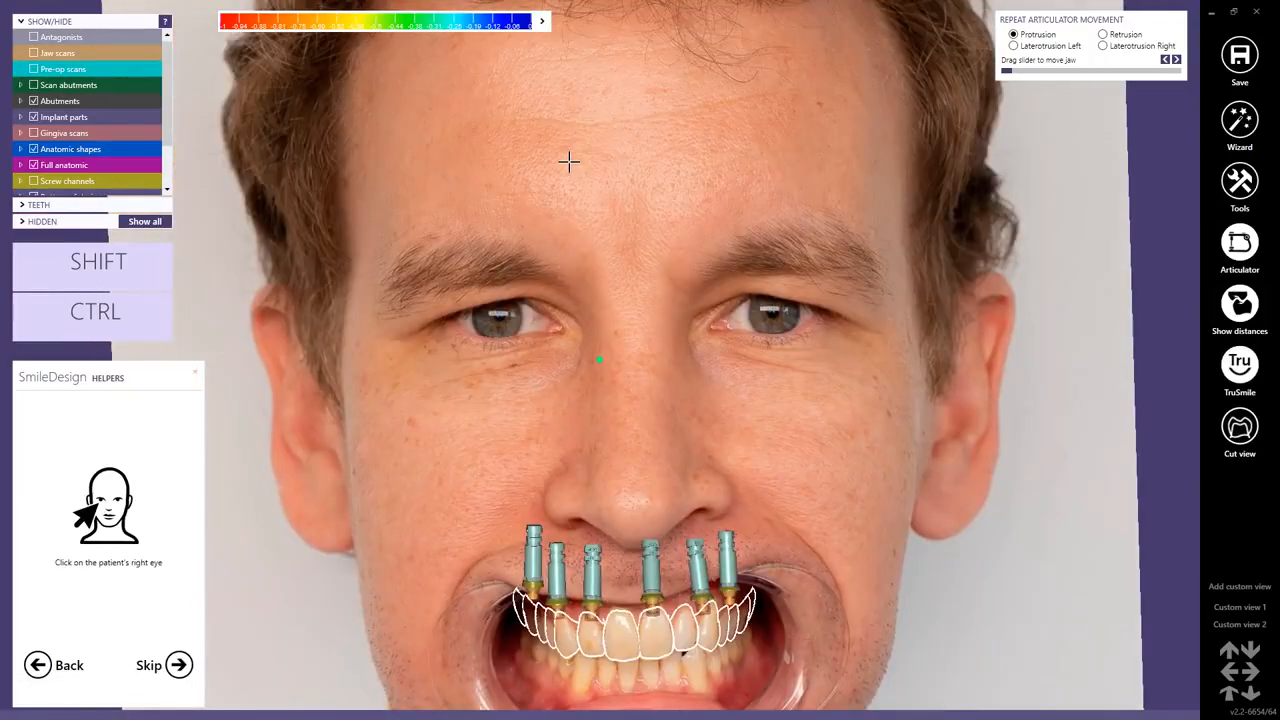
pyautogui.click(499, 316)
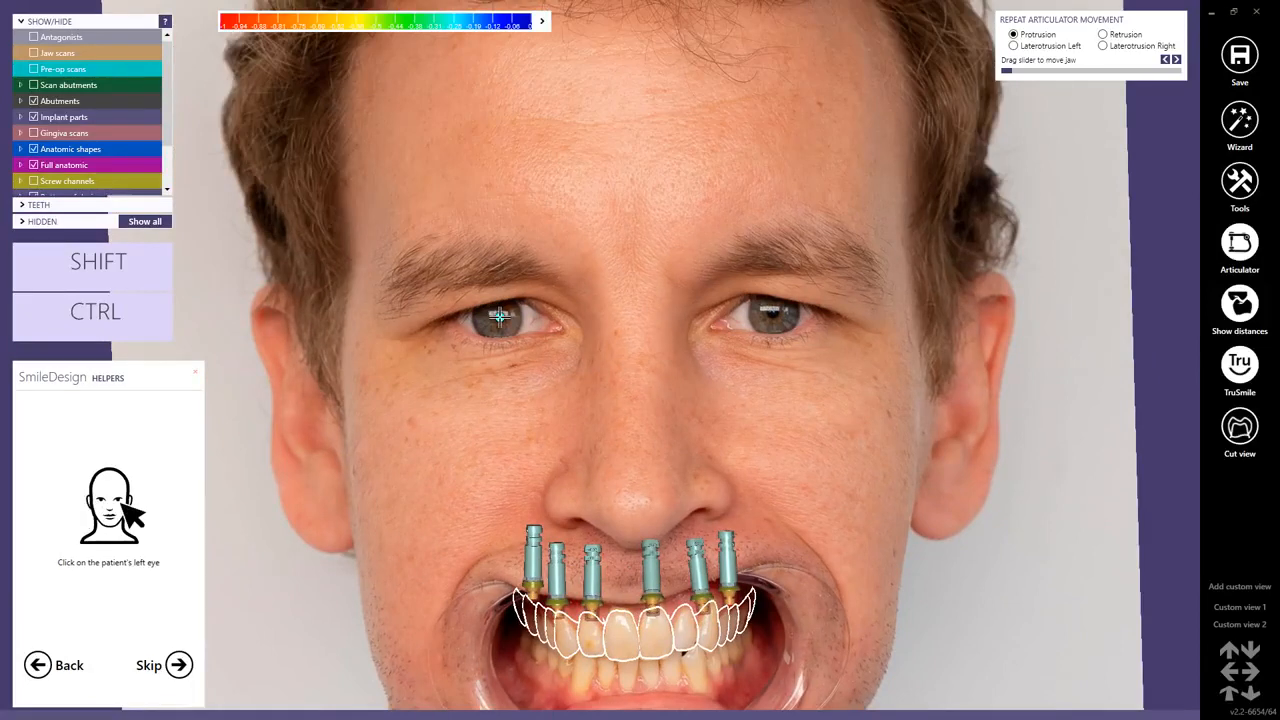
pyautogui.click(773, 318)
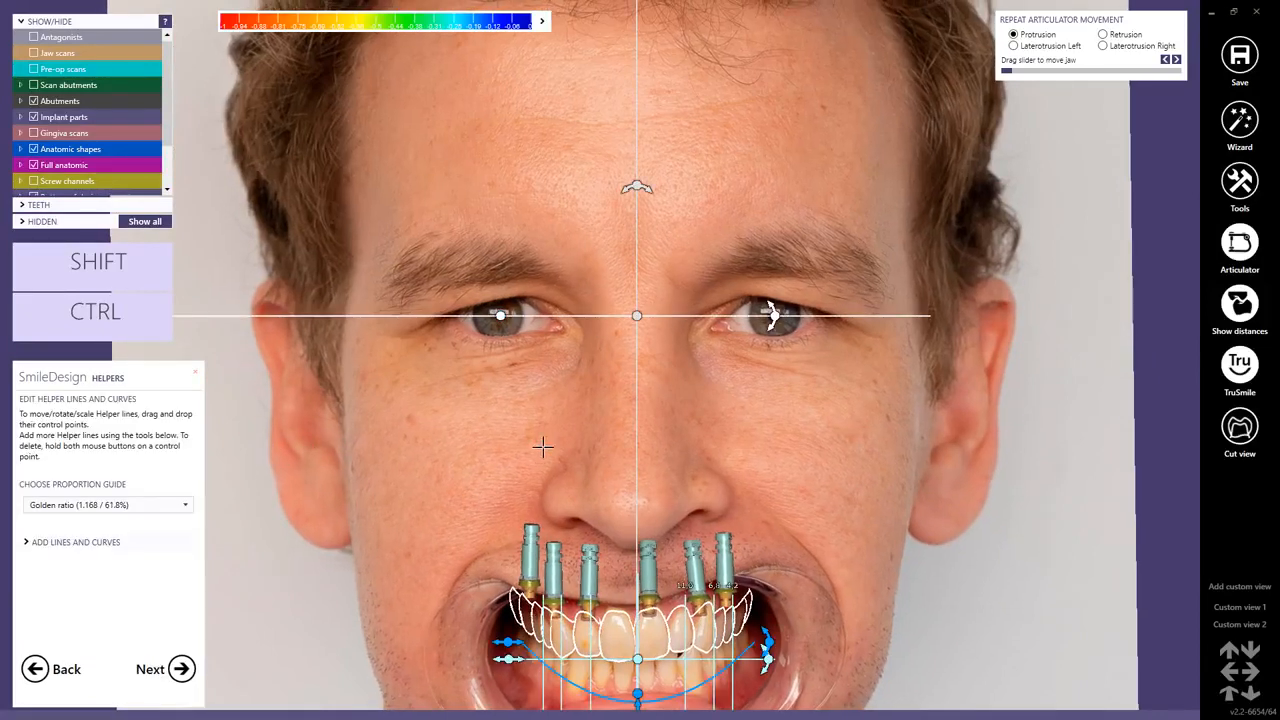
# Step: Set the proportion guide to Modified - 1.25 (80%)
pyautogui.scroll(-3, 542, 447)
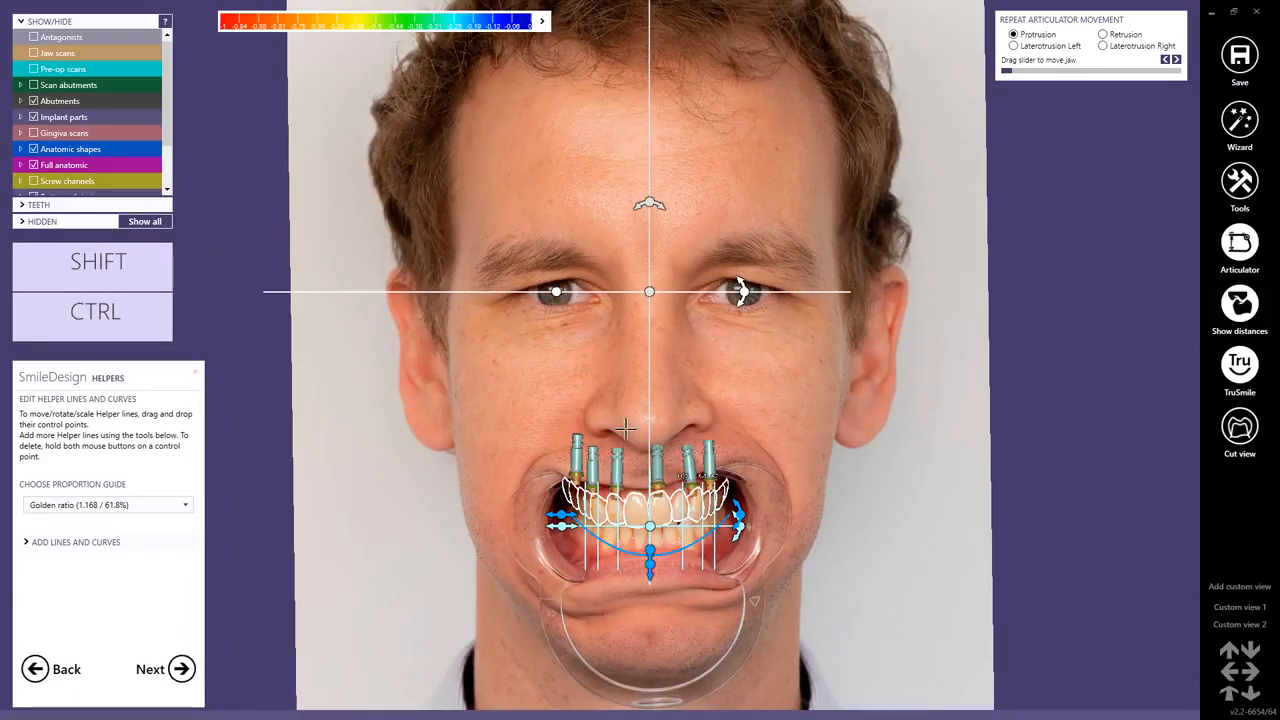
pyautogui.scroll(3, 625, 450)
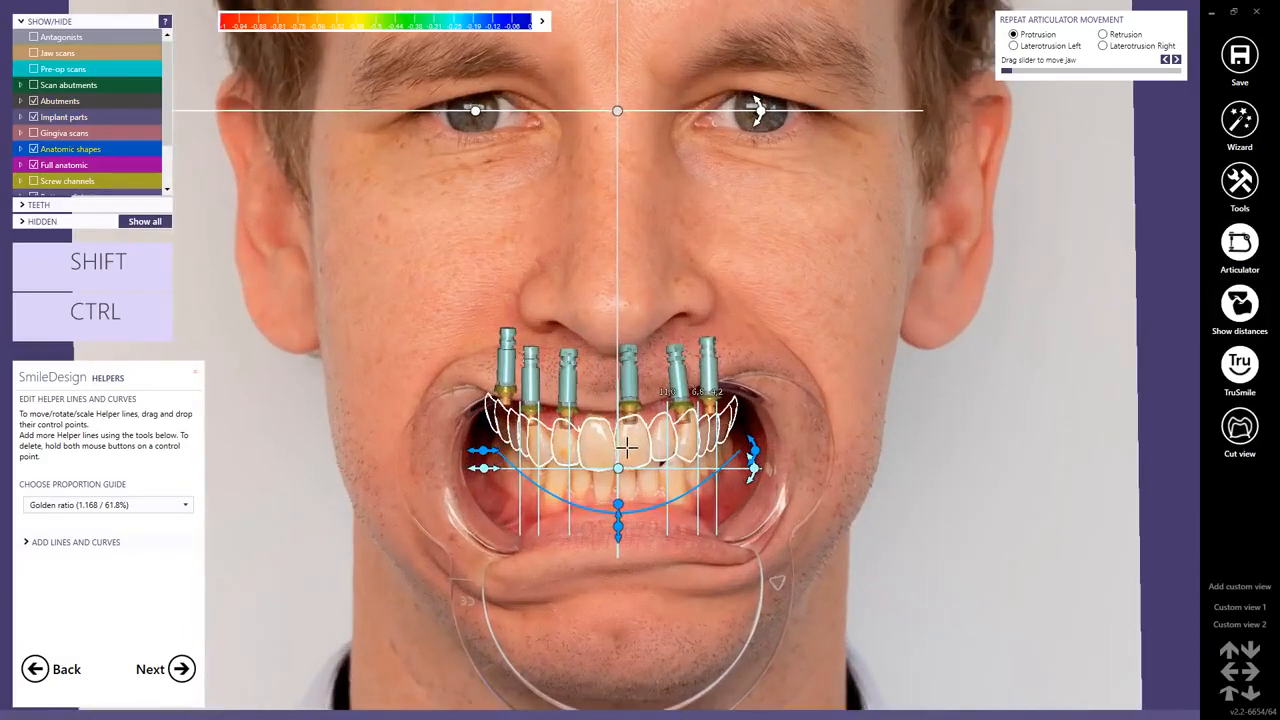
pyautogui.click(186, 507)
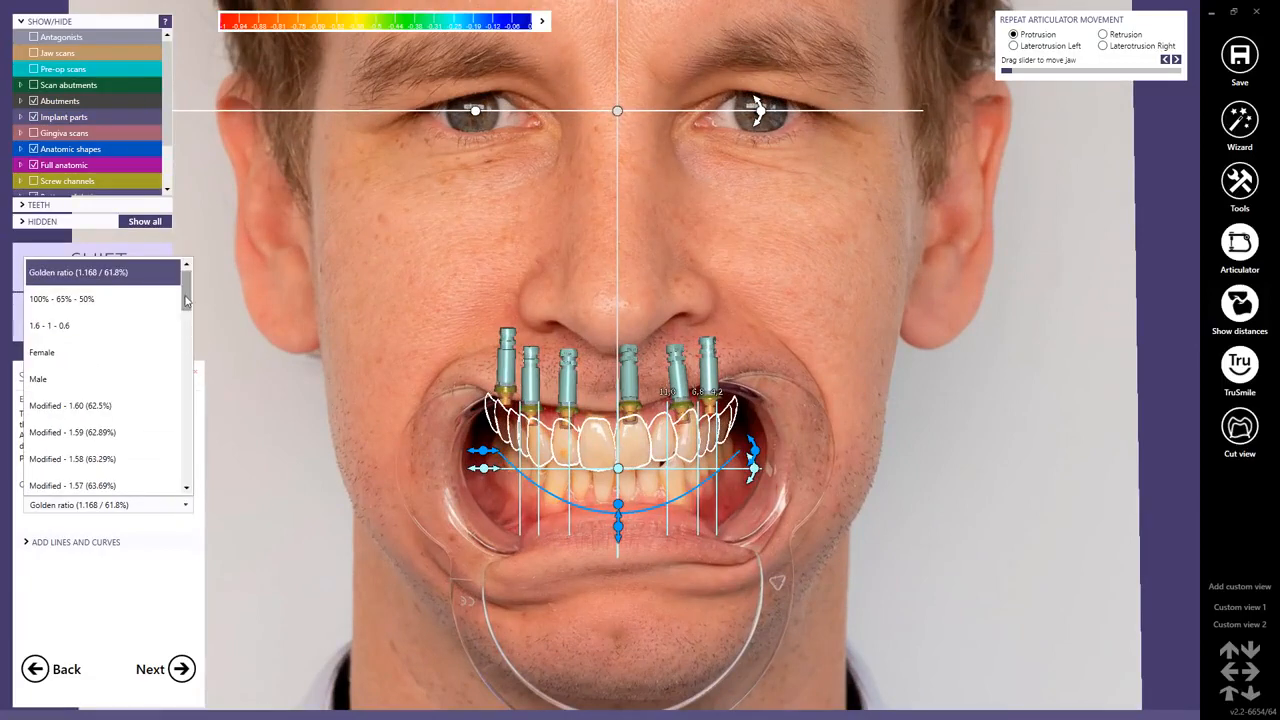
pyautogui.moveTo(187, 290); pyautogui.dragTo(187, 462)
pyautogui.click(85, 460)
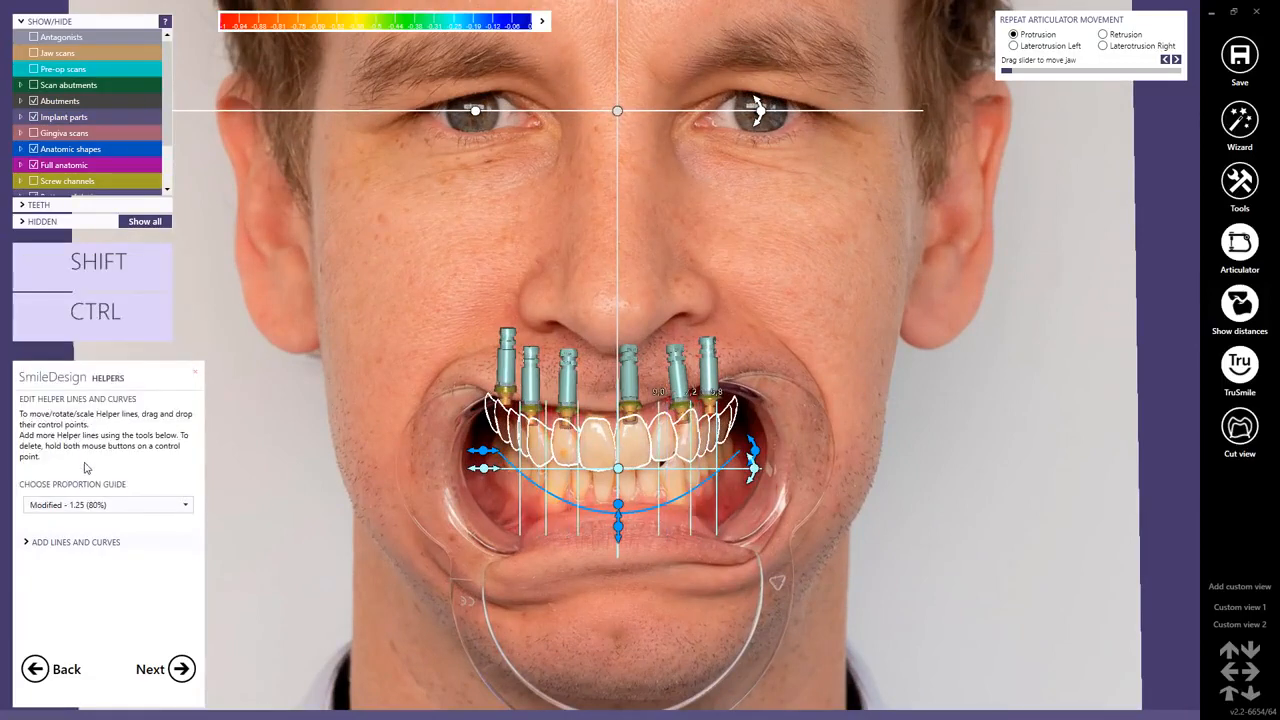
# Step: Centre the proportion guide between the upper central incisors at their incisal edges and narrow it to widths of about 7.9, 6.3 and 5.0
pyautogui.scroll(5, 613, 460)
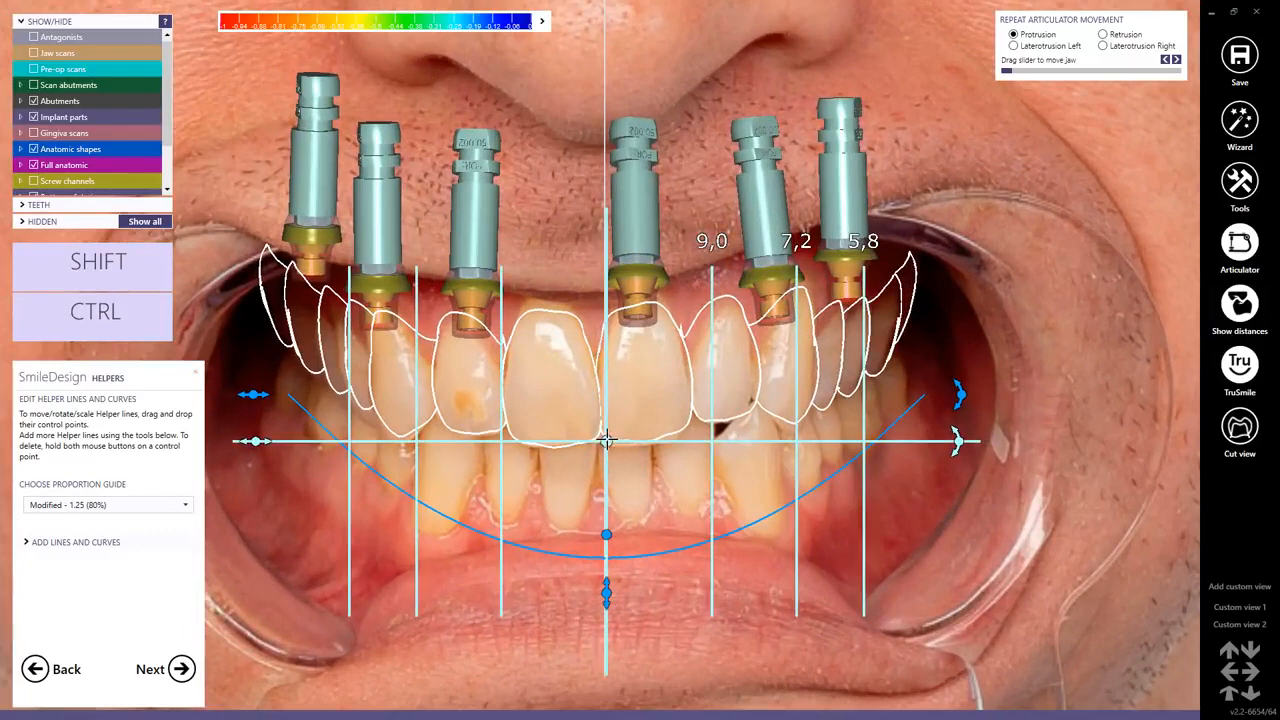
pyautogui.moveTo(606, 441); pyautogui.dragTo(600, 445)
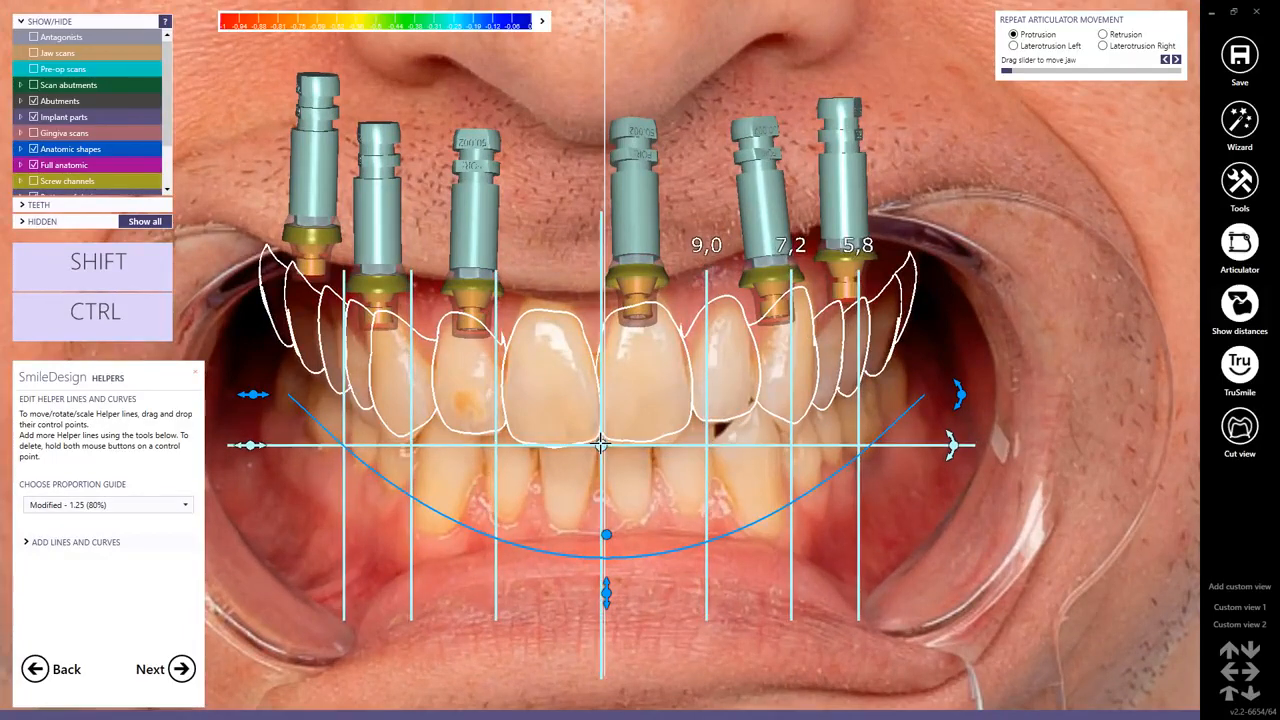
pyautogui.moveTo(249, 446); pyautogui.dragTo(293, 446)
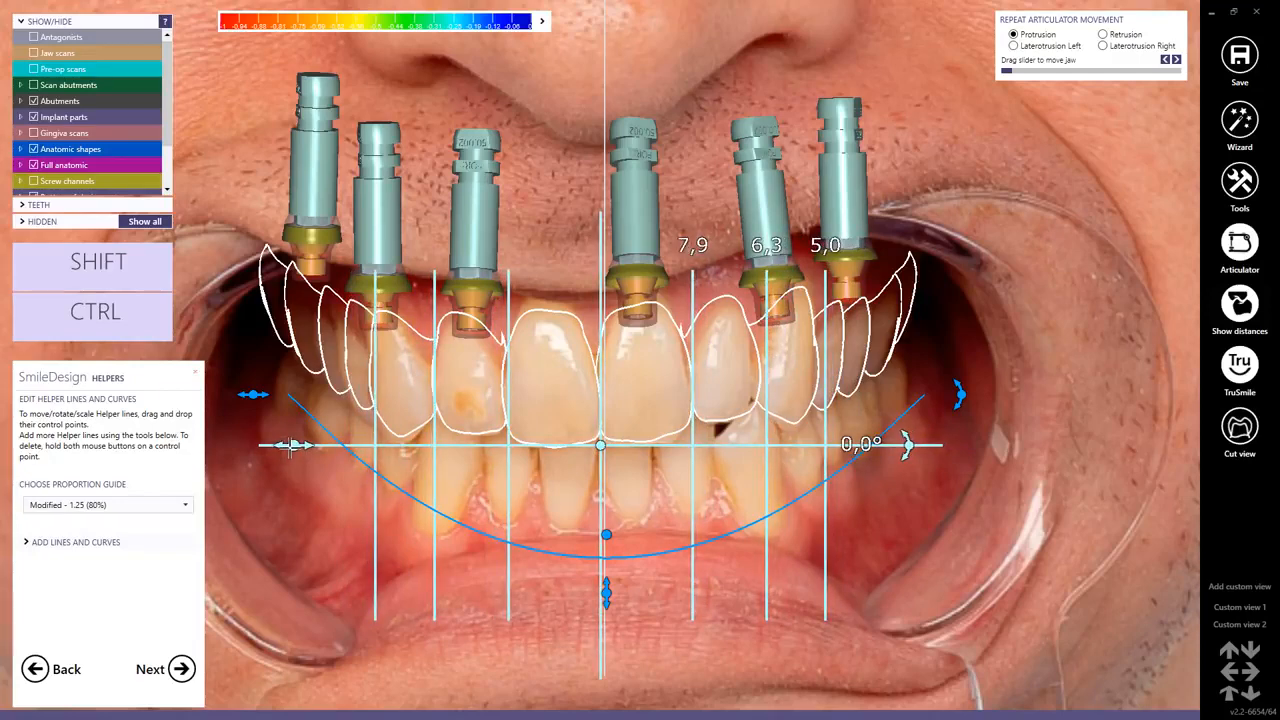
pyautogui.moveTo(600, 445); pyautogui.dragTo(599, 446)
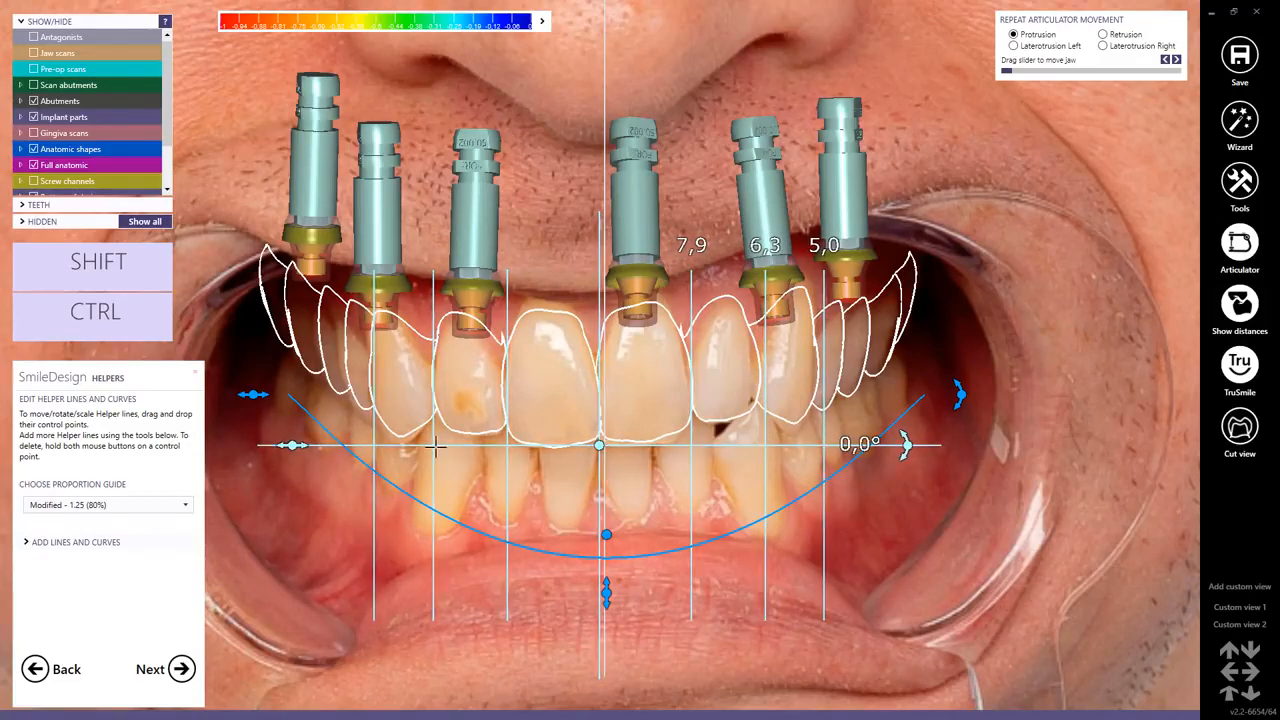
# Step: Widen the proportion guide to 8.0, 6.4 and 5.1, recentre it on the dental midline, and raise the smile curve to the upper incisal edges
pyautogui.moveTo(292, 445); pyautogui.dragTo(288, 445)
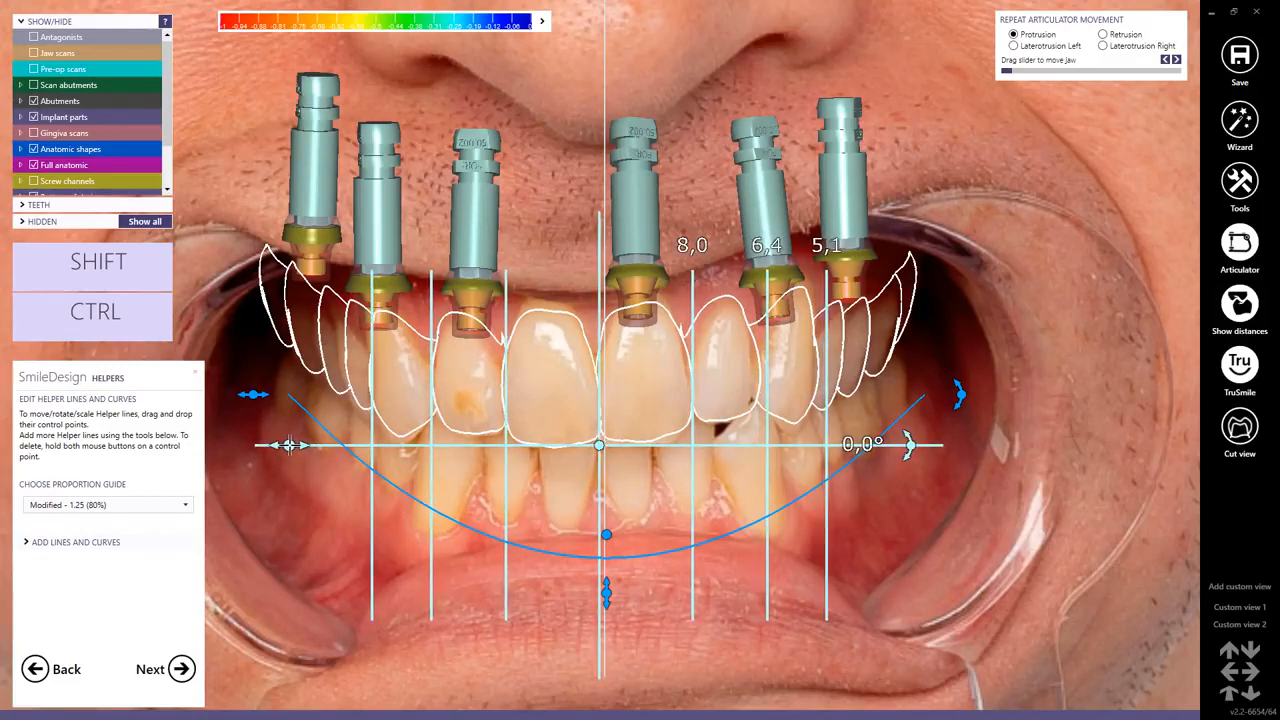
pyautogui.moveTo(601, 445); pyautogui.dragTo(596, 445)
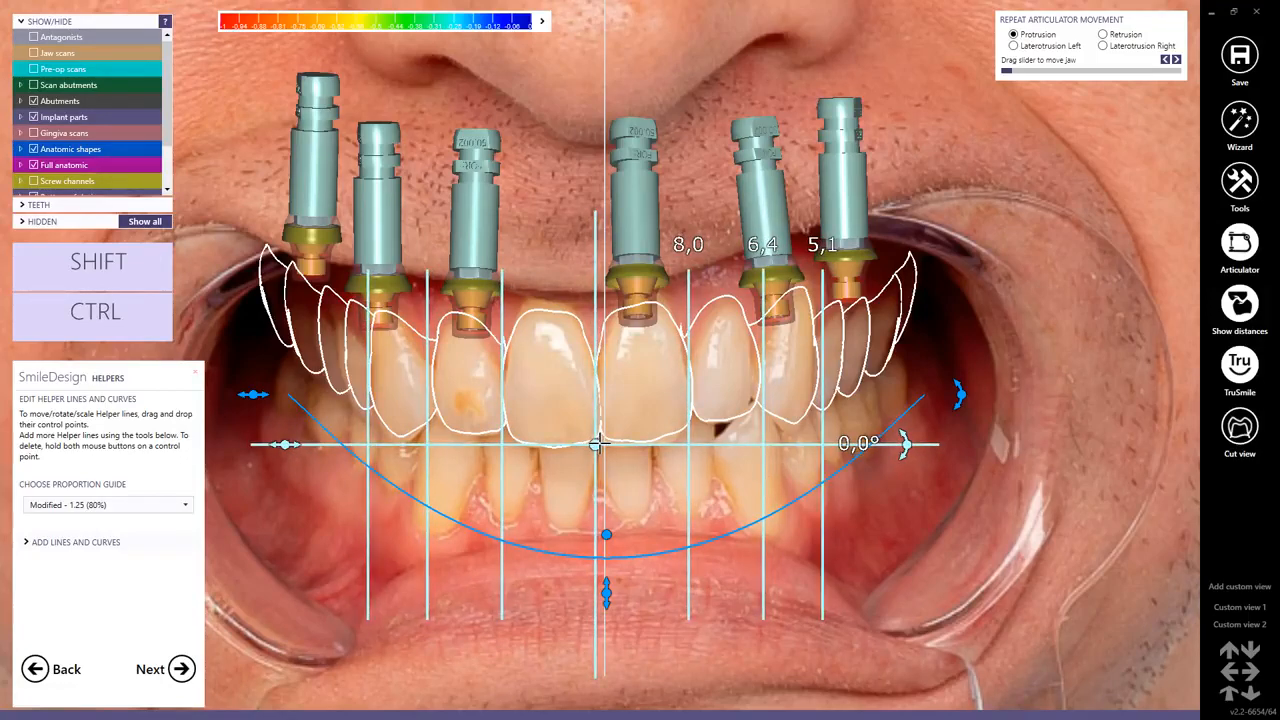
pyautogui.scroll(-2, 568, 525)
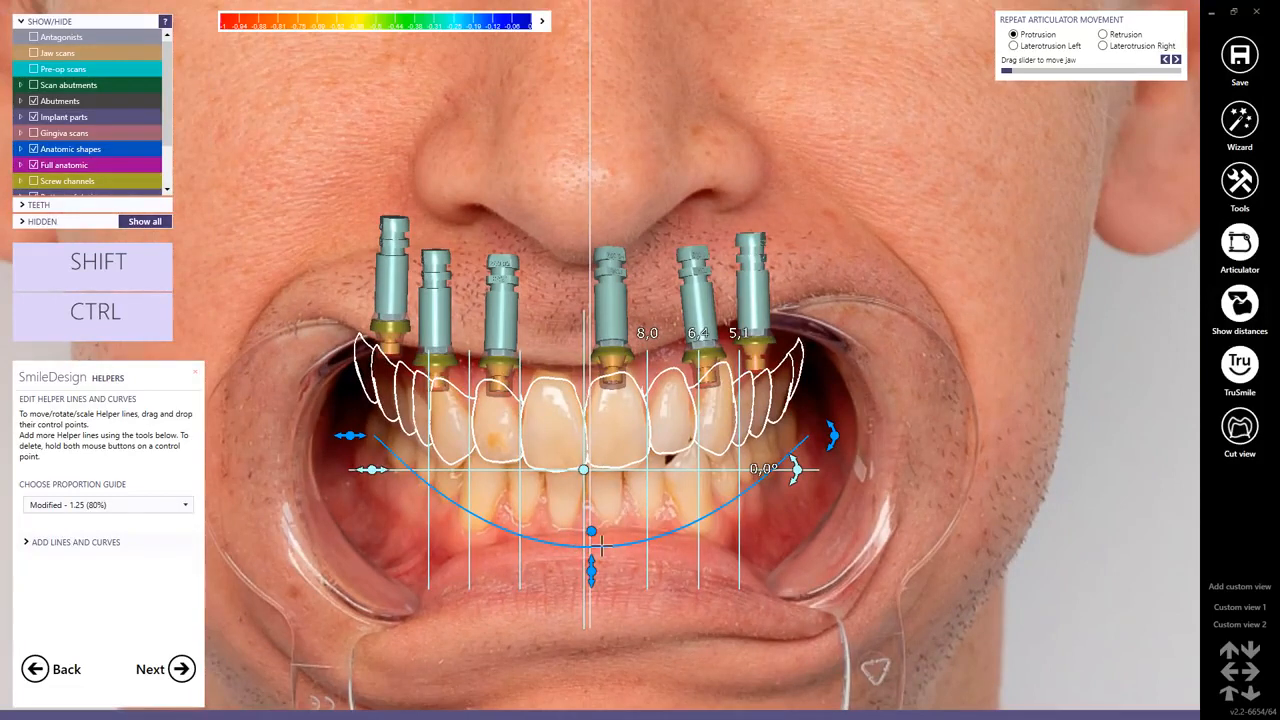
pyautogui.moveTo(590, 531); pyautogui.dragTo(583, 468)
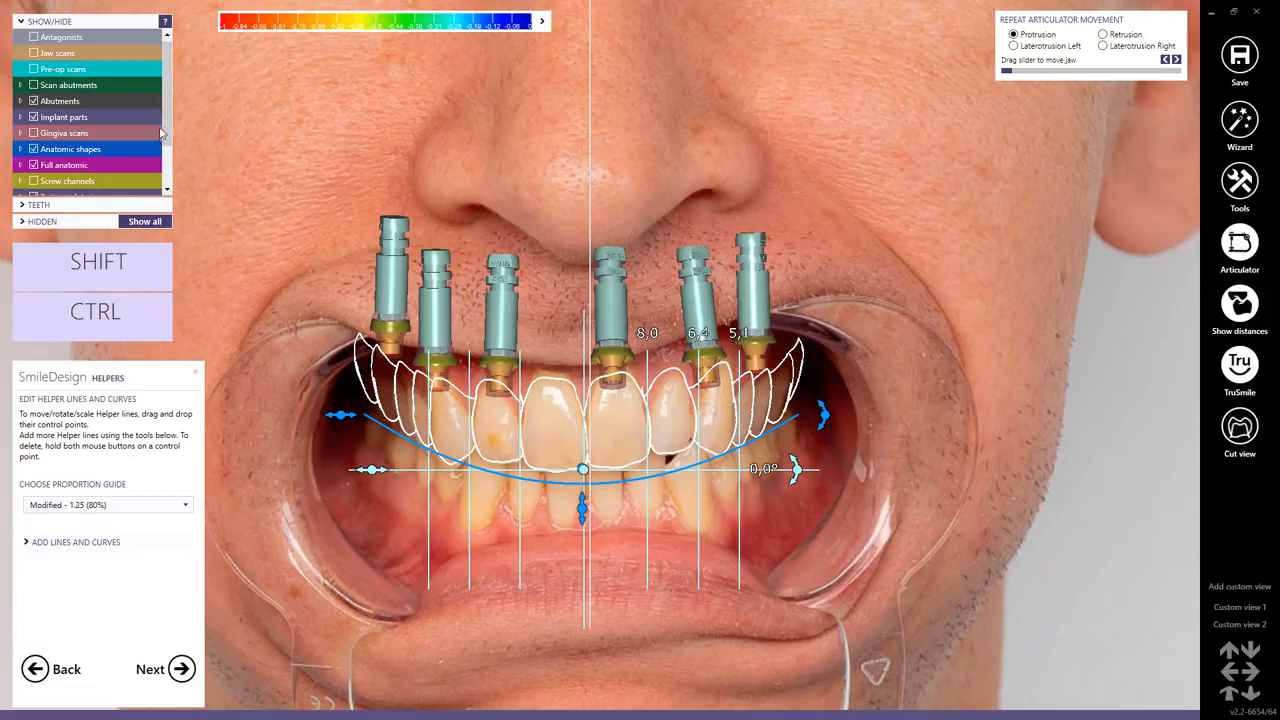
# Step: Temporarily show the ps_smile.jpg photo to check the helper lines against the smile, and hide it again
pyautogui.scroll(-2, 169, 97)
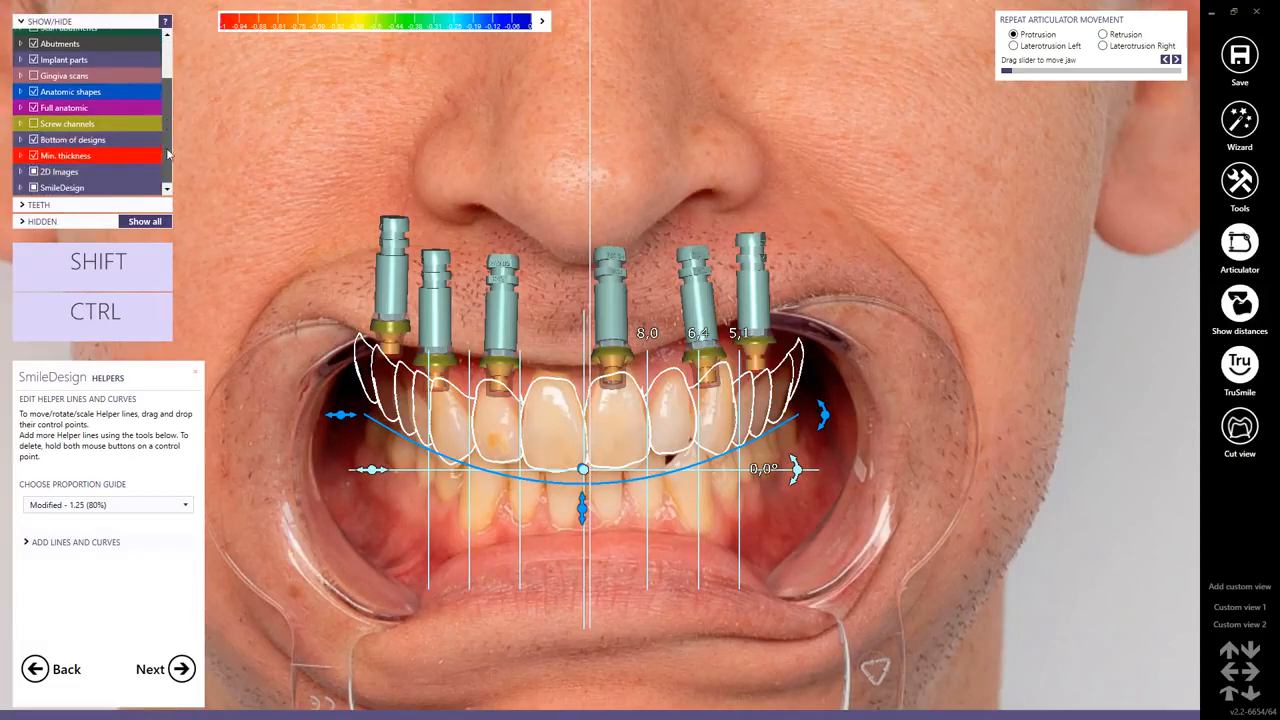
pyautogui.click(24, 174)
pyautogui.scroll(-2, 45, 166)
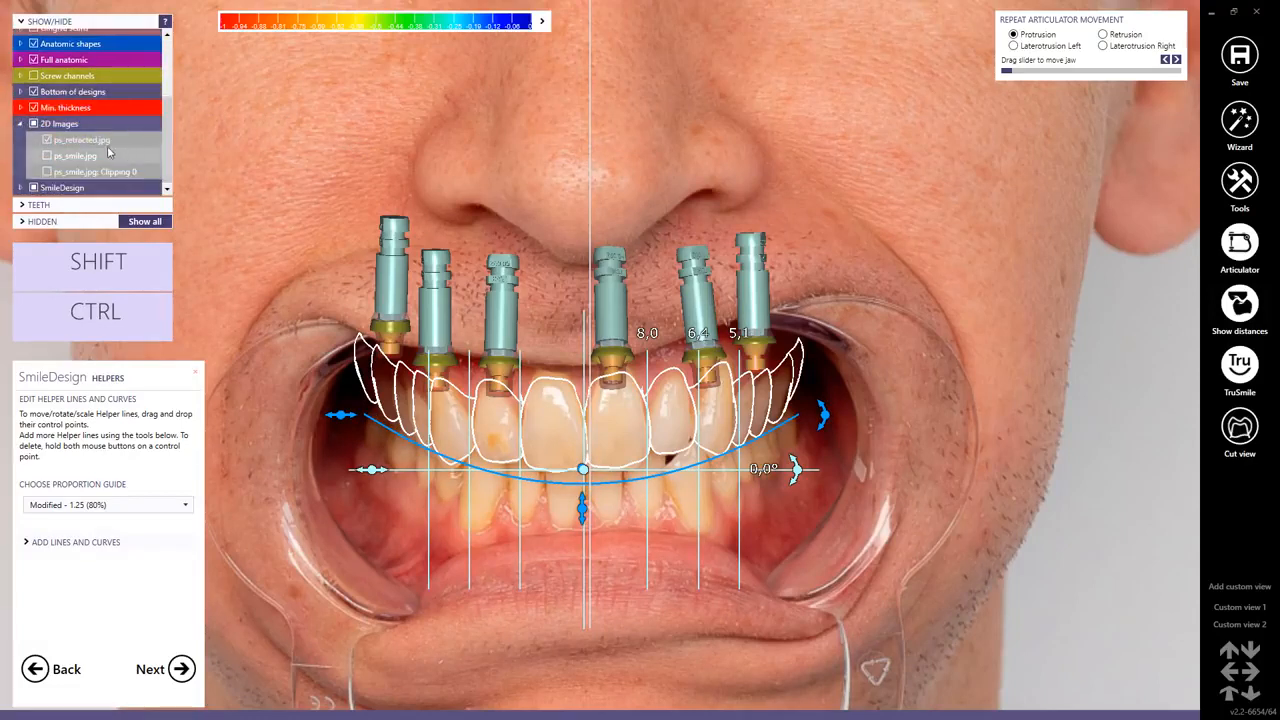
pyautogui.click(48, 157)
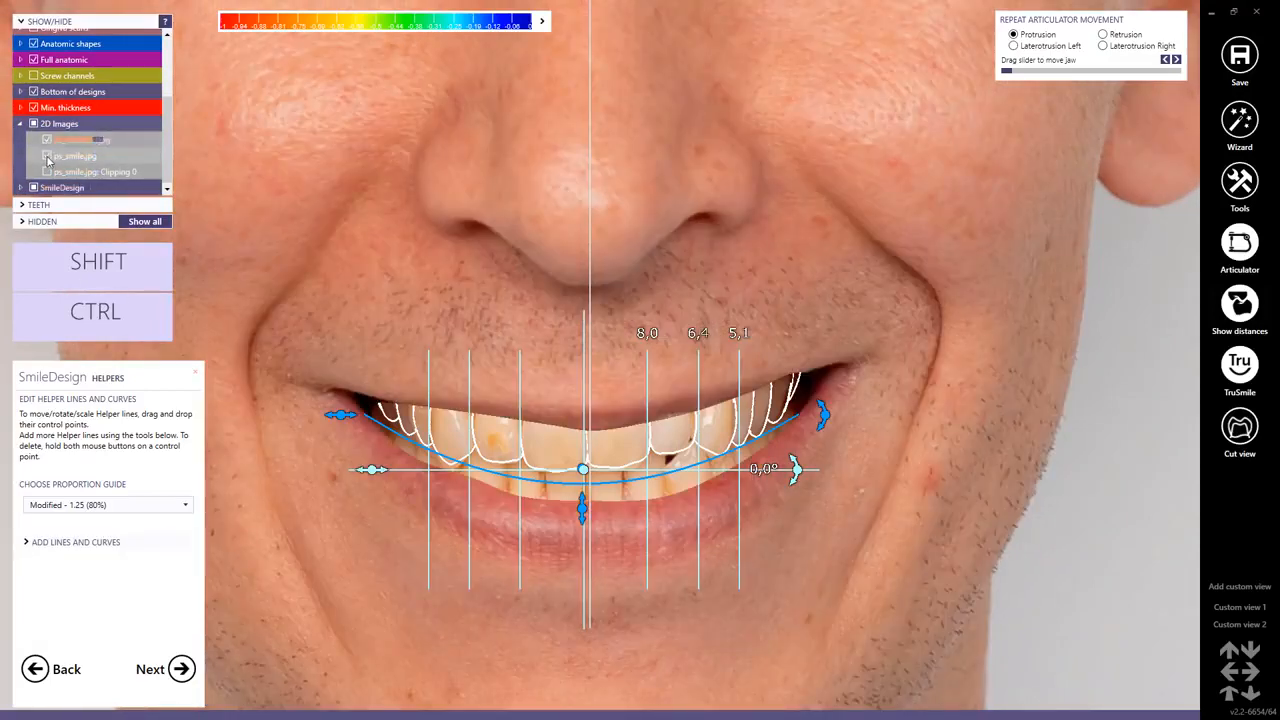
pyautogui.click(47, 155)
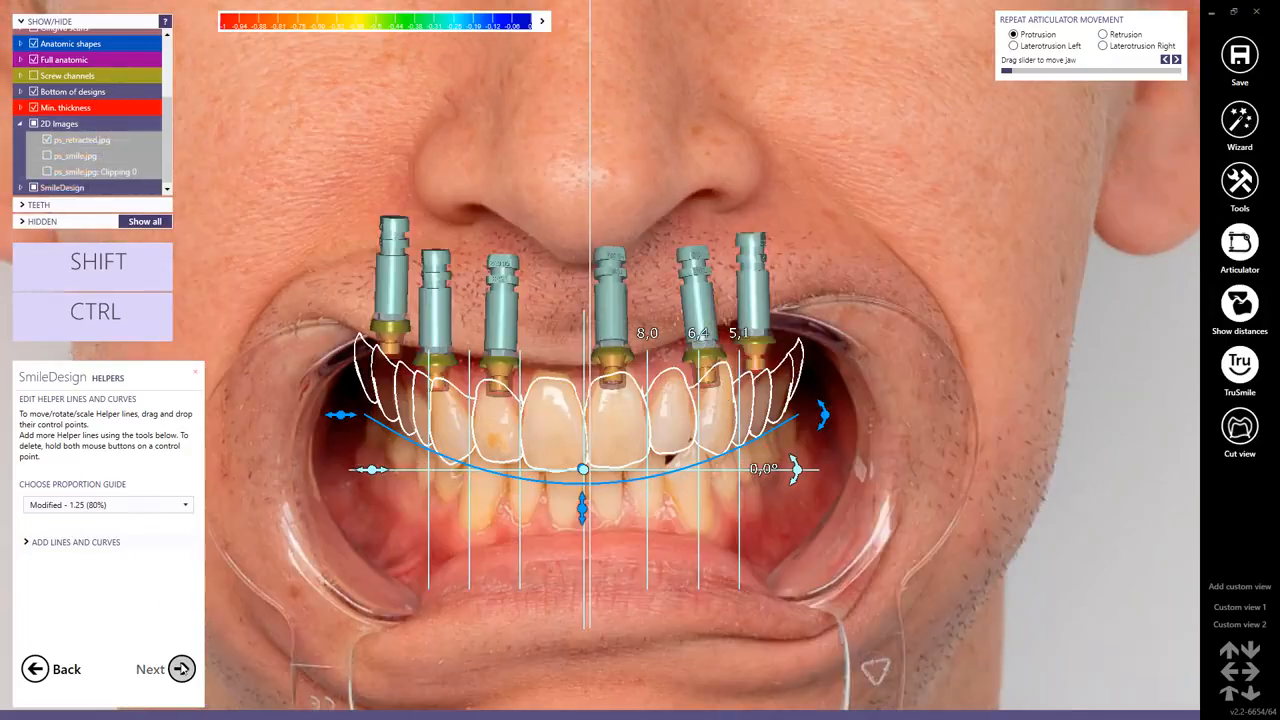
# Step: Proceed to SmileDesign modelling and adjust the two upper central incisors individually to the midline and proportion guide
pyautogui.click(181, 668)
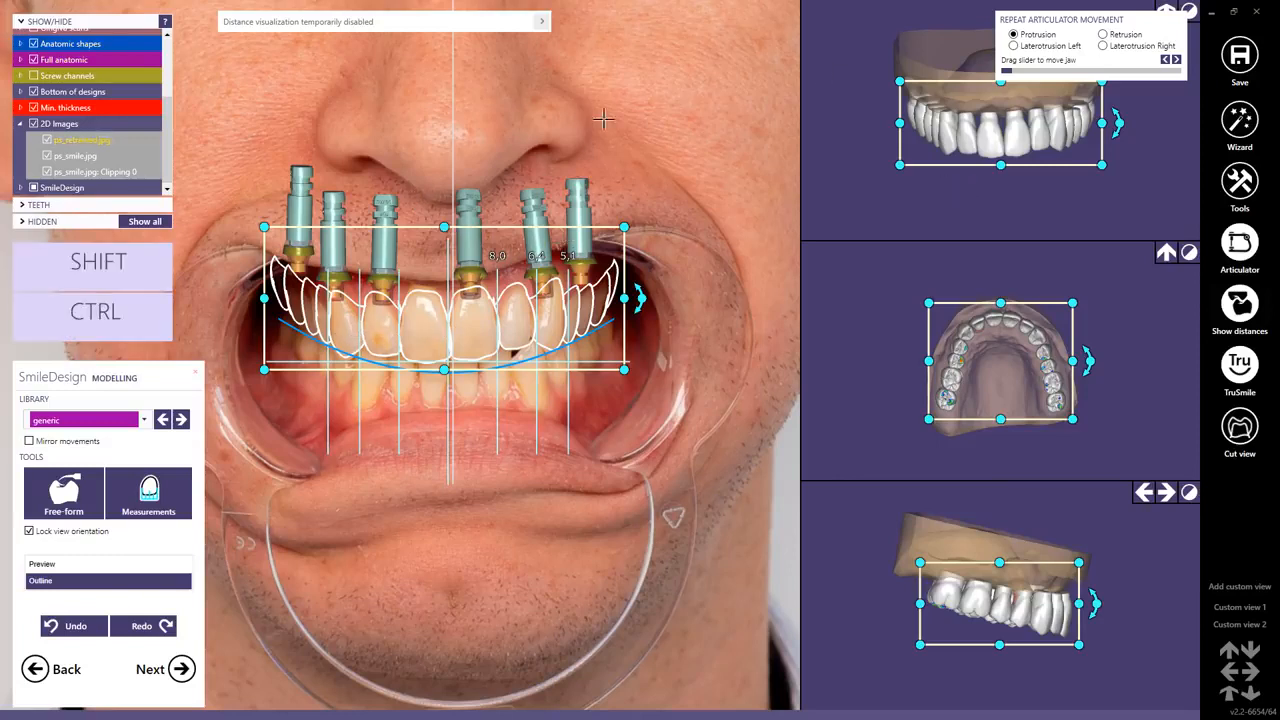
pyautogui.click(944, 278)
pyautogui.moveTo(934, 274); pyautogui.dragTo(1067, 333)
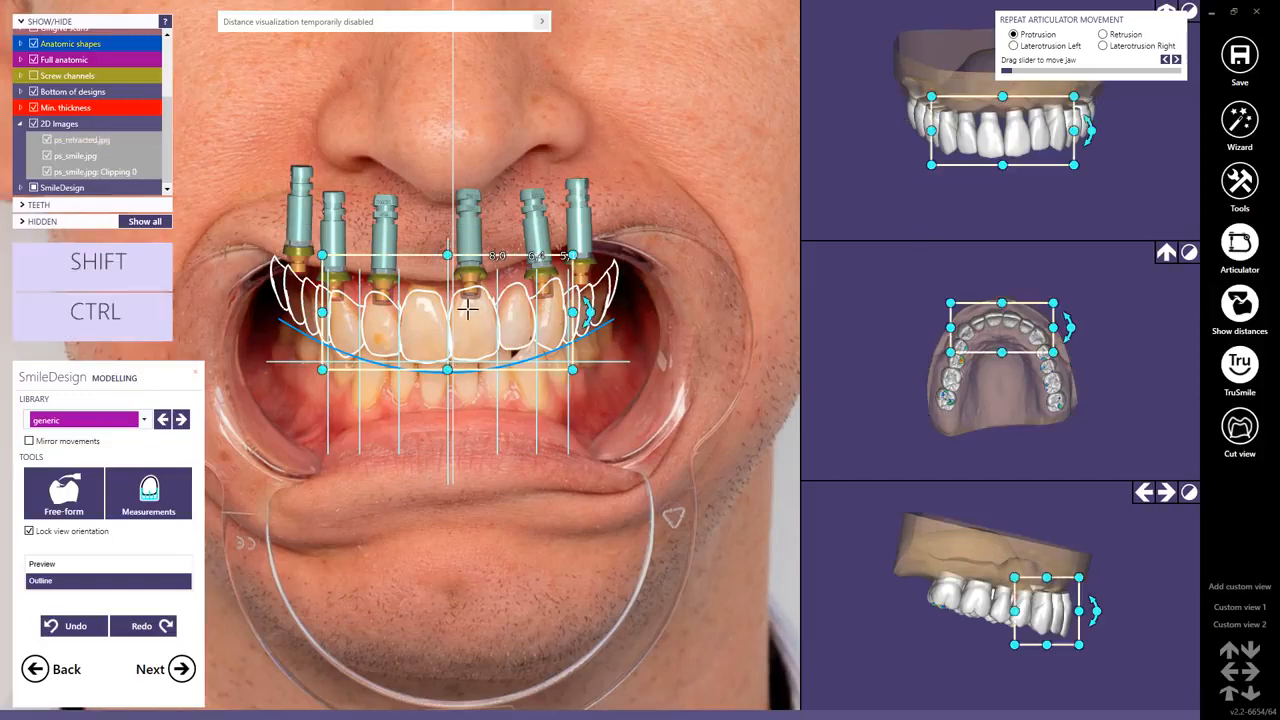
pyautogui.keyDown('ctrl'); pyautogui.keyDown('shift'); pyautogui.scroll(3, 466, 311); pyautogui.keyUp('shift'); pyautogui.keyUp('ctrl')
pyautogui.moveTo(464, 328); pyautogui.dragTo(466, 326)
pyautogui.click(467, 425)
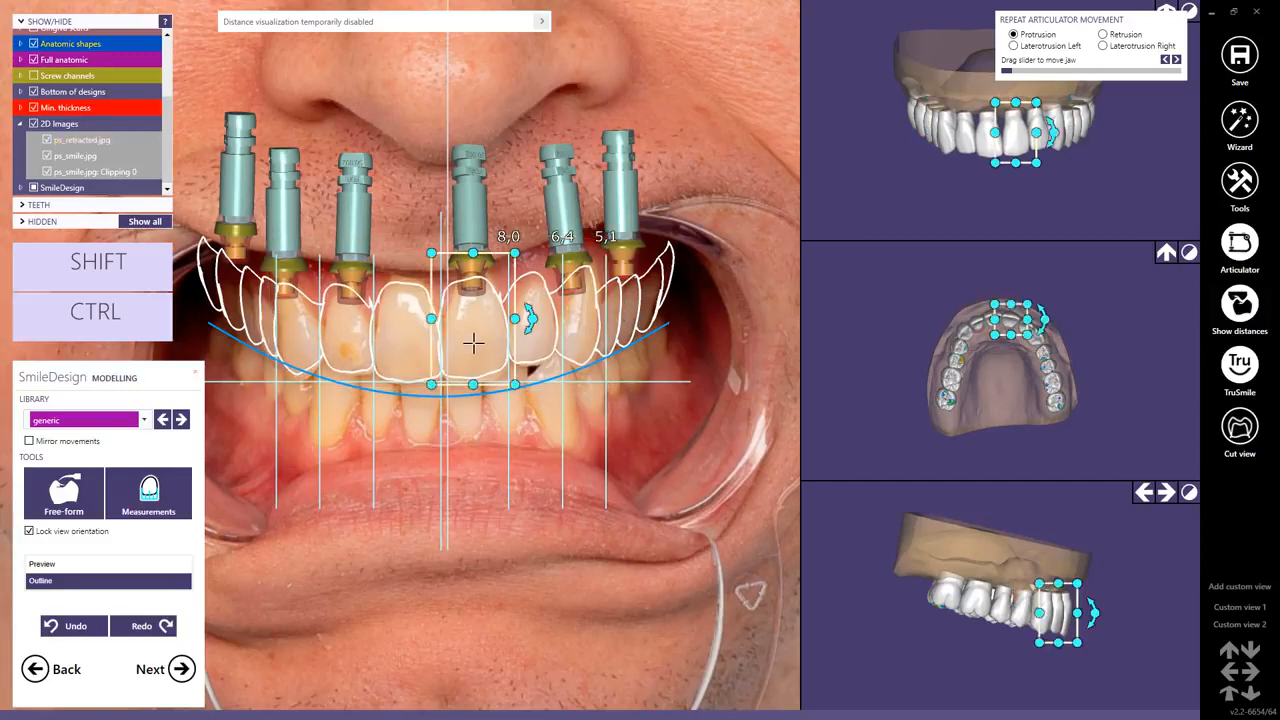
pyautogui.moveTo(474, 345); pyautogui.dragTo(495, 330)
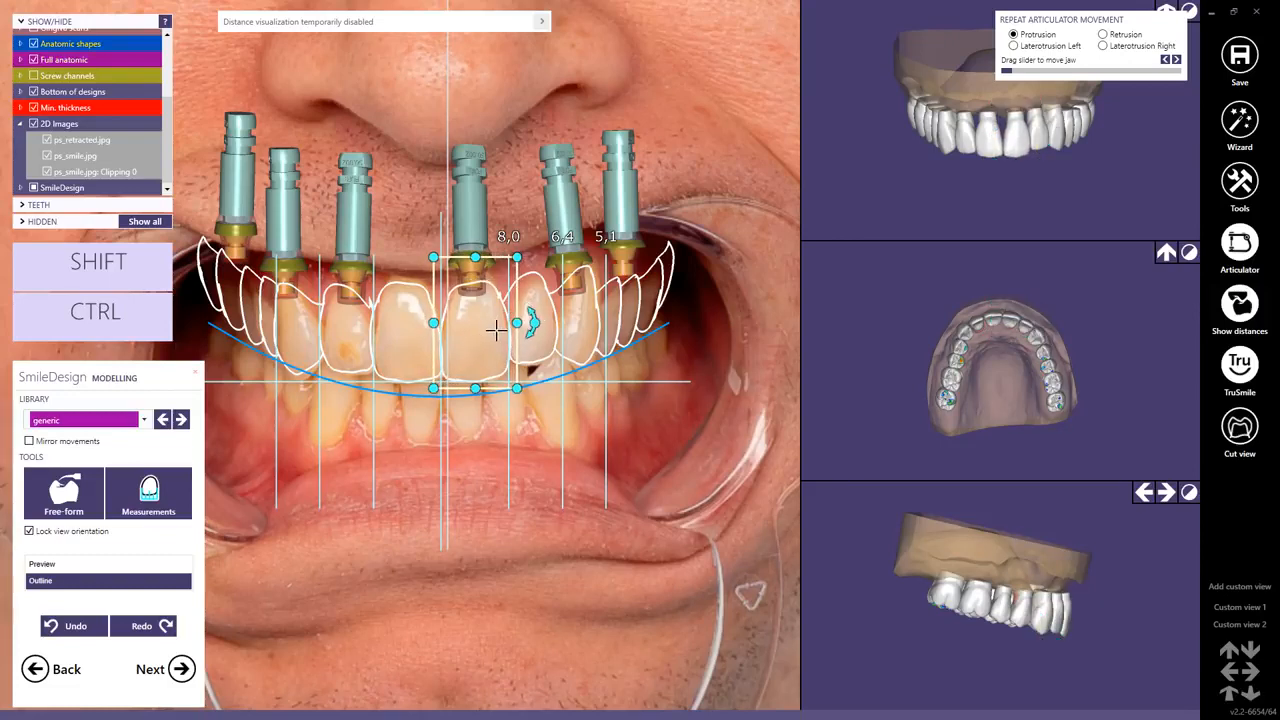
pyautogui.click(400, 338)
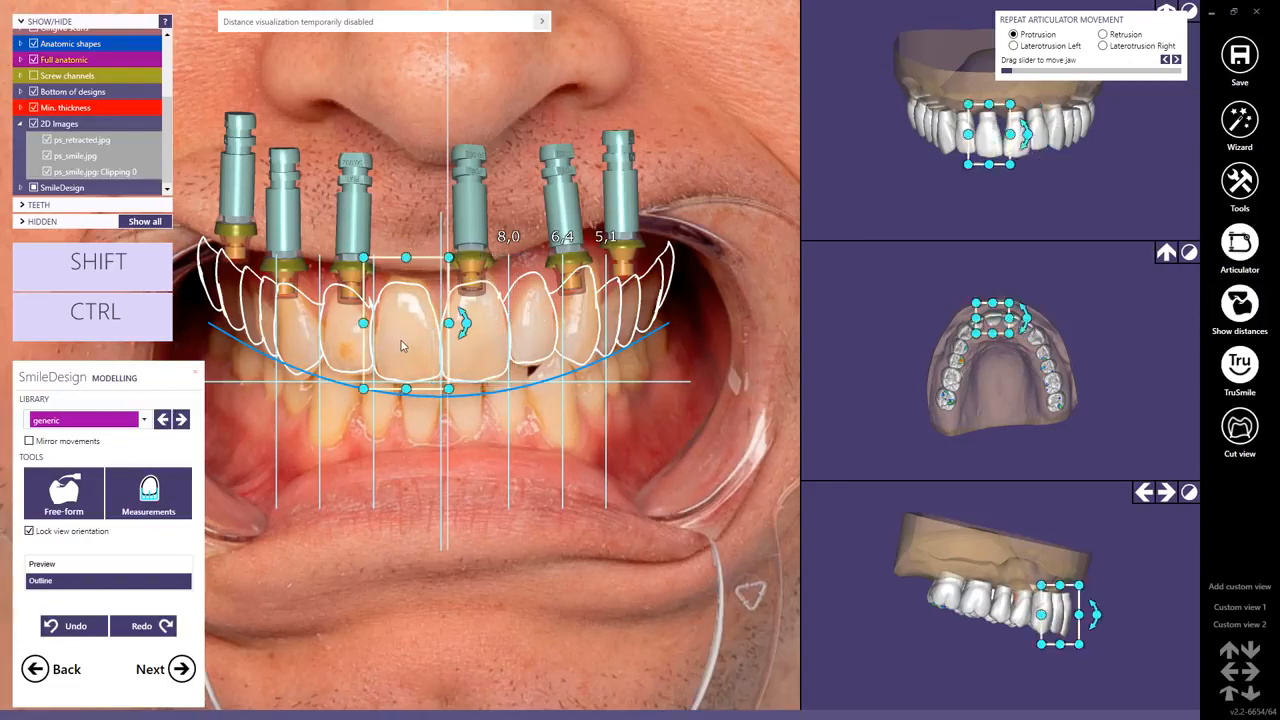
# Step: Adjust the width and position of both upper lateral incisors to fit the proportion guide lines
pyautogui.click(341, 338)
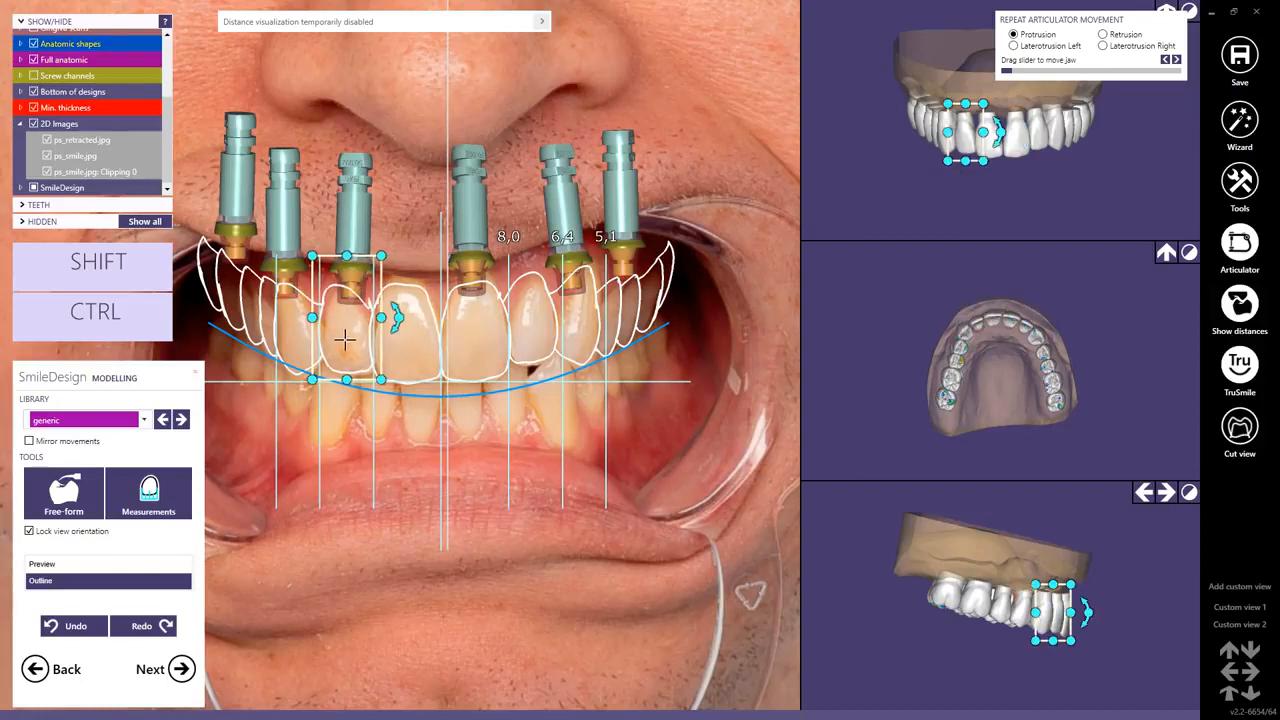
pyautogui.moveTo(382, 318); pyautogui.dragTo(343, 336)
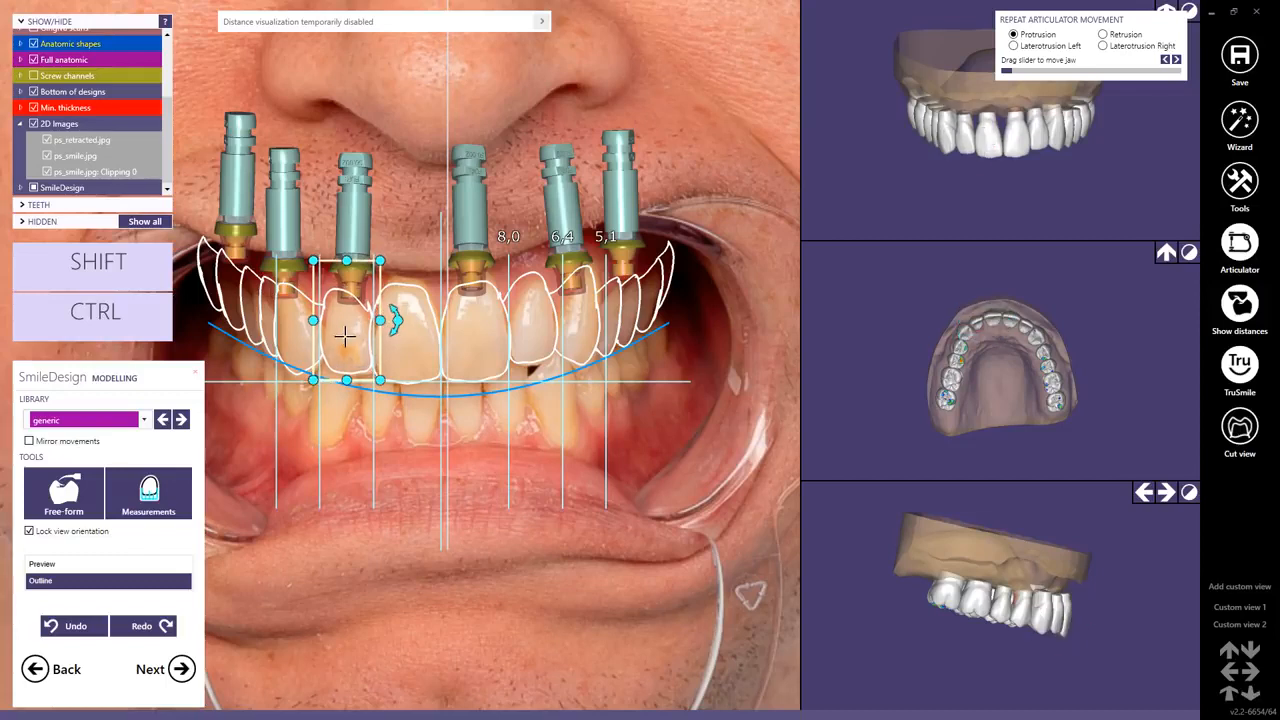
pyautogui.click(530, 320)
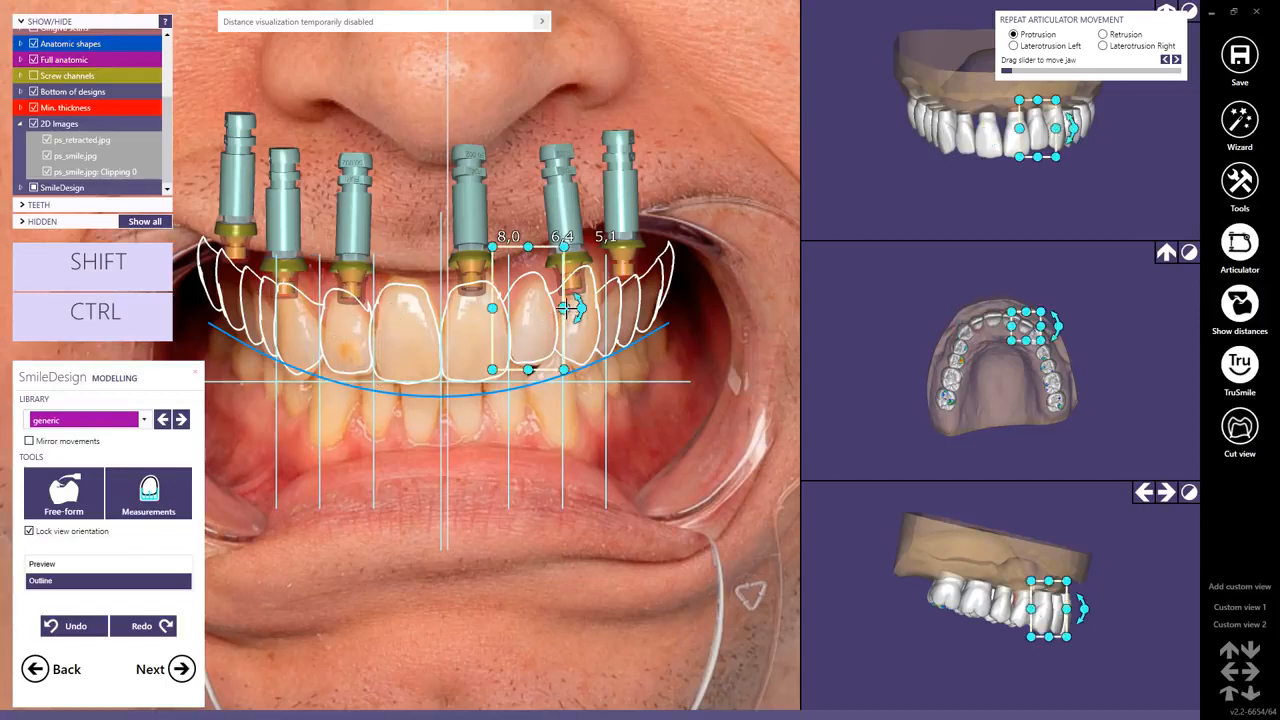
pyautogui.moveTo(565, 308); pyautogui.dragTo(582, 310)
pyautogui.moveTo(535, 316); pyautogui.dragTo(538, 320)
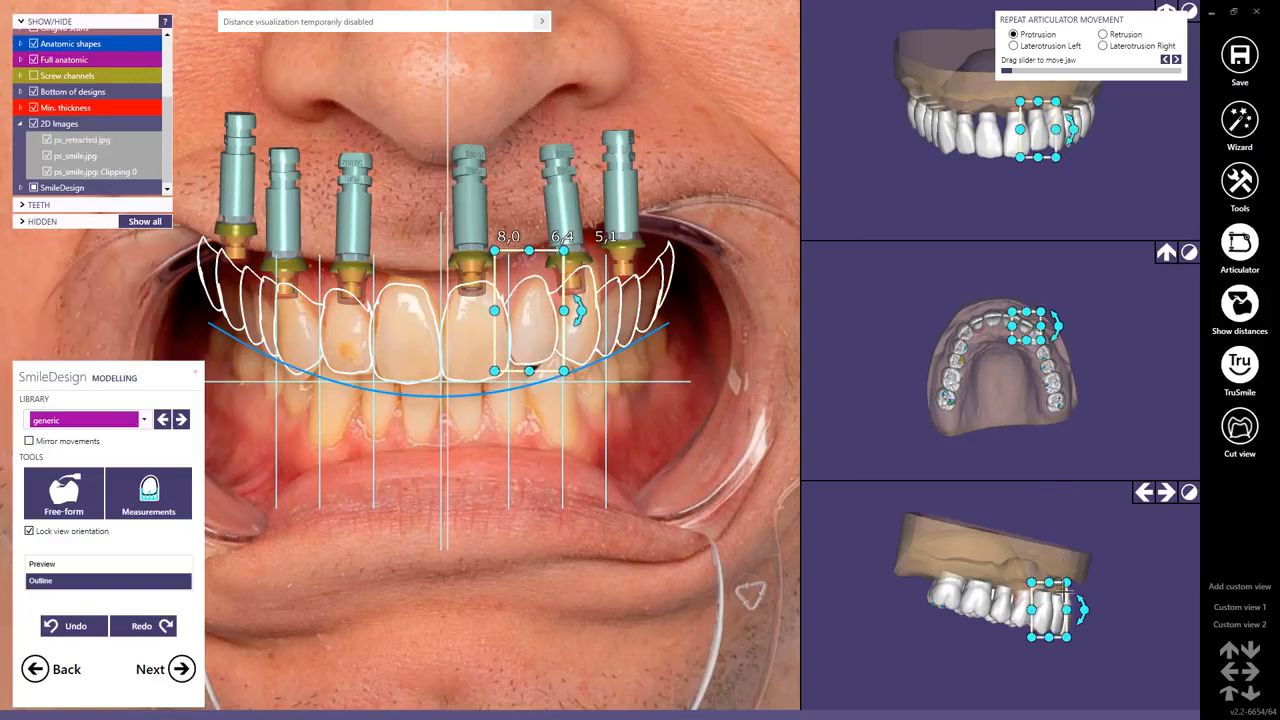
# Step: Tilt the patient's upper right canine slightly in the side view and shift it slightly in the occlusal view
pyautogui.scroll(3, 1064, 595)
pyautogui.scroll(8, 1025, 291)
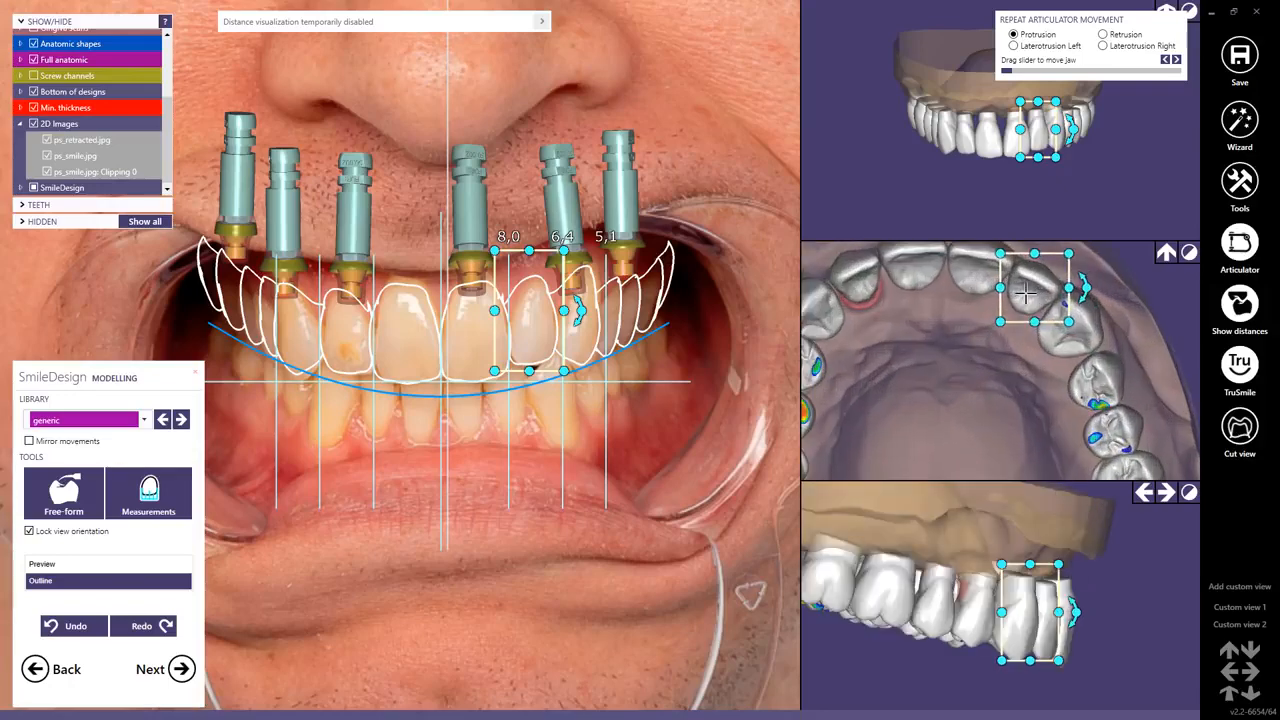
pyautogui.scroll(-3, 992, 296)
pyautogui.moveTo(884, 249); pyautogui.dragTo(940, 301, button='middle')
pyautogui.scroll(4, 946, 330)
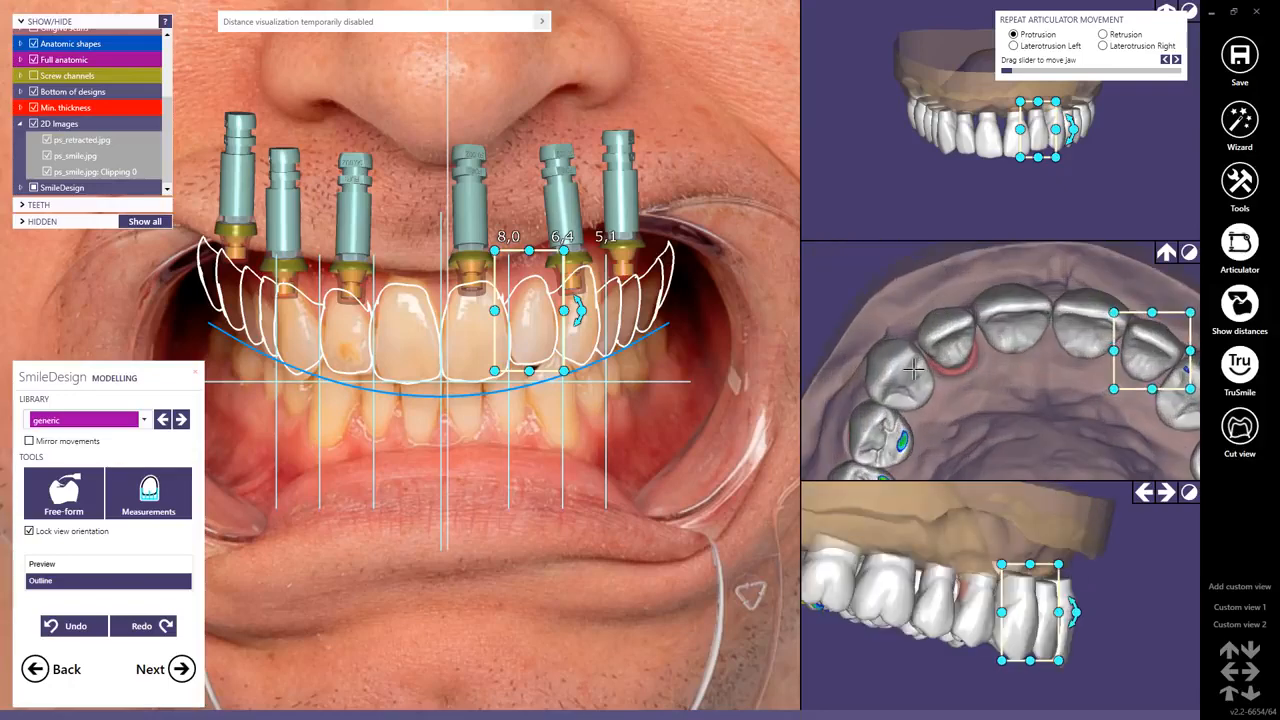
pyautogui.click(913, 370)
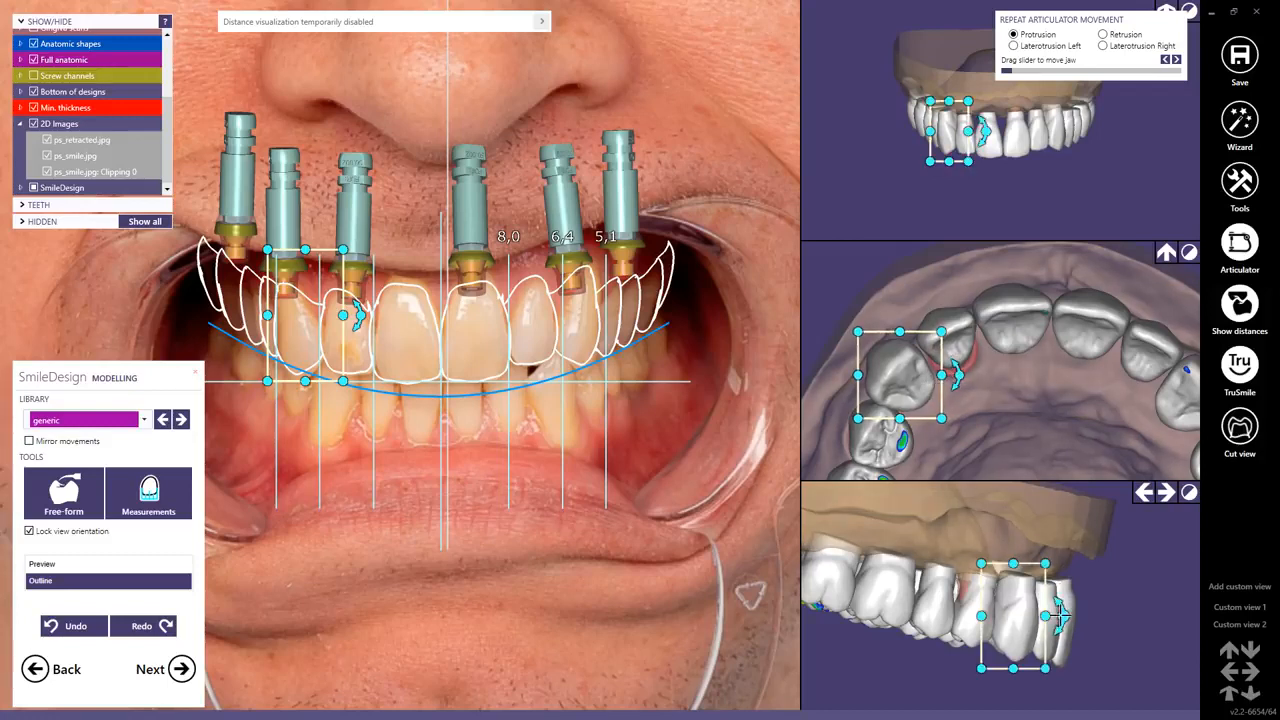
pyautogui.moveTo(1061, 616); pyautogui.dragTo(1061, 616)
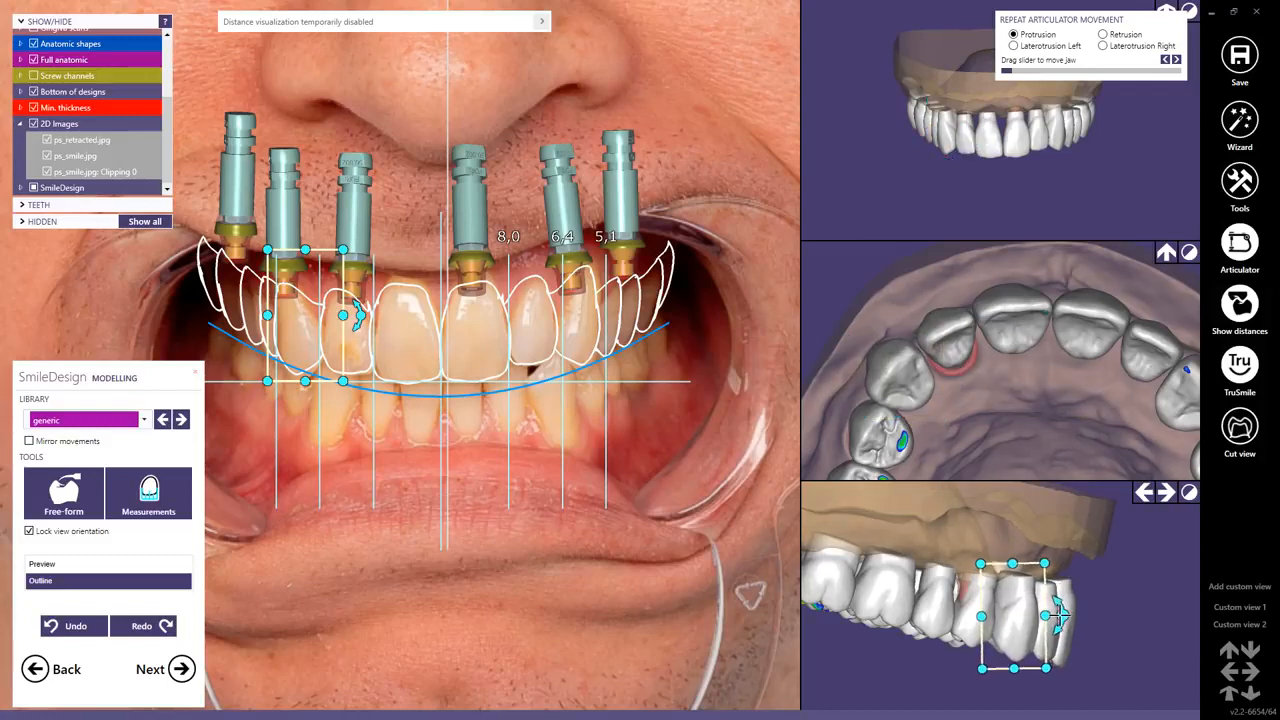
pyautogui.click(899, 371)
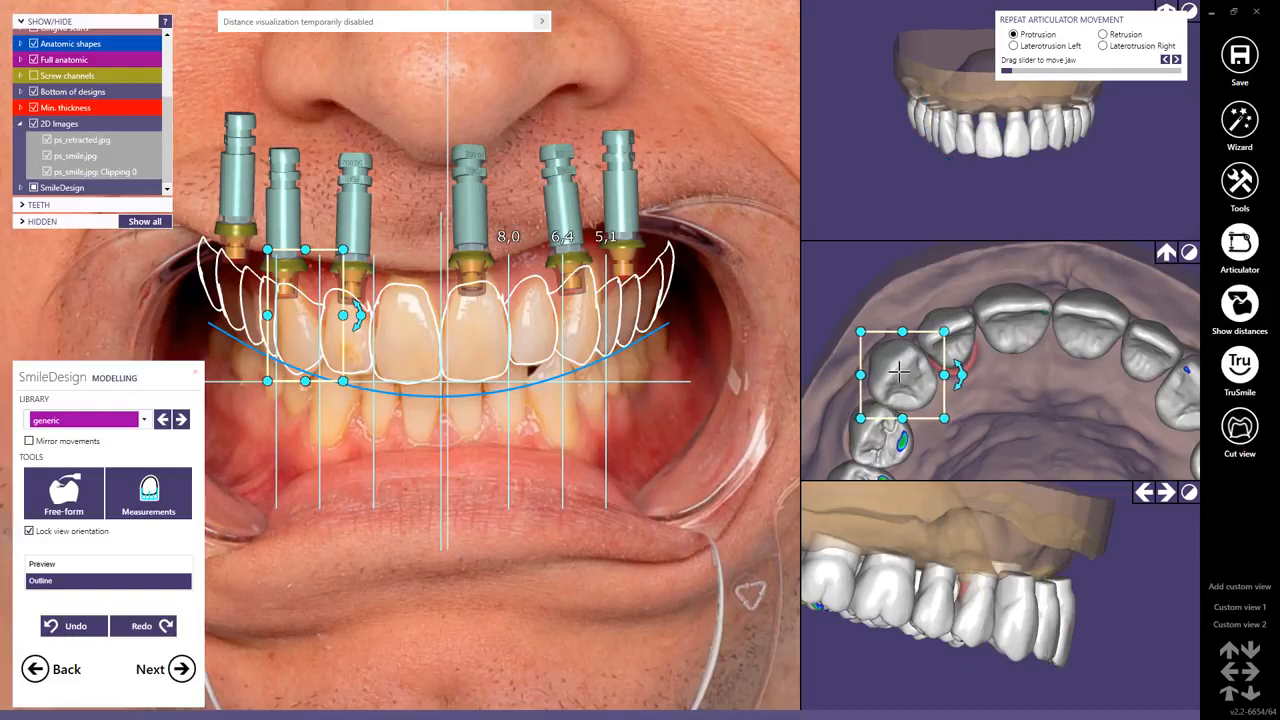
pyautogui.hotkey('ctrl', 'shift')
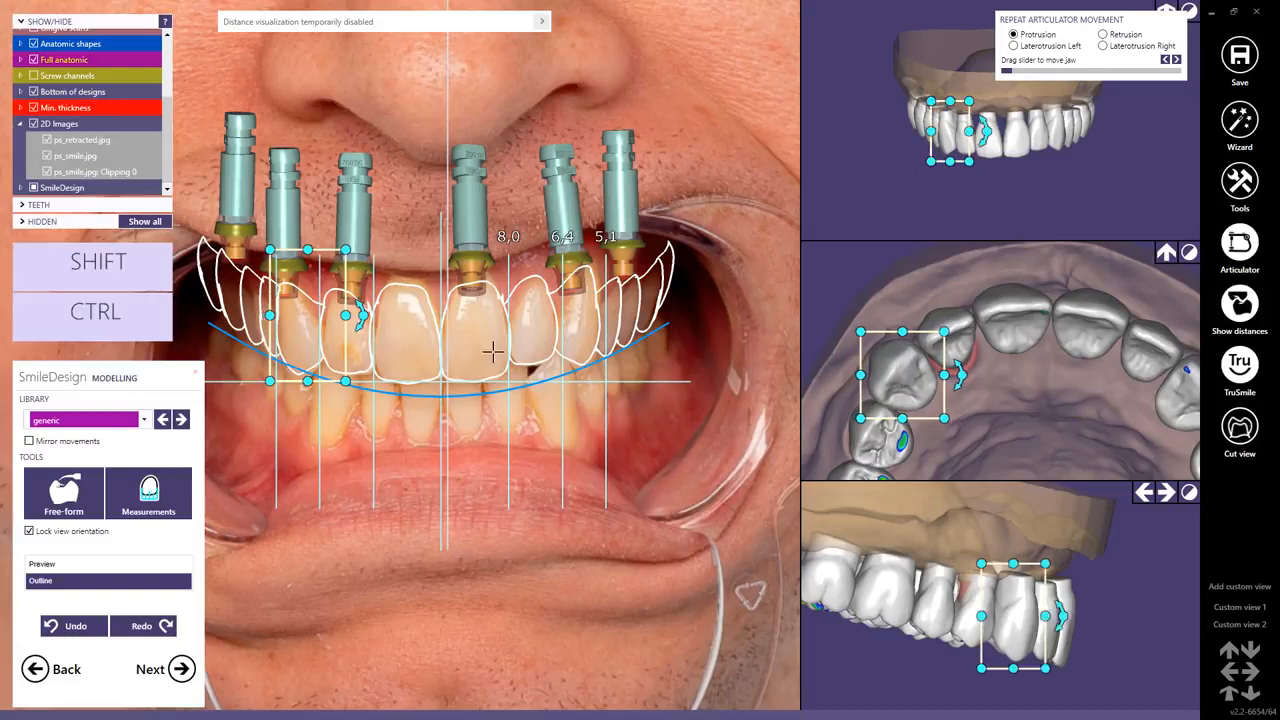
# Step: Switch the teeth from Outline to Preview on the smile photo and fine-tune the upper canines and the right lateral incisor
pyautogui.click(42, 564)
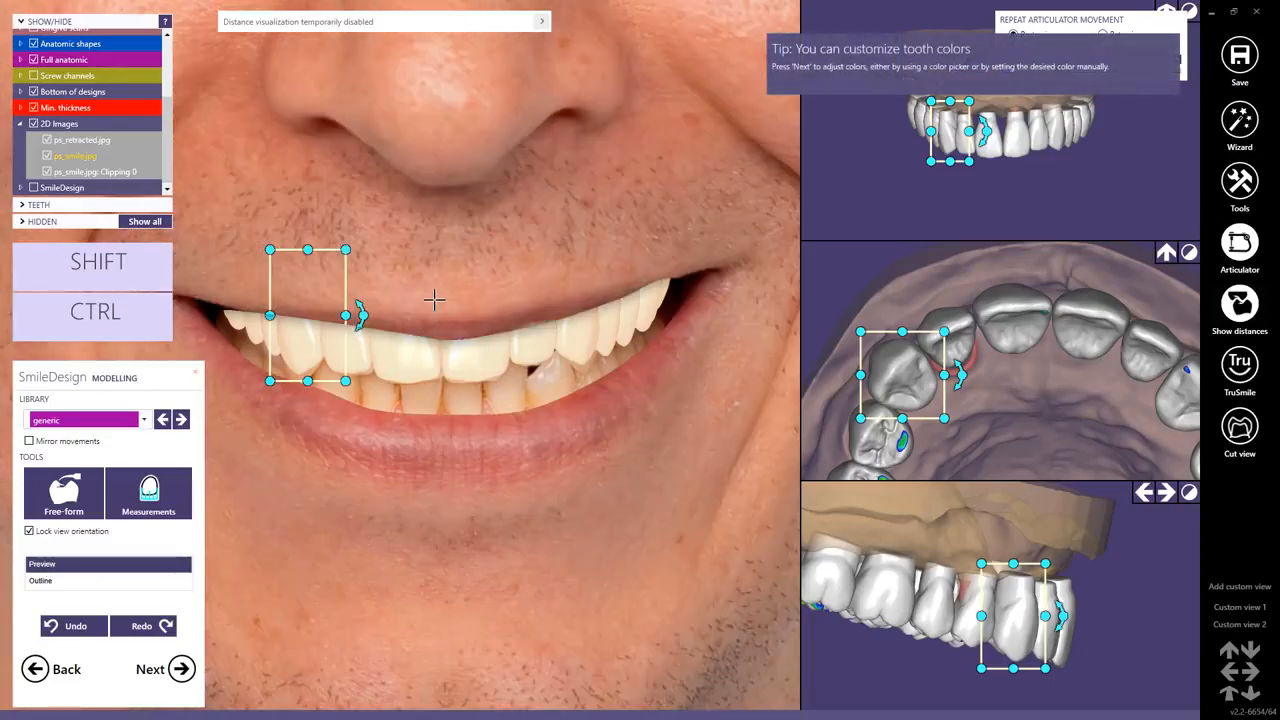
pyautogui.middleClick(434, 300)
pyautogui.scroll(-2, 434, 300)
pyautogui.click(413, 295)
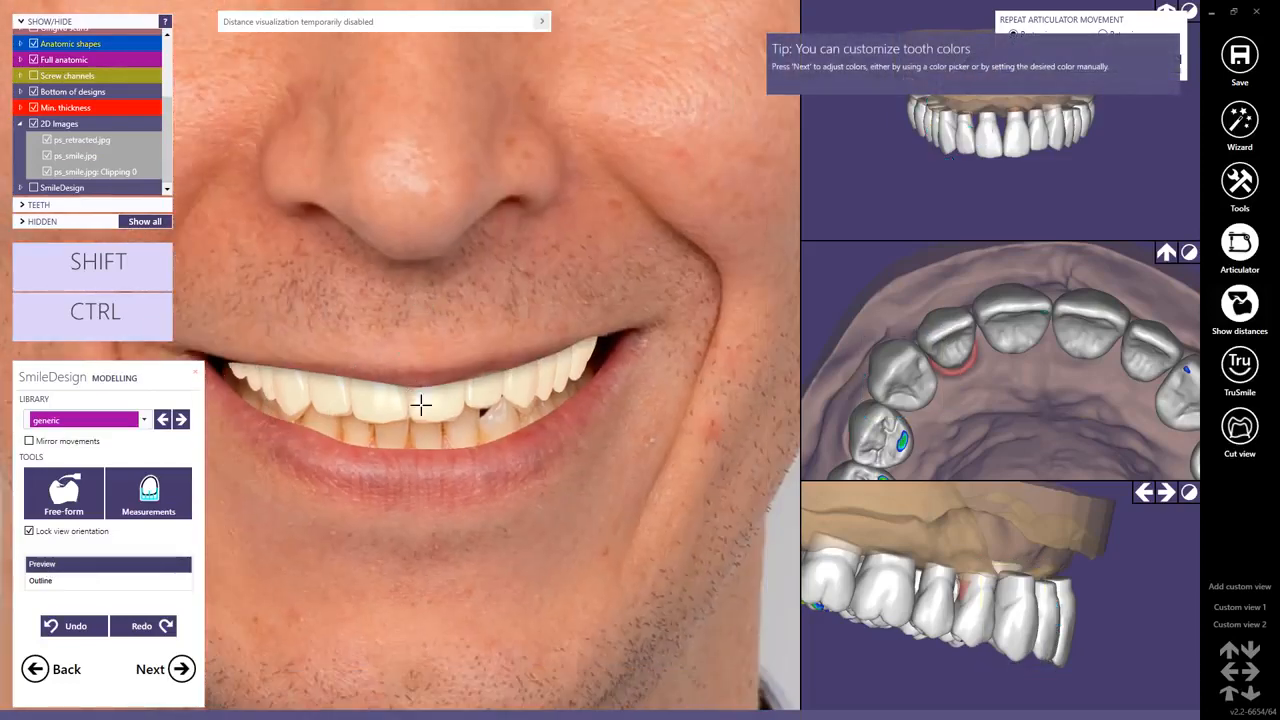
pyautogui.click(520, 384)
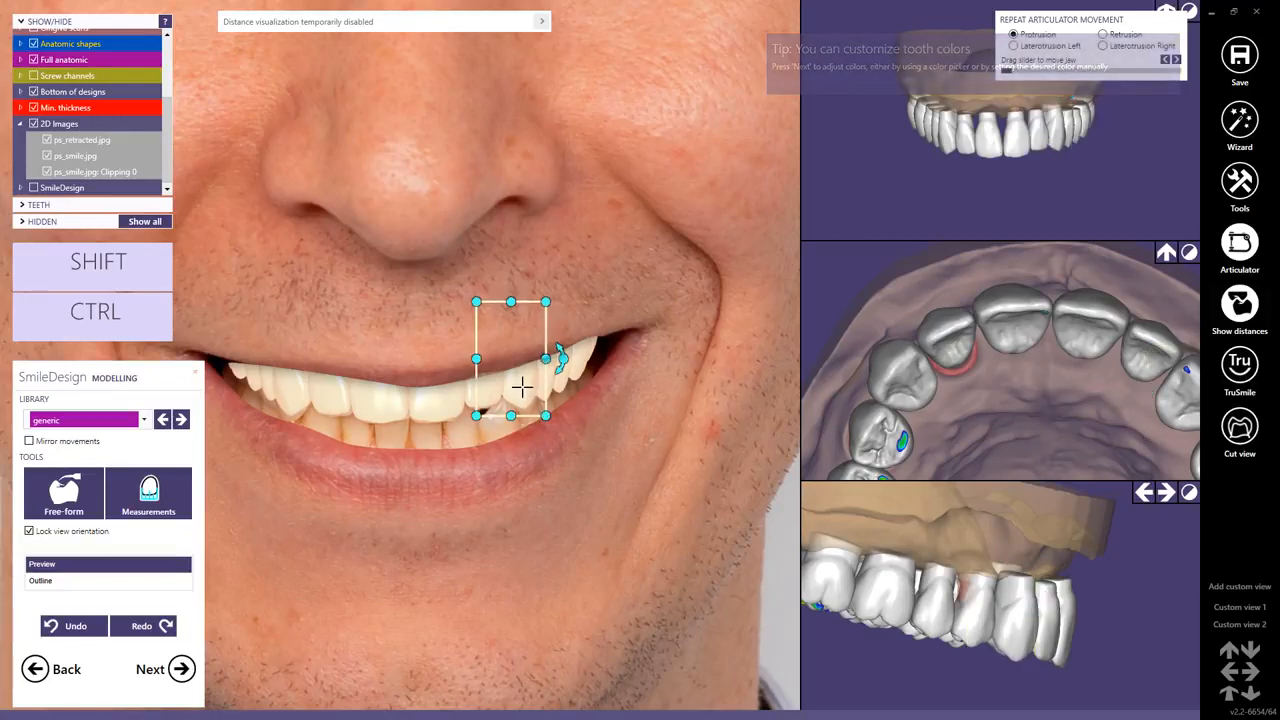
pyautogui.click(290, 385)
pyautogui.click(291, 386)
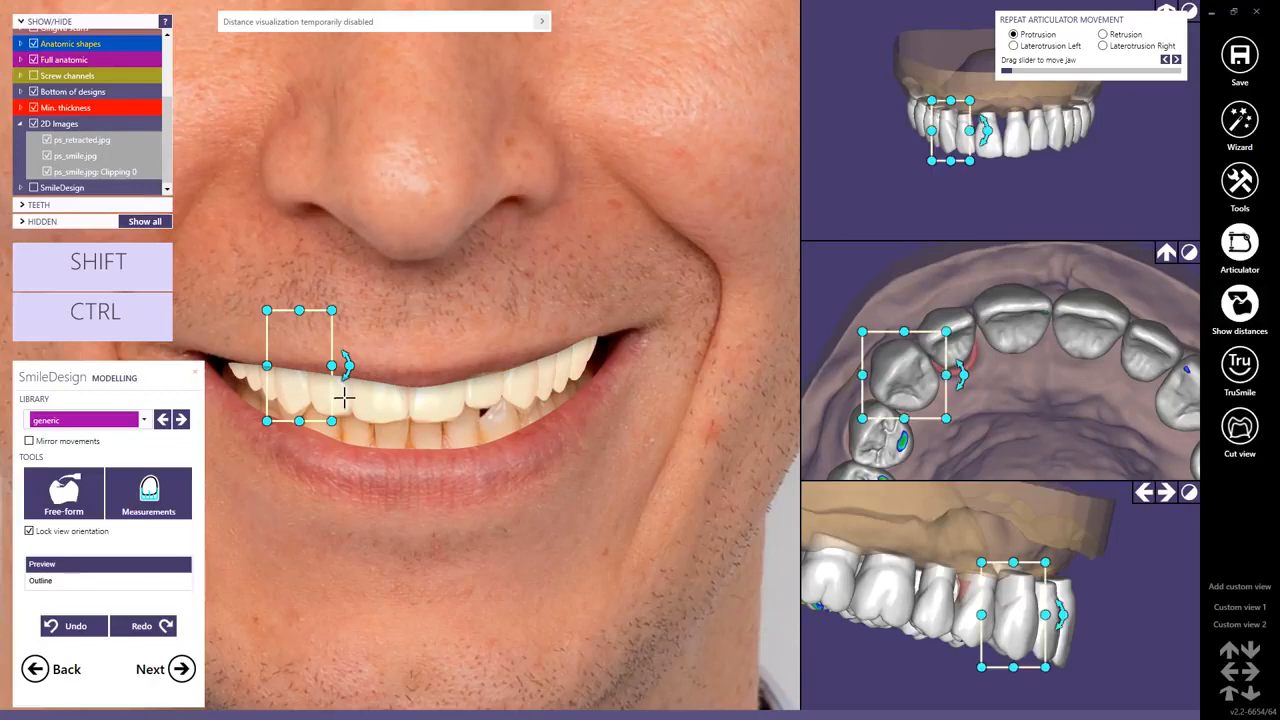
pyautogui.click(337, 396)
pyautogui.click(335, 395)
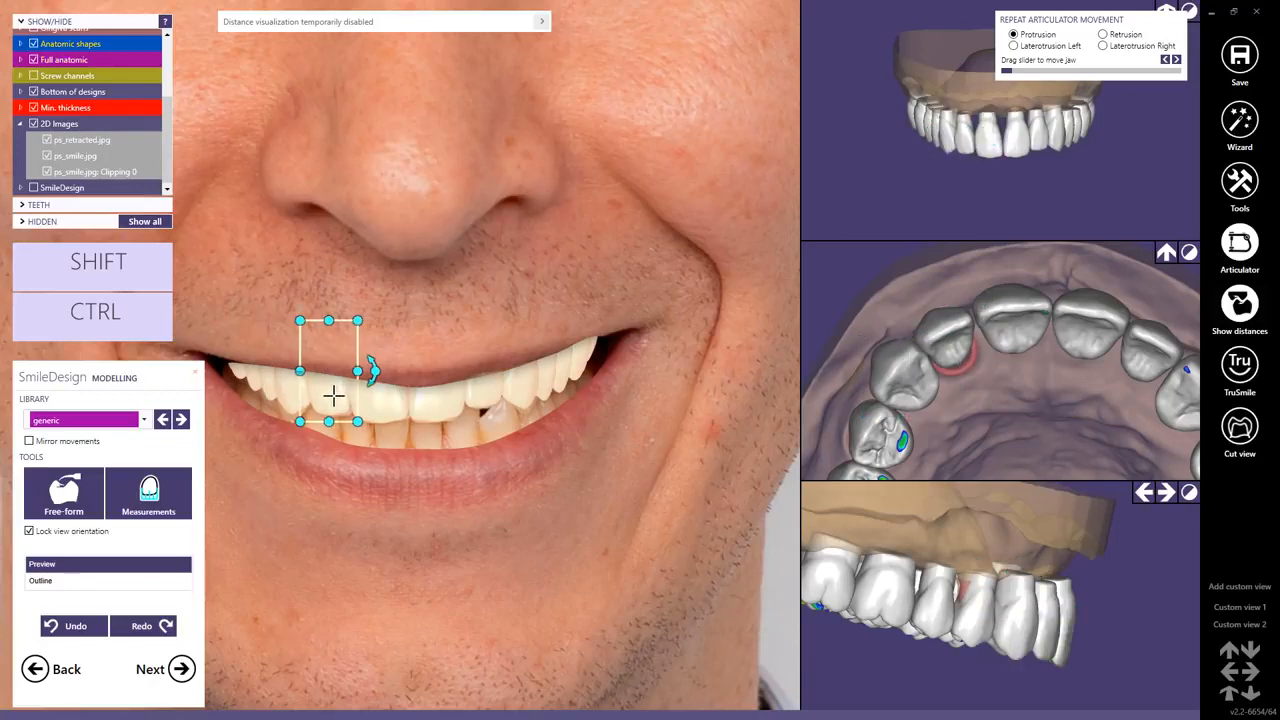
# Step: Lower the patient's upper right central incisor slightly and fine-tune the left central incisor's width on the smile photo
pyautogui.click(380, 404)
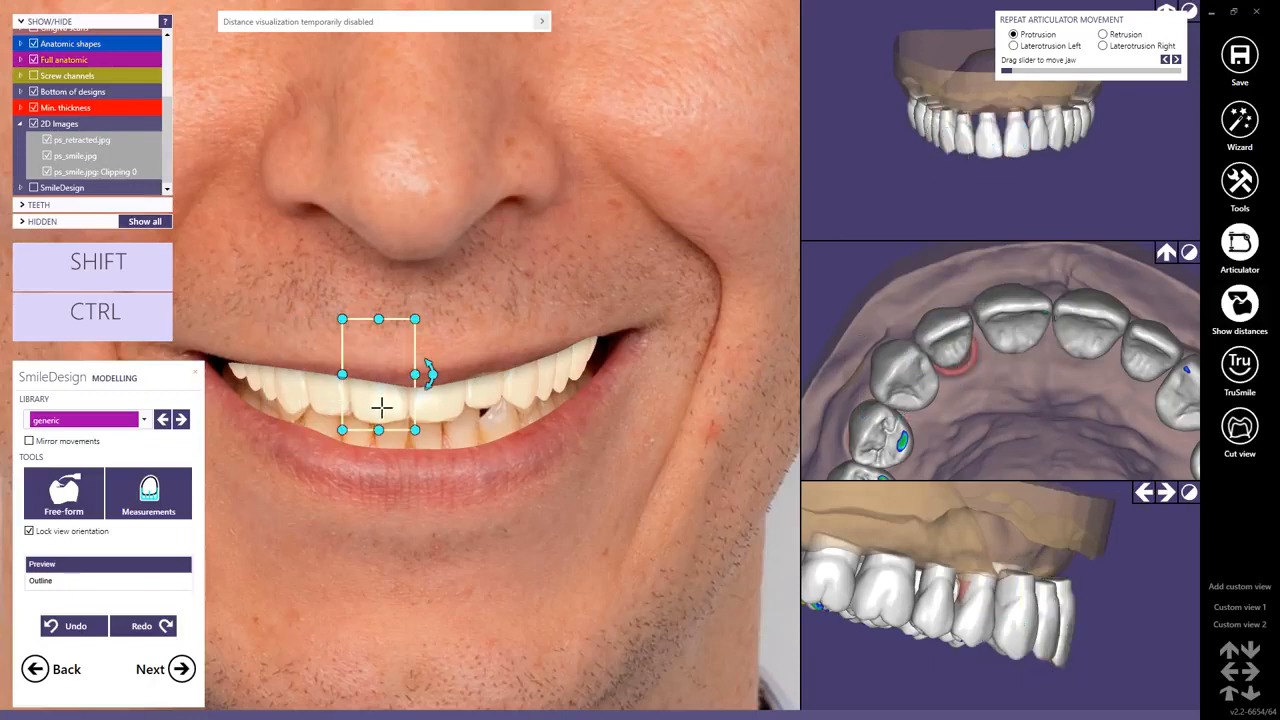
pyautogui.moveTo(381, 407); pyautogui.dragTo(338, 376)
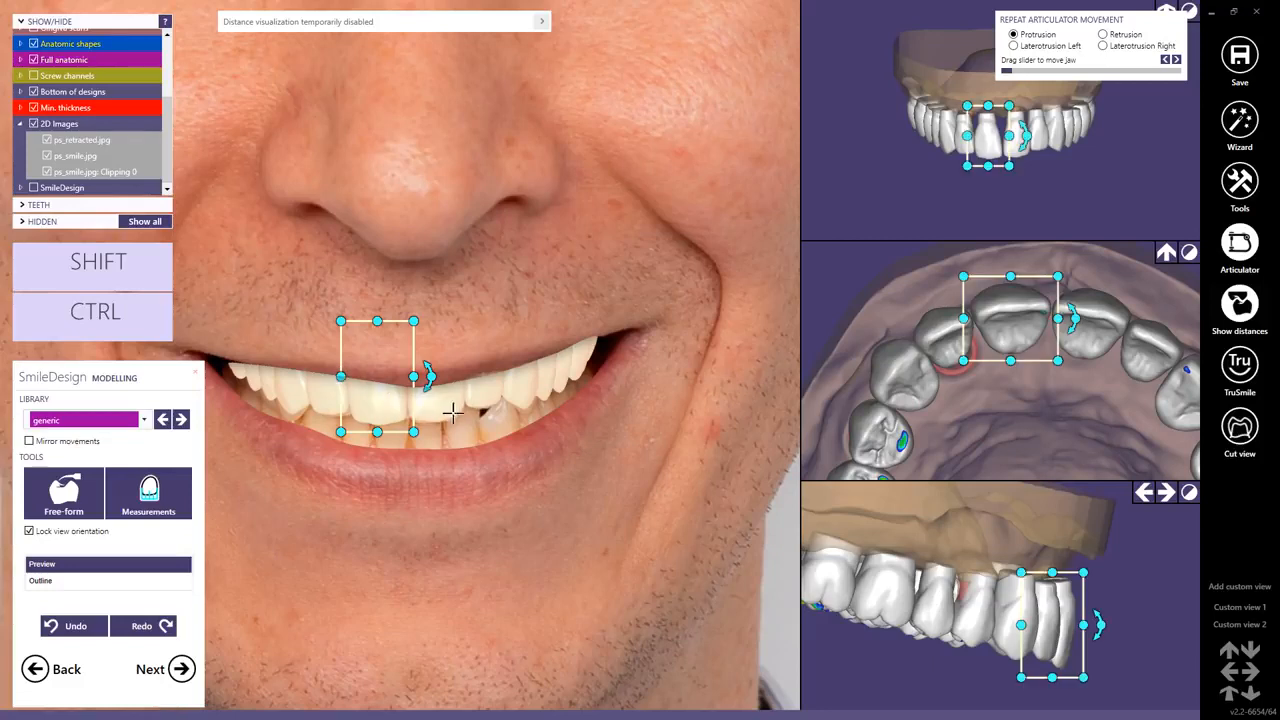
pyautogui.click(451, 409)
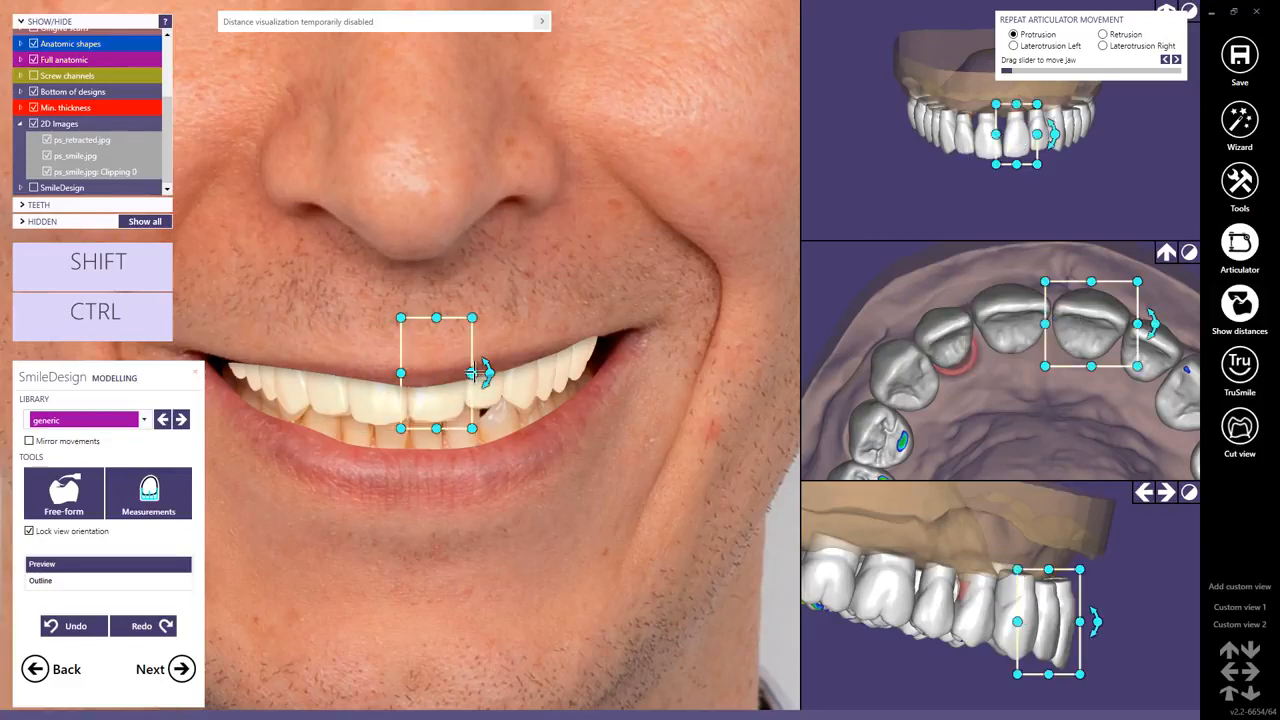
pyautogui.moveTo(478, 372); pyautogui.dragTo(479, 373)
pyautogui.scroll(-5, 470, 372)
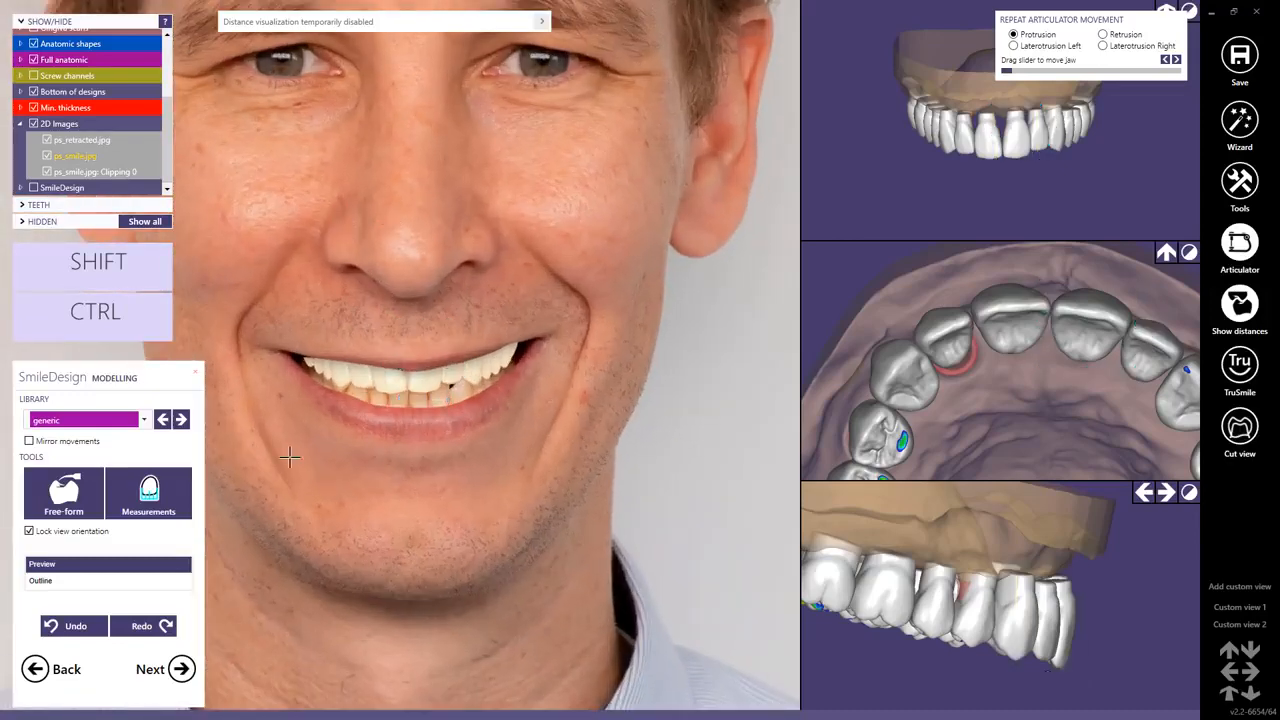
# Step: Proceed to the SmileDesign preview and examine the designed teeth up close beside the previous smile
pyautogui.click(181, 669)
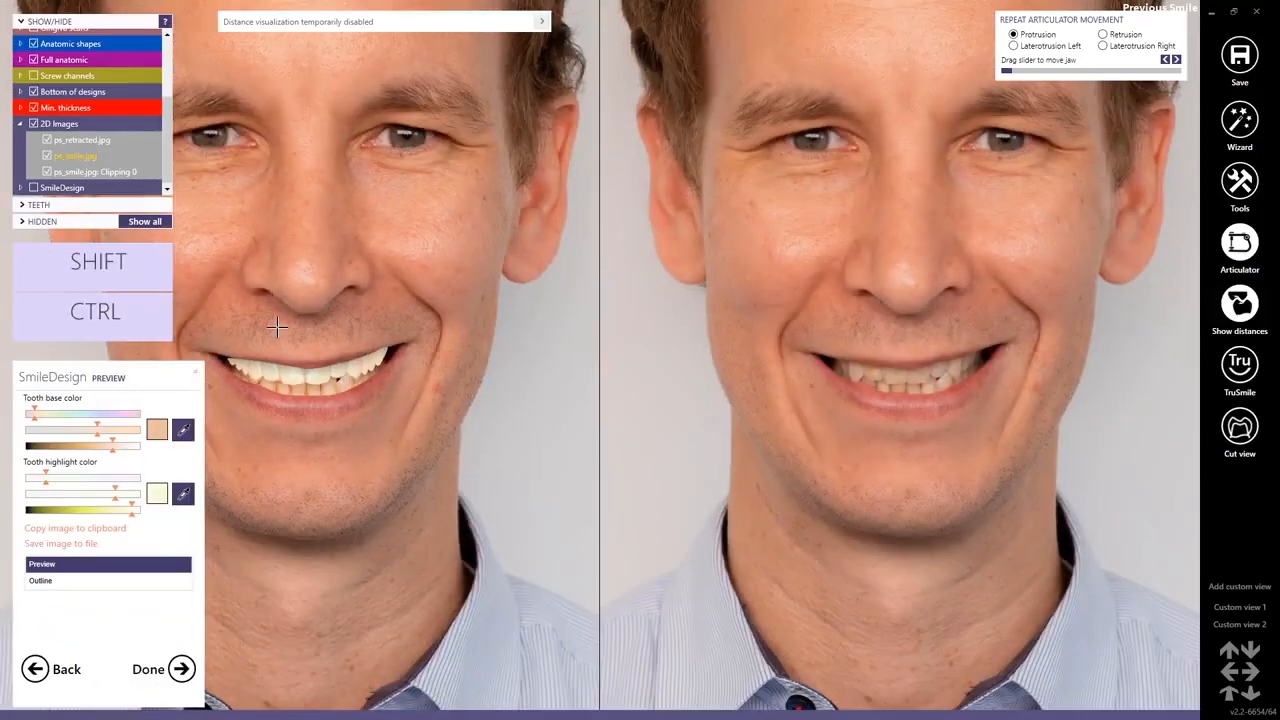
pyautogui.scroll(5, 277, 326)
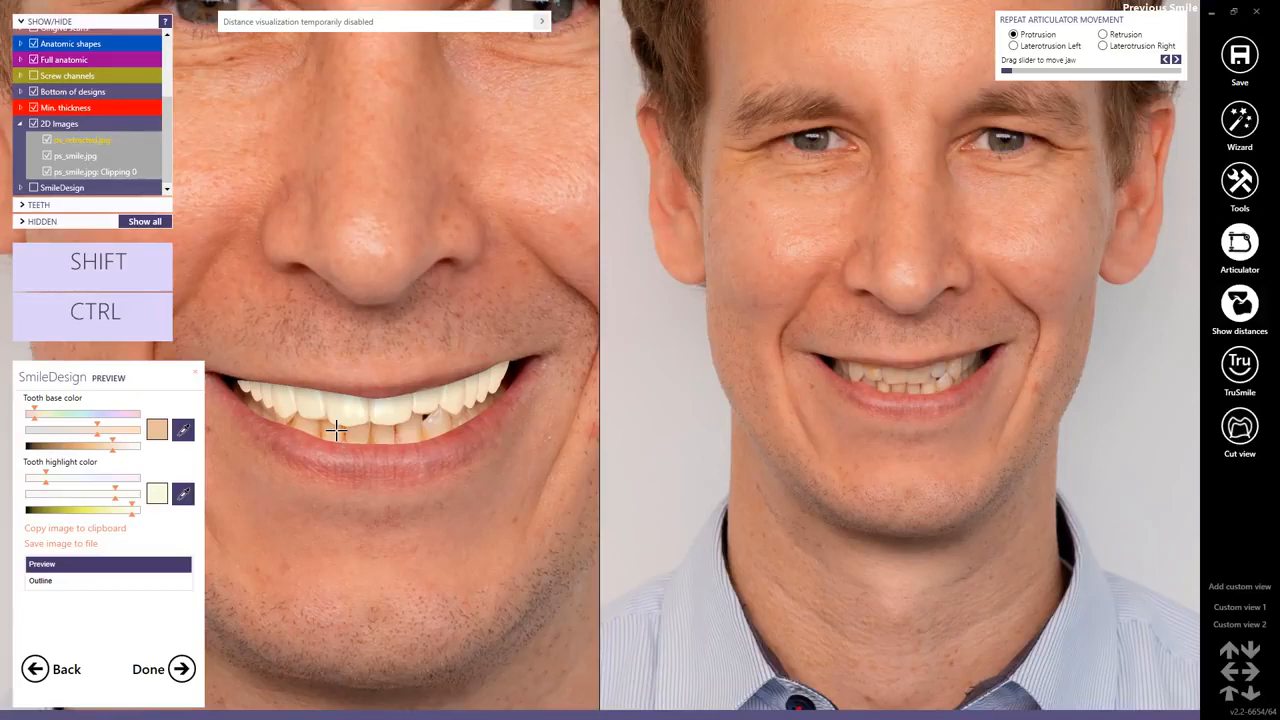
pyautogui.scroll(3, 336, 430)
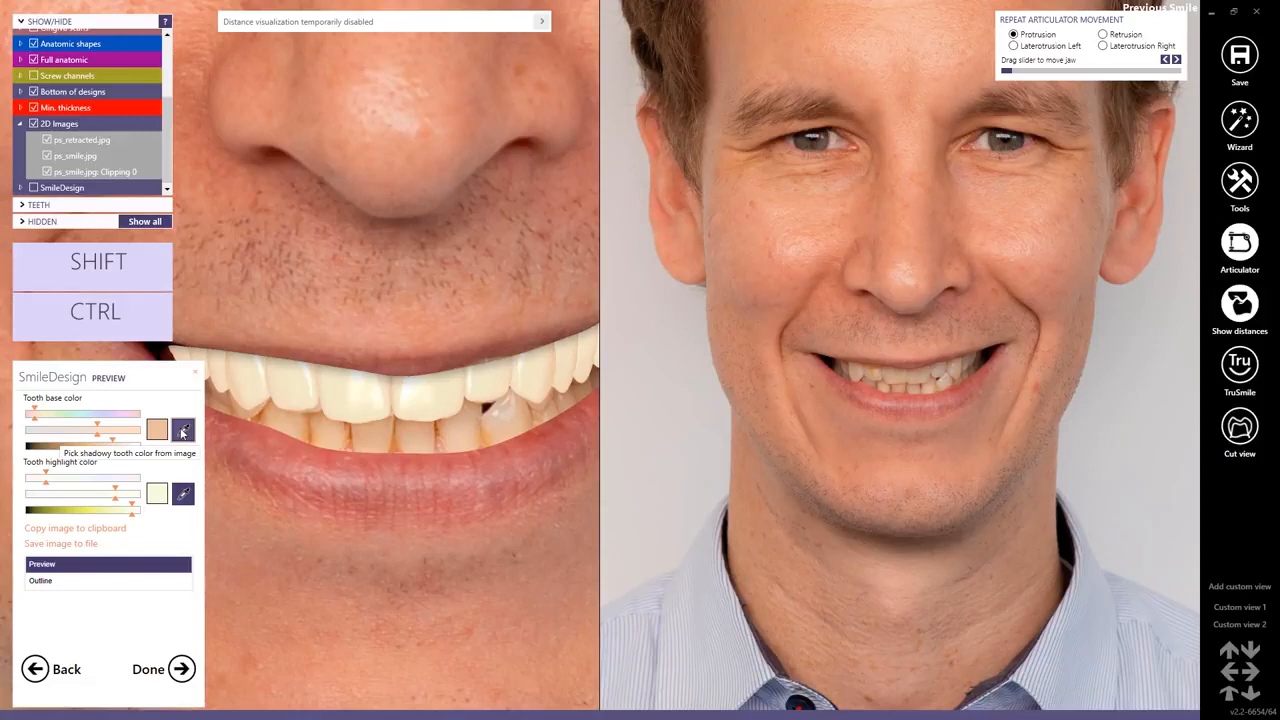
# Step: Pick the tooth base color from the patient's natural lower front teeth on the smile photo, resampling it for a closer match
pyautogui.click(182, 430)
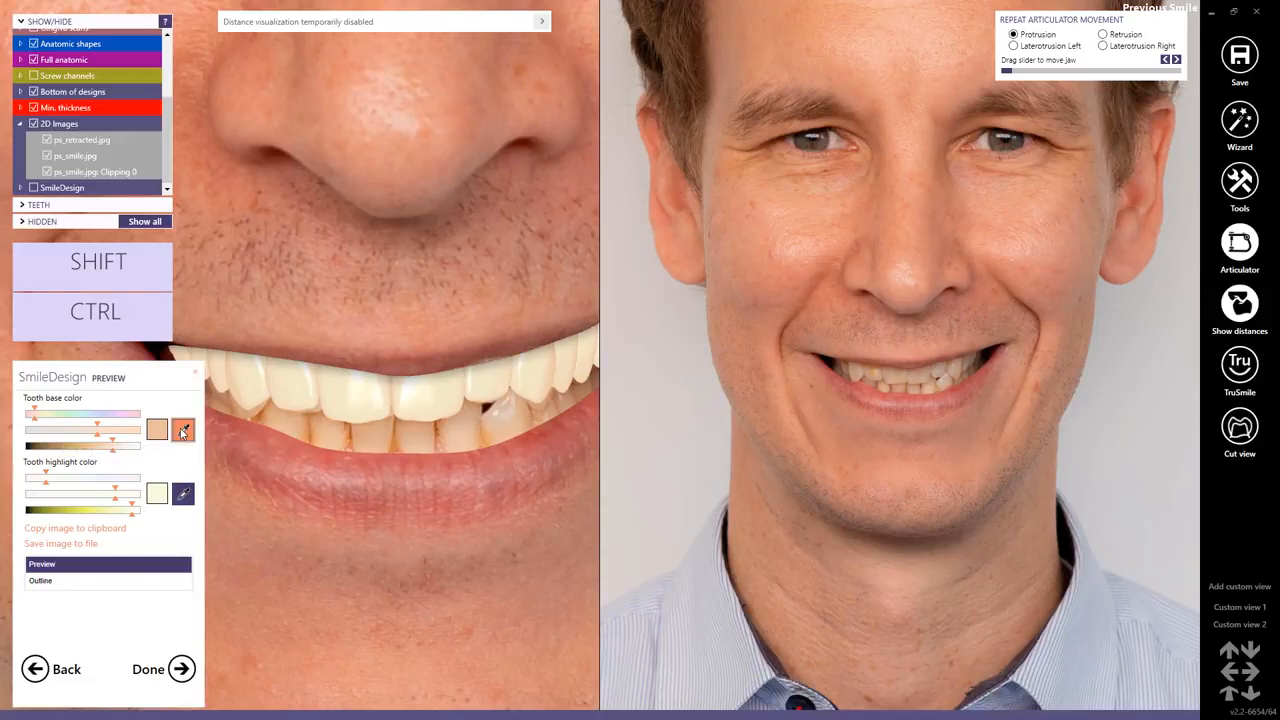
pyautogui.click(395, 432)
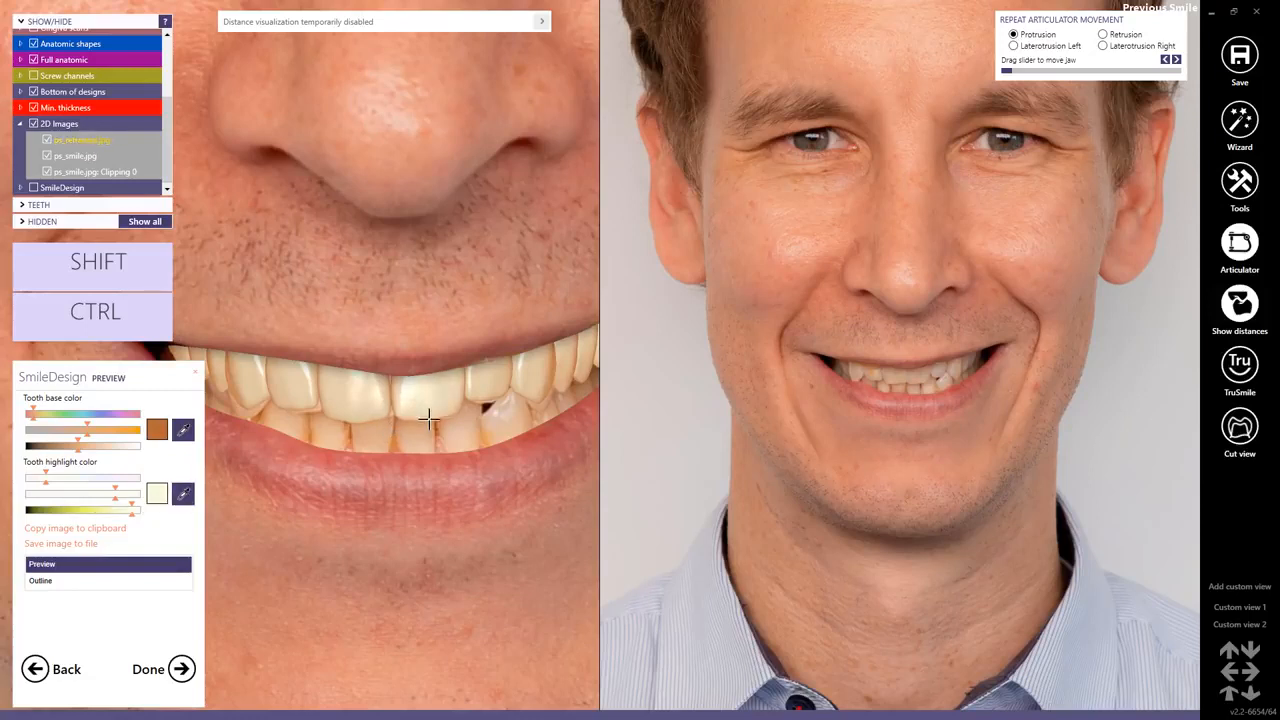
pyautogui.click(184, 430)
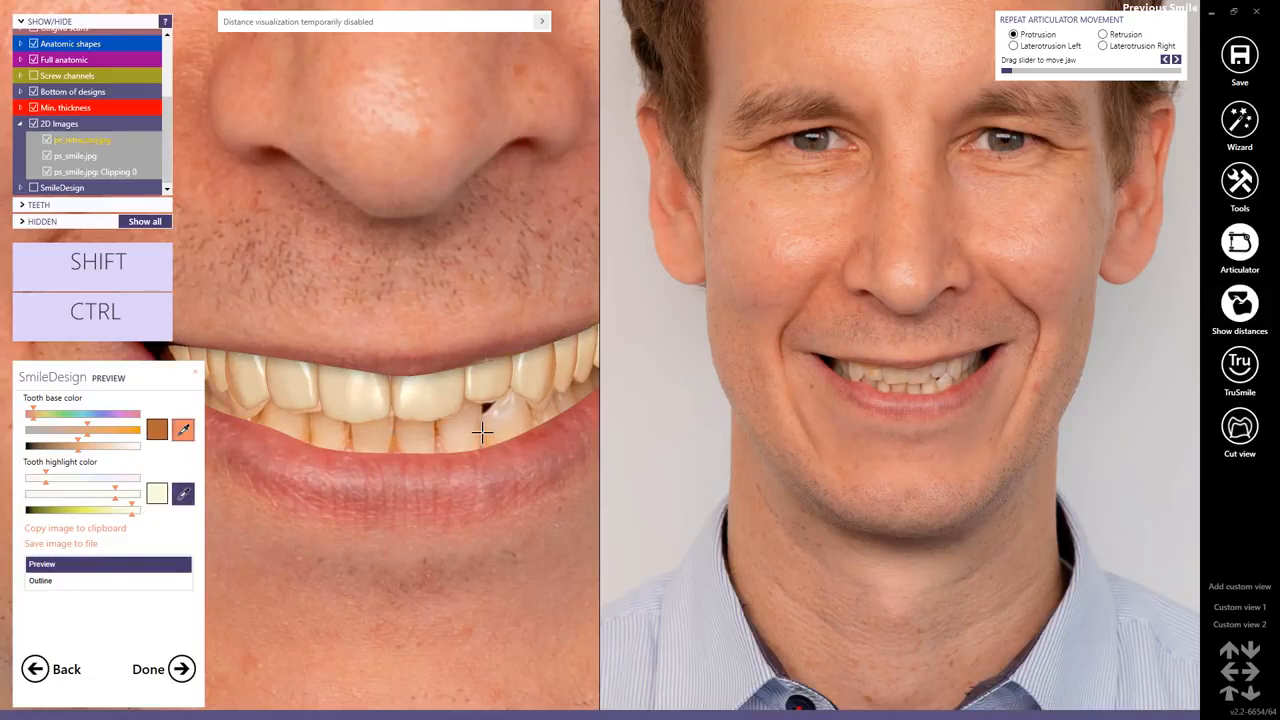
pyautogui.click(481, 431)
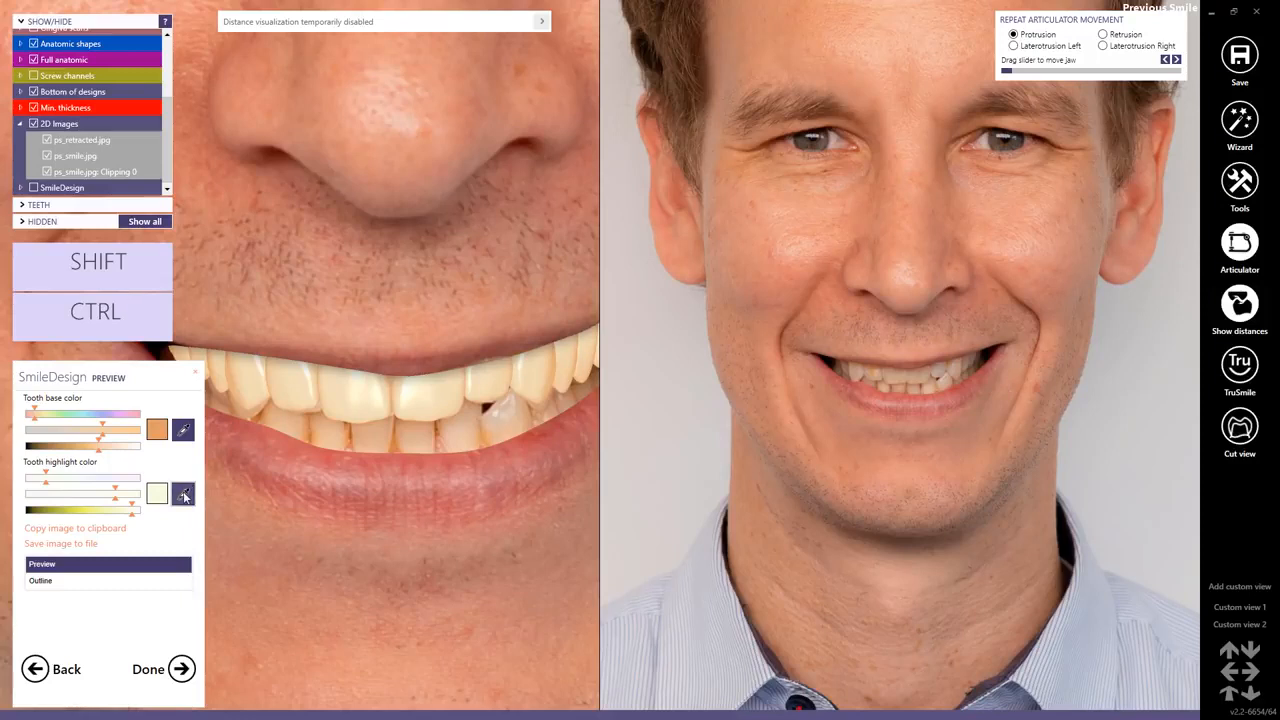
# Step: Pick the tooth highlight color from the bright natural tooth beside the dark gap on the patient's left in the smile photo
pyautogui.click(184, 494)
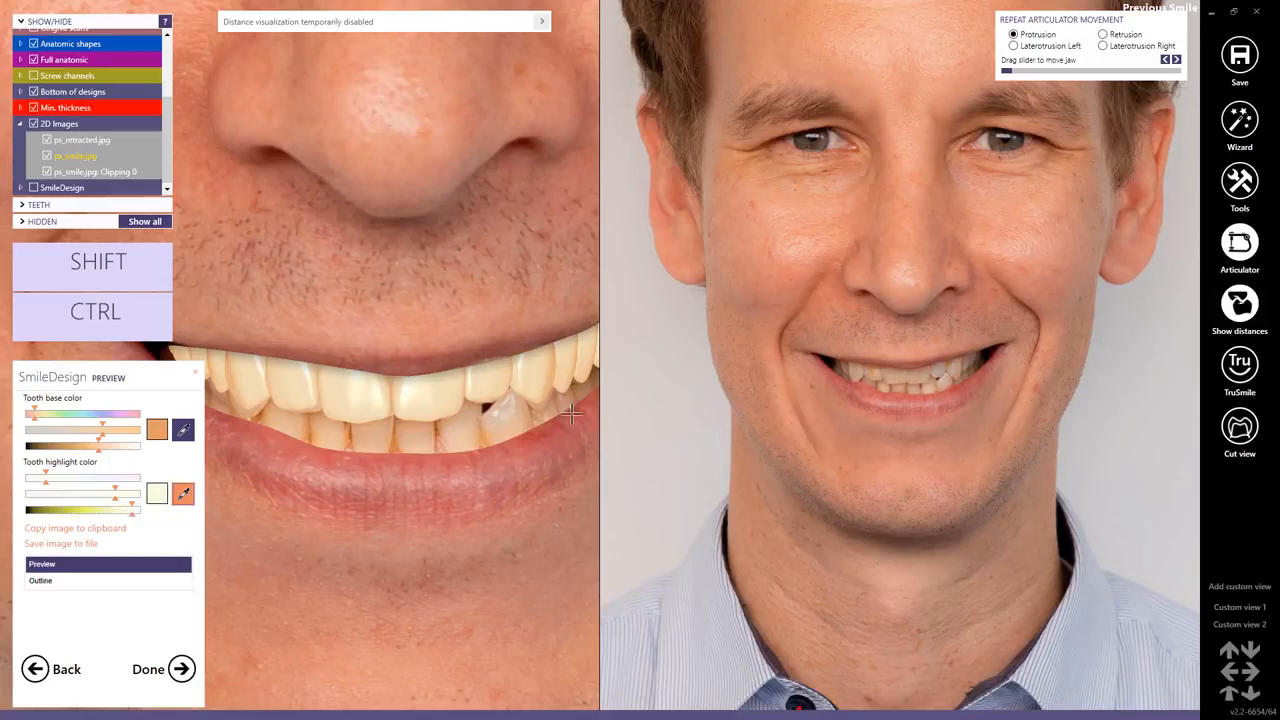
pyautogui.click(496, 410)
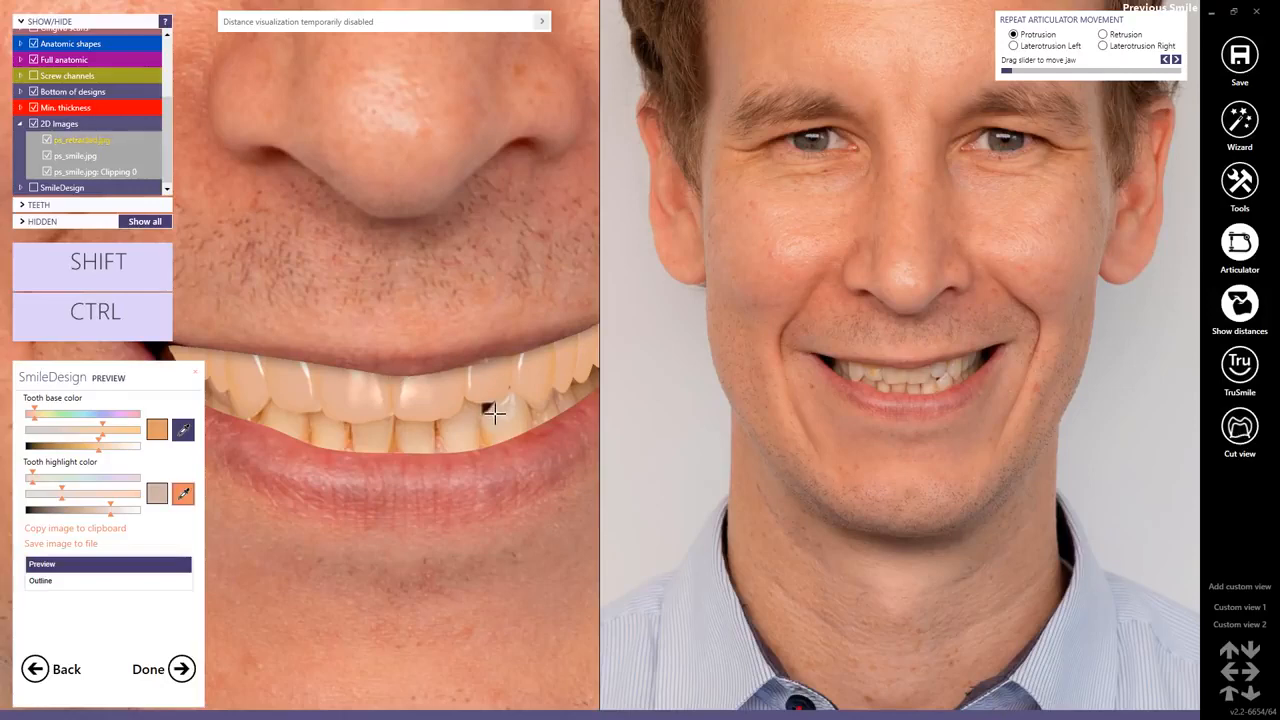
pyautogui.click(493, 410)
pyautogui.scroll(-5, 490, 410)
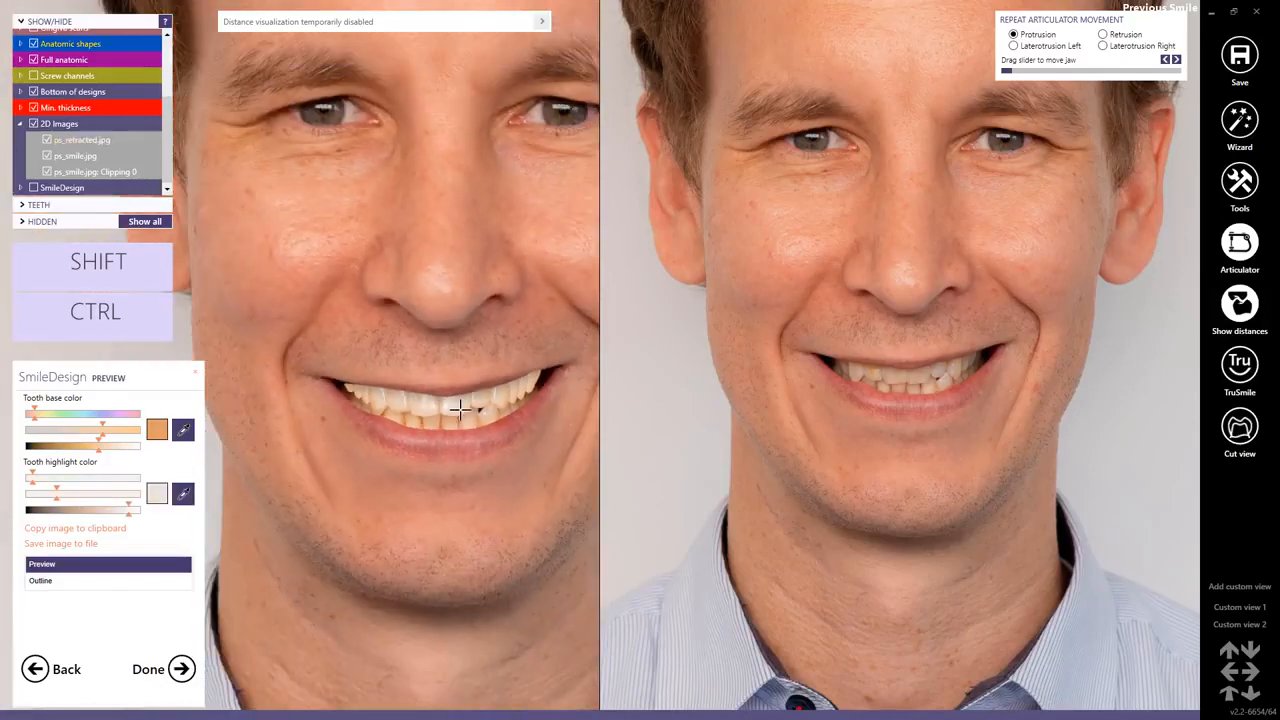
# Step: Return to SmileDesign modelling, show the teeth as Preview, and shift the whole upper arch slightly toward the patient's left, comparing with undo and redo
pyautogui.click(36, 669)
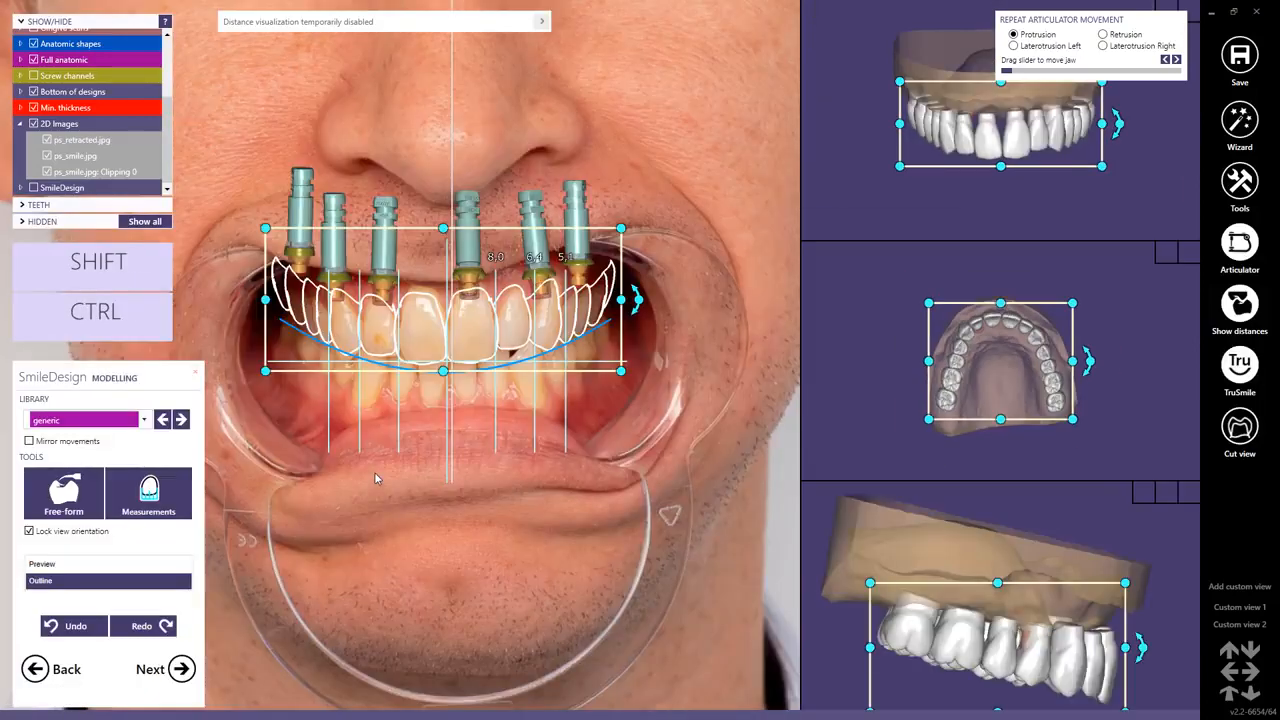
pyautogui.click(40, 564)
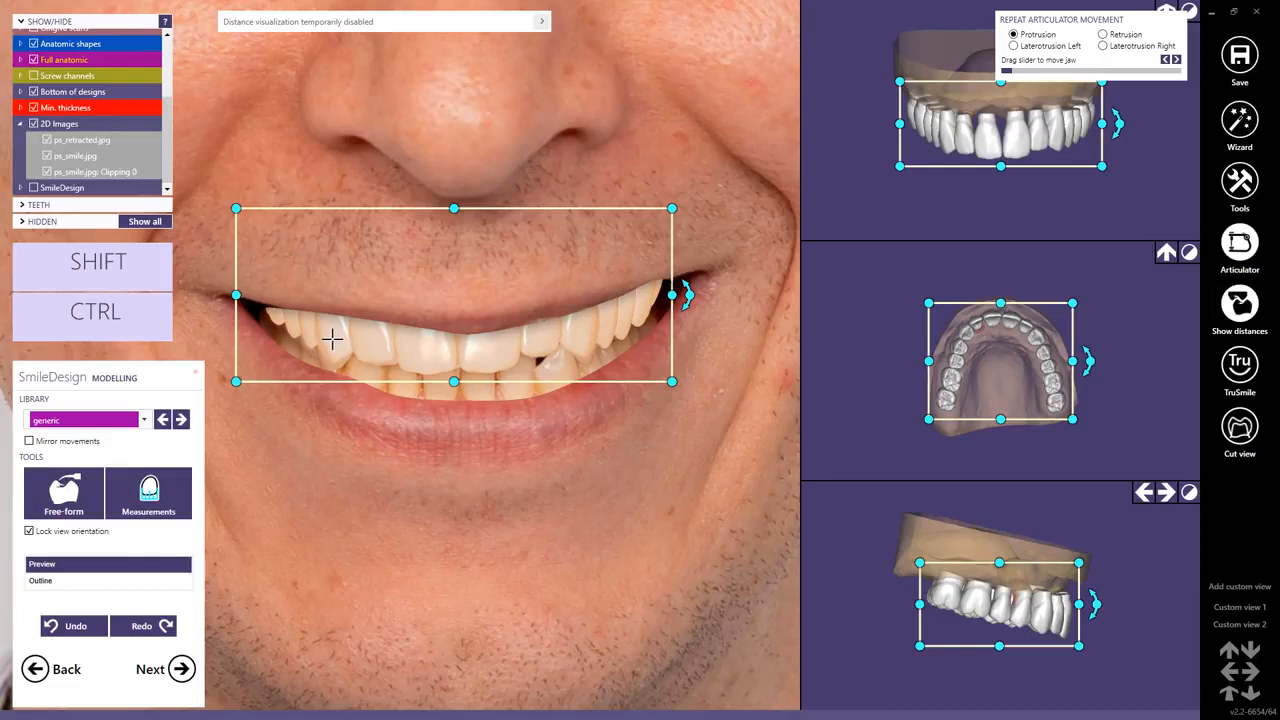
pyautogui.moveTo(479, 351); pyautogui.dragTo(482, 350)
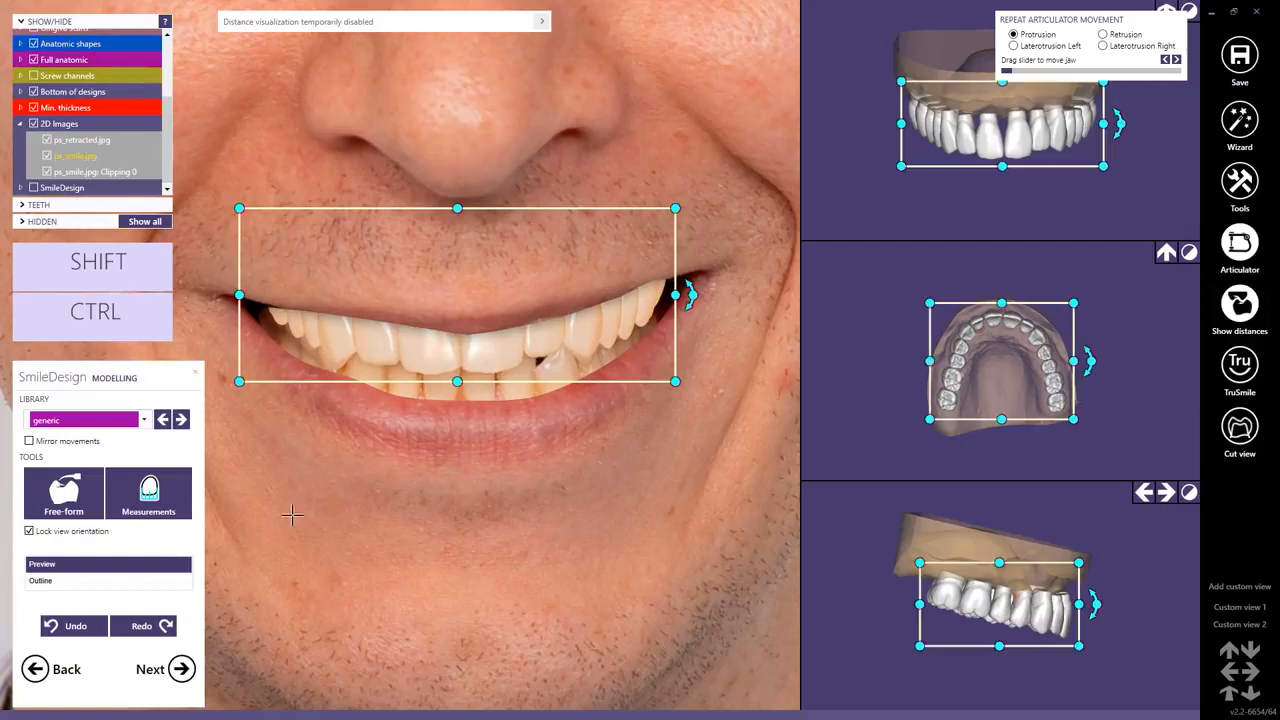
pyautogui.click(76, 626)
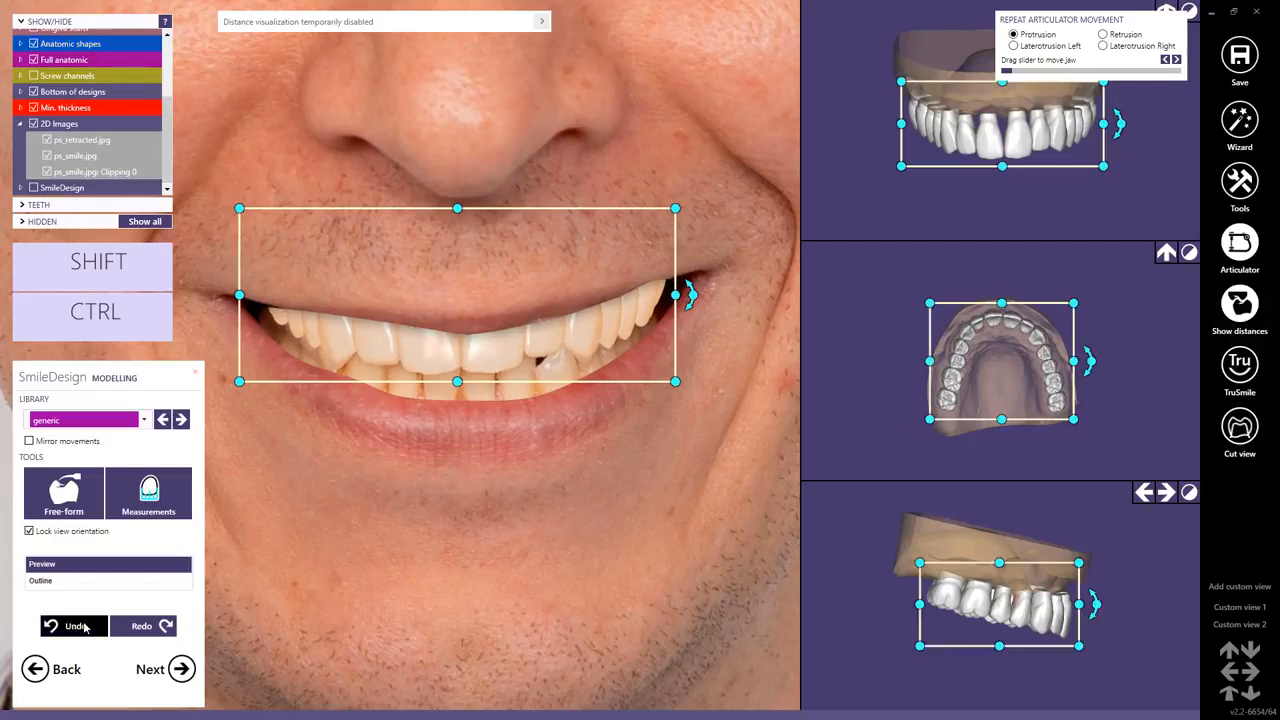
pyautogui.click(144, 626)
pyautogui.click(523, 447)
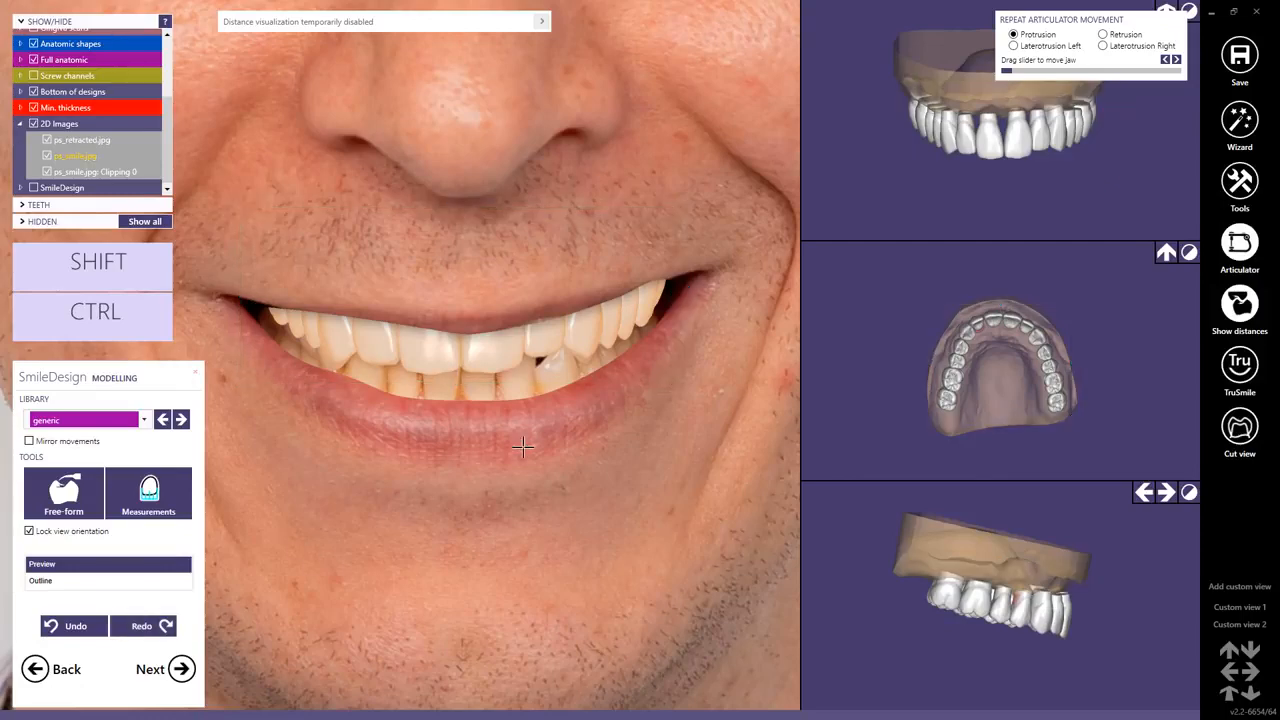
pyautogui.scroll(-5, 523, 447)
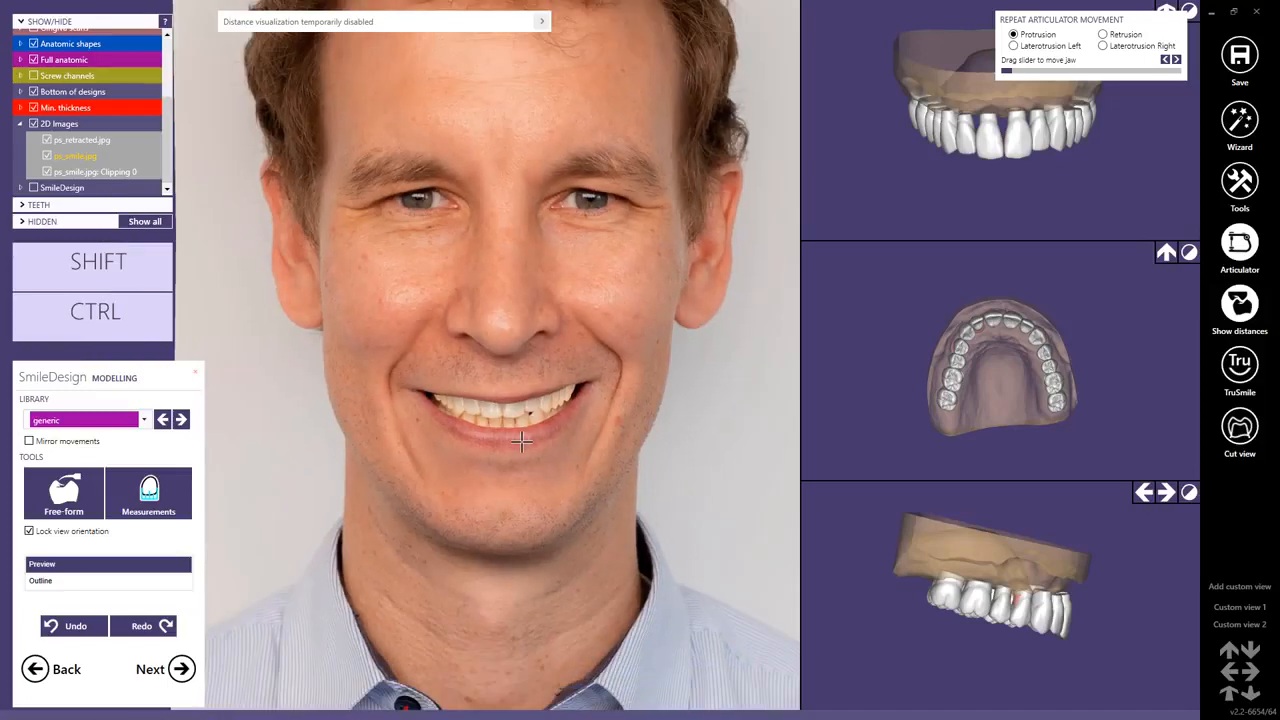
# Step: Proceed to the SmileDesign preview, save the preview image to file and finish SmileDesign
pyautogui.click(172, 670)
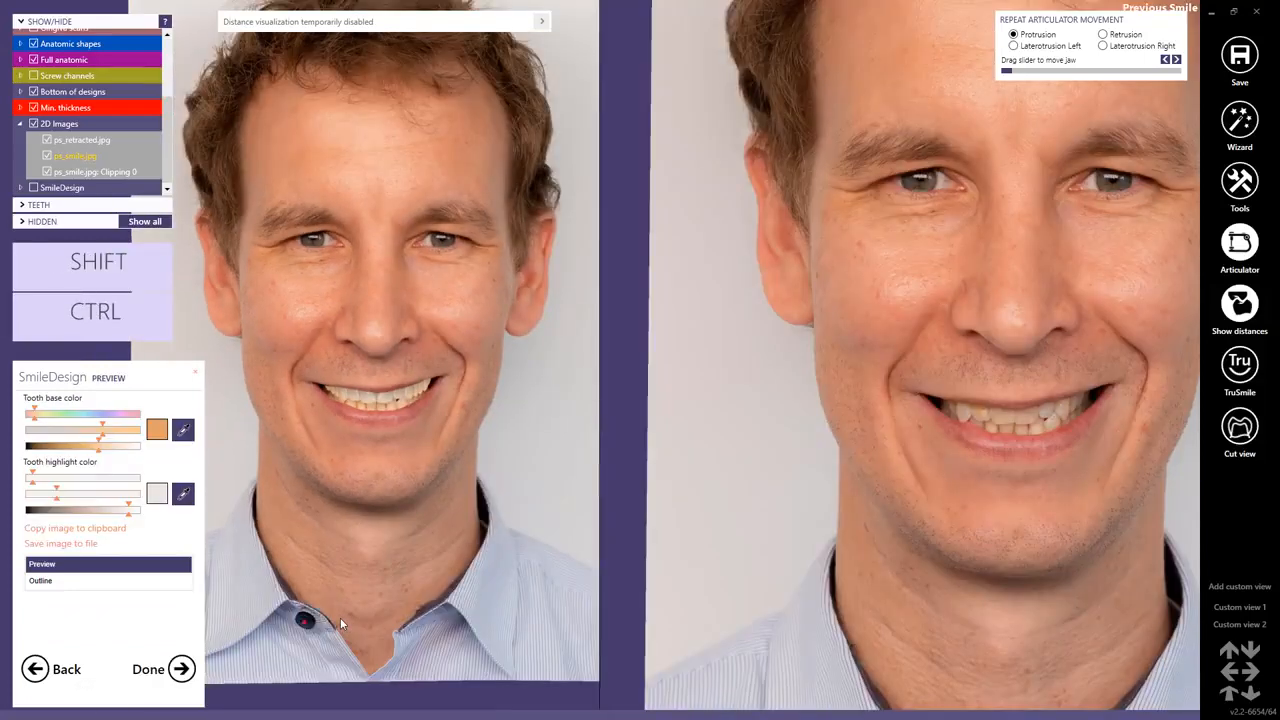
pyautogui.click(50, 544)
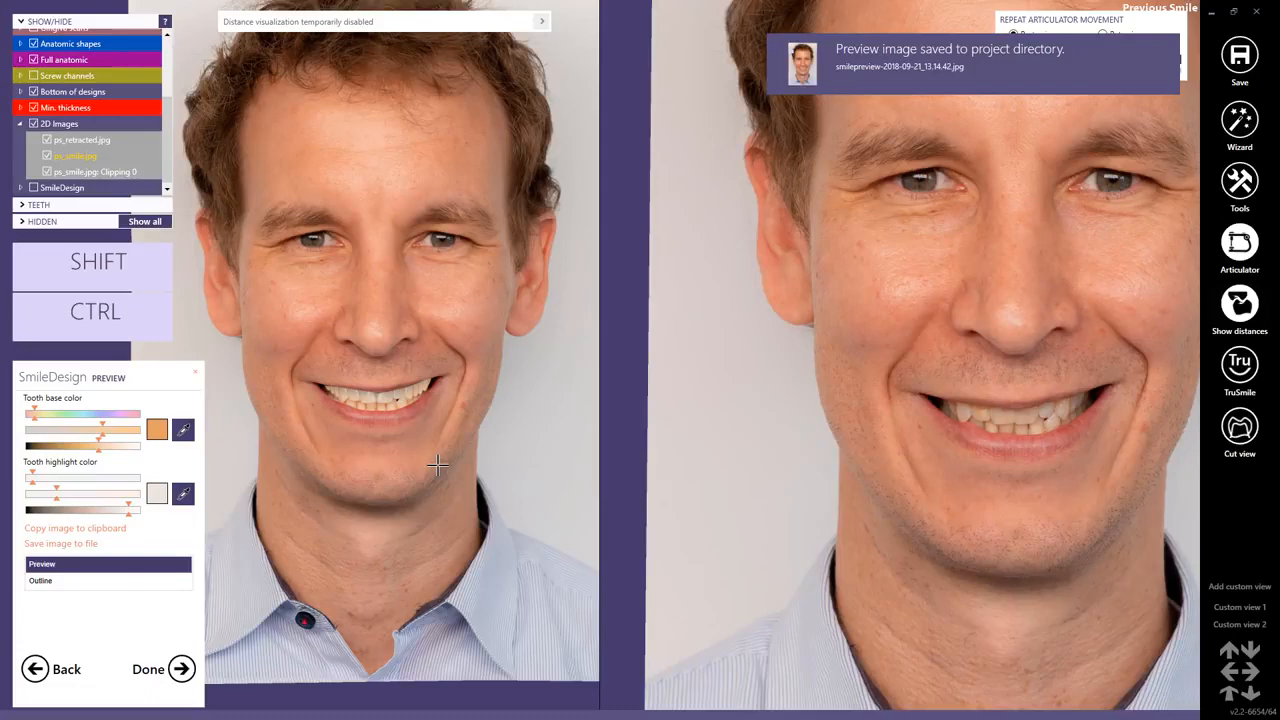
pyautogui.click(178, 669)
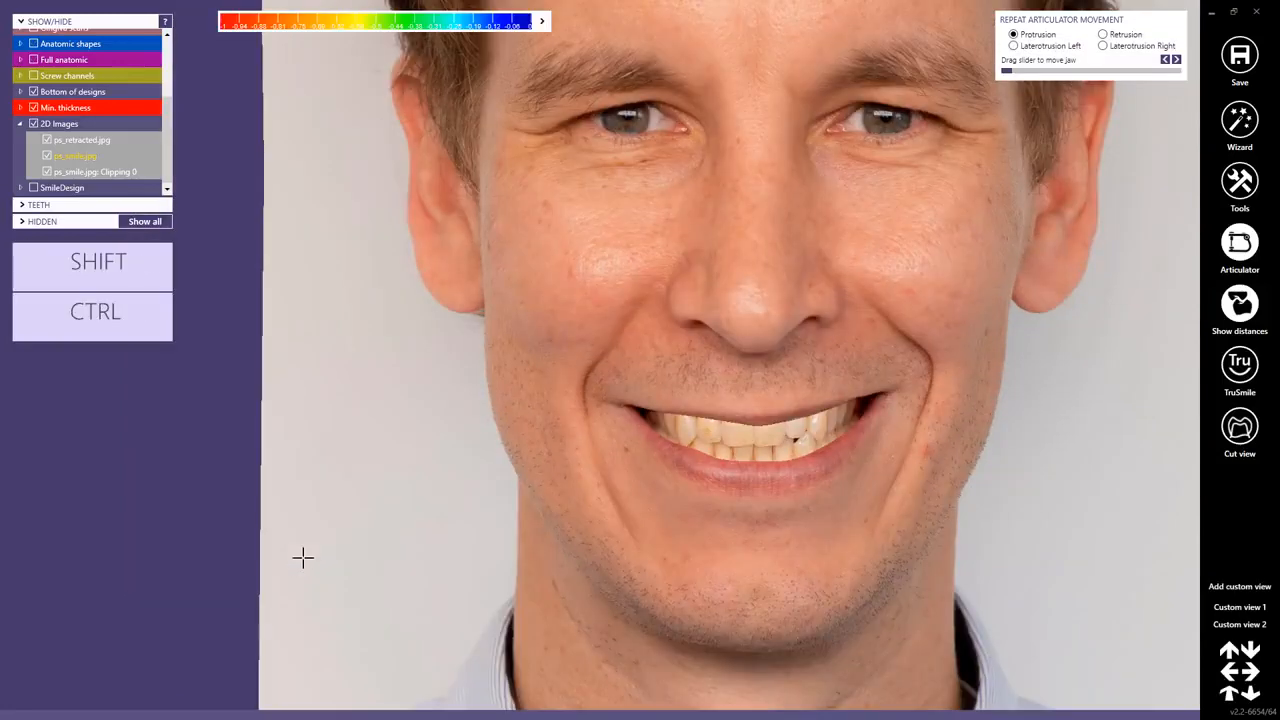
# Step: Reopen the wizard at Free-Forming and hide the 2D images, leaving the upper model and designed teeth in view
pyautogui.scroll(-5, 783, 412)
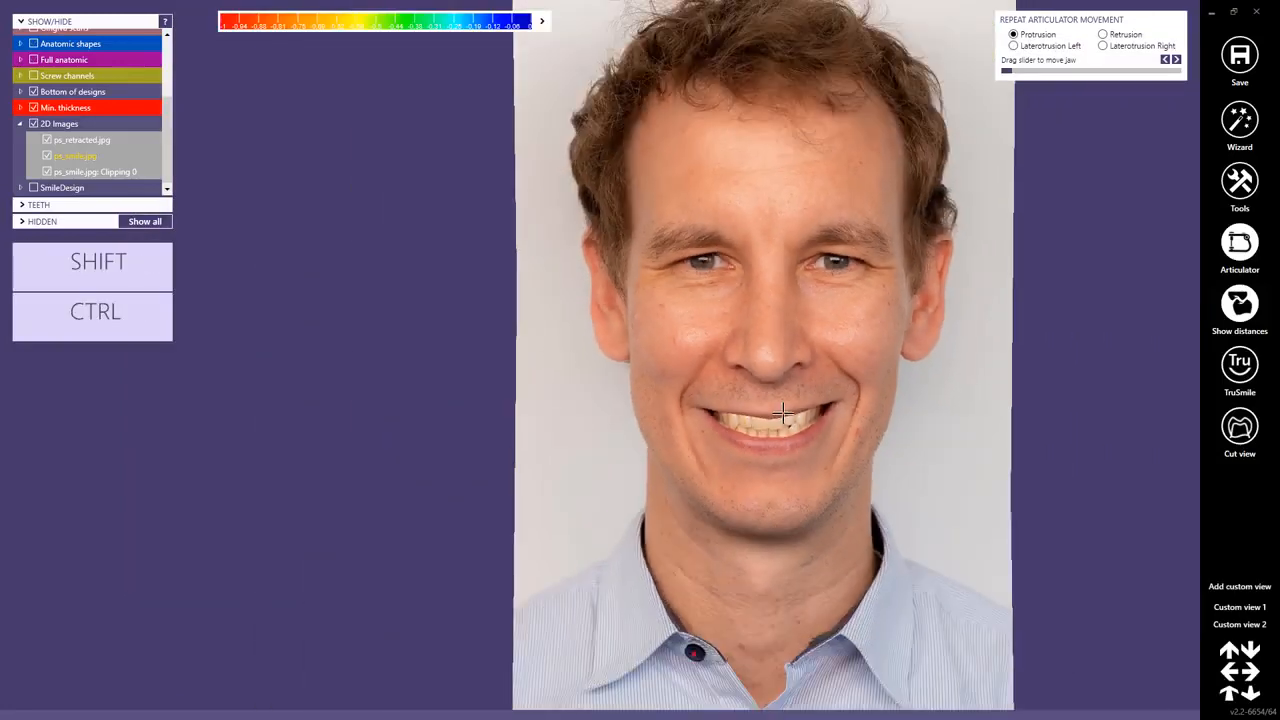
pyautogui.moveTo(829, 379); pyautogui.dragTo(821, 376, button='right')
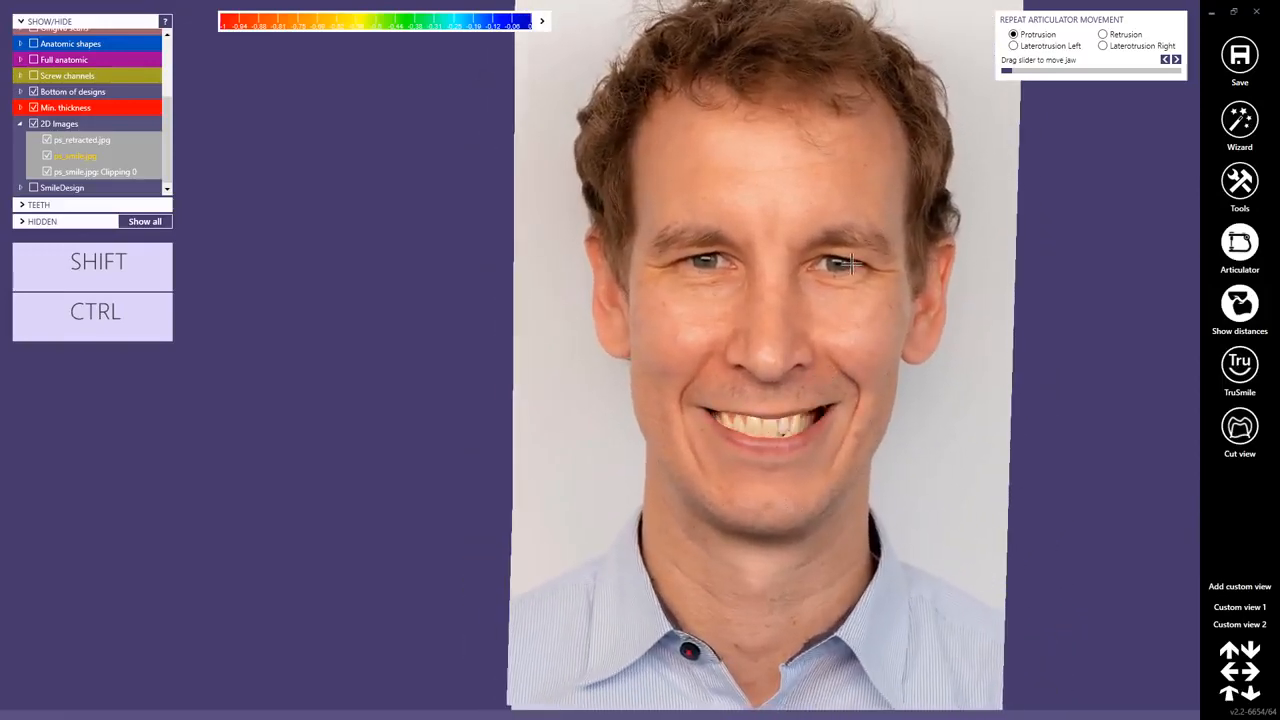
pyautogui.press('Home')
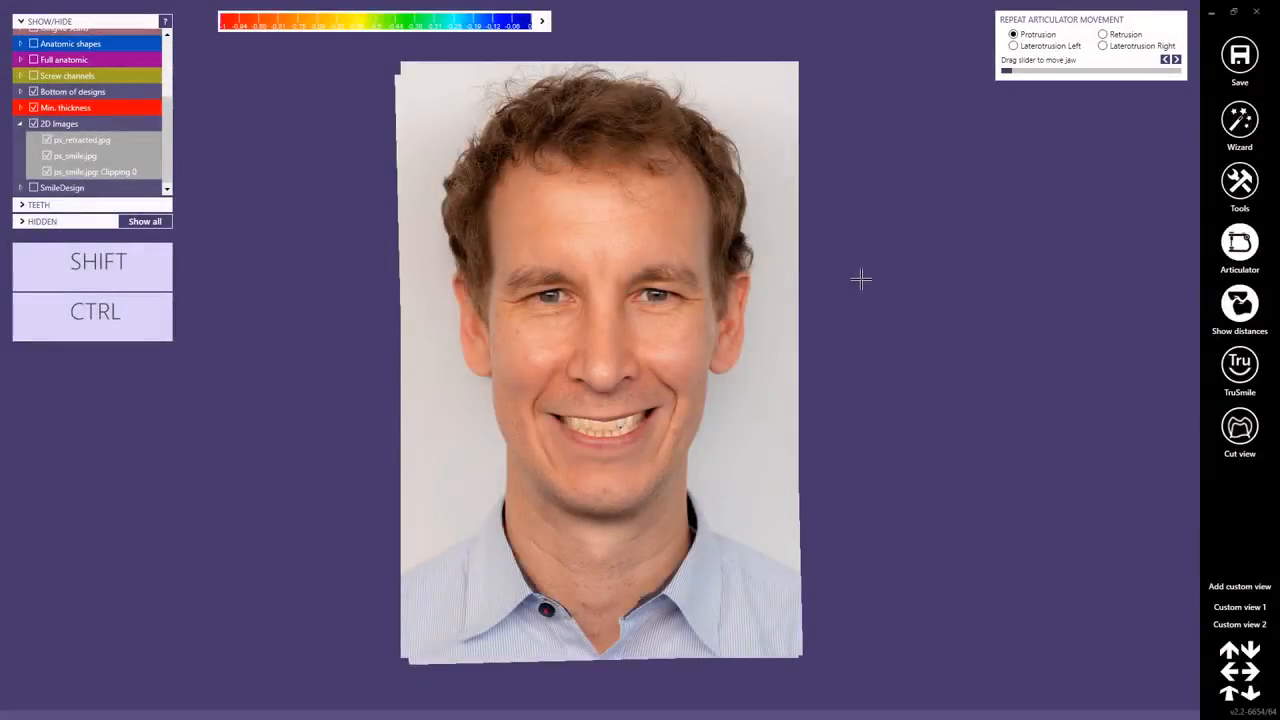
pyautogui.click(1240, 120)
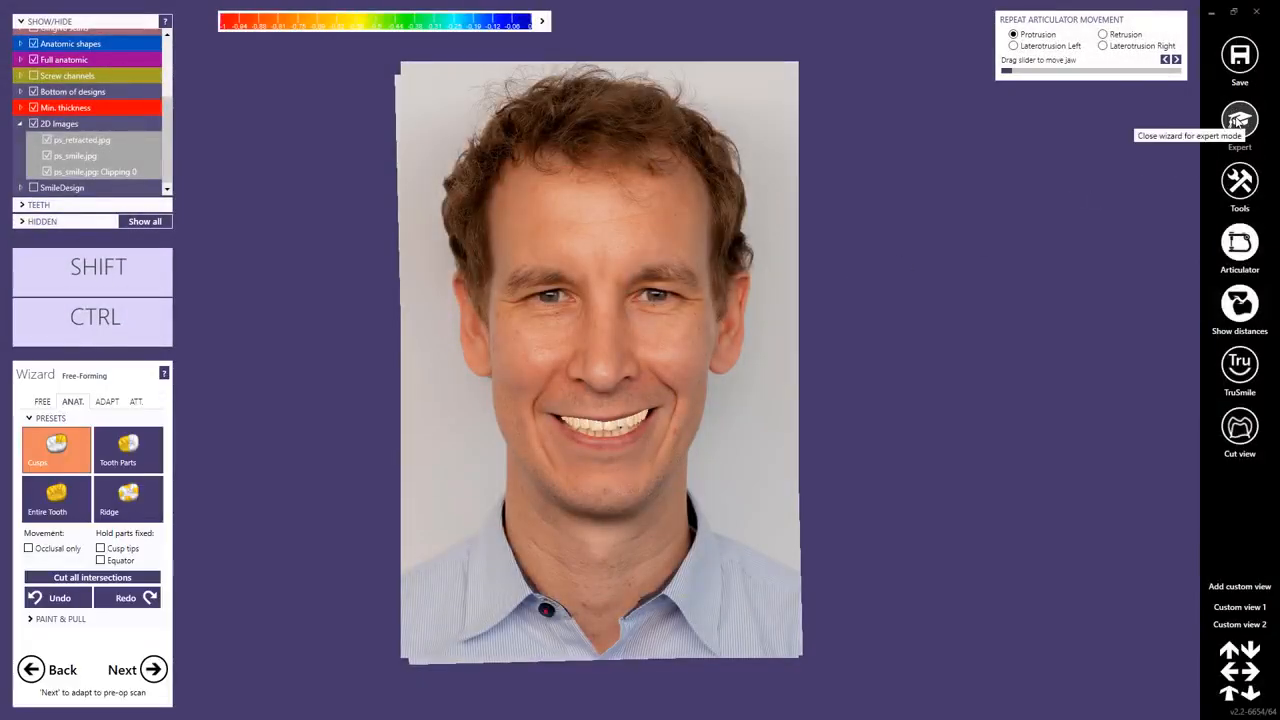
pyautogui.click(33, 124)
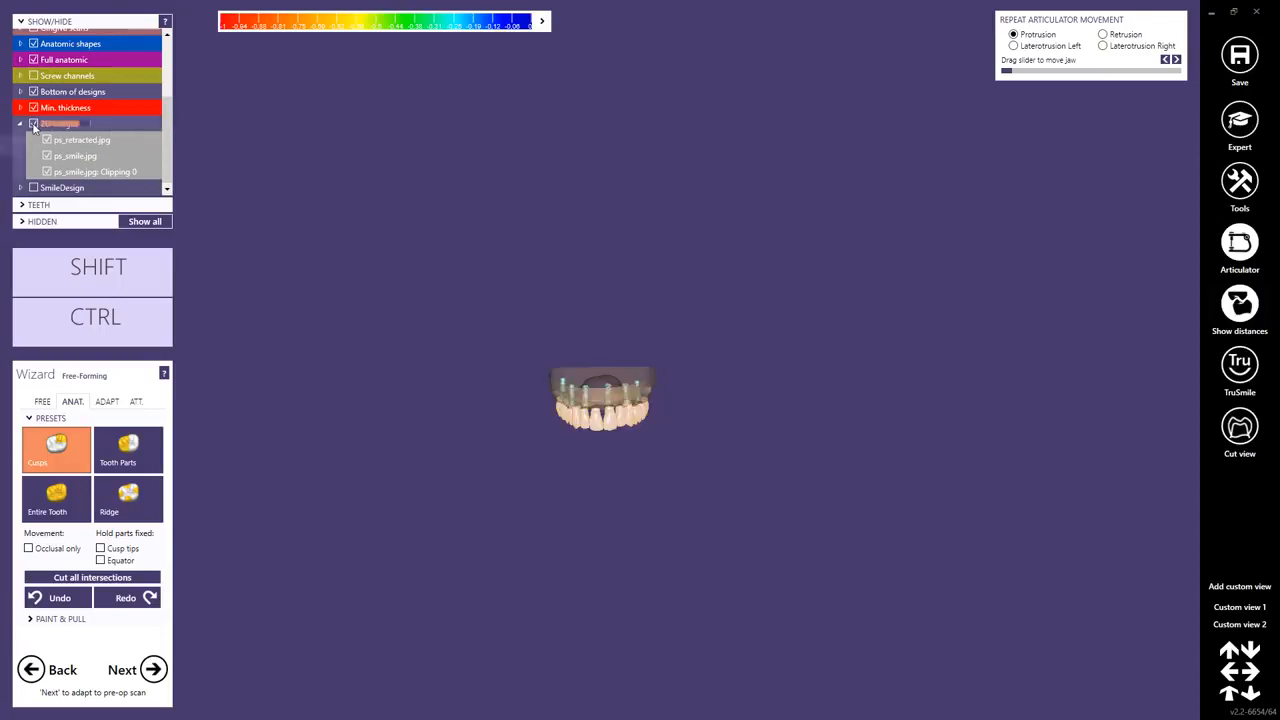
pyautogui.moveTo(603, 448); pyautogui.dragTo(557, 368, button='right')
pyautogui.scroll(2, 604, 424)
pyautogui.scroll(4, 606, 416)
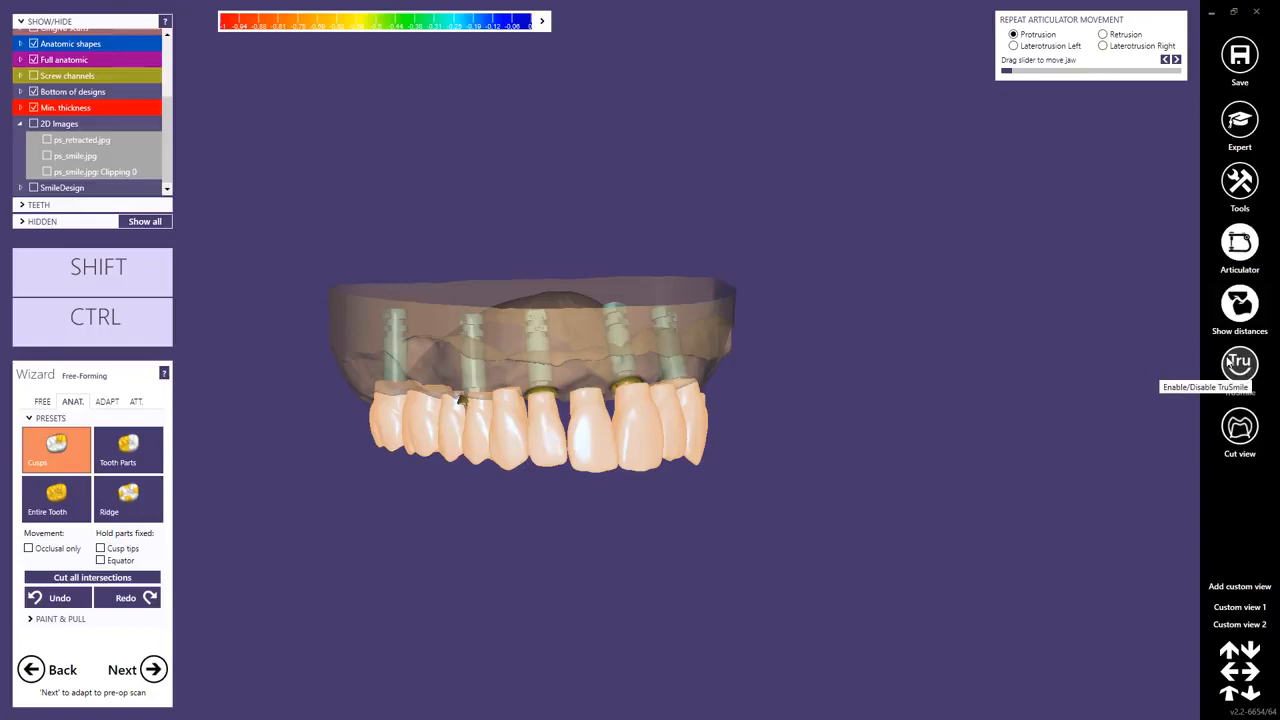
# Step: Render the designed teeth with TruSmile, comparing it with the Off display and keeping TruSmile enabled for an occlusal view
pyautogui.click(1234, 364)
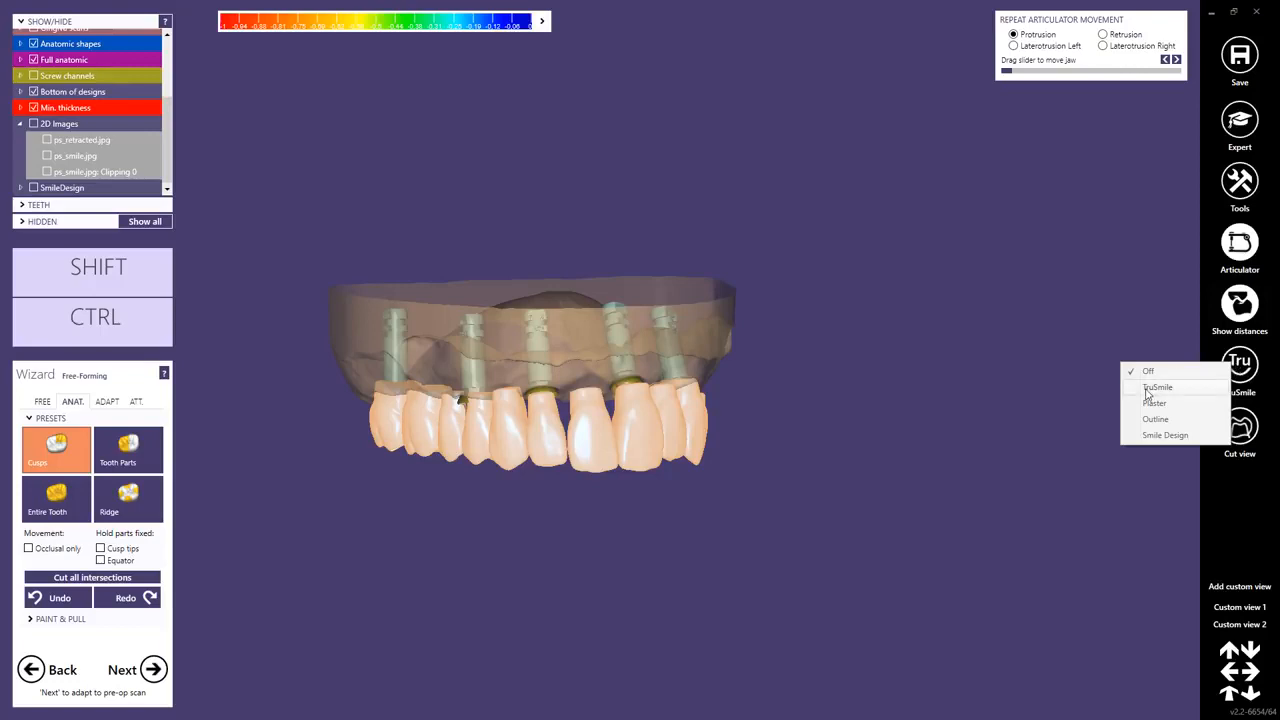
pyautogui.click(1206, 386)
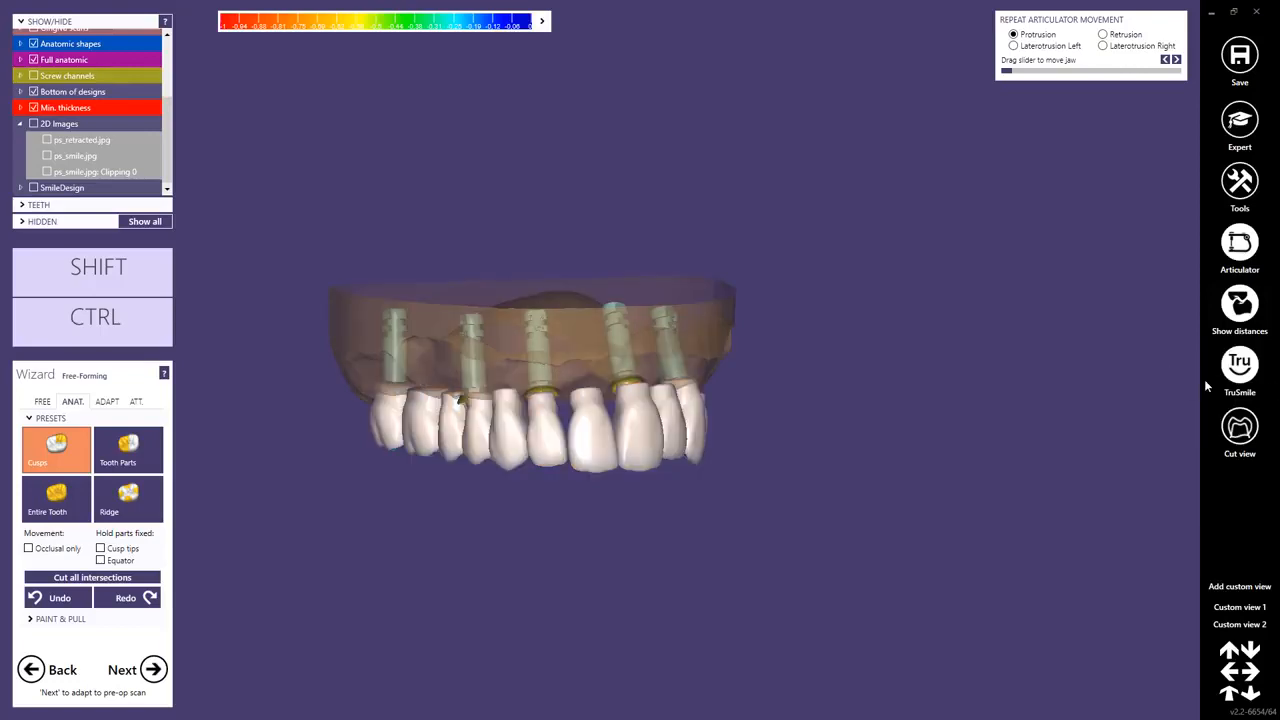
pyautogui.click(1243, 374)
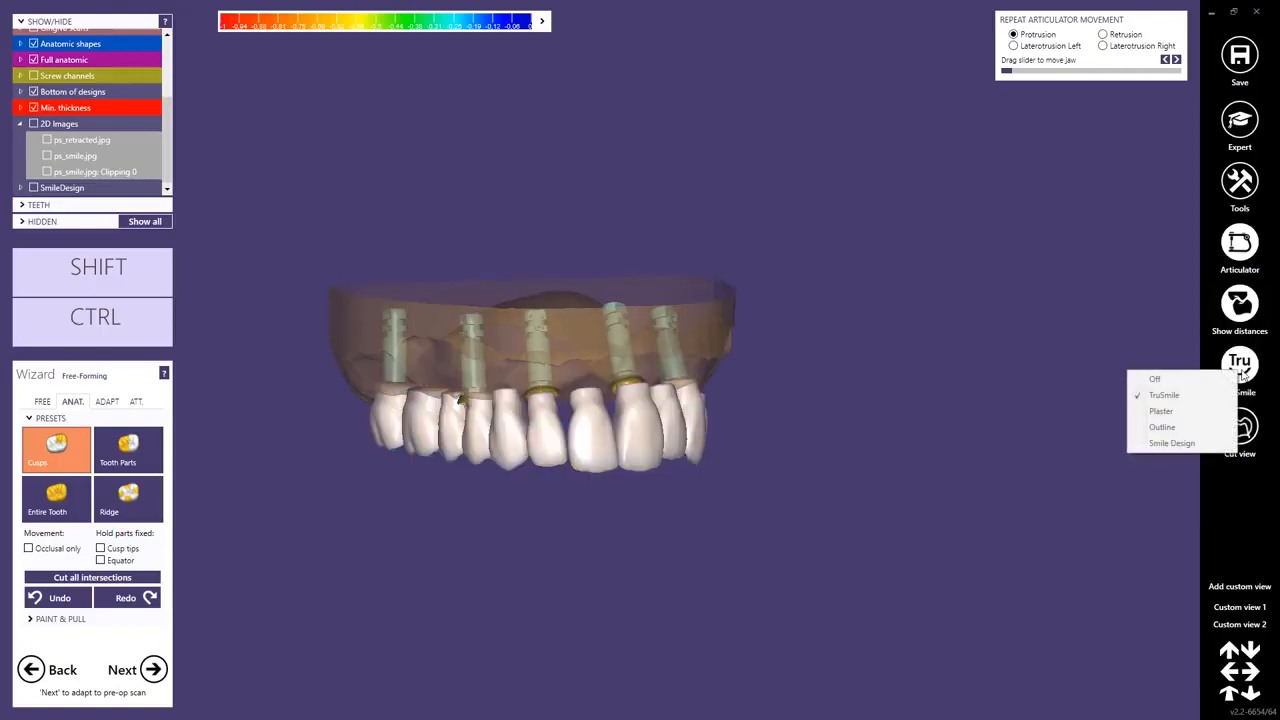
pyautogui.click(1158, 380)
pyautogui.moveTo(569, 372); pyautogui.dragTo(569, 372, button='right')
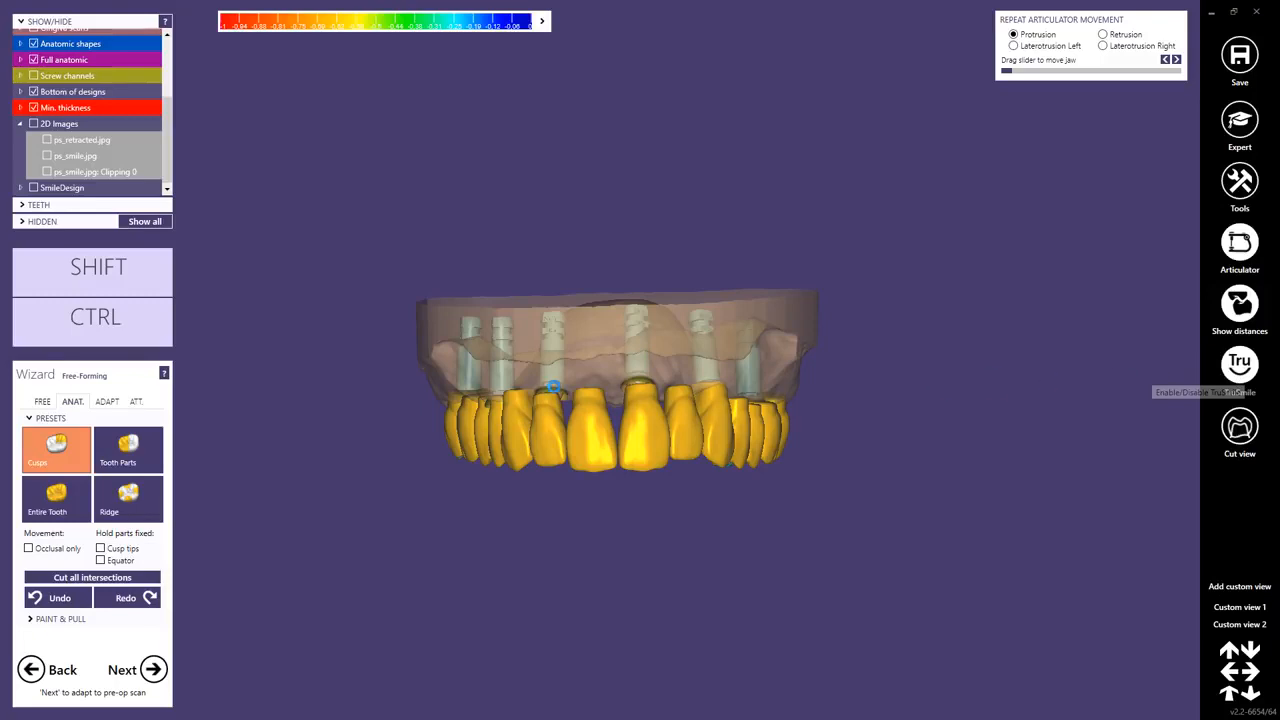
pyautogui.click(1239, 366)
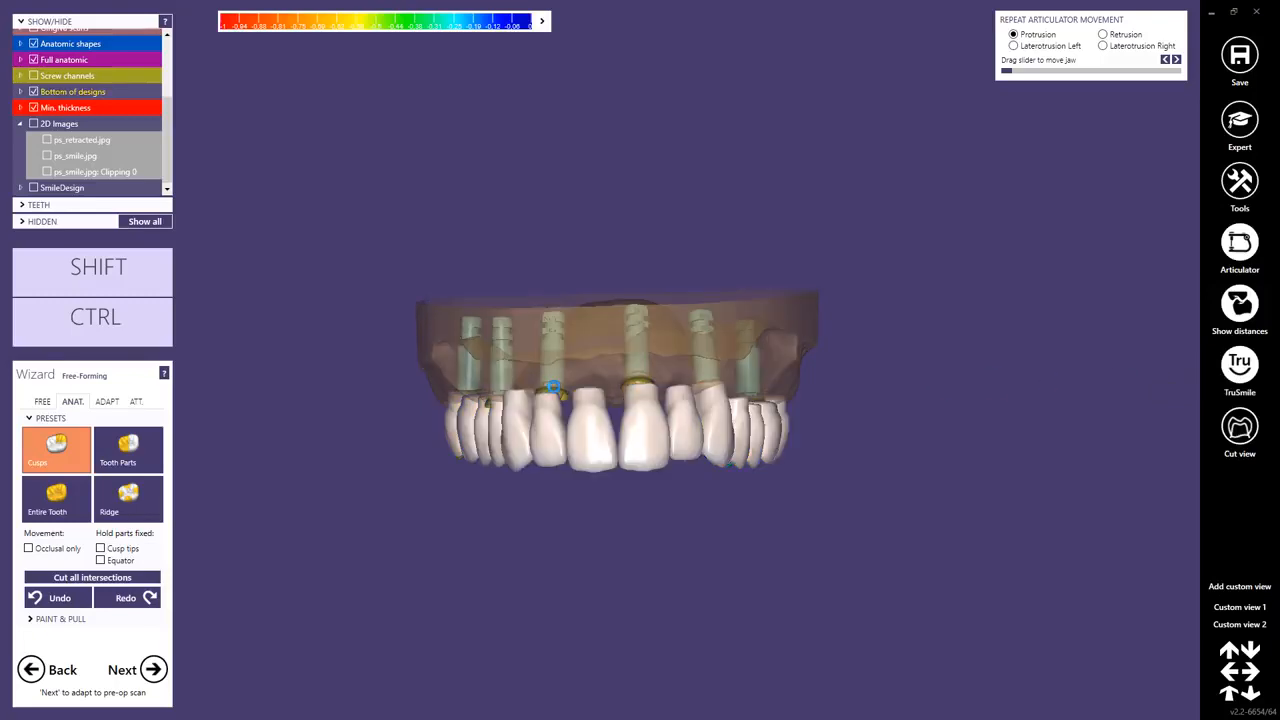
pyautogui.moveTo(604, 402); pyautogui.dragTo(599, 406, button='right')
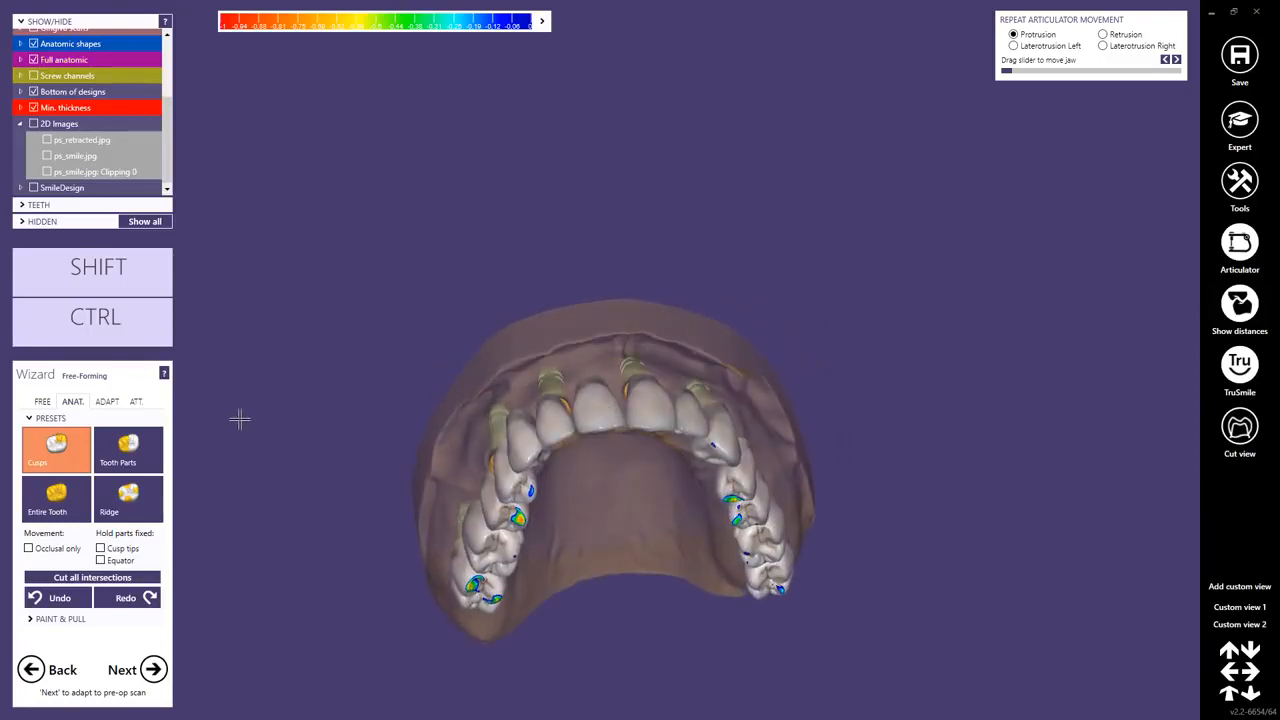
# Step: Examine the anatomic teeth and implants against the gingiva from below and from the front
pyautogui.click(104, 402)
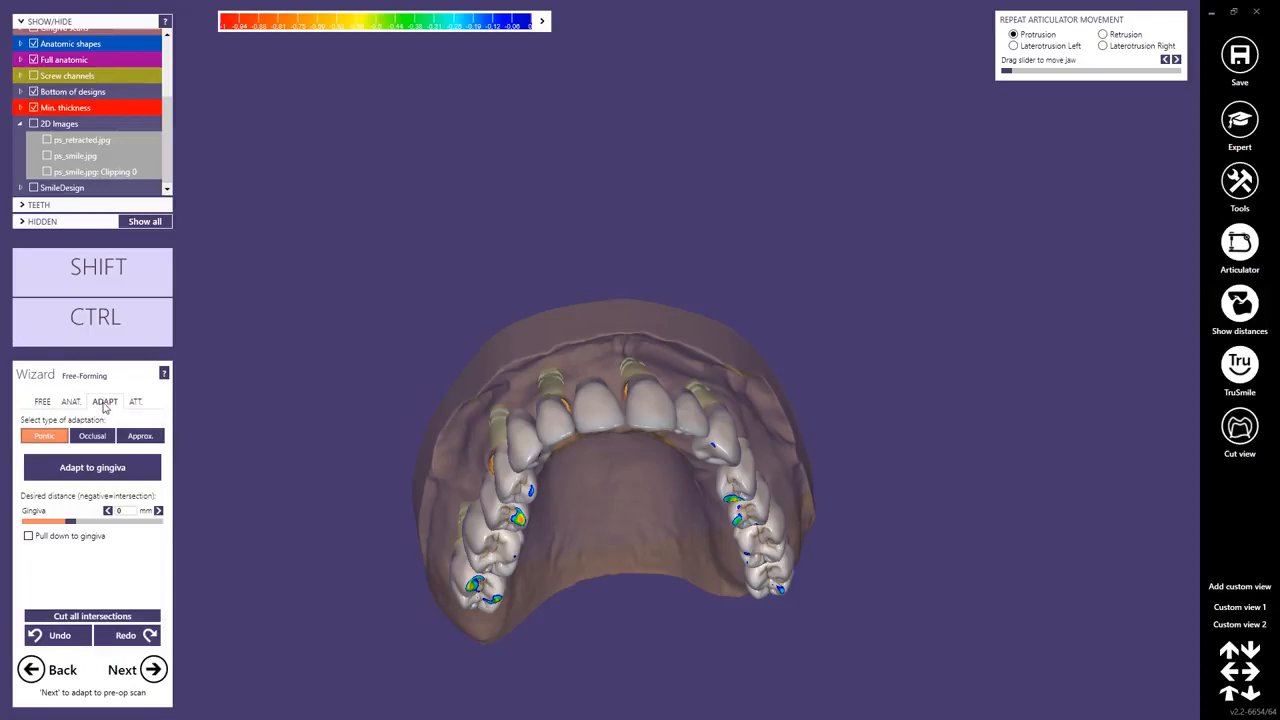
pyautogui.moveTo(541, 482); pyautogui.dragTo(541, 481, button='right')
pyautogui.click(71, 401)
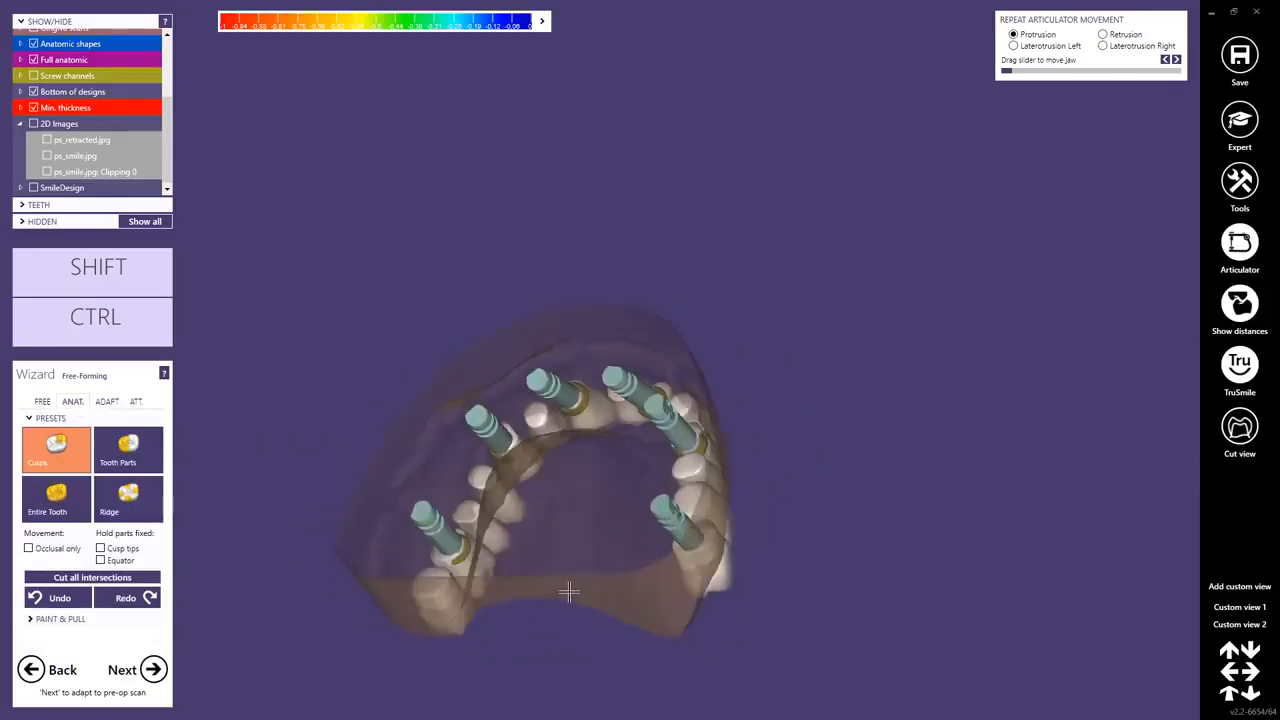
pyautogui.click(124, 453)
pyautogui.moveTo(528, 474)
pyautogui.mouseDown(button='right')
pyautogui.moveTo(531, 488)
pyautogui.moveTo(531, 473)
pyautogui.mouseUp(button='right')
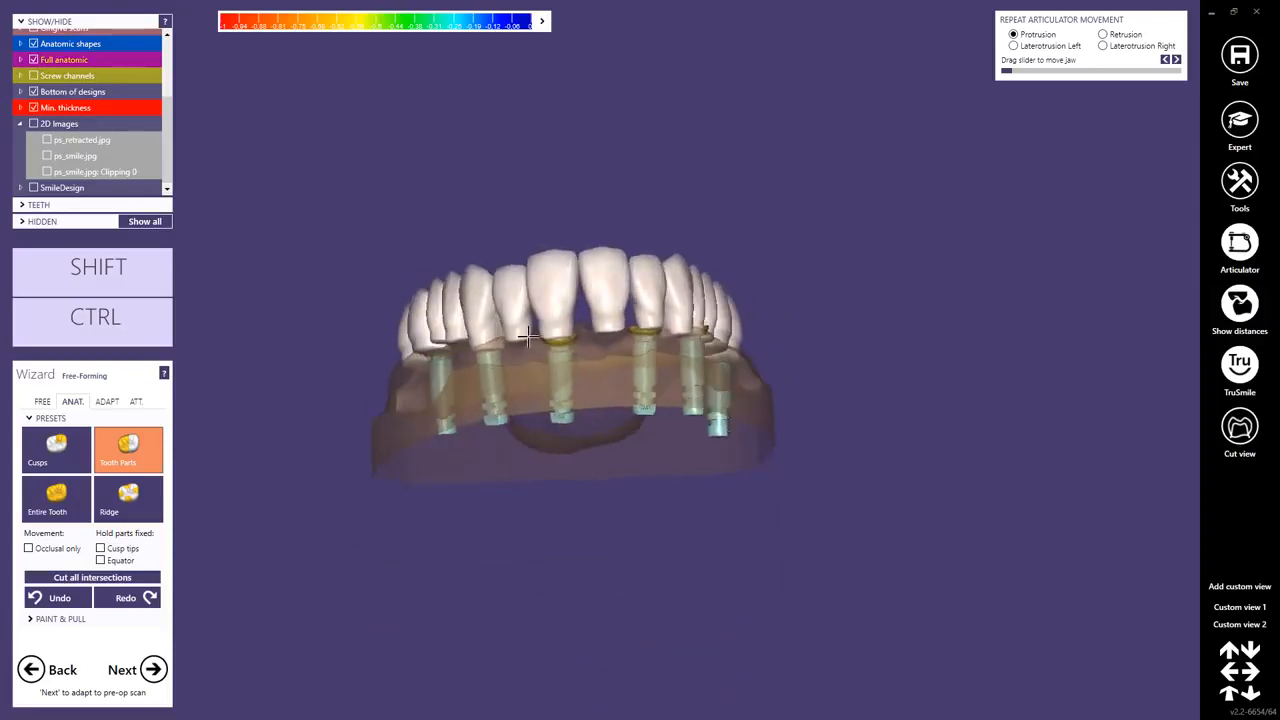
pyautogui.scroll(3, 530, 337)
pyautogui.middleClick(510, 337)
pyautogui.moveTo(540, 373); pyautogui.dragTo(730, 351, button='right')
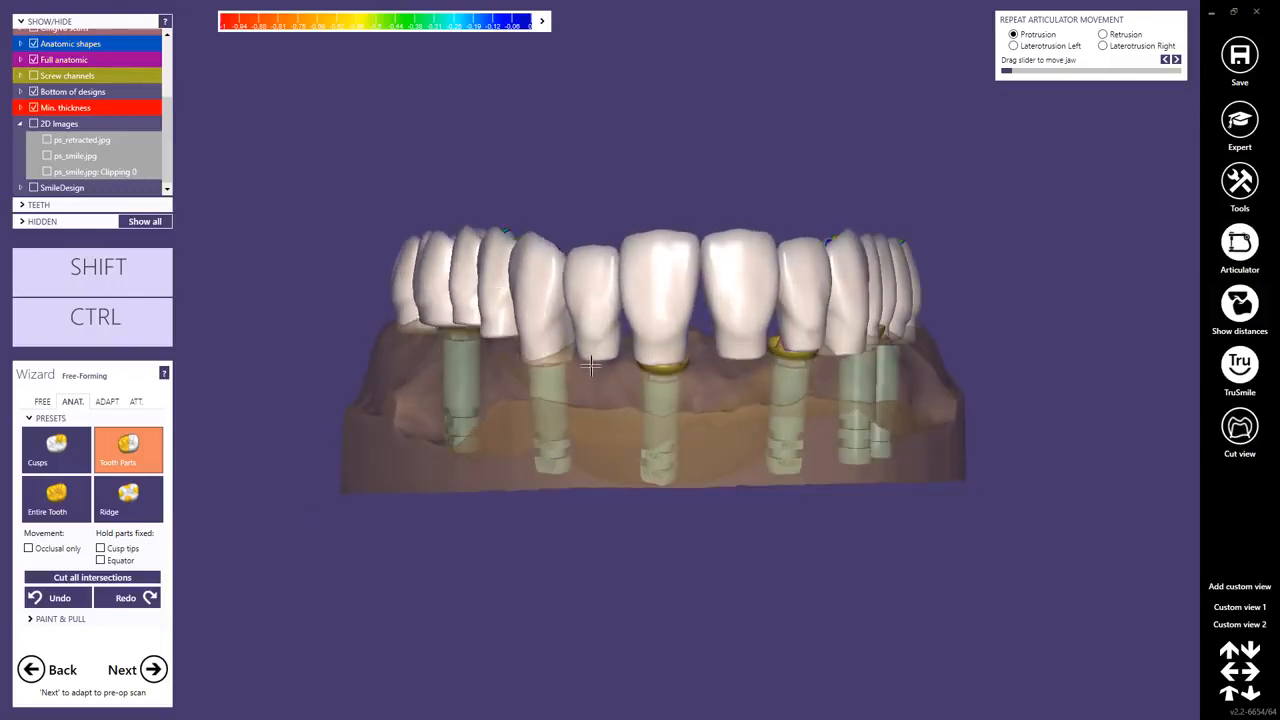
pyautogui.moveTo(591, 366); pyautogui.dragTo(591, 365, button='right')
# Step: Cut all intersections of the full-arch teeth within the free-forming adaptation settings
pyautogui.click(105, 402)
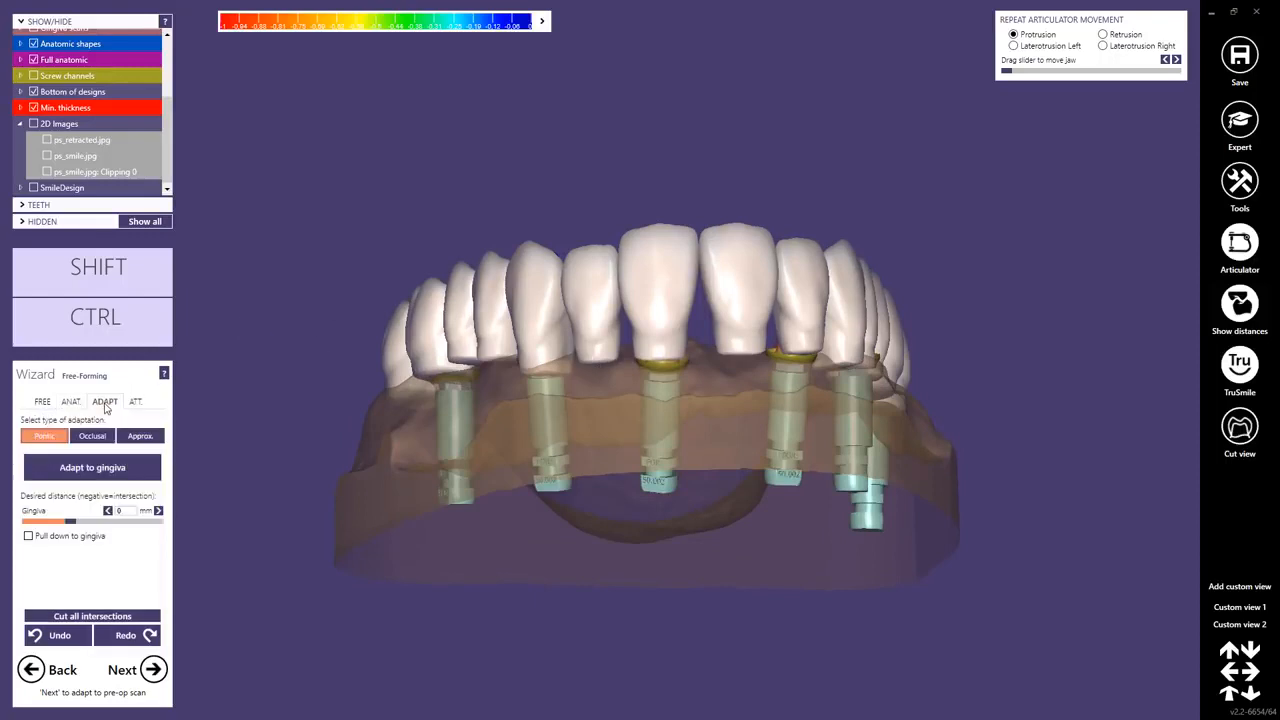
pyautogui.click(86, 619)
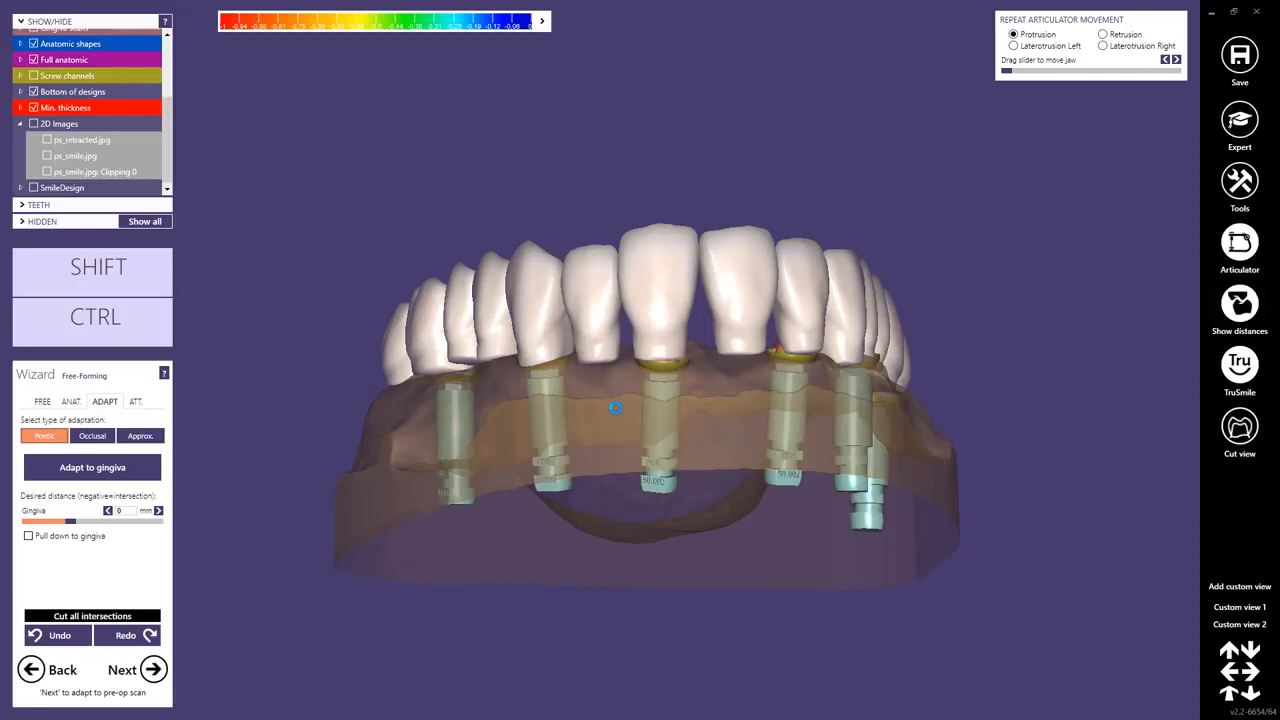
pyautogui.moveTo(680, 401); pyautogui.dragTo(732, 342, button='right')
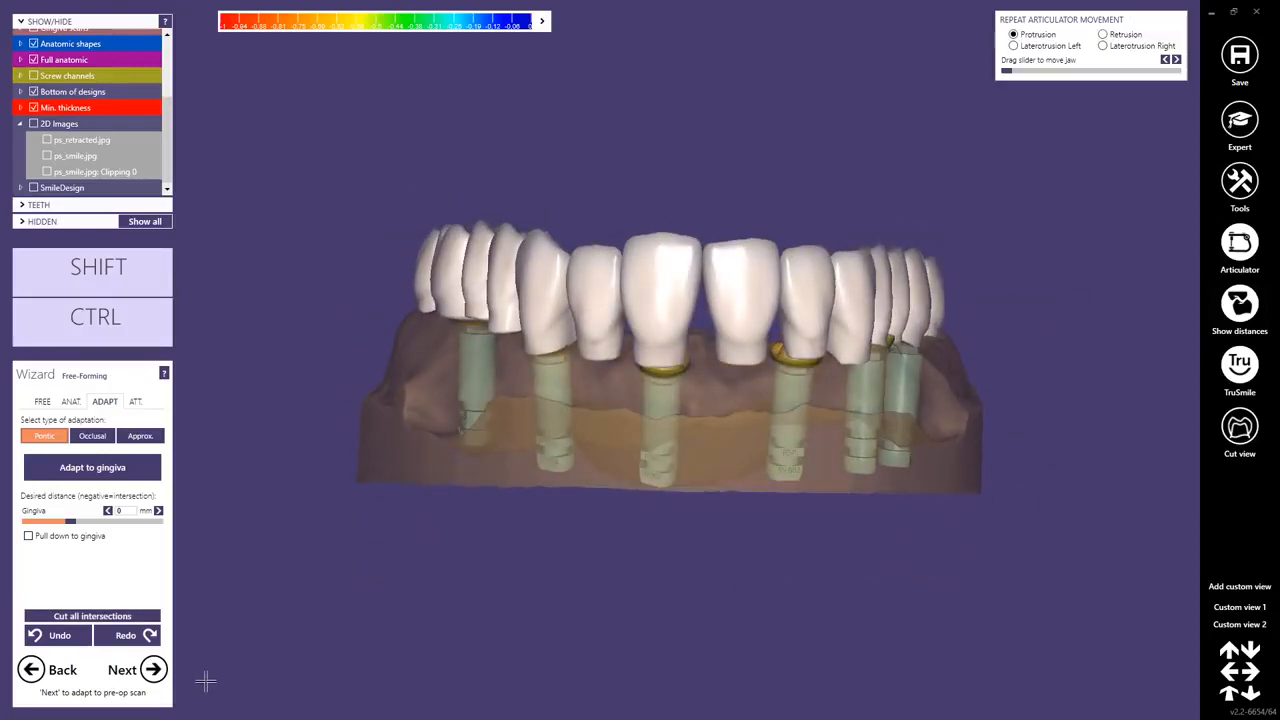
# Step: Move past the pre-op scan adaptation and generate the virtual waxup bottom for teeth 17 to 27, with its bottom properties expanded
pyautogui.click(155, 674)
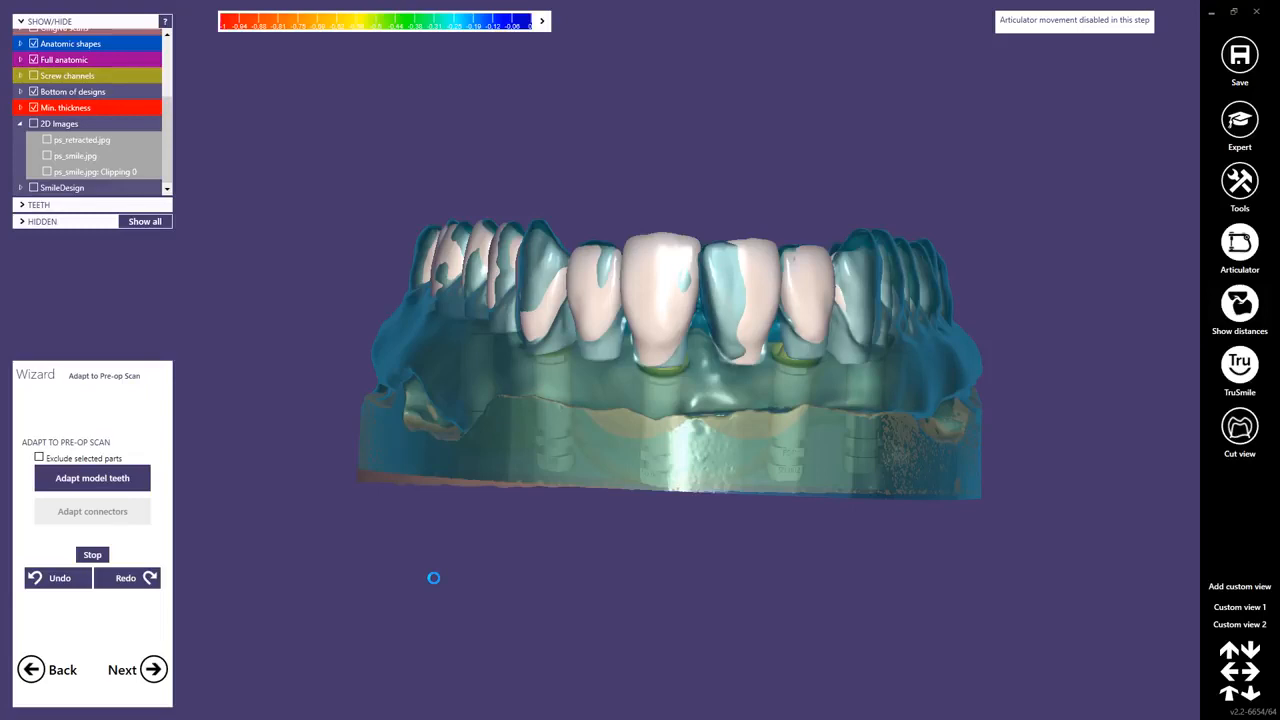
pyautogui.click(152, 669)
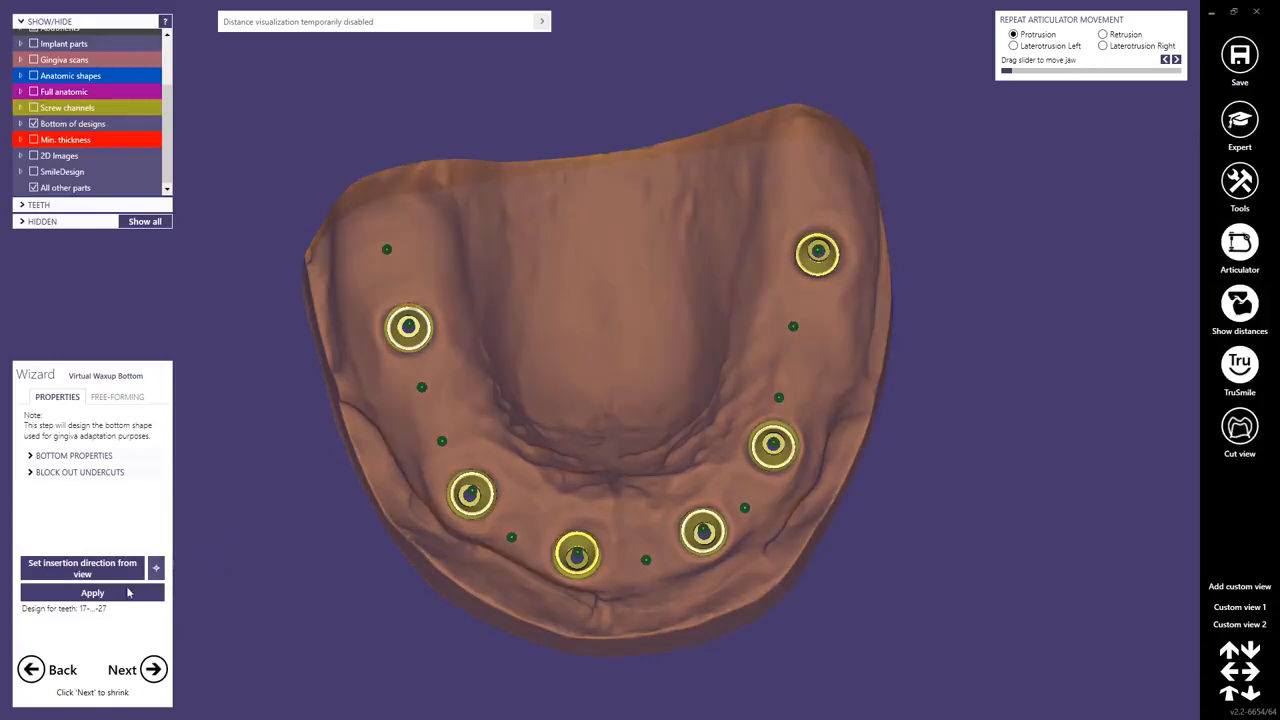
pyautogui.click(92, 594)
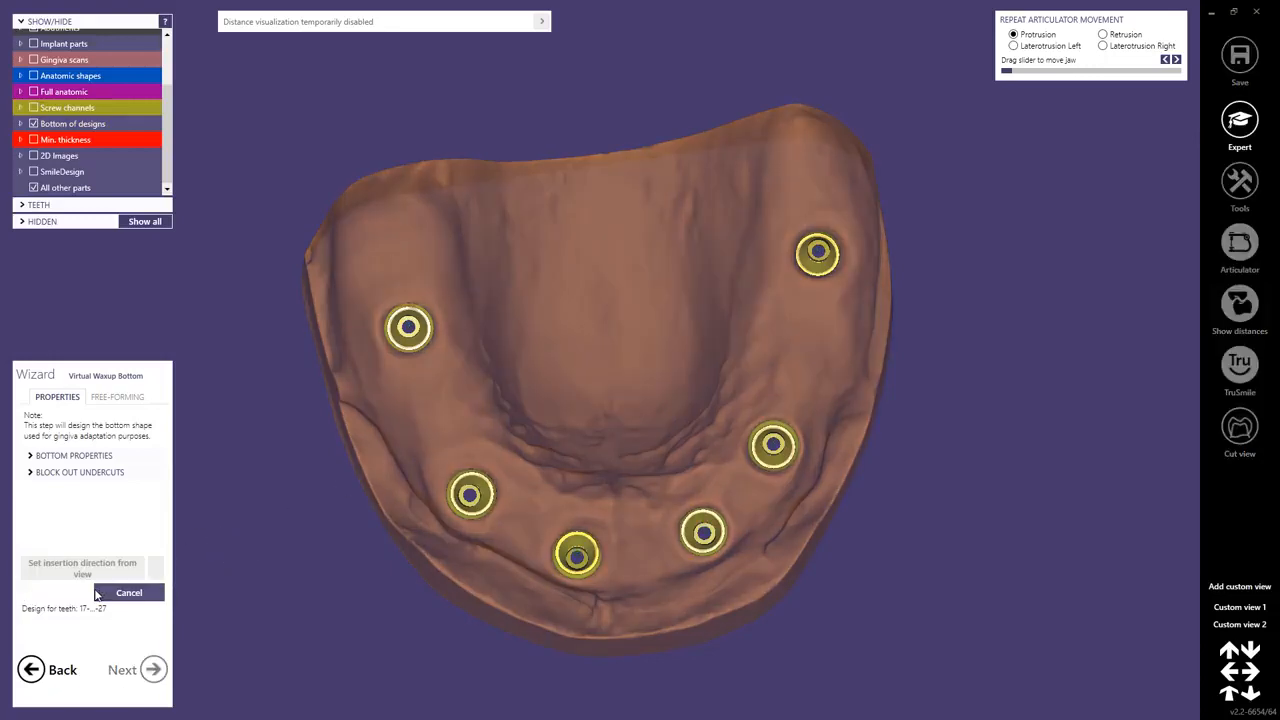
pyautogui.click(30, 458)
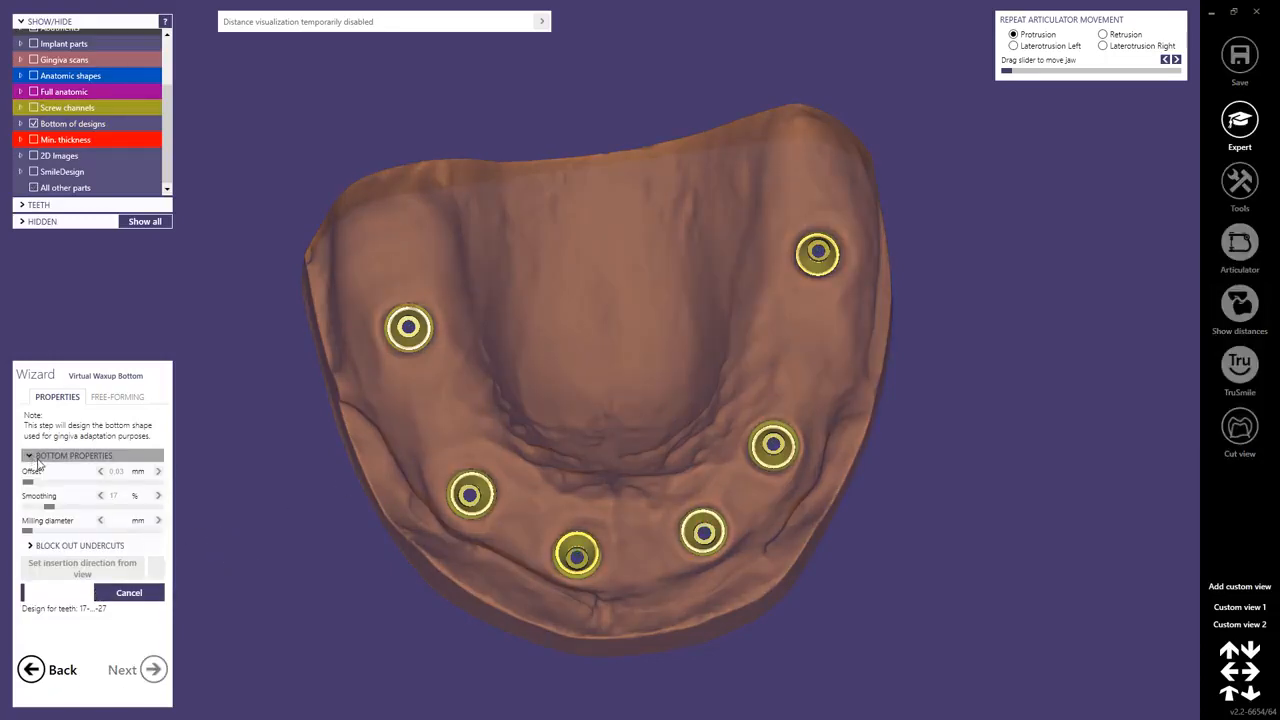
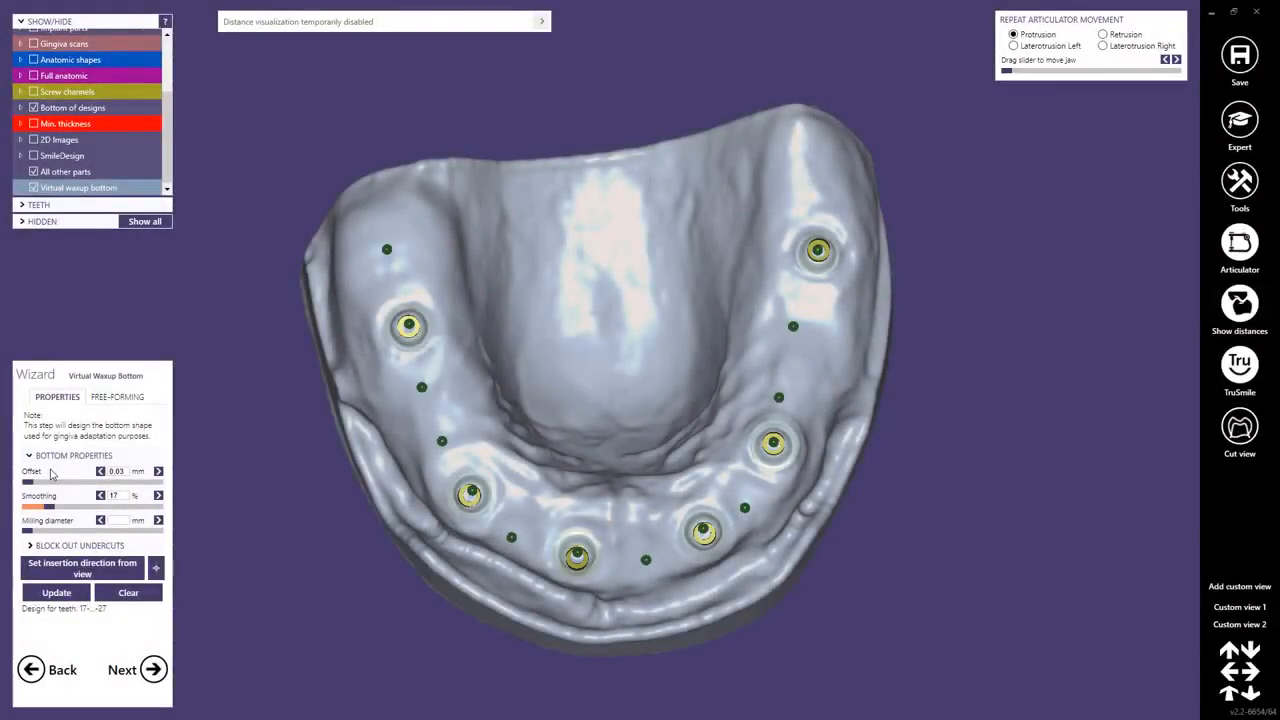
pyautogui.moveTo(468, 508); pyautogui.dragTo(458, 406, button='right')
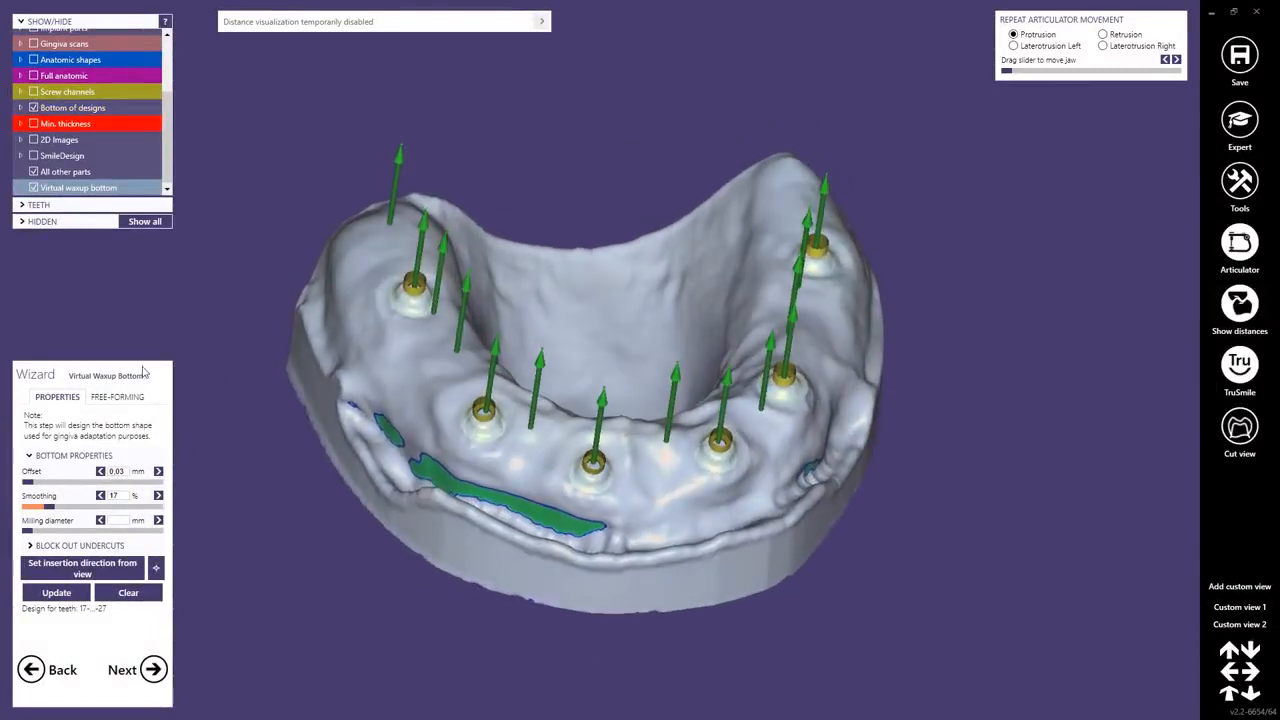
# Step: Try the Add/Remove free-forming brush on the front undercut area of the waxup bottom and undo the strokes
pyautogui.click(117, 397)
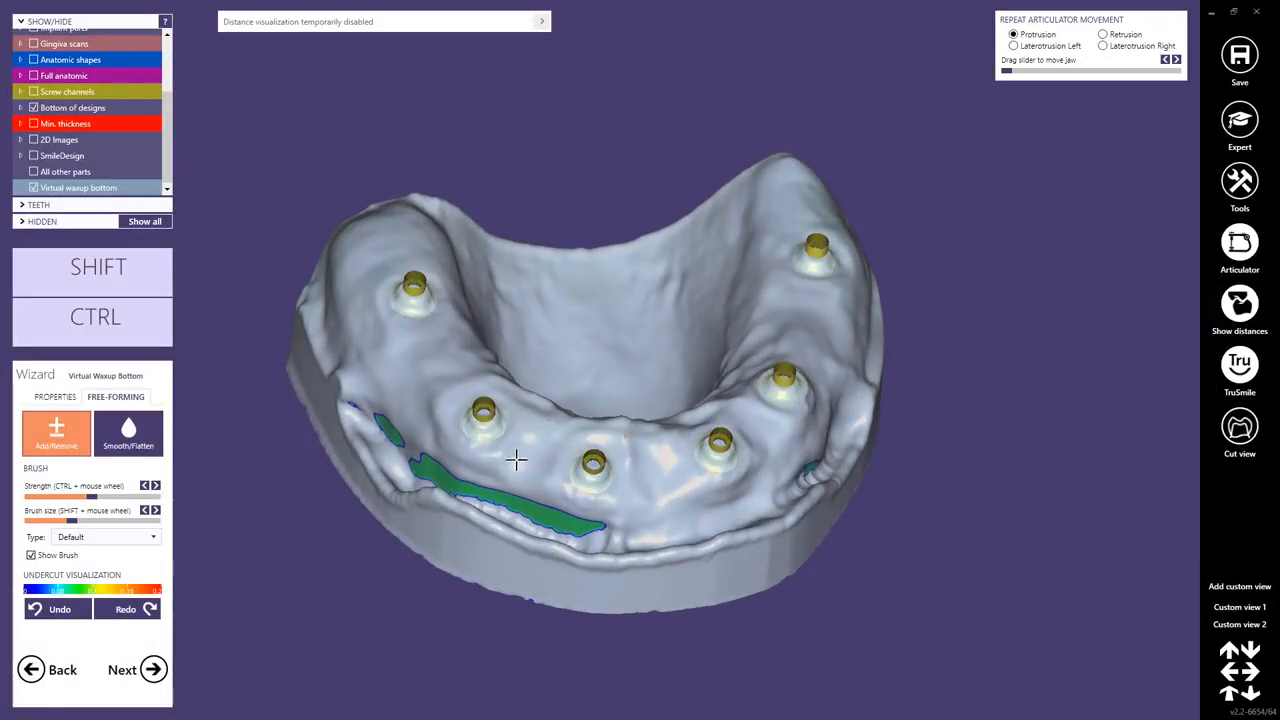
pyautogui.moveTo(537, 457); pyautogui.dragTo(537, 451, button='right')
pyautogui.scroll(3, 577, 413)
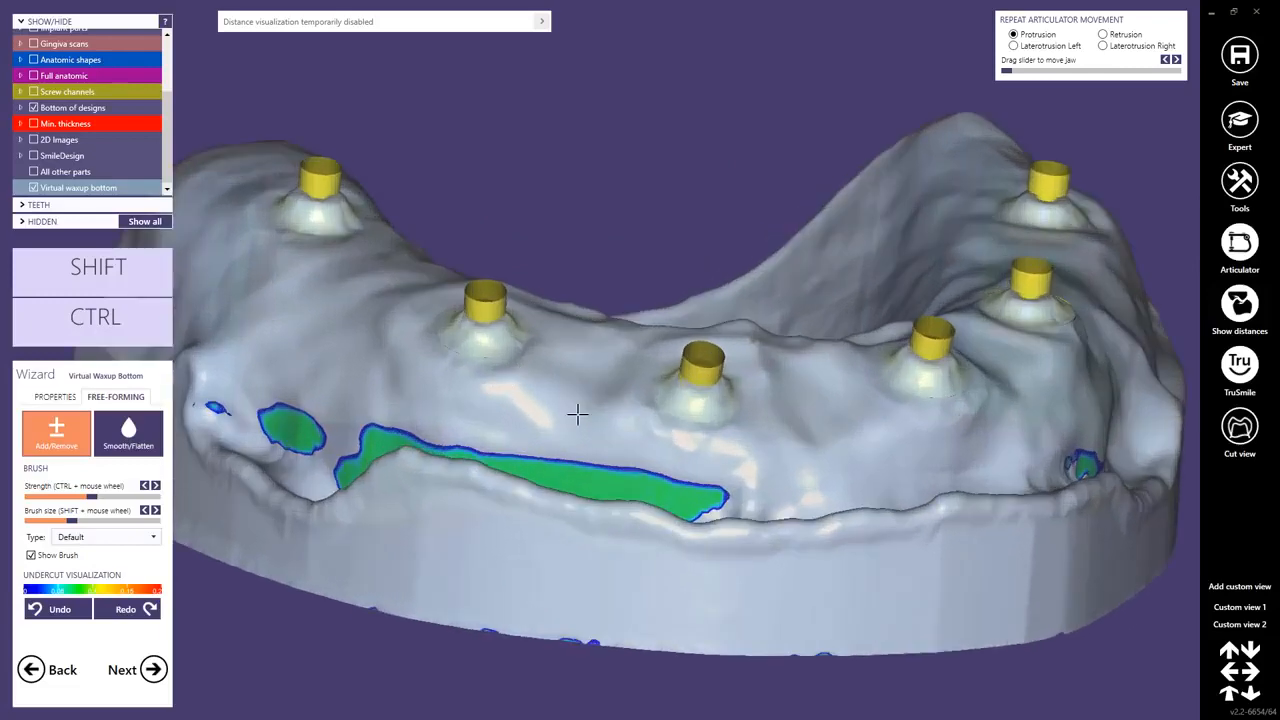
pyautogui.moveTo(577, 413); pyautogui.dragTo(588, 476, button='right')
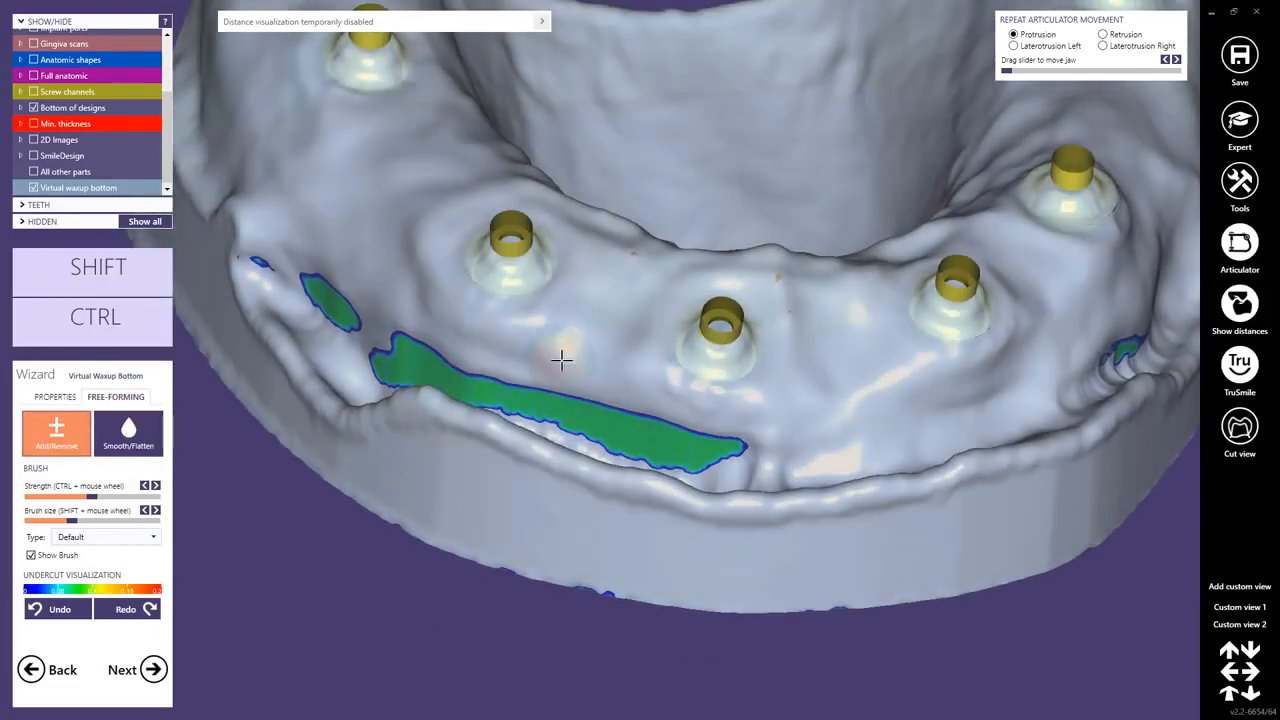
pyautogui.moveTo(561, 360); pyautogui.dragTo(563, 370, button='right')
pyautogui.moveTo(642, 441)
pyautogui.mouseDown()
pyautogui.moveTo(632, 421)
pyautogui.moveTo(603, 418)
pyautogui.moveTo(652, 430)
pyautogui.moveTo(612, 424)
pyautogui.mouseUp()
pyautogui.click(60, 609)
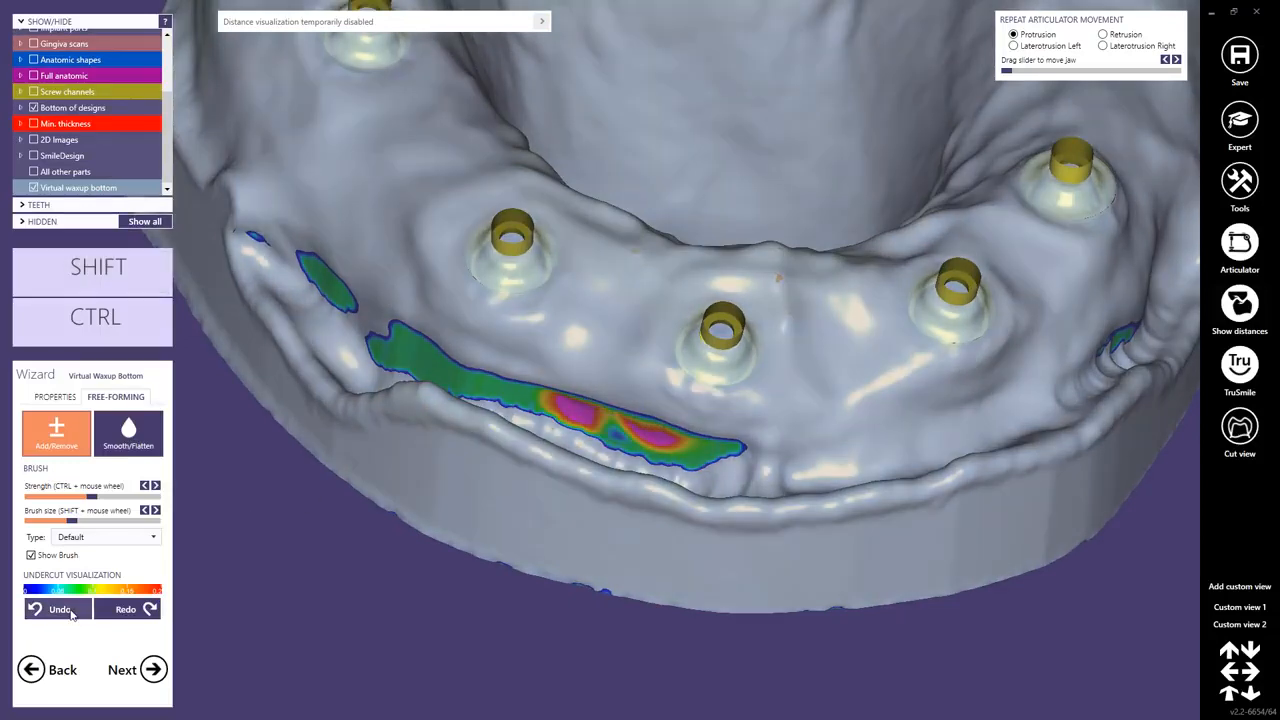
pyautogui.click(60, 609)
# Step: Accept the virtual waxup bottom and proceed to the Gingiva design step
pyautogui.scroll(-6, 763, 389)
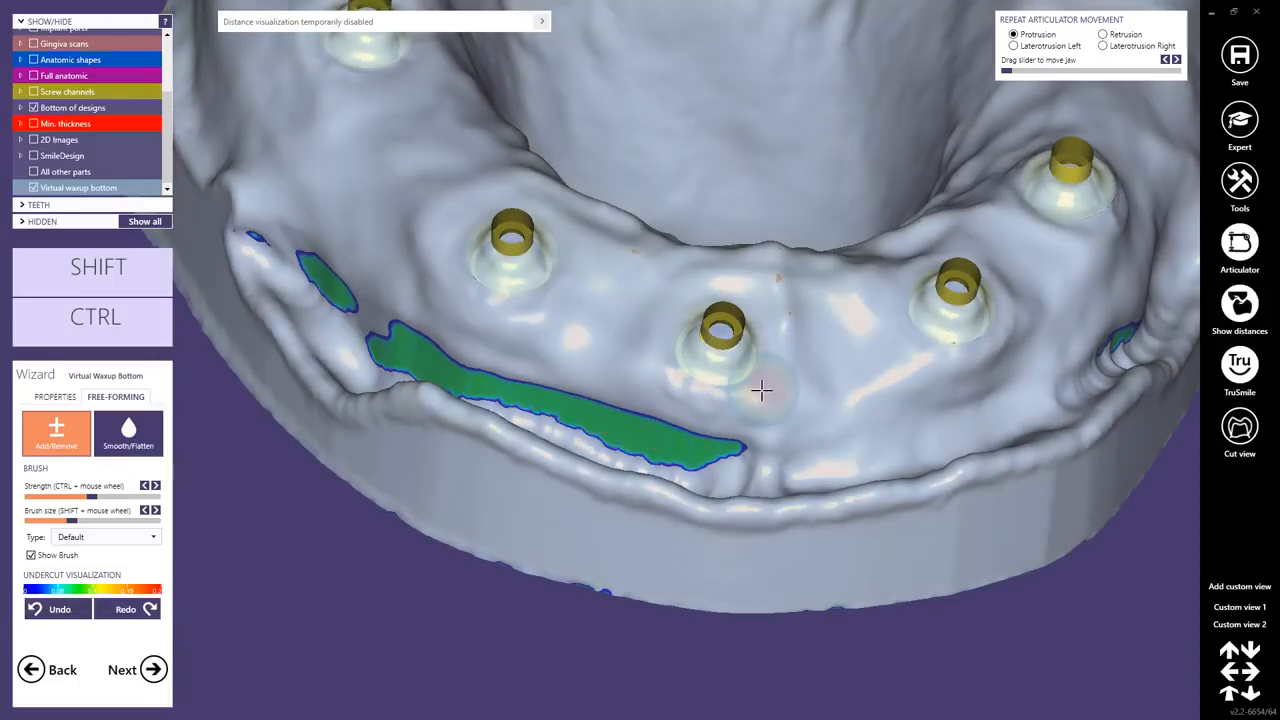
pyautogui.moveTo(734, 400)
pyautogui.mouseDown(button='right')
pyautogui.moveTo(731, 389)
pyautogui.moveTo(736, 423)
pyautogui.moveTo(732, 376)
pyautogui.mouseUp(button='right')
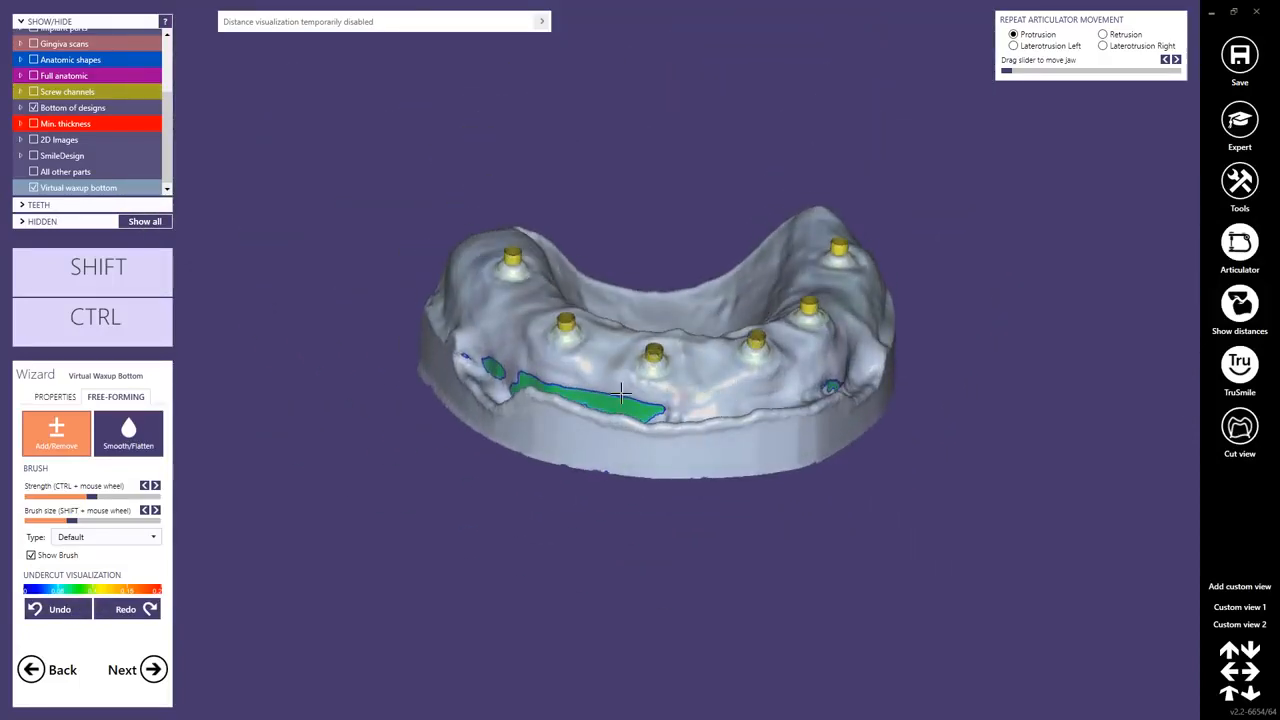
pyautogui.click(152, 669)
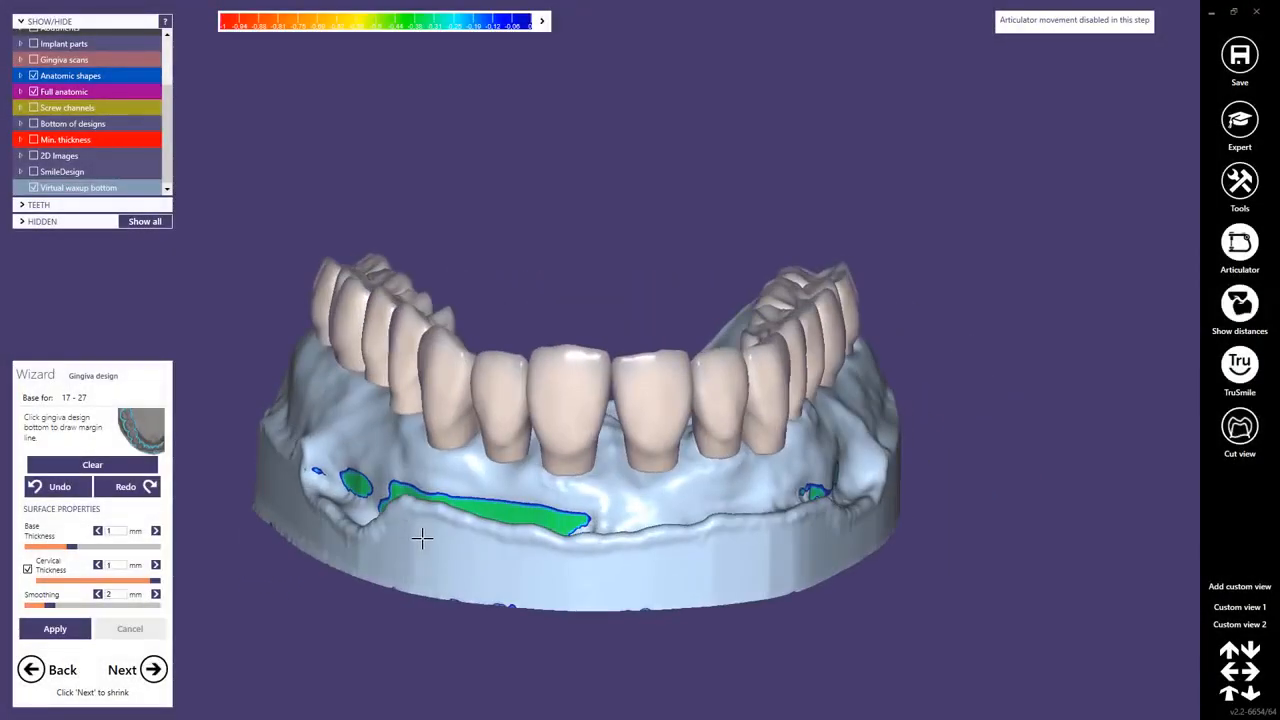
# Step: Start the gingiva margin line at the front midline and place points along the outer side to the first premolar
pyautogui.click(614, 478)
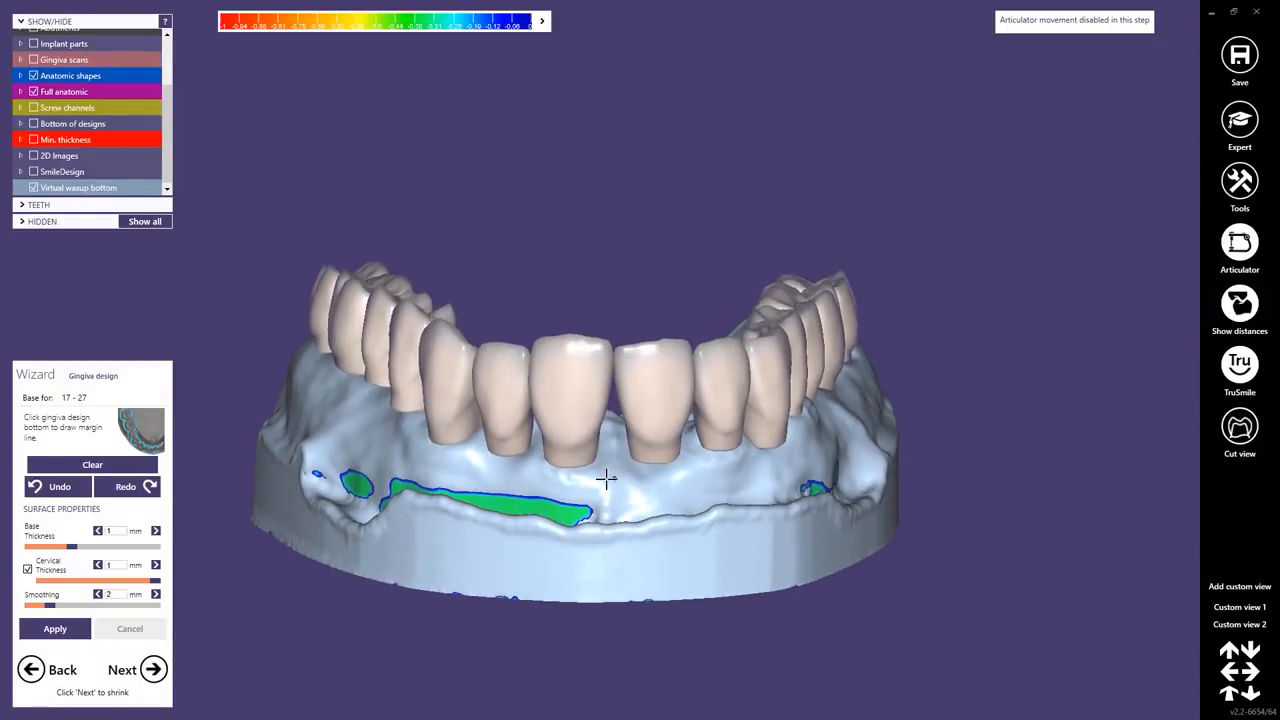
pyautogui.click(556, 480)
pyautogui.click(495, 474)
pyautogui.click(463, 458)
pyautogui.click(488, 424)
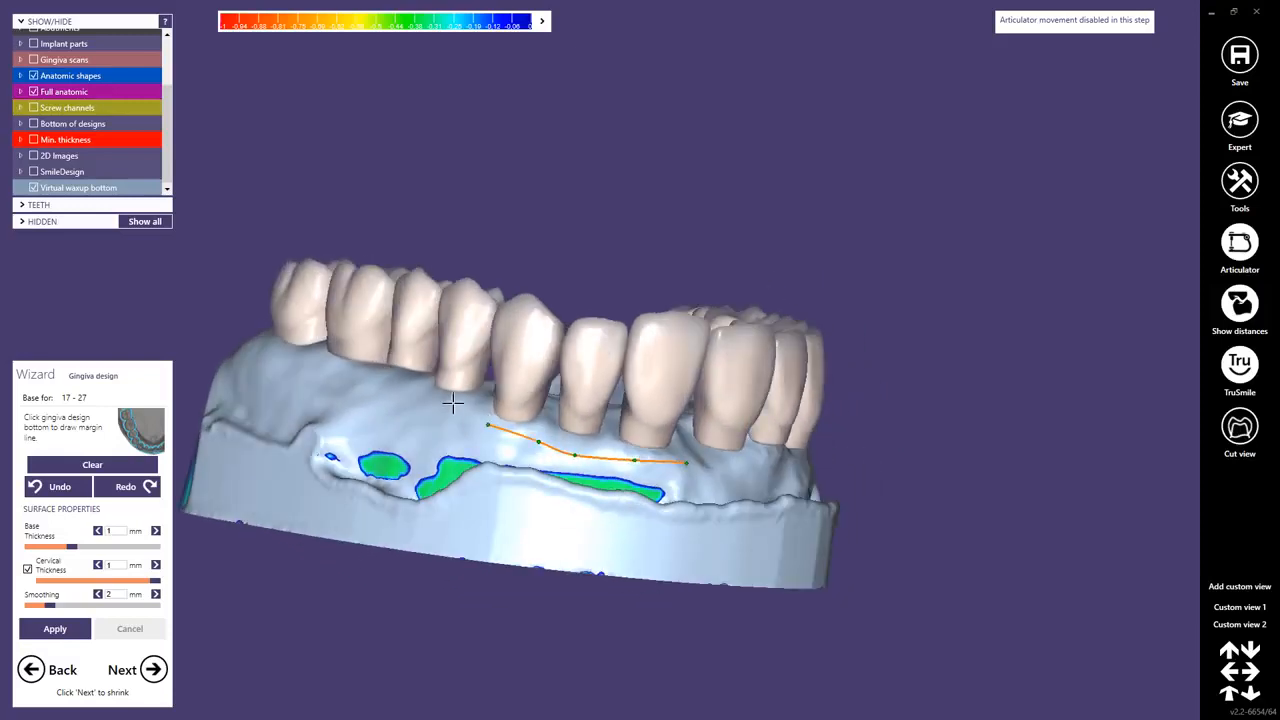
pyautogui.click(441, 403)
pyautogui.moveTo(373, 380); pyautogui.dragTo(374, 395, button='right')
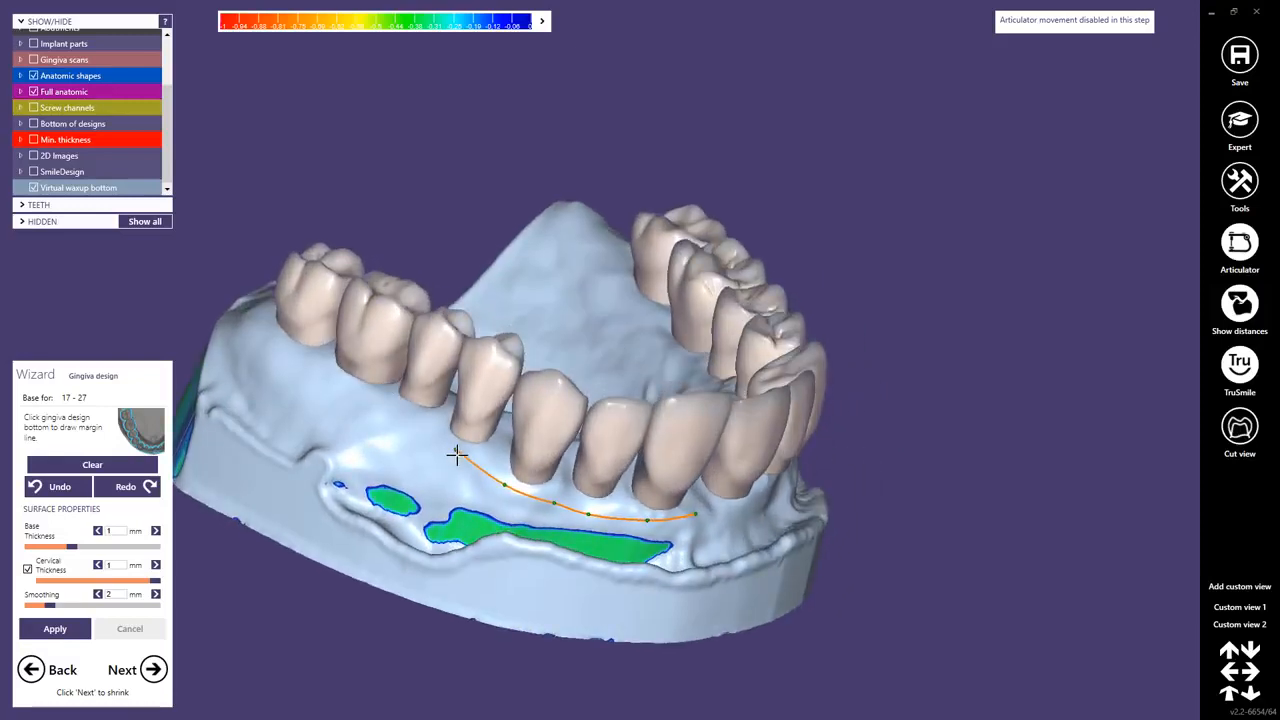
pyautogui.moveTo(456, 449); pyautogui.dragTo(450, 453)
# Step: Extend the margin line along the outer side of the premolars and molars to the last molar
pyautogui.scroll(3, 434, 443)
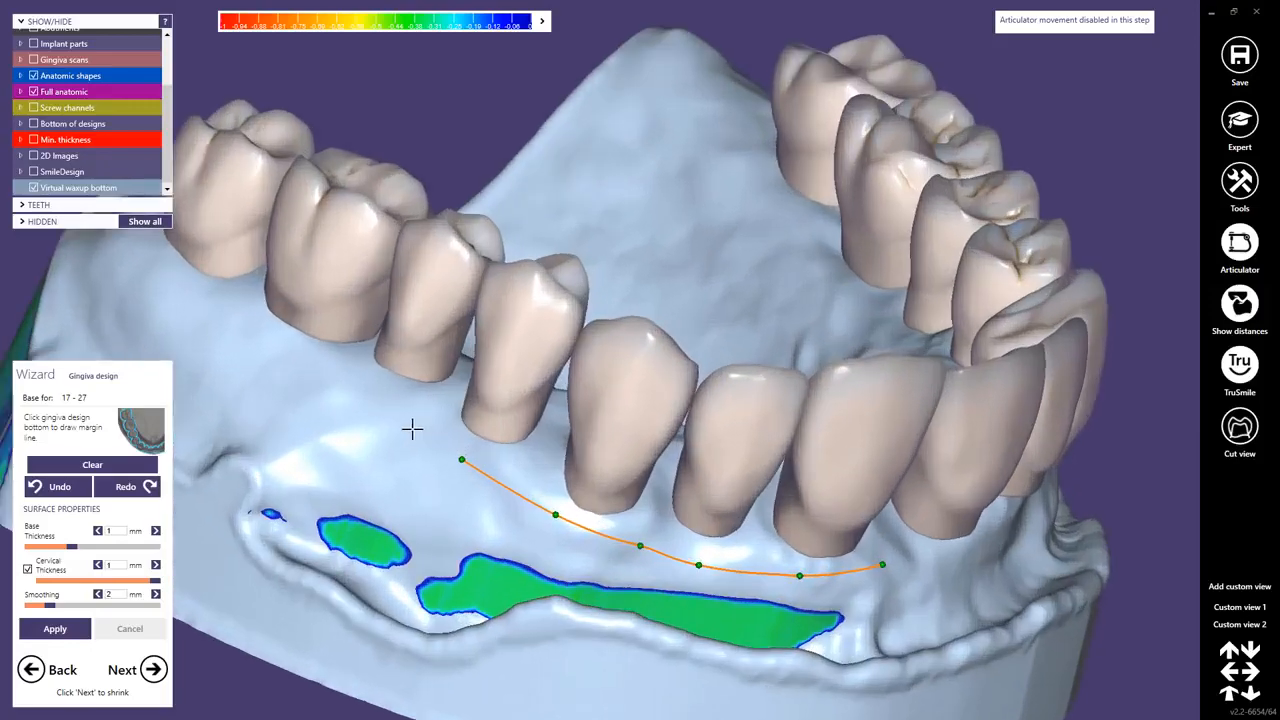
pyautogui.click(406, 424)
pyautogui.click(326, 373)
pyautogui.click(235, 329)
pyautogui.click(174, 282)
pyautogui.middleClick(170, 246)
pyautogui.moveTo(344, 354); pyautogui.dragTo(443, 397, button='right')
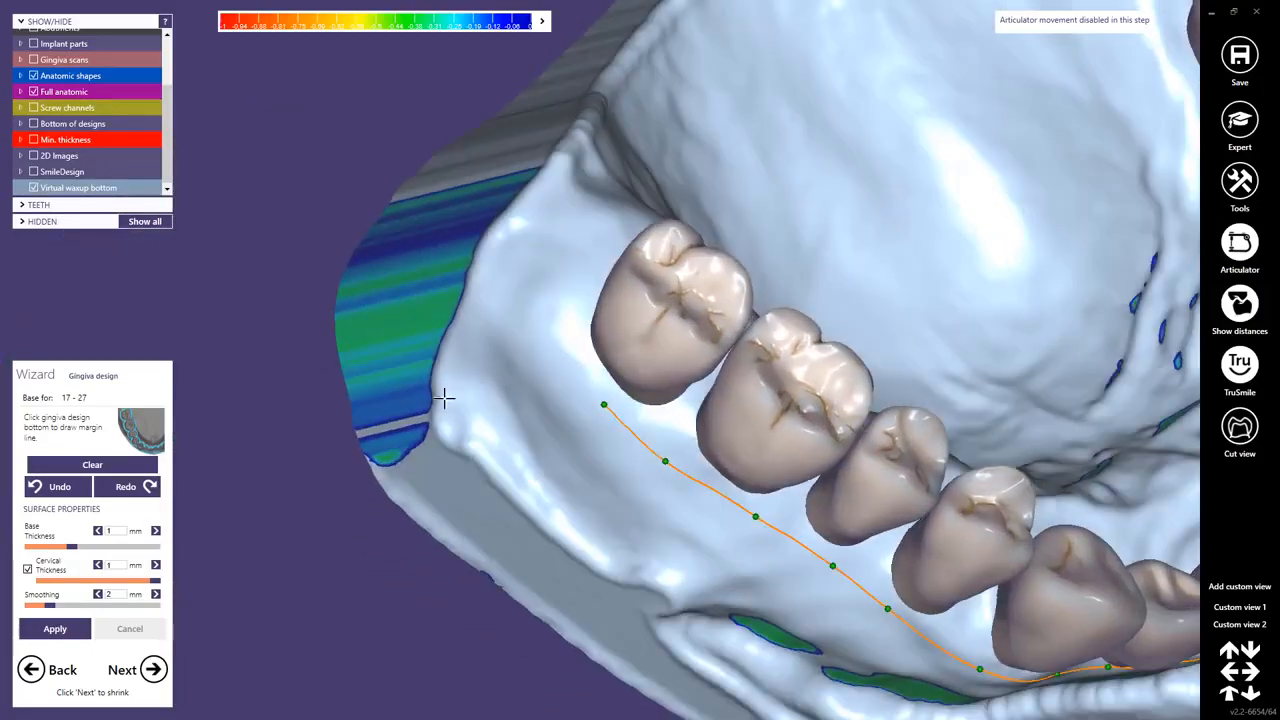
# Step: Curve the margin line around the back of the last molar toward the palate
pyautogui.click(564, 347)
pyautogui.click(582, 277)
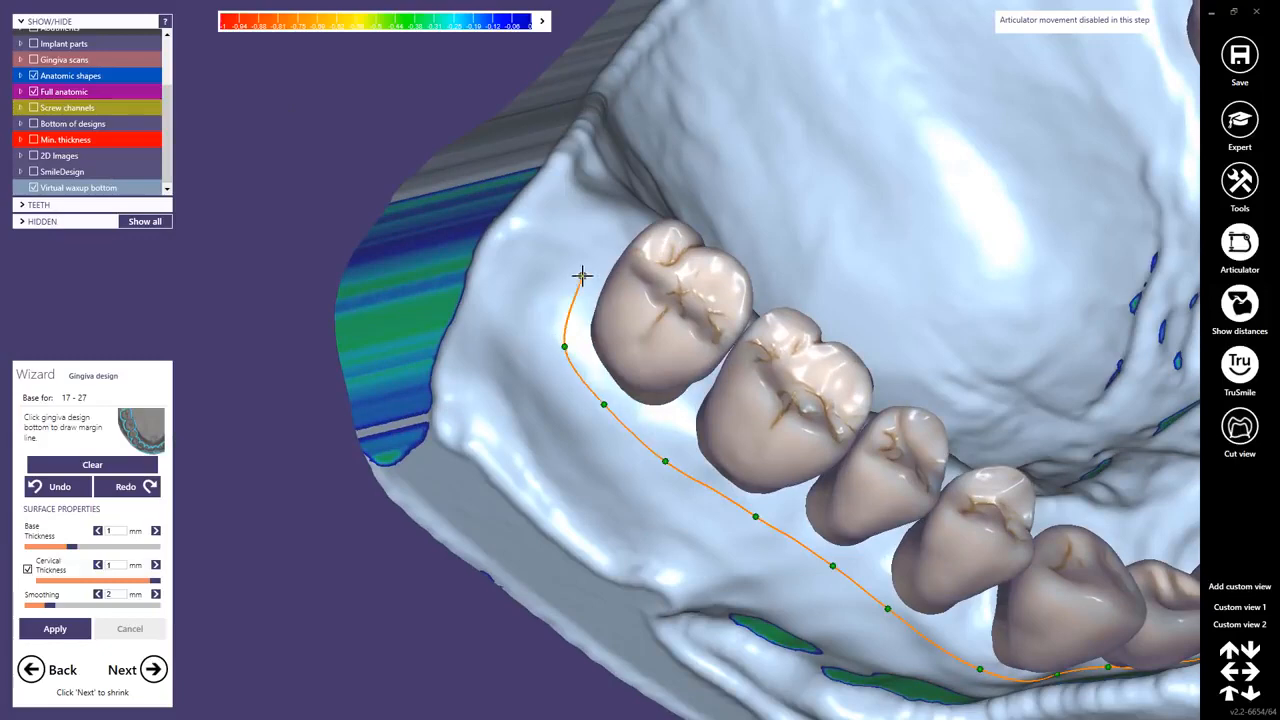
pyautogui.moveTo(619, 251)
pyautogui.mouseDown(button='right')
pyautogui.moveTo(632, 230)
pyautogui.moveTo(614, 257)
pyautogui.moveTo(627, 246)
pyautogui.mouseUp(button='right')
pyautogui.click(624, 243)
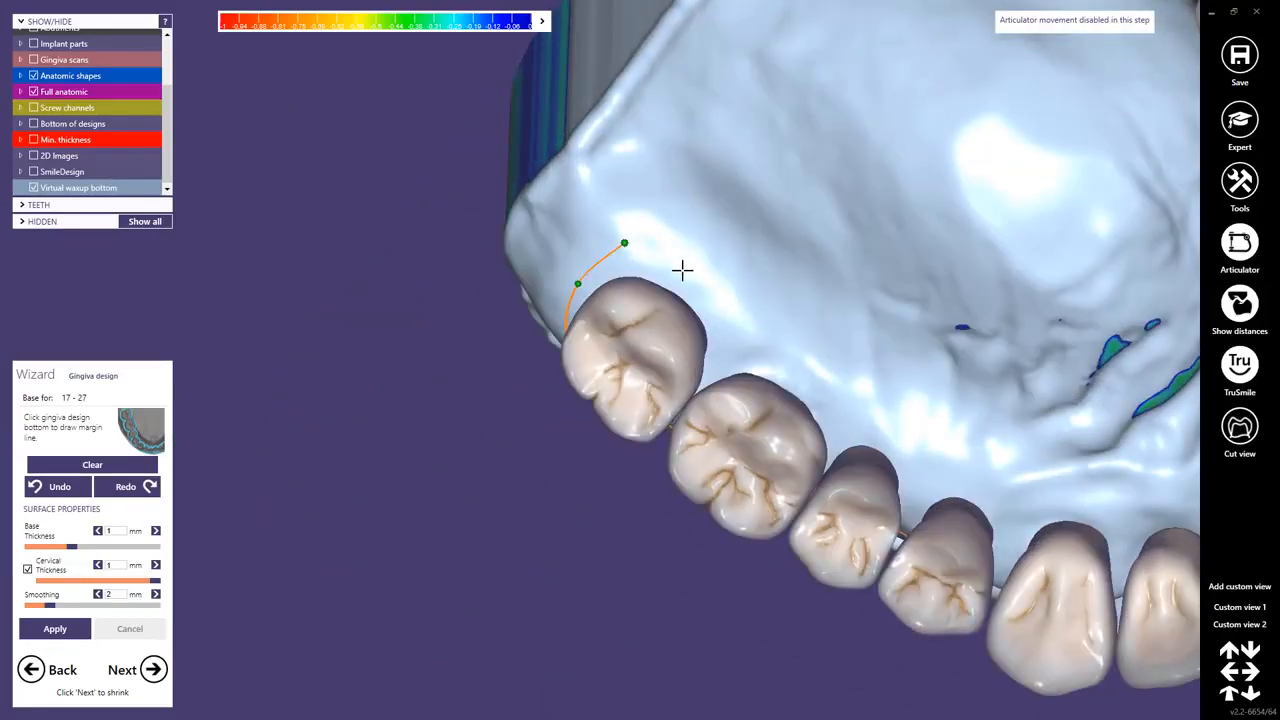
# Step: Continue the margin line along the palatal side of the molars and premolars toward the canine
pyautogui.click(686, 271)
pyautogui.click(771, 347)
pyautogui.click(833, 386)
pyautogui.click(910, 447)
pyautogui.click(989, 491)
pyautogui.moveTo(989, 491)
pyautogui.mouseDown(button='right')
pyautogui.moveTo(1002, 487)
pyautogui.moveTo(995, 475)
pyautogui.mouseUp(button='right')
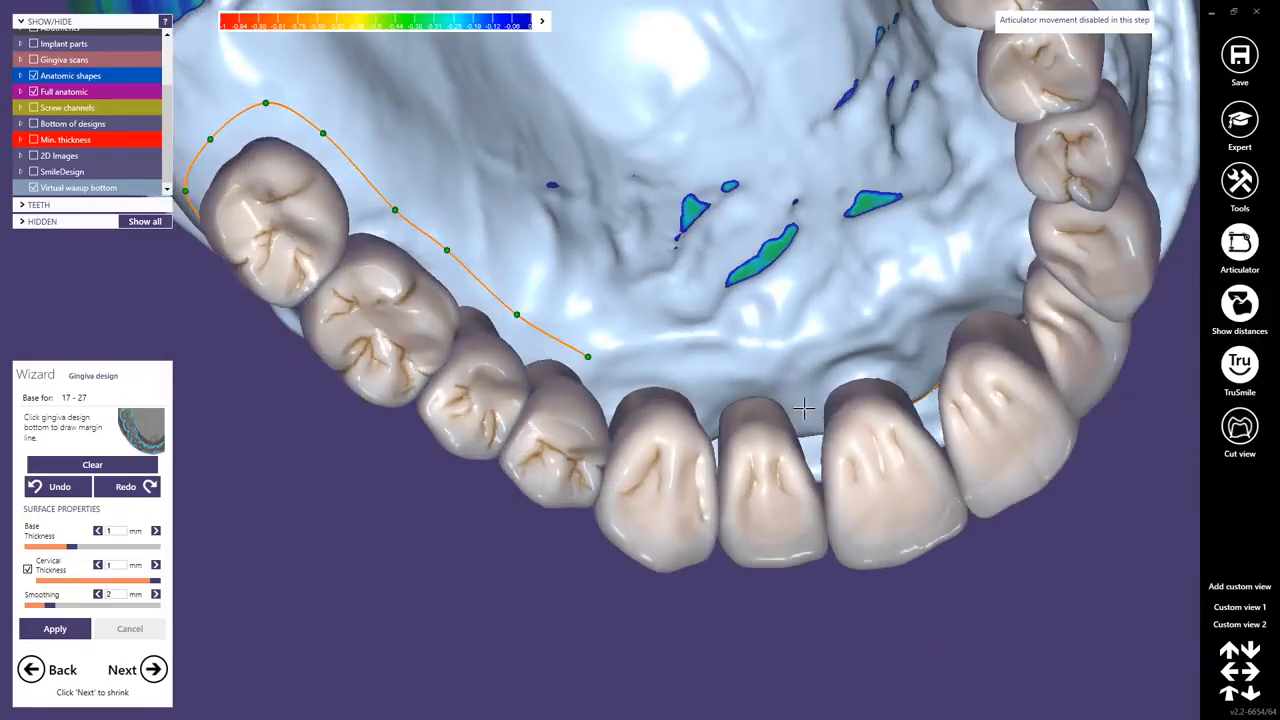
# Step: Place margin line points on the palatal side of the canine, lateral incisor and central incisor up to the midline
pyautogui.click(651, 368)
pyautogui.click(742, 376)
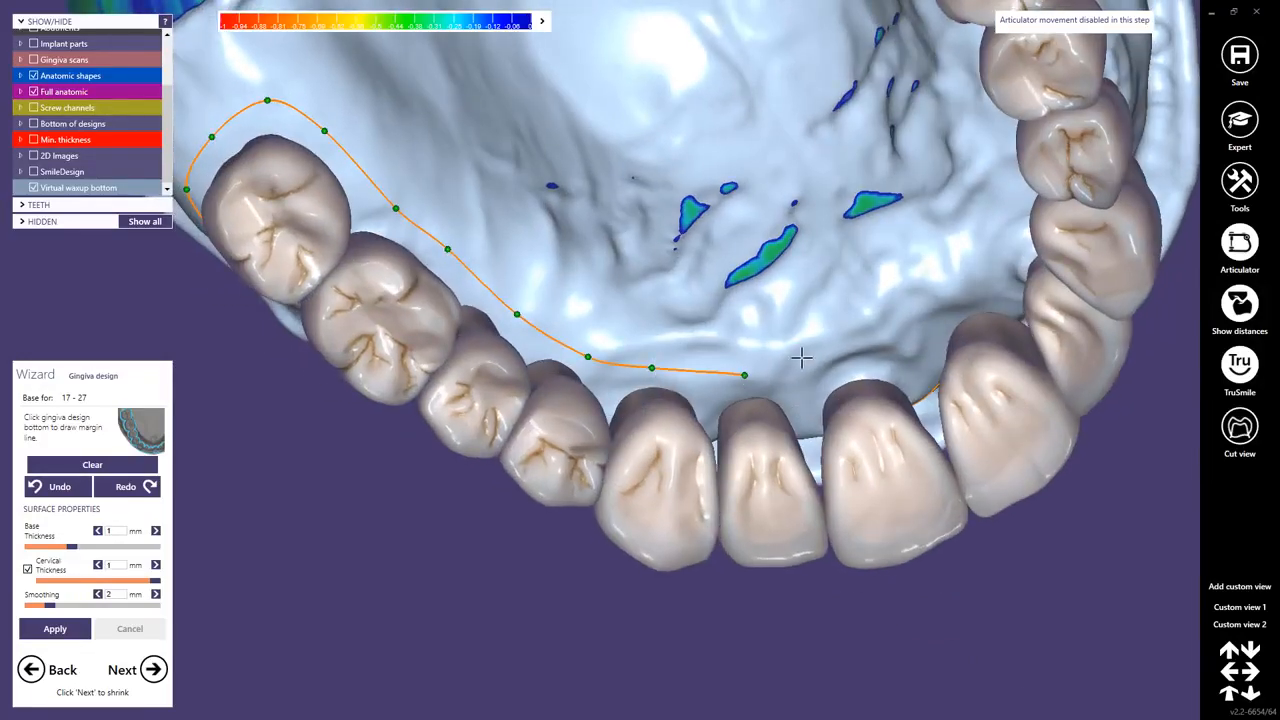
pyautogui.click(848, 352)
pyautogui.moveTo(892, 340); pyautogui.dragTo(601, 369, button='middle')
pyautogui.moveTo(601, 369); pyautogui.dragTo(545, 290, button='right')
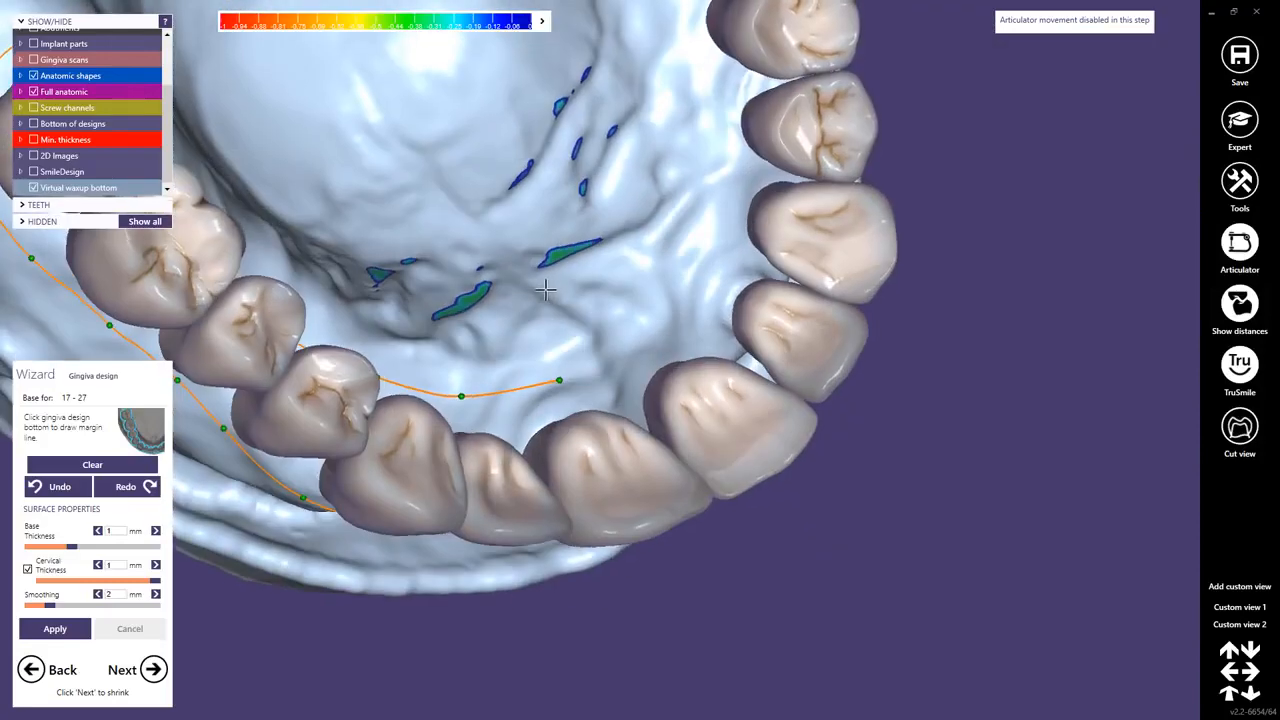
# Step: Carry the margin line past the midline, behind the opposite central incisor, lateral incisor and canine
pyautogui.click(643, 343)
pyautogui.click(703, 281)
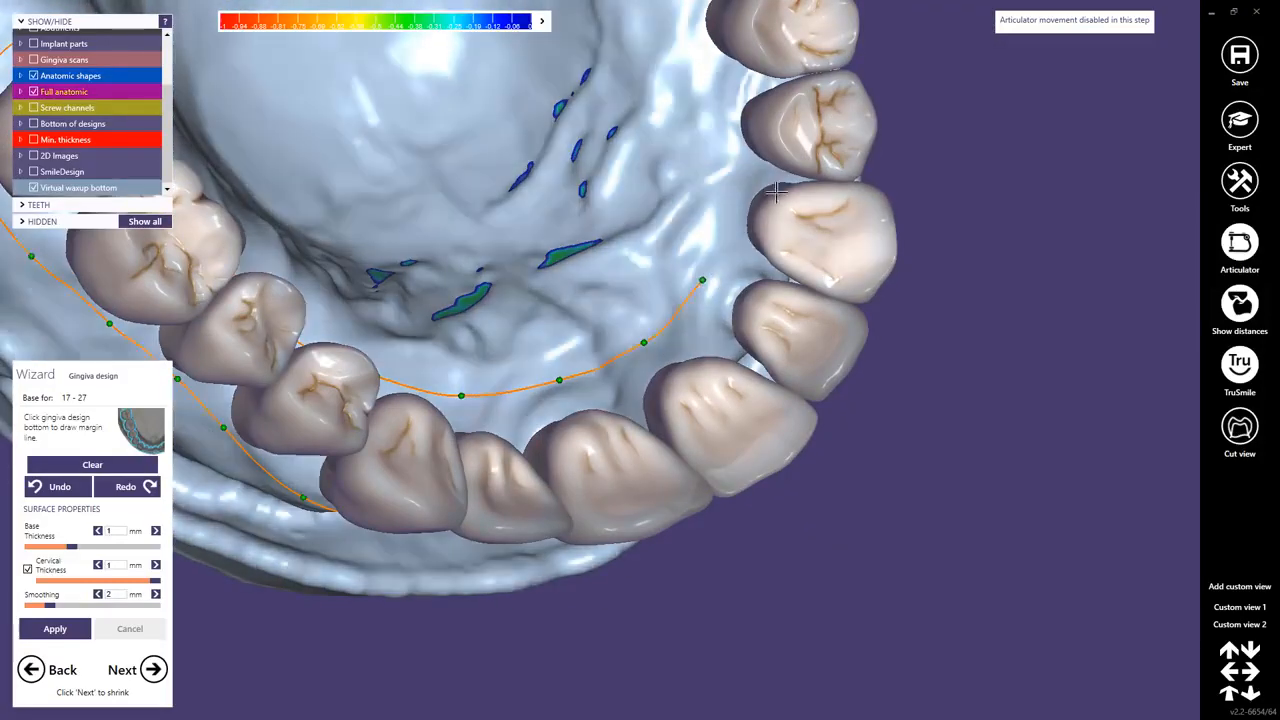
pyautogui.click(734, 209)
pyautogui.moveTo(734, 209); pyautogui.dragTo(608, 359, button='middle')
pyautogui.moveTo(687, 150); pyautogui.dragTo(631, 251, button='right')
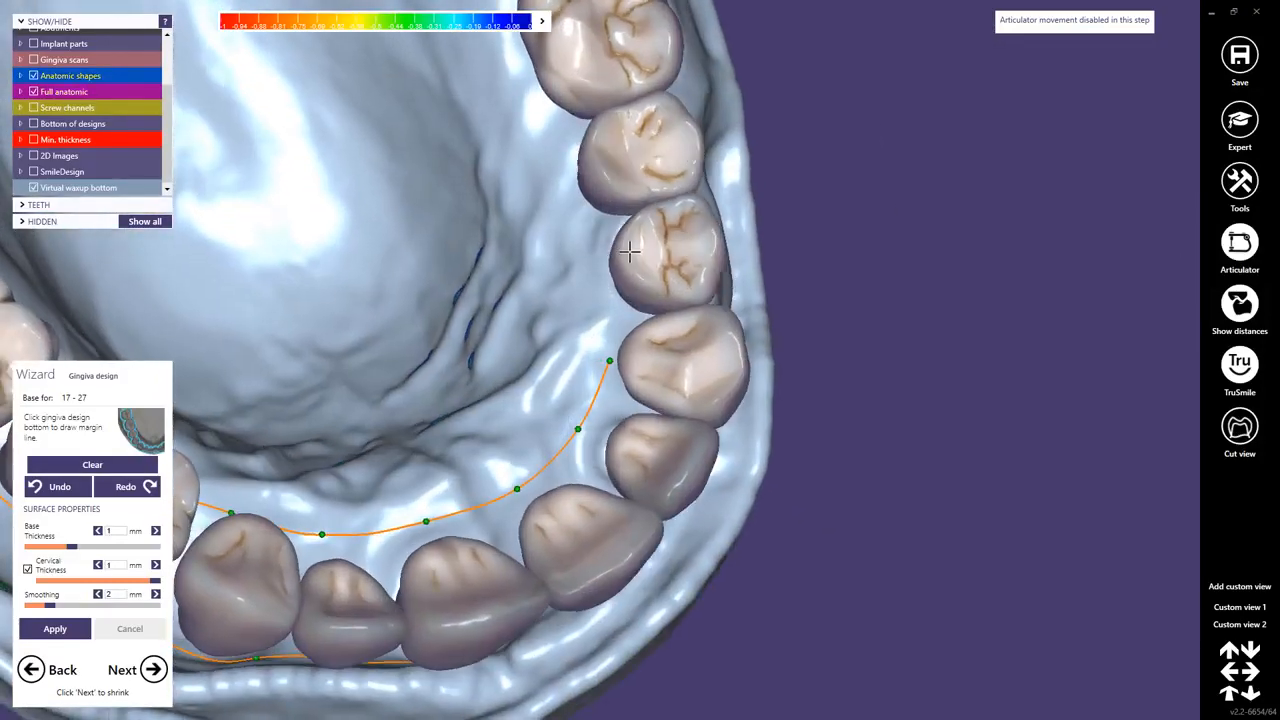
# Step: Extend the margin line along the palatal side of the opposite premolars to the gap between the two molars
pyautogui.click(593, 238)
pyautogui.moveTo(548, 149); pyautogui.dragTo(594, 314, button='right')
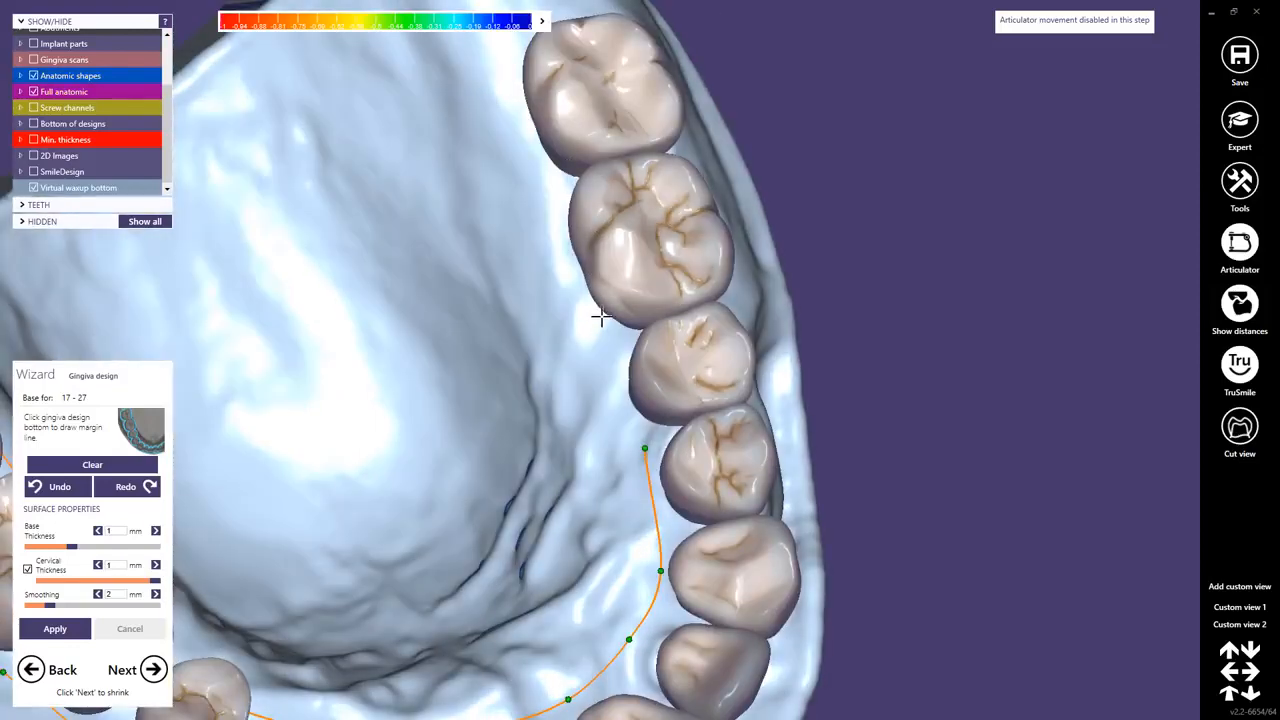
pyautogui.click(603, 343)
pyautogui.click(551, 190)
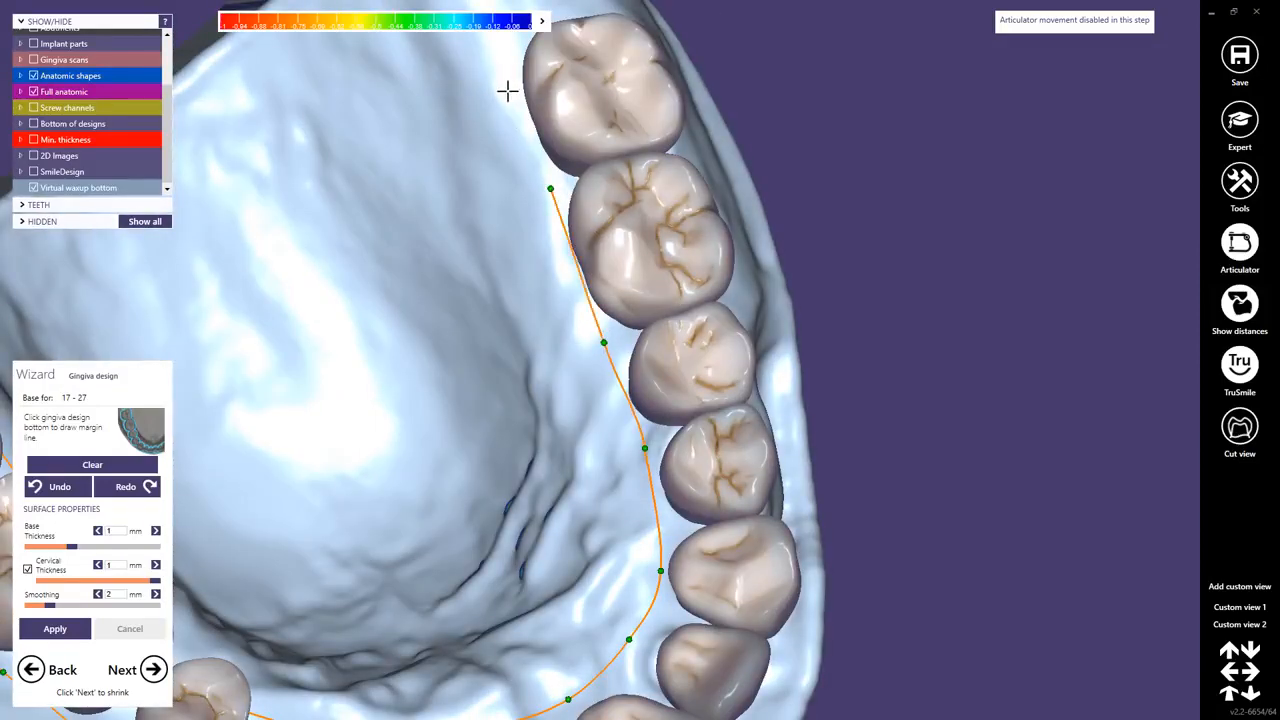
# Step: Carry the margin line around the back of the last molar and onto its buccal side
pyautogui.click(508, 60)
pyautogui.moveTo(508, 60); pyautogui.dragTo(603, 57, button='right')
pyautogui.click(603, 57)
pyautogui.click(674, 72)
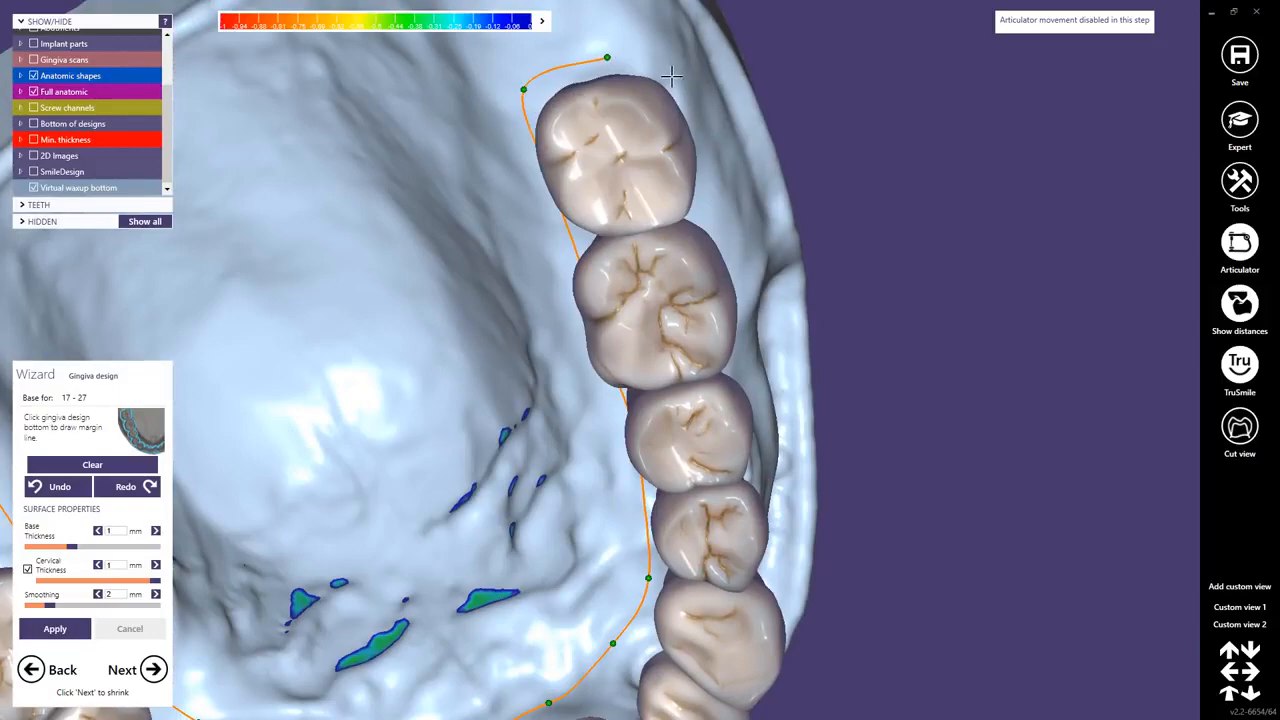
pyautogui.moveTo(674, 75); pyautogui.dragTo(677, 402, button='right')
pyautogui.moveTo(923, 351); pyautogui.dragTo(922, 381)
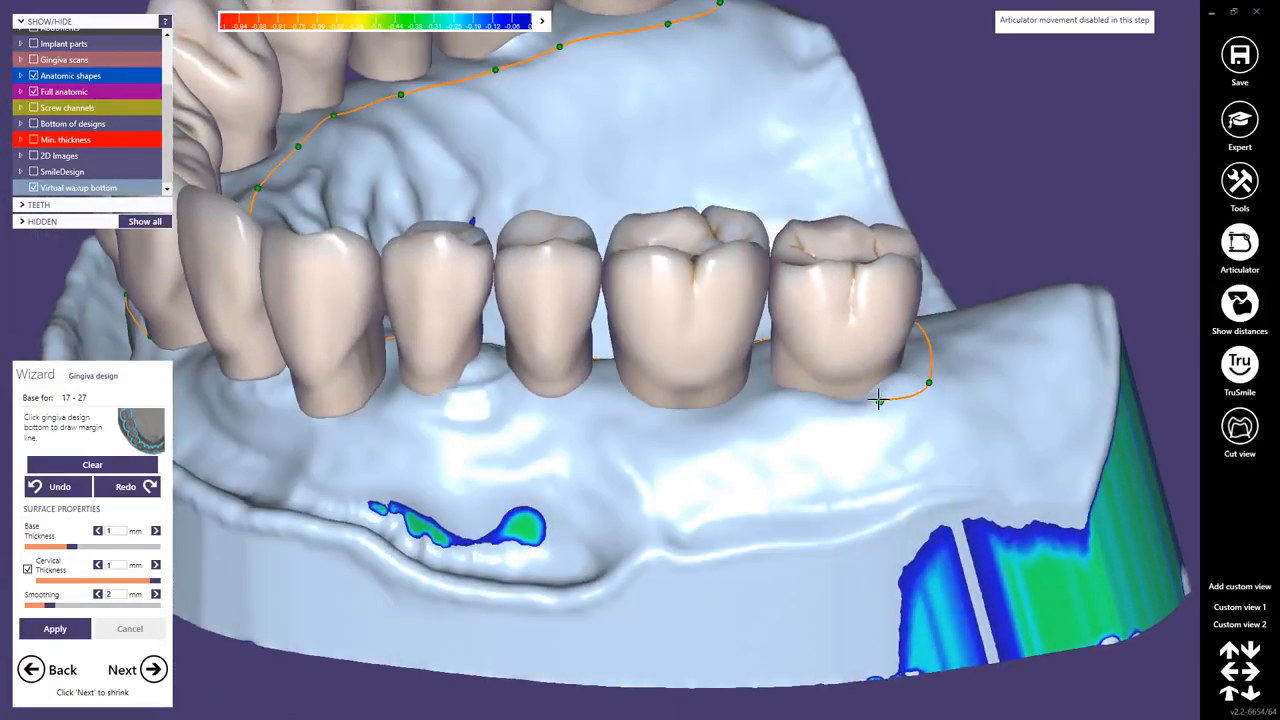
# Step: Continue the margin line along the buccal side of the molars, premolars and front teeth, closing it at the existing anterior points
pyautogui.click(770, 425)
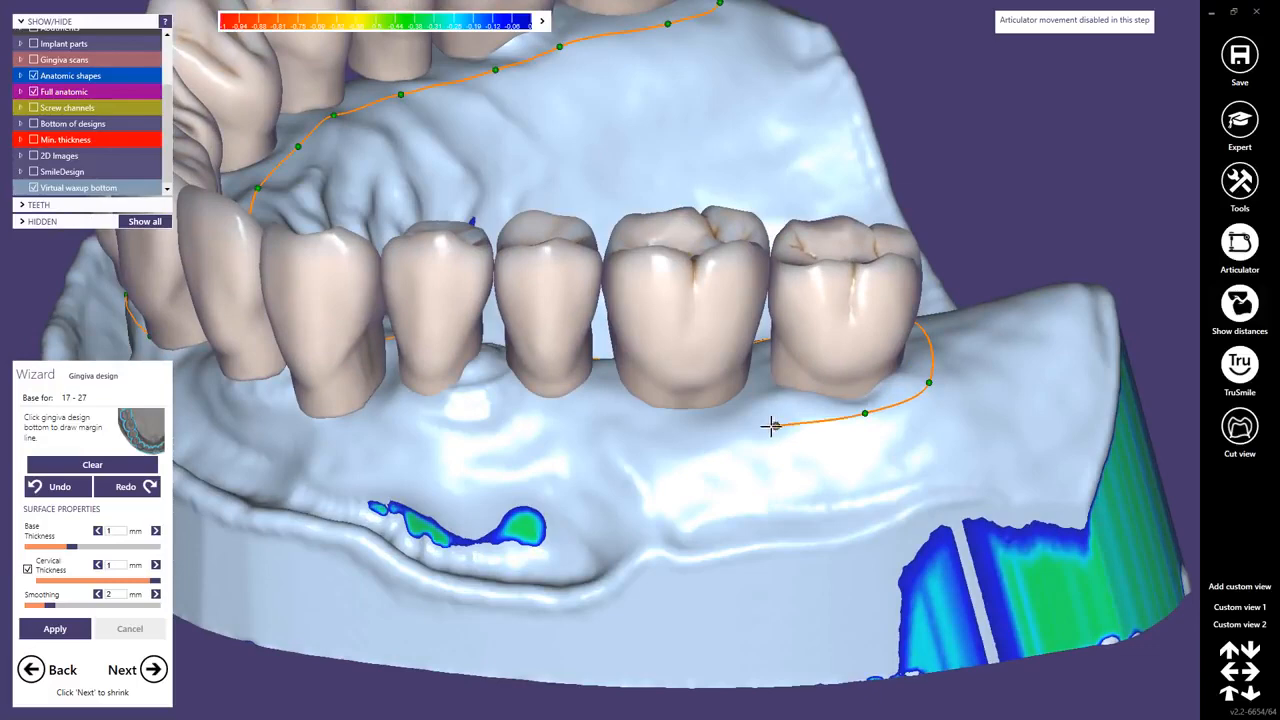
pyautogui.click(658, 435)
pyautogui.moveTo(428, 430); pyautogui.dragTo(425, 441, button='right')
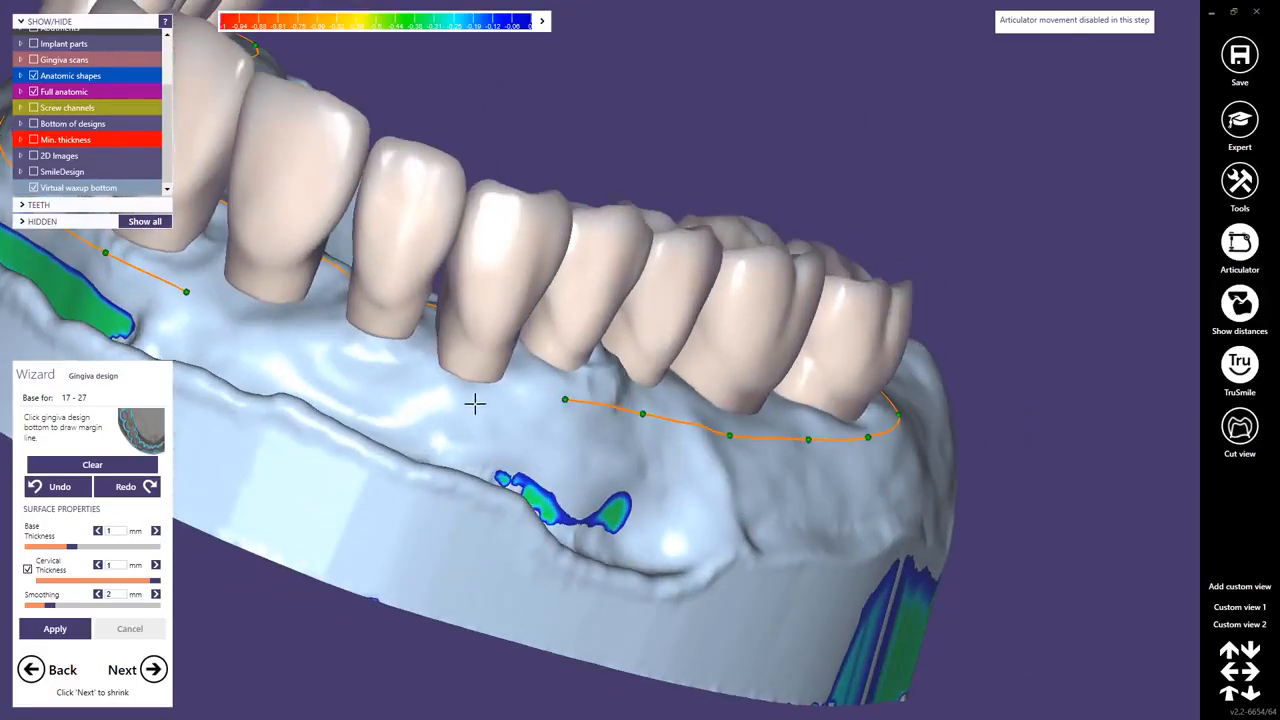
pyautogui.click(482, 396)
pyautogui.click(367, 369)
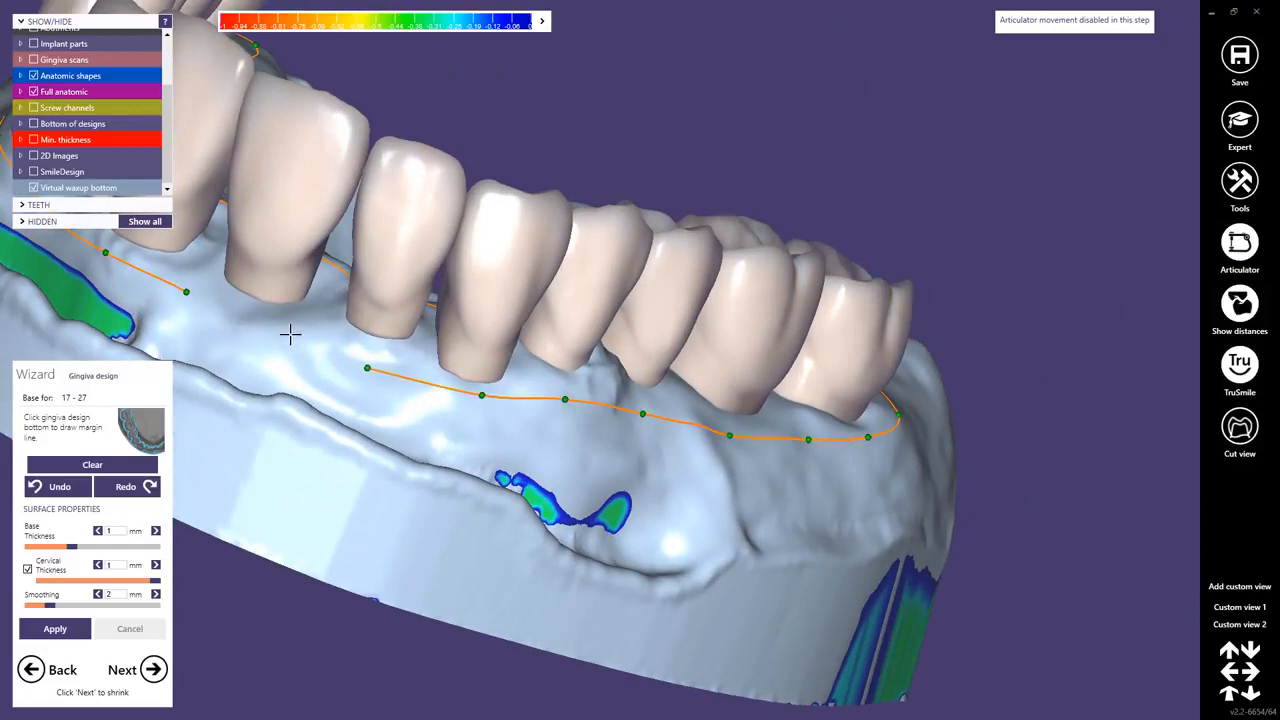
pyautogui.click(260, 327)
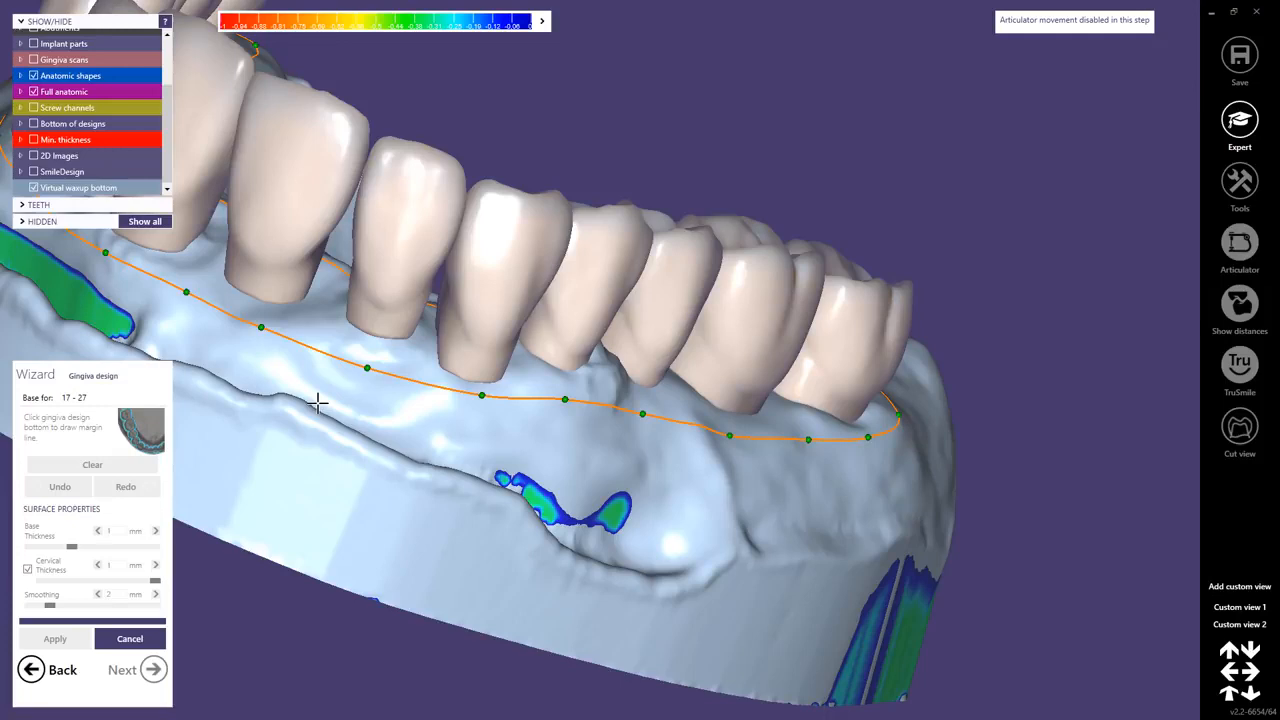
# Step: Refine the closed margin line on the facial side by adjusting its points below the lateral and central incisors
pyautogui.moveTo(453, 388); pyautogui.dragTo(346, 329, button='right')
pyautogui.middleClick(343, 327)
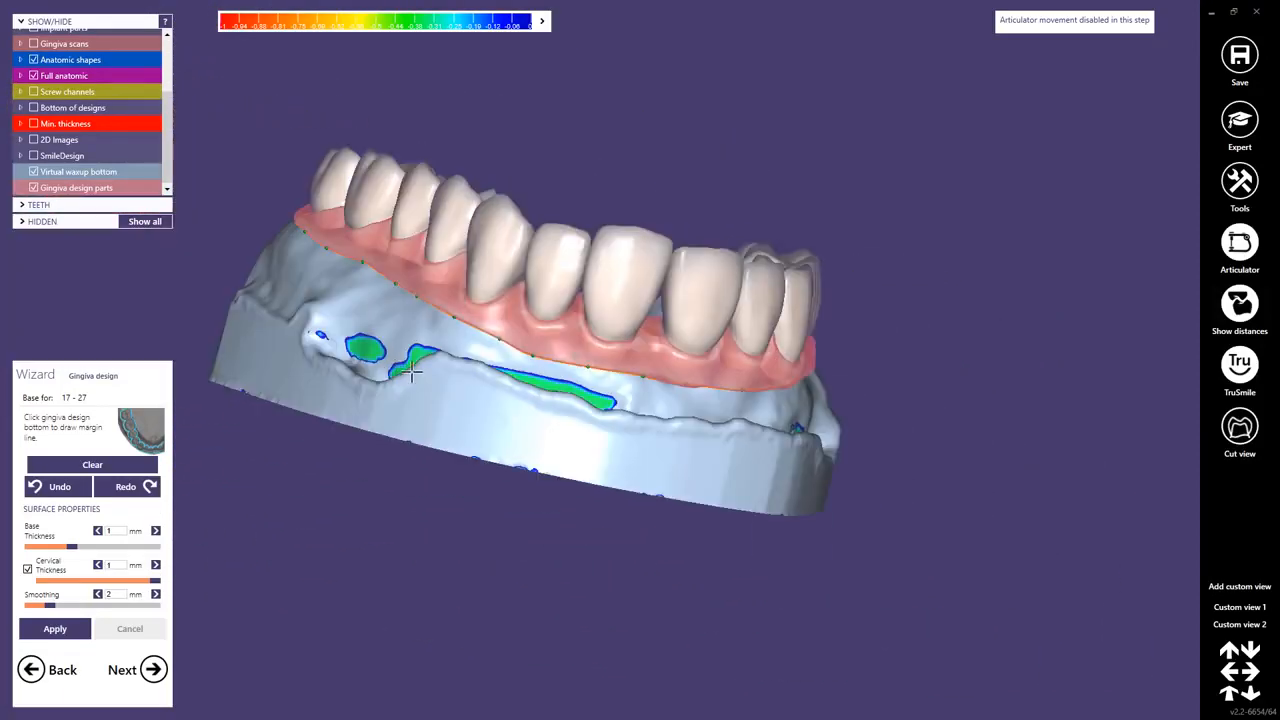
pyautogui.scroll(5, 520, 354)
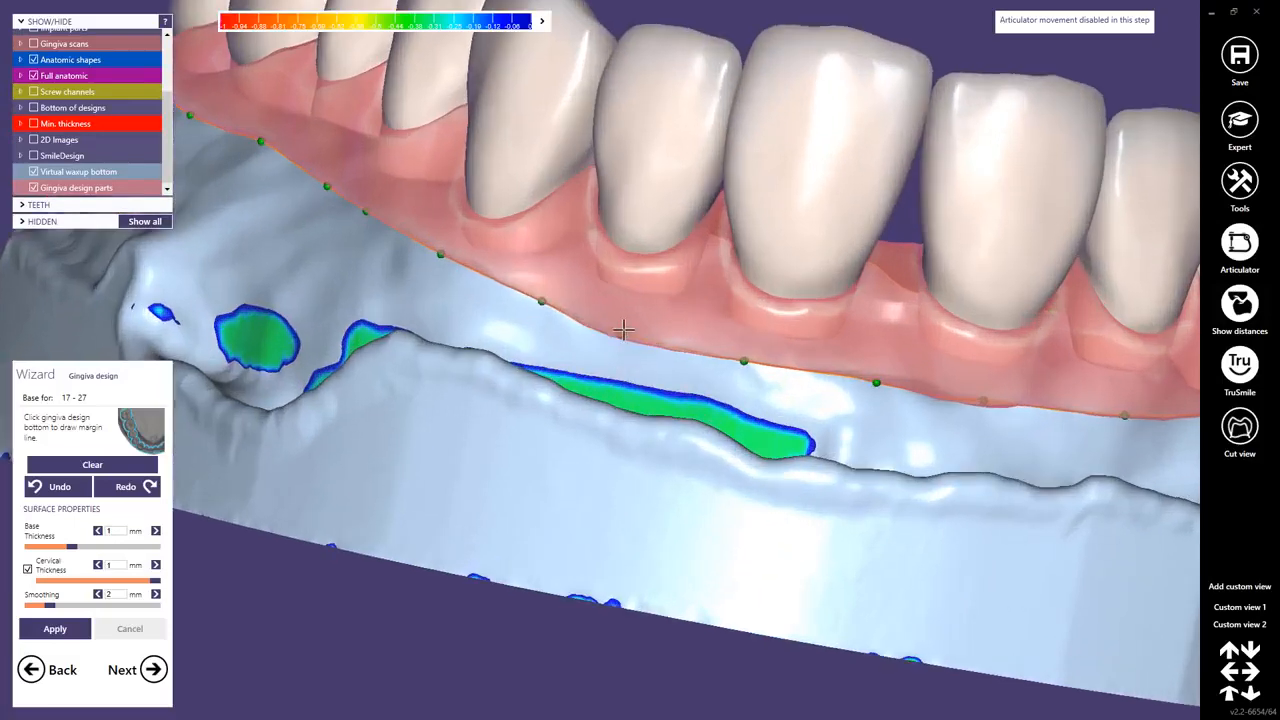
pyautogui.click(626, 320)
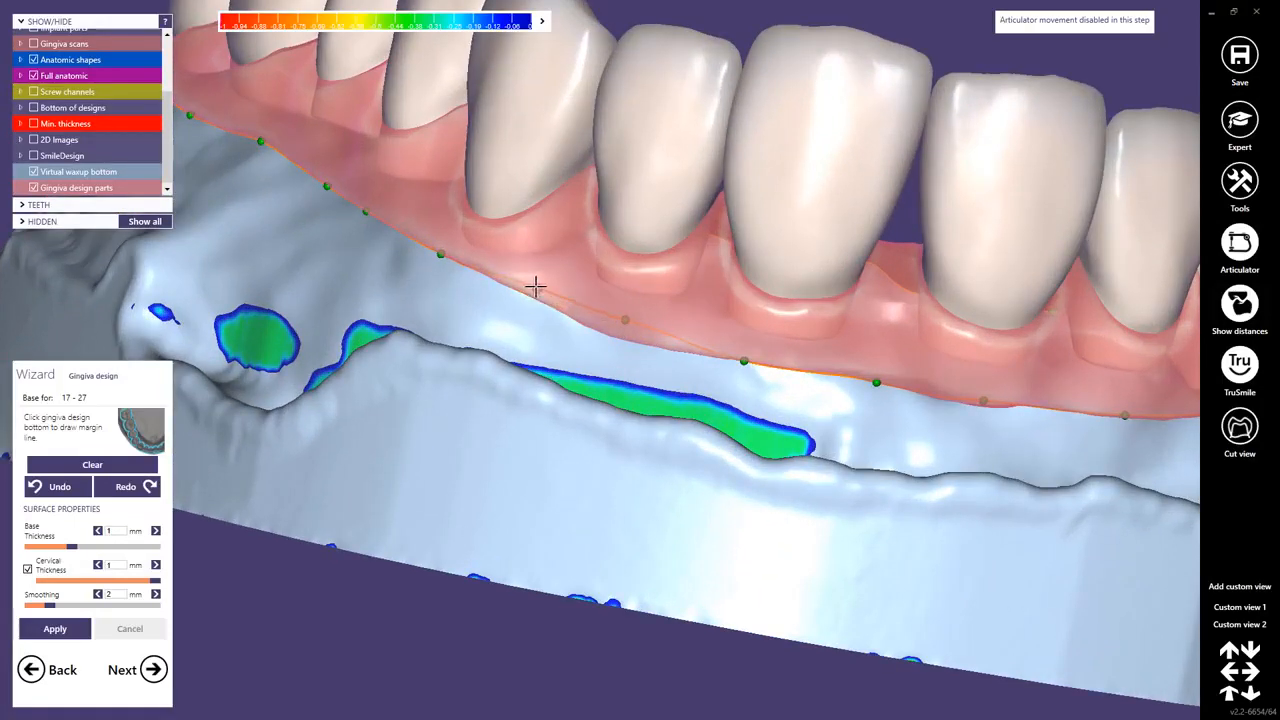
pyautogui.moveTo(746, 361); pyautogui.dragTo(746, 357)
pyautogui.scroll(-4, 750, 358)
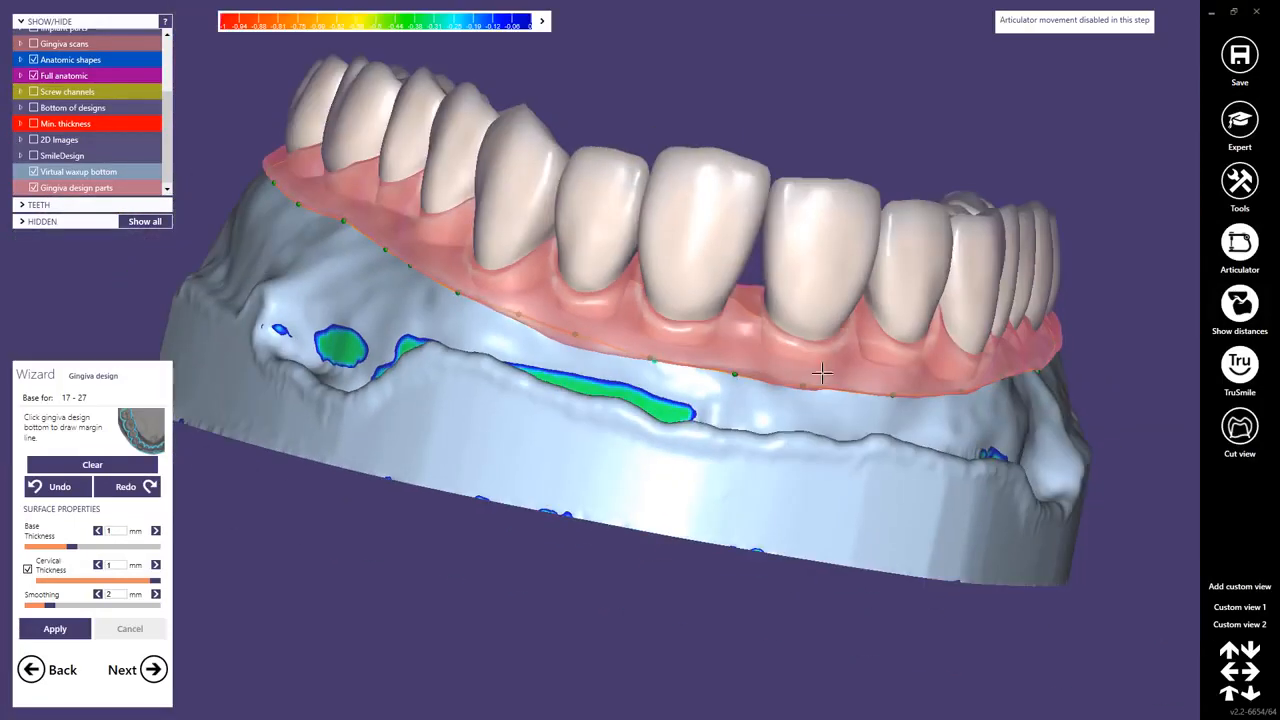
# Step: Apply the edited margin line to regenerate the gingiva, and proceed to free-forming it
pyautogui.moveTo(851, 380); pyautogui.dragTo(852, 380, button='right')
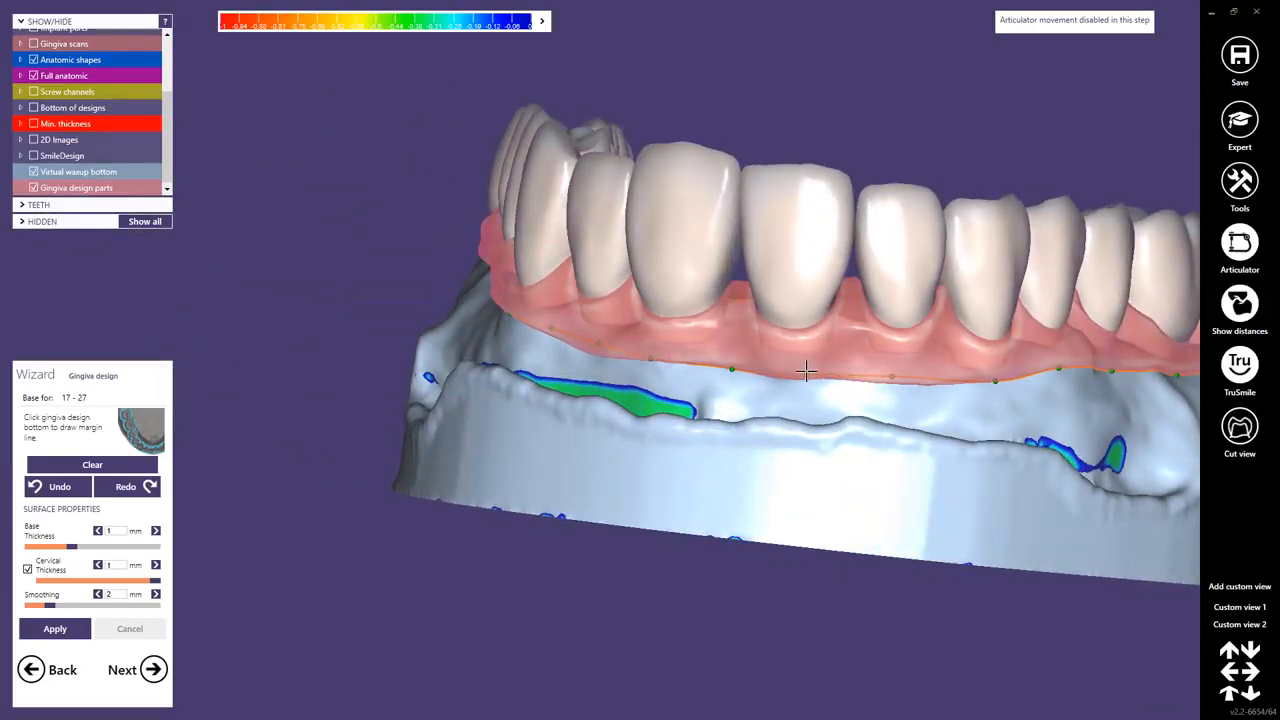
pyautogui.scroll(-2, 929, 386)
pyautogui.moveTo(927, 385); pyautogui.dragTo(934, 386, button='right')
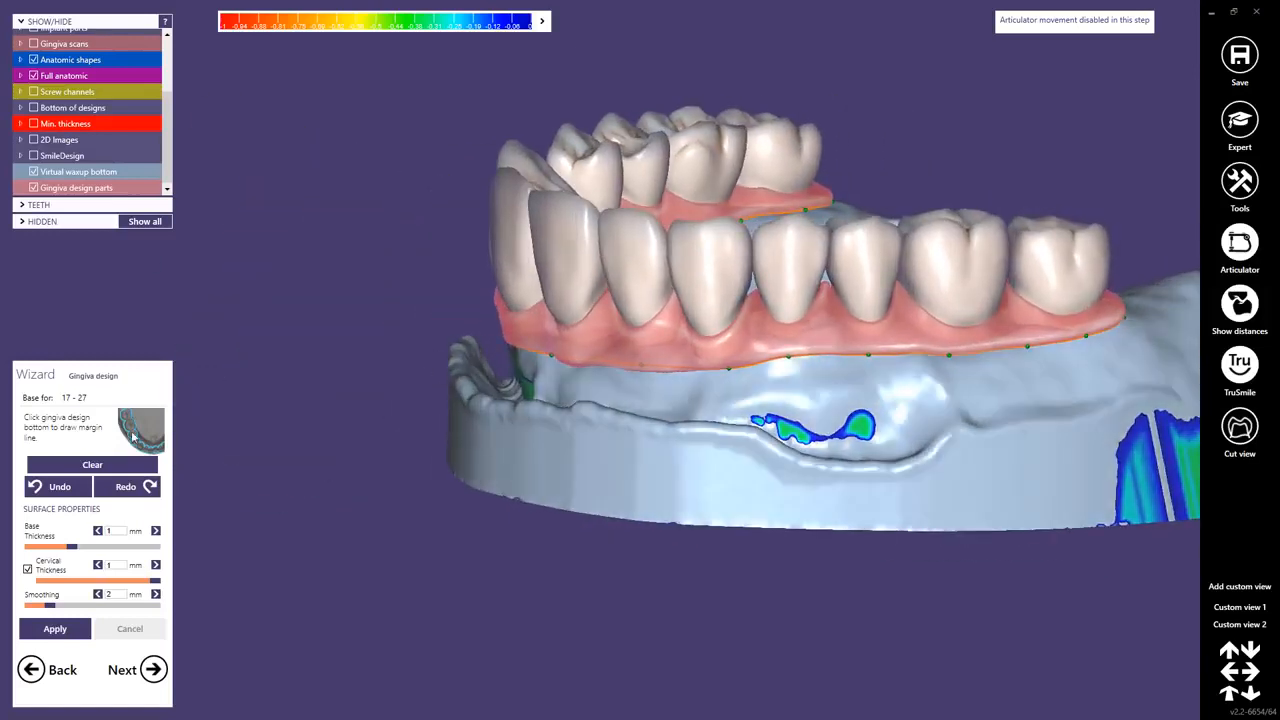
pyautogui.click(55, 628)
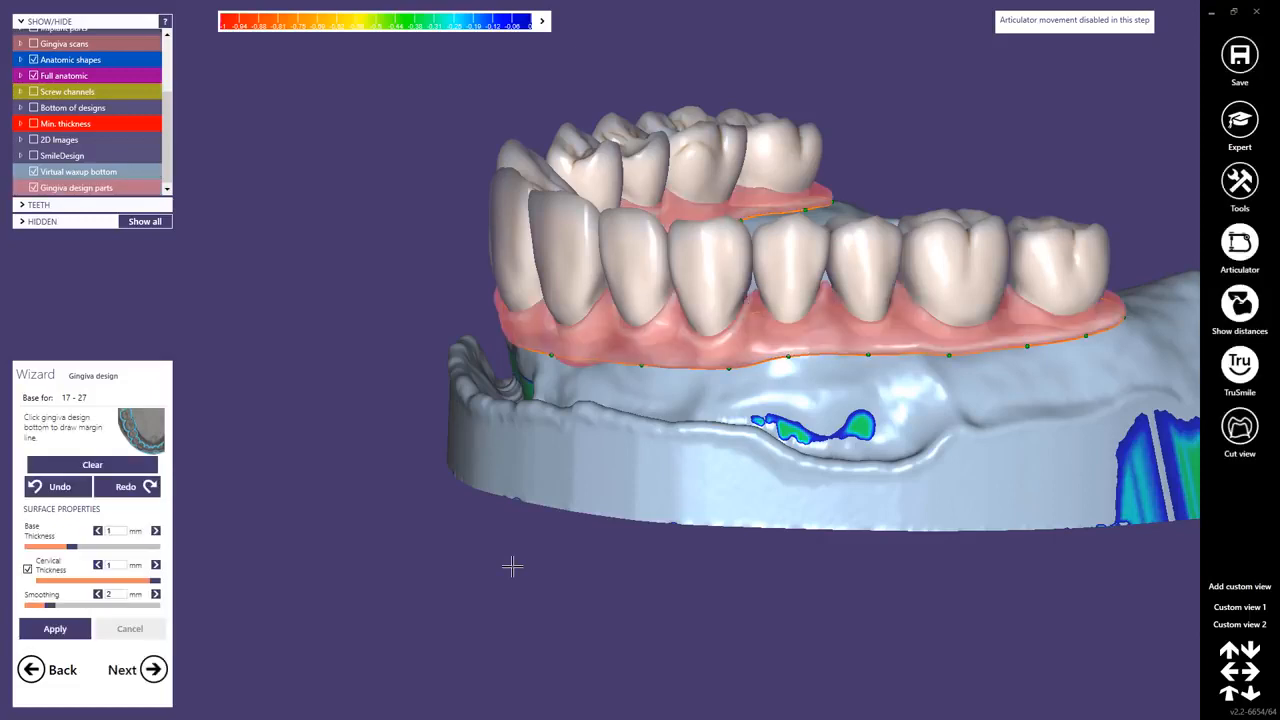
pyautogui.moveTo(603, 409); pyautogui.dragTo(605, 403, button='right')
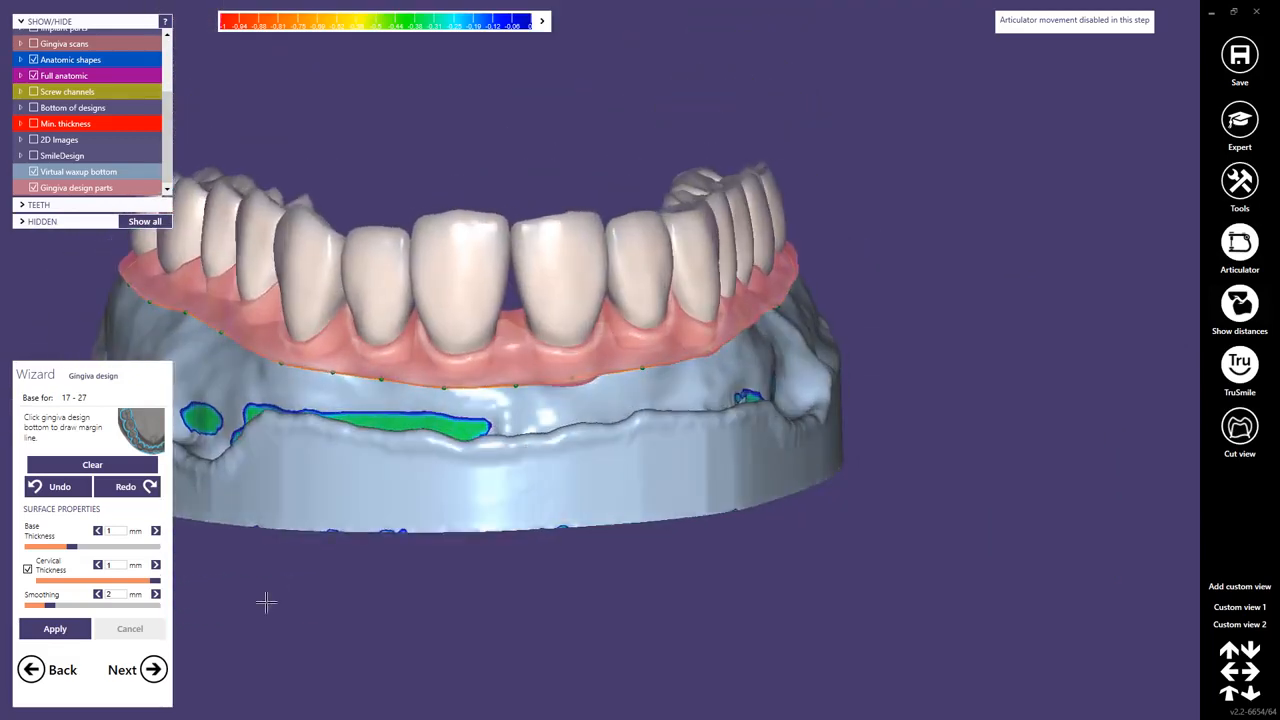
pyautogui.click(153, 670)
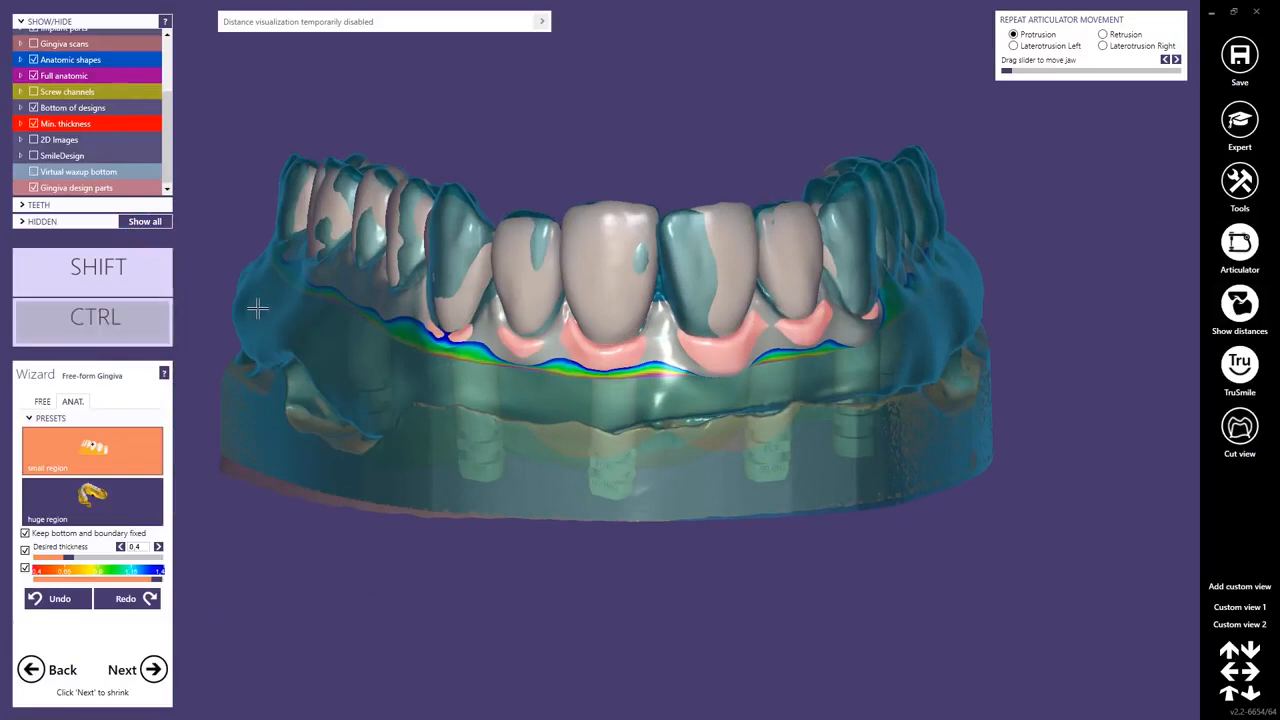
# Step: Hide the teal transparent scan overlaying the teeth and gingiva design
pyautogui.keyDown('ctrl'); pyautogui.keyDown('shift'); pyautogui.scroll(2, 278, 326); pyautogui.keyUp('shift'); pyautogui.keyUp('ctrl')
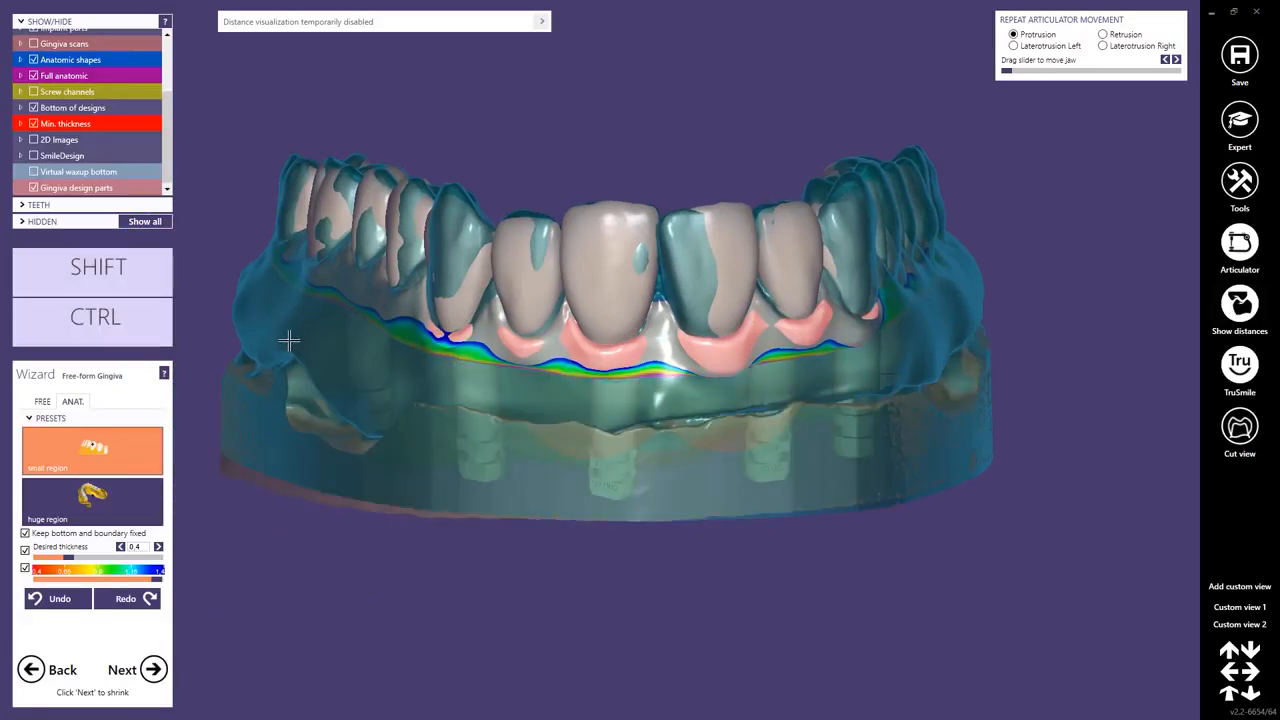
pyautogui.moveTo(290, 337); pyautogui.dragTo(319, 405, button='right')
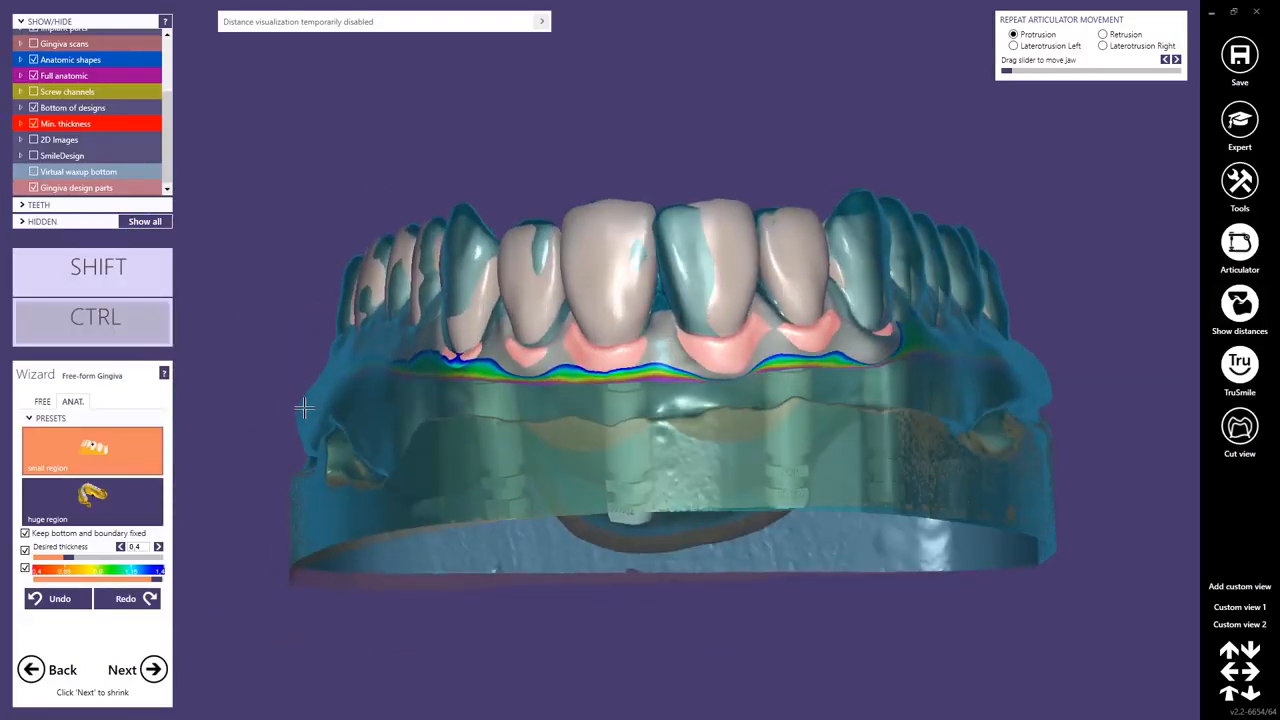
pyautogui.keyDown('ctrl'); pyautogui.middleClick(305, 406); pyautogui.keyUp('ctrl')
pyautogui.moveTo(490, 402); pyautogui.dragTo(286, 460, button='right')
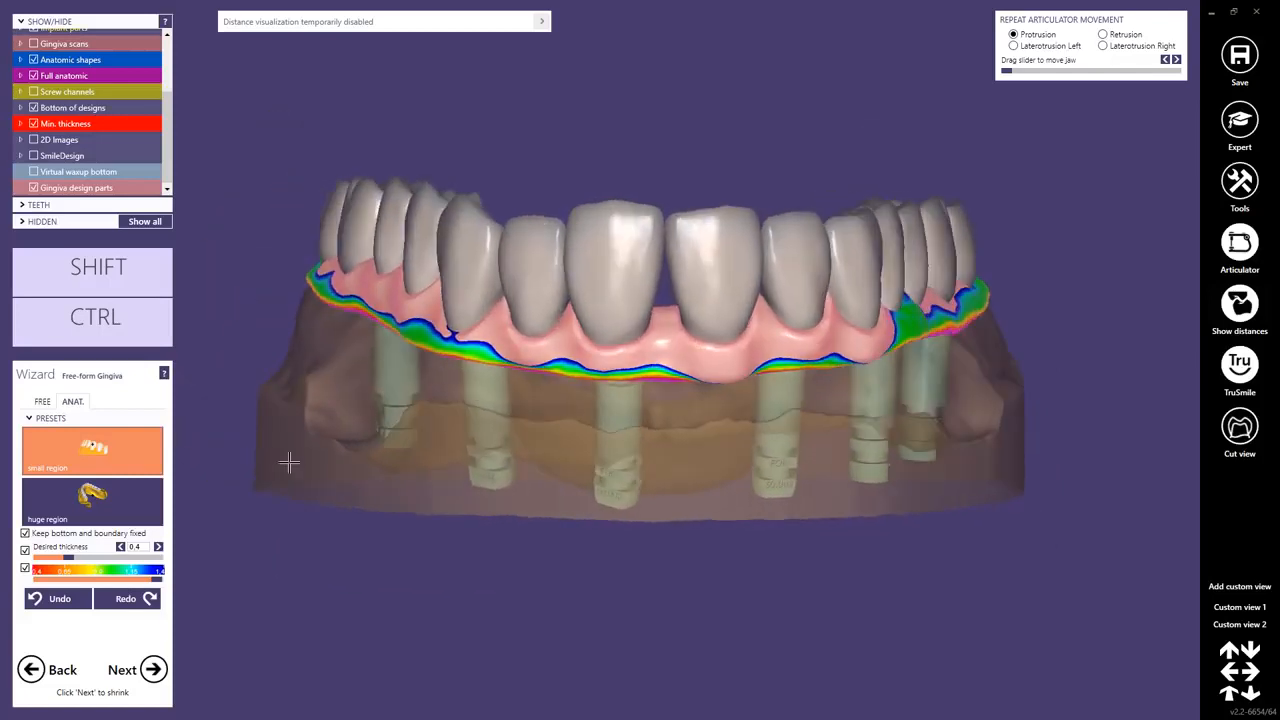
# Step: Pull up the facial gingival papillae from between the central incisors to between the premolars, using the small-region anatomic preset
pyautogui.scroll(3, 609, 329)
pyautogui.moveTo(711, 303); pyautogui.dragTo(714, 306, button='right')
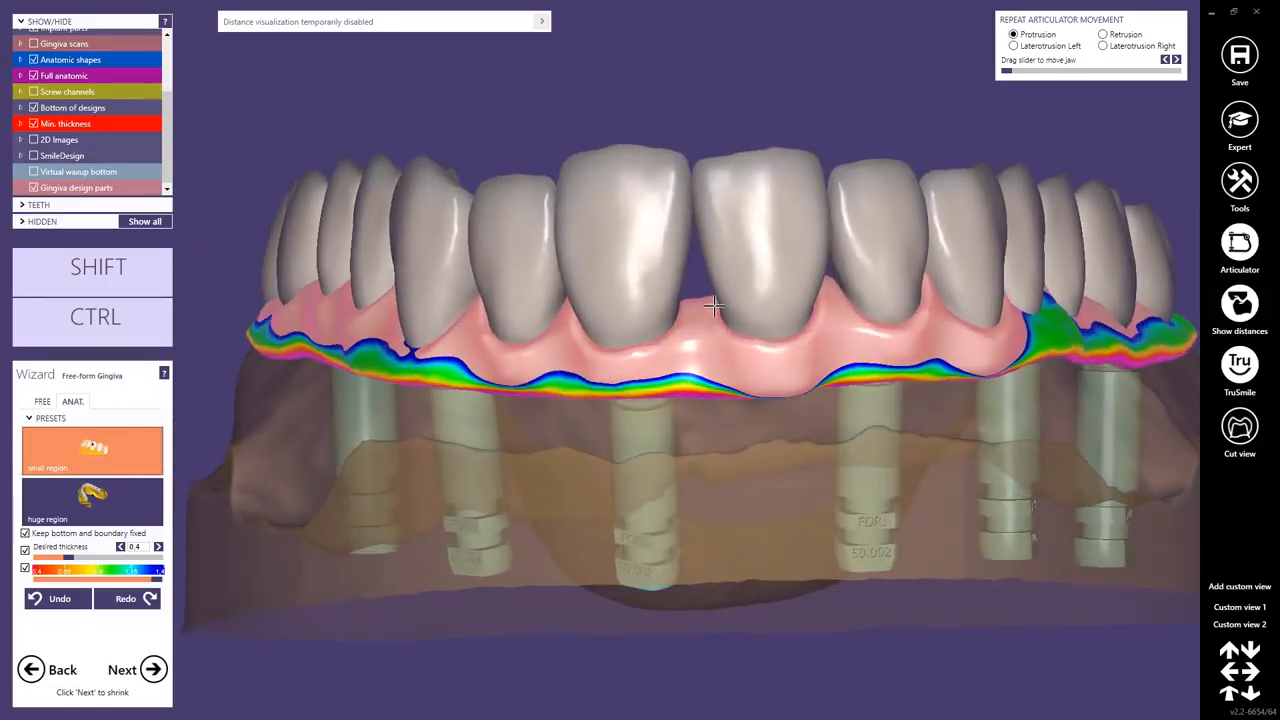
pyautogui.moveTo(697, 304); pyautogui.dragTo(697, 263)
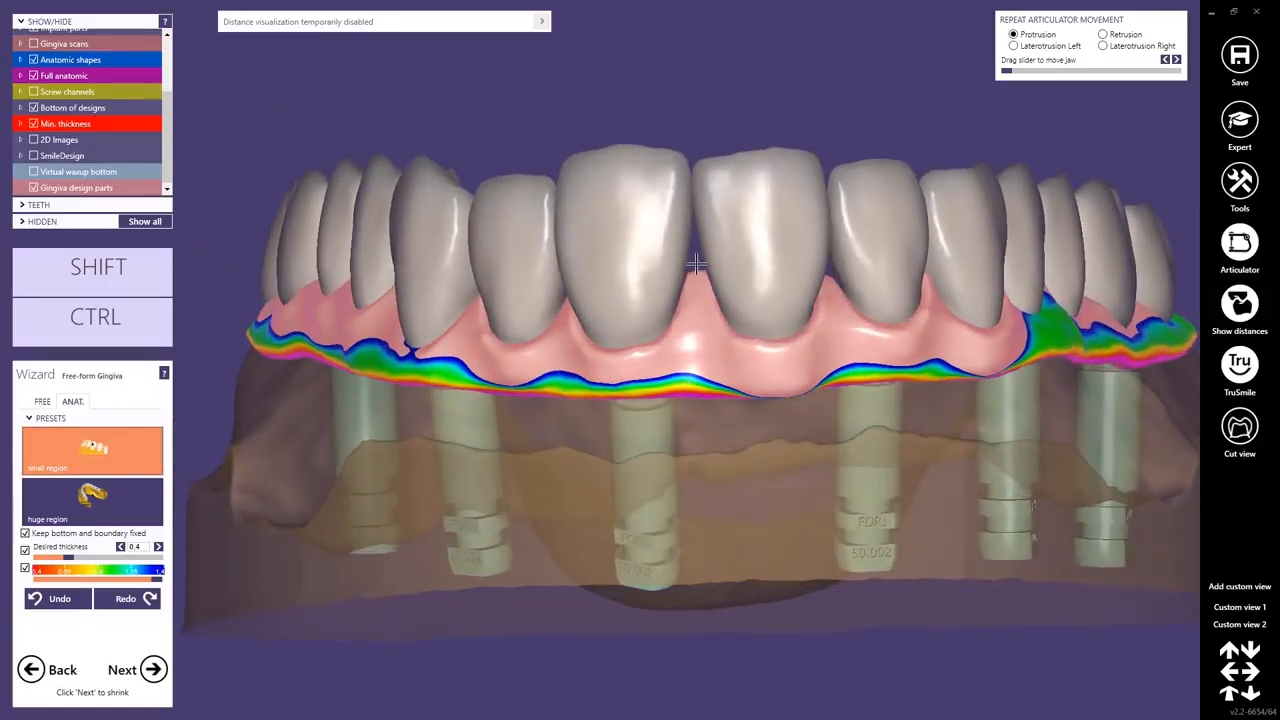
pyautogui.moveTo(886, 303); pyautogui.dragTo(822, 277, button='right')
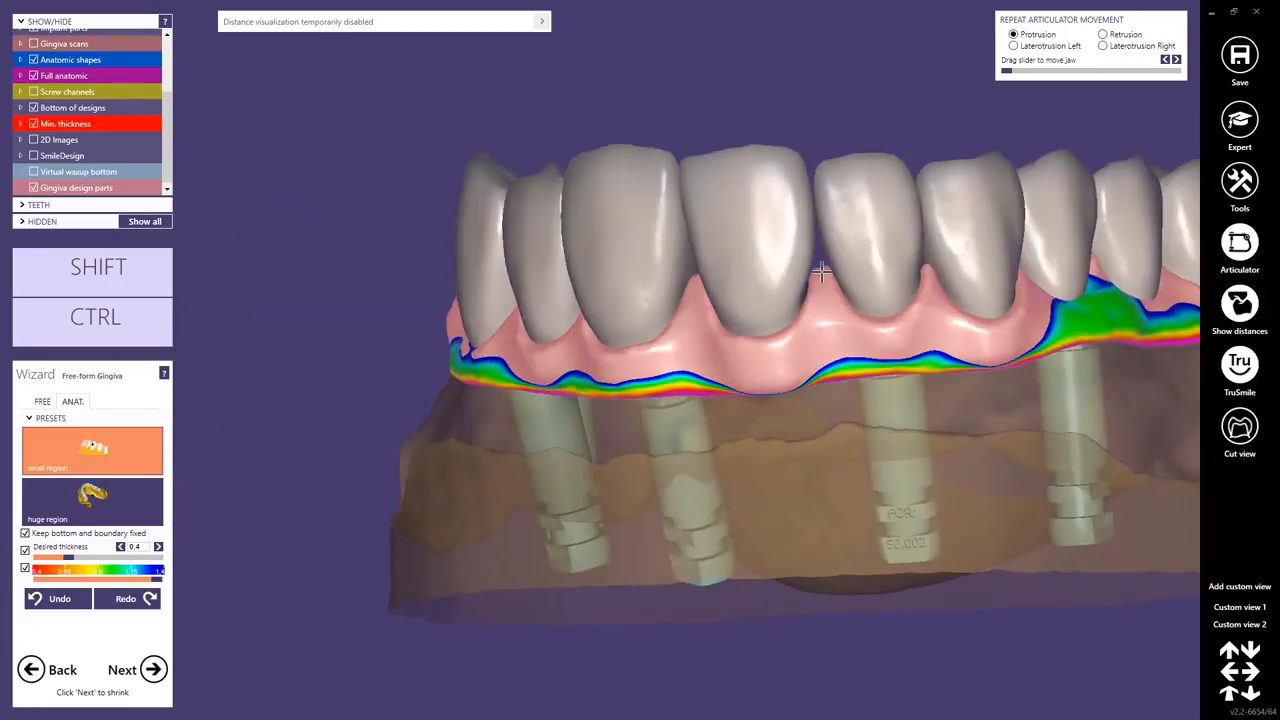
pyautogui.moveTo(916, 305); pyautogui.dragTo(946, 266, button='right')
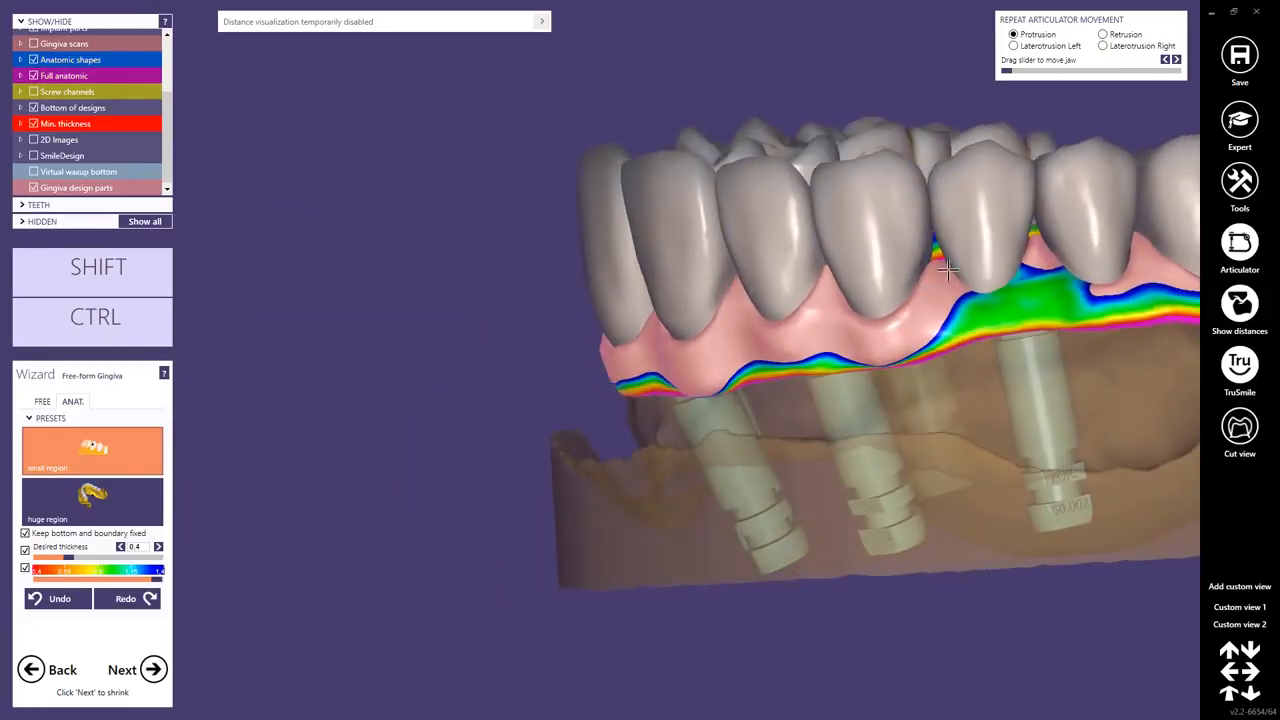
pyautogui.moveTo(939, 263); pyautogui.dragTo(937, 259)
pyautogui.moveTo(1032, 255); pyautogui.dragTo(1031, 246)
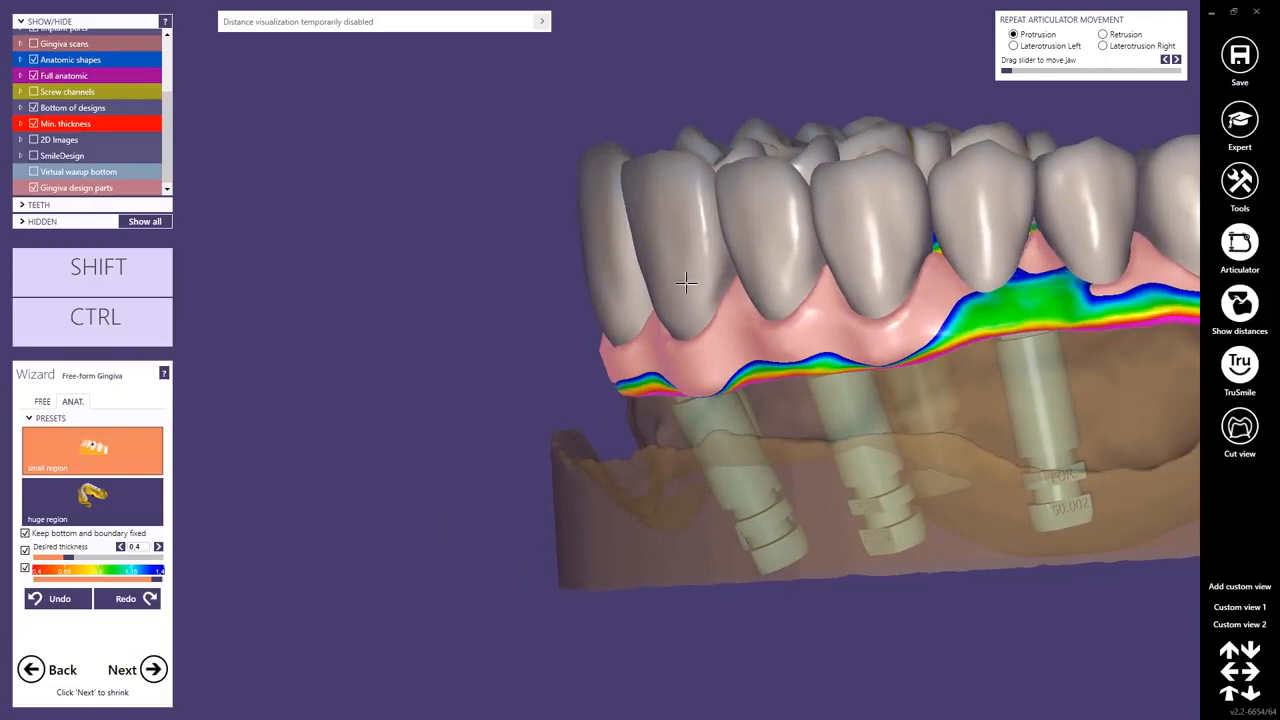
# Step: Raise the papillae on the opposite facial side, including those between the two premolars and between the two molars
pyautogui.moveTo(687, 283); pyautogui.dragTo(603, 280, button='right')
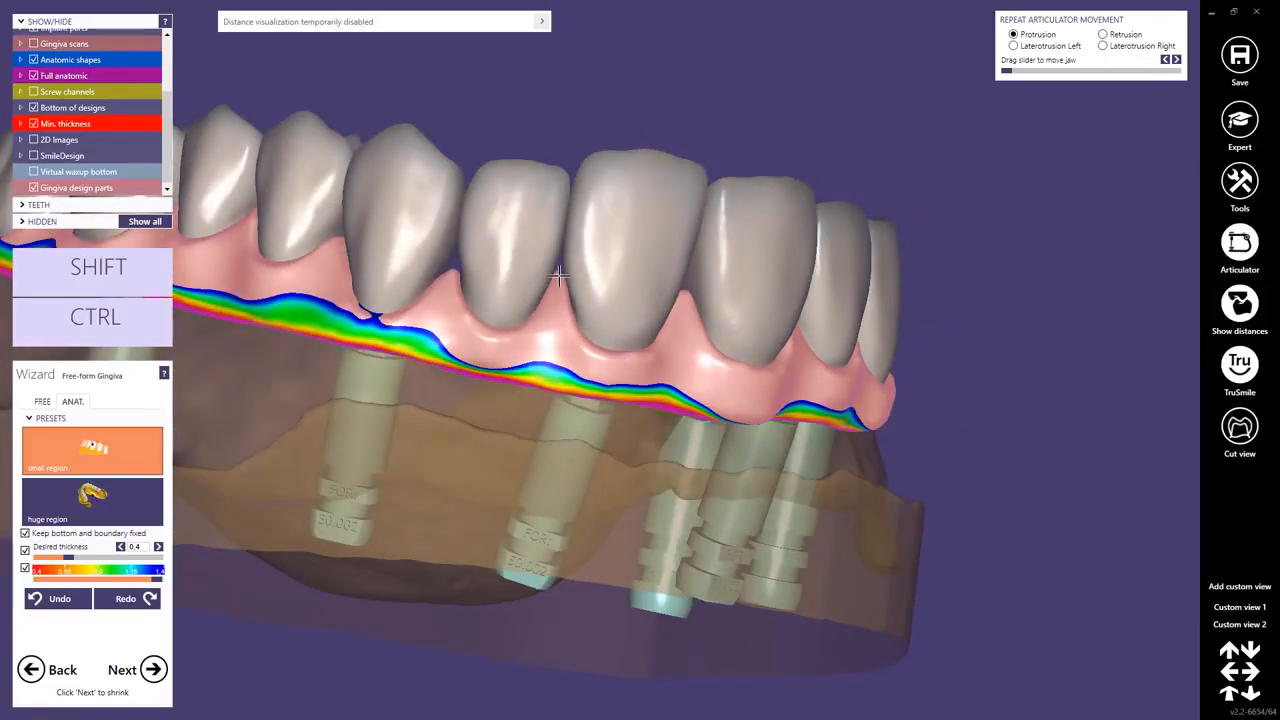
pyautogui.moveTo(374, 277); pyautogui.dragTo(505, 316, button='right')
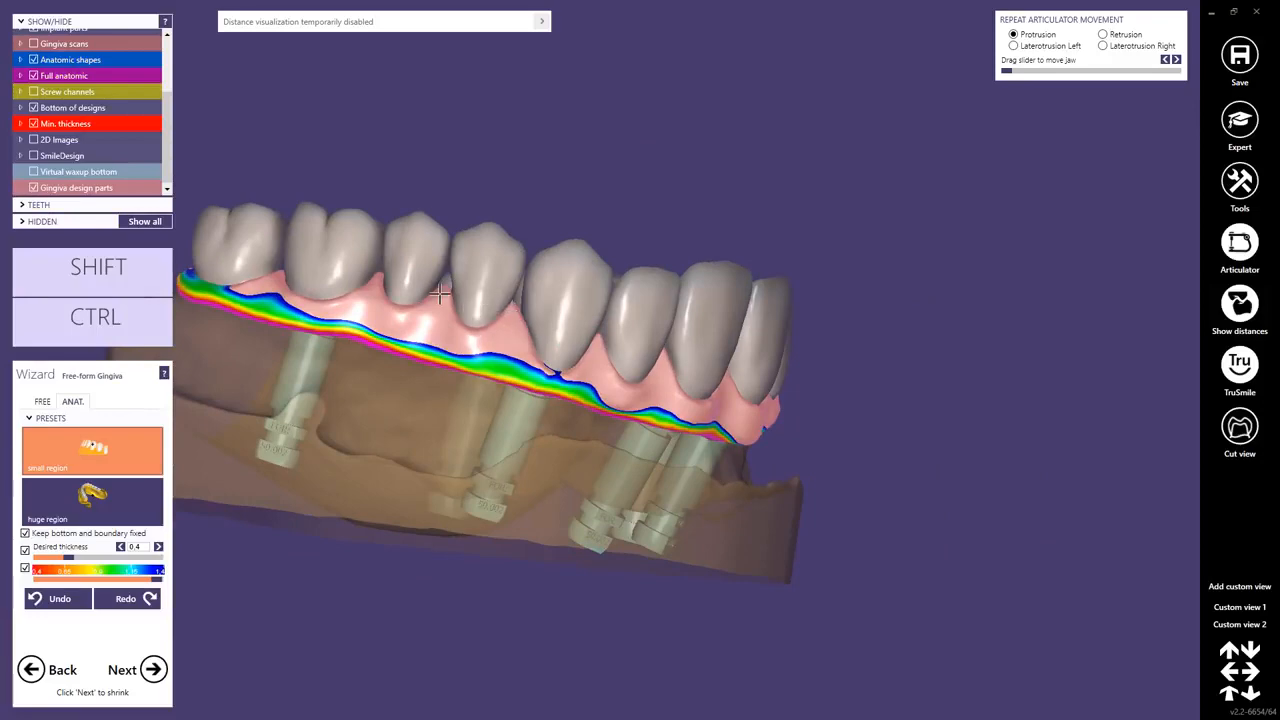
pyautogui.scroll(5, 593, 348)
pyautogui.click(583, 330)
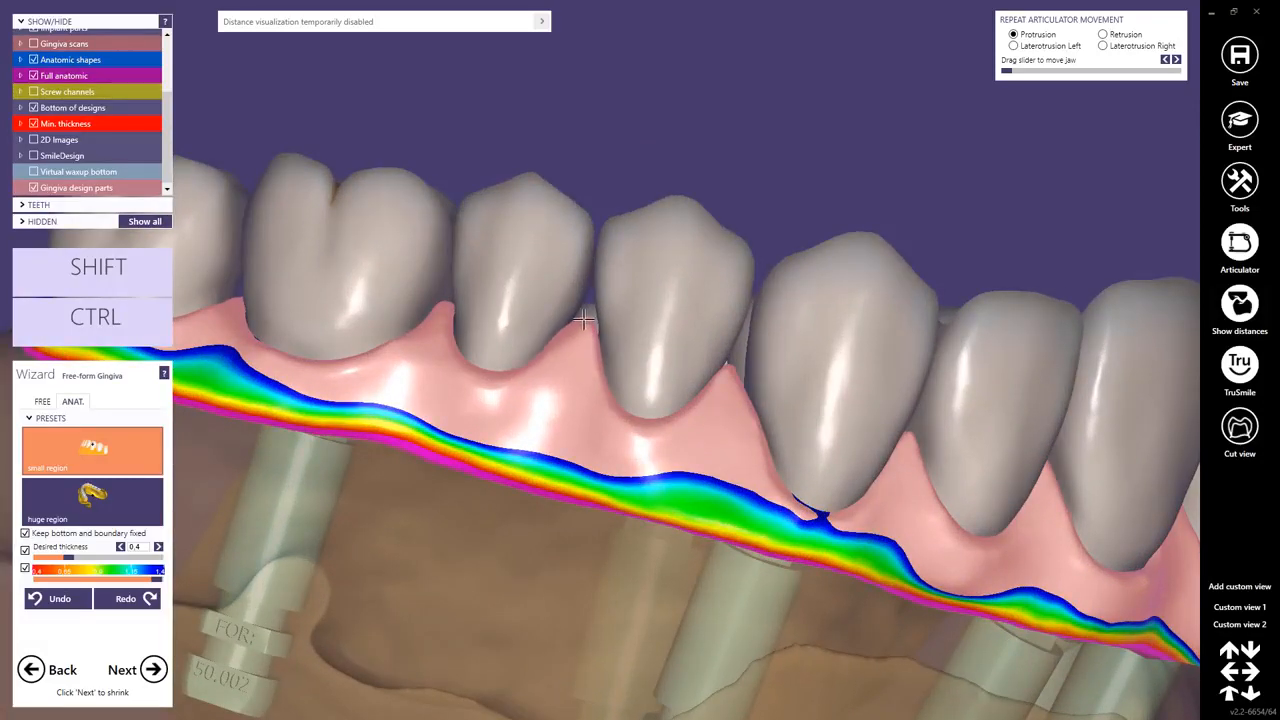
pyautogui.moveTo(411, 301); pyautogui.dragTo(386, 323, button='right')
pyautogui.scroll(3, 390, 326)
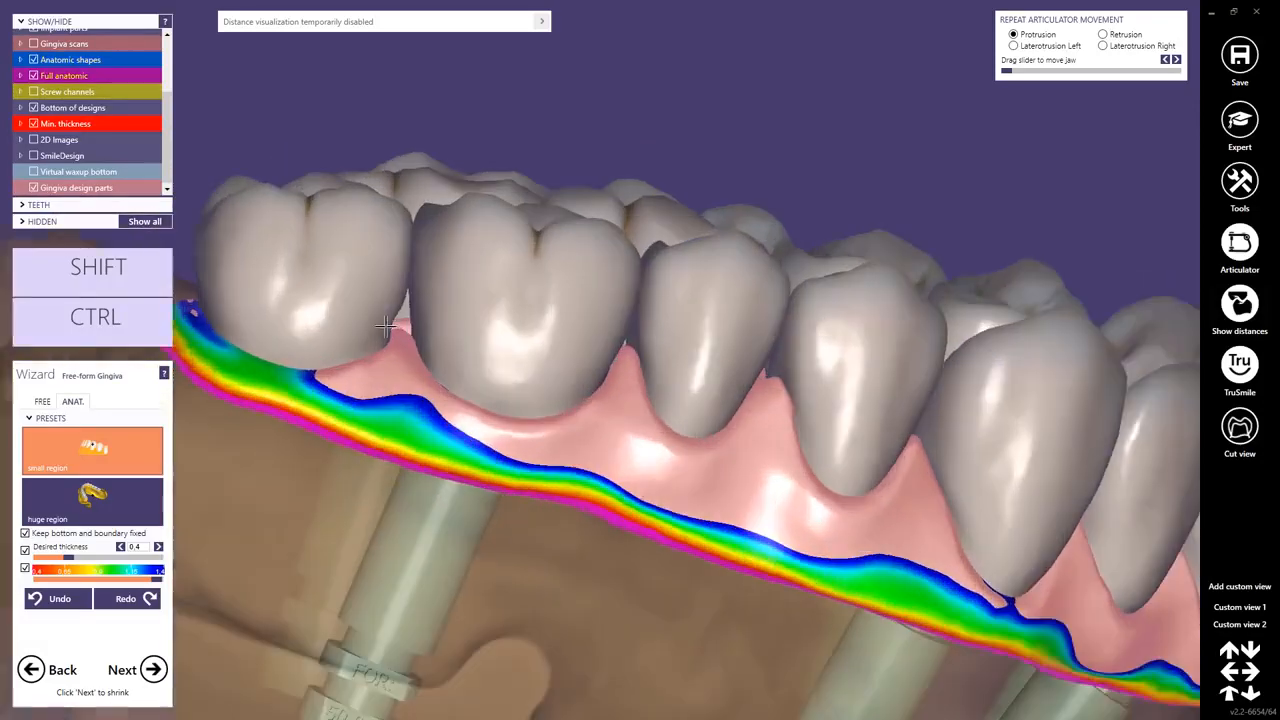
pyautogui.moveTo(404, 332); pyautogui.dragTo(407, 309)
pyautogui.scroll(-4, 381, 336)
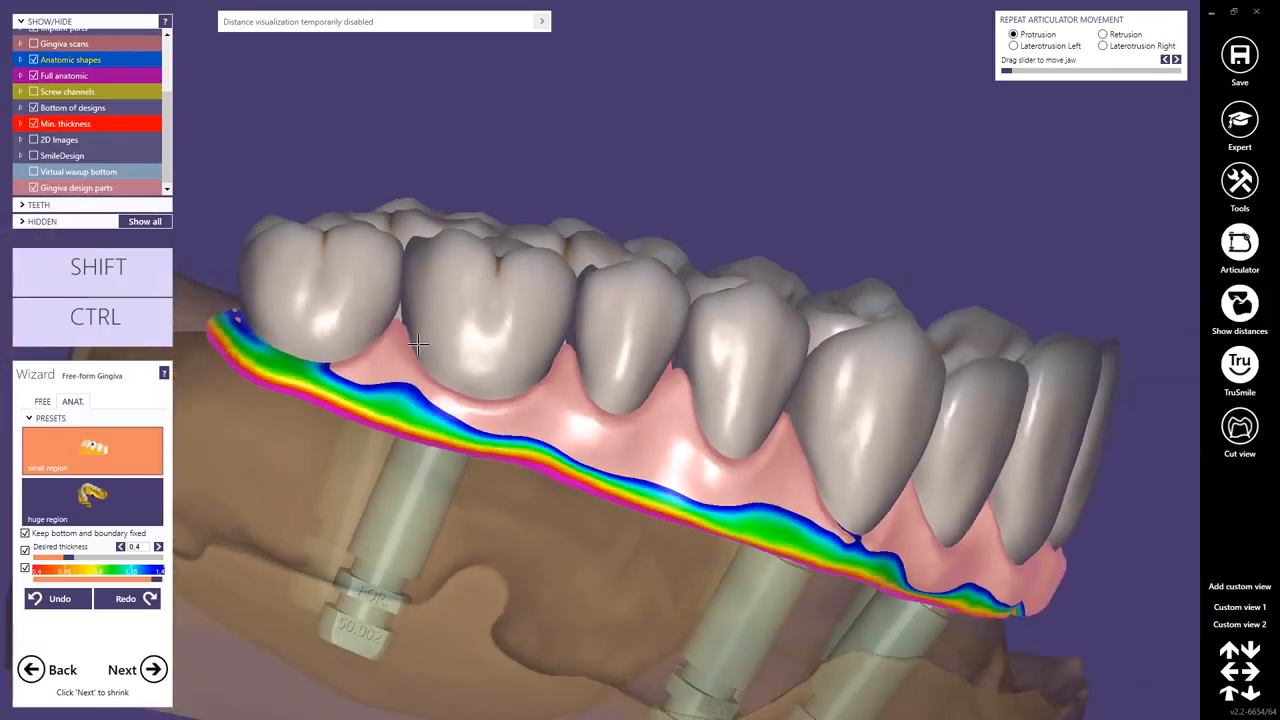
# Step: Shape the palatal papillae between the two molars, between molar and premolar, and between the two premolars
pyautogui.moveTo(381, 336); pyautogui.dragTo(514, 391, button='right')
pyautogui.scroll(3, 514, 391)
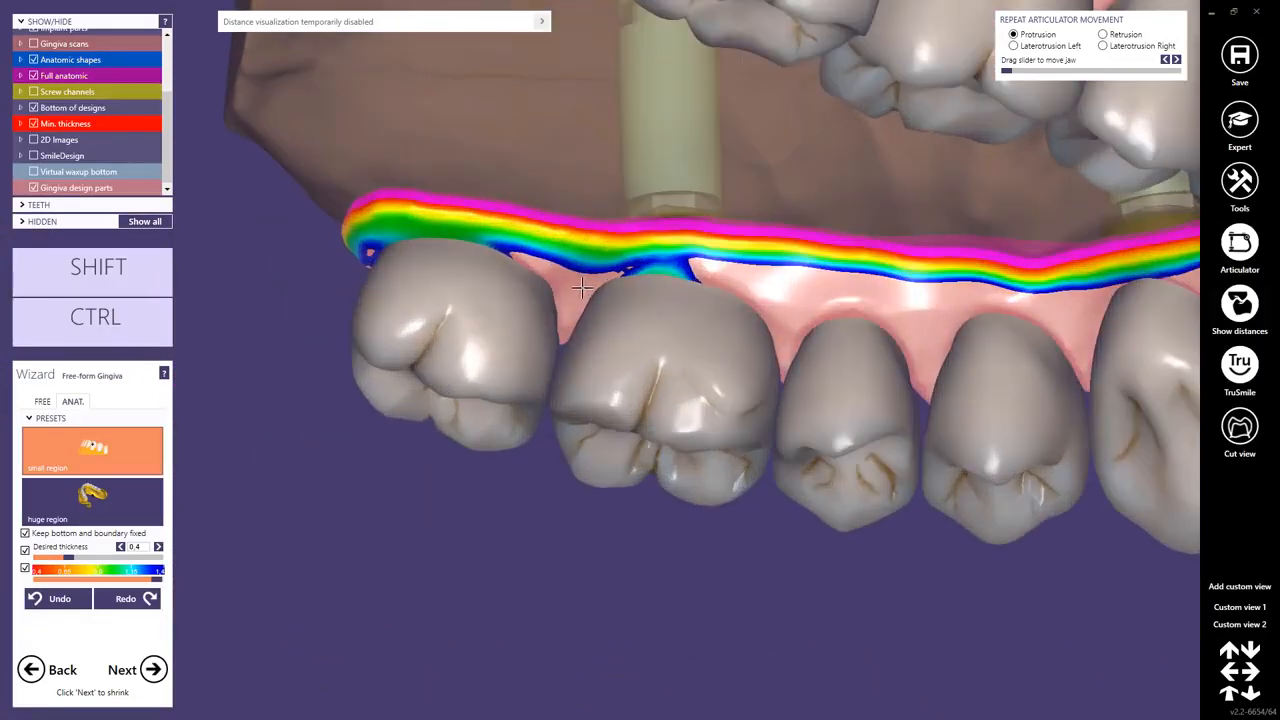
pyautogui.click(583, 300)
pyautogui.click(781, 330)
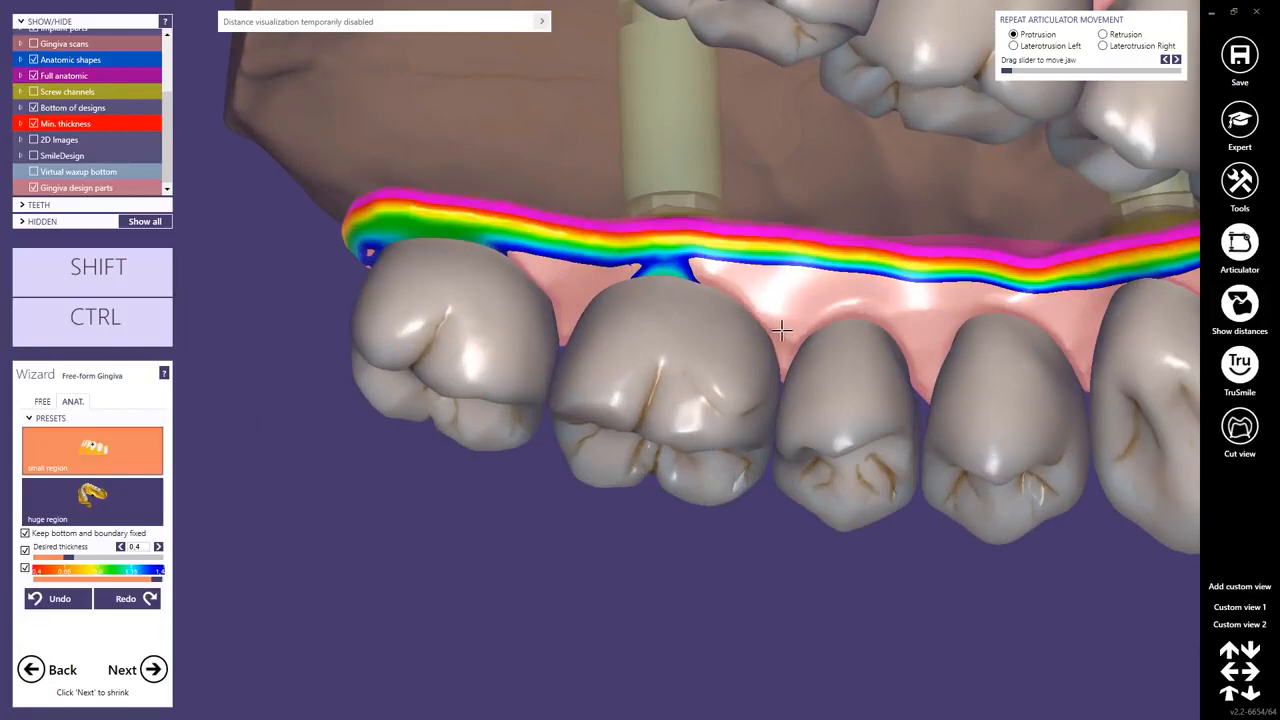
pyautogui.moveTo(911, 330); pyautogui.dragTo(911, 351)
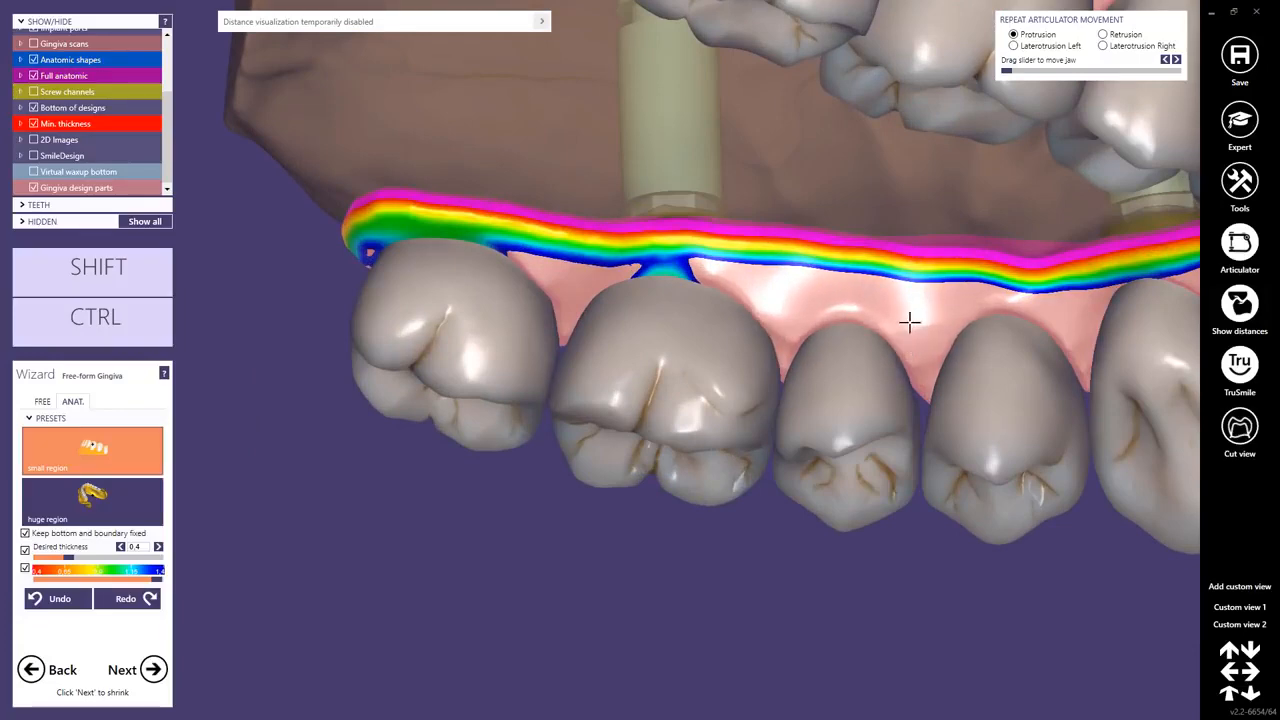
# Step: Shape the palatal papillae between premolar and canine and between canine and lateral incisor
pyautogui.moveTo(909, 320); pyautogui.dragTo(906, 324, button='right')
pyautogui.moveTo(724, 352); pyautogui.dragTo(731, 392)
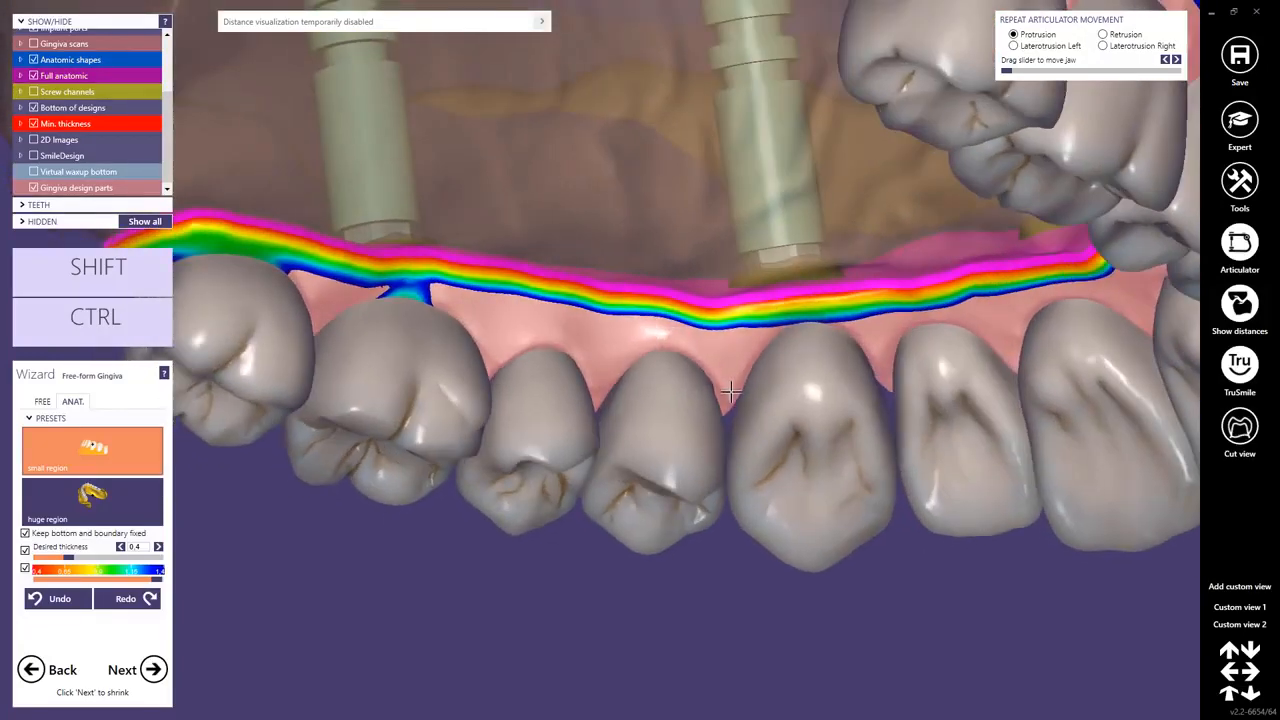
pyautogui.moveTo(881, 326); pyautogui.dragTo(878, 366)
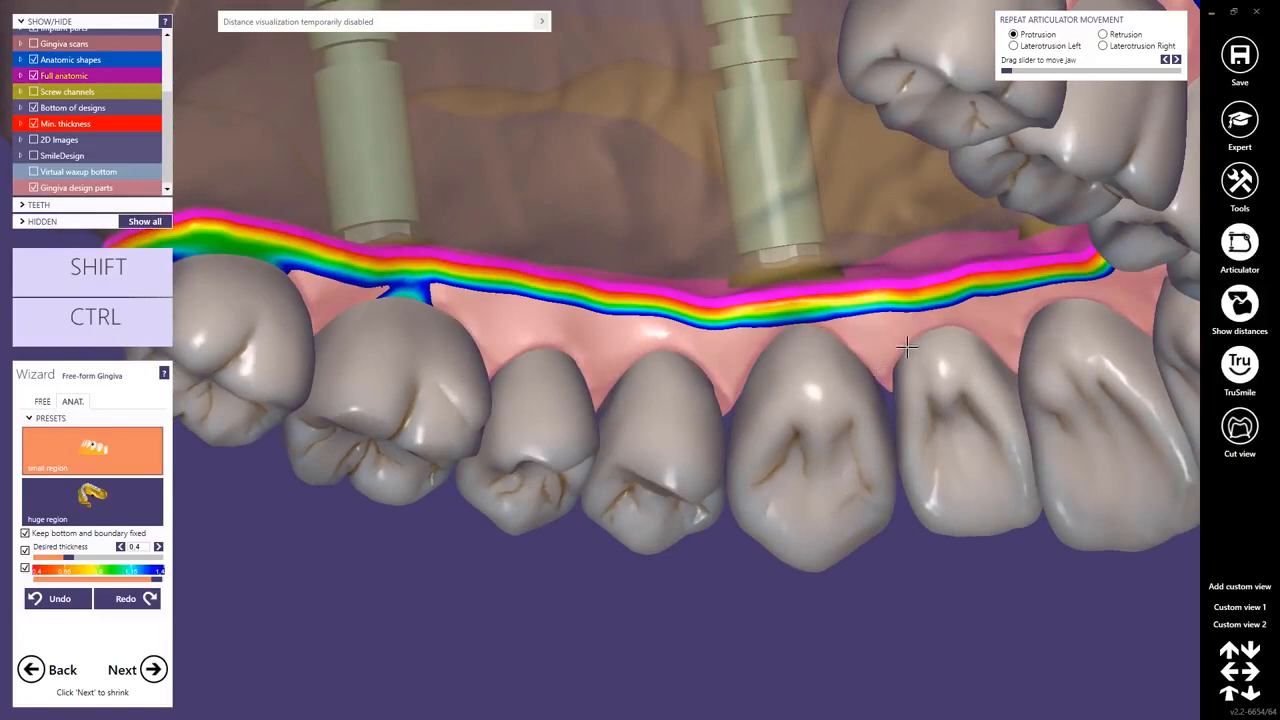
# Step: Shape the palatal papillae on the opposite side of the arch, from the lateral incisor back to the molars
pyautogui.scroll(-3, 907, 347)
pyautogui.moveTo(907, 347); pyautogui.dragTo(882, 378, button='right')
pyautogui.middleClick(767, 205)
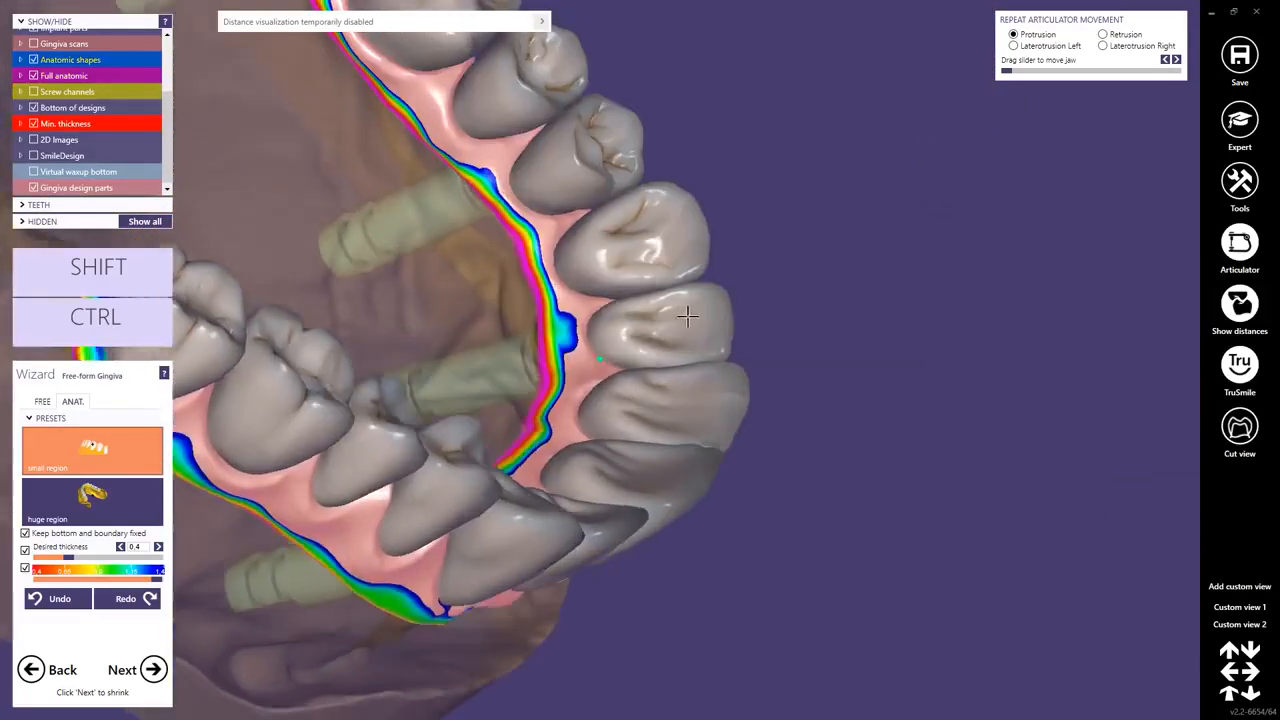
pyautogui.moveTo(687, 316); pyautogui.dragTo(545, 205, button='right')
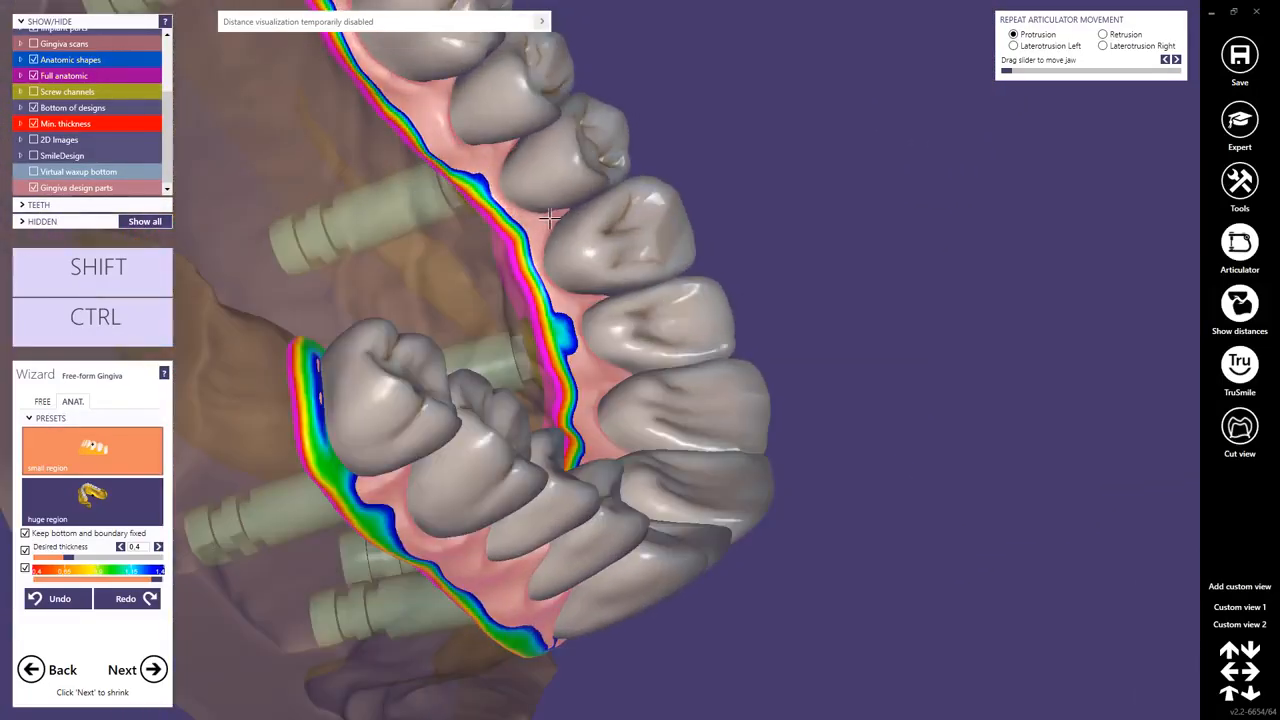
pyautogui.click(584, 307)
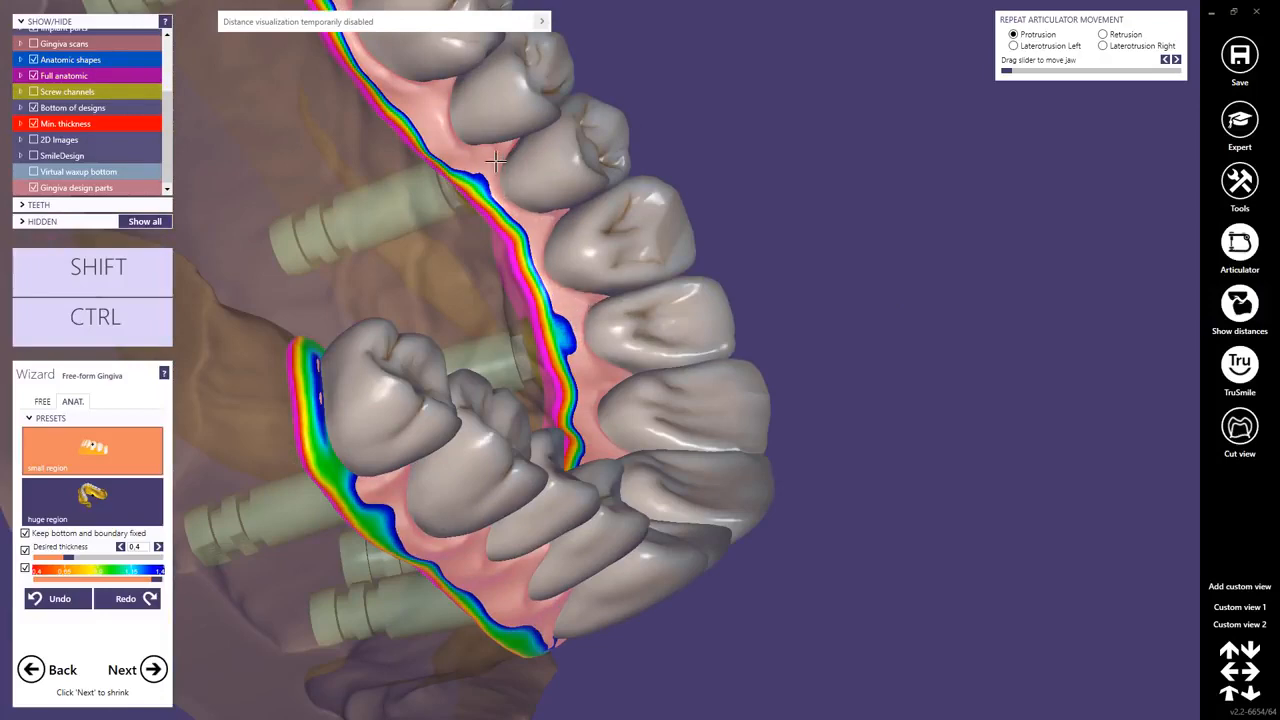
pyautogui.moveTo(497, 157); pyautogui.dragTo(440, 193, button='right')
pyautogui.moveTo(441, 193); pyautogui.dragTo(447, 182)
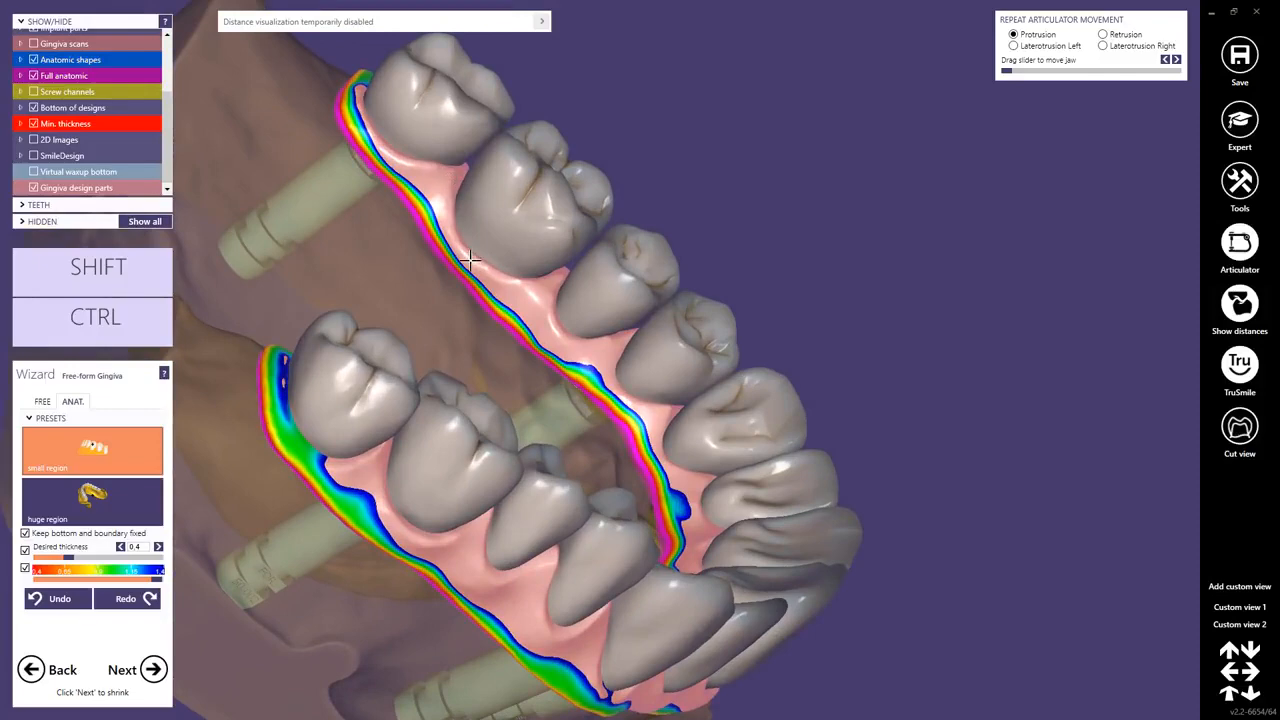
pyautogui.moveTo(469, 262); pyautogui.dragTo(473, 258)
# Step: Finish free-forming the gingiva and continue to the shrinking stage
pyautogui.scroll(-5, 476, 263)
pyautogui.moveTo(476, 263); pyautogui.dragTo(712, 350, button='right')
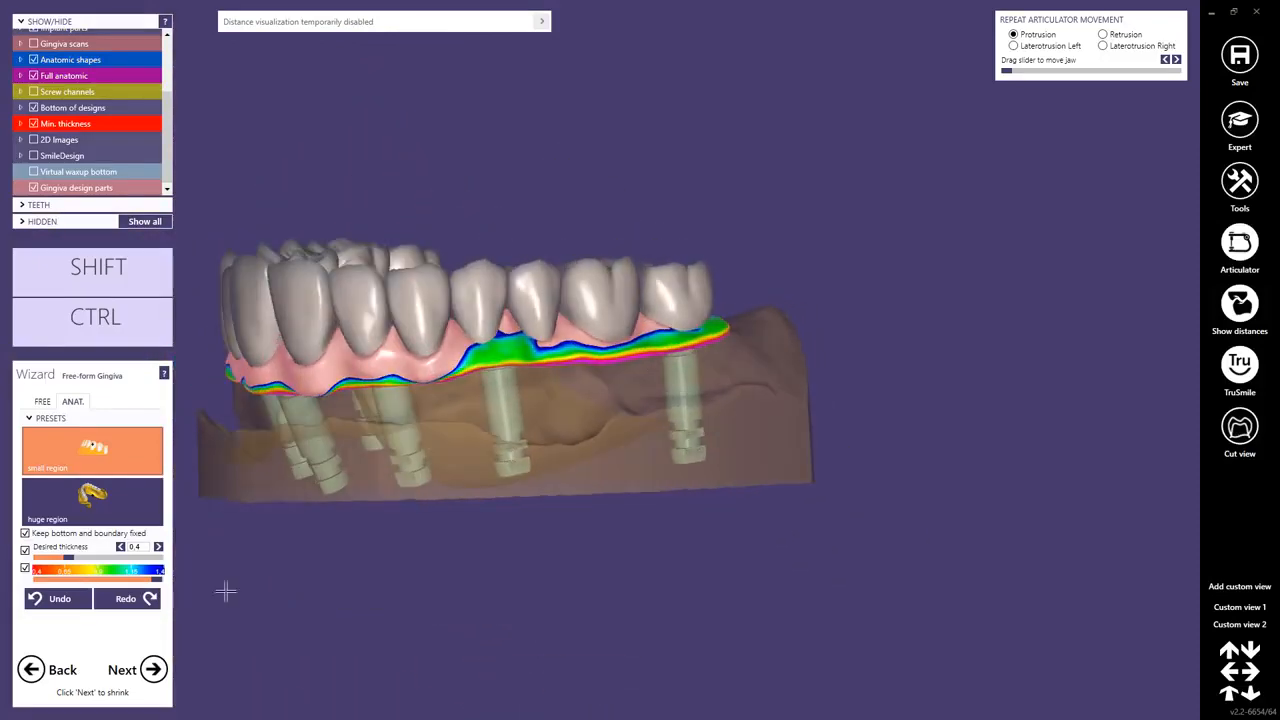
pyautogui.click(152, 669)
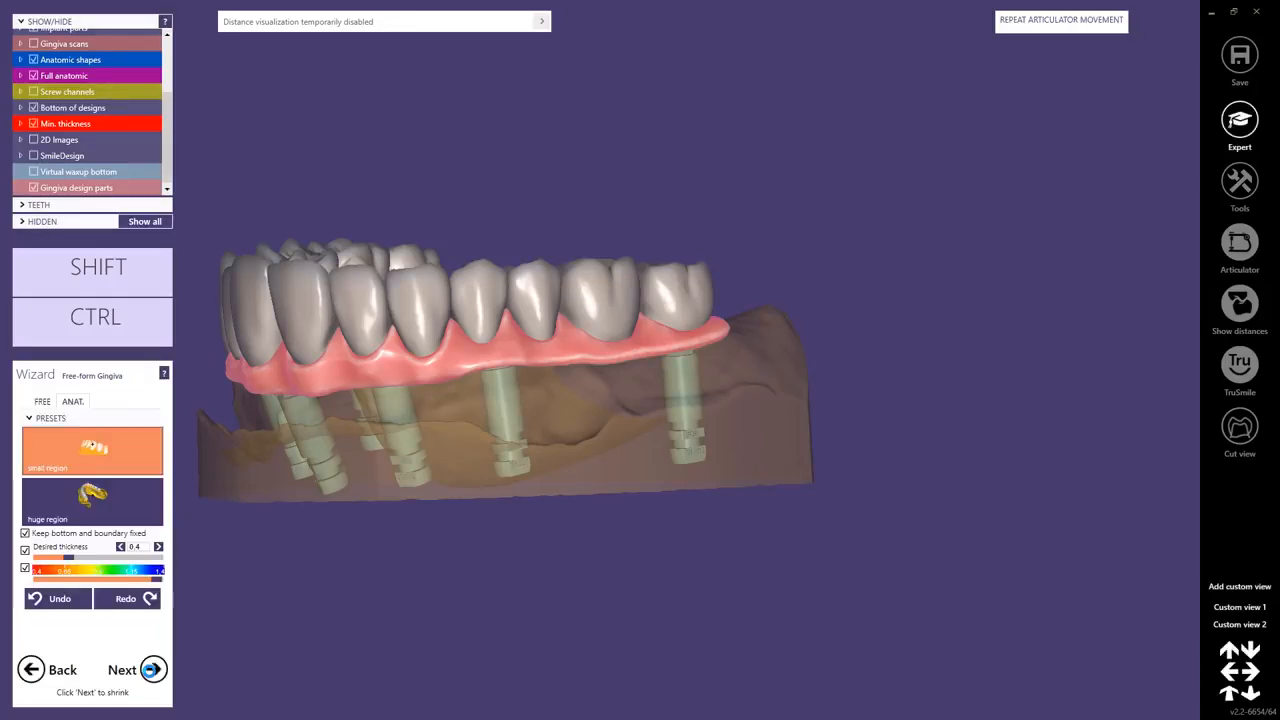
pyautogui.click(150, 671)
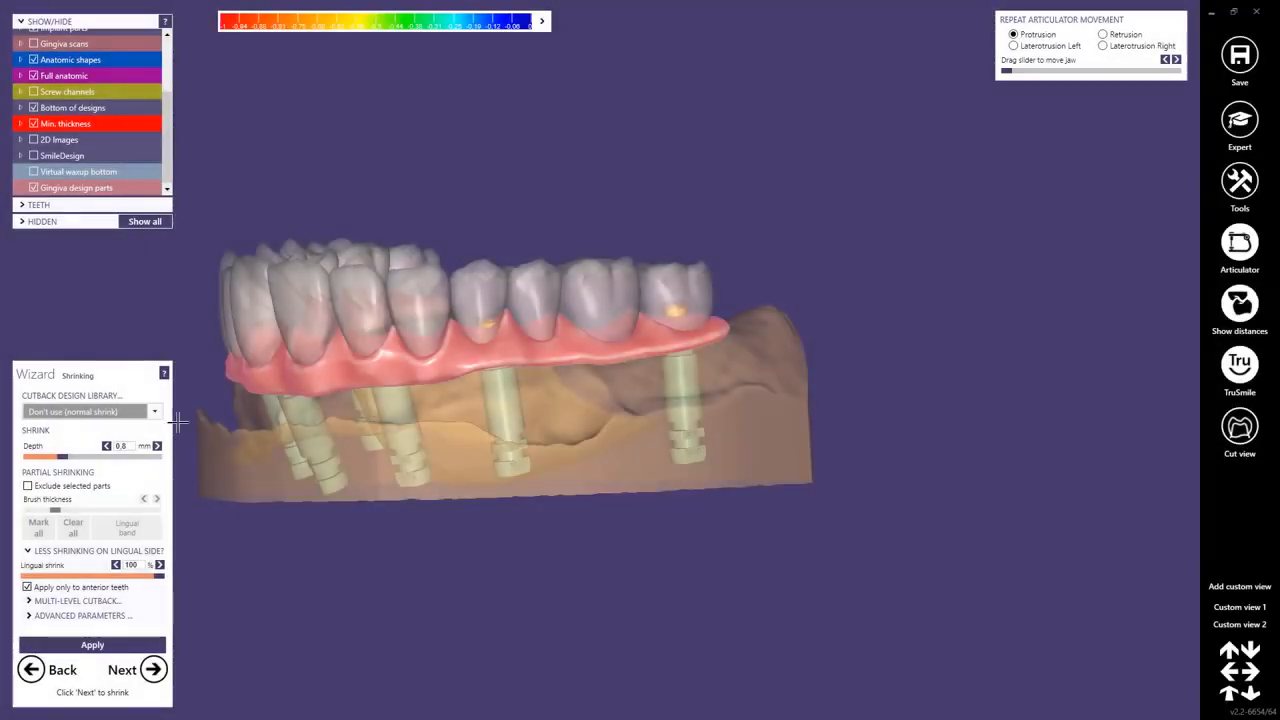
# Step: Preview the thimble cutback from the cutback design library on the teeth
pyautogui.click(154, 411)
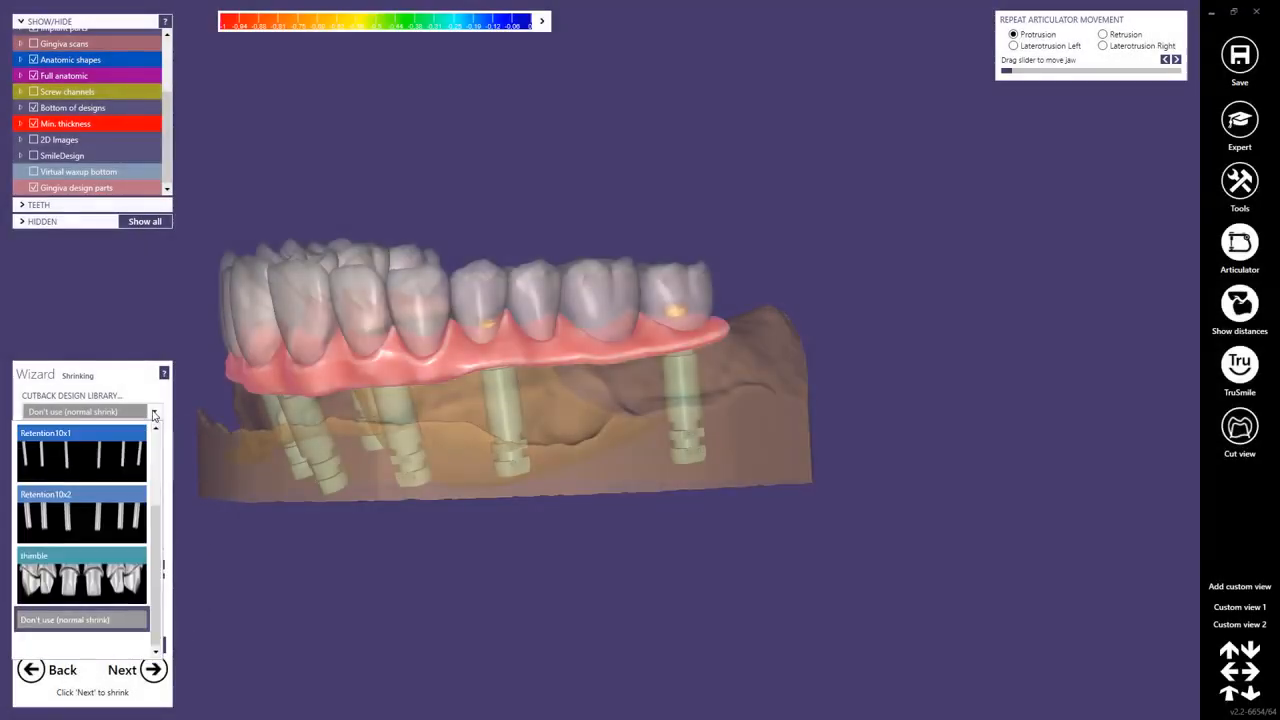
pyautogui.click(73, 580)
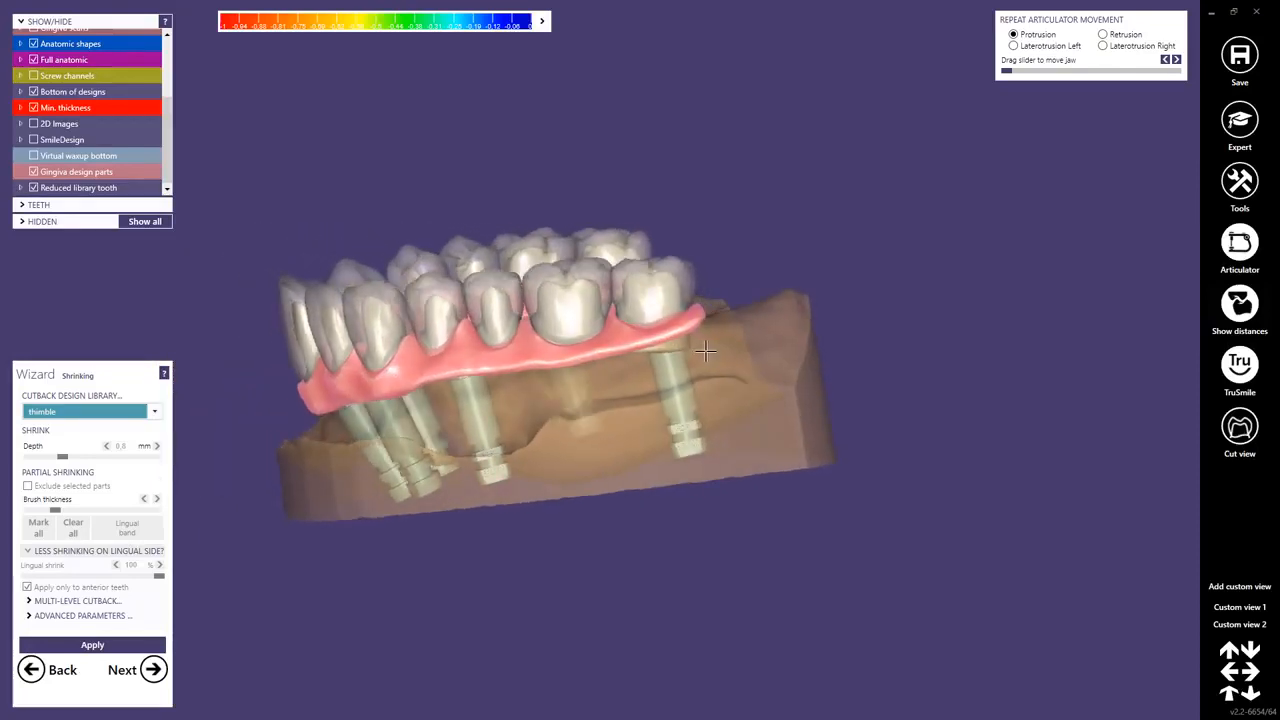
pyautogui.scroll(5, 654, 303)
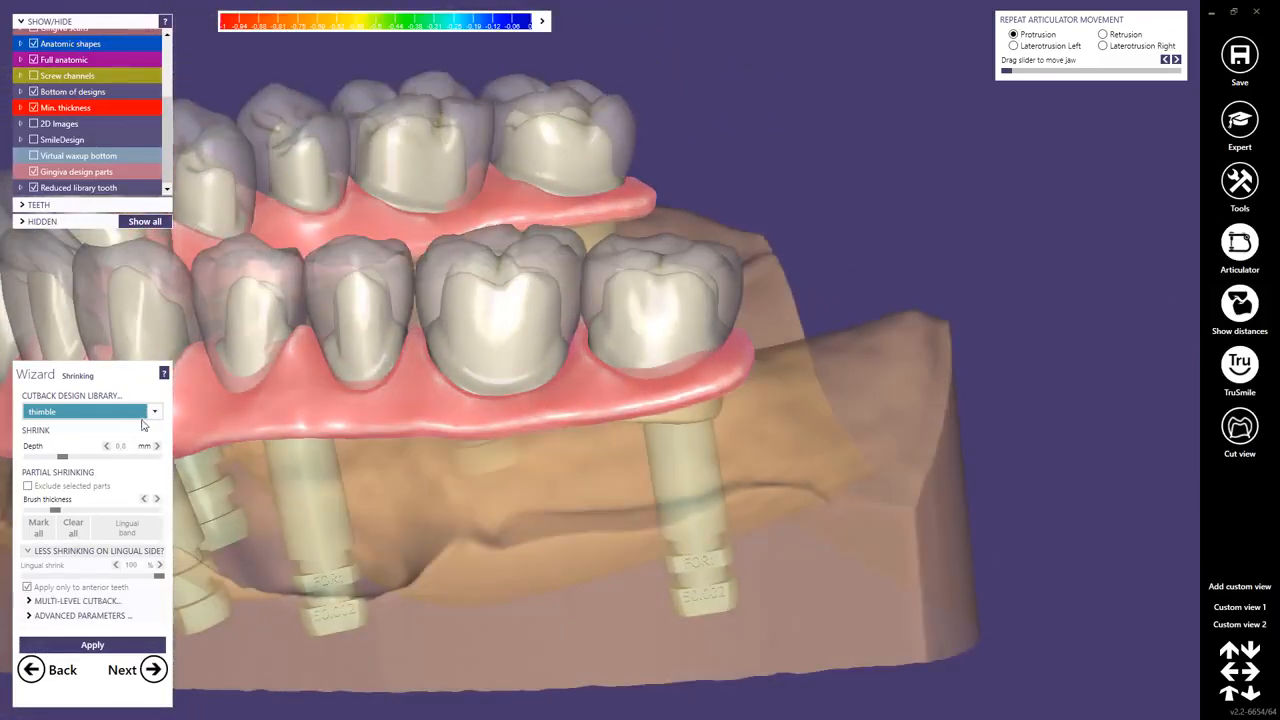
# Step: In expert mode, use Tooth Placement to move the last molar occlusally and rotate it slightly for better thimble coverage
pyautogui.click(1237, 125)
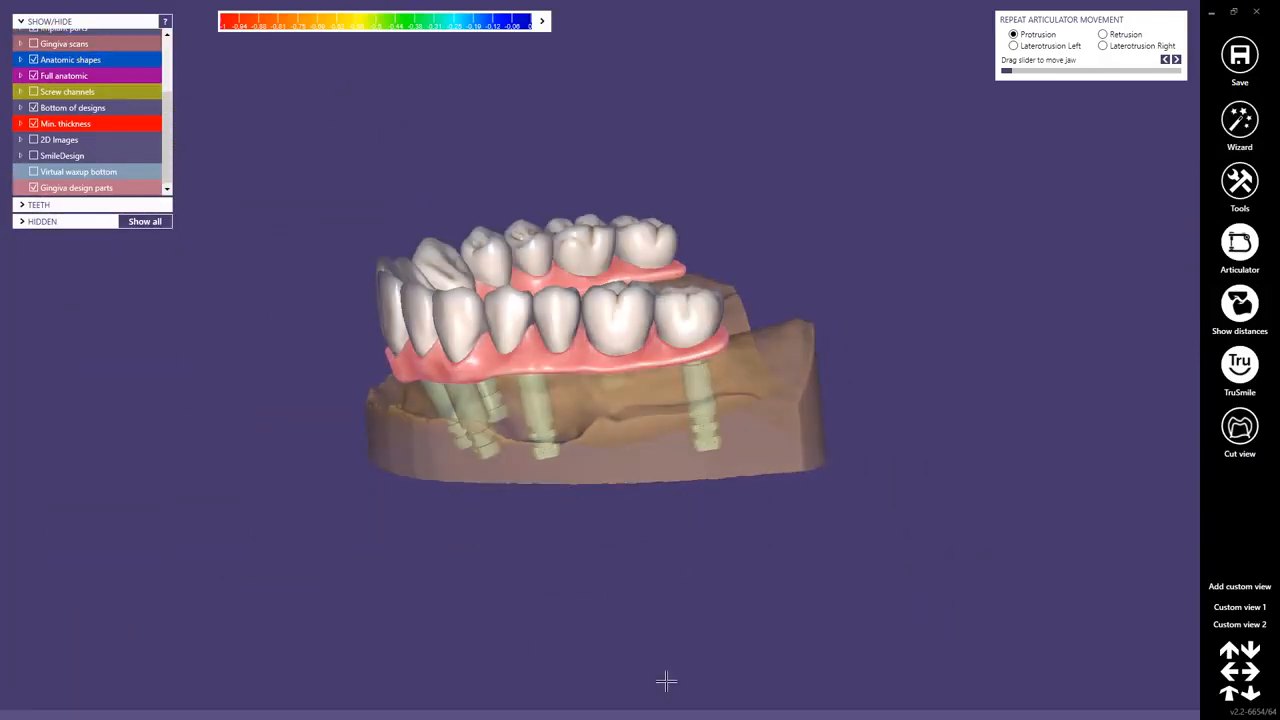
pyautogui.moveTo(659, 716)
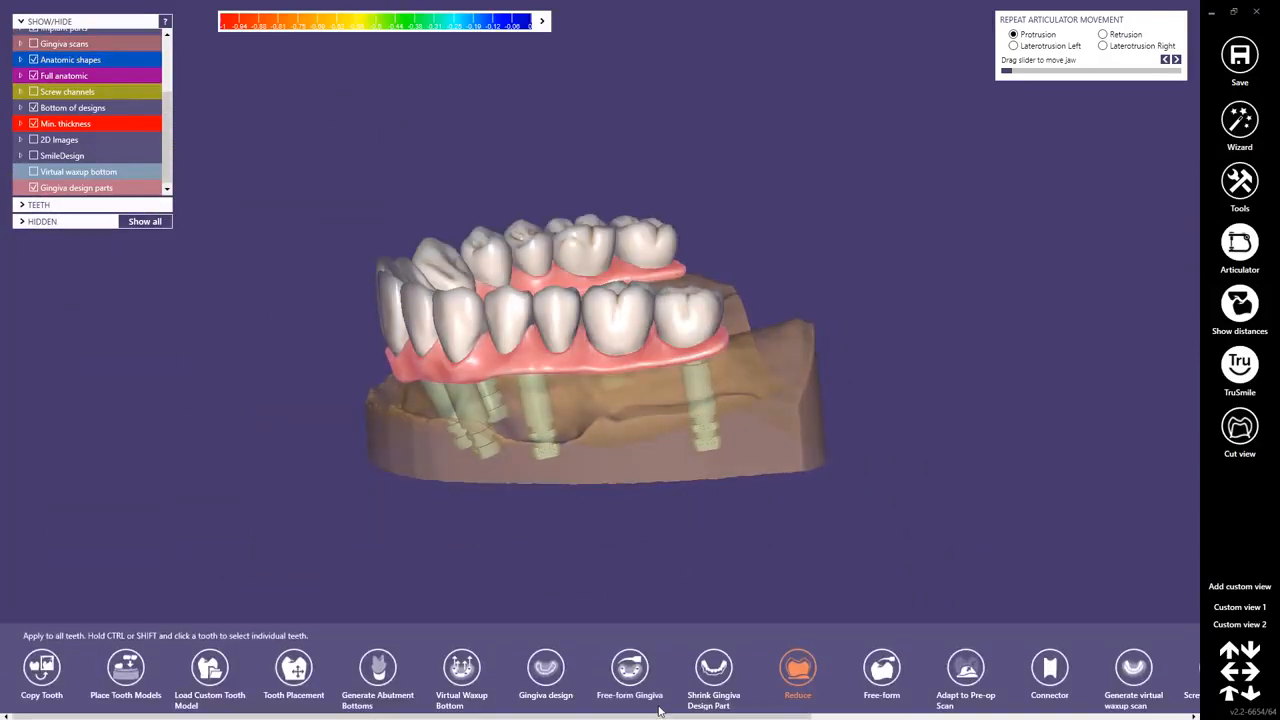
pyautogui.click(294, 668)
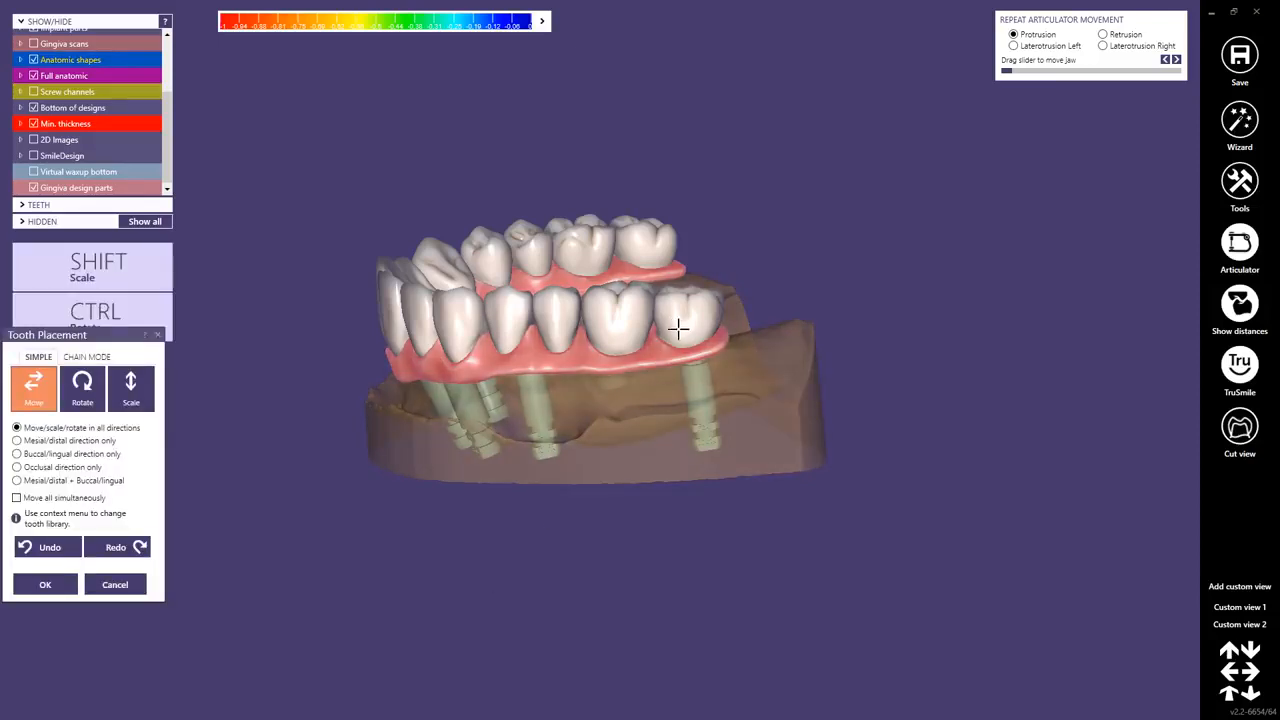
pyautogui.scroll(5, 683, 306)
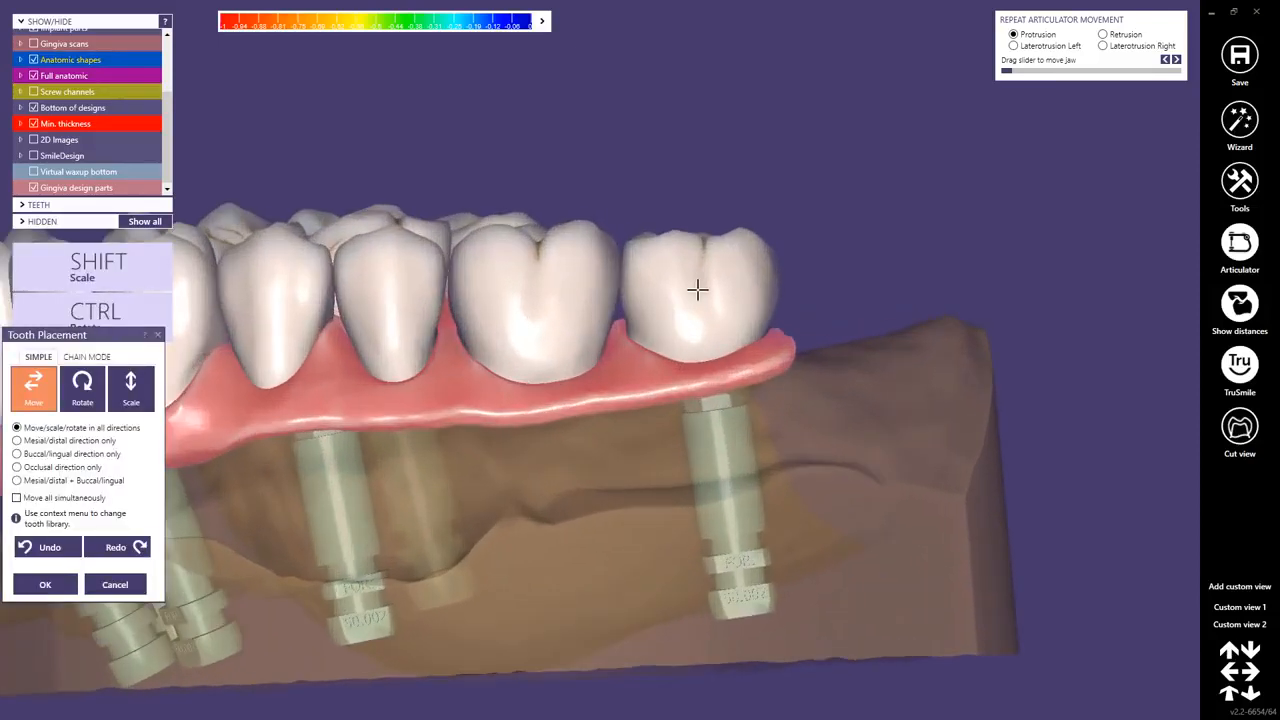
pyautogui.moveTo(698, 277); pyautogui.dragTo(708, 241)
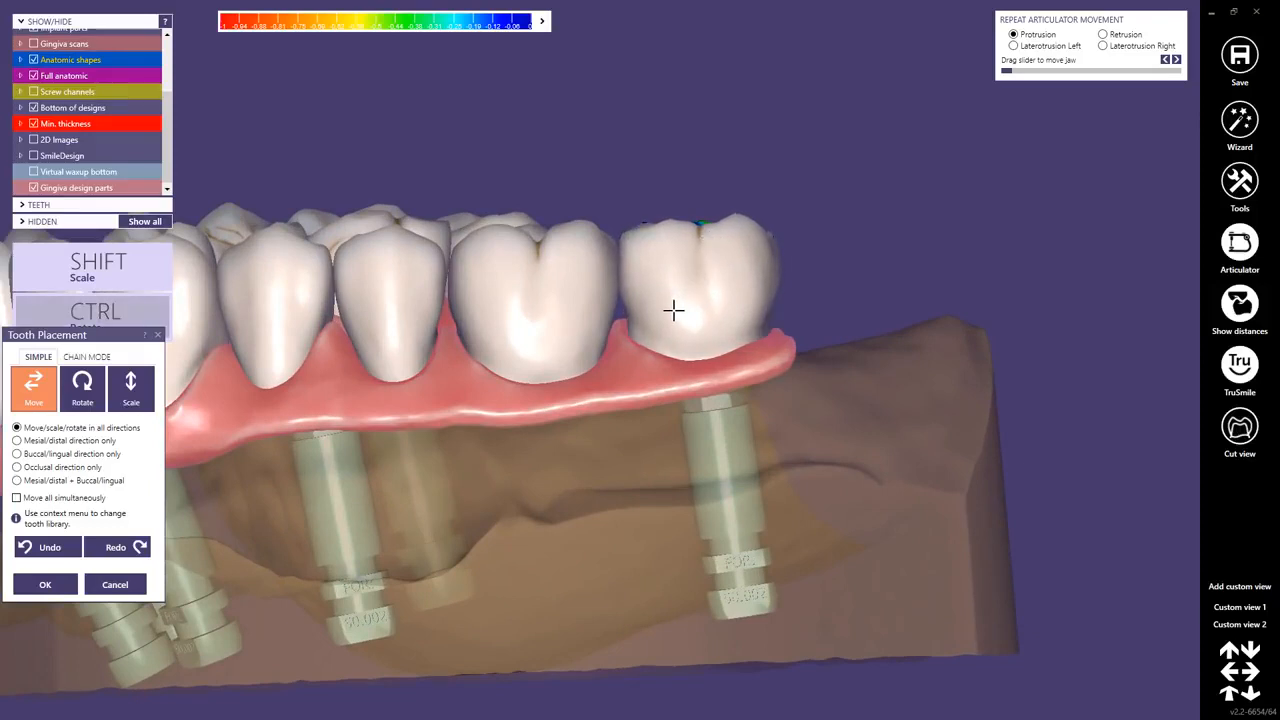
pyautogui.keyDown('ctrl'); pyautogui.moveTo(674, 310); pyautogui.dragTo(706, 334); pyautogui.keyUp('ctrl')
pyautogui.keyDown('ctrl'); pyautogui.moveTo(766, 250); pyautogui.dragTo(765, 253); pyautogui.keyUp('ctrl')
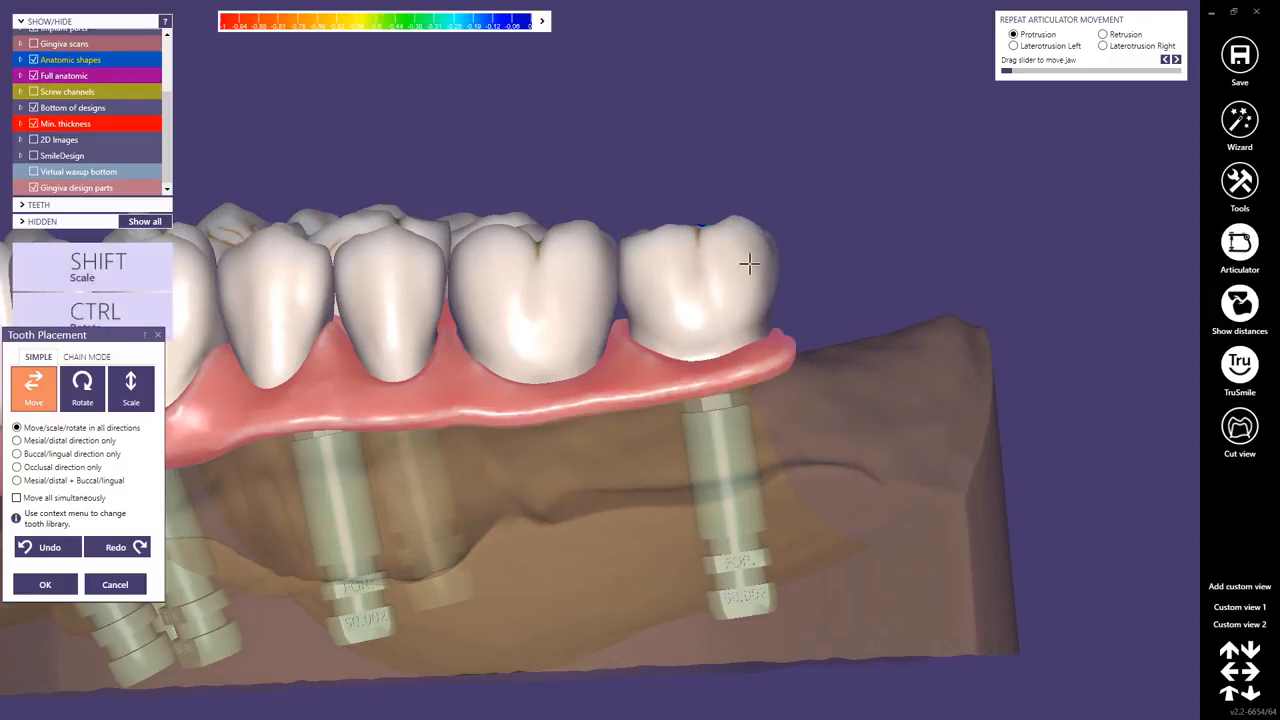
pyautogui.scroll(-3, 750, 264)
pyautogui.moveTo(731, 277)
pyautogui.mouseDown(button='right')
pyautogui.moveTo(673, 300)
pyautogui.moveTo(716, 290)
pyautogui.mouseUp(button='right')
pyautogui.scroll(-2, 558, 310)
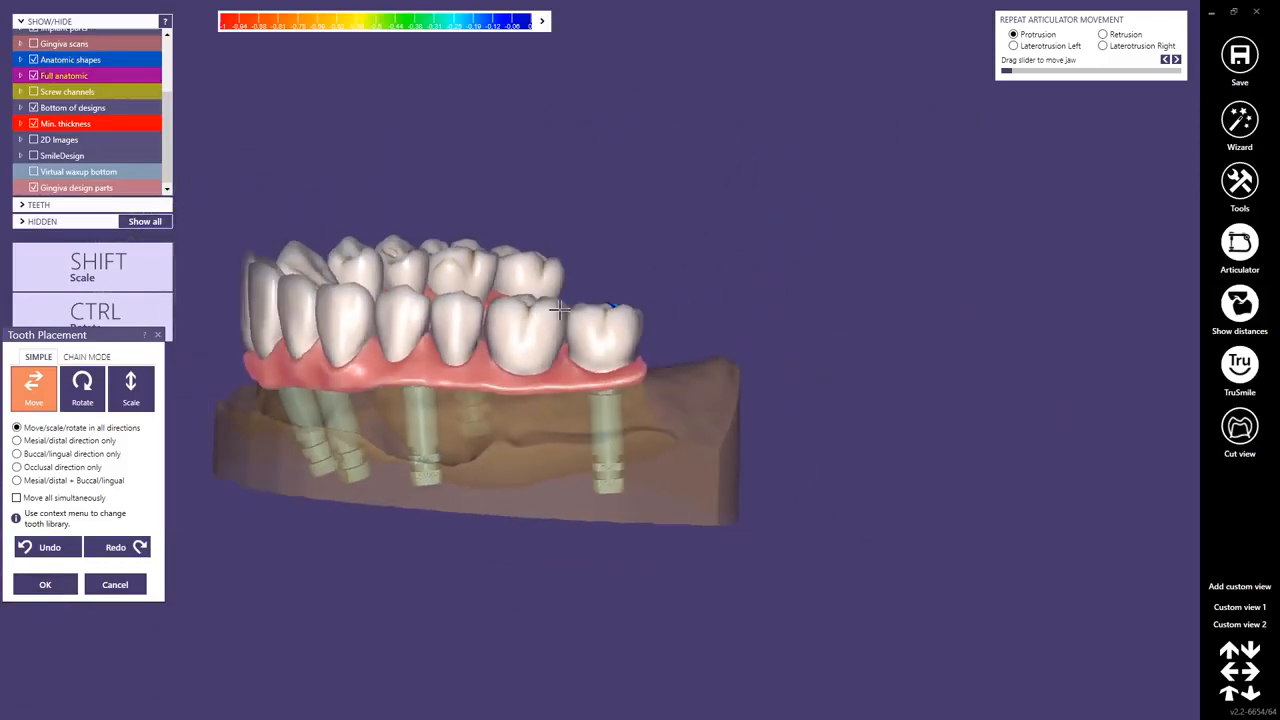
# Step: Rotate the last molar on the opposite side slightly, raising its distal cusp, and accept the tooth placement
pyautogui.moveTo(558, 310); pyautogui.dragTo(731, 362, button='right')
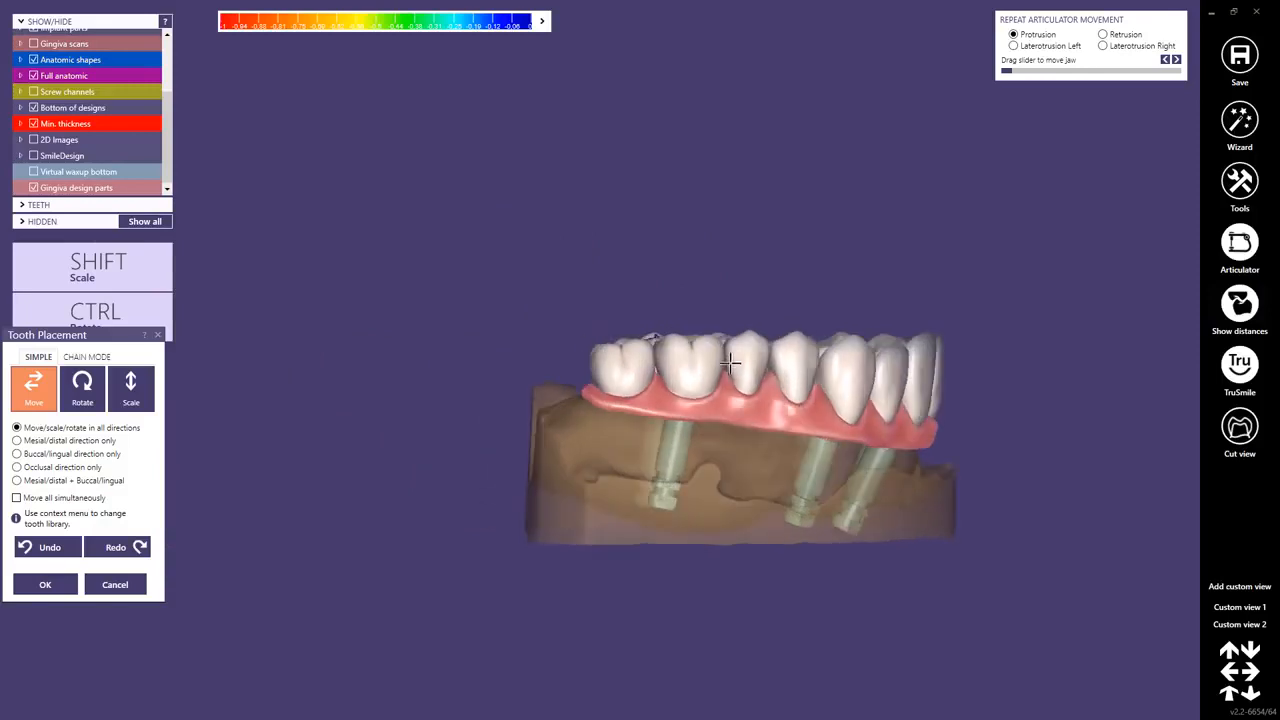
pyautogui.scroll(3, 731, 362)
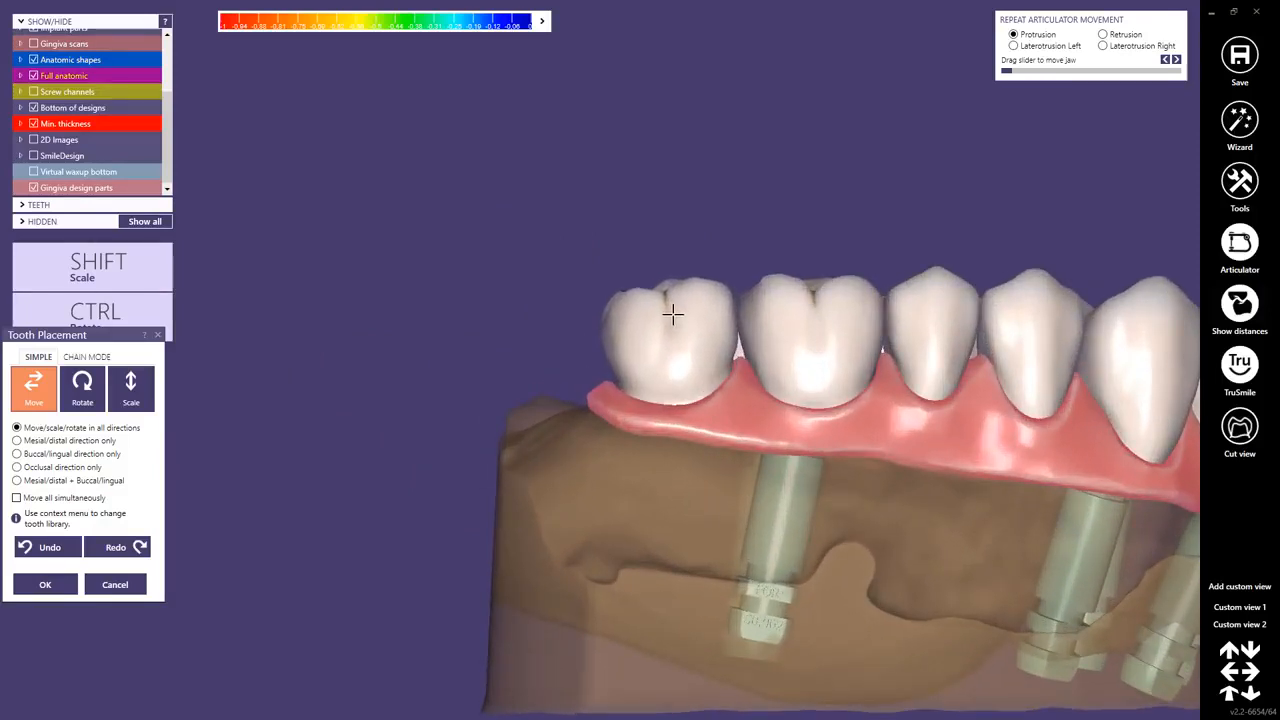
pyautogui.press('ctrl')
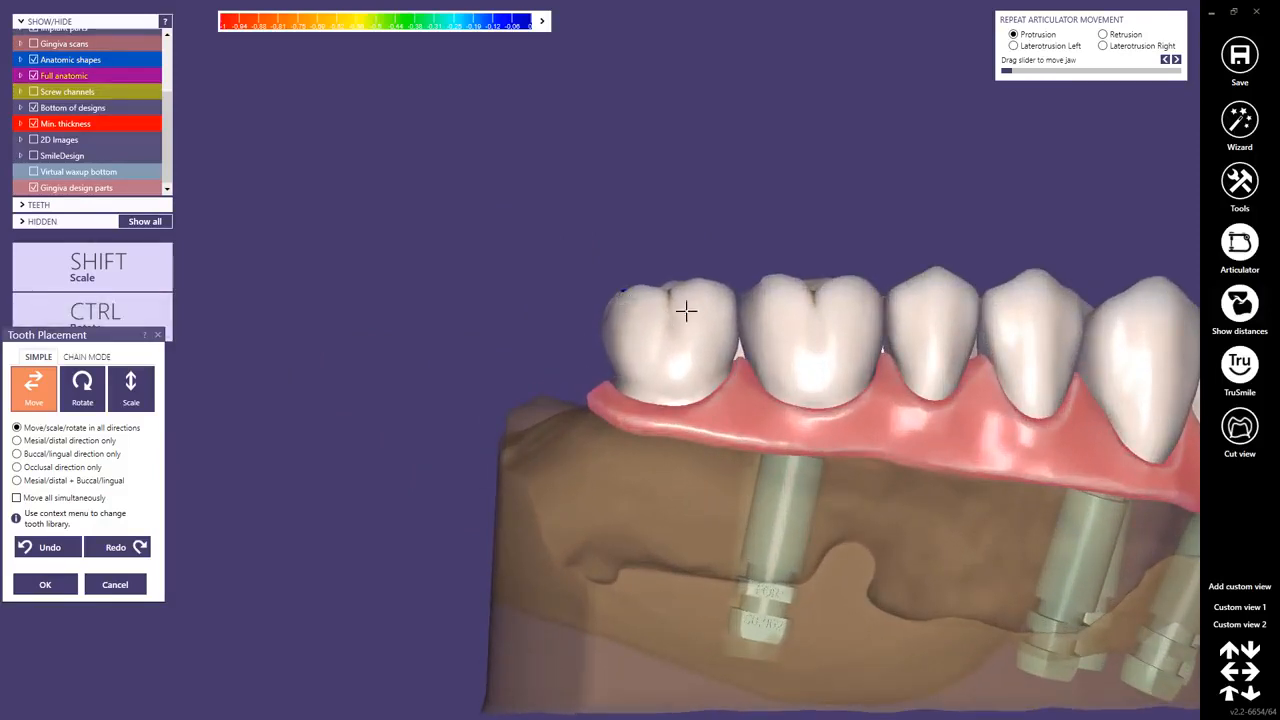
pyautogui.click(64, 580)
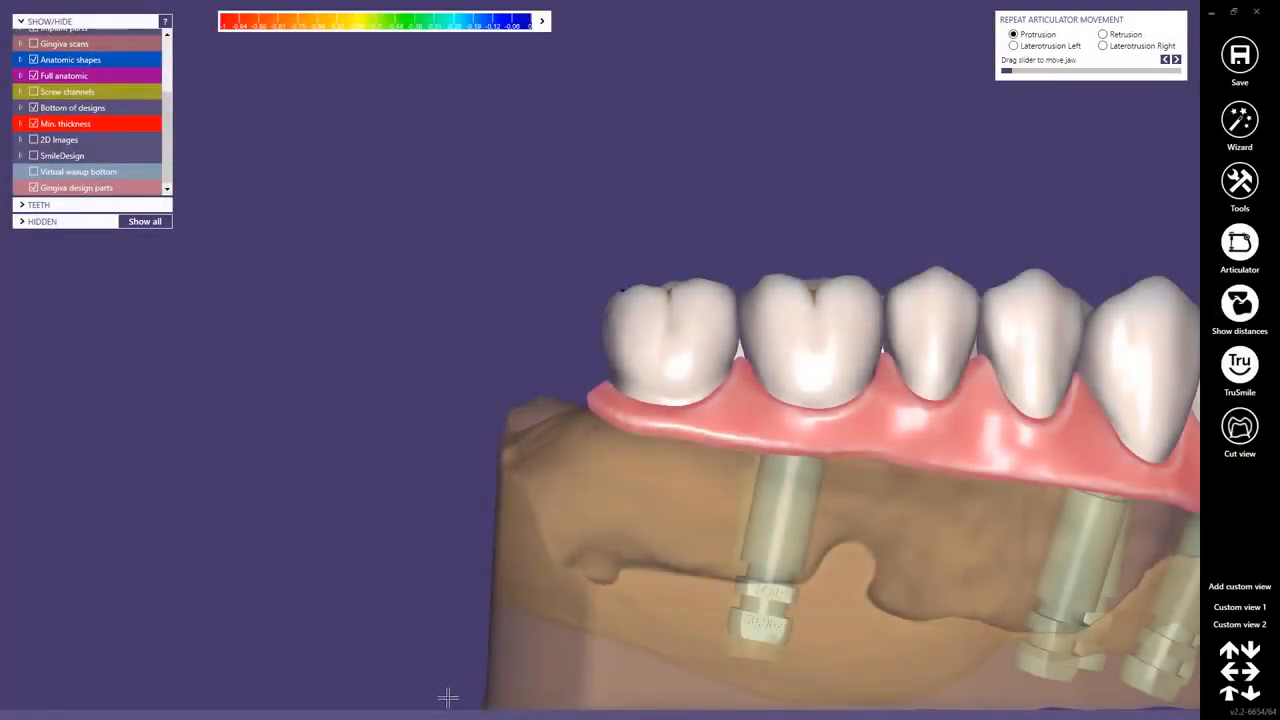
# Step: Cut the teeth's occlusal intersections with the antagonist in Free-Forming, using dynamic occlusion and 0.1 mm desired distance, and accept
pyautogui.moveTo(447, 697)
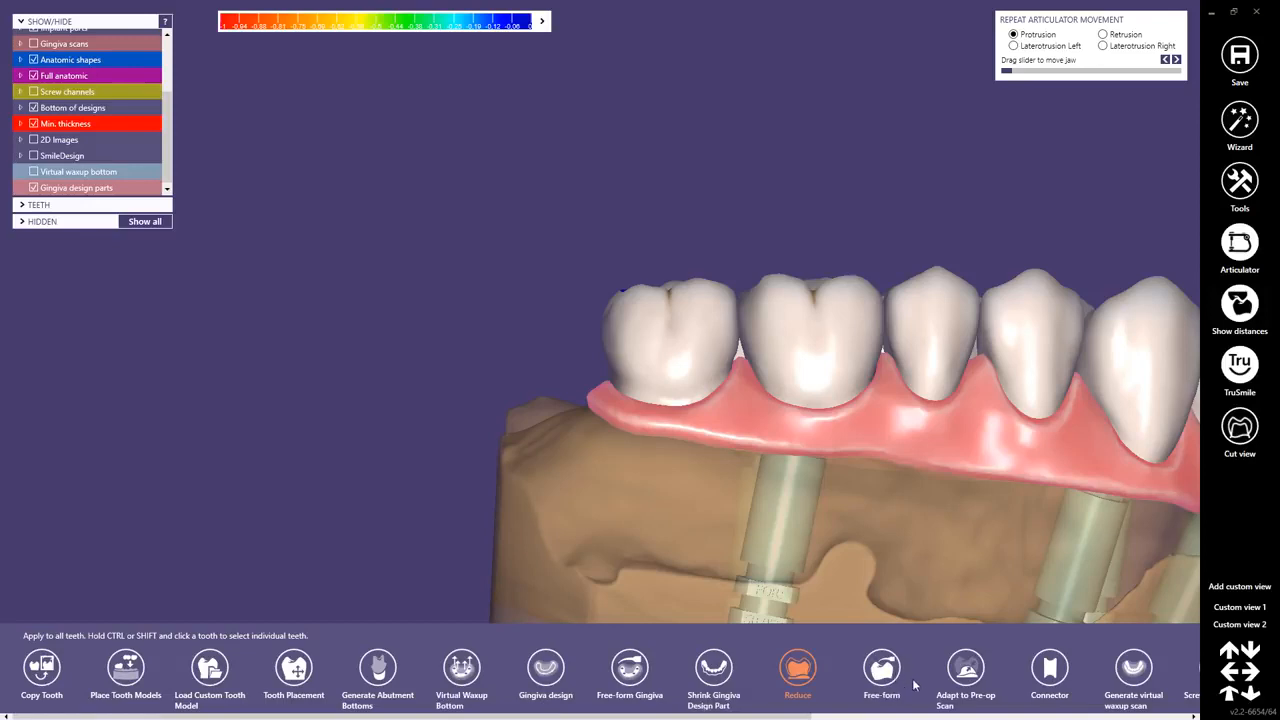
pyautogui.click(881, 670)
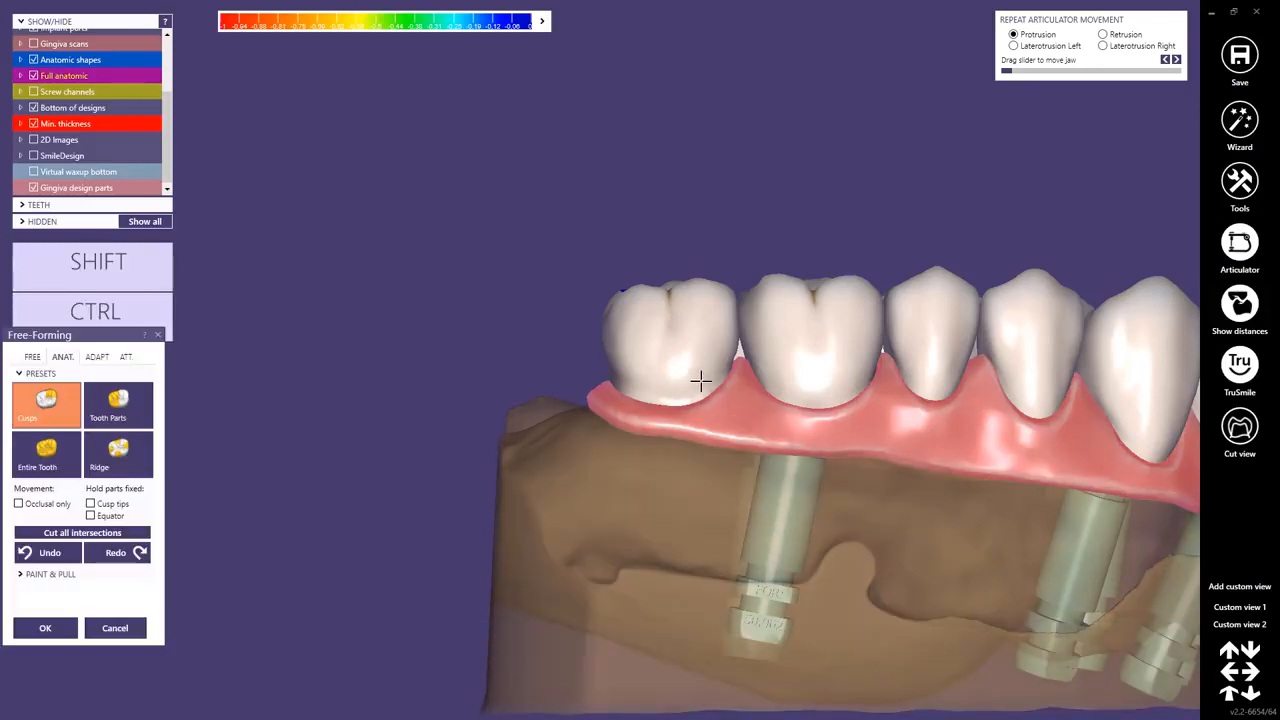
pyautogui.moveTo(700, 377); pyautogui.dragTo(698, 317, button='right')
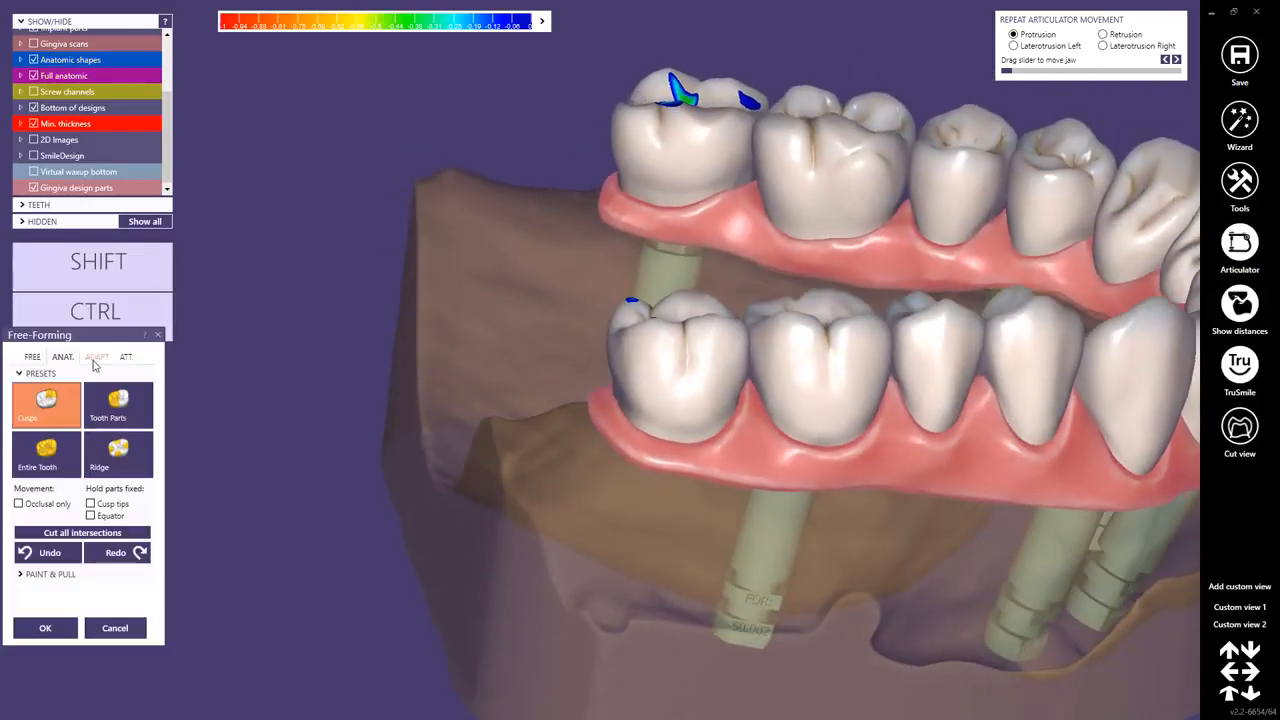
pyautogui.click(96, 358)
pyautogui.click(79, 393)
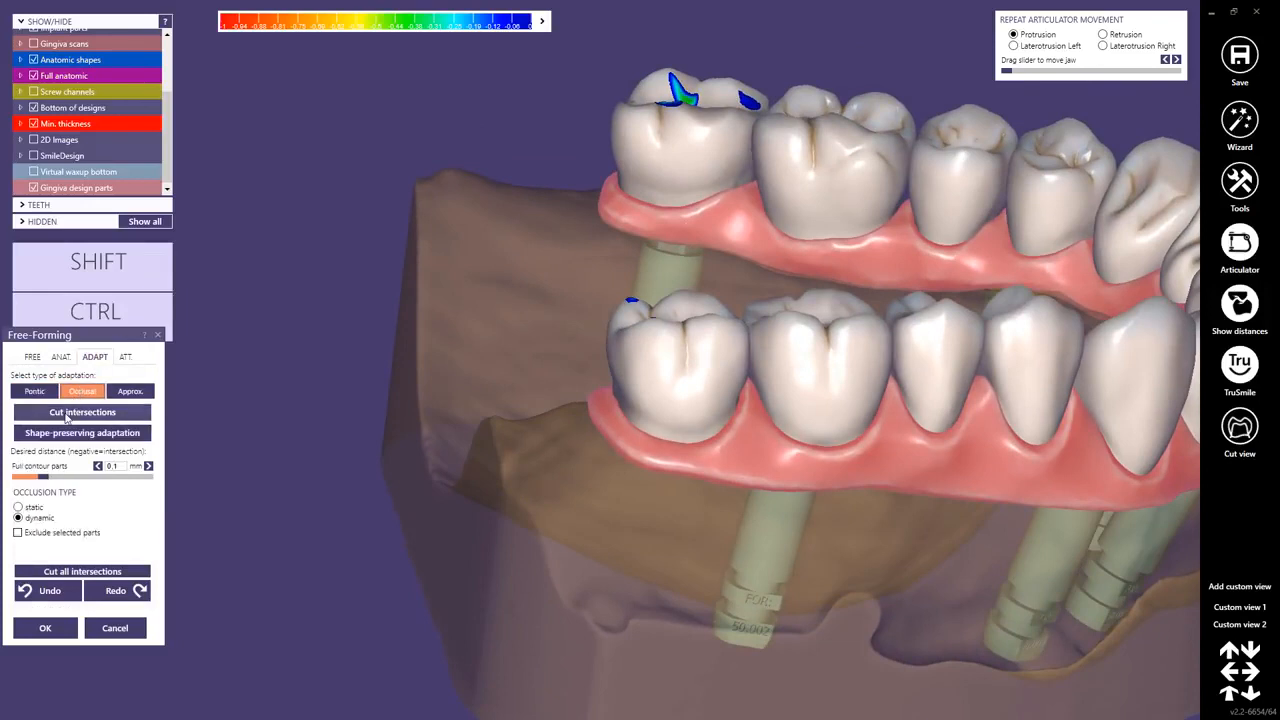
pyautogui.click(66, 413)
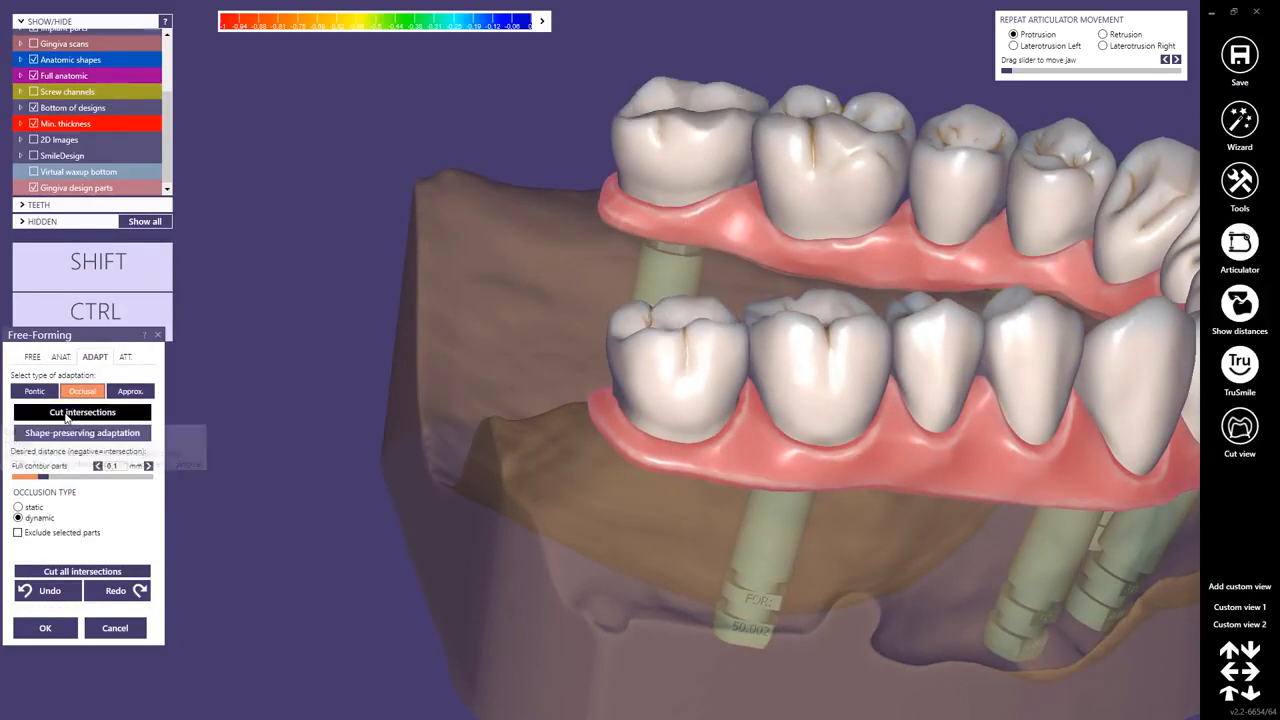
pyautogui.click(41, 627)
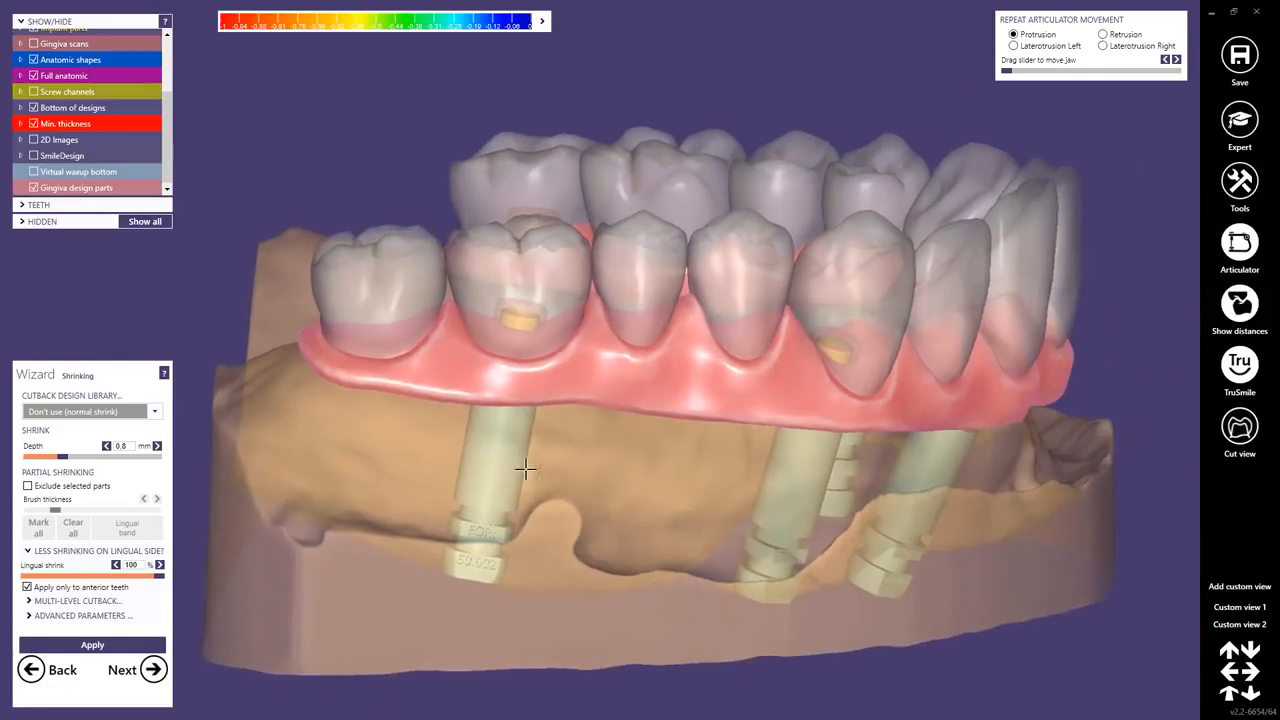
# Step: Reduce the teeth with the thimble cutback library design and continue to free-forming the reduced parts
pyautogui.click(150, 415)
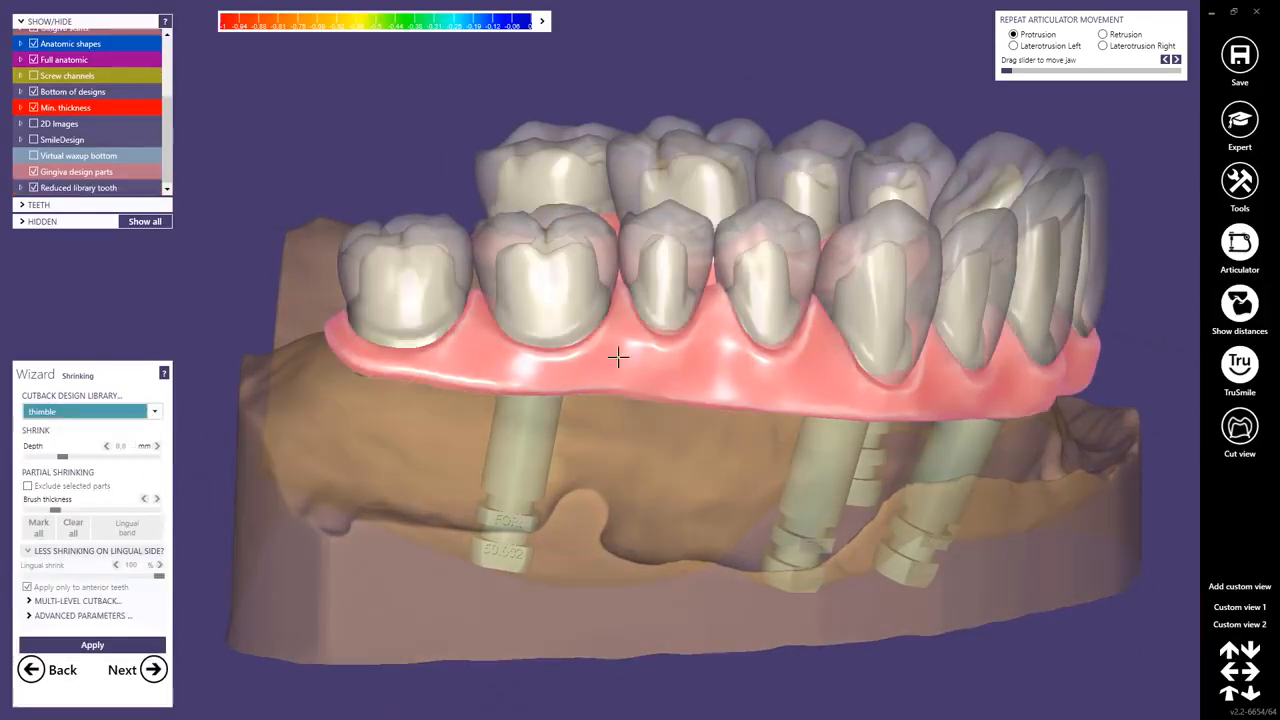
pyautogui.moveTo(617, 357); pyautogui.dragTo(542, 323, button='right')
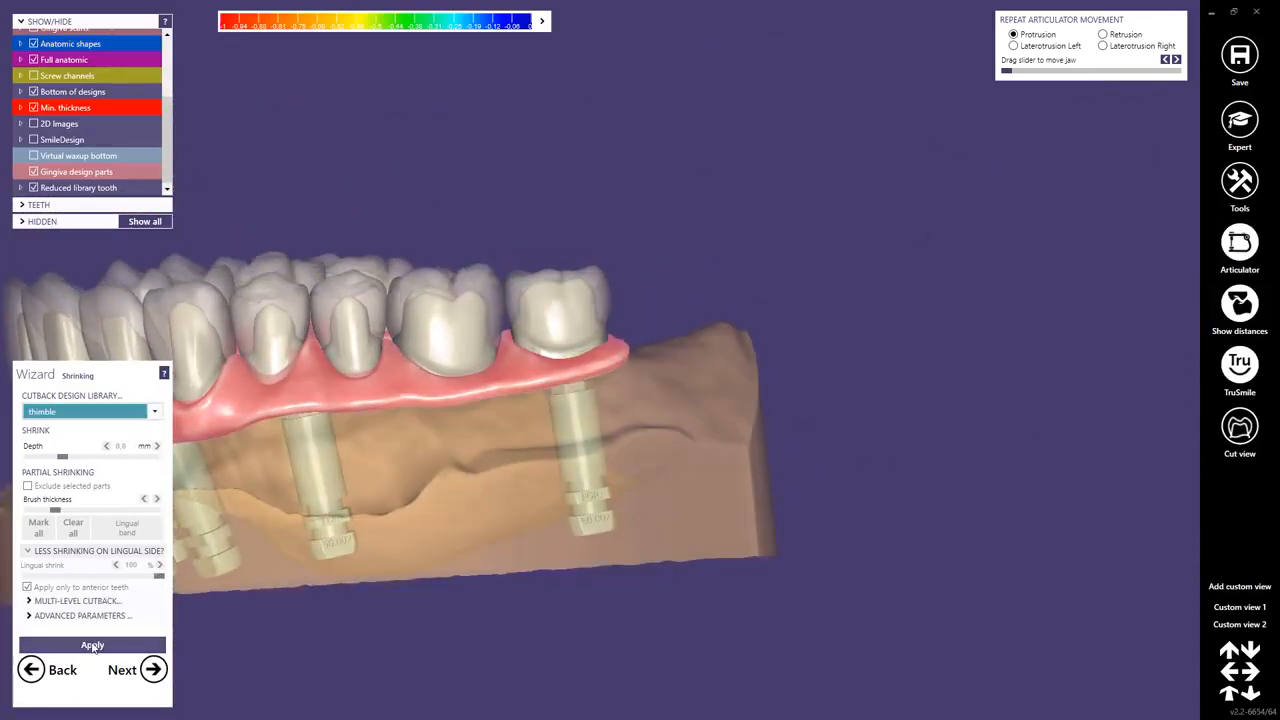
pyautogui.click(92, 646)
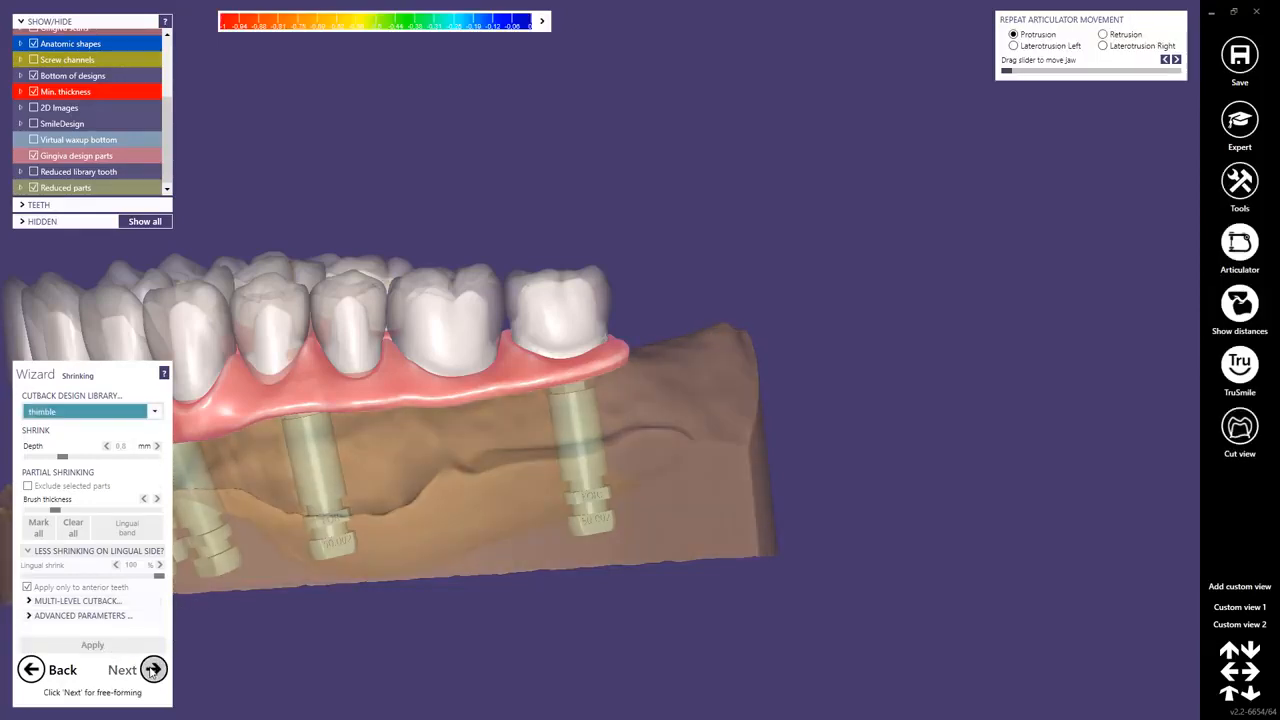
pyautogui.click(152, 670)
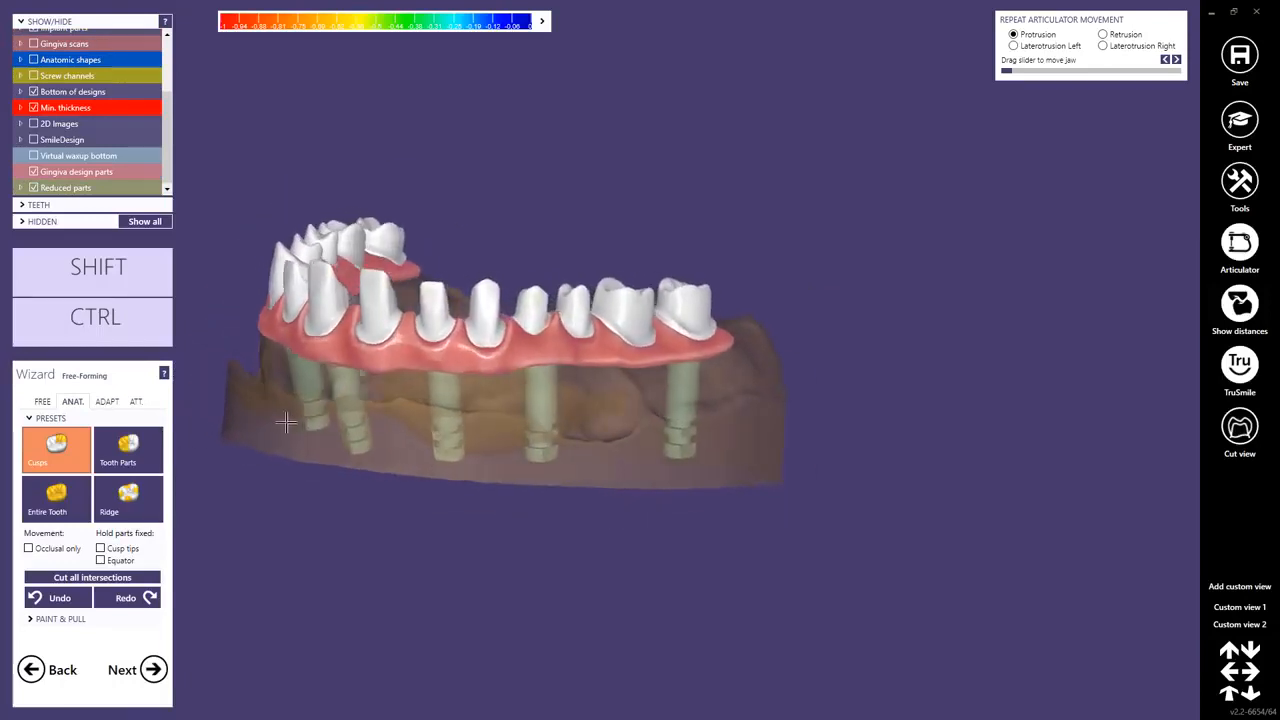
# Step: In expert mode, use Tooth Placement to rotate the reduced first molar slightly and nudge the neighbouring second premolar
pyautogui.click(1226, 122)
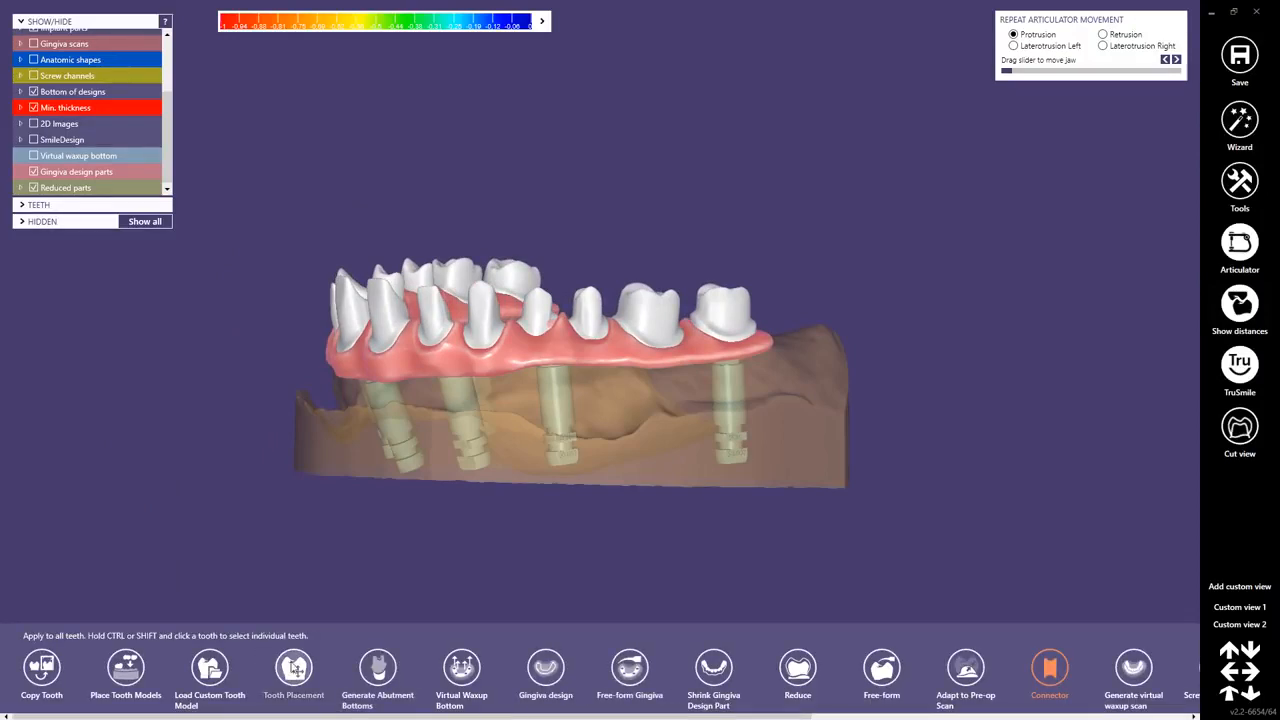
pyautogui.click(293, 668)
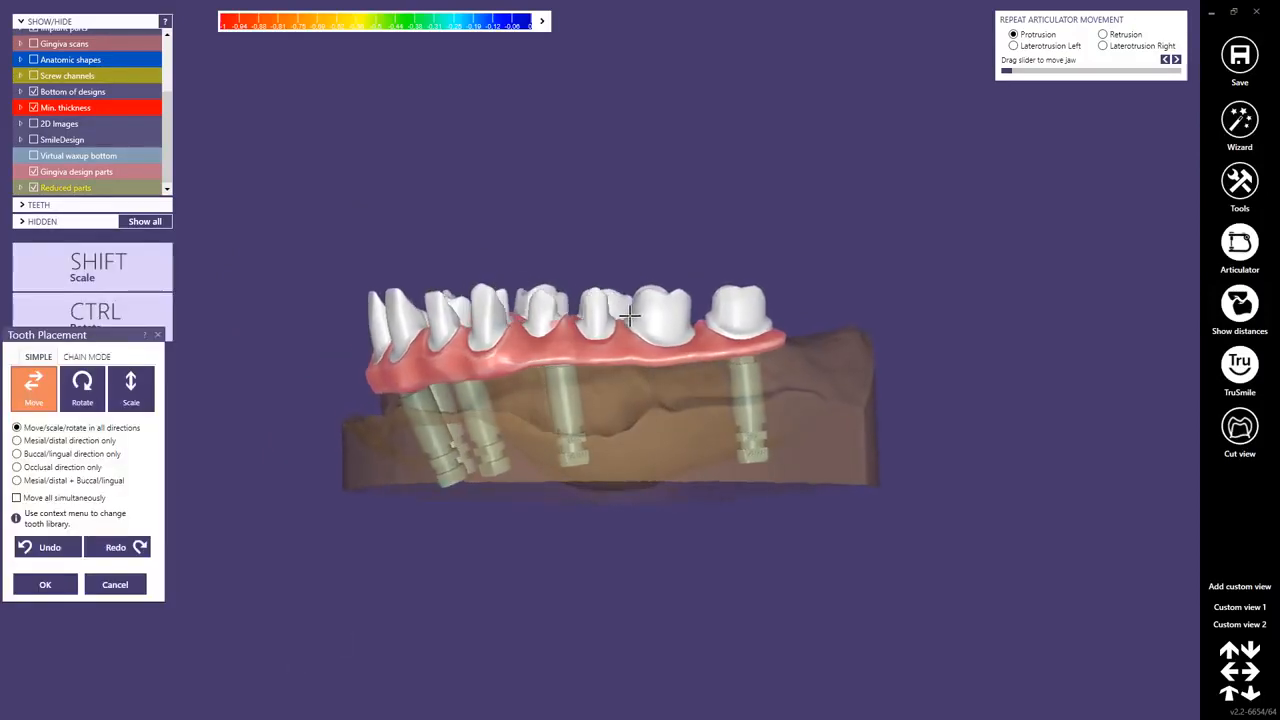
pyautogui.scroll(3, 640, 299)
pyautogui.moveTo(655, 336); pyautogui.dragTo(667, 350, button='right')
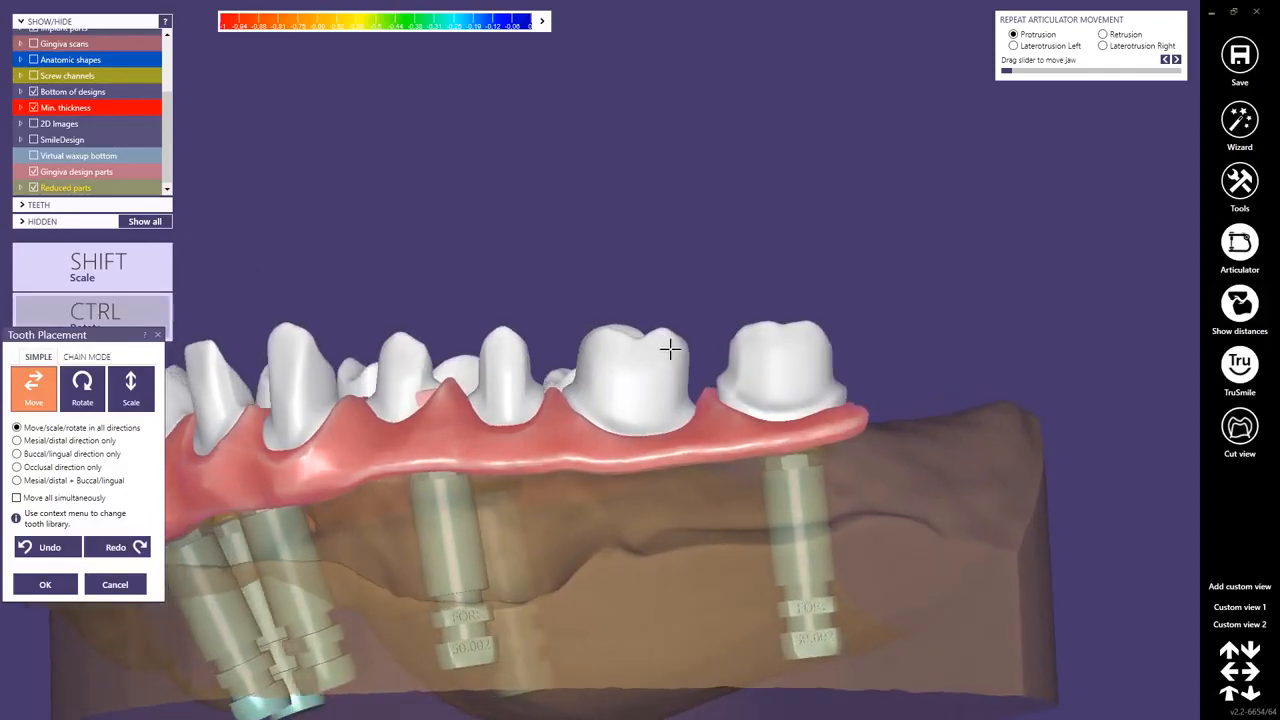
pyautogui.keyDown('ctrl'); pyautogui.moveTo(663, 349); pyautogui.dragTo(668, 343); pyautogui.keyUp('ctrl')
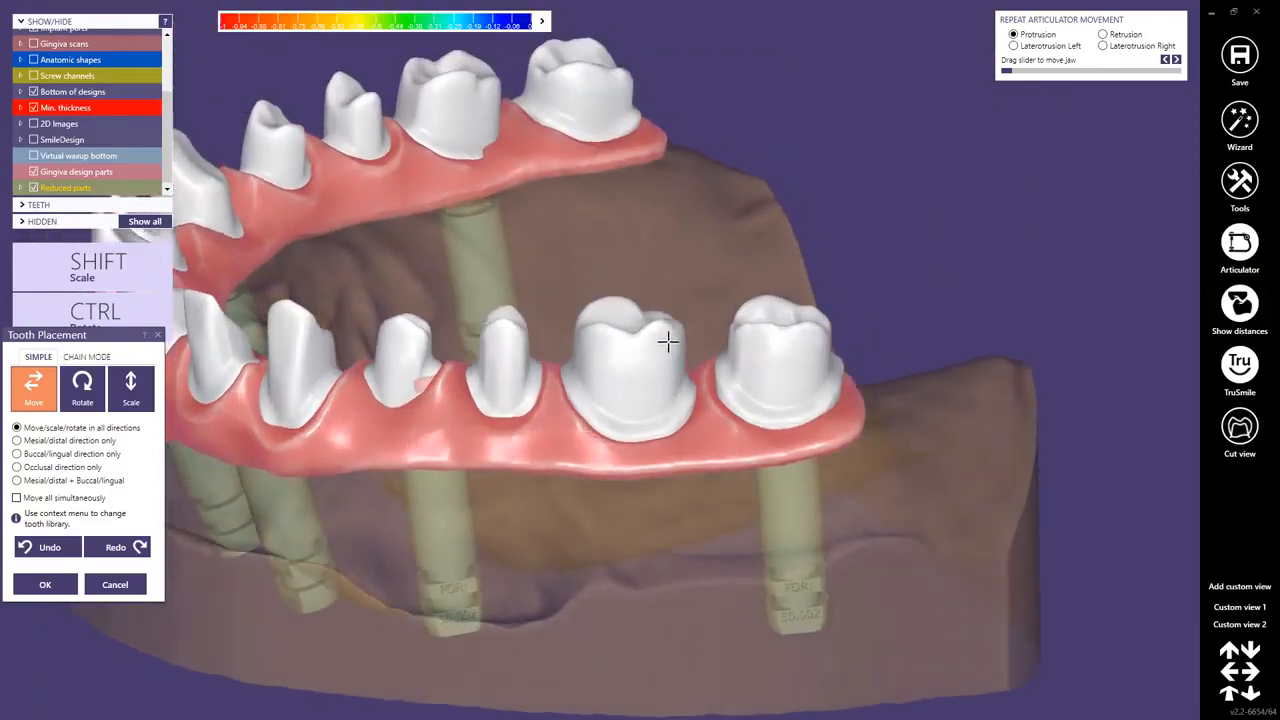
pyautogui.moveTo(668, 342); pyautogui.dragTo(568, 356, button='right')
pyautogui.moveTo(504, 354); pyautogui.dragTo(506, 351)
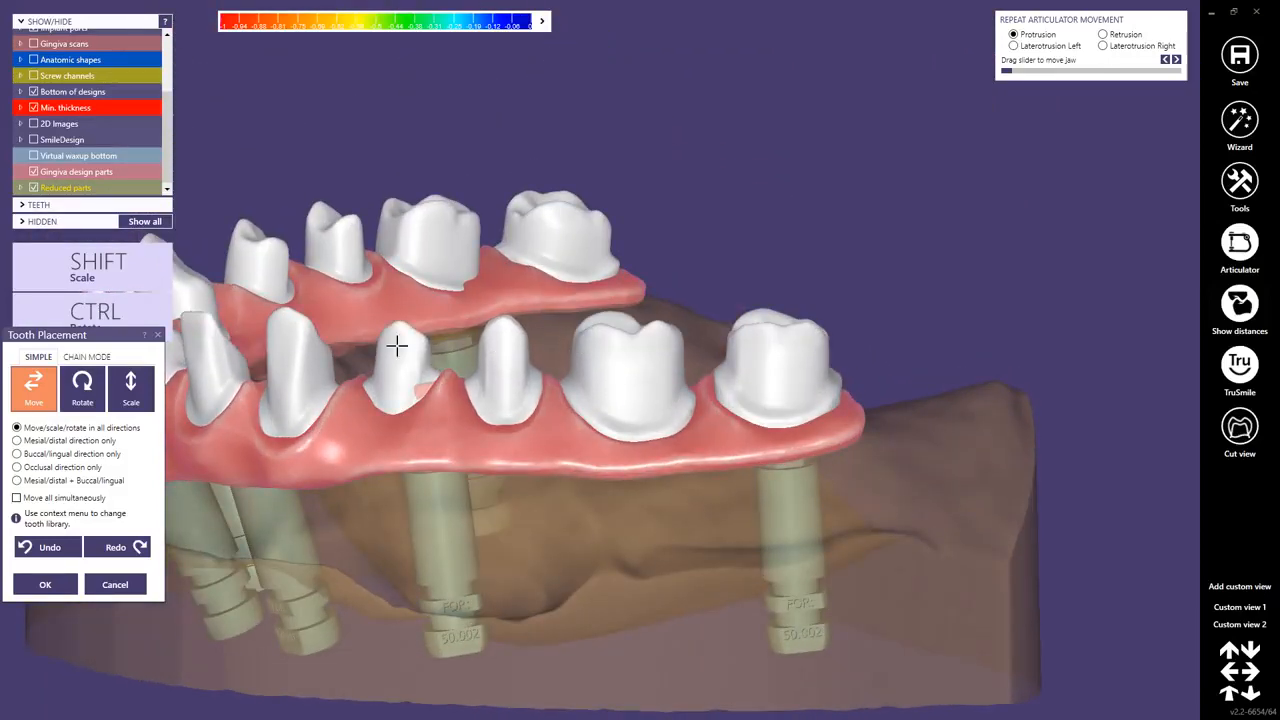
# Step: Rotate the reduced first premolar slightly, show the screw channels, and shift the premolar relative to its channel
pyautogui.moveTo(397, 345); pyautogui.dragTo(400, 343, button='right')
pyautogui.keyDown('ctrl'); pyautogui.moveTo(400, 343); pyautogui.dragTo(392, 343); pyautogui.keyUp('ctrl')
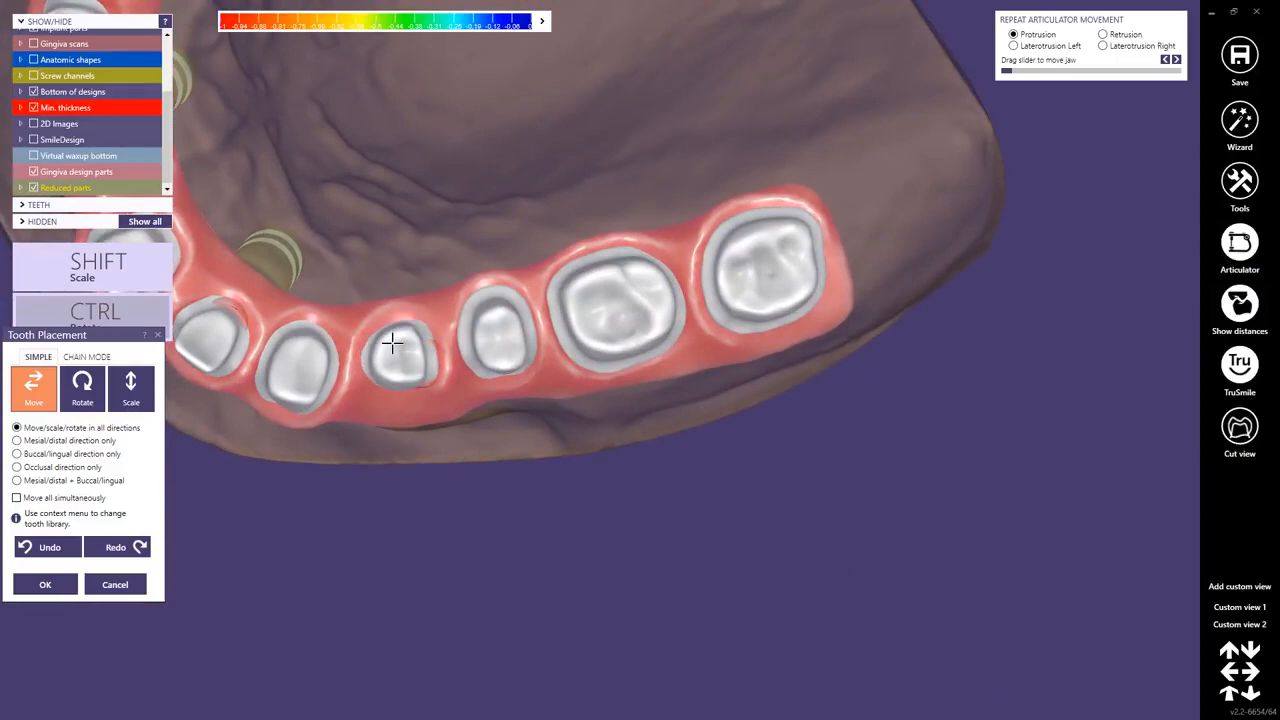
pyautogui.moveTo(392, 343)
pyautogui.mouseDown(button='right')
pyautogui.moveTo(394, 331)
pyautogui.moveTo(400, 343)
pyautogui.mouseUp(button='right')
pyautogui.click(33, 77)
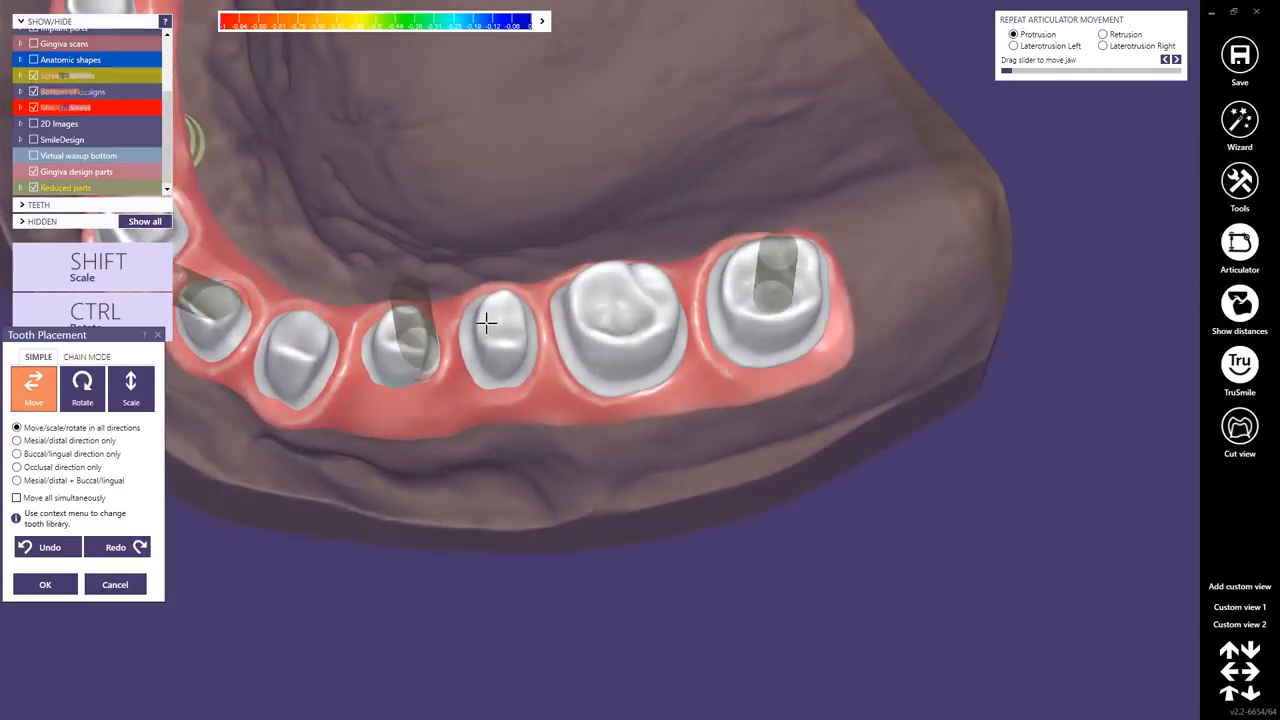
pyautogui.moveTo(486, 323); pyautogui.dragTo(487, 319, button='right')
pyautogui.moveTo(405, 341); pyautogui.dragTo(407, 343)
pyautogui.moveTo(405, 345); pyautogui.dragTo(592, 322, button='right')
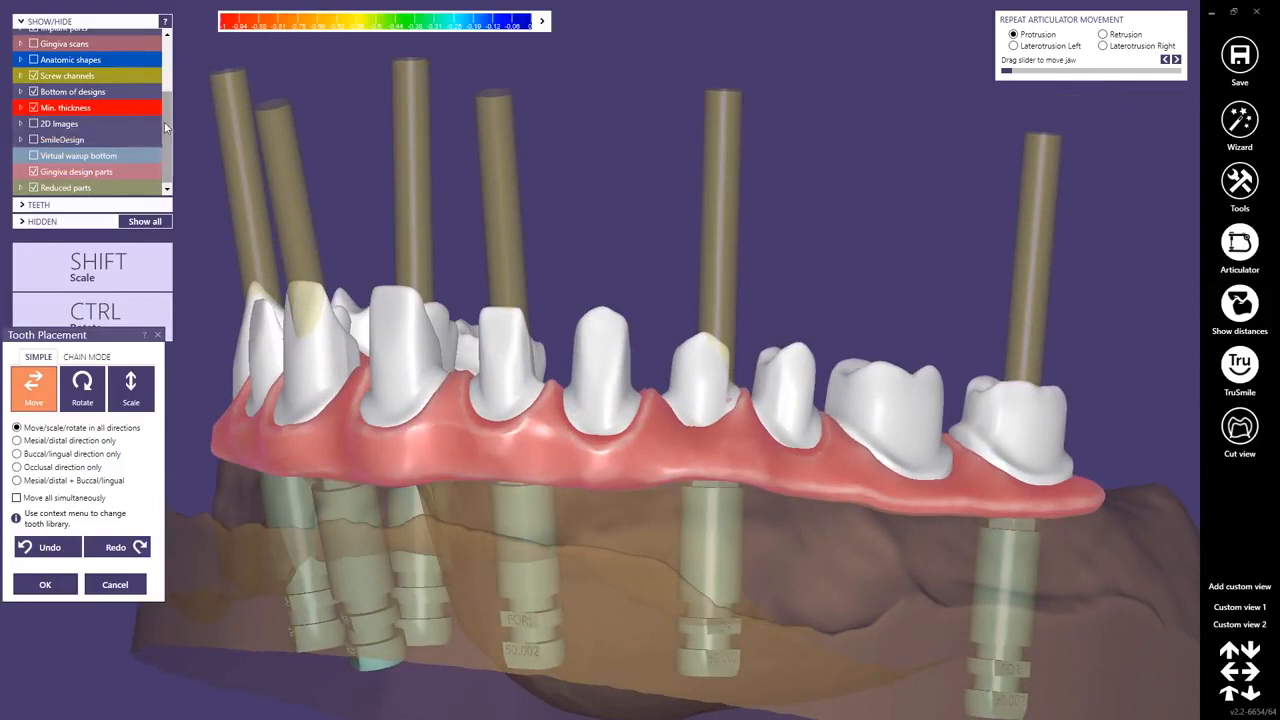
# Step: Show the anatomic shapes, check the thimbles inside them, and nudge the last molar on the opposite side
pyautogui.moveTo(166, 127); pyautogui.dragTo(173, 67)
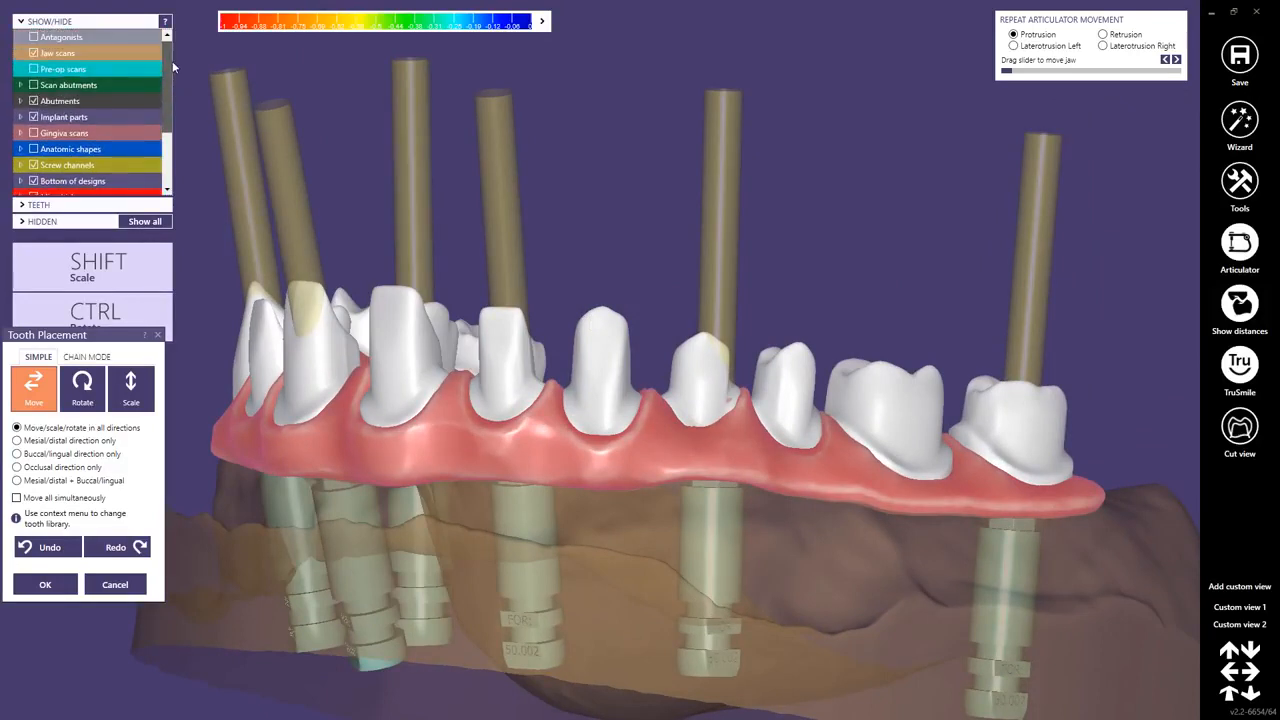
pyautogui.click(34, 149)
pyautogui.moveTo(601, 397); pyautogui.dragTo(590, 325, button='right')
pyautogui.scroll(4, 597, 333)
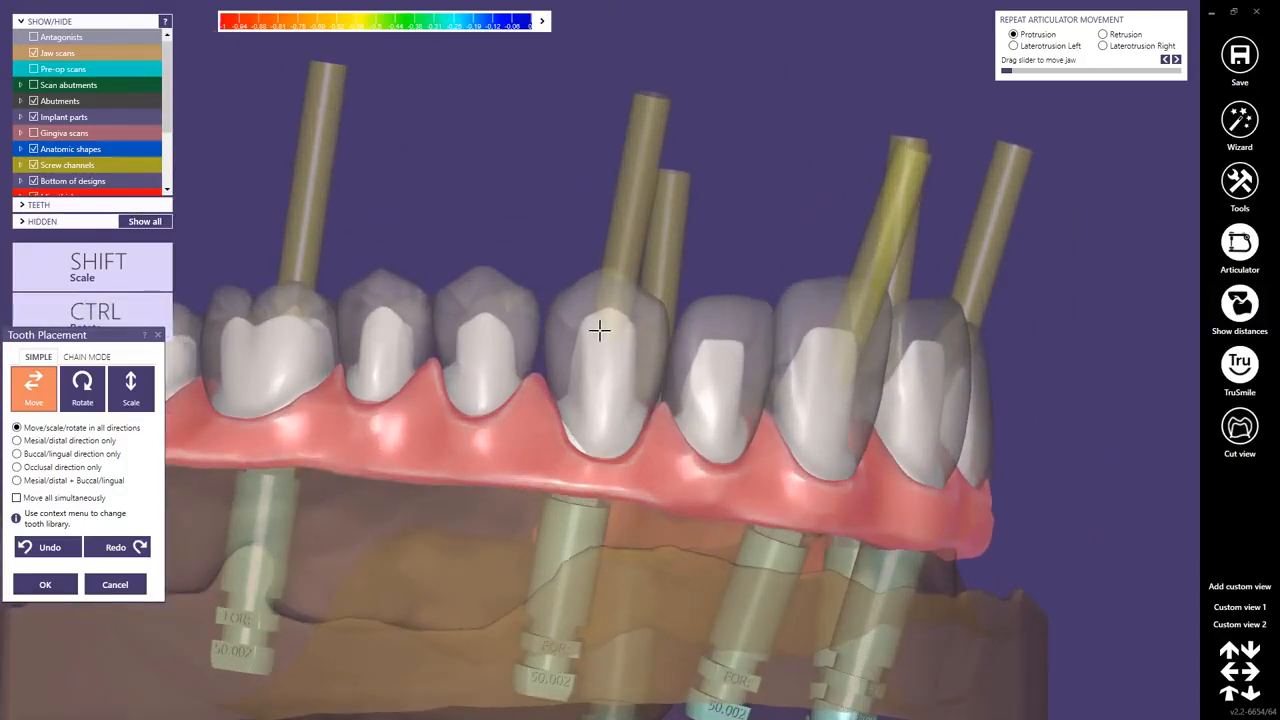
pyautogui.moveTo(593, 364); pyautogui.dragTo(499, 322, button='right')
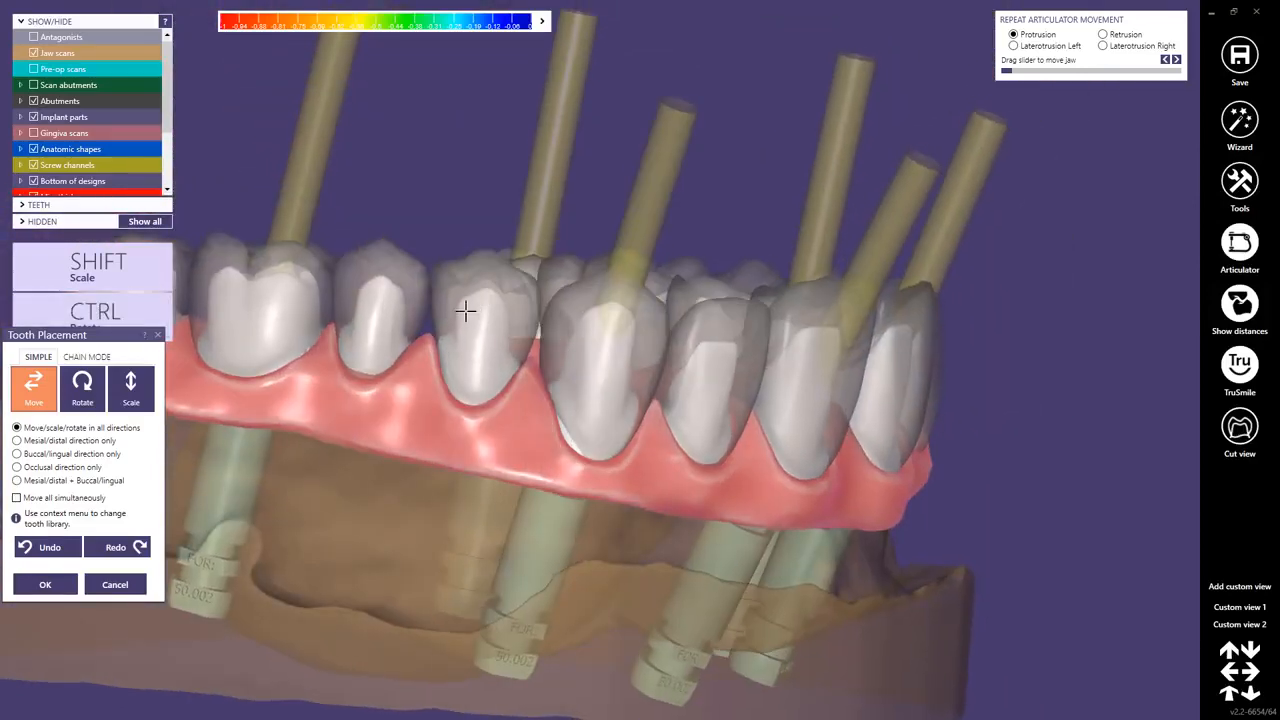
pyautogui.moveTo(268, 295); pyautogui.dragTo(534, 357, button='right')
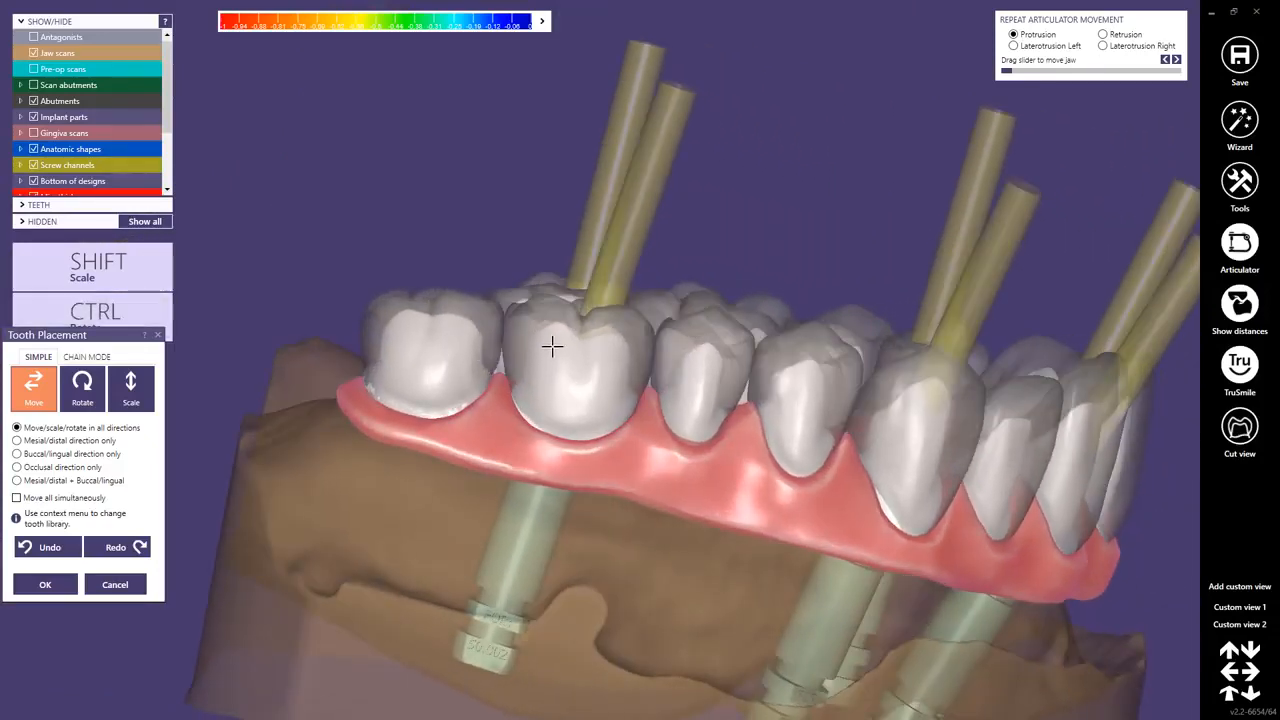
pyautogui.moveTo(424, 336); pyautogui.dragTo(423, 340)
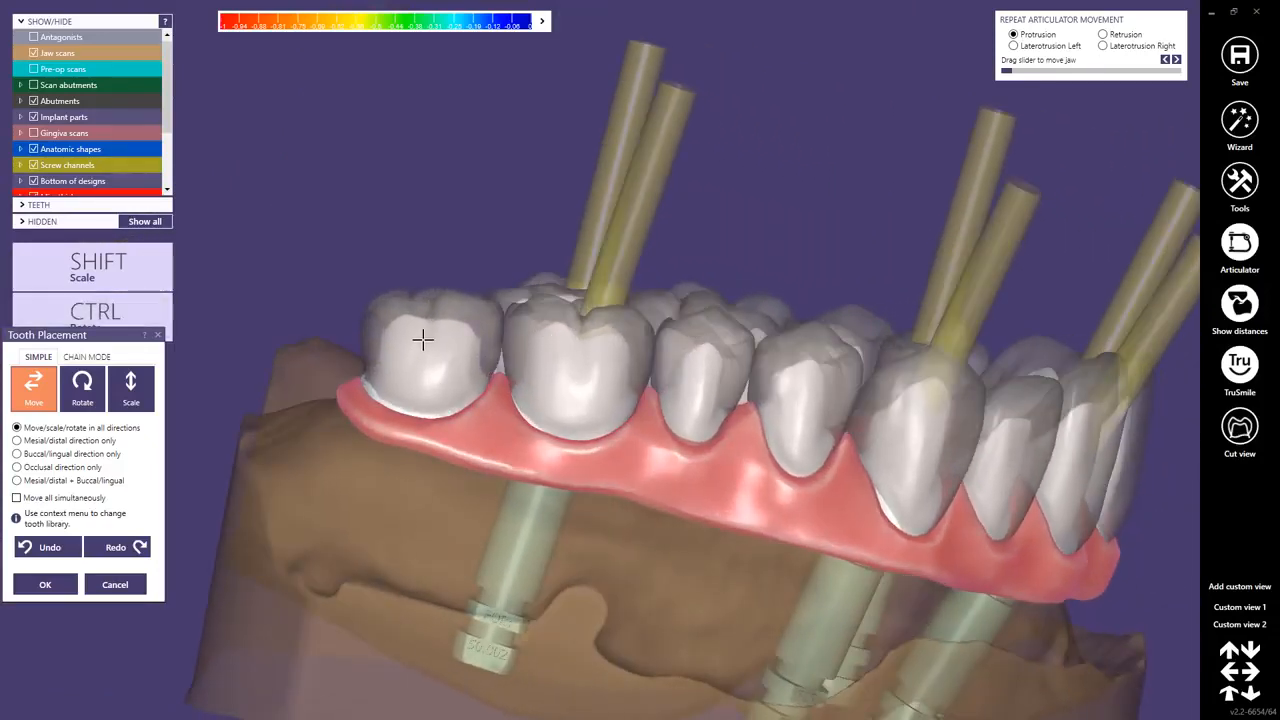
# Step: Turn on simultaneous movement of all teeth, check the front thimbles within their anatomic shapes, and accept the tooth placement
pyautogui.click(17, 499)
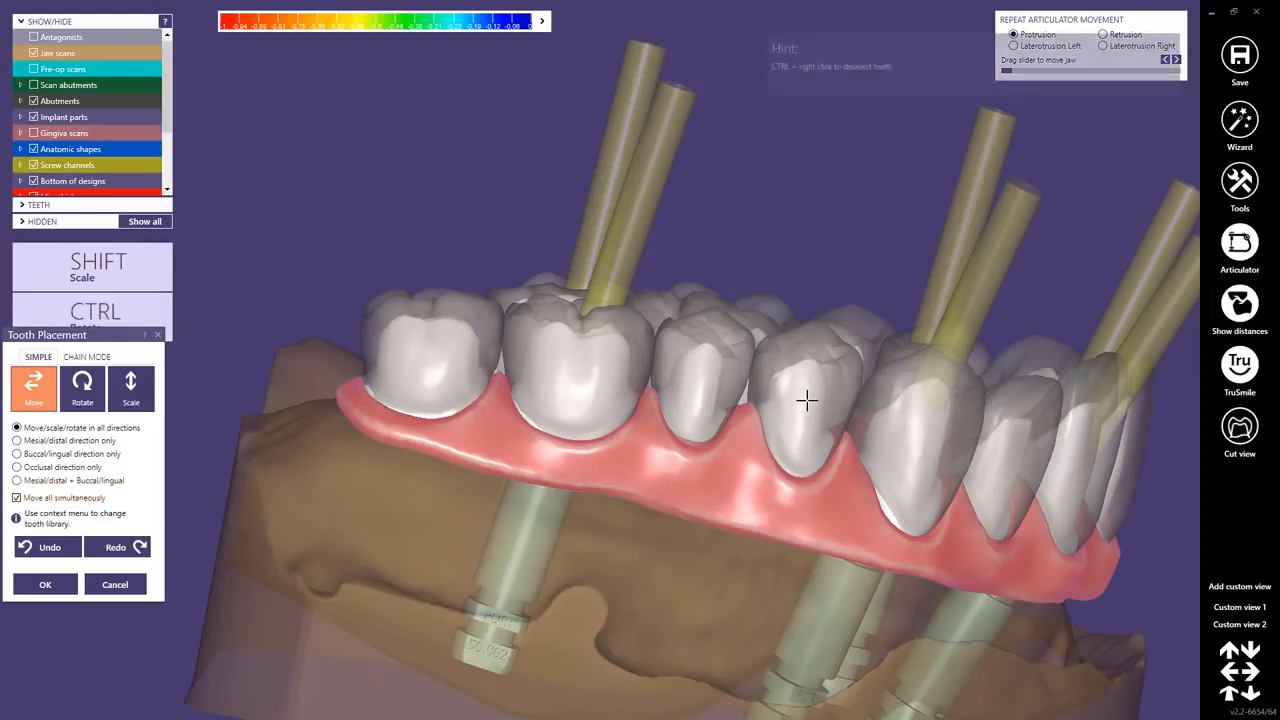
pyautogui.moveTo(930, 430); pyautogui.dragTo(480, 340, button='right')
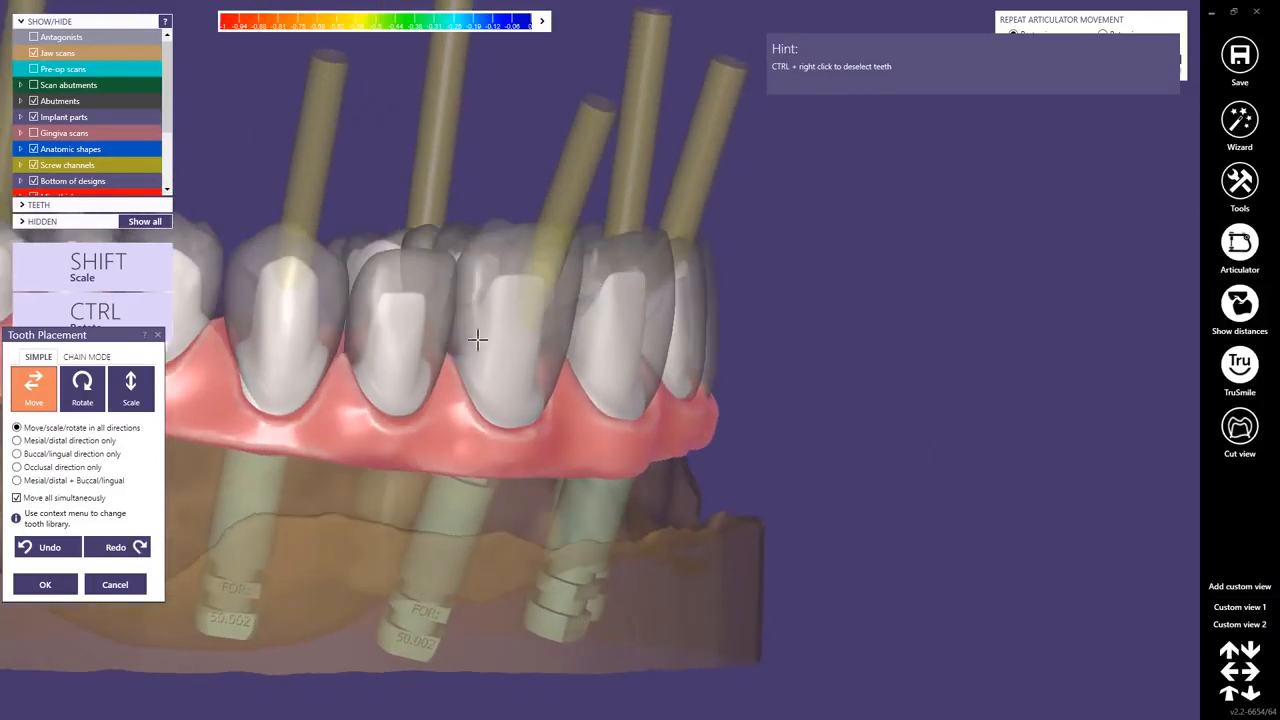
pyautogui.moveTo(480, 340); pyautogui.dragTo(570, 359, button='middle')
pyautogui.moveTo(570, 359); pyautogui.dragTo(529, 344, button='right')
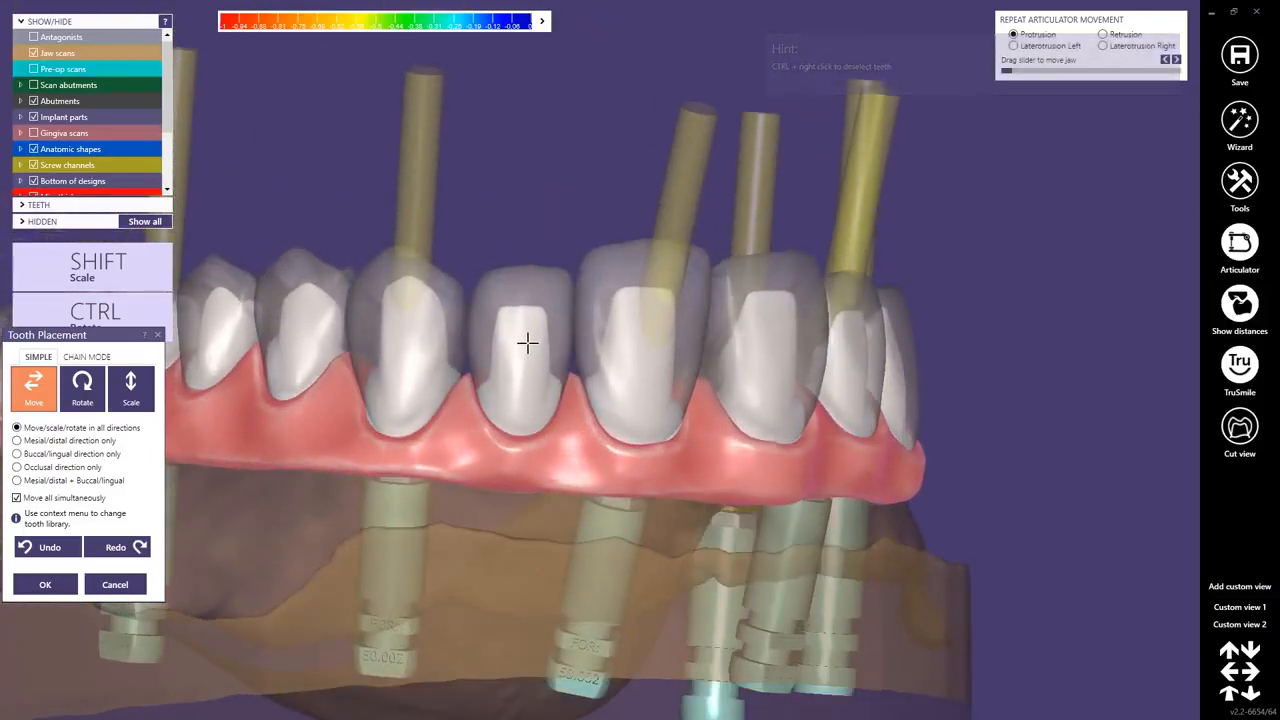
pyautogui.click(46, 587)
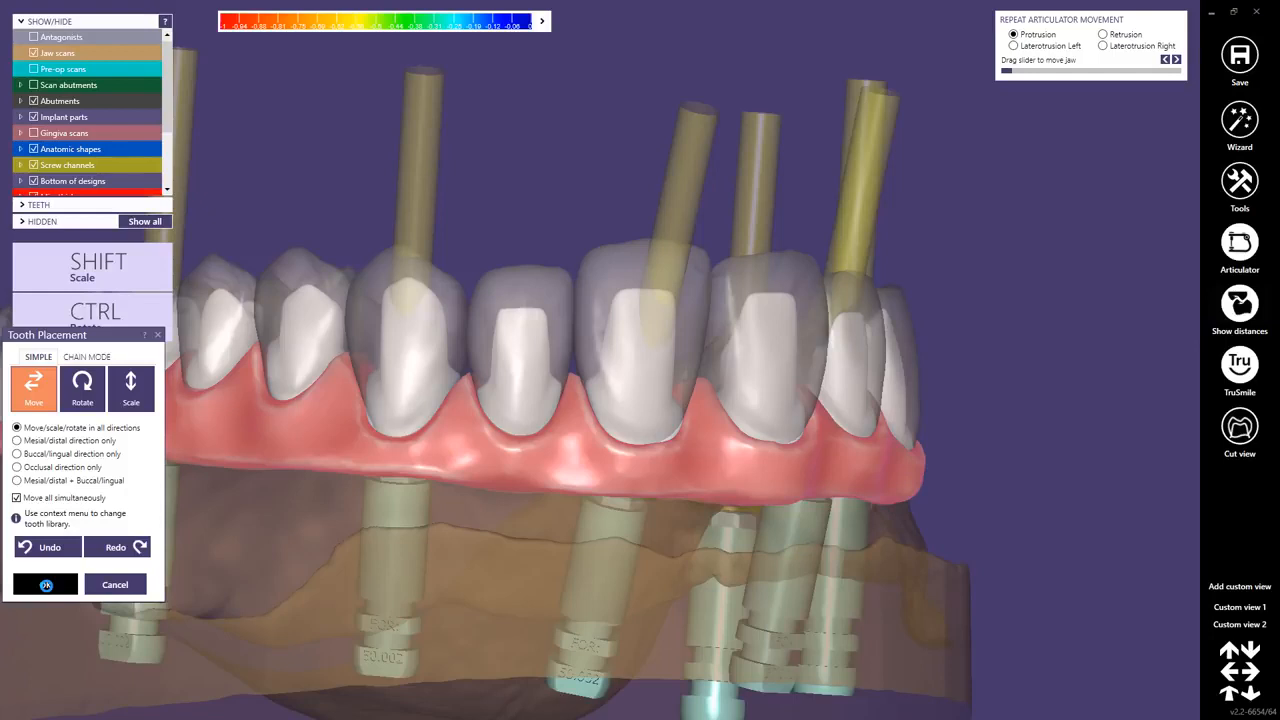
pyautogui.click(46, 585)
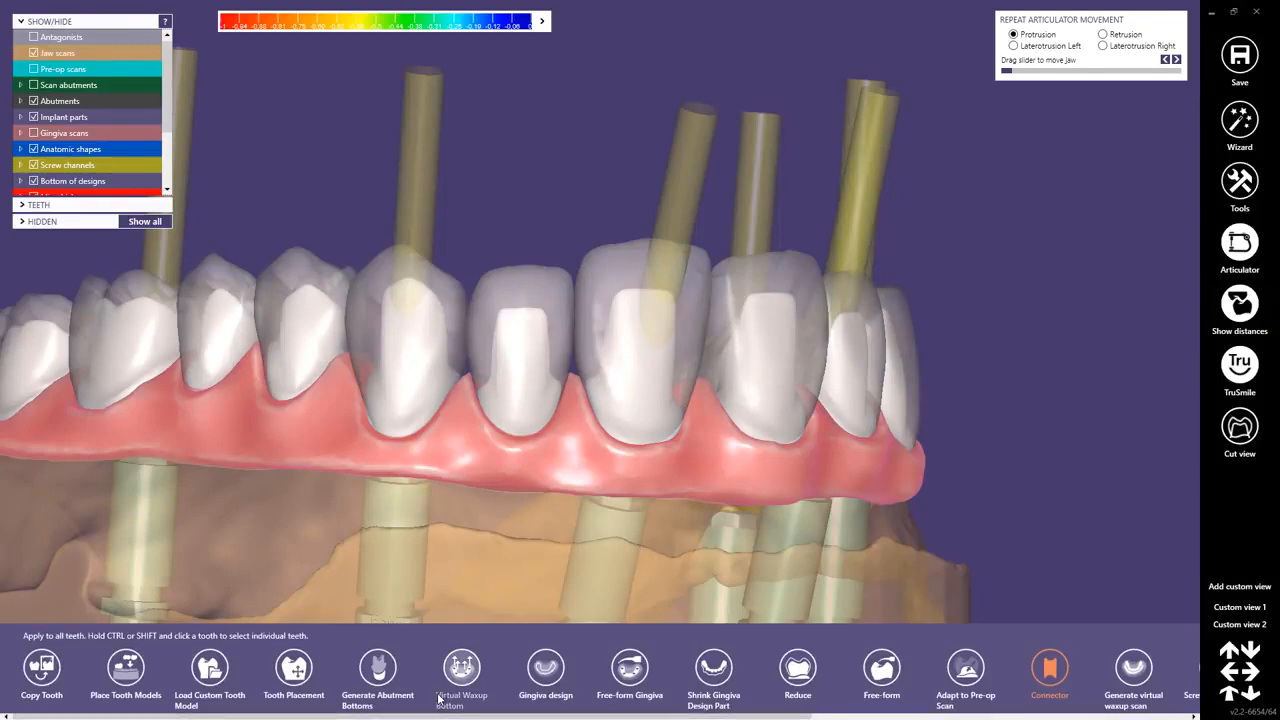
# Step: Start Free-form Gingiva, hide the anatomic shapes, and shape the buccal gingiva at the second premolar and between first premolar and canine
pyautogui.click(626, 670)
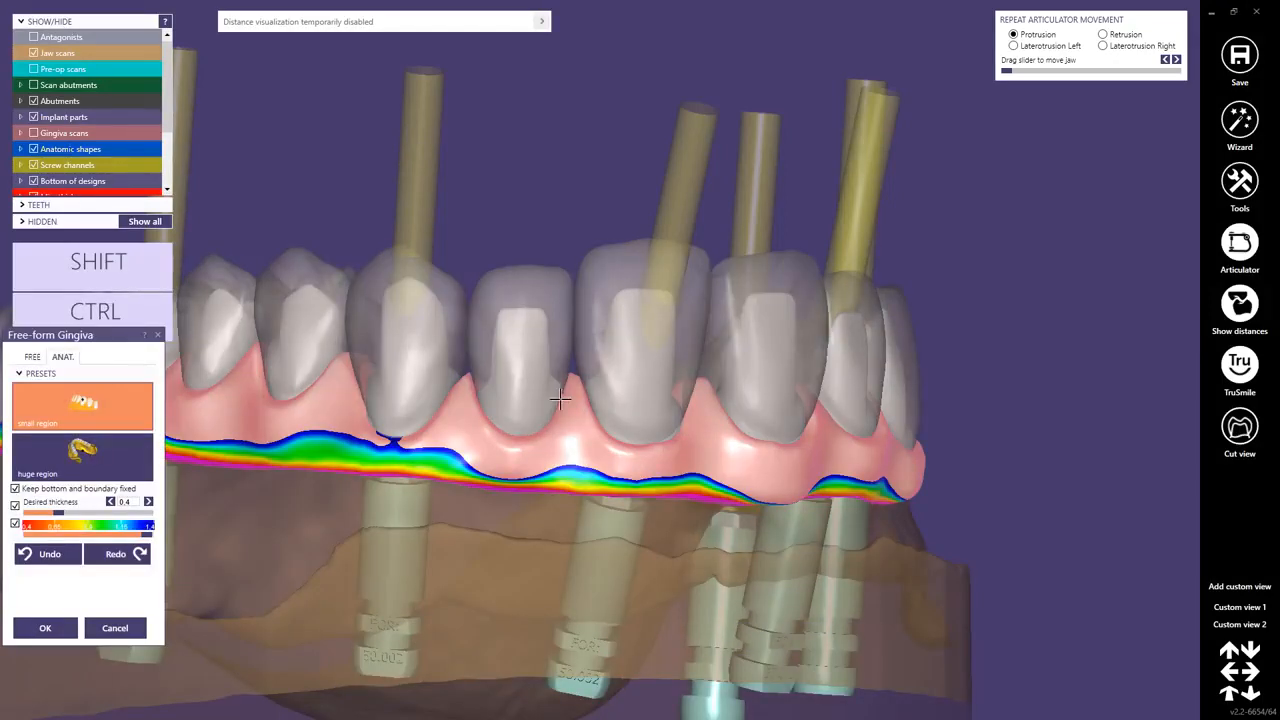
pyautogui.scroll(-4, 680, 394)
pyautogui.moveTo(828, 406); pyautogui.dragTo(533, 316, button='right')
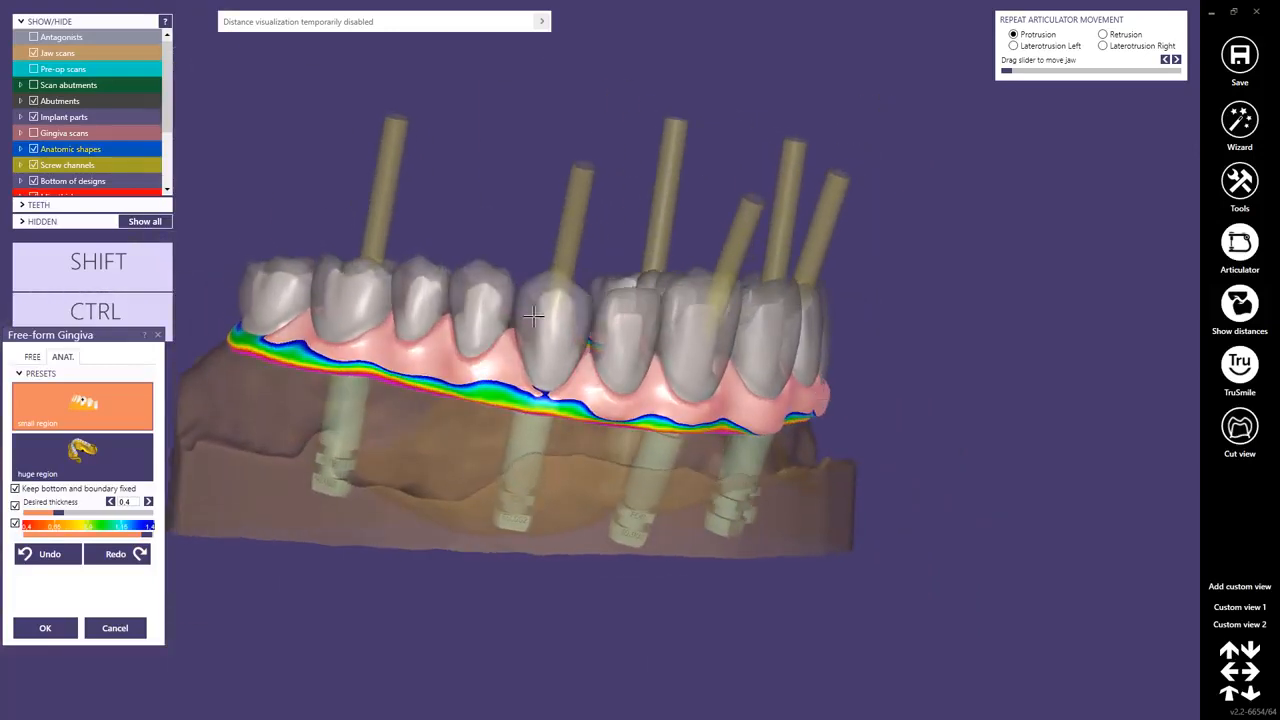
pyautogui.click(40, 152)
pyautogui.scroll(6, 503, 331)
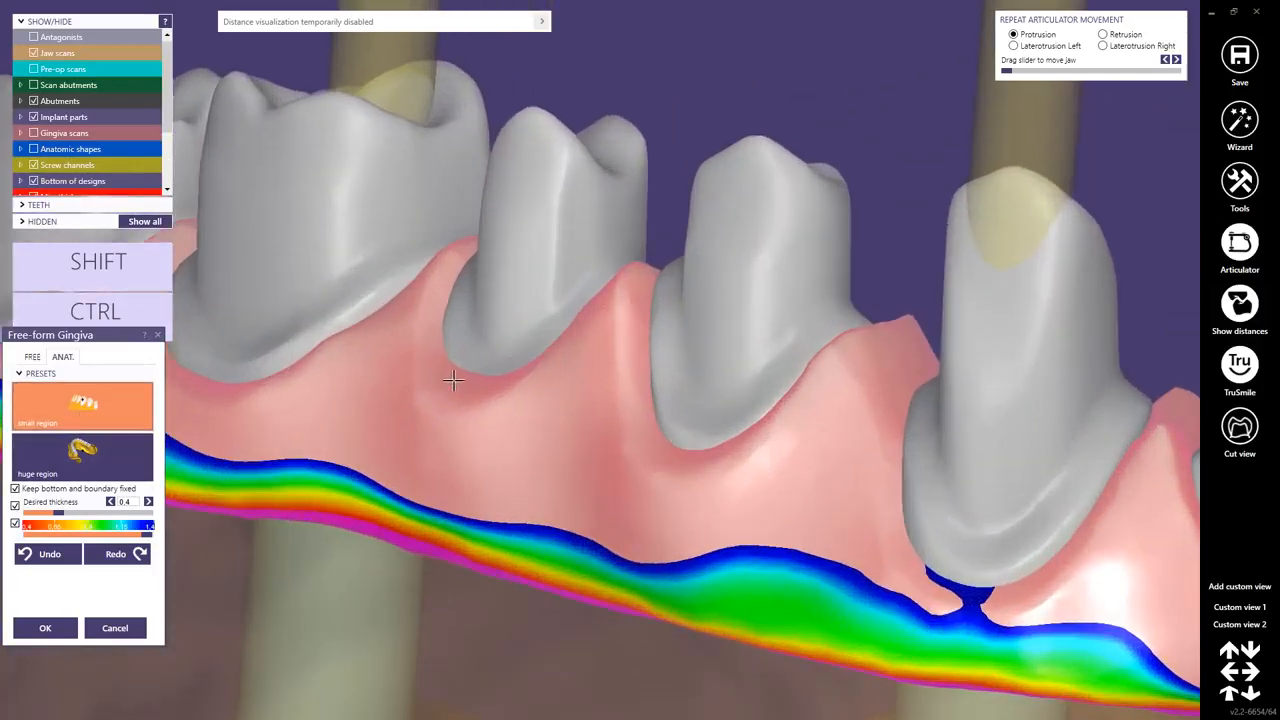
pyautogui.moveTo(453, 379); pyautogui.dragTo(468, 403)
pyautogui.moveTo(628, 433); pyautogui.dragTo(641, 425, button='right')
pyautogui.moveTo(847, 502); pyautogui.dragTo(842, 501)
# Step: Shape the gingiva at the distal end of the last molar and along the second premolar's palatal margin
pyautogui.moveTo(360, 443); pyautogui.dragTo(389, 227, button='right')
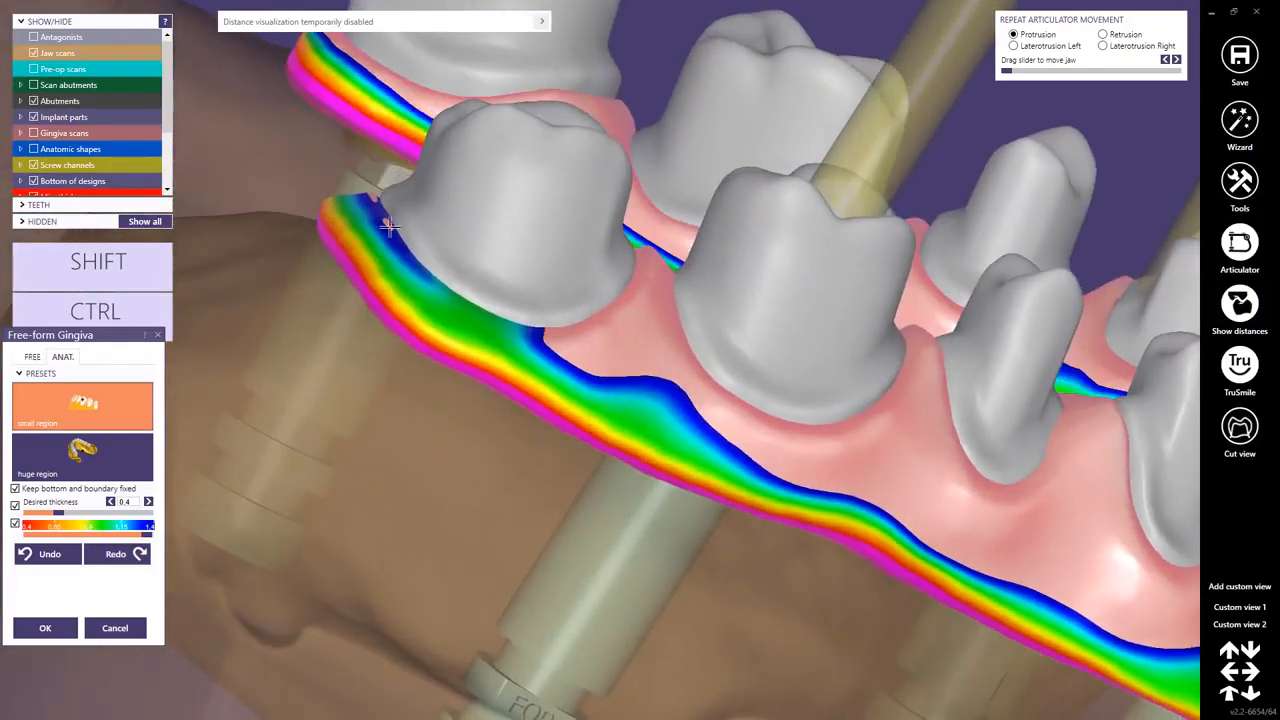
pyautogui.moveTo(377, 215); pyautogui.dragTo(377, 206)
pyautogui.moveTo(430, 208); pyautogui.dragTo(381, 124, button='right')
pyautogui.moveTo(567, 253); pyautogui.dragTo(603, 374, button='right')
pyautogui.scroll(5, 603, 374)
pyautogui.moveTo(583, 376); pyautogui.dragTo(580, 402)
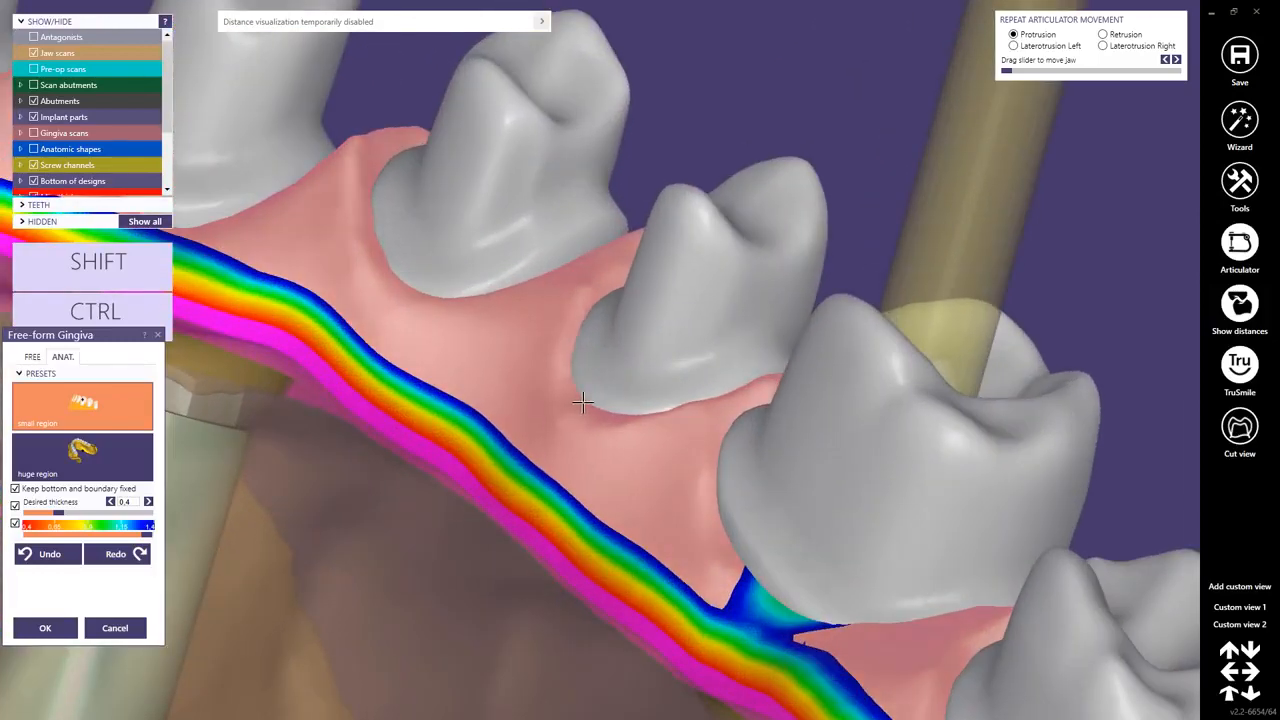
# Step: Adapt the gingiva to the palatal margins of the front teeth, continuing round to the premolars on the other side
pyautogui.moveTo(454, 272); pyautogui.dragTo(474, 348, button='right')
pyautogui.scroll(4, 586, 354)
pyautogui.moveTo(631, 352); pyautogui.dragTo(633, 357)
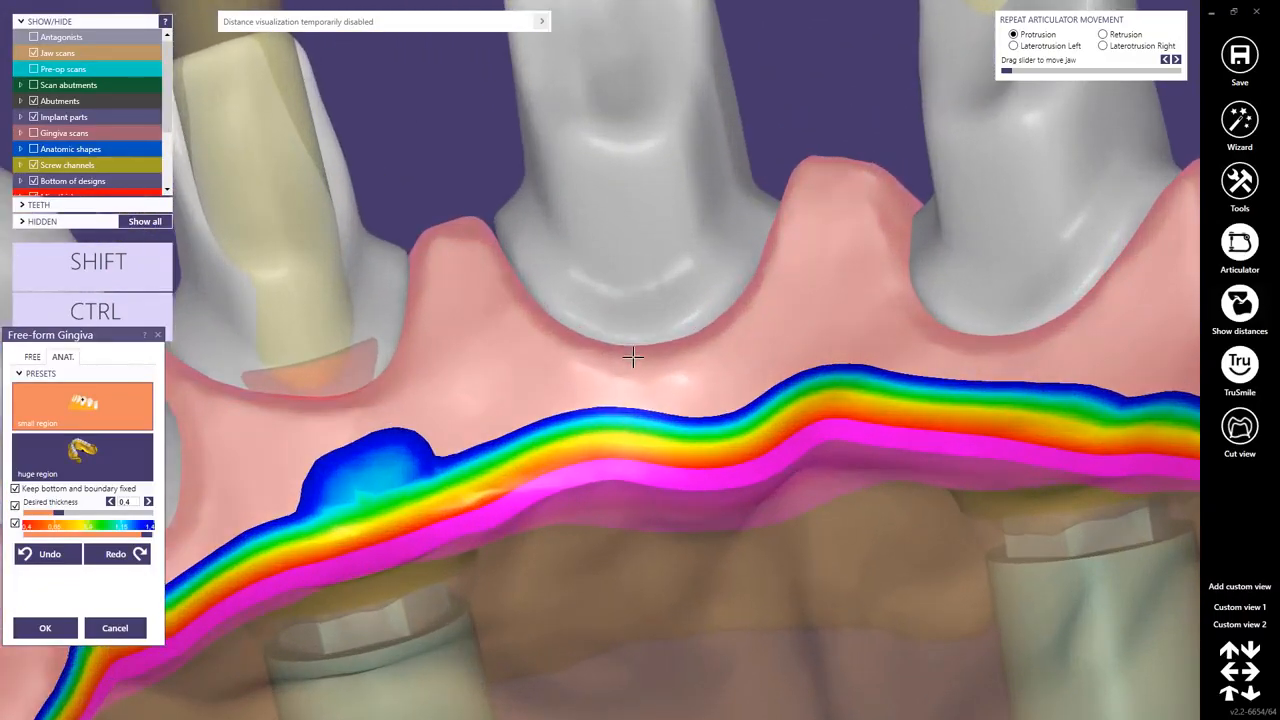
pyautogui.moveTo(371, 404); pyautogui.dragTo(365, 405)
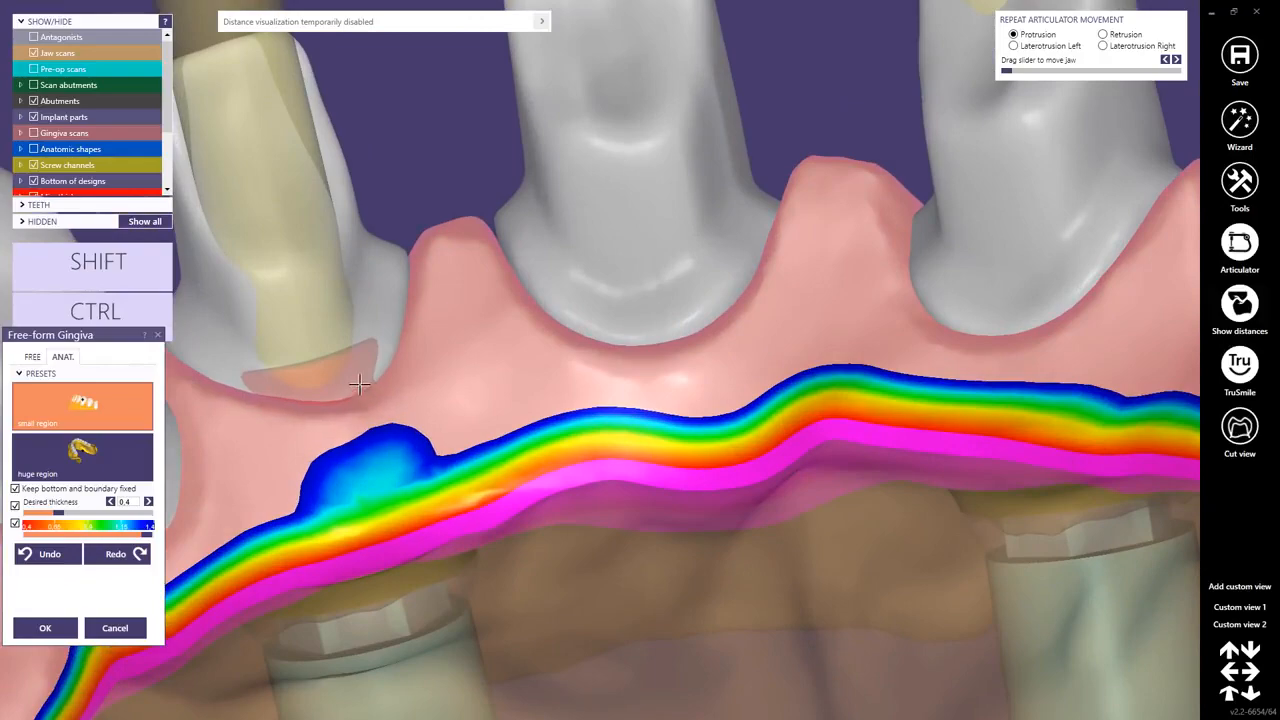
pyautogui.moveTo(361, 386)
pyautogui.mouseDown(button='right')
pyautogui.moveTo(430, 374)
pyautogui.moveTo(425, 412)
pyautogui.moveTo(620, 372)
pyautogui.mouseUp(button='right')
pyautogui.scroll(-2, 425, 412)
pyautogui.scroll(2, 613, 427)
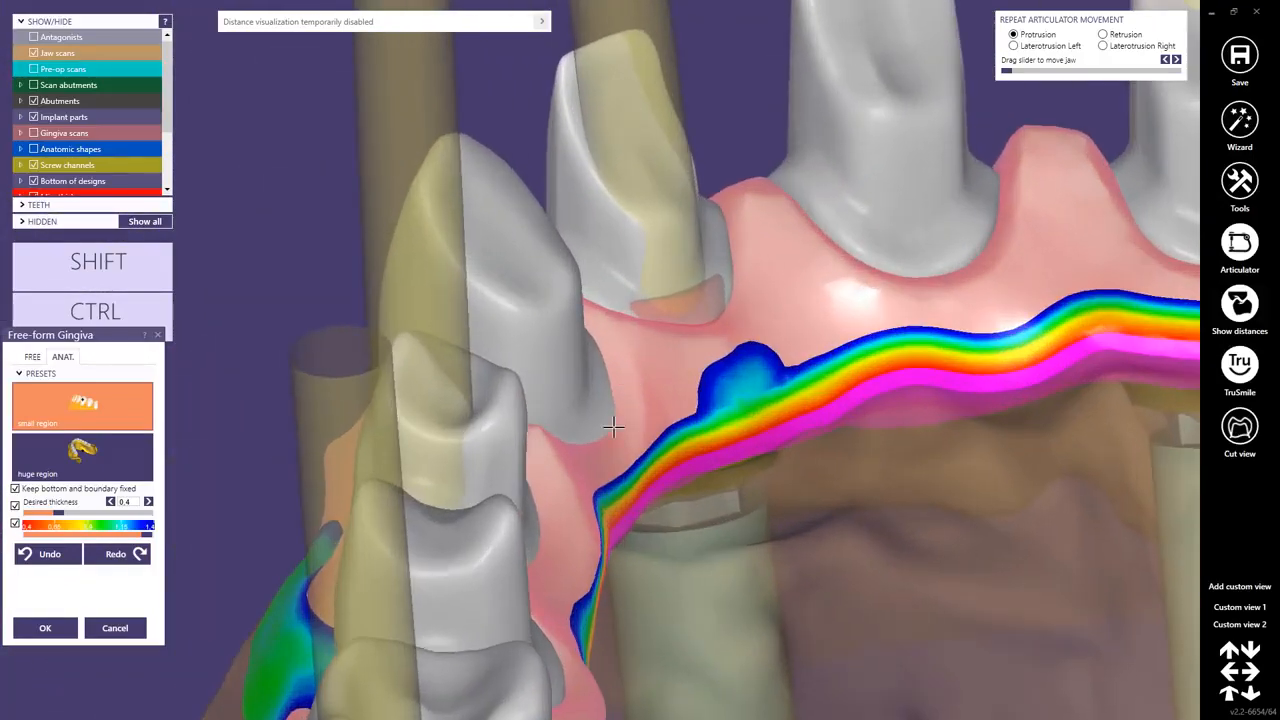
pyautogui.moveTo(607, 453); pyautogui.dragTo(564, 449, button='right')
pyautogui.moveTo(554, 435); pyautogui.dragTo(552, 437)
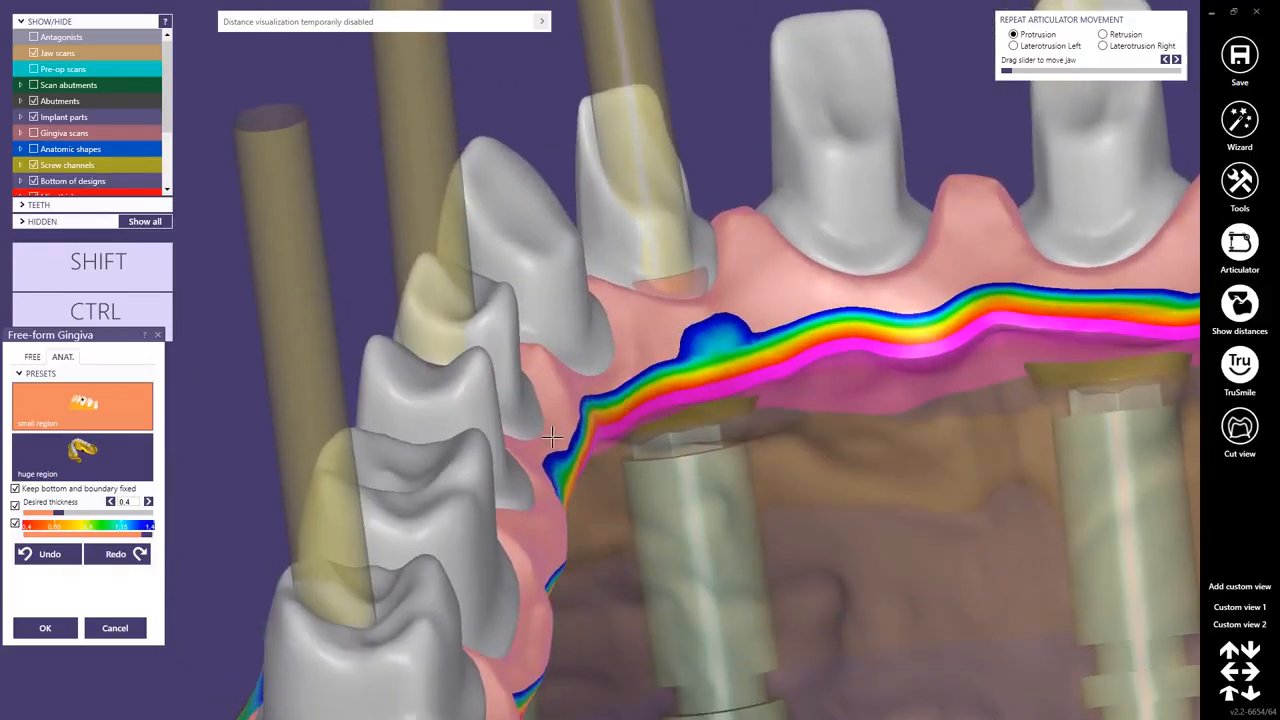
# Step: Adapt the gingiva to the buccal margin of the last molar on this side using the small region preset
pyautogui.scroll(-2, 534, 514)
pyautogui.moveTo(460, 530)
pyautogui.mouseDown(button='right')
pyautogui.moveTo(468, 505)
pyautogui.moveTo(543, 509)
pyautogui.moveTo(480, 510)
pyautogui.mouseUp(button='right')
pyautogui.scroll(1, 524, 514)
pyautogui.scroll(-1, 614, 492)
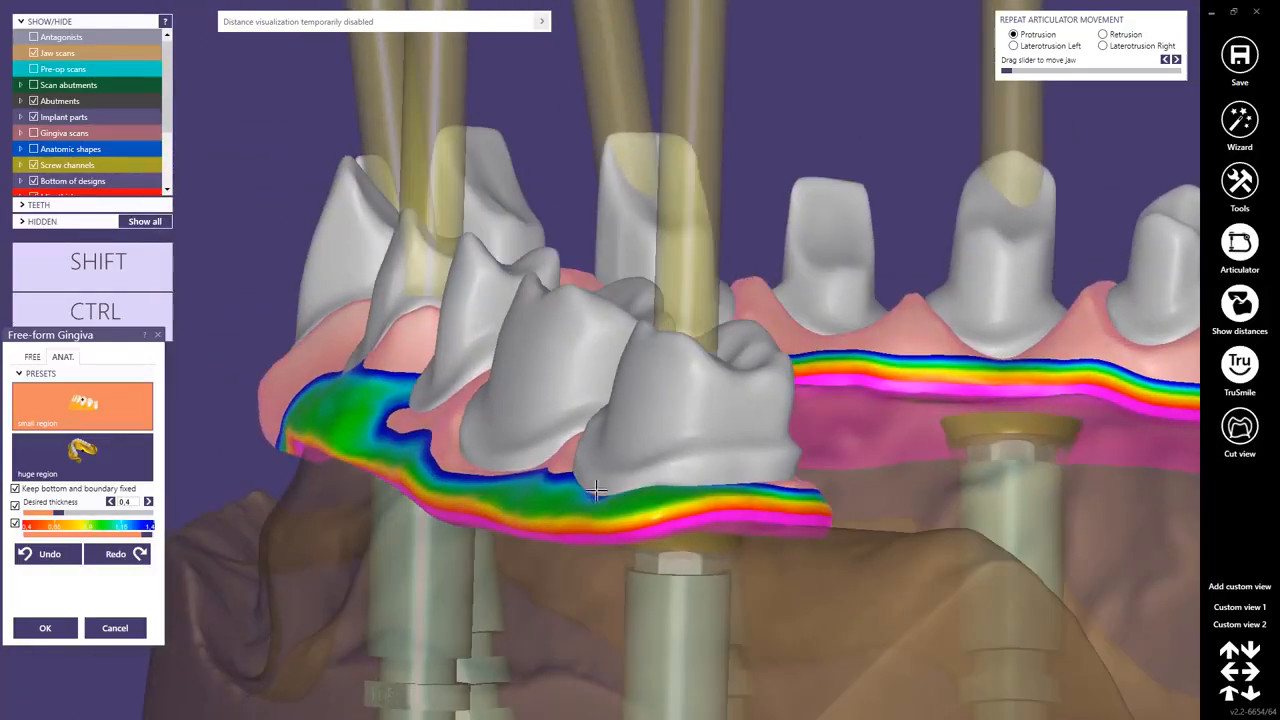
pyautogui.moveTo(600, 488); pyautogui.dragTo(570, 495)
pyautogui.scroll(1, 735, 492)
pyautogui.moveTo(735, 492); pyautogui.dragTo(788, 494, button='right')
# Step: Raise the gingiva at the last molar's distal end using the huge region preset
pyautogui.click(134, 468)
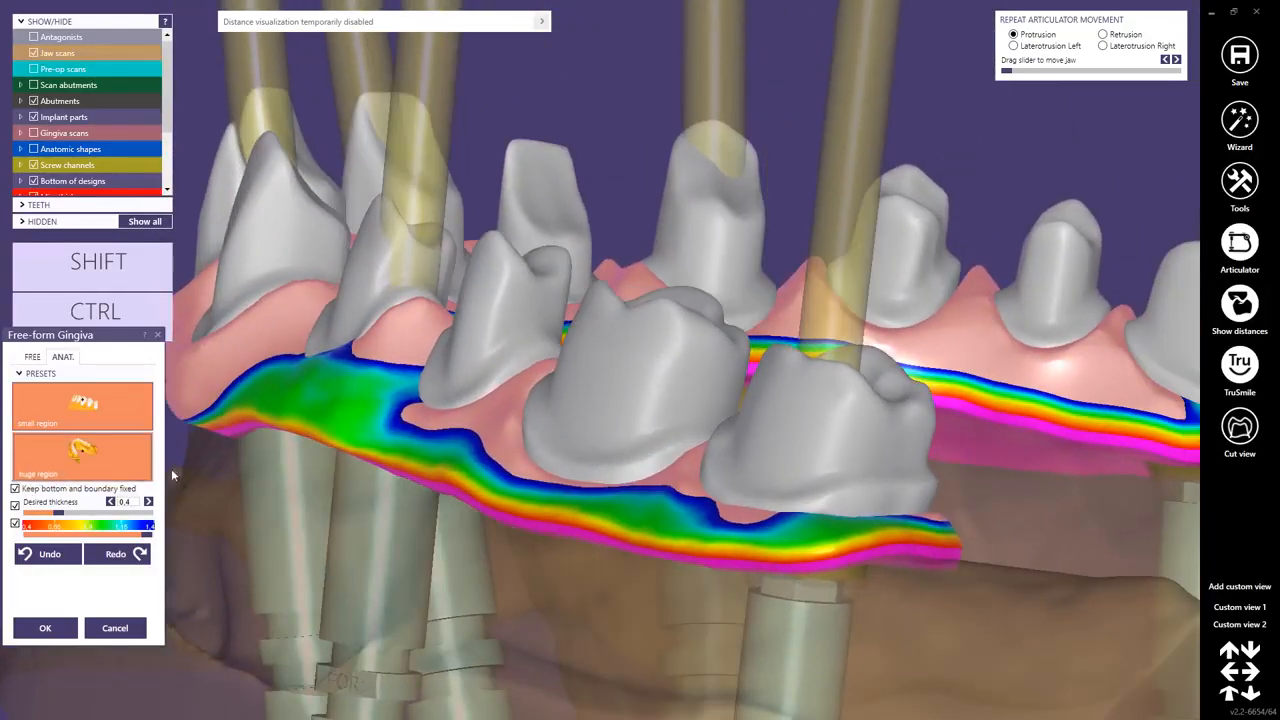
pyautogui.scroll(2, 700, 507)
pyautogui.moveTo(981, 524); pyautogui.dragTo(978, 498)
pyautogui.moveTo(1061, 508); pyautogui.dragTo(1052, 505, button='right')
# Step: Return to the small region preset and refine the gingiva along the last molar's palatal and buccal margins
pyautogui.click(83, 405)
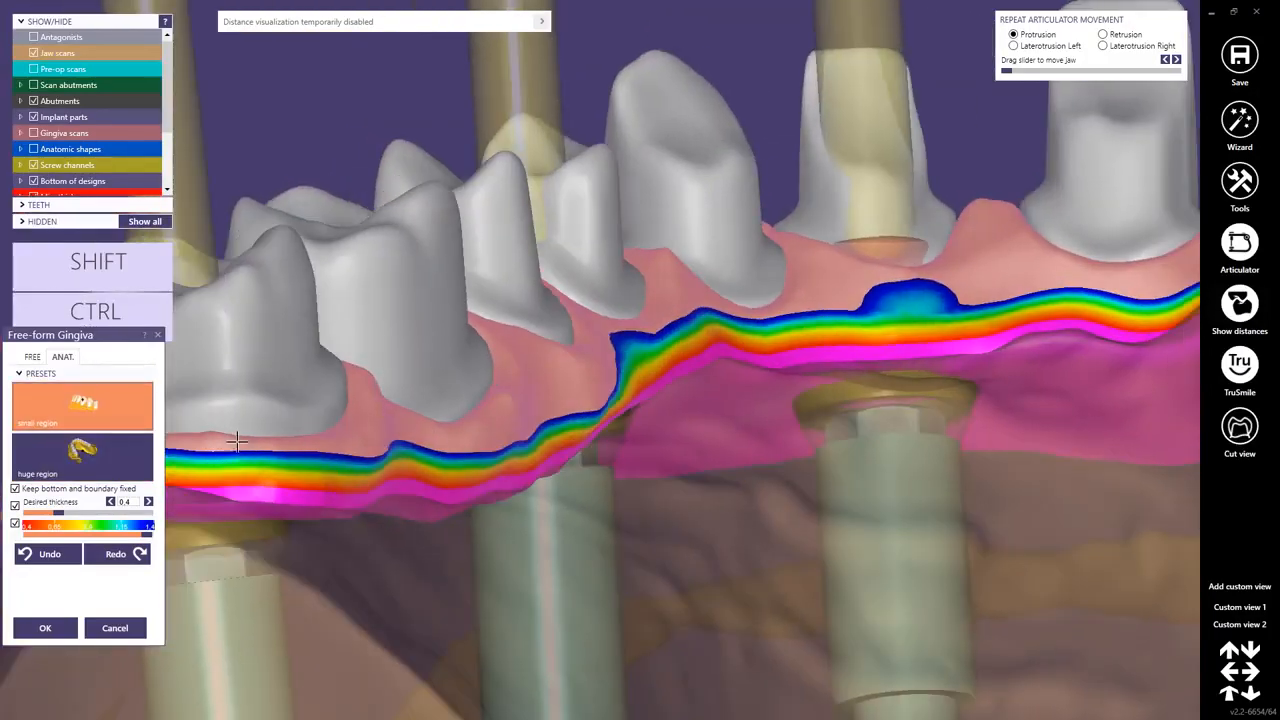
pyautogui.moveTo(287, 427); pyautogui.dragTo(274, 433)
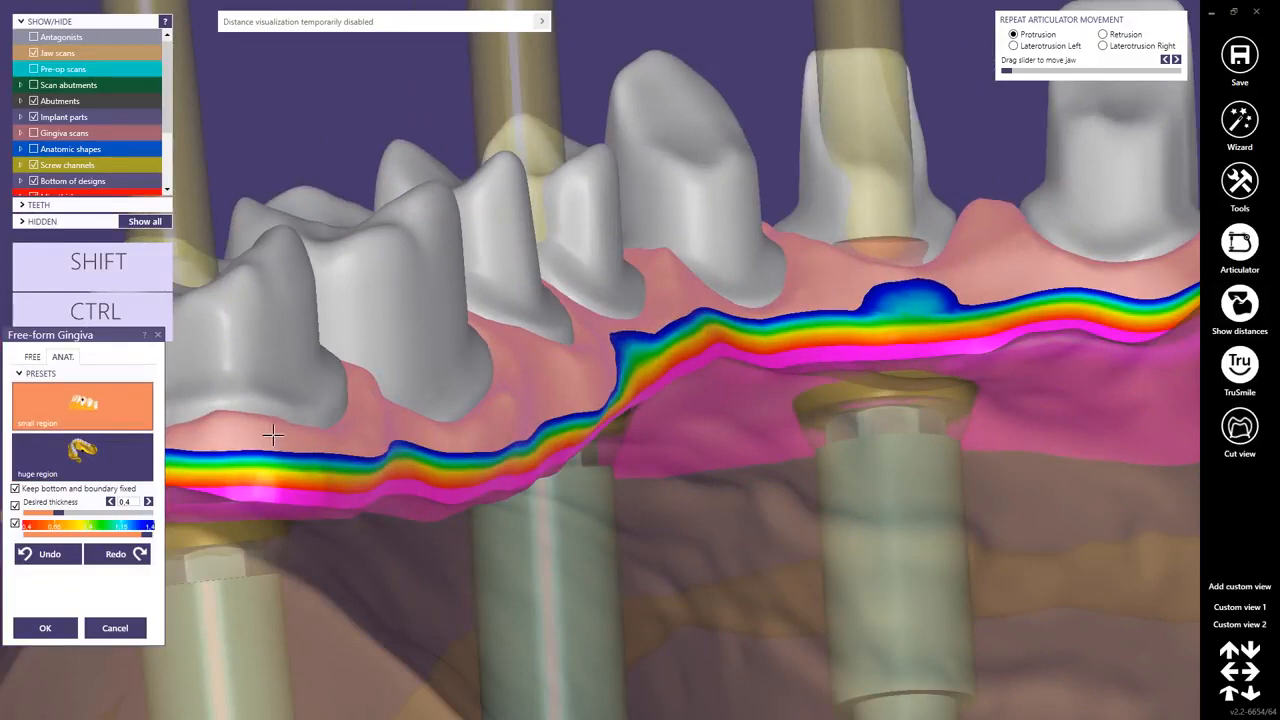
pyautogui.moveTo(272, 435); pyautogui.dragTo(463, 385, button='right')
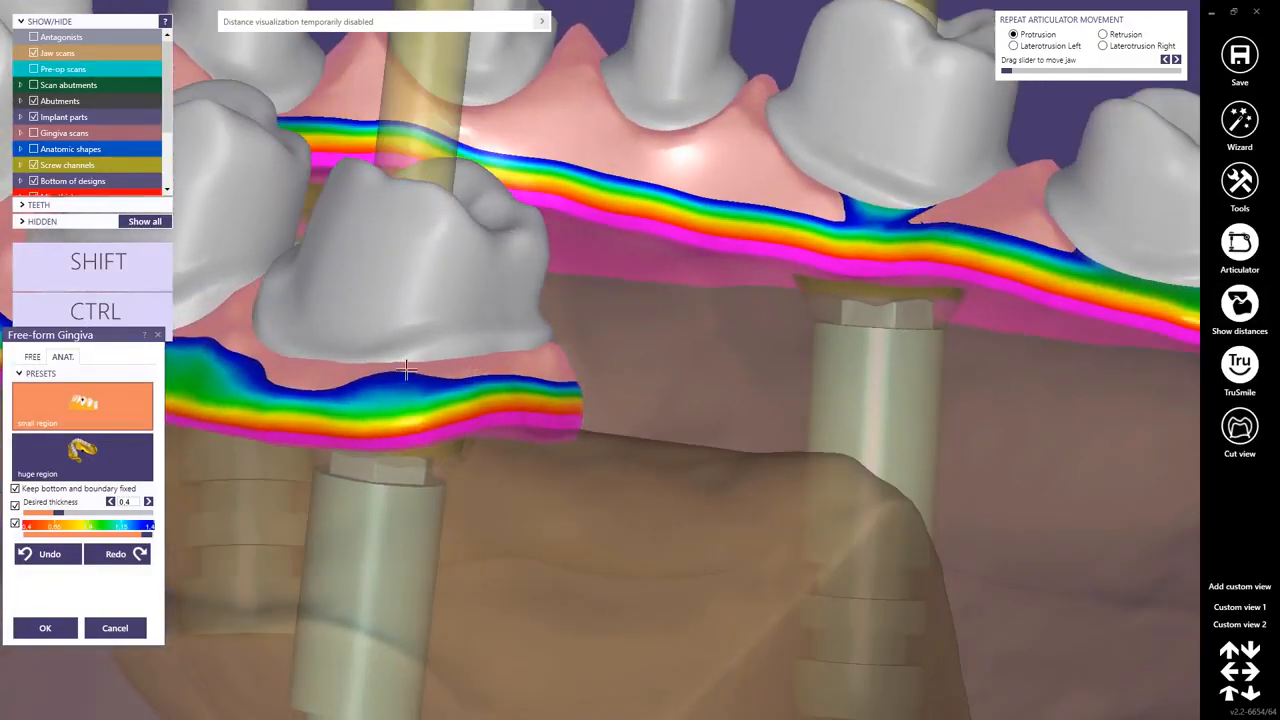
pyautogui.moveTo(316, 372); pyautogui.dragTo(317, 374)
# Step: Adapt the gingiva to the buccal margins of the first and second premolars on the same side
pyautogui.scroll(-3, 317, 372)
pyautogui.moveTo(317, 372); pyautogui.dragTo(440, 425, button='right')
pyautogui.scroll(-3, 248, 341)
pyautogui.scroll(6, 491, 281)
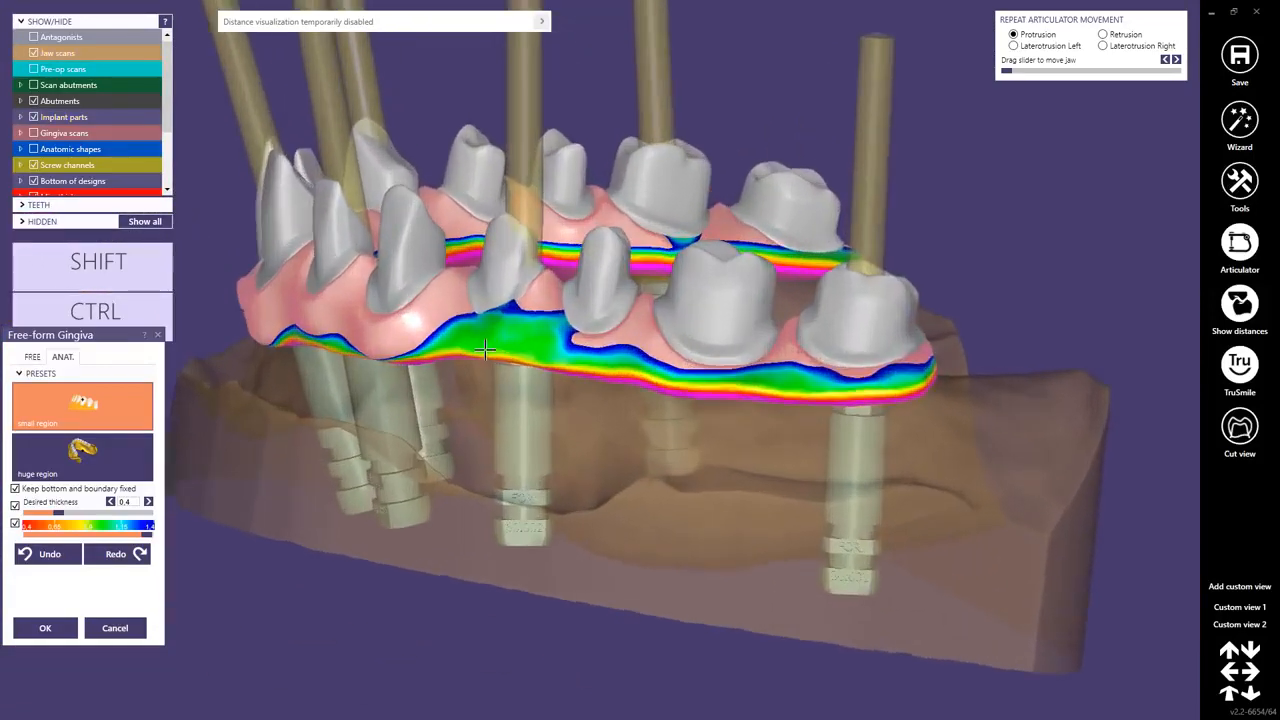
pyautogui.moveTo(493, 293); pyautogui.dragTo(494, 308)
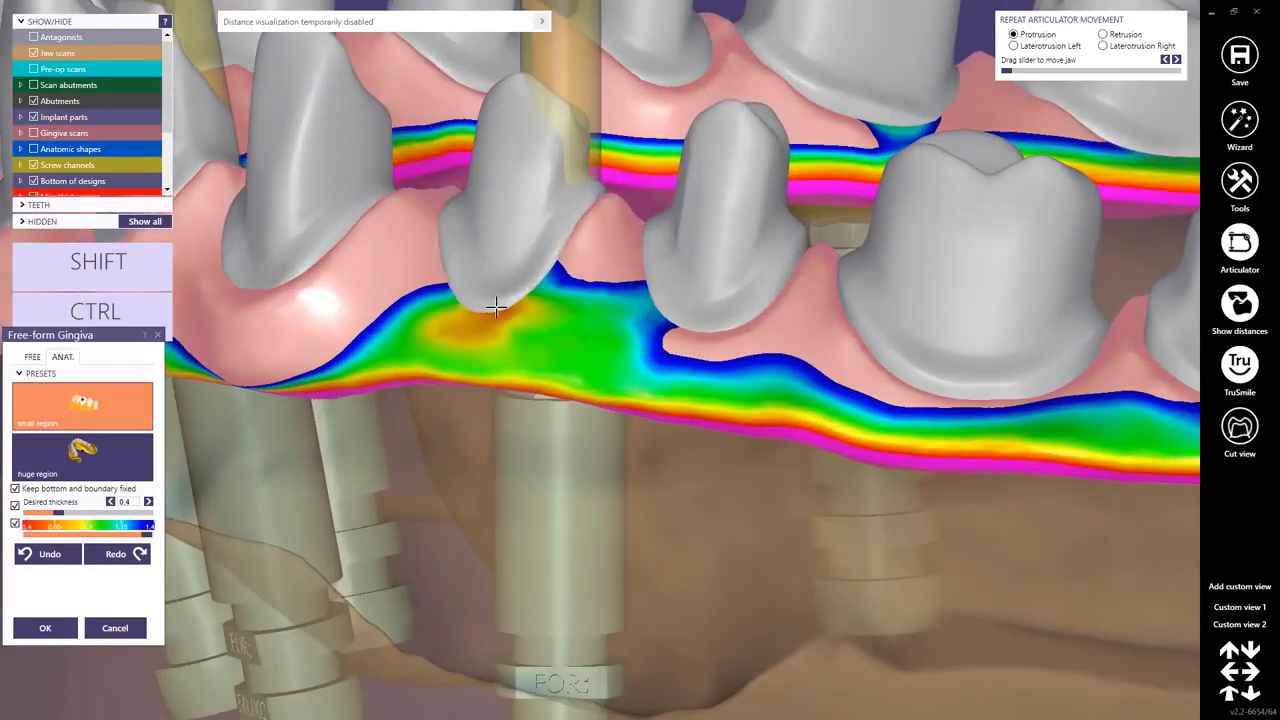
pyautogui.moveTo(700, 343); pyautogui.dragTo(690, 351)
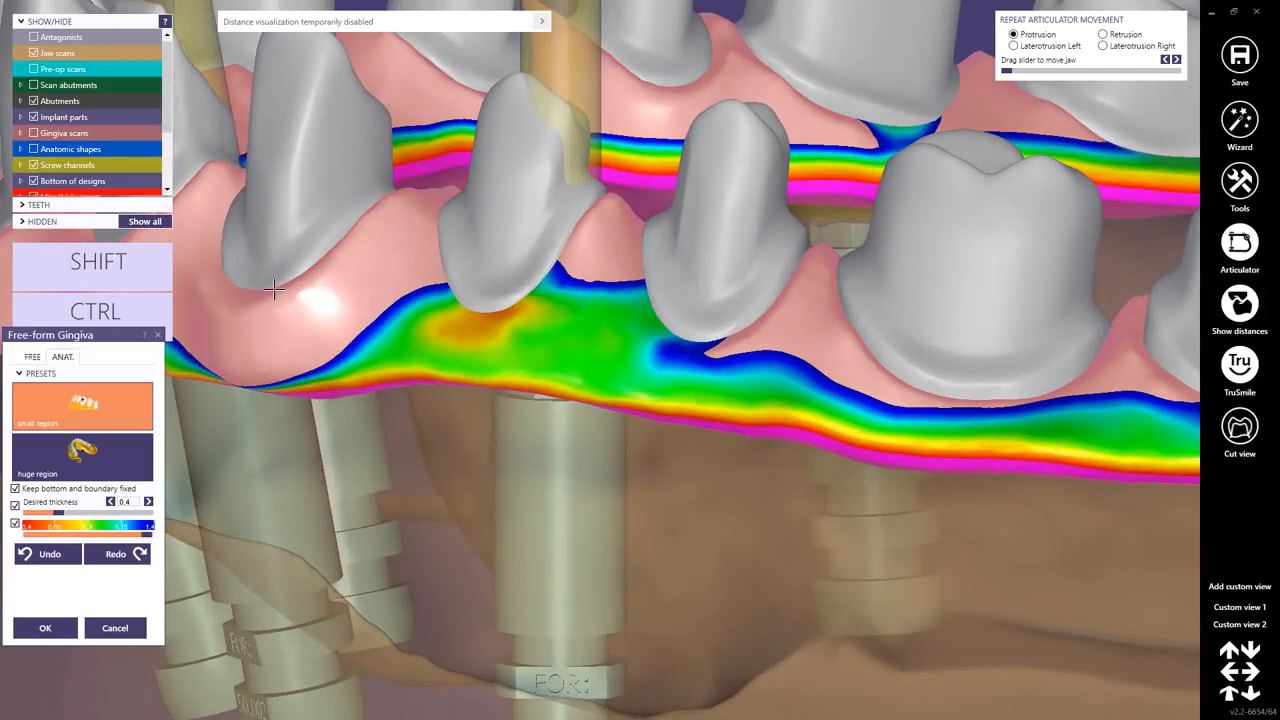
# Step: Finish adapting the gingiva at the canine and around the anterior teeth's margins, and accept the free-formed gingiva
pyautogui.moveTo(242, 309); pyautogui.dragTo(244, 315)
pyautogui.scroll(-5, 243, 298)
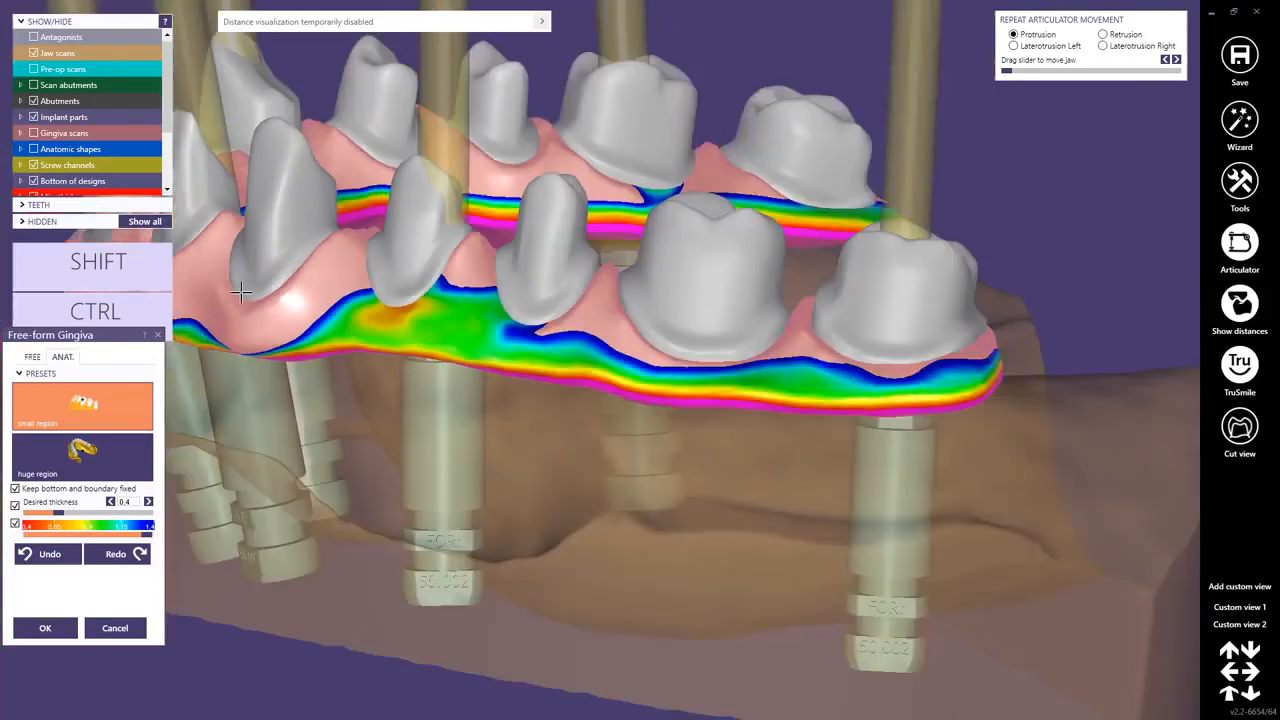
pyautogui.moveTo(234, 272); pyautogui.dragTo(612, 308, button='right')
pyautogui.scroll(-5, 520, 339)
pyautogui.scroll(4, 612, 308)
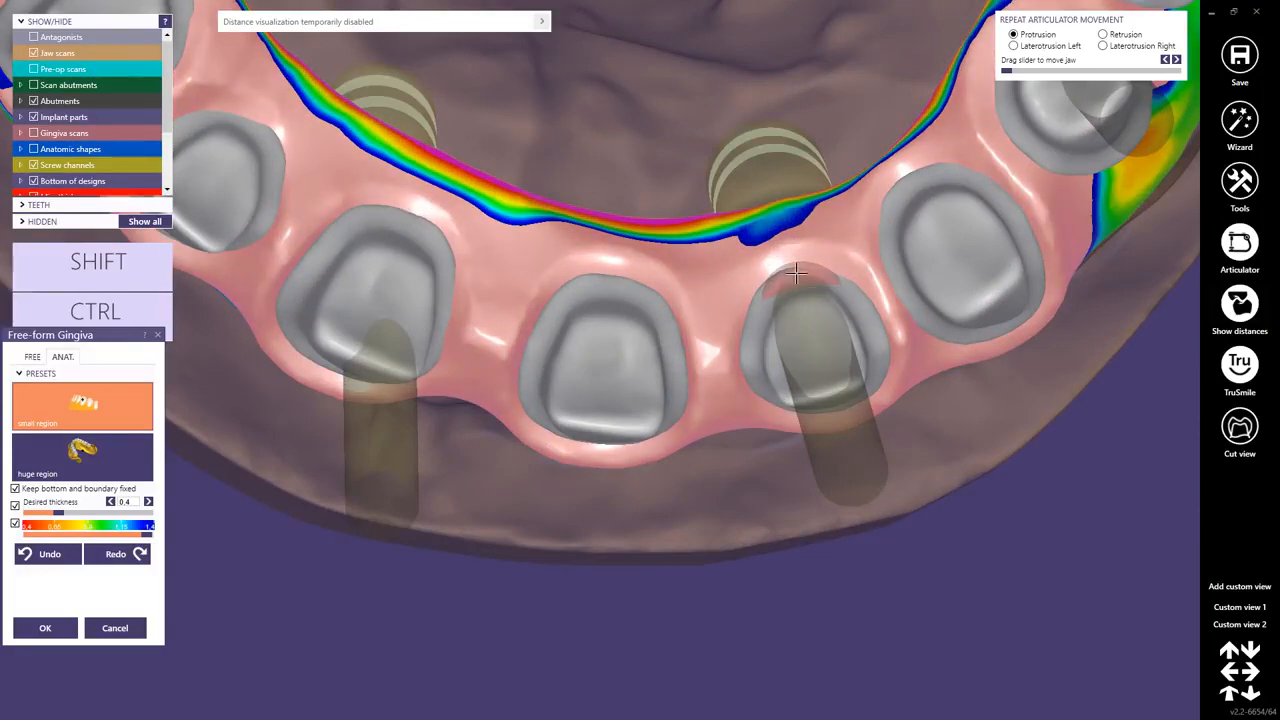
pyautogui.moveTo(813, 262); pyautogui.dragTo(799, 310, button='right')
pyautogui.click(45, 627)
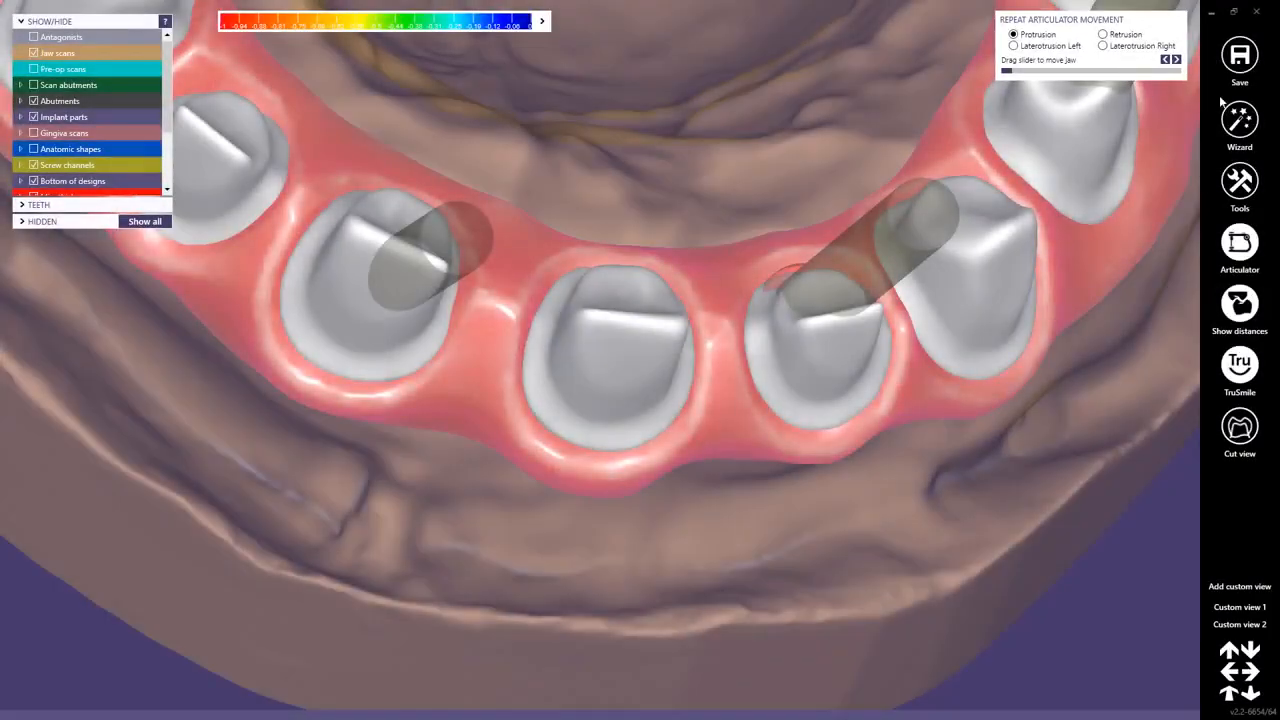
# Step: Return to the wizard's tooth free-forming and extend the palatal margin of the lateral incisor with the screw channel, using the Tooth Parts preset
pyautogui.click(1239, 120)
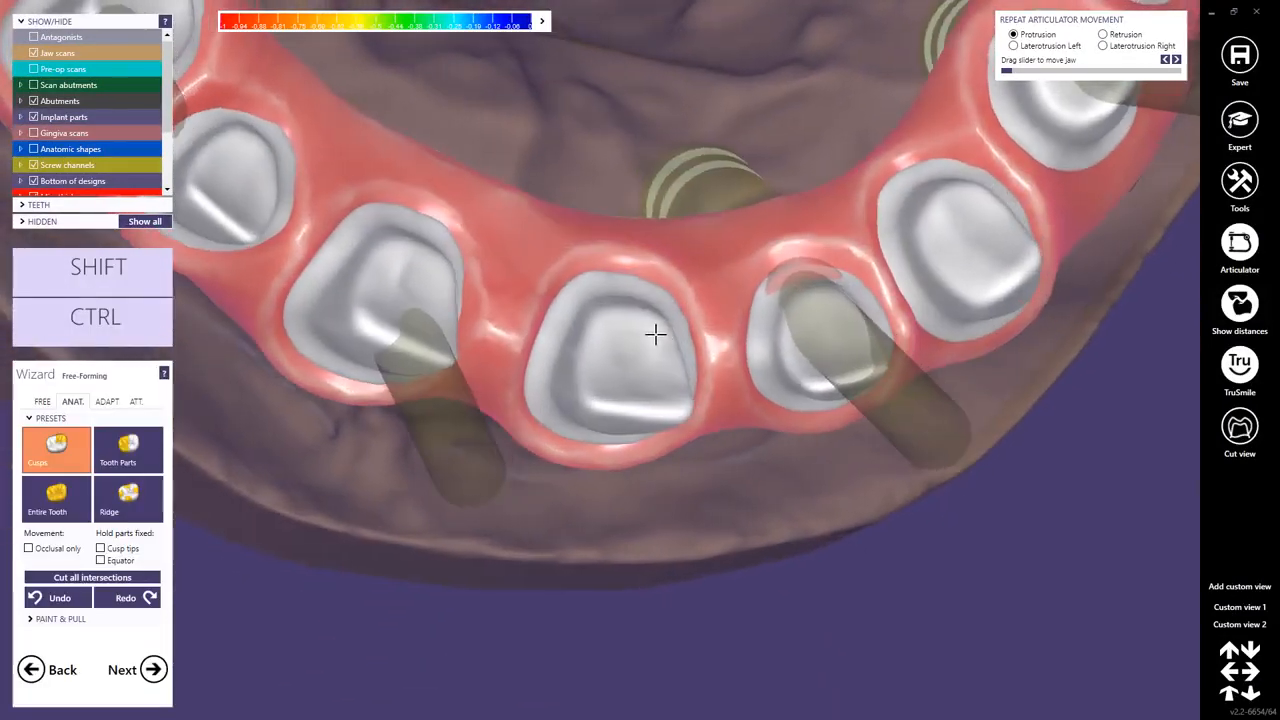
pyautogui.click(127, 447)
pyautogui.scroll(5, 776, 325)
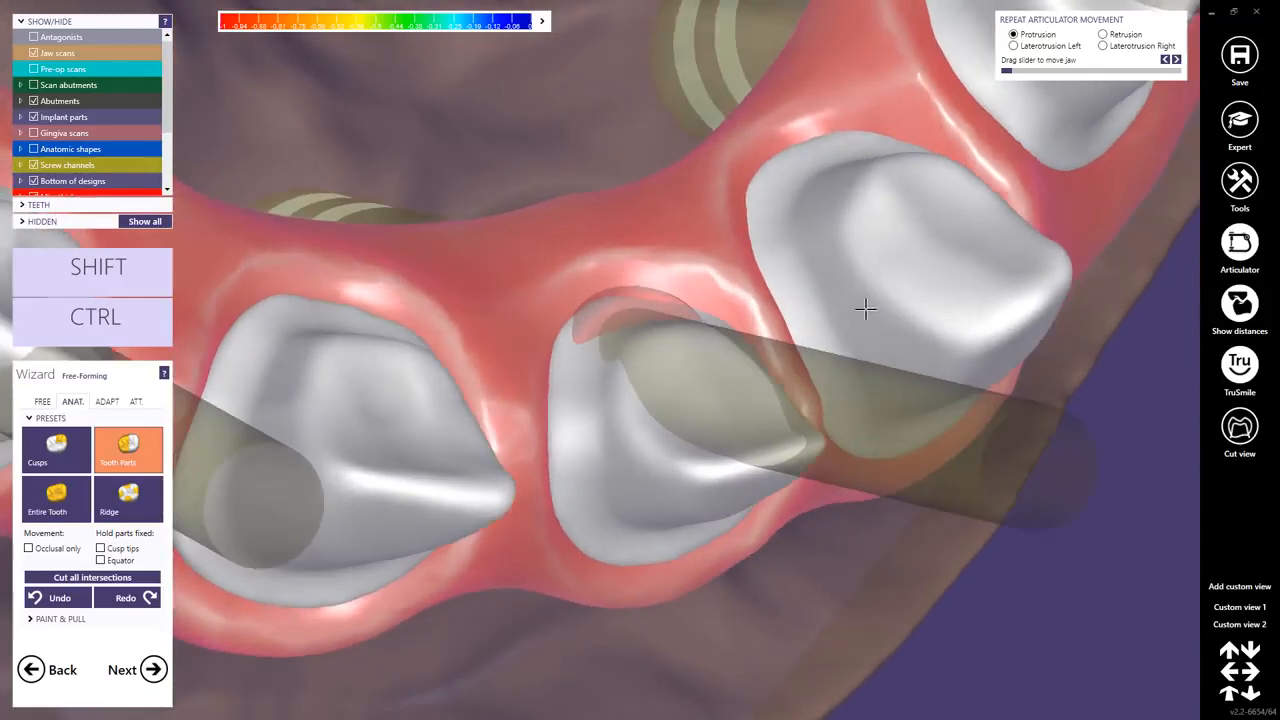
pyautogui.moveTo(865, 309); pyautogui.dragTo(898, 328, button='right')
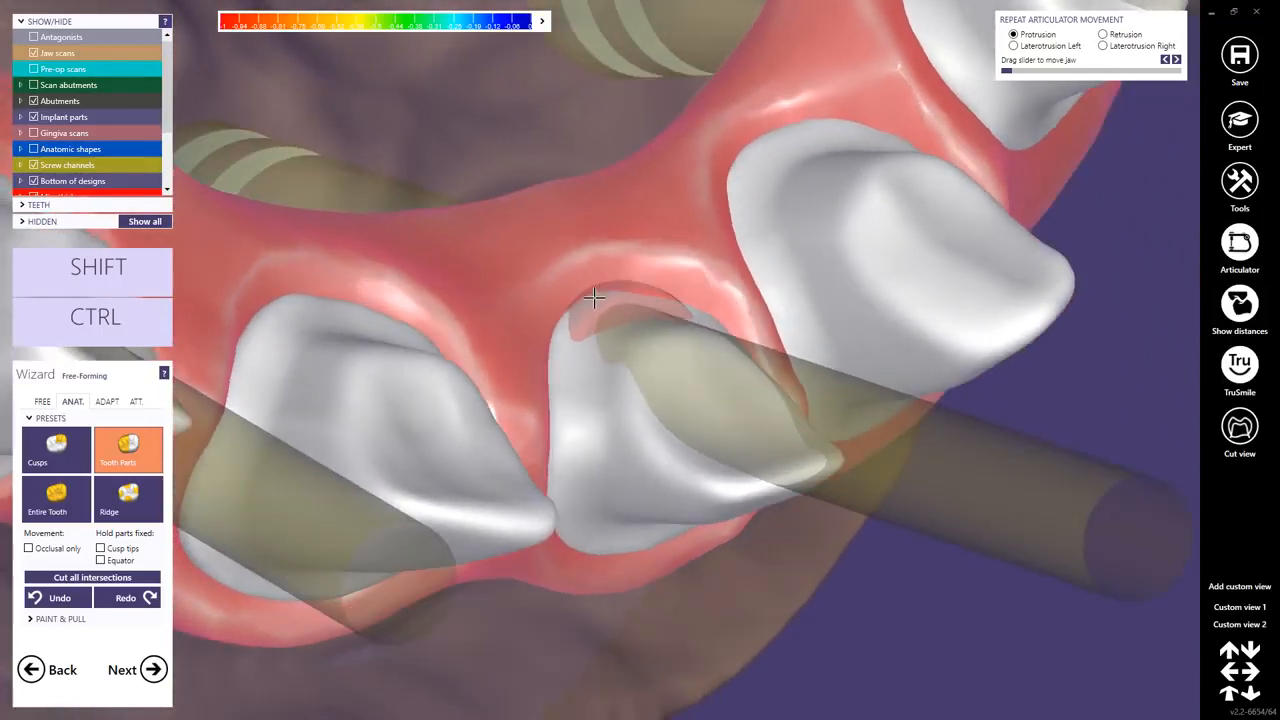
pyautogui.moveTo(594, 298); pyautogui.dragTo(601, 273)
pyautogui.moveTo(631, 313); pyautogui.dragTo(652, 354, button='right')
pyautogui.scroll(-10, 658, 362)
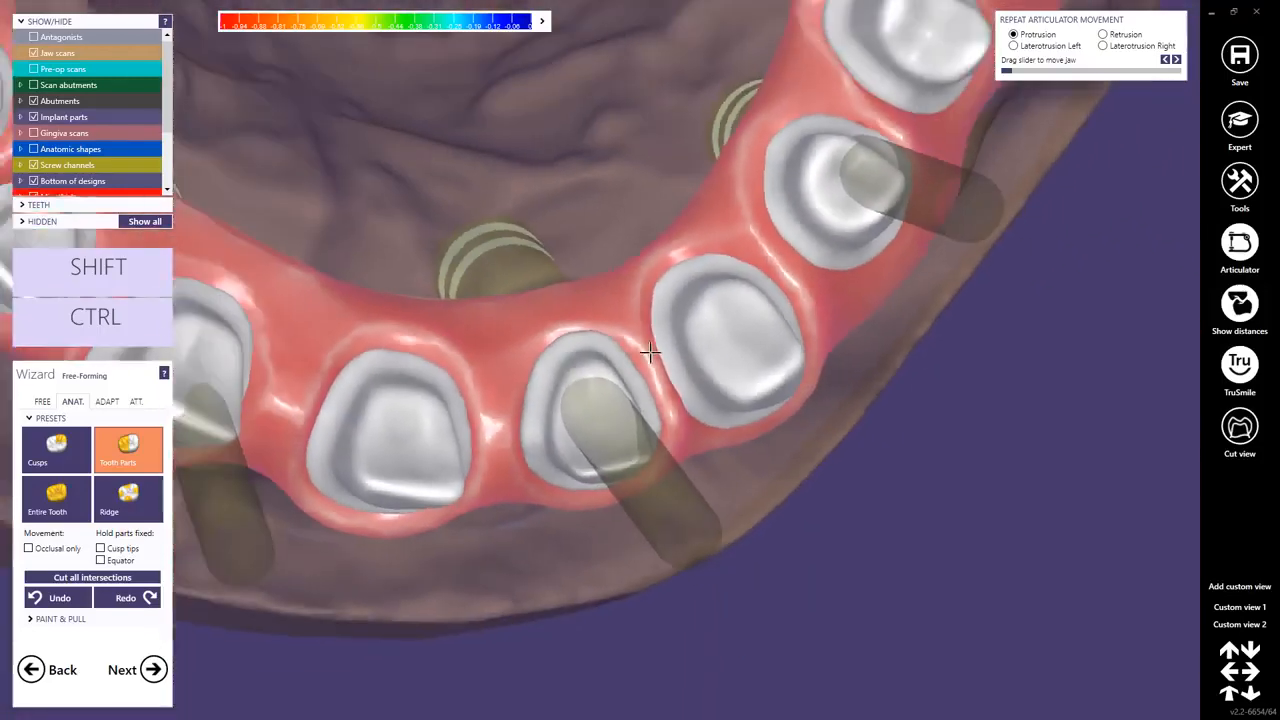
# Step: Adjust the labial margin of the opposite lateral incisor, the one without a screw channel, to follow the gingiva
pyautogui.moveTo(690, 309); pyautogui.dragTo(689, 297, button='right')
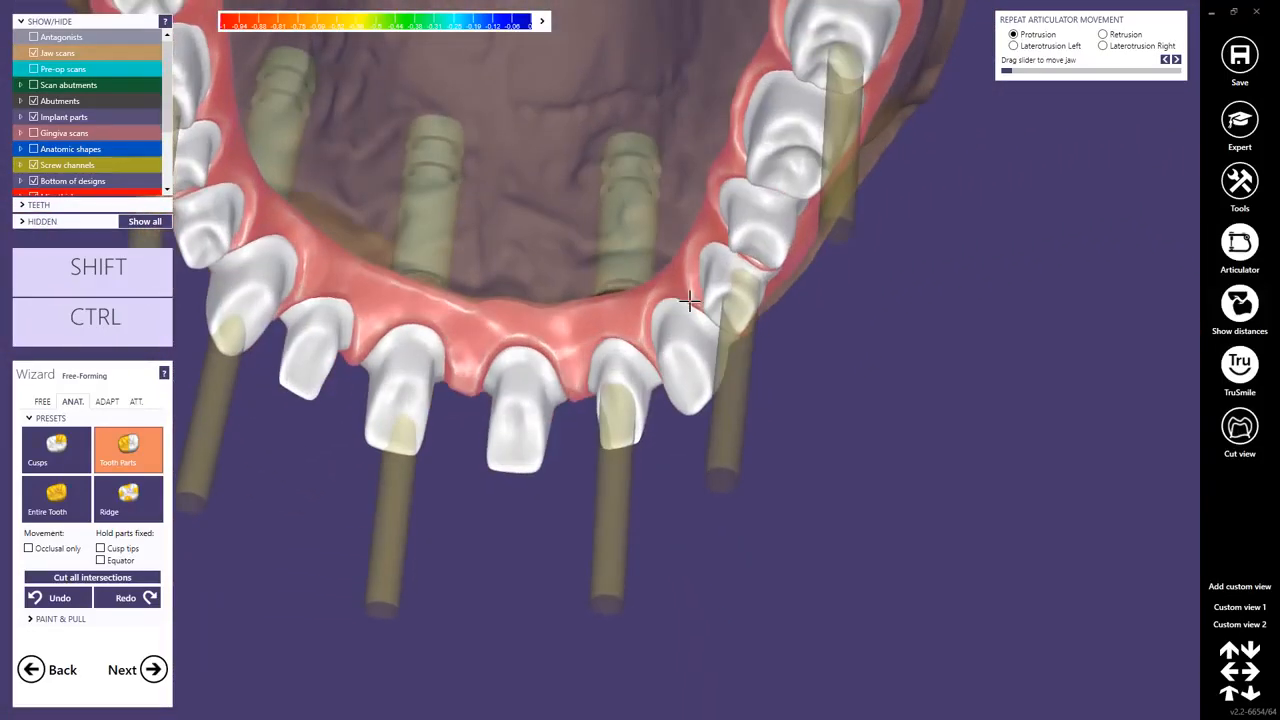
pyautogui.scroll(5, 453, 290)
pyautogui.moveTo(453, 290); pyautogui.dragTo(430, 262, button='right')
pyautogui.scroll(5, 473, 355)
pyautogui.moveTo(473, 355); pyautogui.dragTo(559, 413, button='right')
pyautogui.scroll(2, 559, 413)
pyautogui.moveTo(556, 442); pyautogui.dragTo(573, 452)
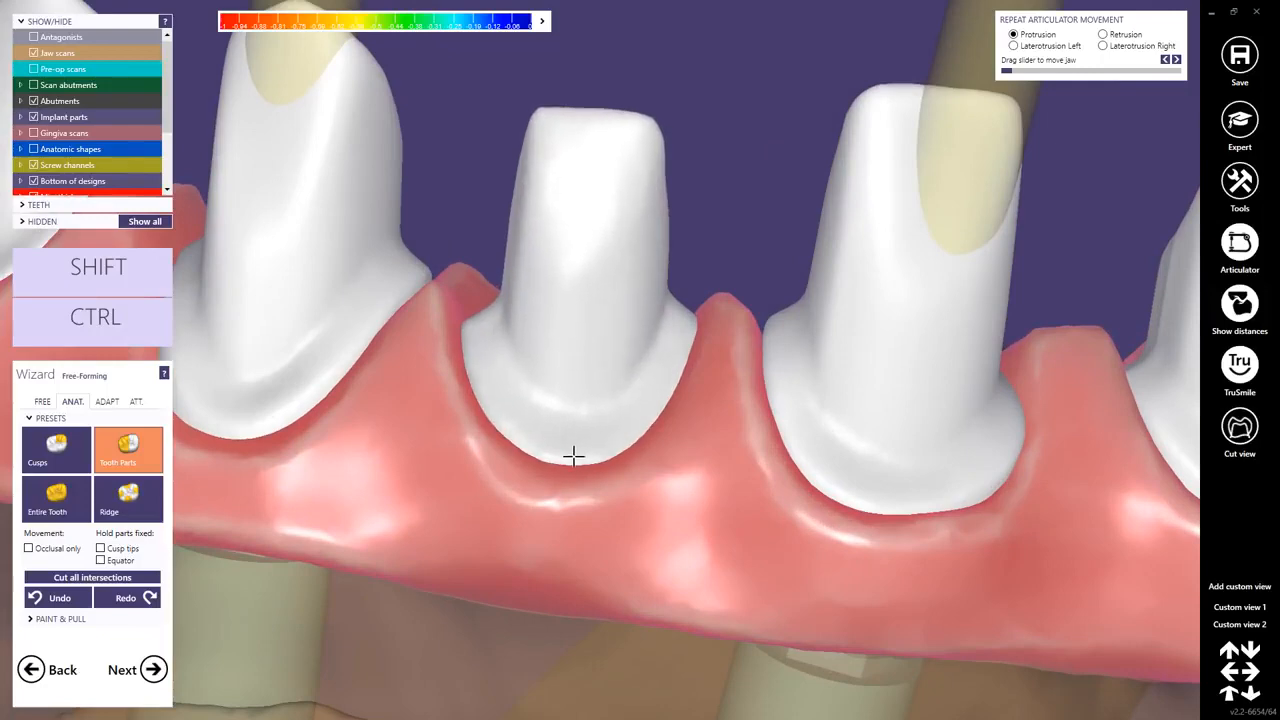
pyautogui.scroll(-5, 589, 425)
pyautogui.moveTo(603, 423); pyautogui.dragTo(677, 366, button='right')
pyautogui.scroll(5, 555, 379)
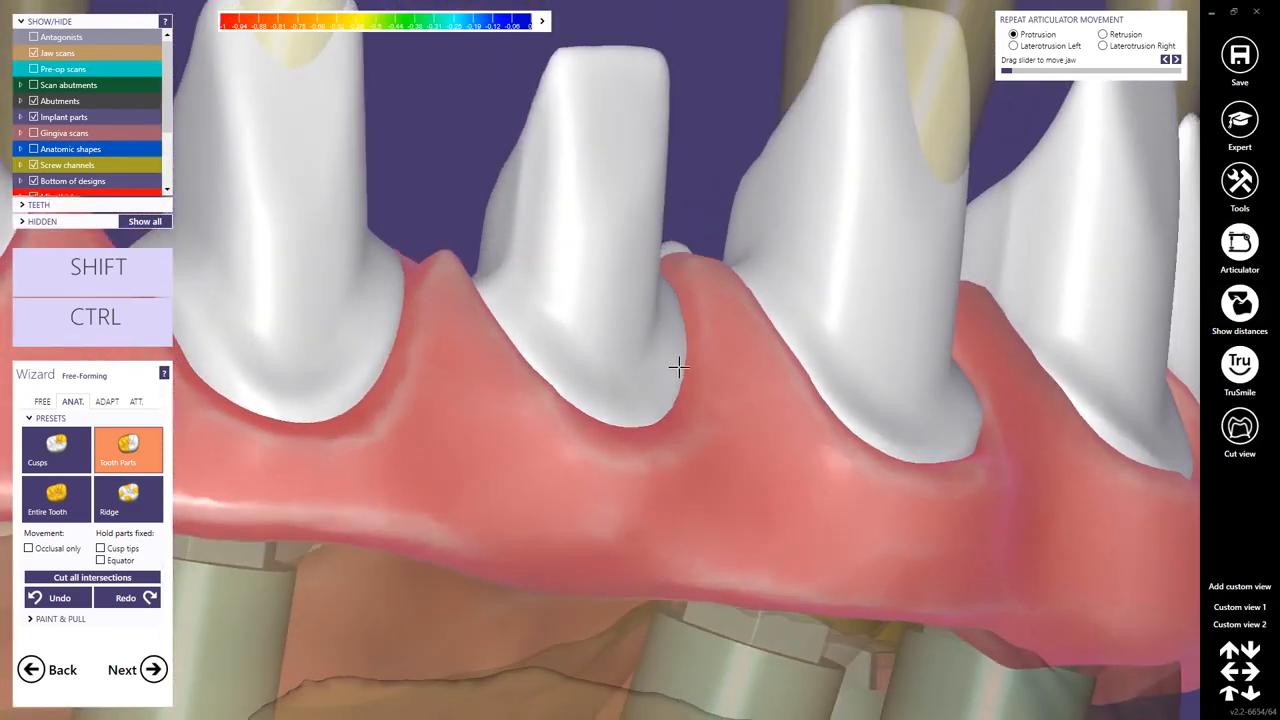
pyautogui.scroll(-5, 677, 362)
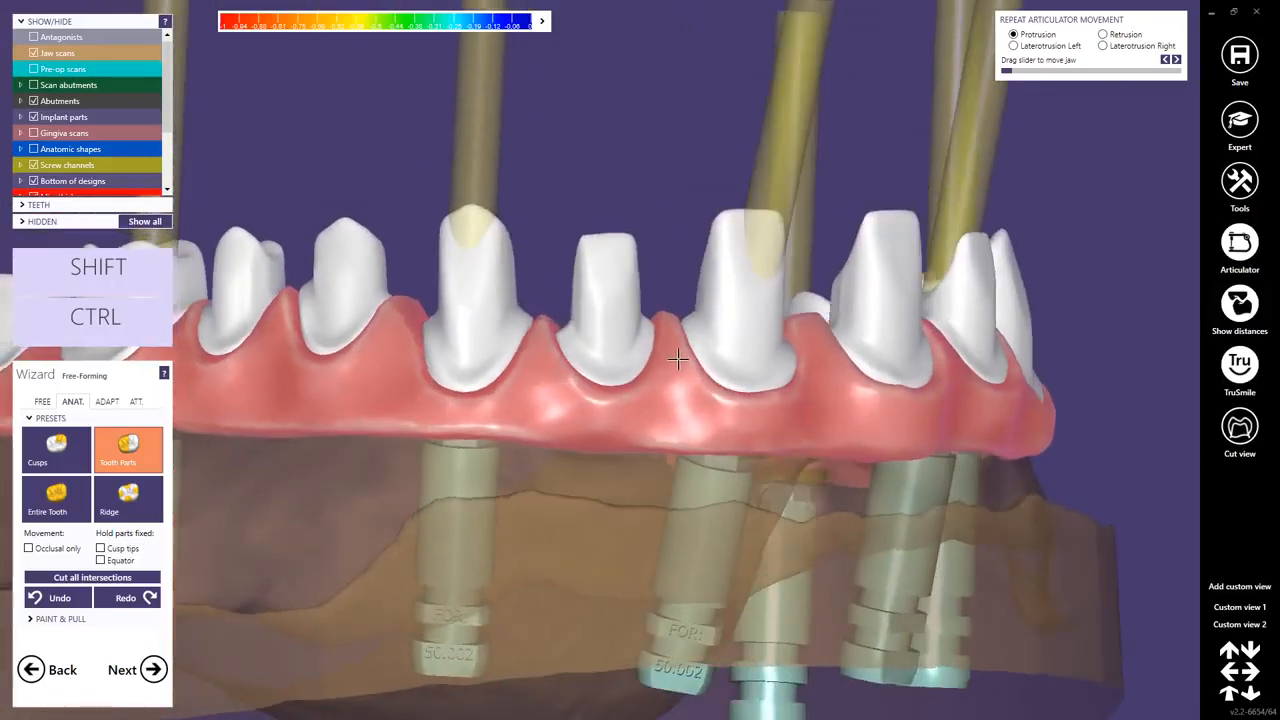
pyautogui.moveTo(678, 359); pyautogui.dragTo(676, 357, button='right')
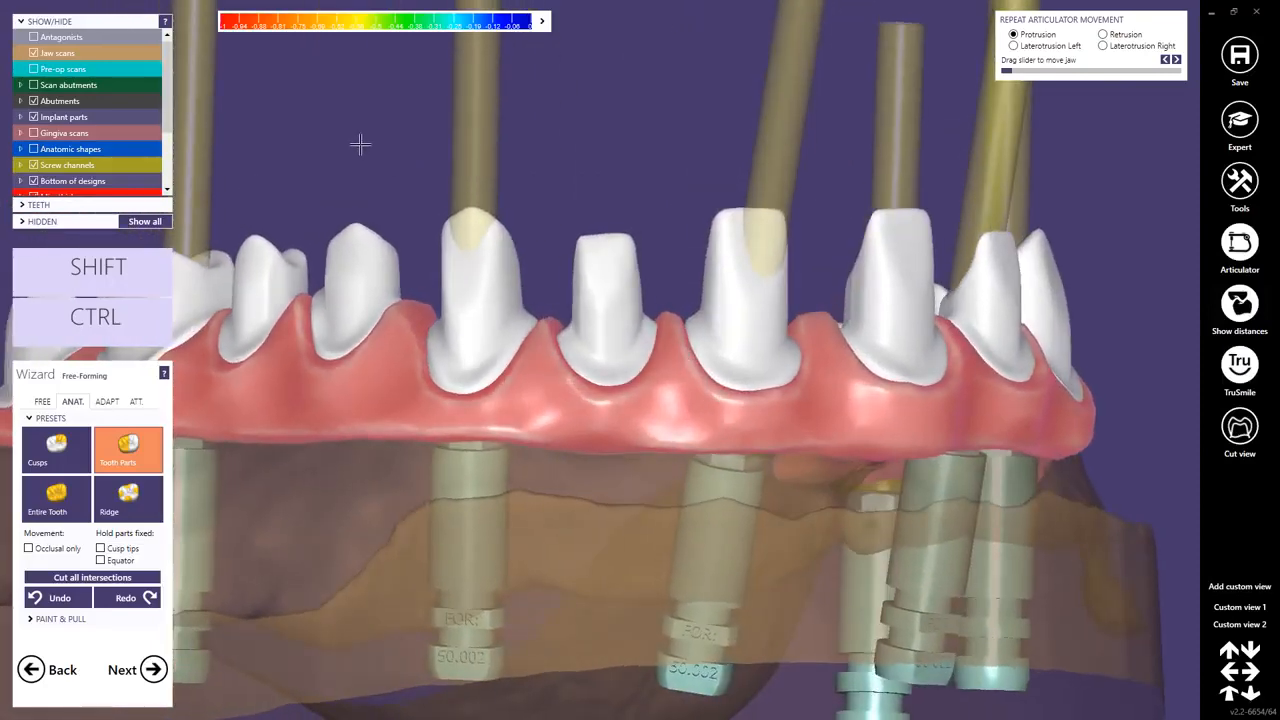
# Step: Show the anatomic shapes and, with the equator held fixed, reshape the canine's tip inside its anatomic shape
pyautogui.click(34, 148)
pyautogui.moveTo(534, 262); pyautogui.dragTo(517, 263, button='right')
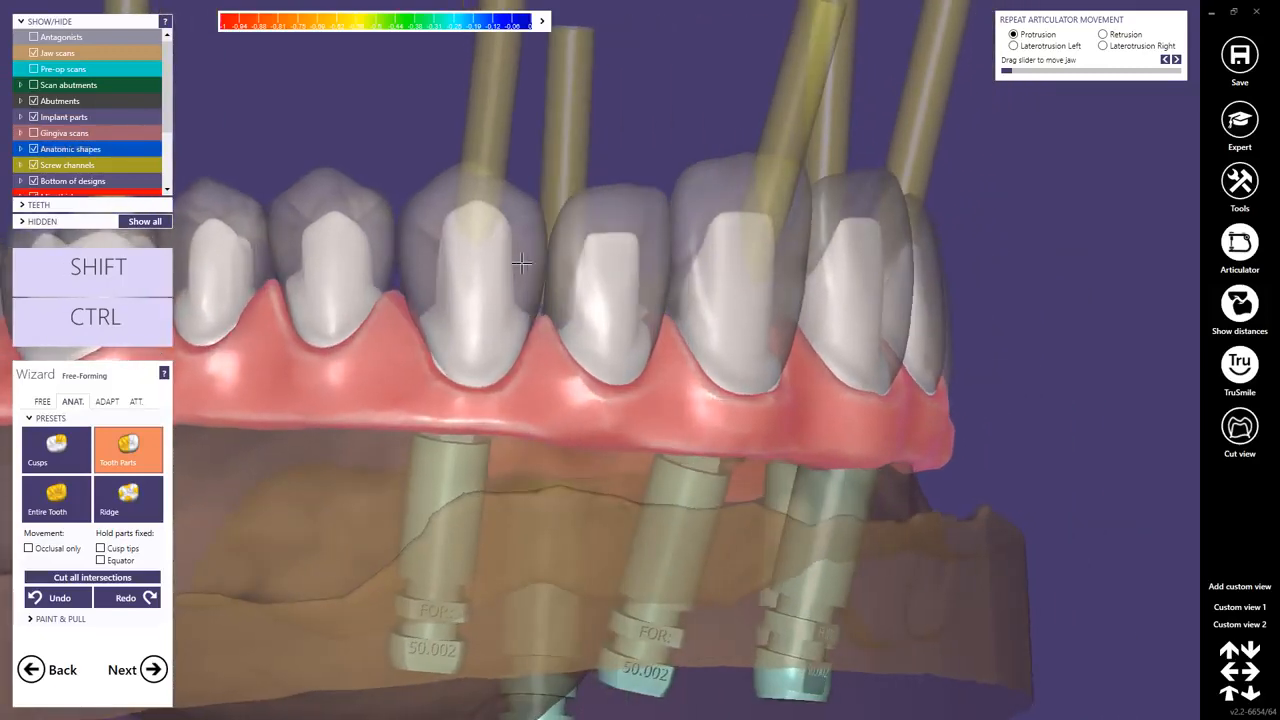
pyautogui.scroll(2, 502, 196)
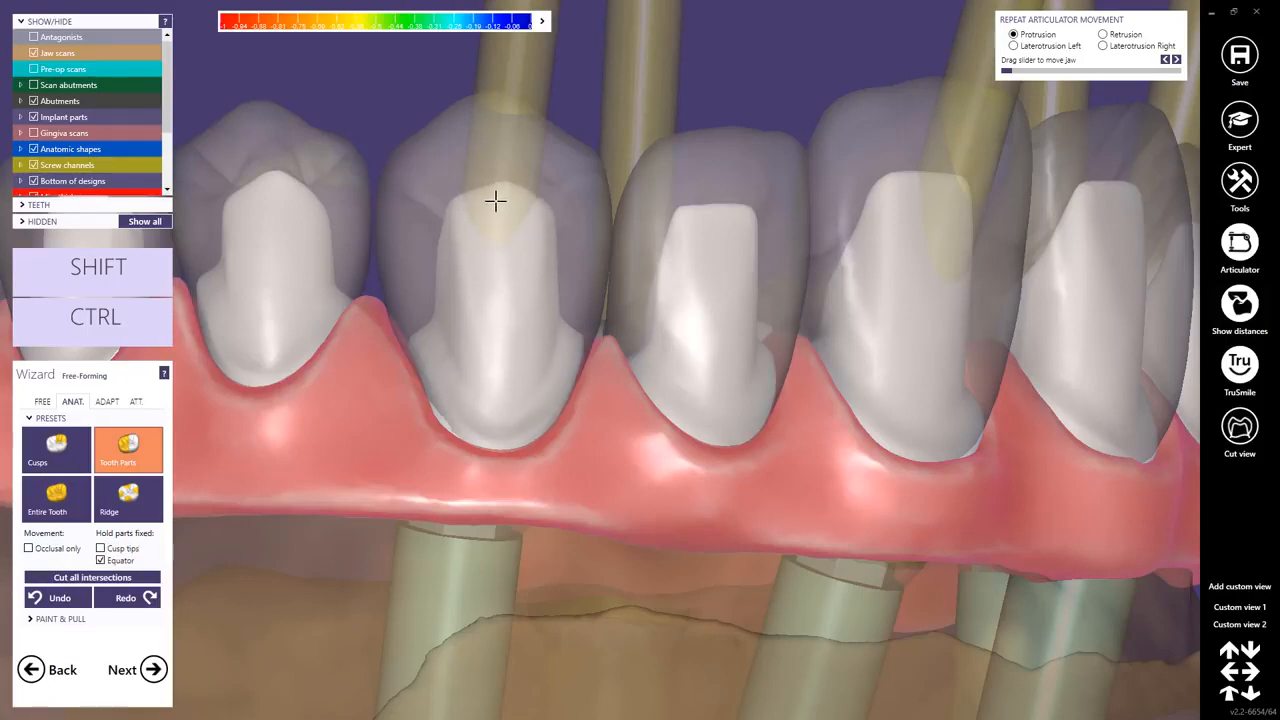
pyautogui.middleClick(282, 200)
pyautogui.moveTo(600, 358)
pyautogui.mouseDown(button='right')
pyautogui.moveTo(510, 336)
pyautogui.moveTo(593, 334)
pyautogui.mouseUp(button='right')
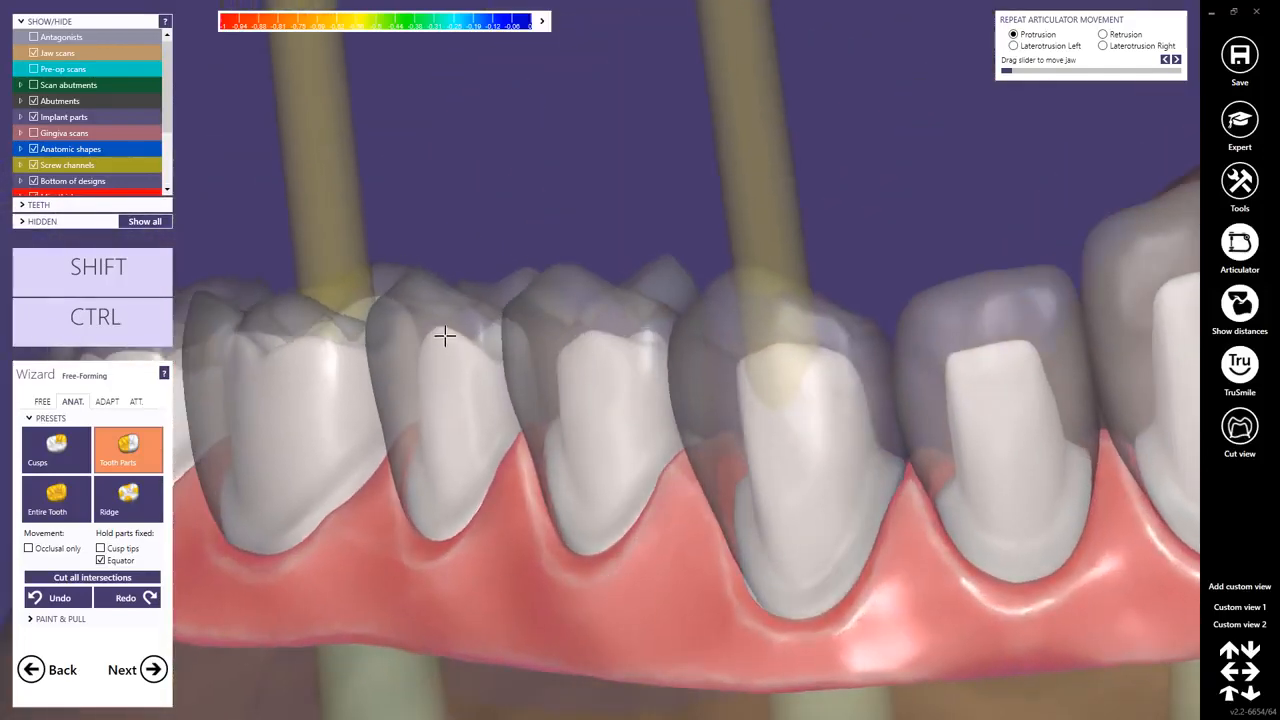
# Step: Reshape the premolar and molar cusps on the same side so they sit evenly inside the anatomic shapes
pyautogui.moveTo(325, 368); pyautogui.dragTo(432, 336, button='right')
pyautogui.scroll(2, 446, 364)
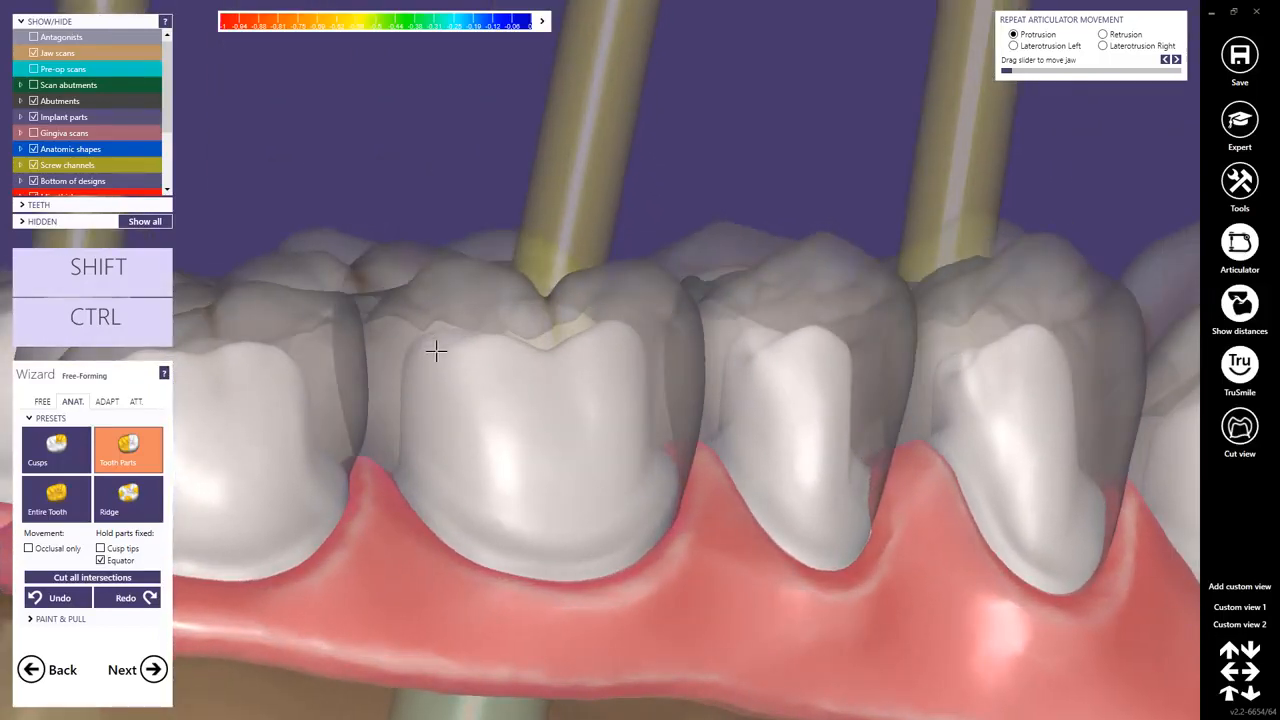
pyautogui.moveTo(434, 365); pyautogui.dragTo(691, 417, button='right')
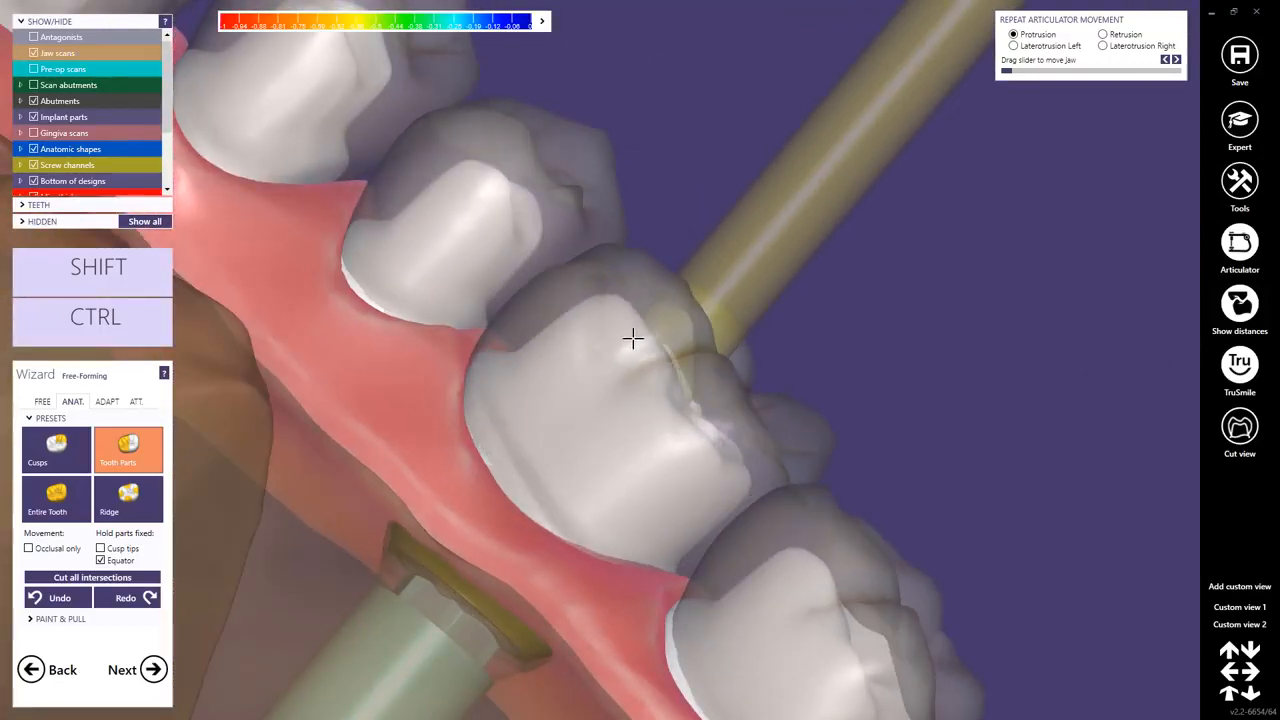
pyautogui.middleClick(811, 613)
pyautogui.moveTo(811, 613); pyautogui.dragTo(741, 555, button='right')
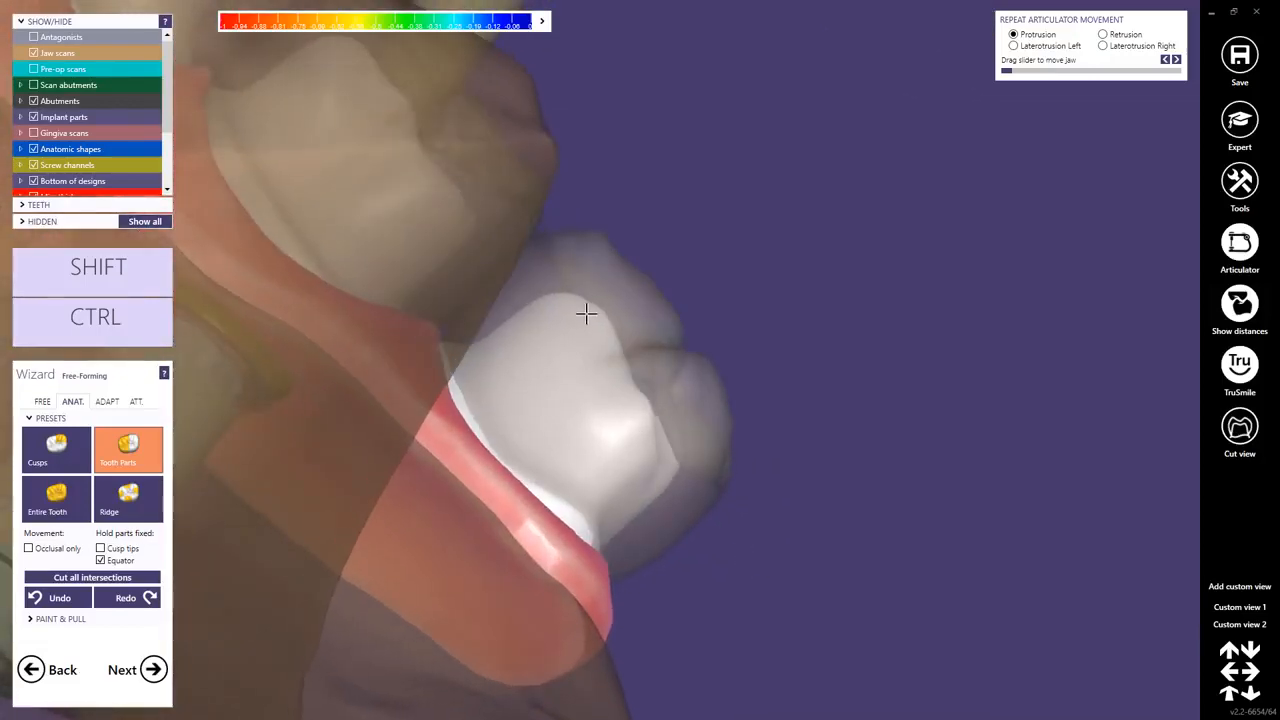
pyautogui.scroll(-2, 611, 354)
pyautogui.moveTo(611, 354); pyautogui.dragTo(602, 375, button='right')
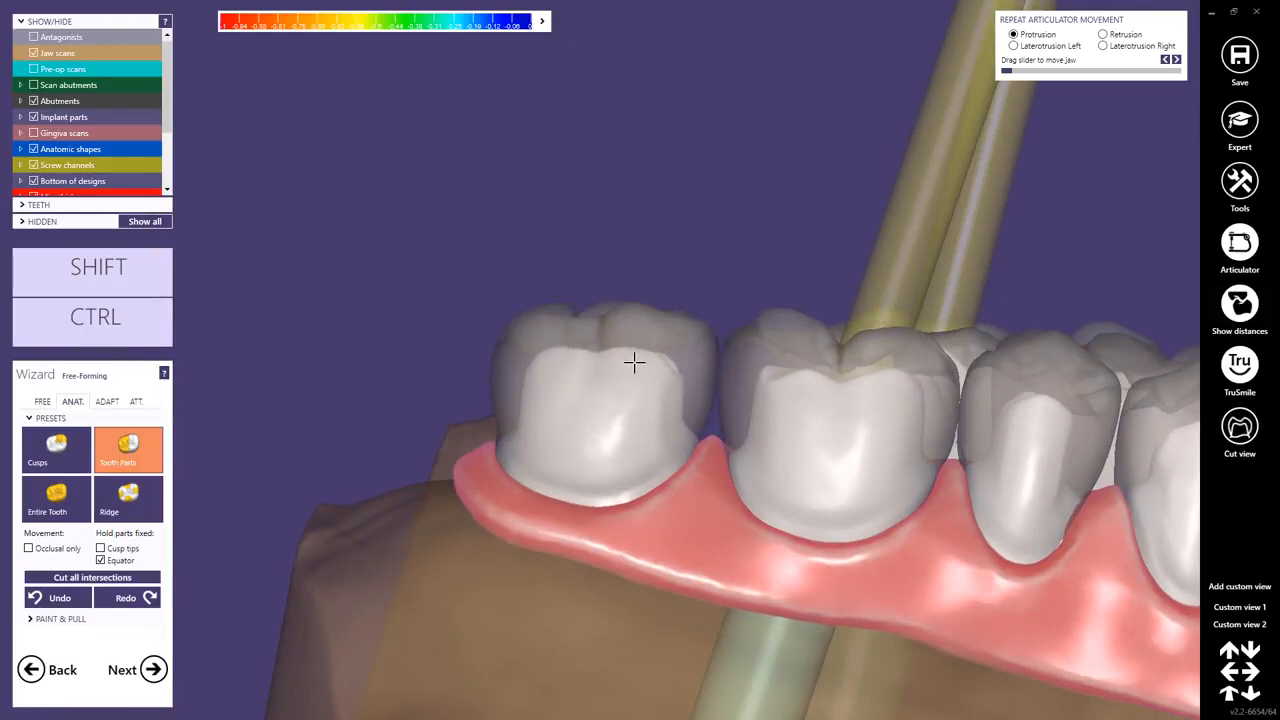
# Step: Fit the incisal edges, canine tip and premolar cusps on the opposite side inside their anatomic shapes
pyautogui.scroll(-3, 932, 493)
pyautogui.moveTo(1046, 517); pyautogui.dragTo(975, 410, button='right')
pyautogui.scroll(2, 829, 196)
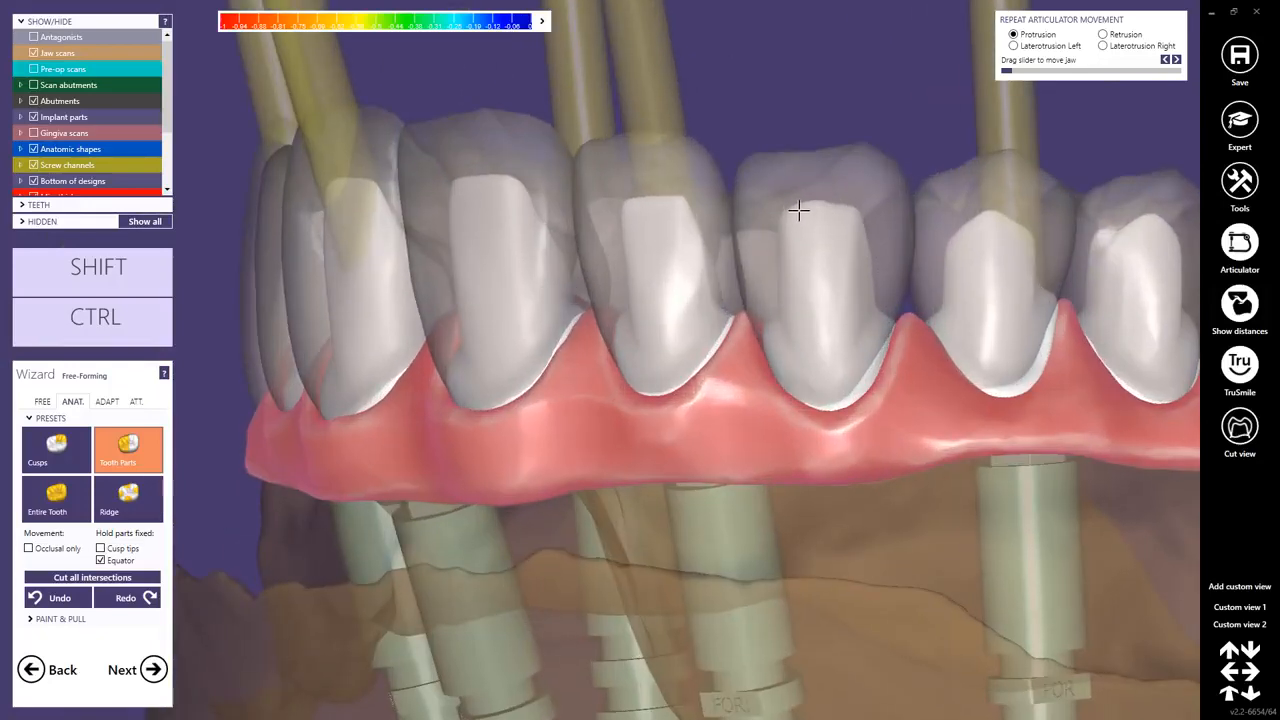
pyautogui.scroll(-3, 1101, 268)
pyautogui.moveTo(1098, 272); pyautogui.dragTo(1003, 329, button='right')
pyautogui.scroll(3, 880, 306)
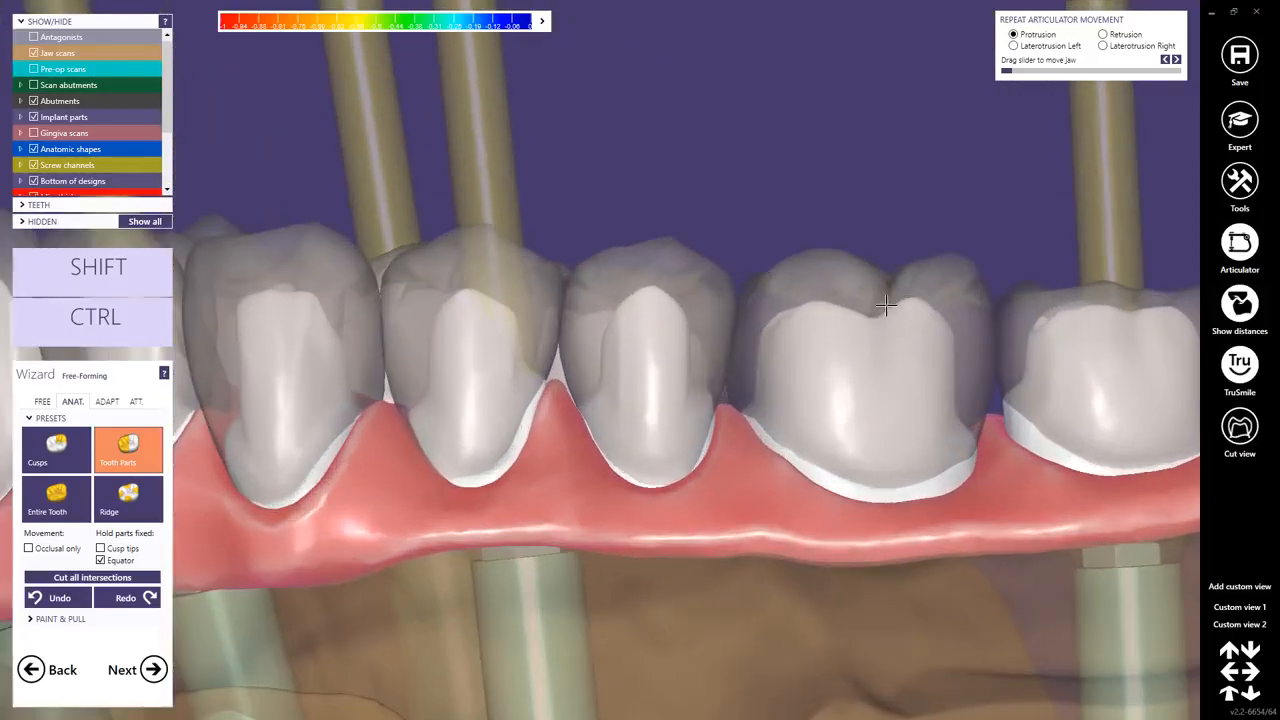
# Step: Lower the two molars on that side with the Entire Tooth preset, and reduce the last molar's occlusal surface with the Tooth Parts preset
pyautogui.click(56, 497)
pyautogui.moveTo(891, 328); pyautogui.dragTo(889, 340)
pyautogui.middleClick(1112, 340)
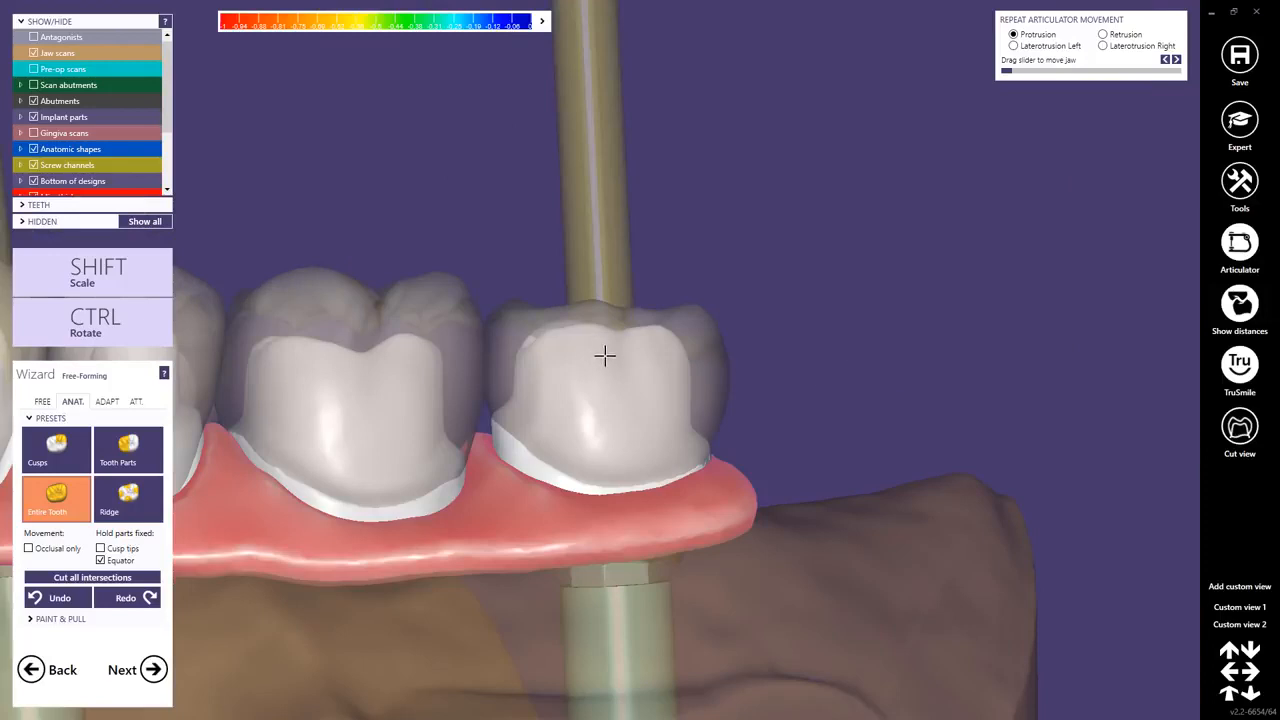
pyautogui.moveTo(591, 374); pyautogui.dragTo(613, 320, button='right')
pyautogui.moveTo(620, 295); pyautogui.dragTo(617, 293)
pyautogui.click(112, 452)
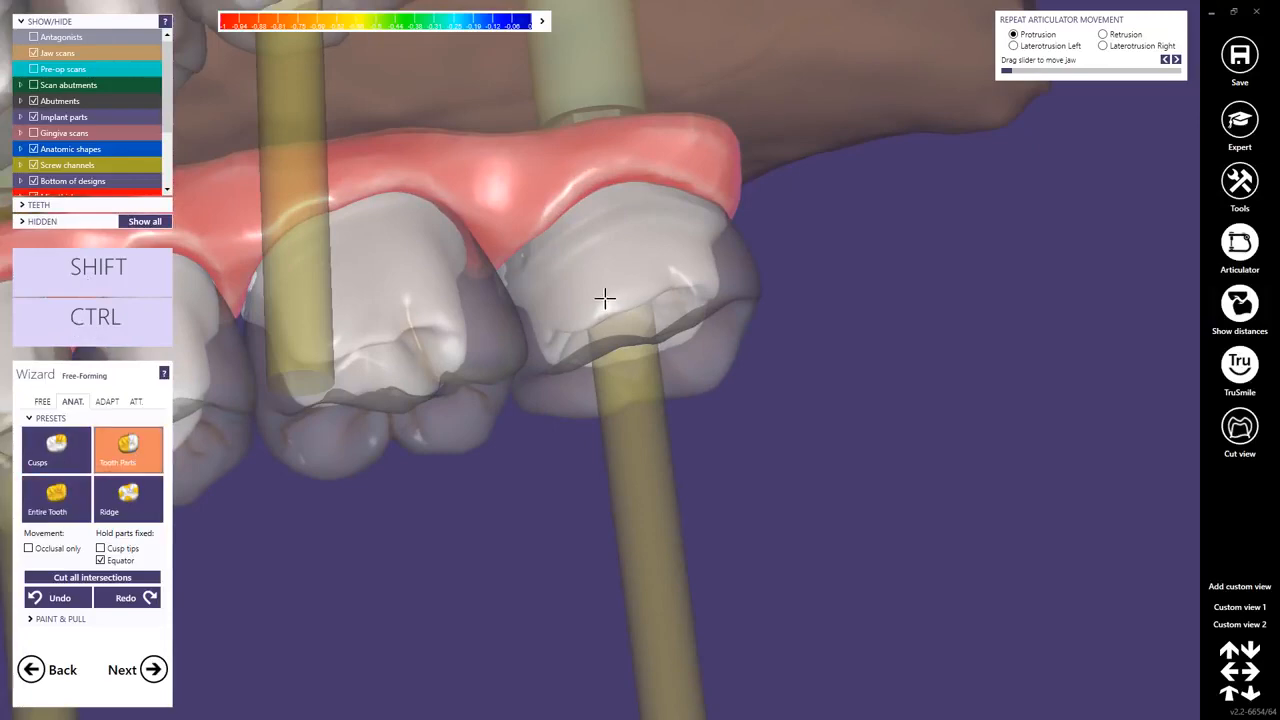
pyautogui.moveTo(597, 271); pyautogui.dragTo(597, 304, button='right')
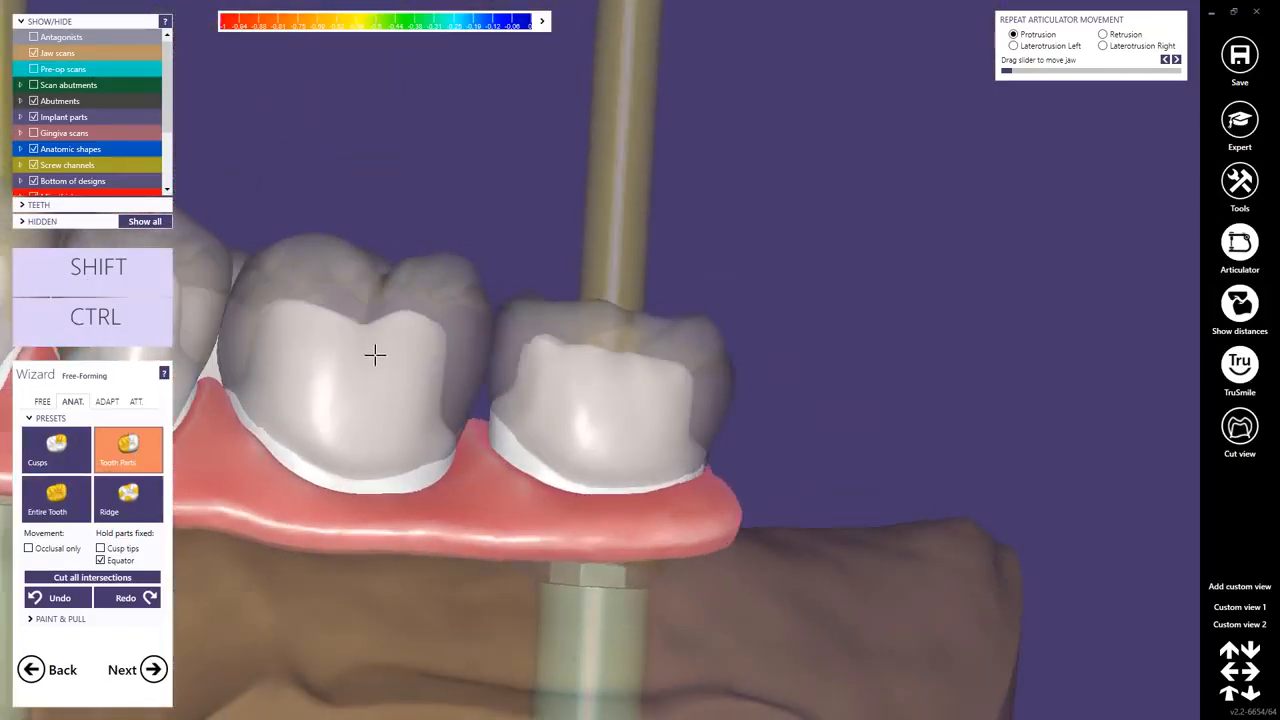
# Step: Inspect the space between the reduced teeth and their anatomic shapes around the whole arch
pyautogui.scroll(-5, 366, 370)
pyautogui.middleClick(361, 375)
pyautogui.moveTo(407, 396); pyautogui.dragTo(300, 446, button='right')
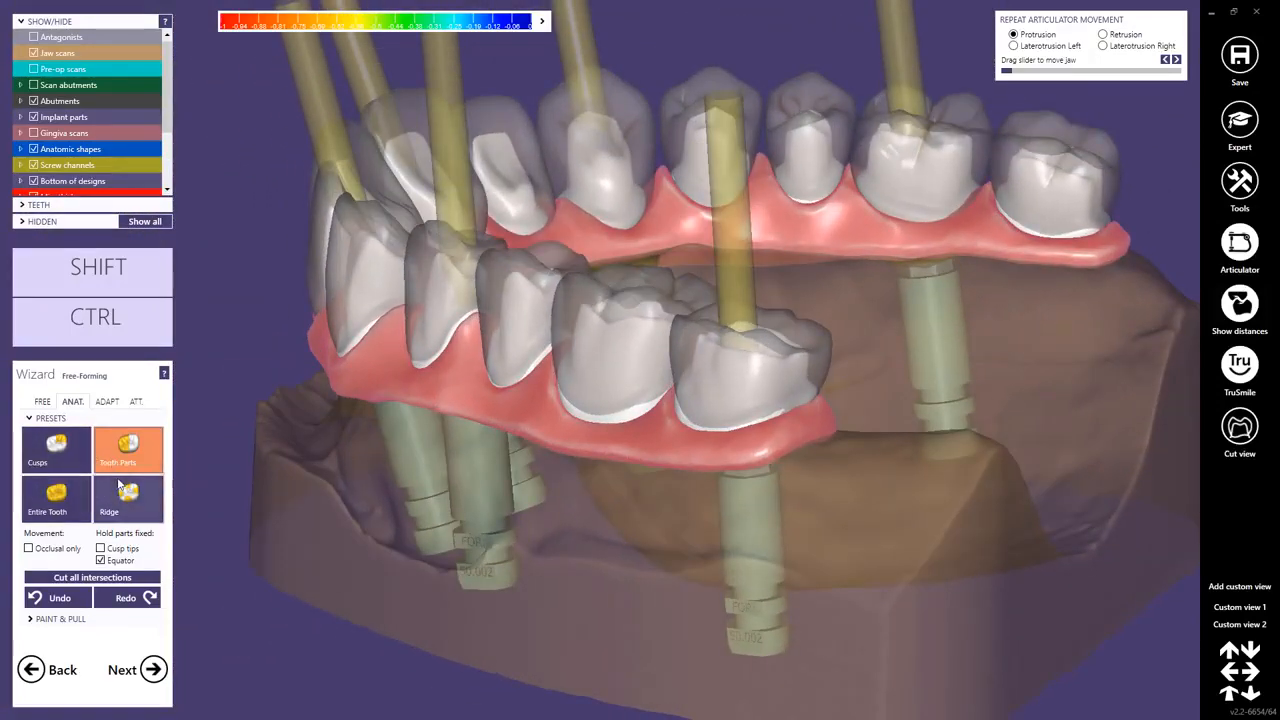
pyautogui.scroll(5, 503, 306)
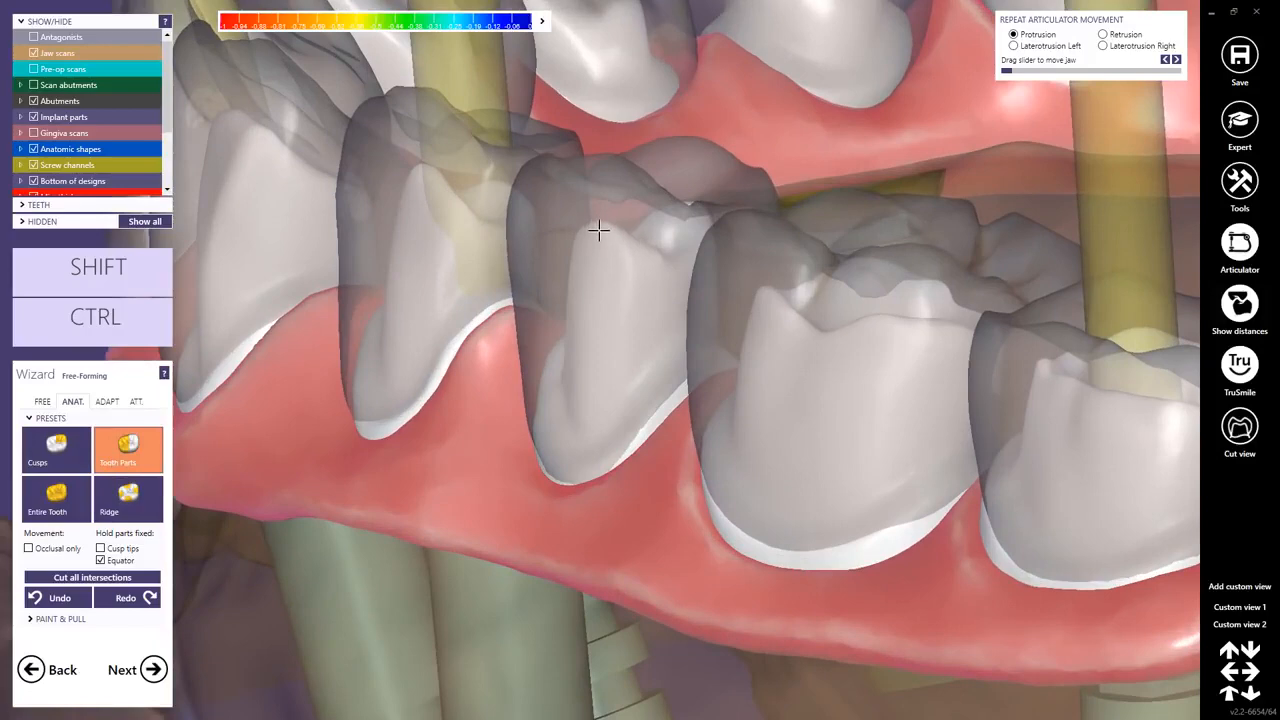
pyautogui.scroll(-5, 640, 250)
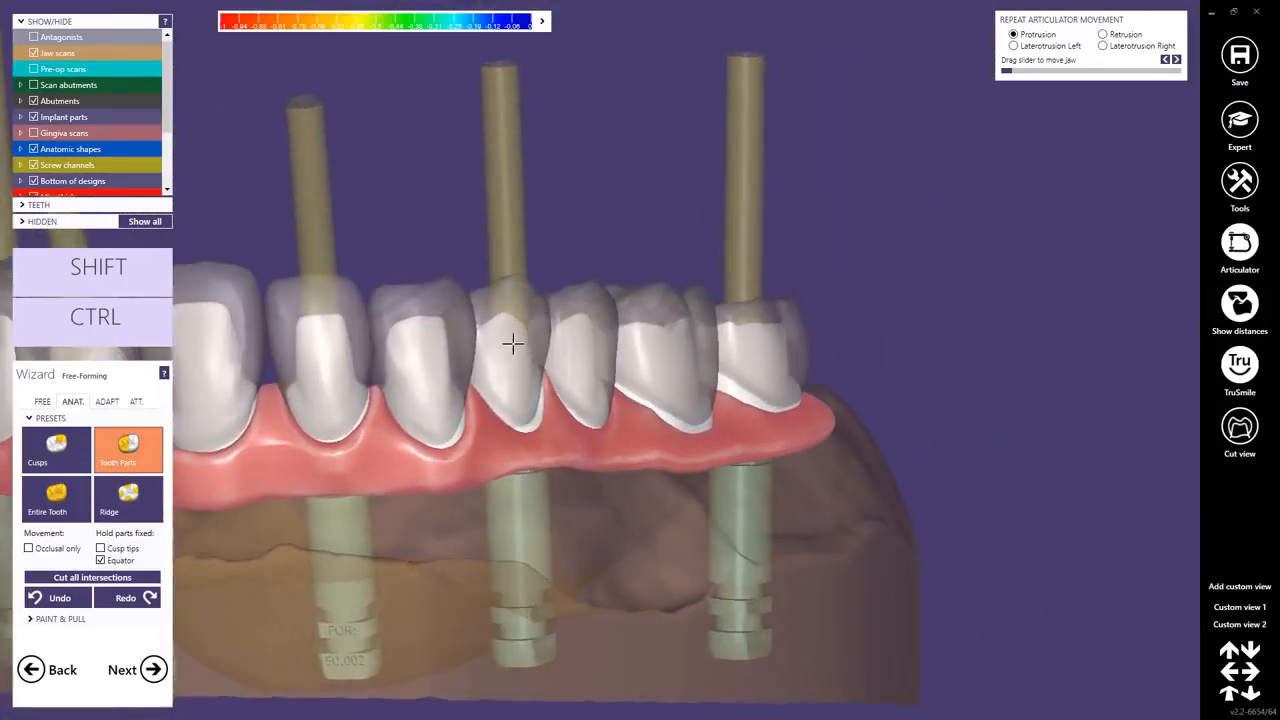
pyautogui.scroll(-3, 343, 366)
pyautogui.moveTo(277, 357); pyautogui.dragTo(571, 337, button='right')
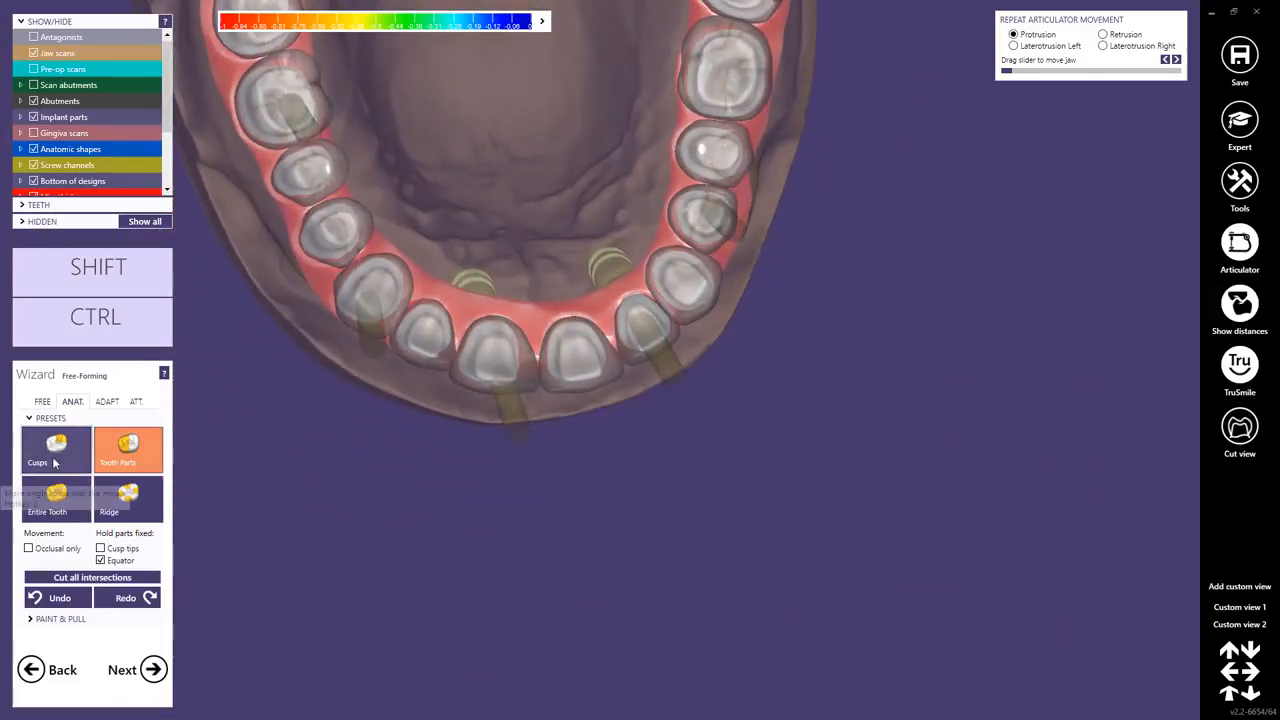
# Step: Hide the anatomic shapes and contour the mesial and distal sides of both central incisors with the Ridge preset
pyautogui.click(128, 498)
pyautogui.scroll(3, 499, 320)
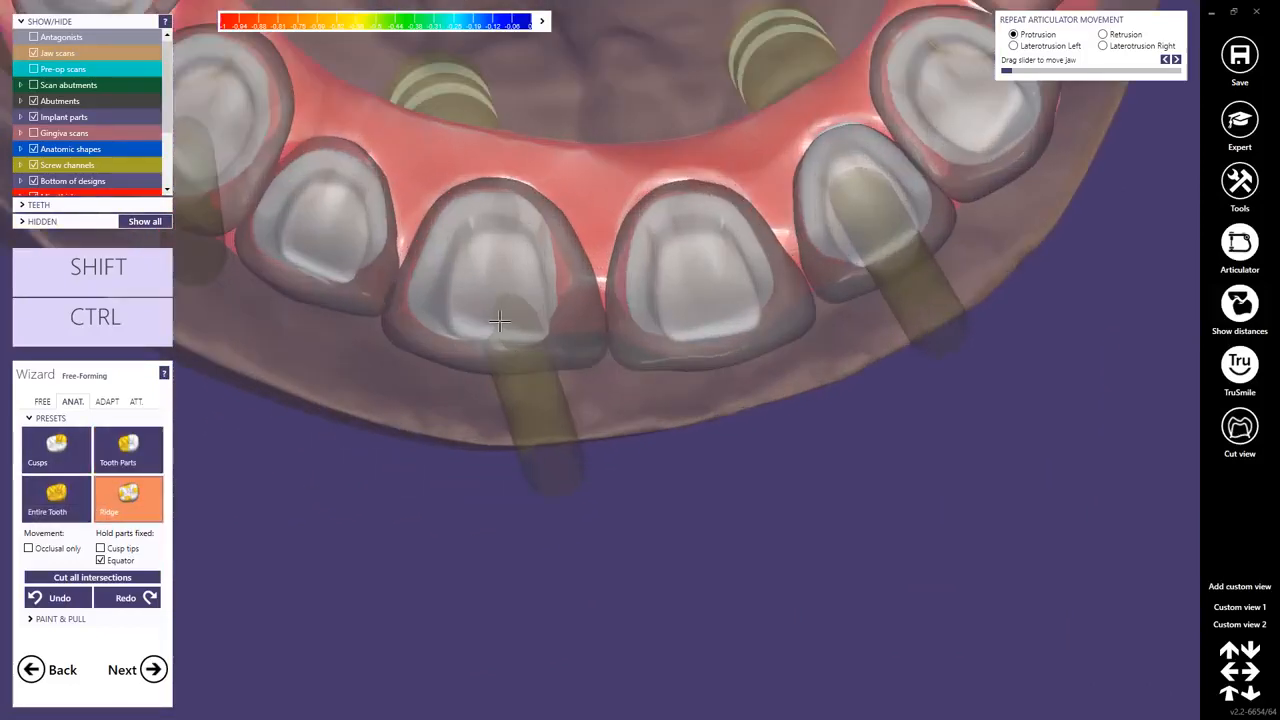
pyautogui.click(55, 150)
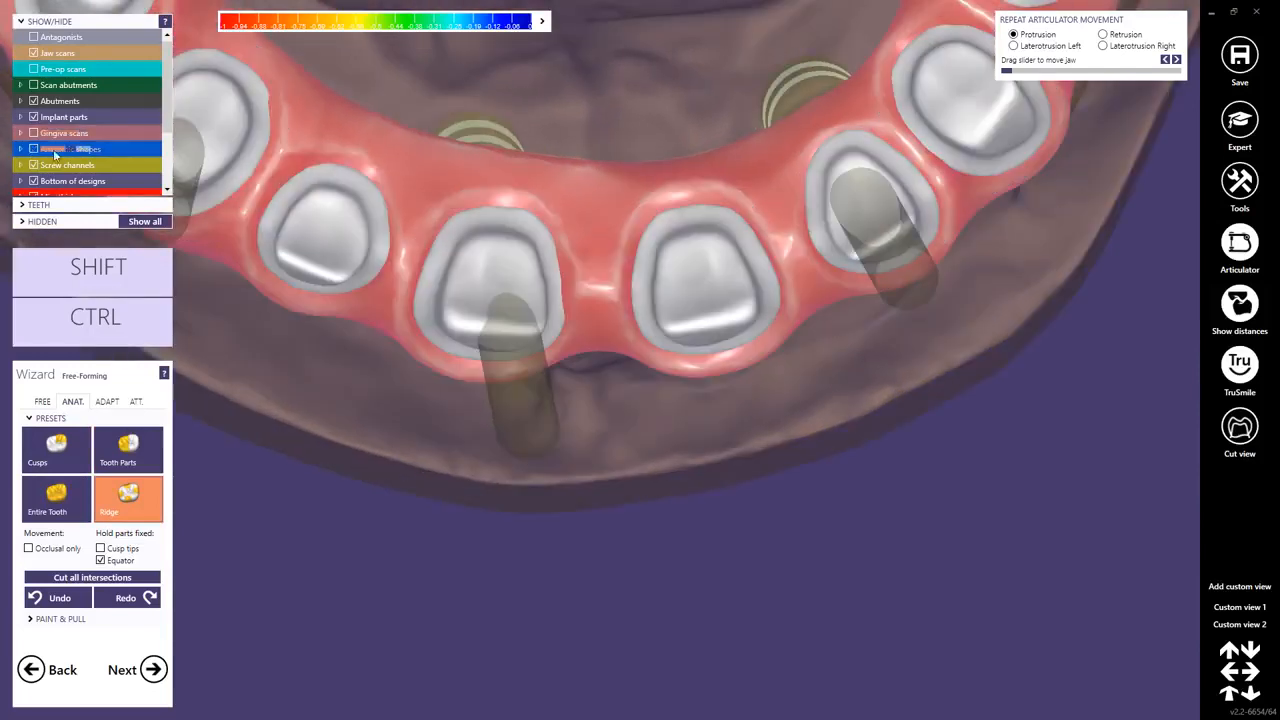
pyautogui.scroll(2, 430, 277)
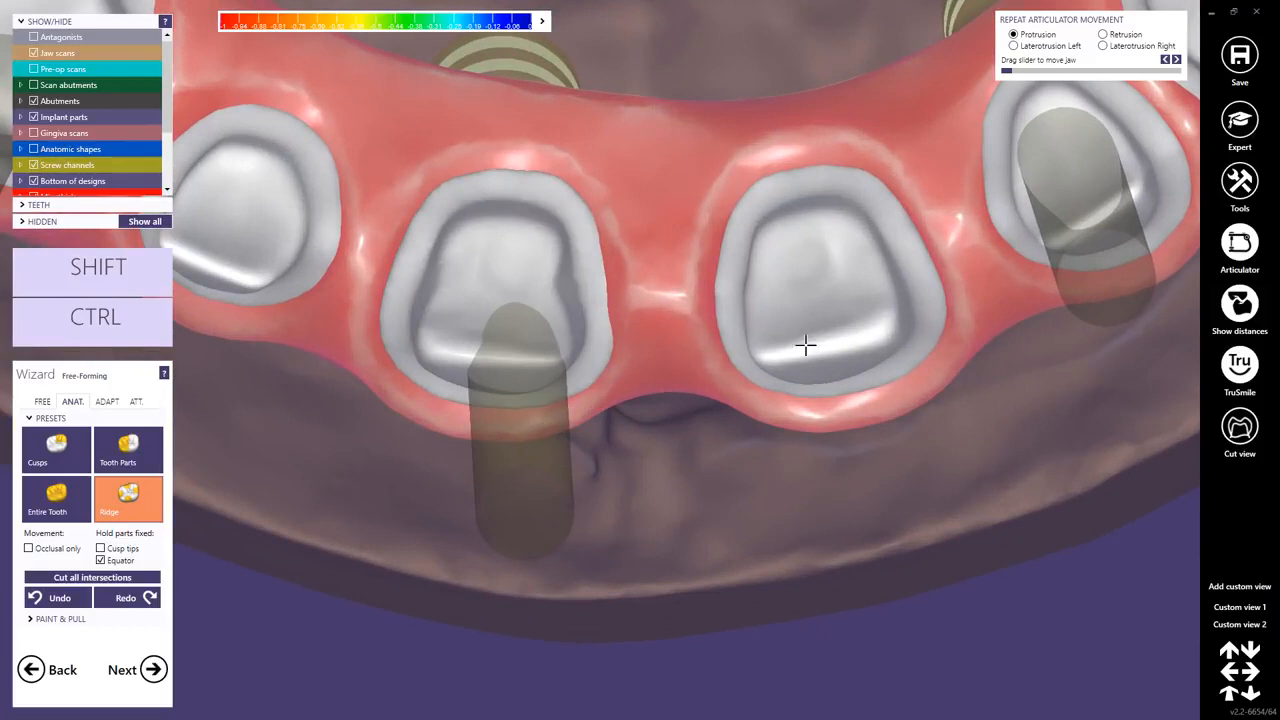
pyautogui.moveTo(753, 291); pyautogui.dragTo(767, 286)
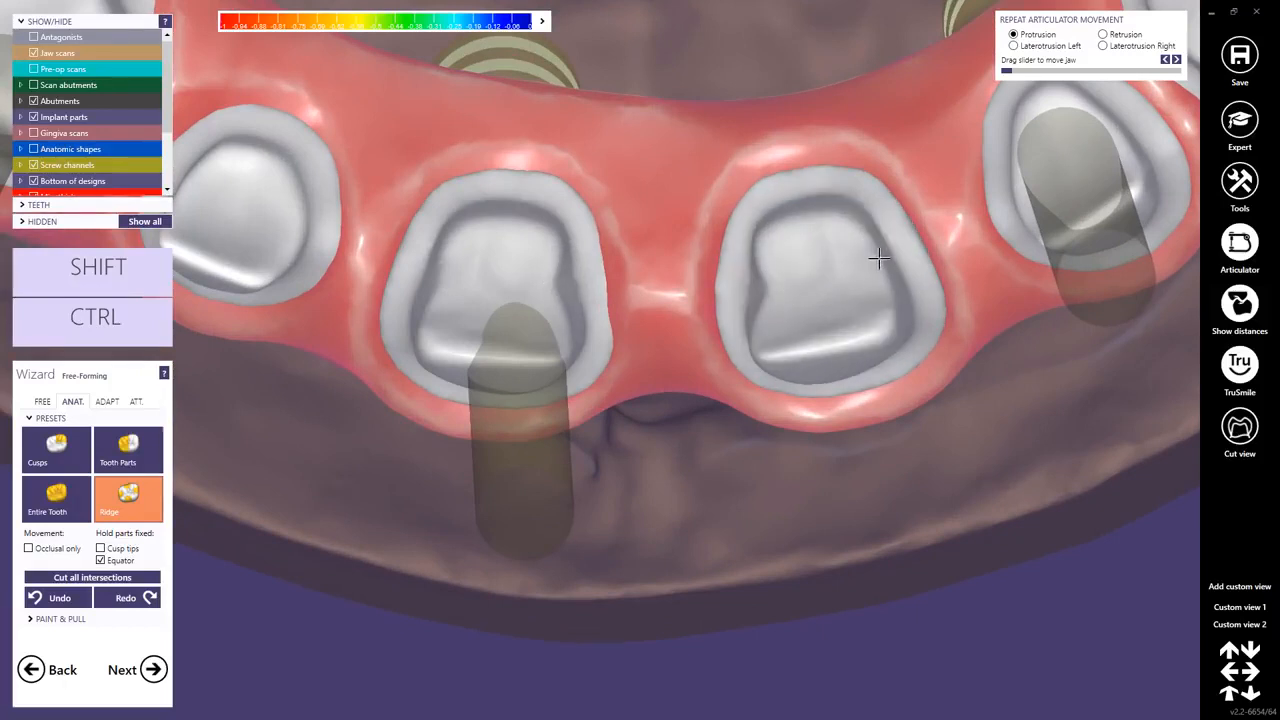
pyautogui.moveTo(879, 258); pyautogui.dragTo(862, 263)
# Step: Finish free-forming the reduced tooth forms after checking both sides of the arch, and continue to connector design
pyautogui.middleClick(282, 192)
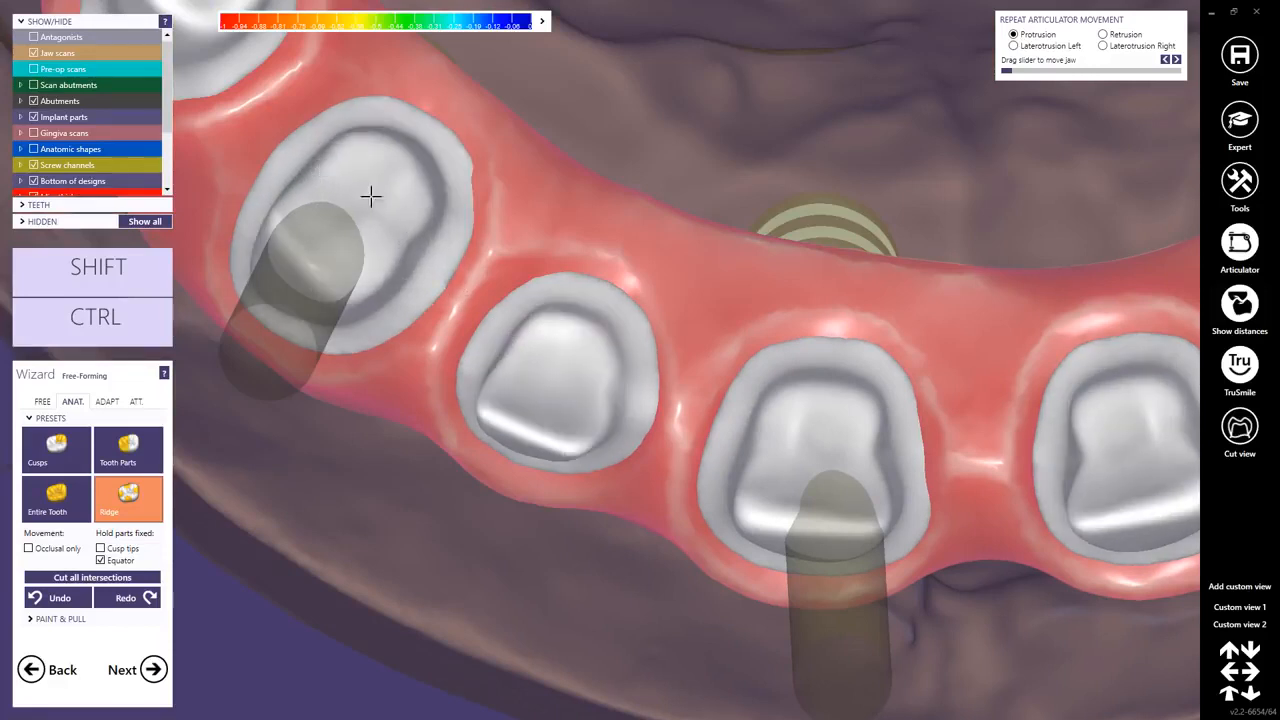
pyautogui.scroll(-5, 825, 365)
pyautogui.middleClick(893, 374)
pyautogui.scroll(3, 803, 366)
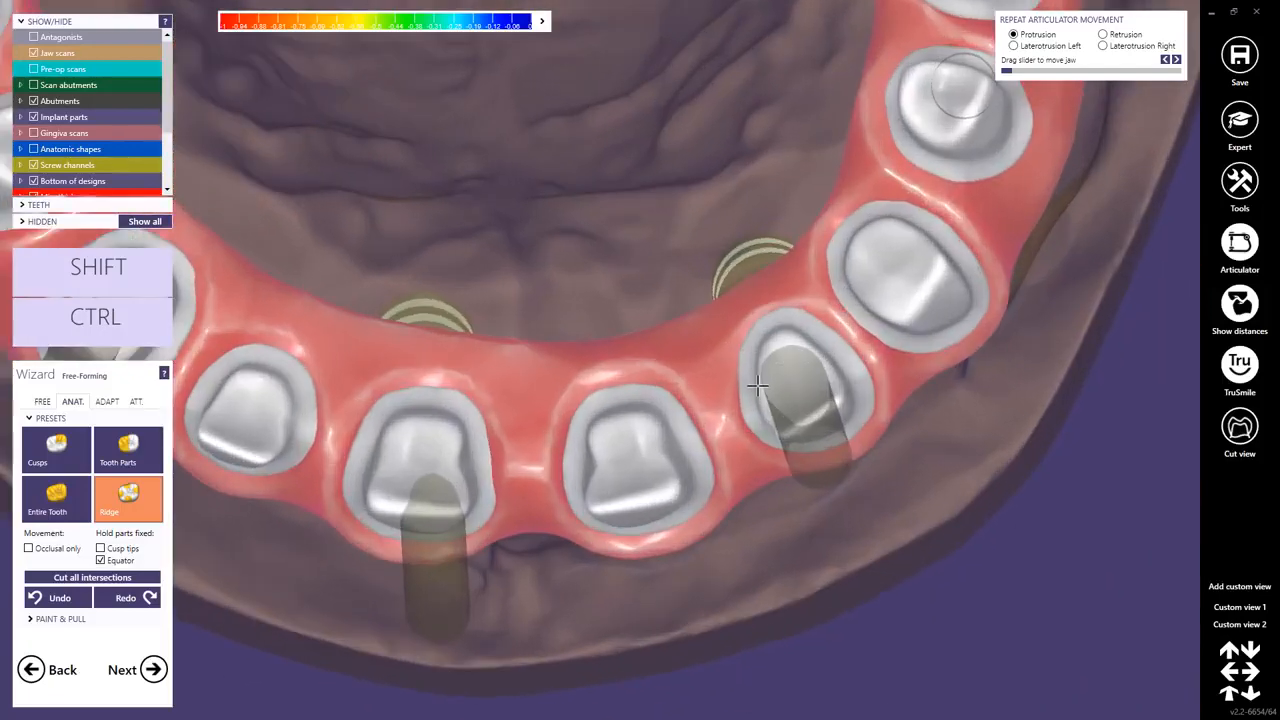
pyautogui.moveTo(763, 390); pyautogui.dragTo(809, 380, button='right')
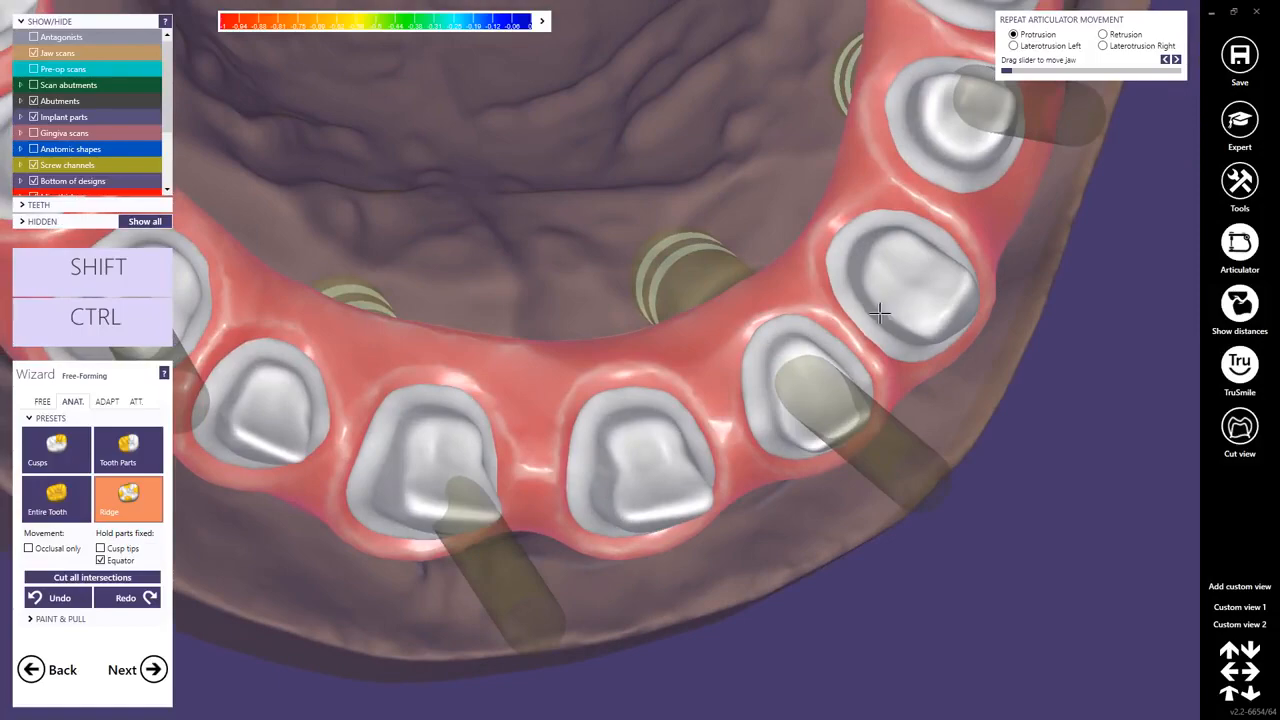
pyautogui.moveTo(890, 296); pyautogui.dragTo(500, 537, button='right')
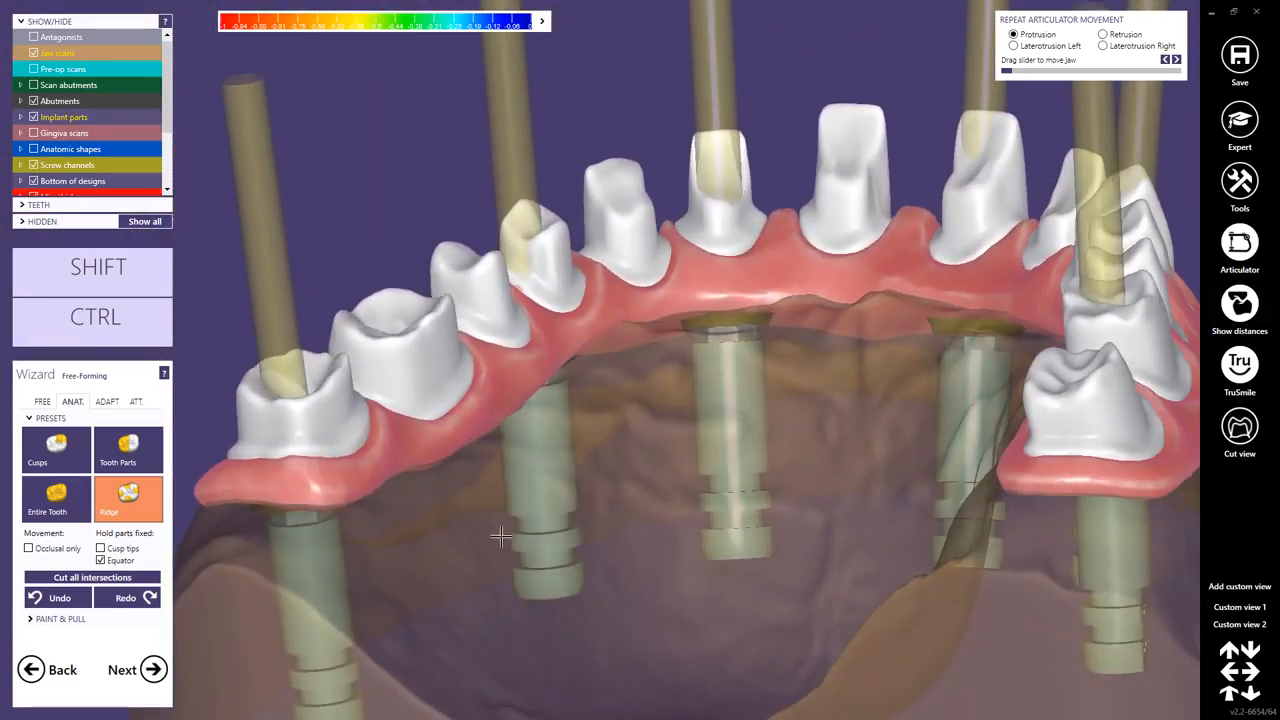
pyautogui.click(152, 669)
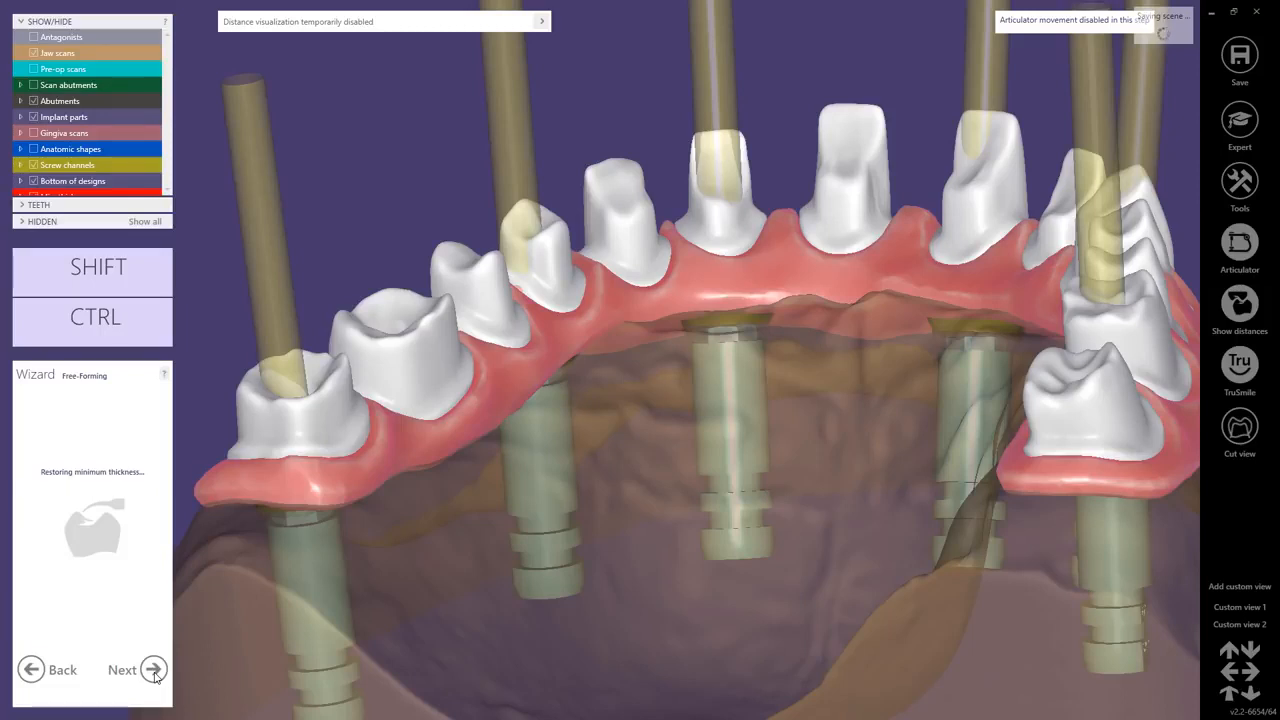
pyautogui.click(156, 677)
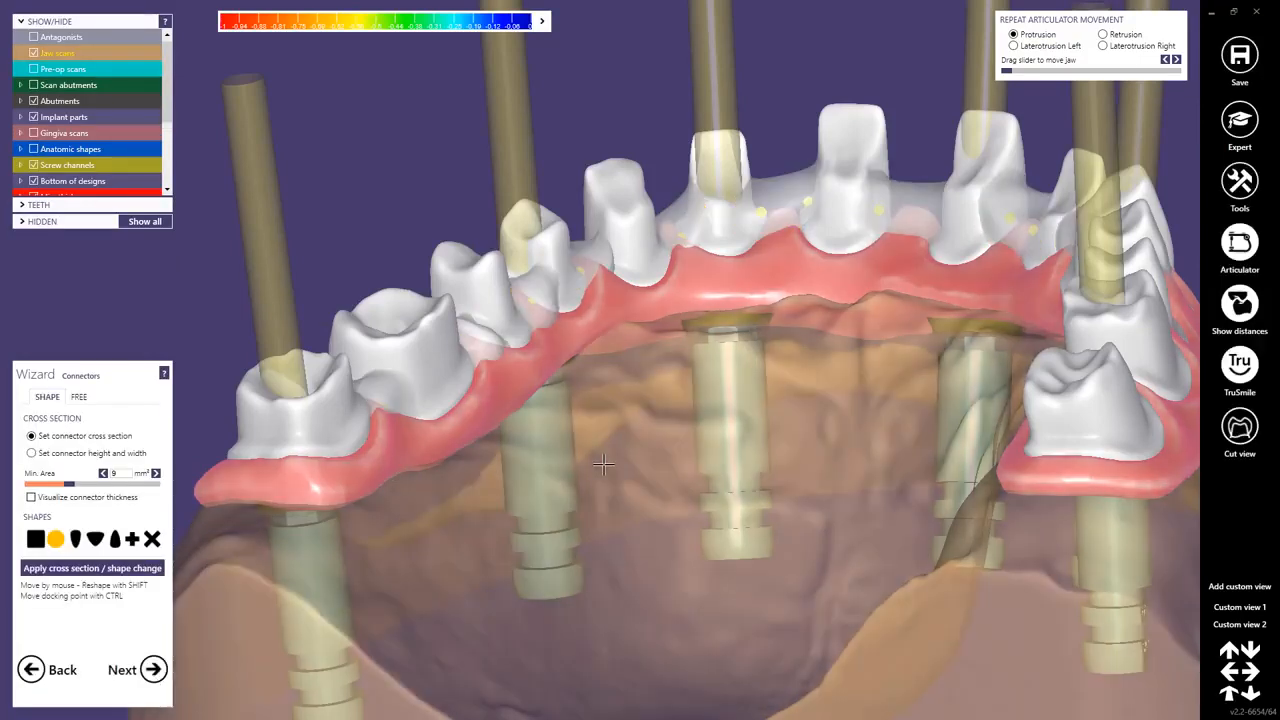
# Step: Remove the connectors between the teeth by applying the empty (X) connector shape
pyautogui.moveTo(604, 465); pyautogui.dragTo(603, 463, button='right')
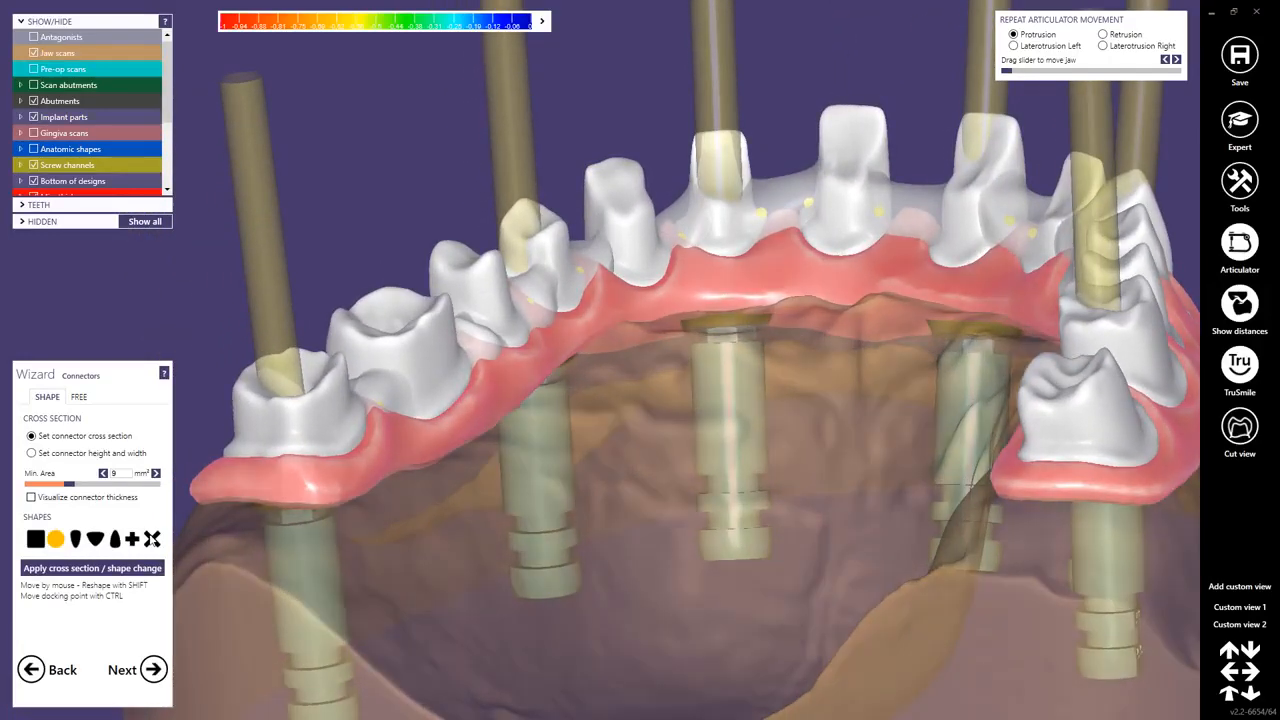
pyautogui.click(152, 539)
pyautogui.click(108, 573)
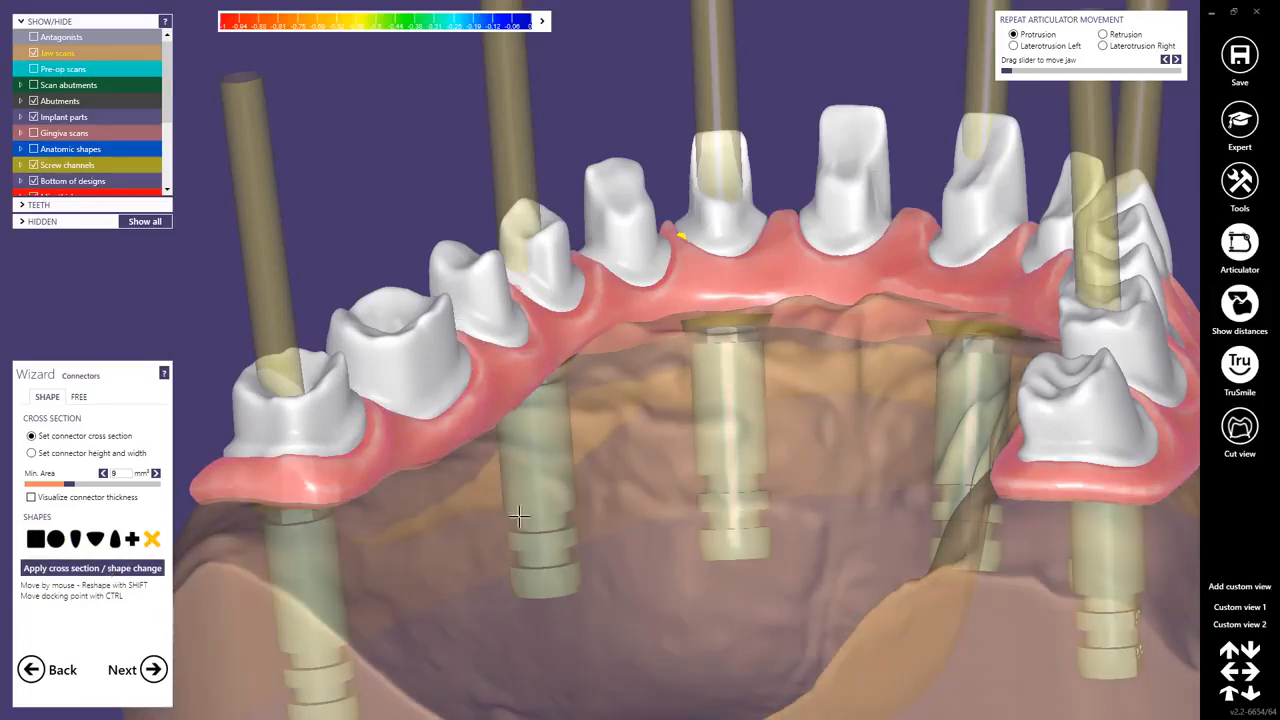
# Step: Keep the existing gingiva changes and free-form the palatal papilla between first premolar and canine with the small region preset
pyautogui.moveTo(834, 426); pyautogui.dragTo(786, 423, button='right')
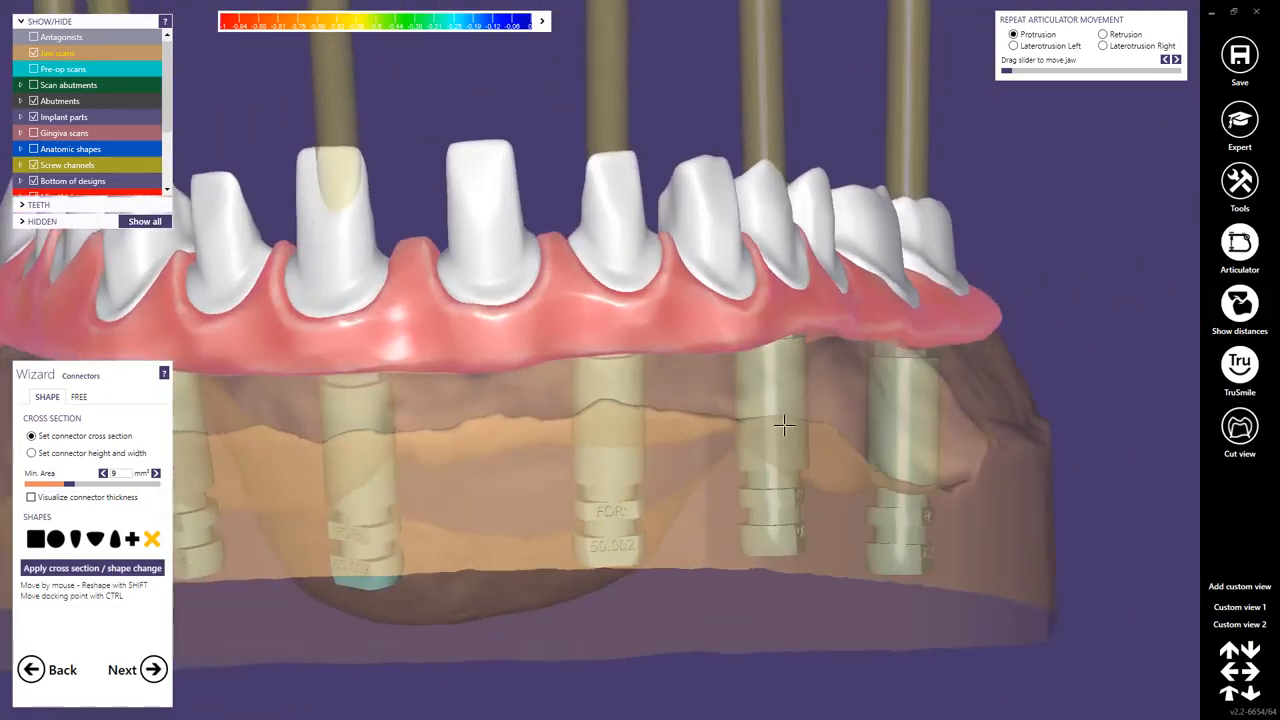
pyautogui.moveTo(398, 332)
pyautogui.mouseDown(button='right')
pyautogui.moveTo(423, 303)
pyautogui.moveTo(411, 314)
pyautogui.moveTo(423, 306)
pyautogui.moveTo(463, 345)
pyautogui.moveTo(517, 351)
pyautogui.moveTo(390, 316)
pyautogui.mouseUp(button='right')
pyautogui.scroll(3, 390, 316)
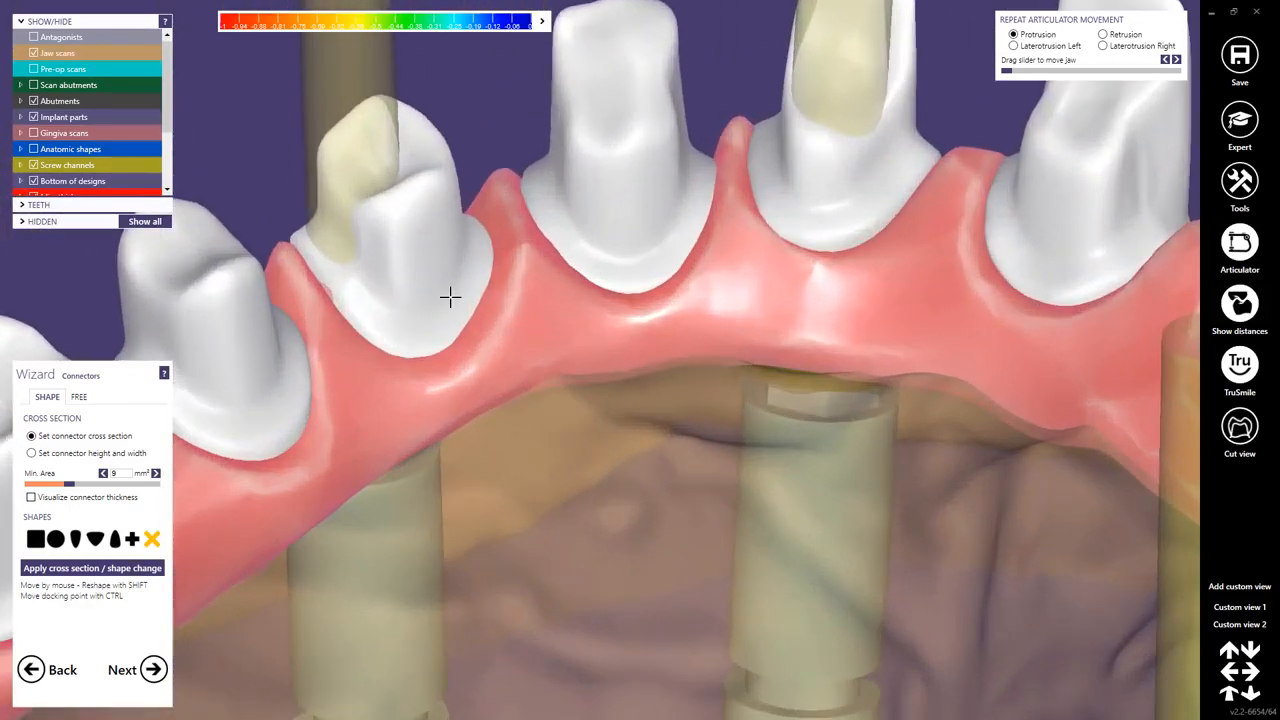
pyautogui.scroll(3, 449, 294)
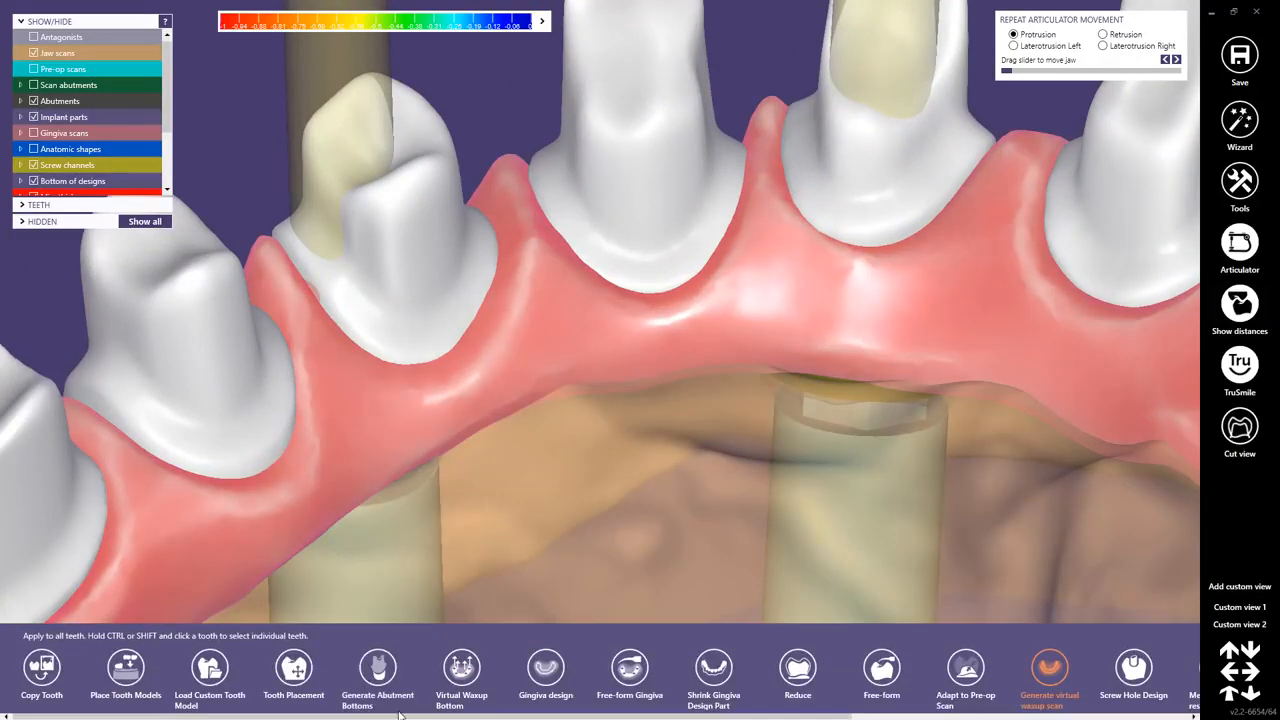
pyautogui.click(545, 670)
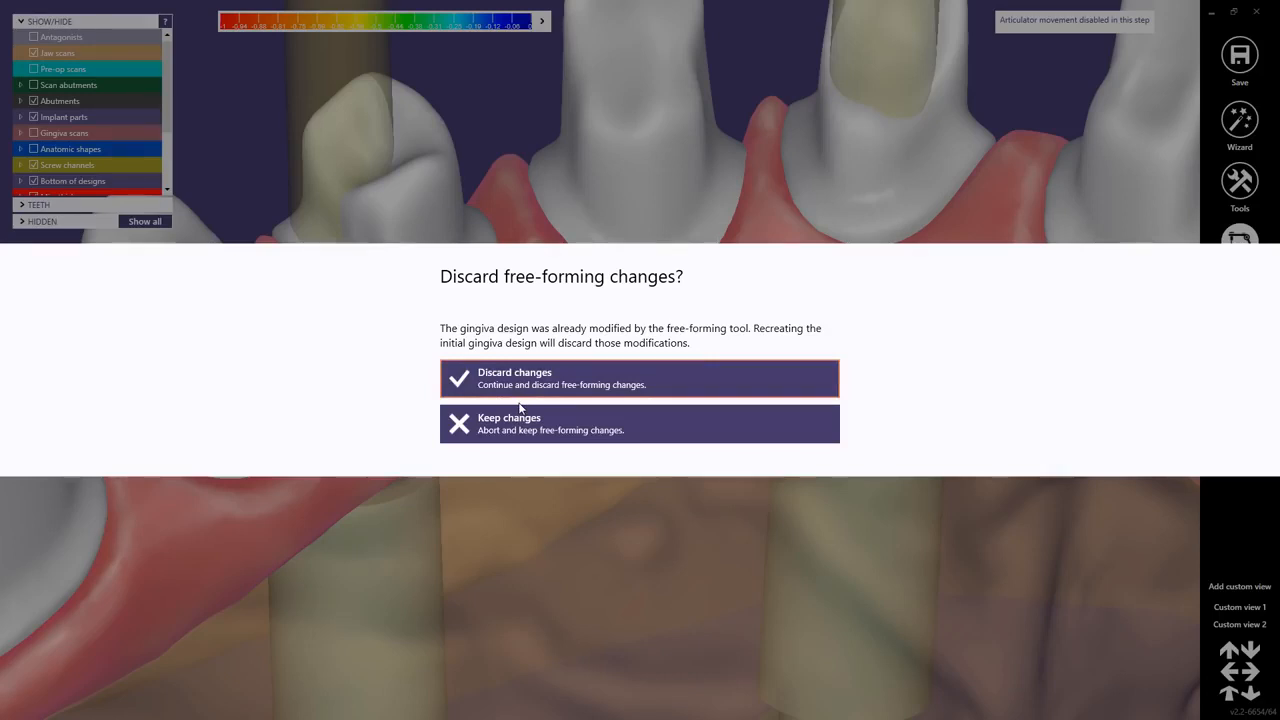
pyautogui.click(511, 430)
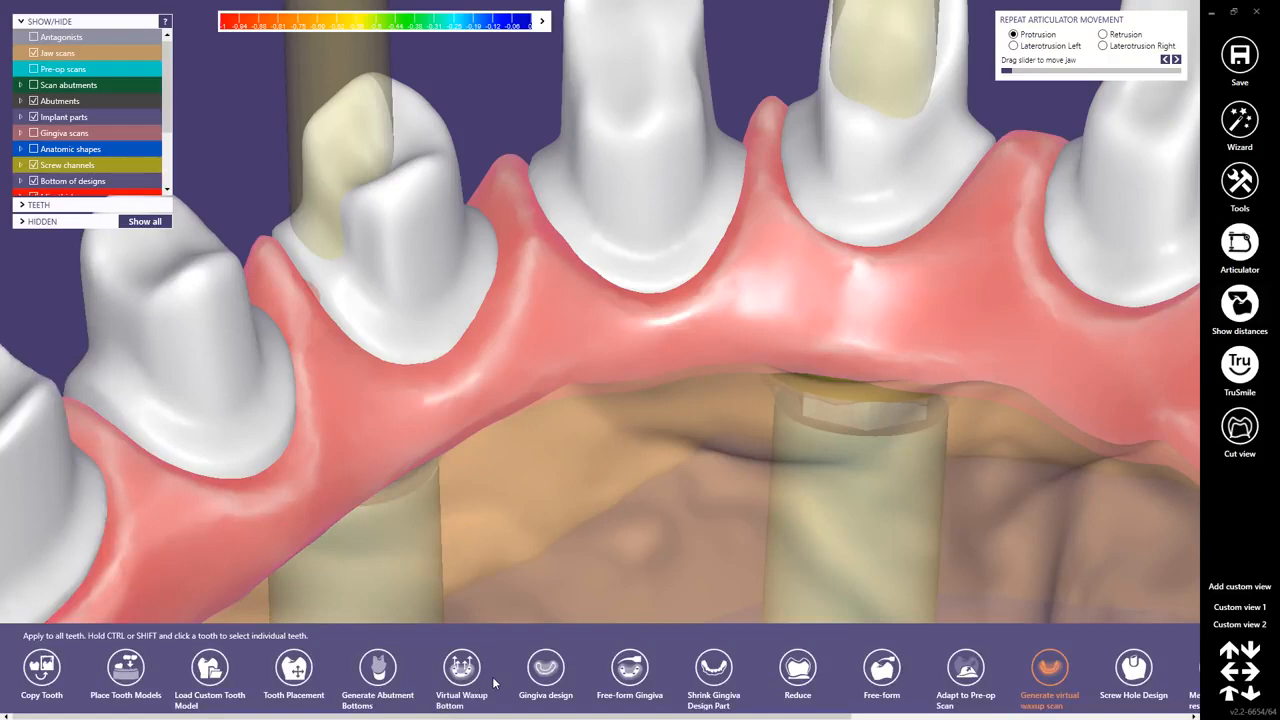
pyautogui.click(629, 668)
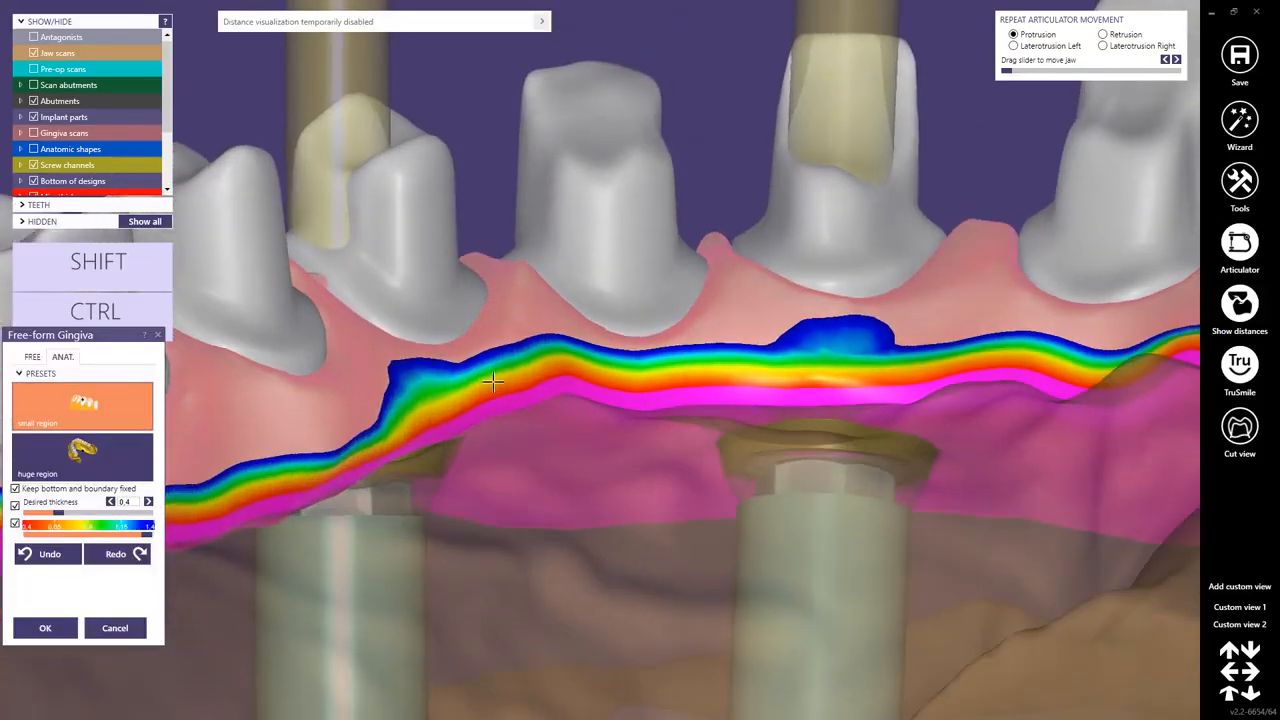
pyautogui.moveTo(491, 303); pyautogui.dragTo(491, 335)
pyautogui.moveTo(505, 332); pyautogui.dragTo(640, 299, button='right')
pyautogui.scroll(-2, 520, 340)
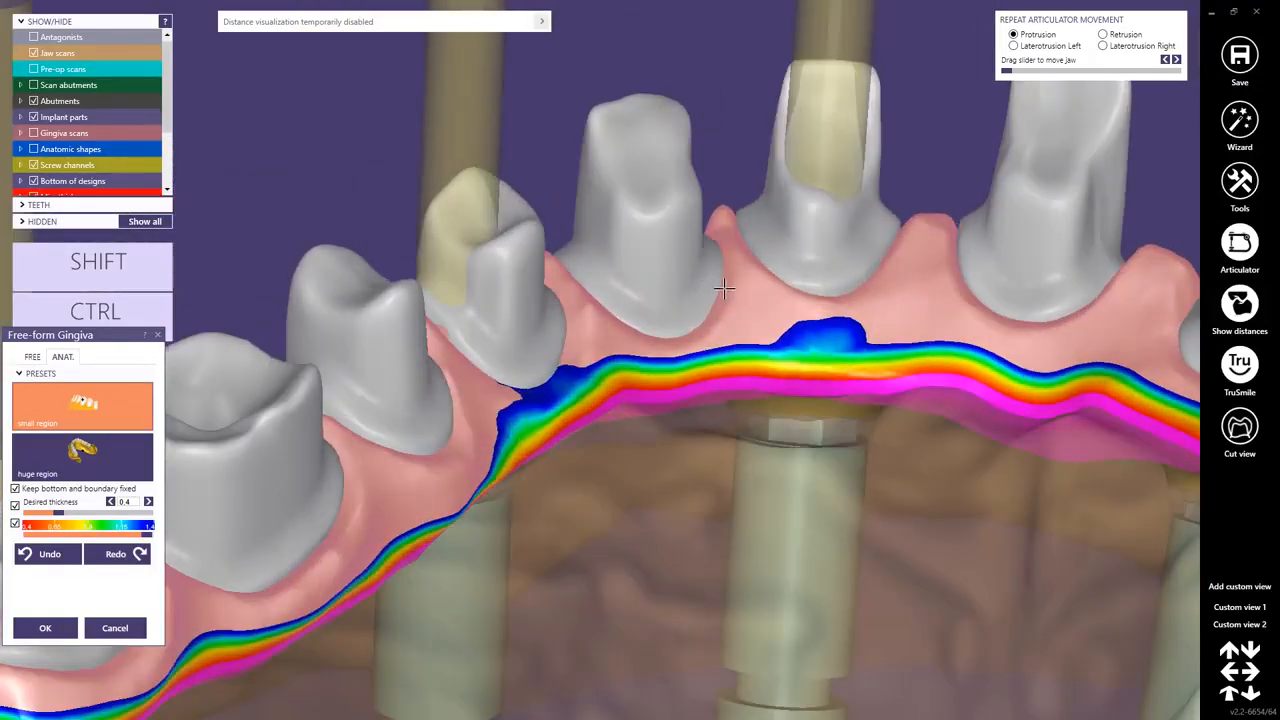
pyautogui.moveTo(726, 299); pyautogui.dragTo(612, 282, button='right')
pyautogui.scroll(-3, 604, 296)
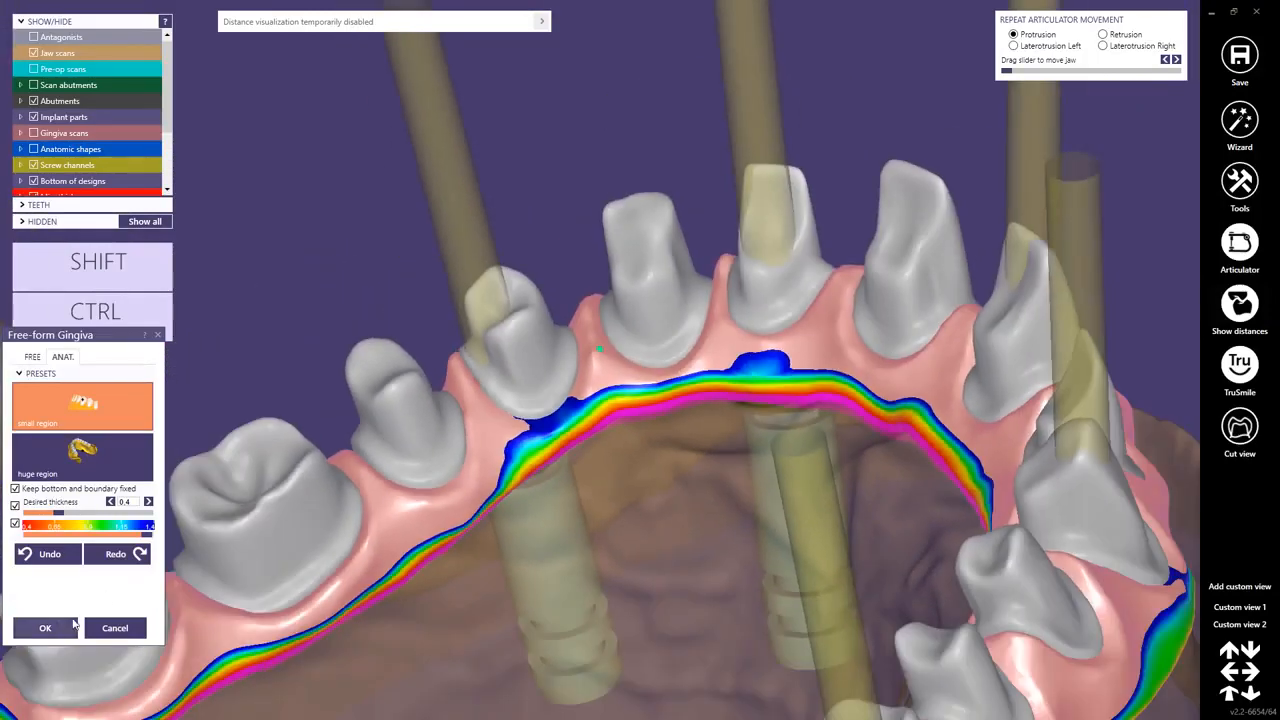
pyautogui.click(57, 629)
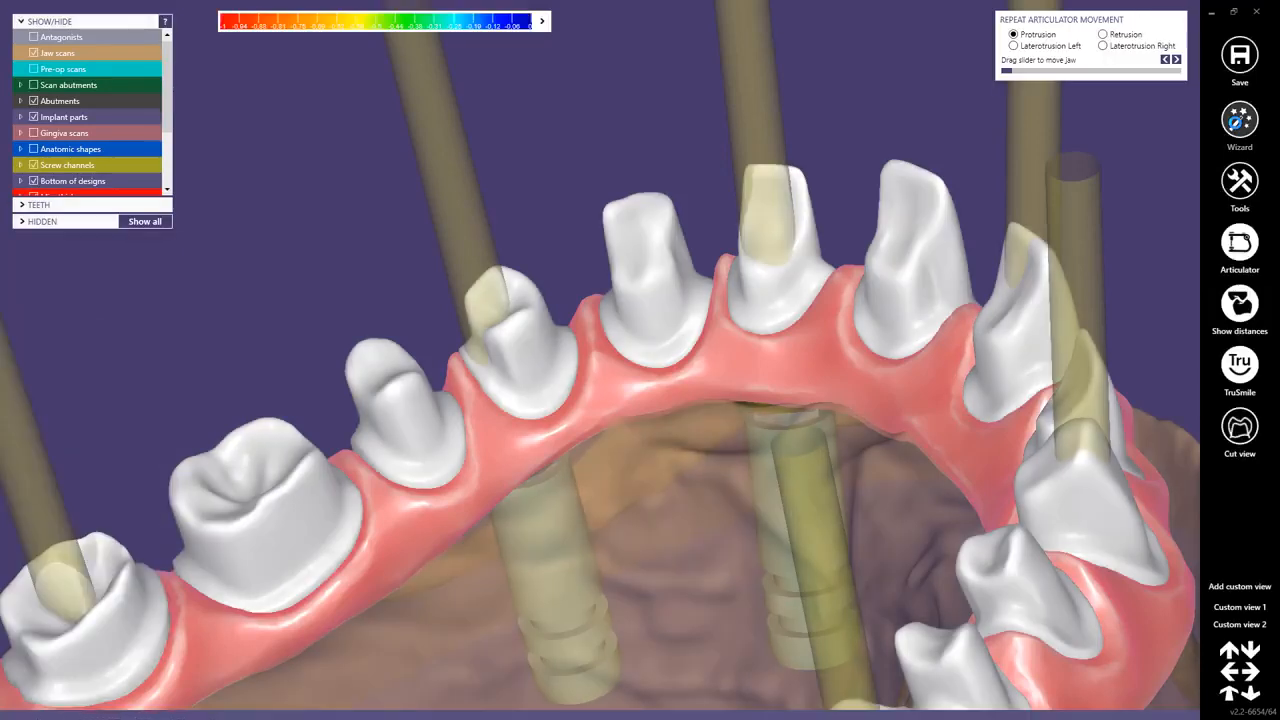
# Step: Return to the wizard, generate the virtual waxup scan of the whole framework and proceed to its free-forming
pyautogui.click(1239, 121)
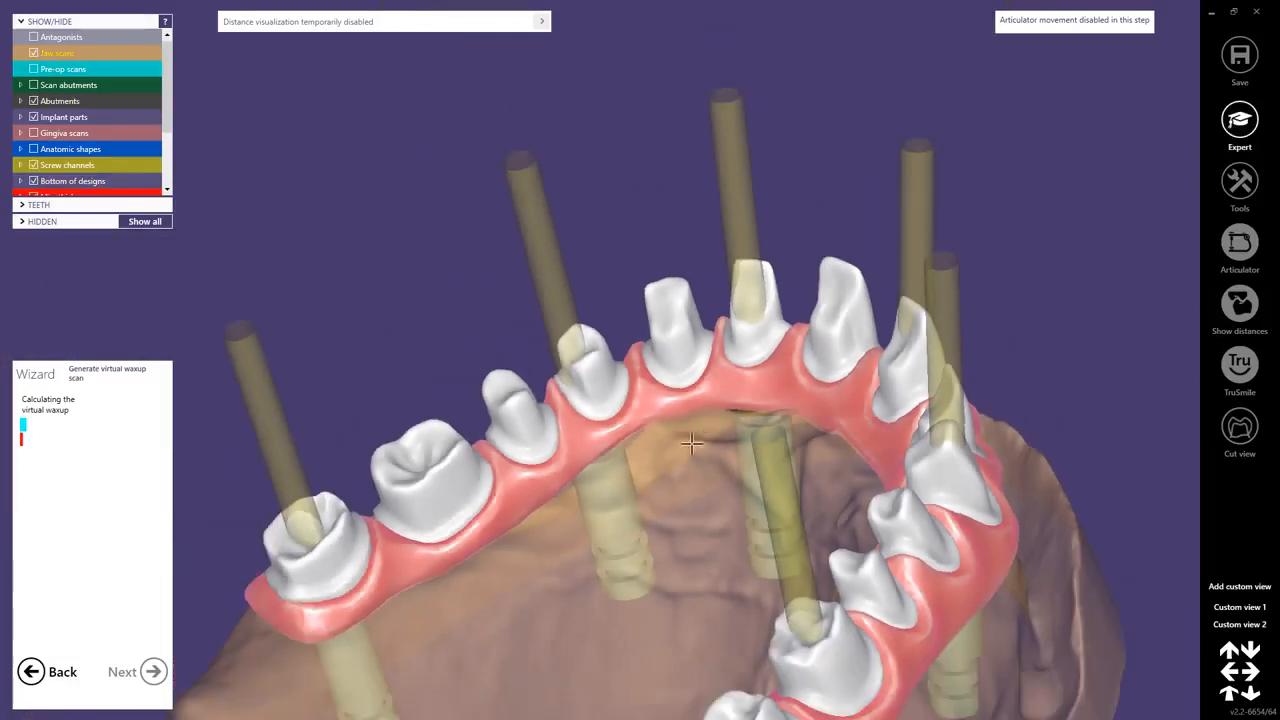
pyautogui.moveTo(668, 501); pyautogui.dragTo(679, 321, button='middle')
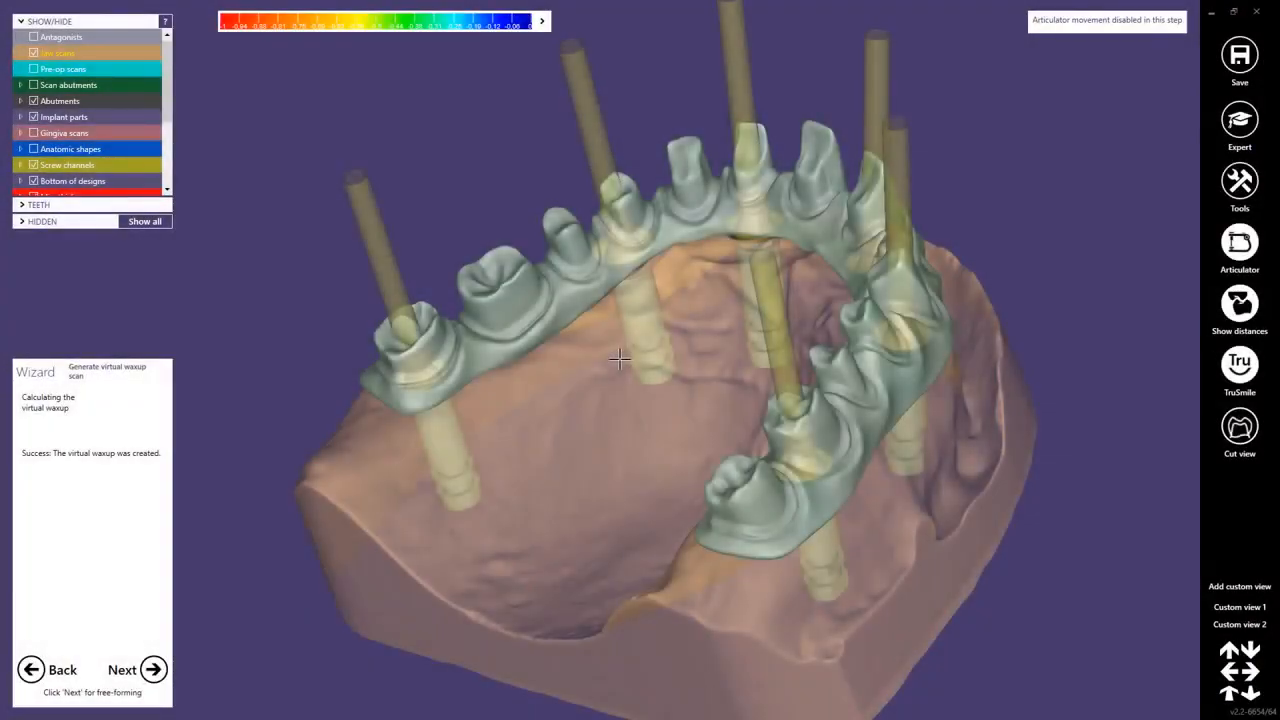
pyautogui.moveTo(619, 357); pyautogui.dragTo(671, 457, button='right')
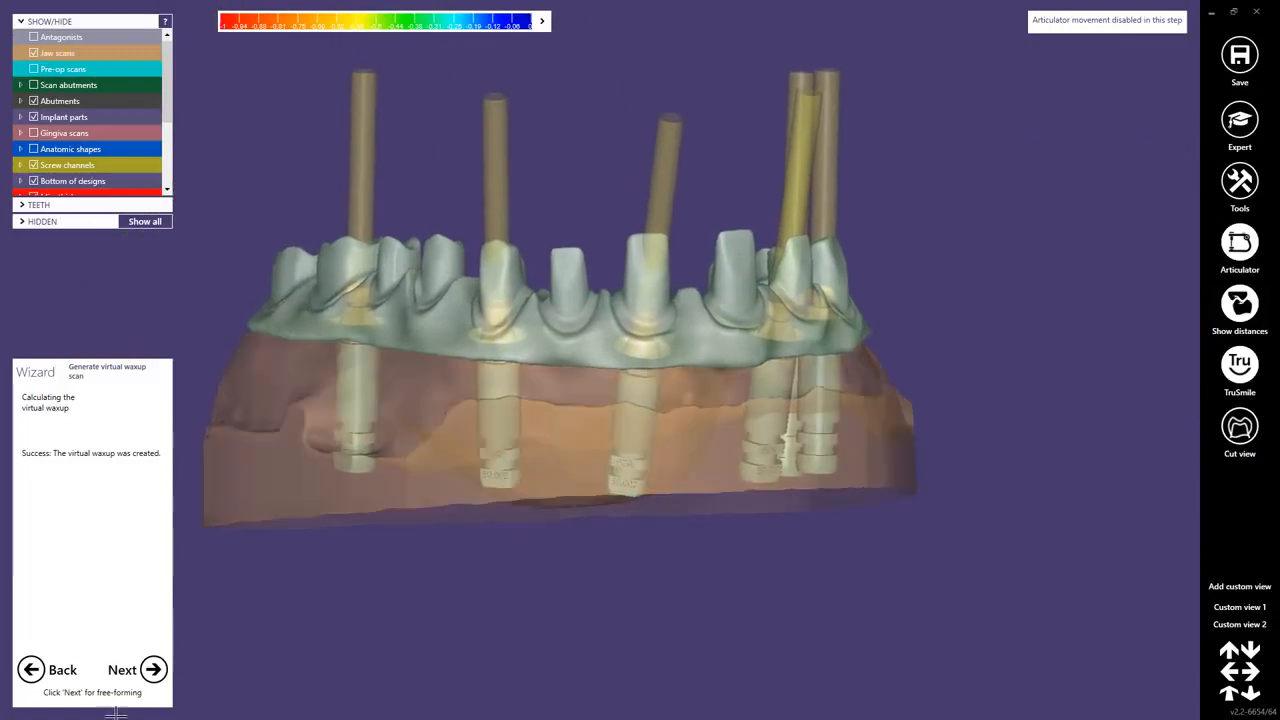
pyautogui.click(155, 669)
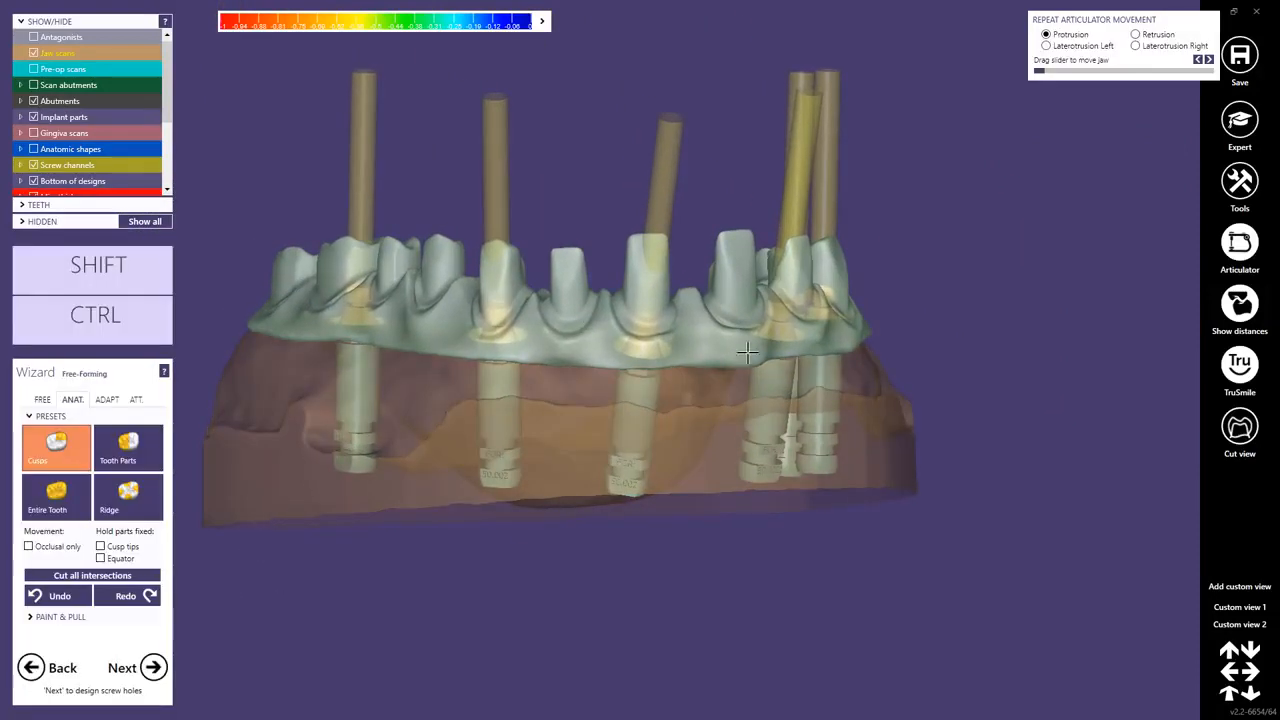
# Step: Adapt the pontic base of the waxup to the gingiva with a desired distance of 0.5 mm
pyautogui.moveTo(609, 354)
pyautogui.mouseDown(button='right')
pyautogui.moveTo(640, 400)
pyautogui.moveTo(611, 337)
pyautogui.mouseUp(button='right')
pyautogui.moveTo(503, 467); pyautogui.dragTo(515, 373, button='right')
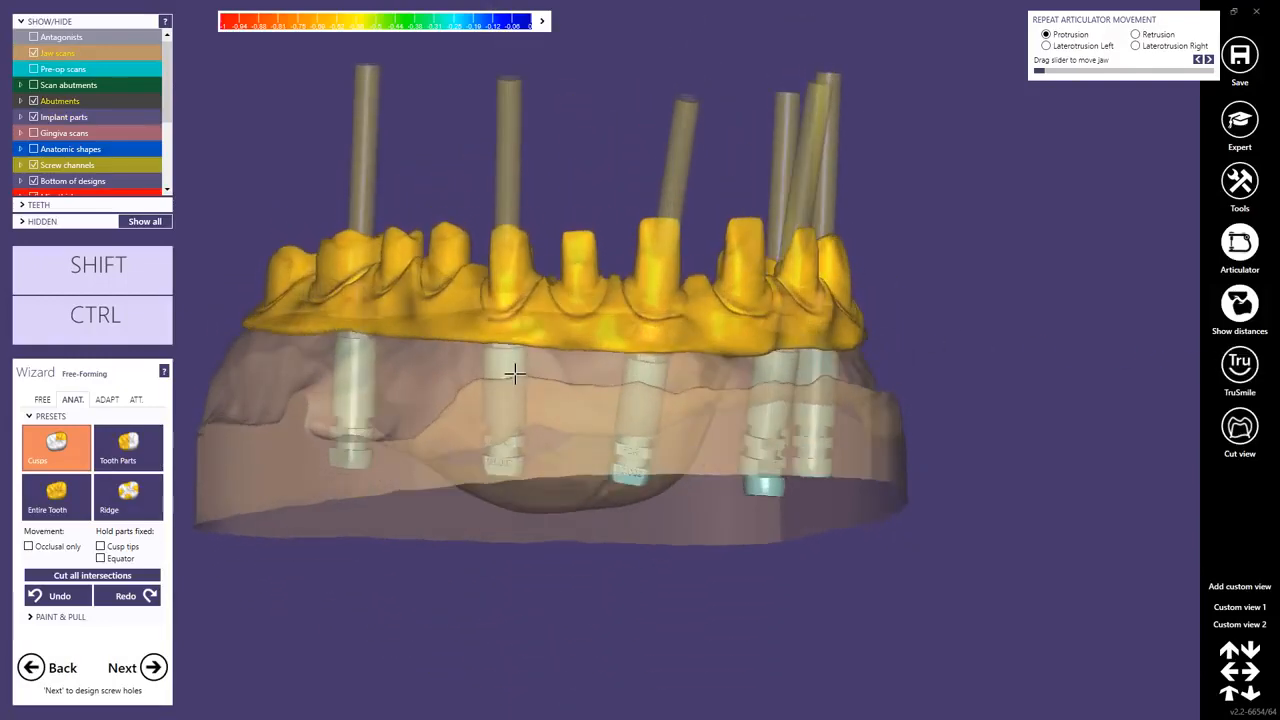
pyautogui.click(106, 400)
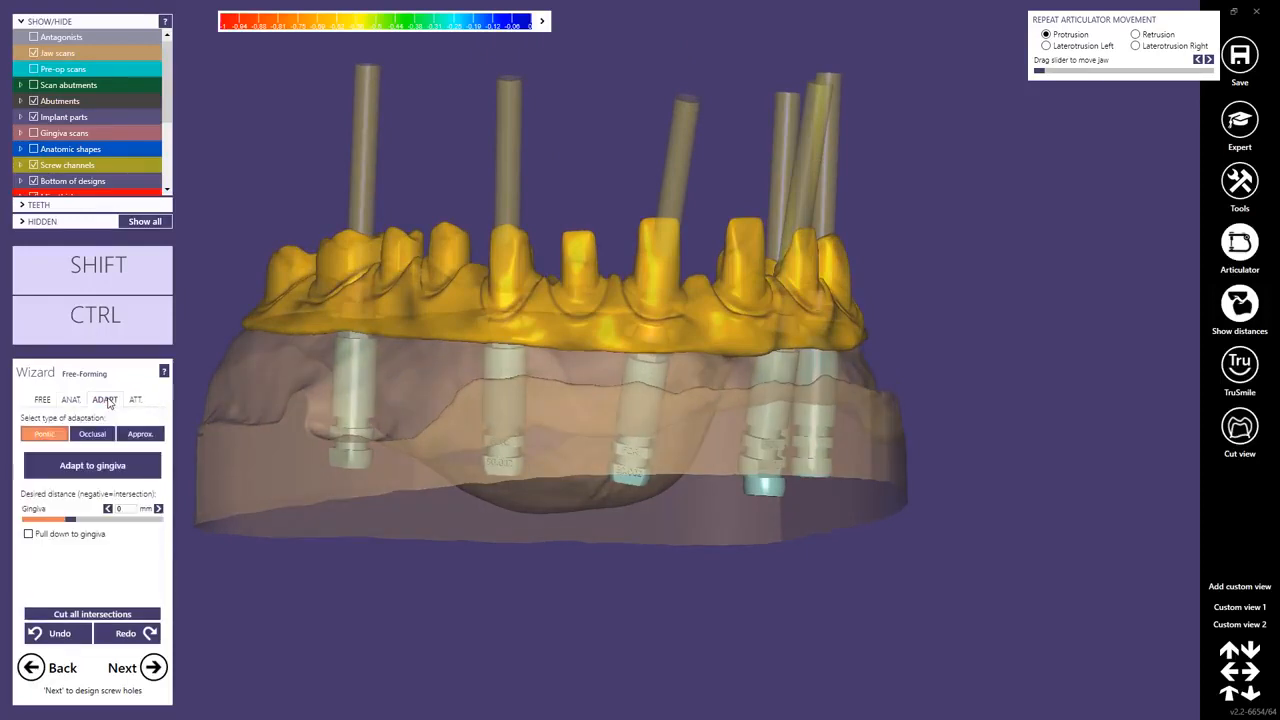
pyautogui.click(125, 509)
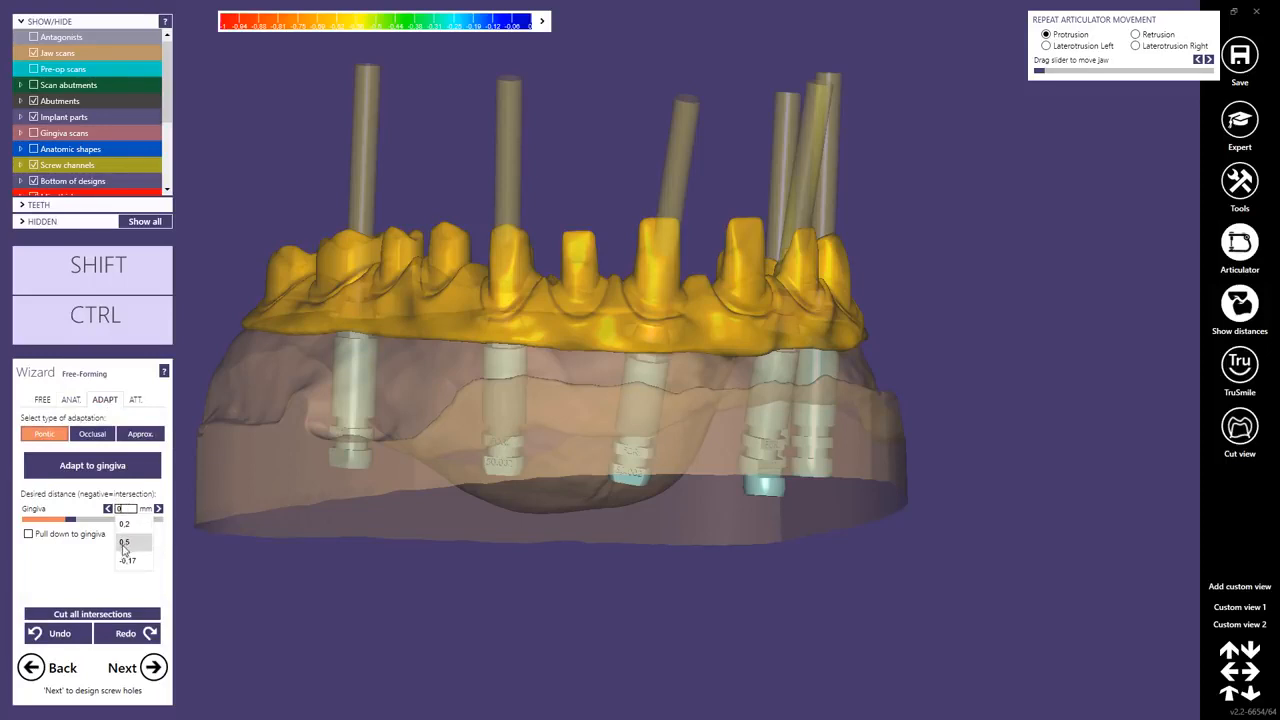
pyautogui.click(125, 542)
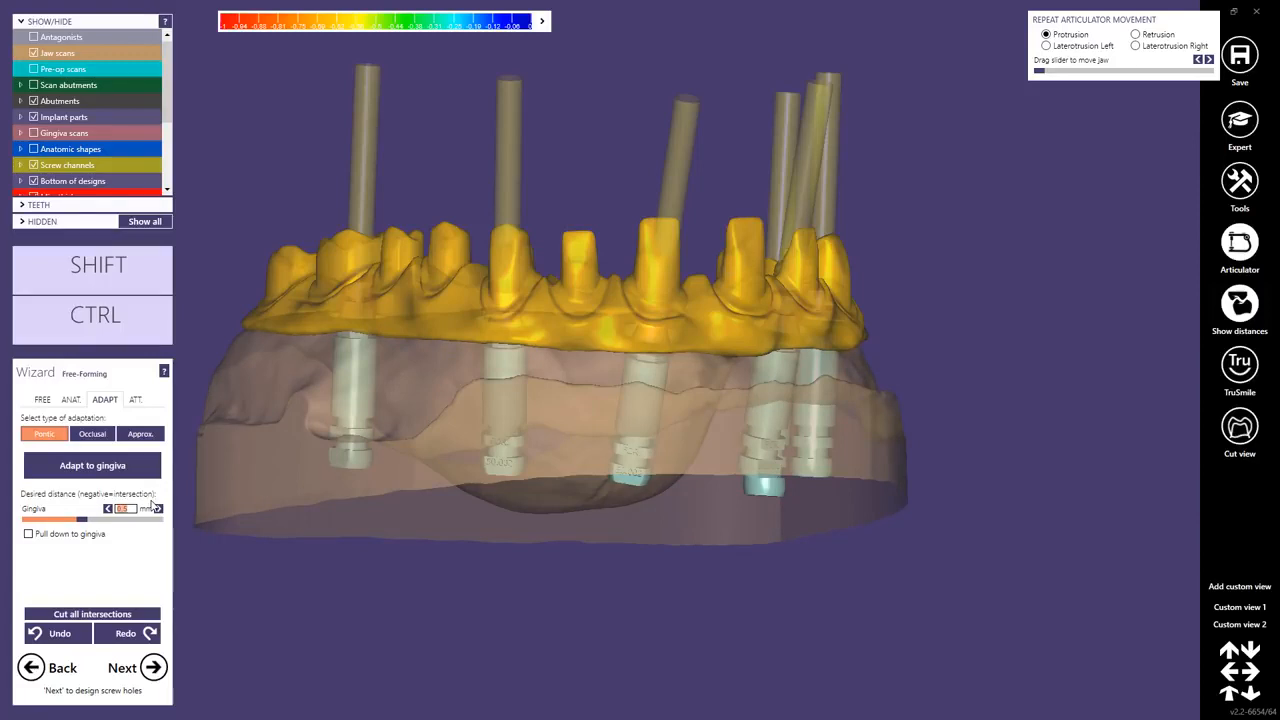
pyautogui.click(106, 467)
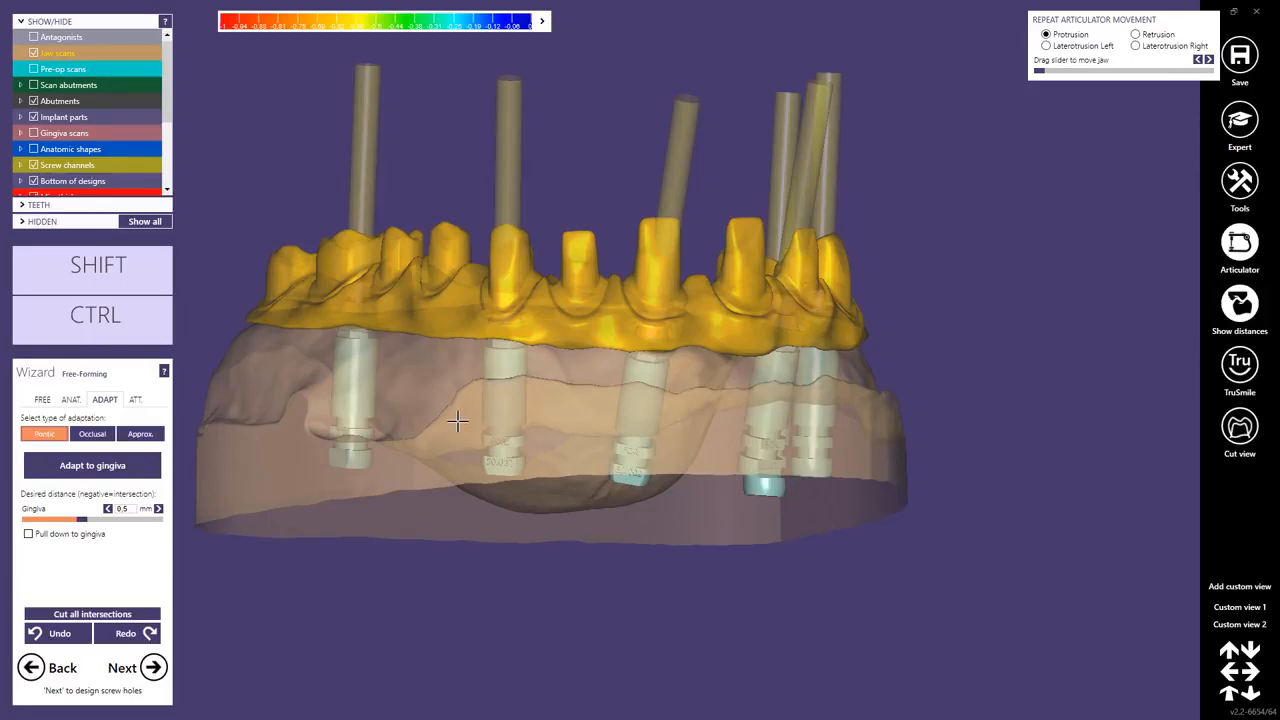
# Step: Hide the jaw scan to expose the adapted underside of the framework around the implants
pyautogui.moveTo(598, 388); pyautogui.dragTo(645, 307, button='right')
pyautogui.middleClick(863, 352)
pyautogui.scroll(4, 540, 372)
pyautogui.keyDown('ctrl'); pyautogui.middleClick(540, 373); pyautogui.keyUp('ctrl')
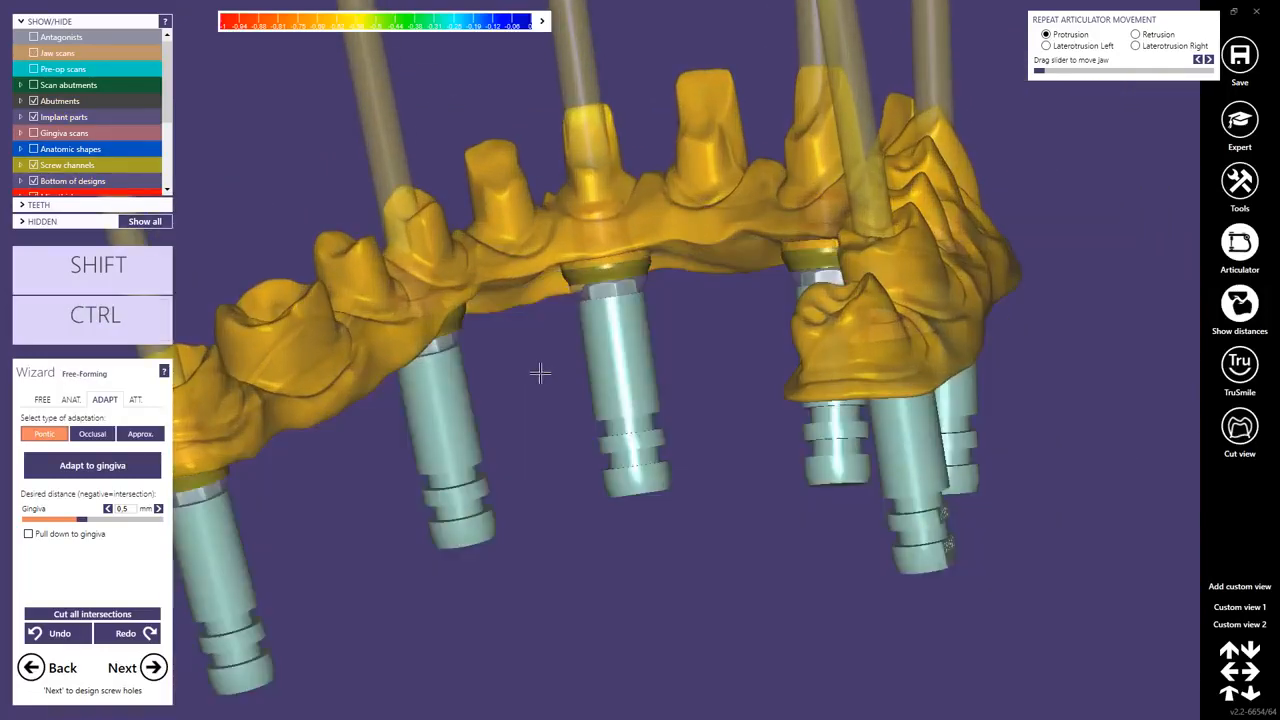
pyautogui.moveTo(540, 373); pyautogui.dragTo(628, 400, button='right')
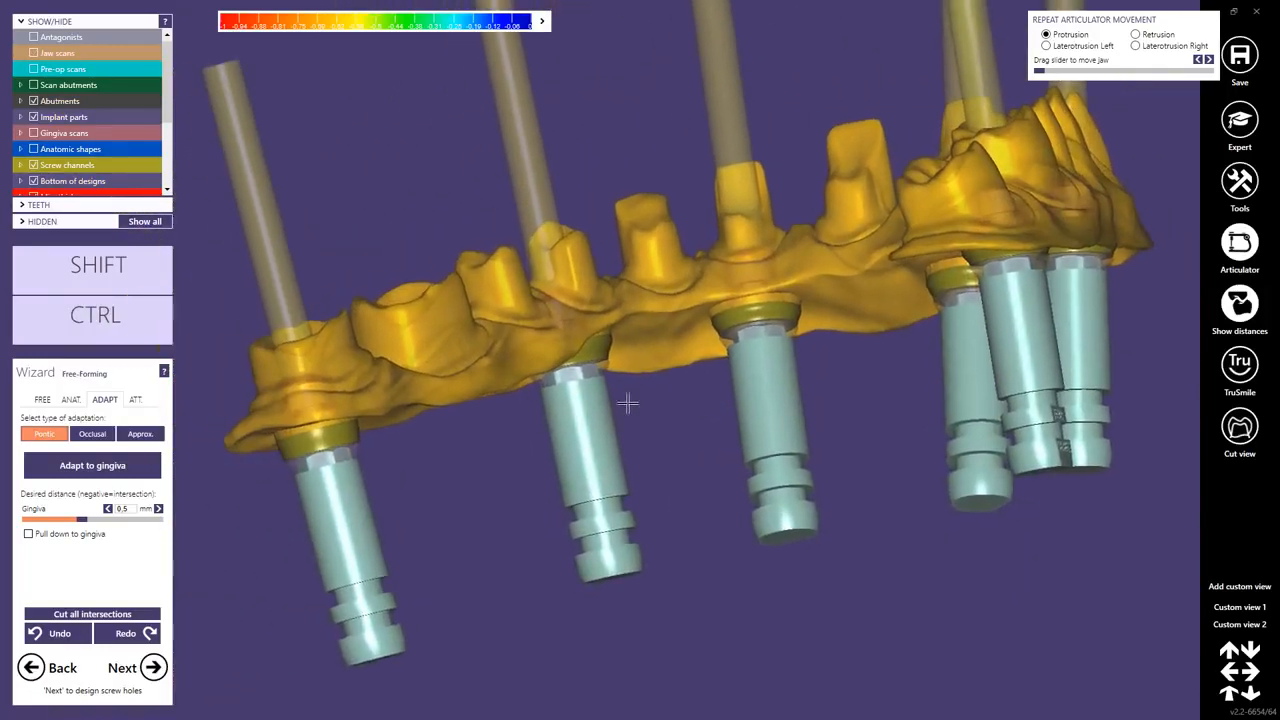
# Step: Make the framework opaque and flatten its palatal underside between the two posterior implants using Smooth/Flatten with a smaller brush
pyautogui.click(42, 404)
pyautogui.click(135, 442)
pyautogui.moveTo(612, 350)
pyautogui.mouseDown(button='right')
pyautogui.moveTo(536, 345)
pyautogui.moveTo(562, 362)
pyautogui.mouseUp(button='right')
pyautogui.scroll(3, 554, 351)
pyautogui.keyDown('shift'); pyautogui.middleClick(541, 345); pyautogui.keyUp('shift')
pyautogui.keyDown('shift'); pyautogui.scroll(-2, 604, 371); pyautogui.keyUp('shift')
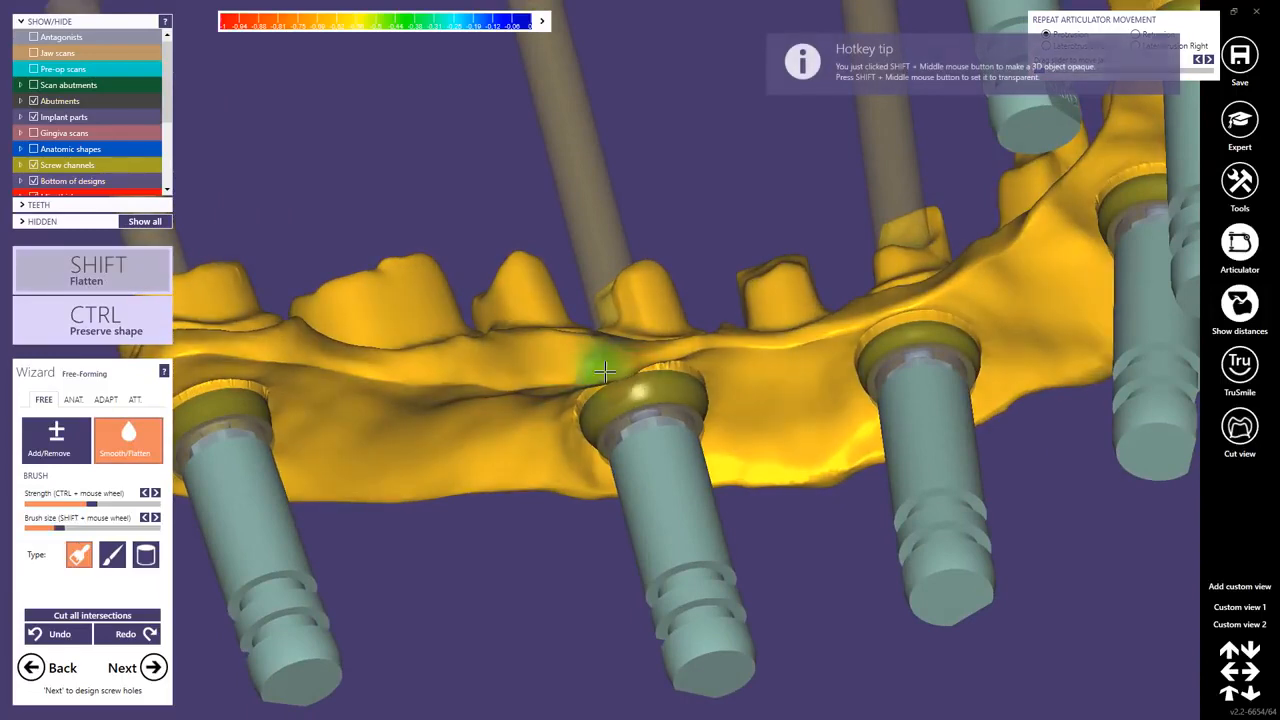
pyautogui.keyDown('shift'); pyautogui.scroll(-1, 622, 374); pyautogui.keyUp('shift')
pyautogui.keyDown('shift'); pyautogui.moveTo(532, 378); pyautogui.dragTo(212, 376); pyautogui.keyUp('shift')
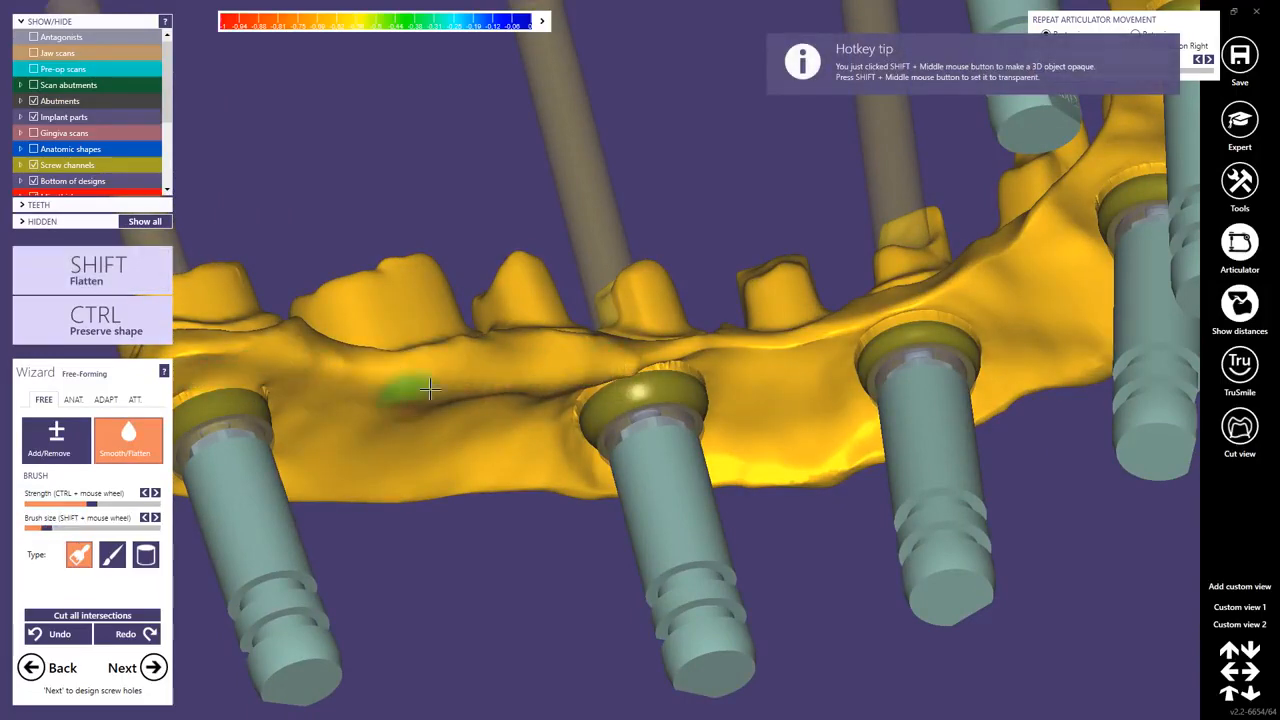
pyautogui.keyDown('shift'); pyautogui.moveTo(578, 386); pyautogui.dragTo(655, 360); pyautogui.keyUp('shift')
pyautogui.moveTo(606, 398)
pyautogui.mouseDown(button='right')
pyautogui.moveTo(602, 420)
pyautogui.moveTo(633, 376)
pyautogui.mouseUp(button='right')
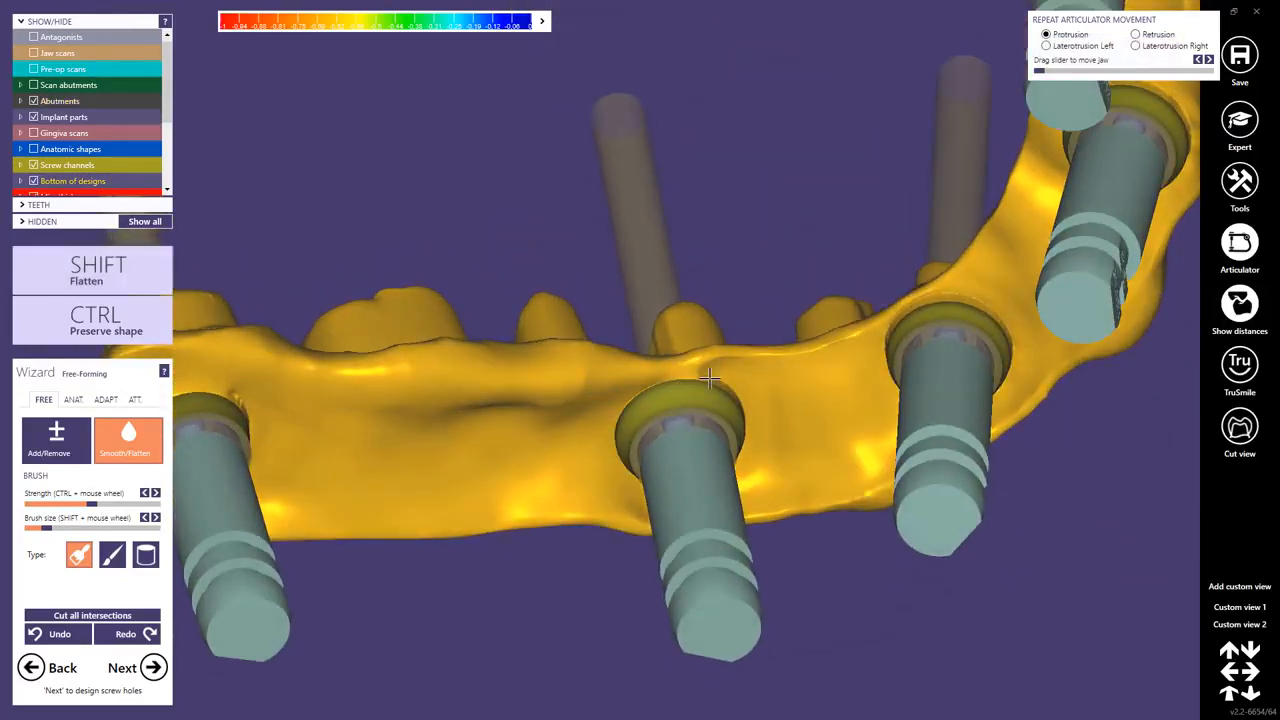
# Step: Flatten the buccal base edge of the framework on the side where an implant sits at the distal end
pyautogui.moveTo(332, 410)
pyautogui.mouseDown(button='right')
pyautogui.moveTo(351, 429)
pyautogui.moveTo(470, 445)
pyautogui.moveTo(523, 366)
pyautogui.moveTo(500, 322)
pyautogui.mouseUp(button='right')
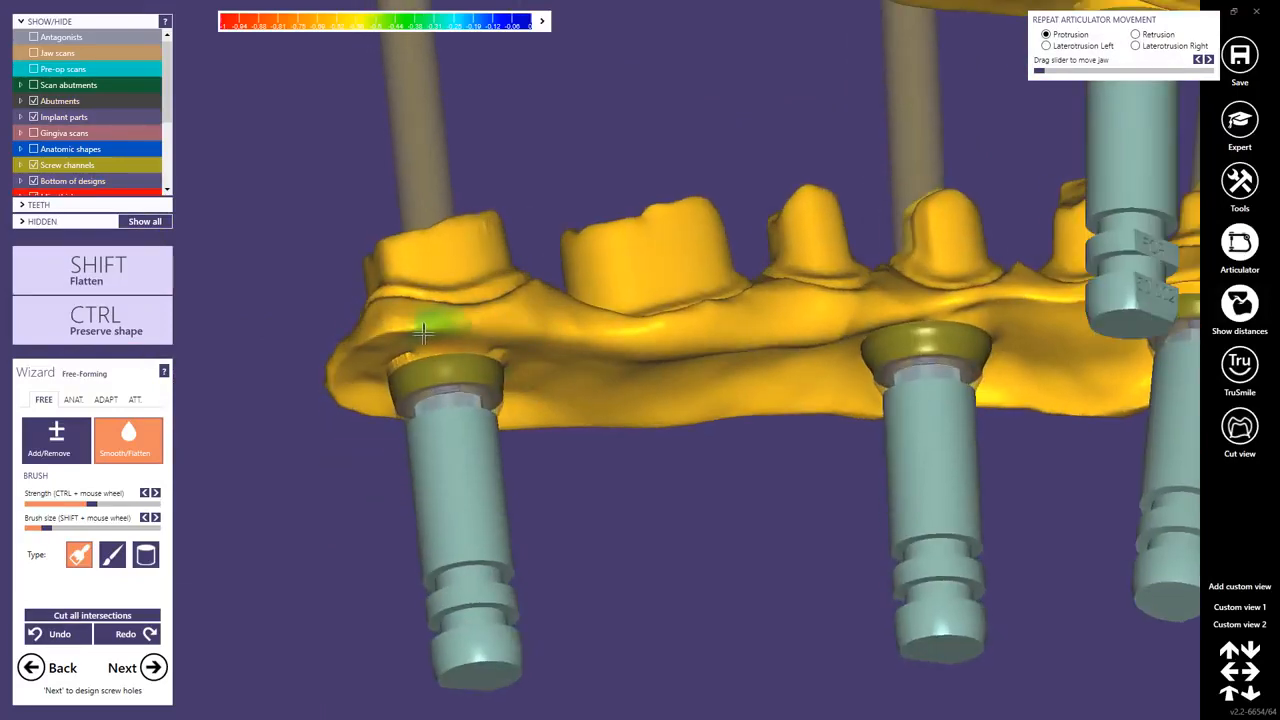
pyautogui.moveTo(1078, 294); pyautogui.dragTo(842, 326, button='middle')
pyautogui.moveTo(842, 326); pyautogui.dragTo(857, 340, button='right')
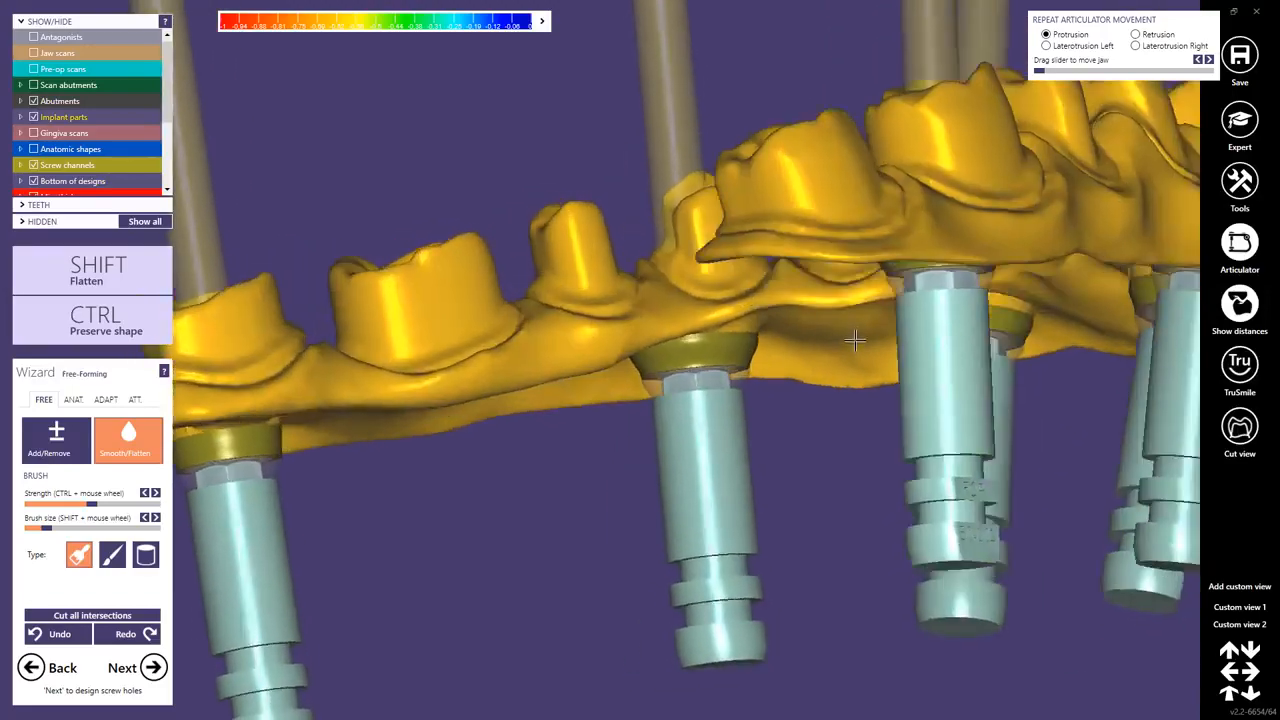
pyautogui.scroll(3, 857, 337)
pyautogui.moveTo(985, 244); pyautogui.dragTo(797, 287, button='middle')
pyautogui.moveTo(797, 287); pyautogui.dragTo(660, 345, button='right')
pyautogui.moveTo(598, 374)
pyautogui.keyDown('shift'); pyautogui.mouseDown()
pyautogui.moveTo(731, 371)
pyautogui.moveTo(857, 340)
pyautogui.moveTo(903, 408)
pyautogui.mouseUp(); pyautogui.keyUp('shift')
# Step: Flatten the labial base surface of the framework between the anterior implants
pyautogui.moveTo(908, 440)
pyautogui.mouseDown(button='right')
pyautogui.moveTo(797, 428)
pyautogui.moveTo(706, 500)
pyautogui.moveTo(749, 488)
pyautogui.moveTo(735, 514)
pyautogui.mouseUp(button='right')
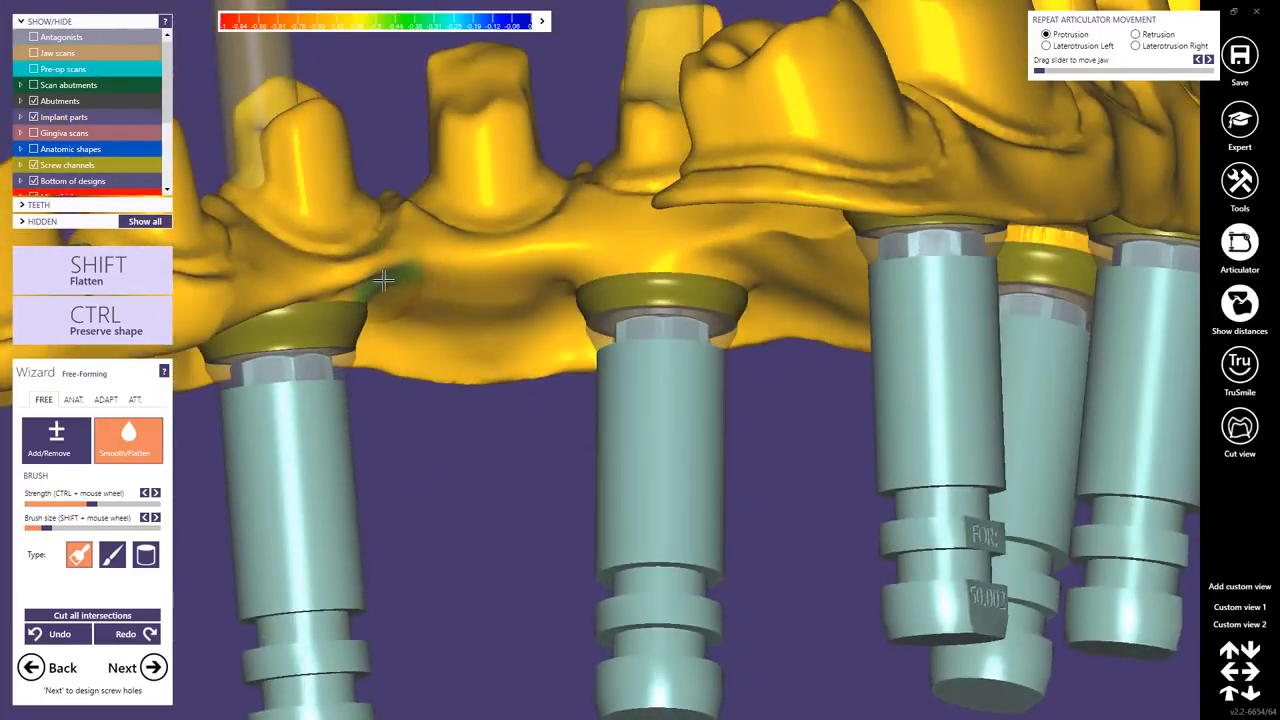
pyautogui.moveTo(321, 292); pyautogui.dragTo(736, 316, button='right')
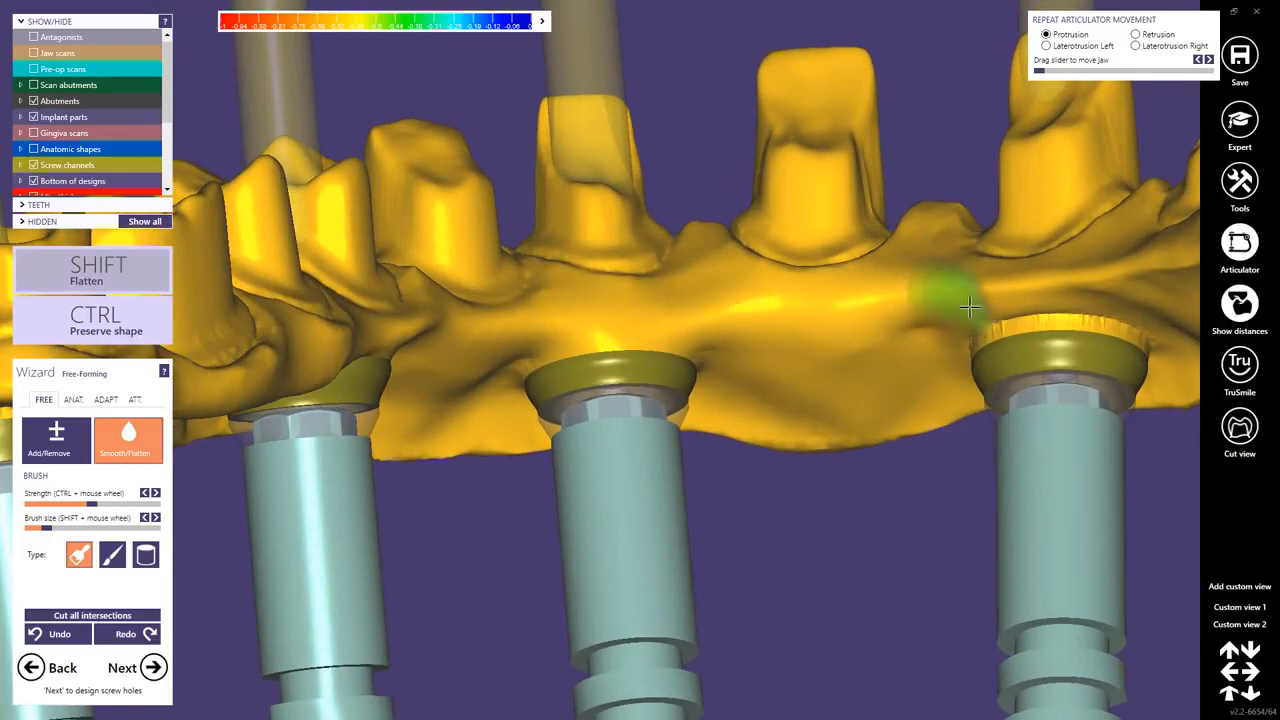
pyautogui.moveTo(945, 290)
pyautogui.mouseDown(button='right')
pyautogui.moveTo(983, 334)
pyautogui.moveTo(971, 341)
pyautogui.mouseUp(button='right')
pyautogui.moveTo(868, 438)
pyautogui.mouseDown(button='right')
pyautogui.moveTo(1094, 391)
pyautogui.moveTo(600, 360)
pyautogui.moveTo(745, 347)
pyautogui.mouseUp(button='right')
pyautogui.moveTo(571, 330)
pyautogui.keyDown('shift'); pyautogui.mouseDown()
pyautogui.moveTo(764, 338)
pyautogui.moveTo(908, 364)
pyautogui.moveTo(931, 351)
pyautogui.moveTo(1087, 398)
pyautogui.mouseUp(); pyautogui.keyUp('shift')
pyautogui.moveTo(1087, 398)
pyautogui.mouseDown(button='right')
pyautogui.moveTo(1049, 406)
pyautogui.moveTo(935, 304)
pyautogui.mouseUp(button='right')
pyautogui.moveTo(608, 338)
pyautogui.keyDown('shift'); pyautogui.mouseDown()
pyautogui.moveTo(691, 351)
pyautogui.moveTo(888, 343)
pyautogui.moveTo(1018, 309)
pyautogui.moveTo(1151, 310)
pyautogui.moveTo(1071, 303)
pyautogui.mouseUp(); pyautogui.keyUp('shift')
# Step: Flatten the buccal base edge behind the last implant, out to the cantilevered distal end of the framework
pyautogui.moveTo(1071, 303)
pyautogui.mouseDown(button='right')
pyautogui.moveTo(1040, 325)
pyautogui.moveTo(920, 354)
pyautogui.moveTo(905, 372)
pyautogui.mouseUp(button='right')
pyautogui.middleClick(1040, 342)
pyautogui.keyDown('shift'); pyautogui.moveTo(740, 311); pyautogui.dragTo(920, 323); pyautogui.keyUp('shift')
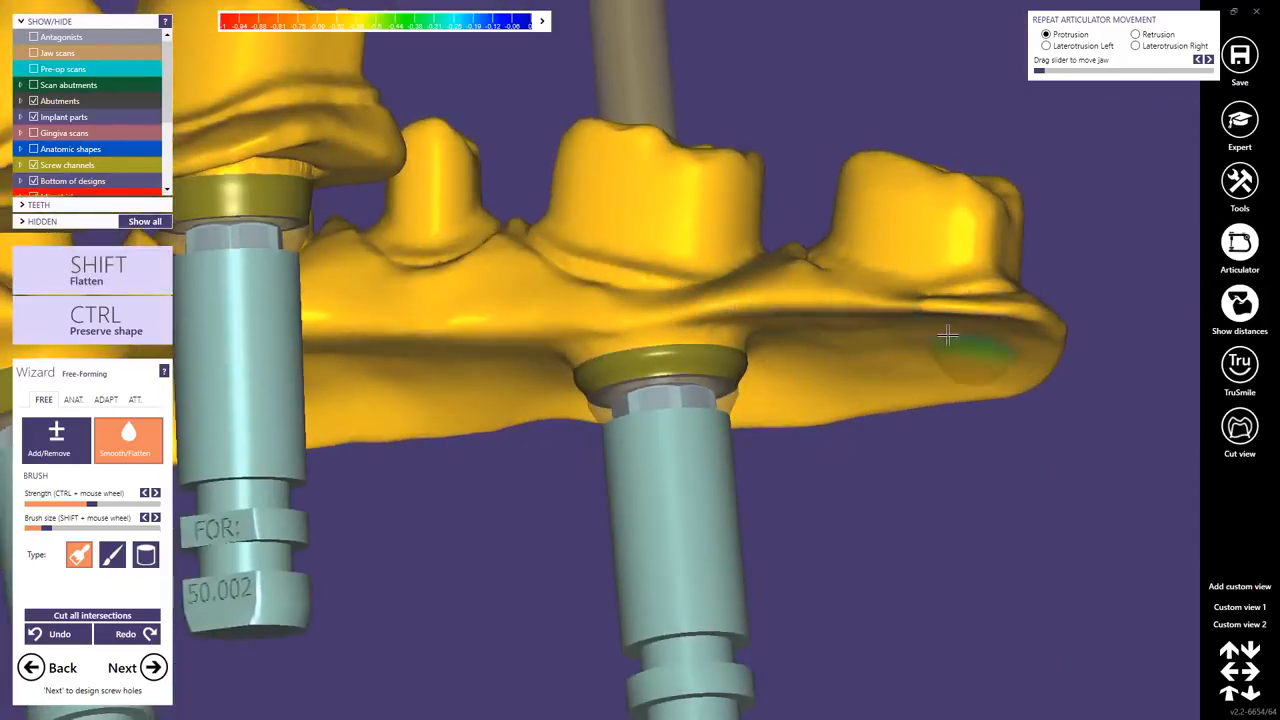
# Step: Examine the underside and outer border of the framework around every implant from one distal end to the other
pyautogui.middleClick(955, 340)
pyautogui.moveTo(955, 340)
pyautogui.mouseDown(button='right')
pyautogui.moveTo(873, 333)
pyautogui.moveTo(800, 375)
pyautogui.mouseUp(button='right')
pyautogui.scroll(-2, 630, 456)
pyautogui.moveTo(620, 460)
pyautogui.mouseDown(button='right')
pyautogui.moveTo(534, 486)
pyautogui.moveTo(534, 503)
pyautogui.mouseUp(button='right')
pyautogui.scroll(2, 534, 503)
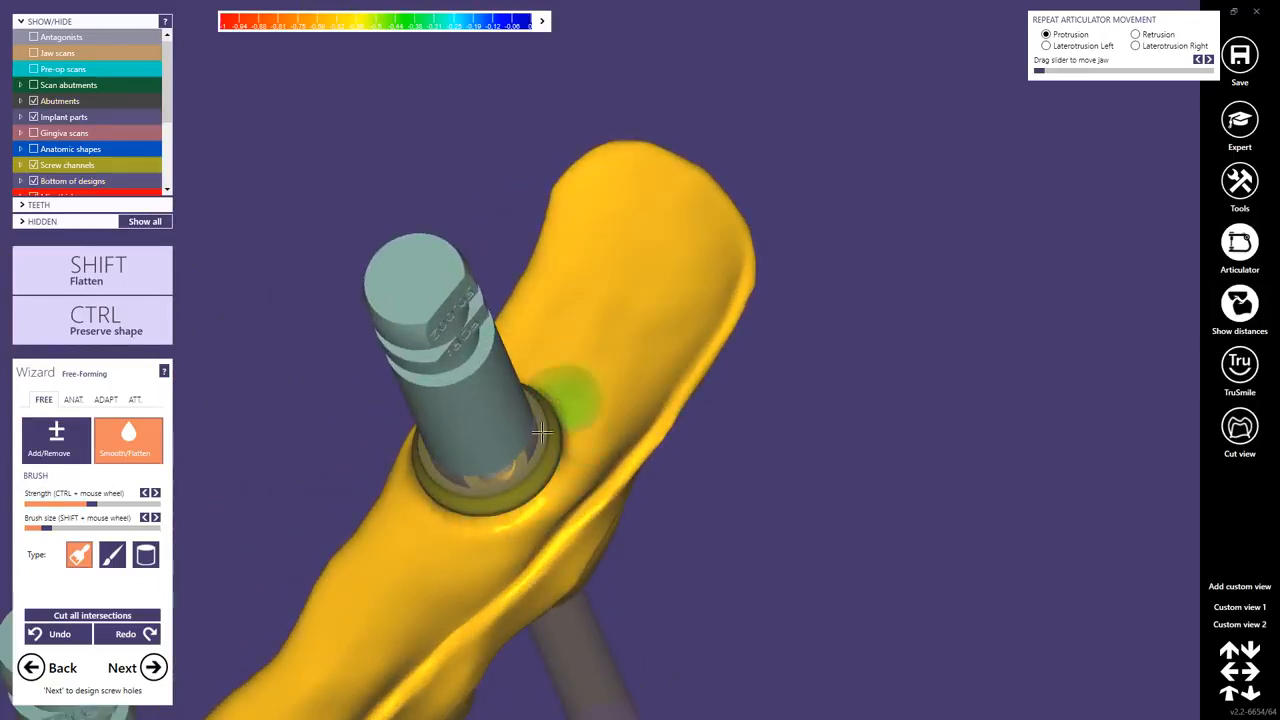
pyautogui.scroll(-4, 471, 534)
pyautogui.moveTo(397, 589); pyautogui.dragTo(523, 589, button='right')
pyautogui.scroll(4, 541, 424)
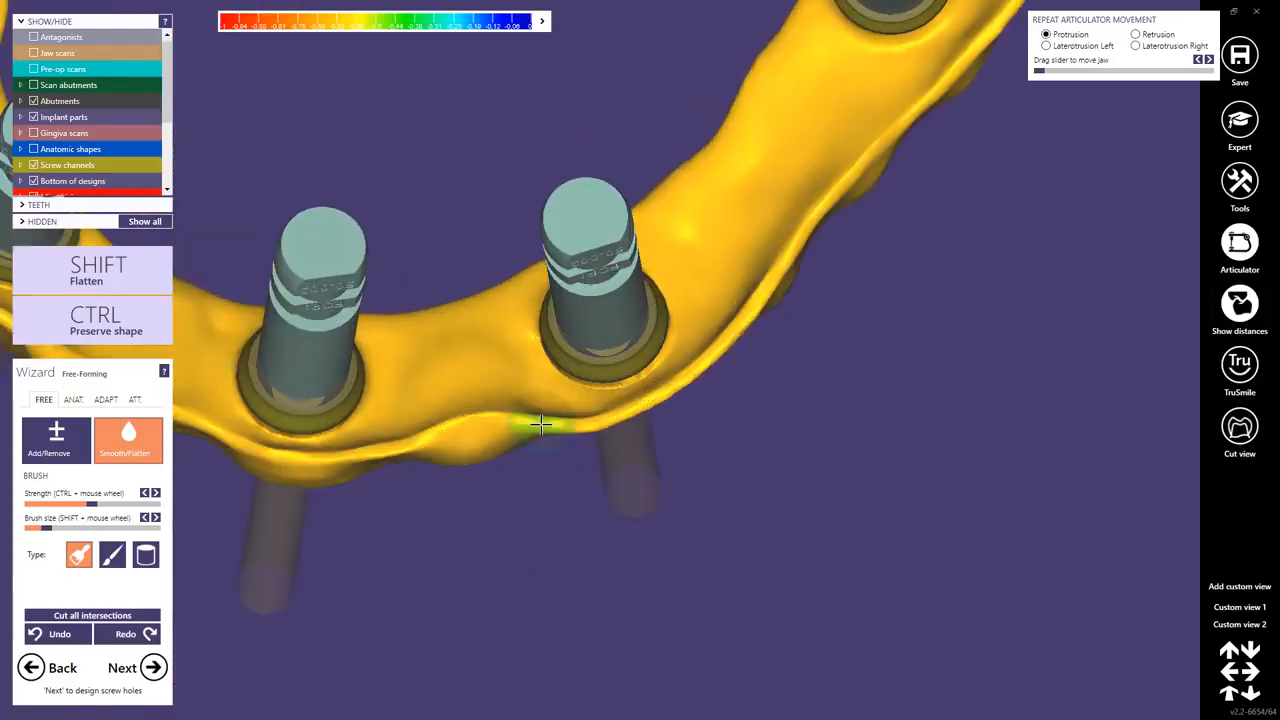
pyautogui.scroll(3, 540, 425)
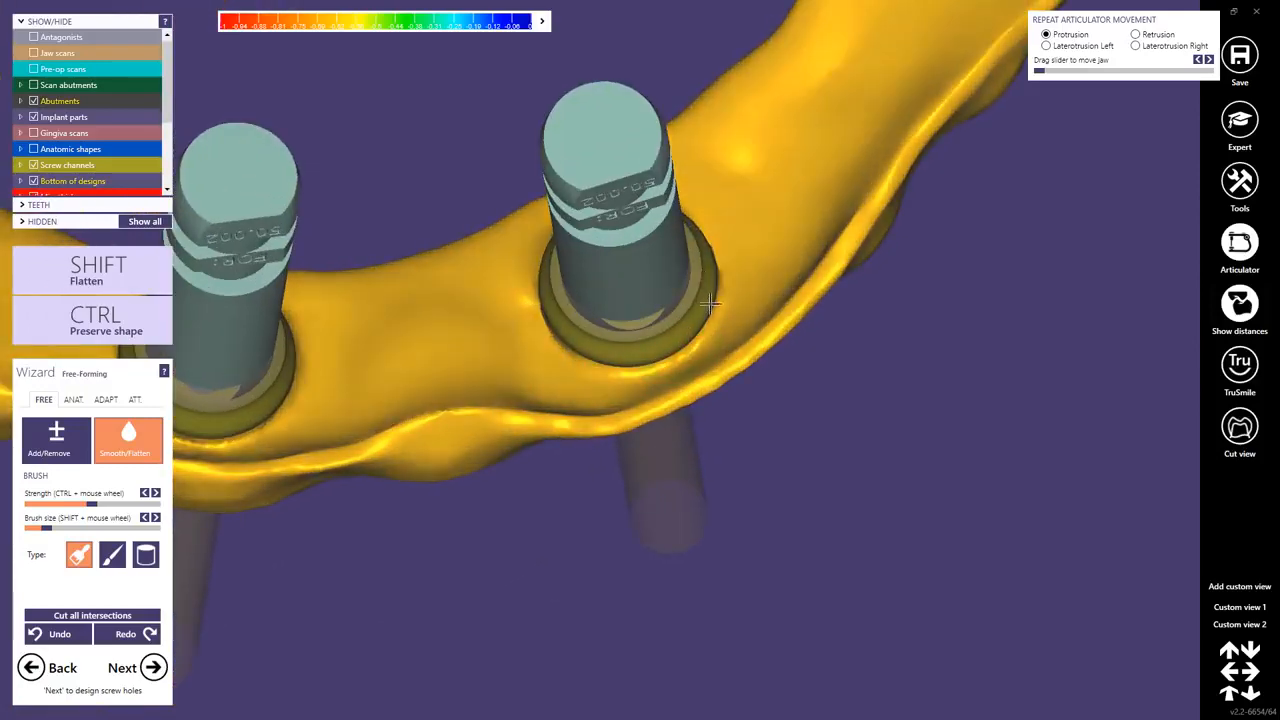
pyautogui.scroll(-3, 414, 357)
pyautogui.middleClick(414, 357)
pyautogui.moveTo(414, 357)
pyautogui.mouseDown(button='right')
pyautogui.moveTo(429, 389)
pyautogui.moveTo(457, 355)
pyautogui.mouseUp(button='right')
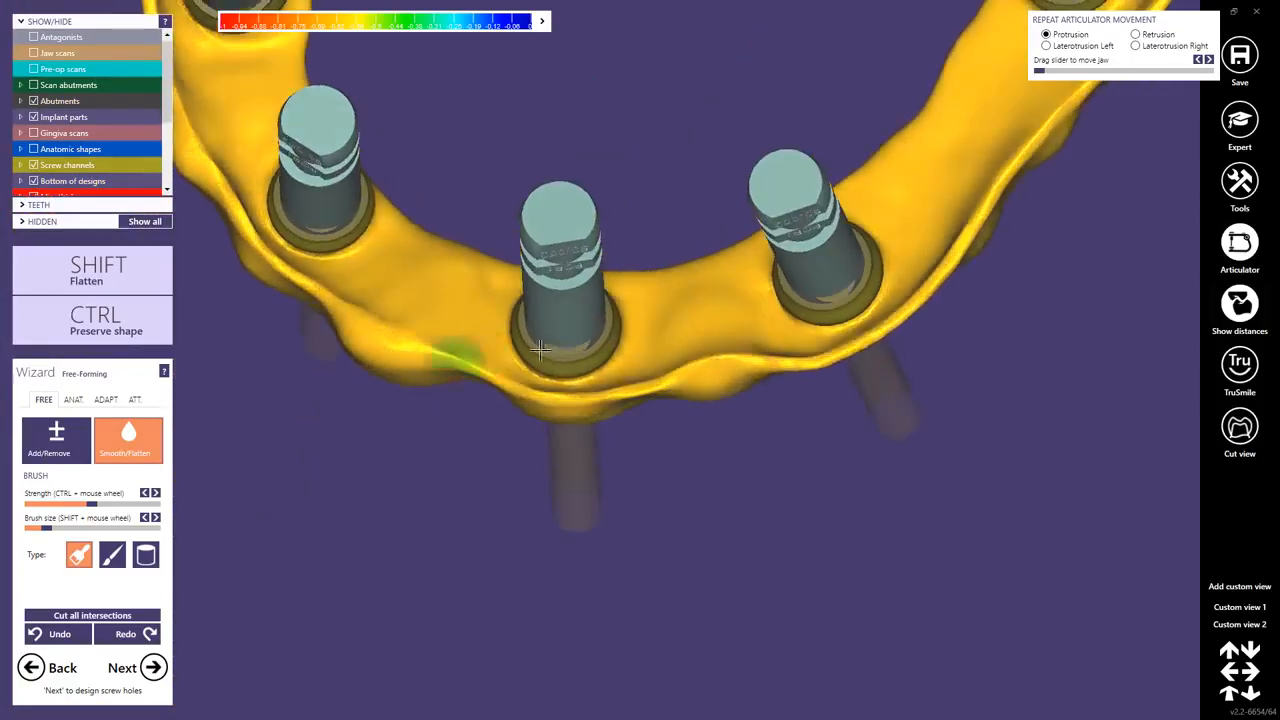
pyautogui.scroll(3, 540, 348)
pyautogui.scroll(-3, 661, 327)
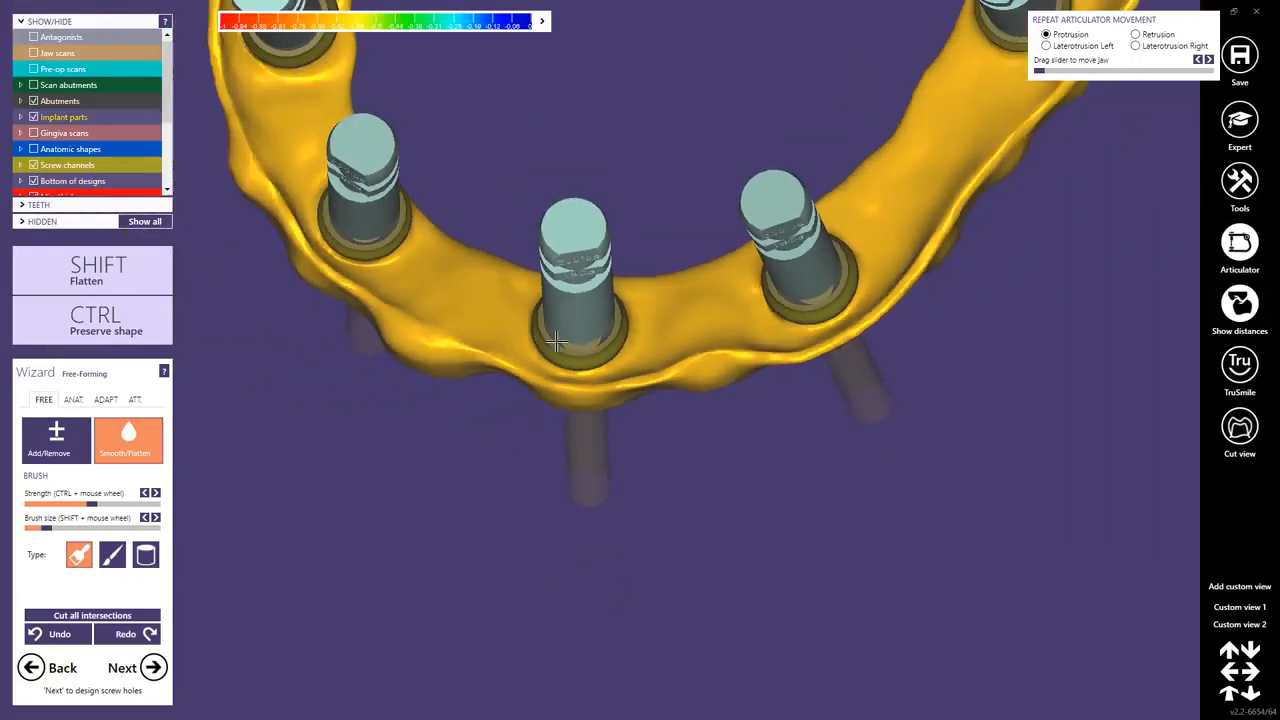
pyautogui.middleClick(470, 266)
pyautogui.moveTo(470, 266)
pyautogui.mouseDown(button='right')
pyautogui.moveTo(550, 240)
pyautogui.moveTo(475, 258)
pyautogui.mouseUp(button='right')
pyautogui.scroll(2, 475, 258)
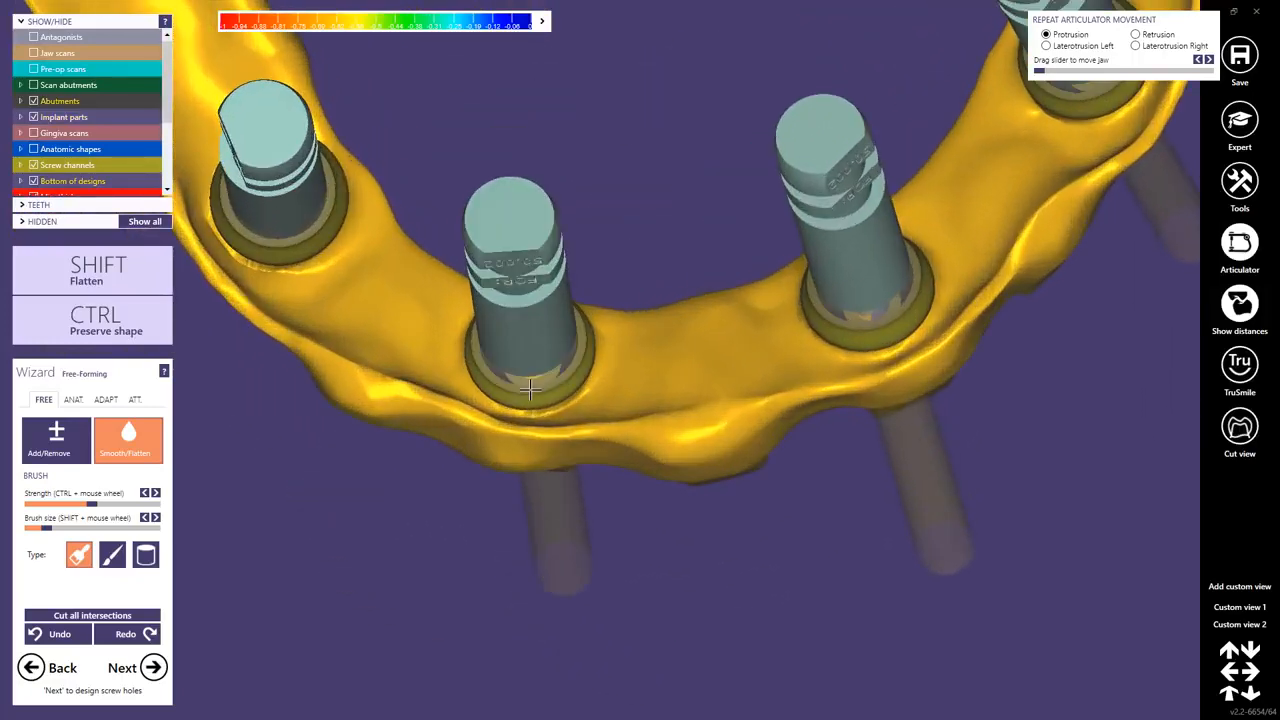
pyautogui.moveTo(497, 358)
pyautogui.mouseDown(button='right')
pyautogui.moveTo(391, 274)
pyautogui.moveTo(363, 274)
pyautogui.moveTo(528, 366)
pyautogui.mouseUp(button='right')
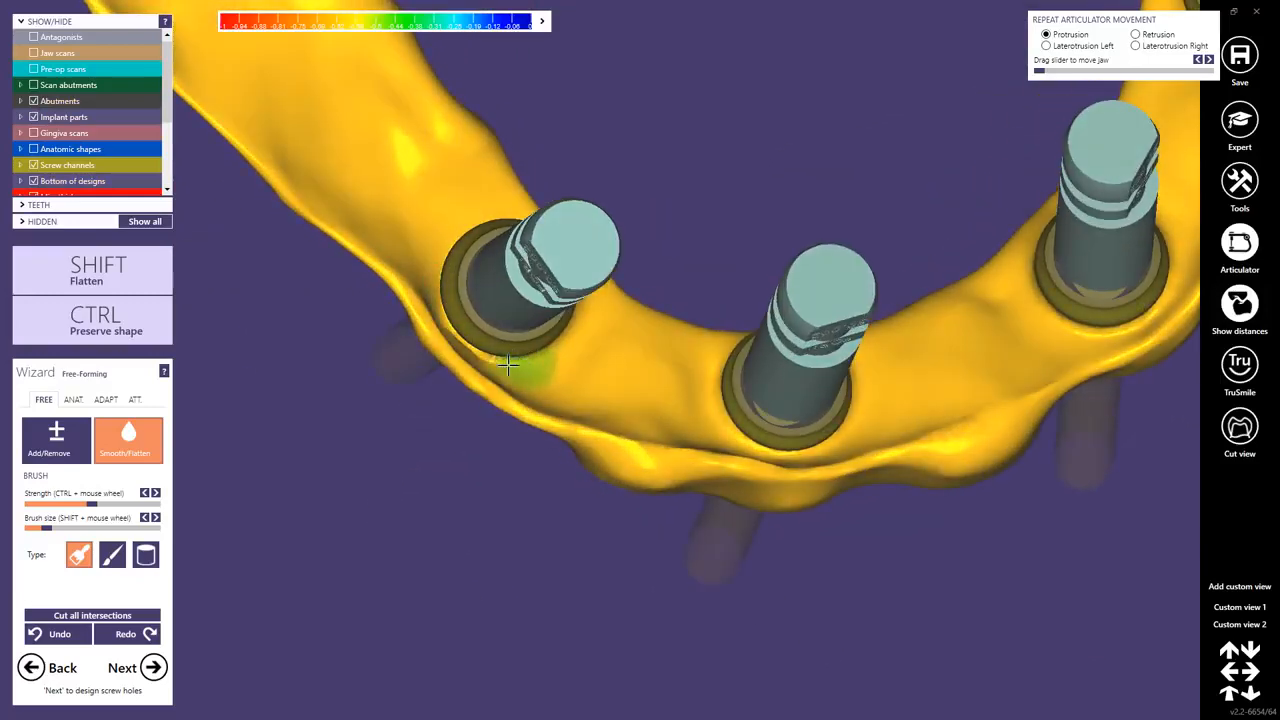
pyautogui.middleClick(298, 117)
pyautogui.scroll(-2, 374, 197)
pyautogui.moveTo(374, 197); pyautogui.dragTo(383, 133, button='right')
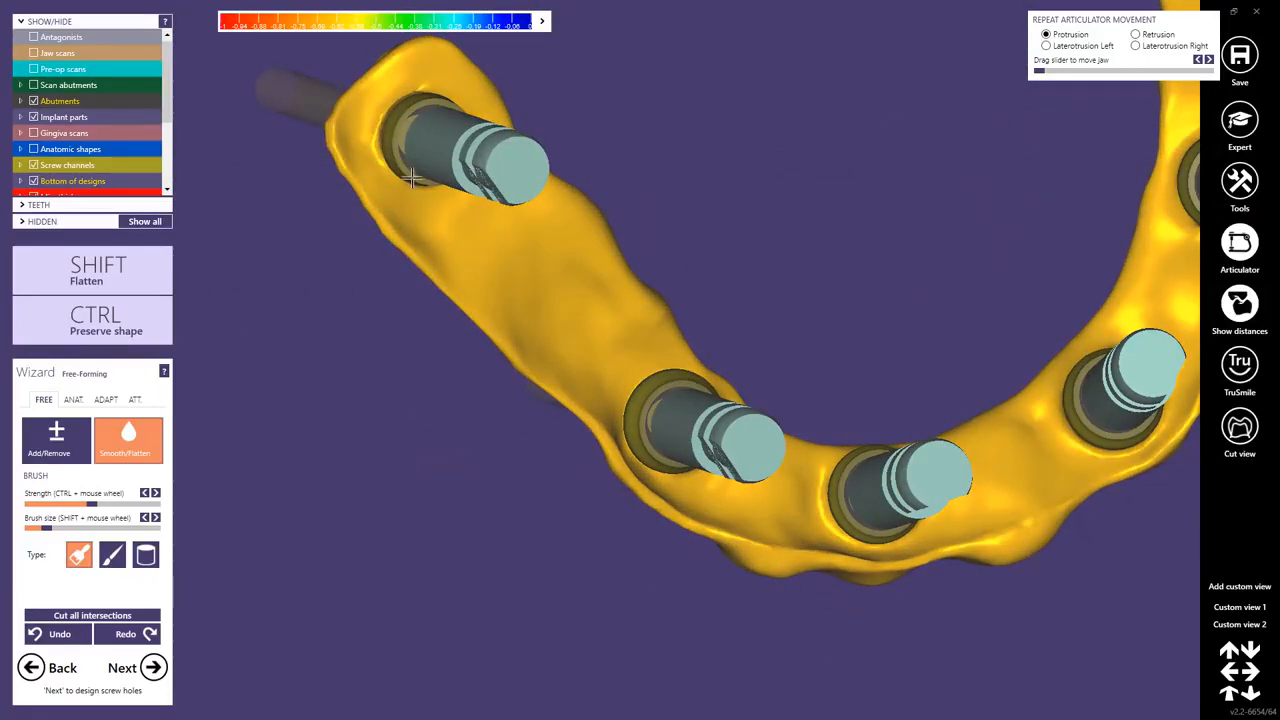
pyautogui.moveTo(412, 178); pyautogui.dragTo(637, 343, button='right')
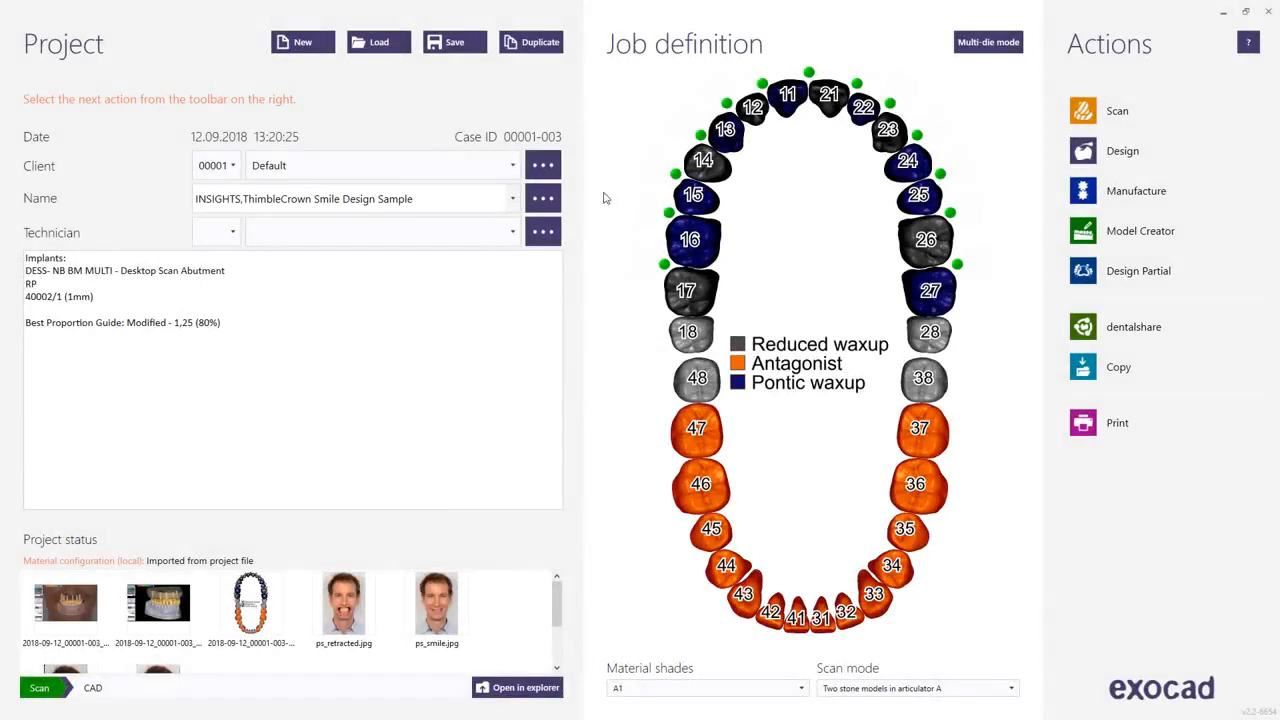
# Step: Duplicate the project in the project manager, including only the scan data
pyautogui.click(531, 46)
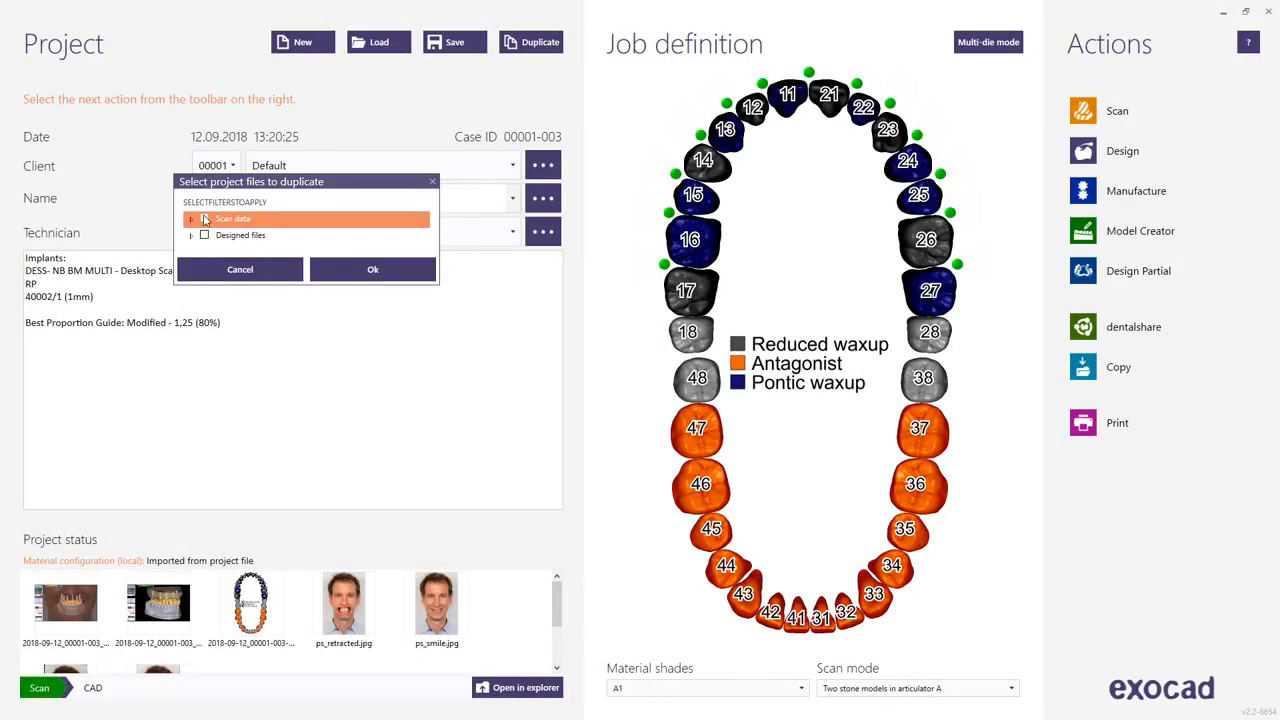
pyautogui.click(205, 219)
pyautogui.click(360, 272)
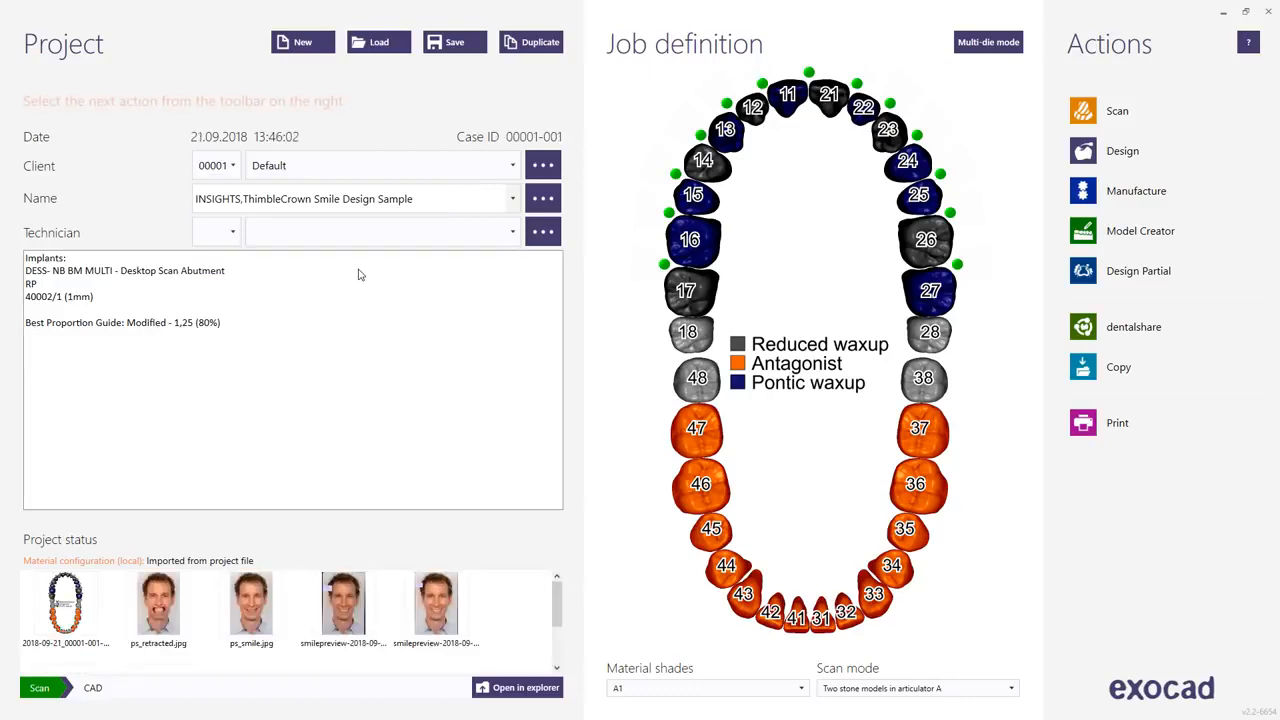
# Step: Open the duplicated project's folder in the file explorer, copy its path and minimise the window
pyautogui.click(500, 687)
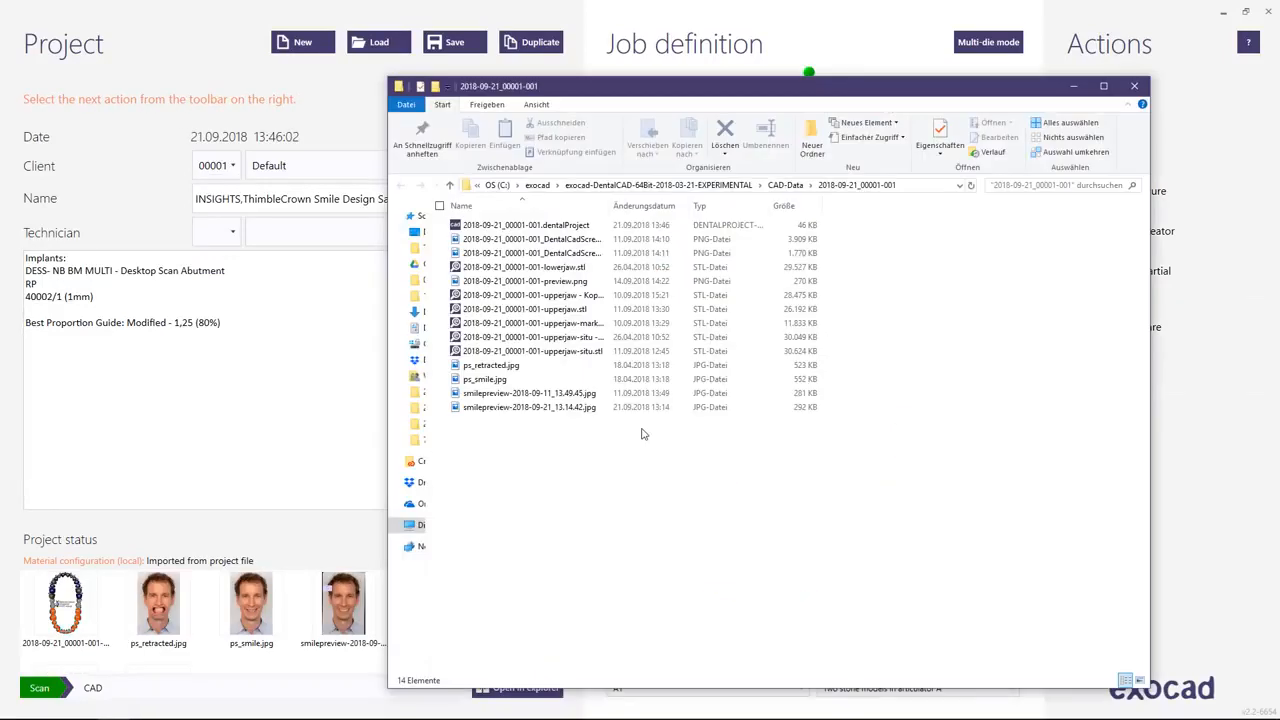
pyautogui.click(912, 188)
pyautogui.hotkey('ctrl', 'c')
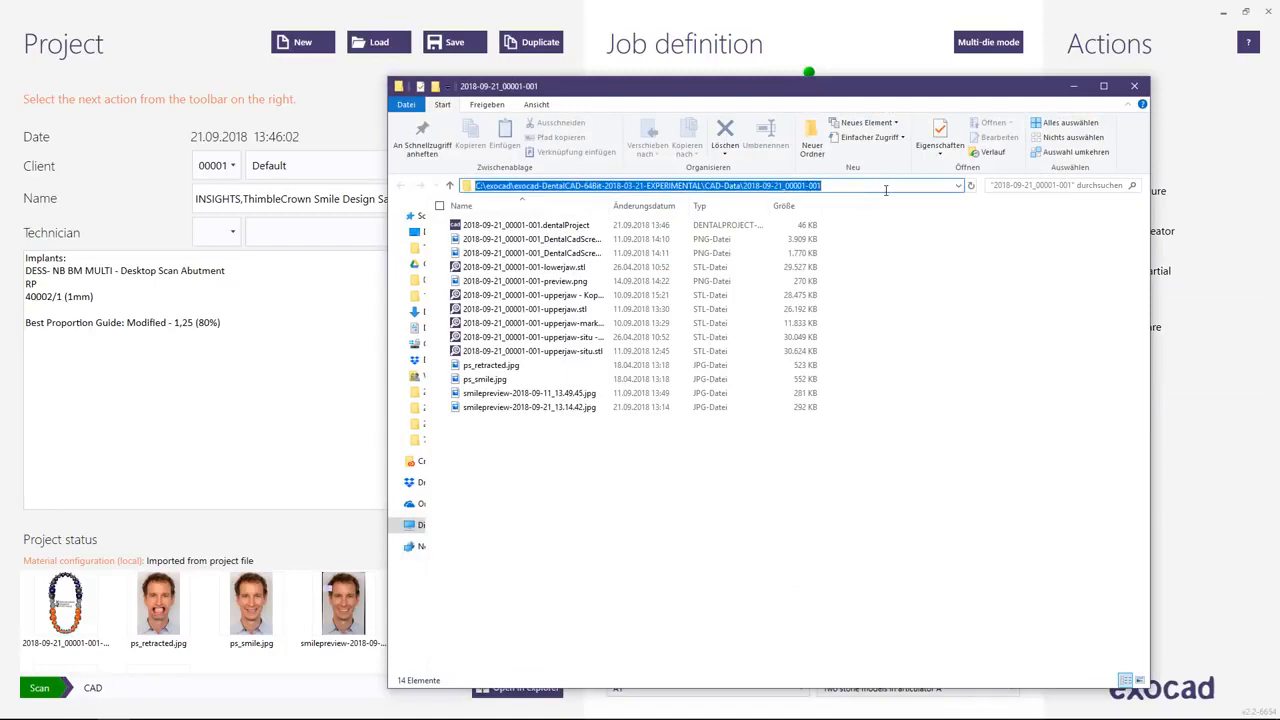
pyautogui.click(1073, 88)
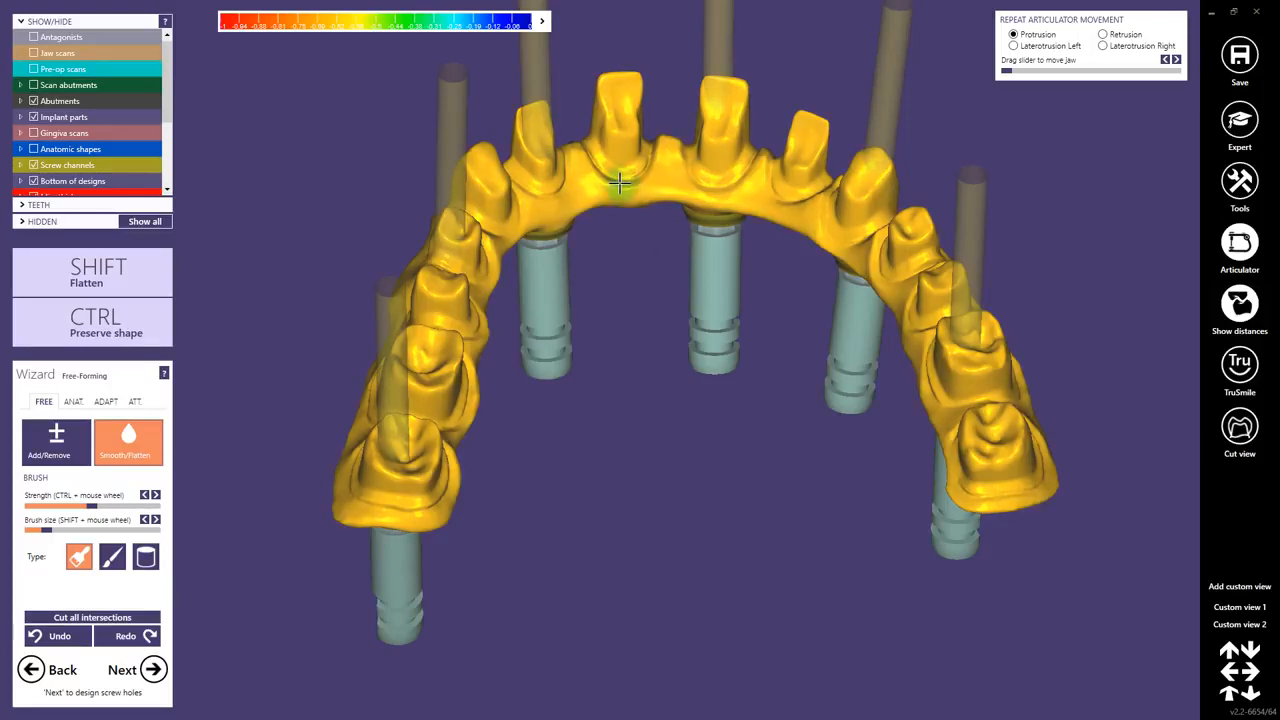
# Step: Save the framework mesh into the duplicated project's folder, overwriting 2018-09-21_00001-001-upperjaw.stl
pyautogui.rightClick(618, 181)
pyautogui.click(672, 327)
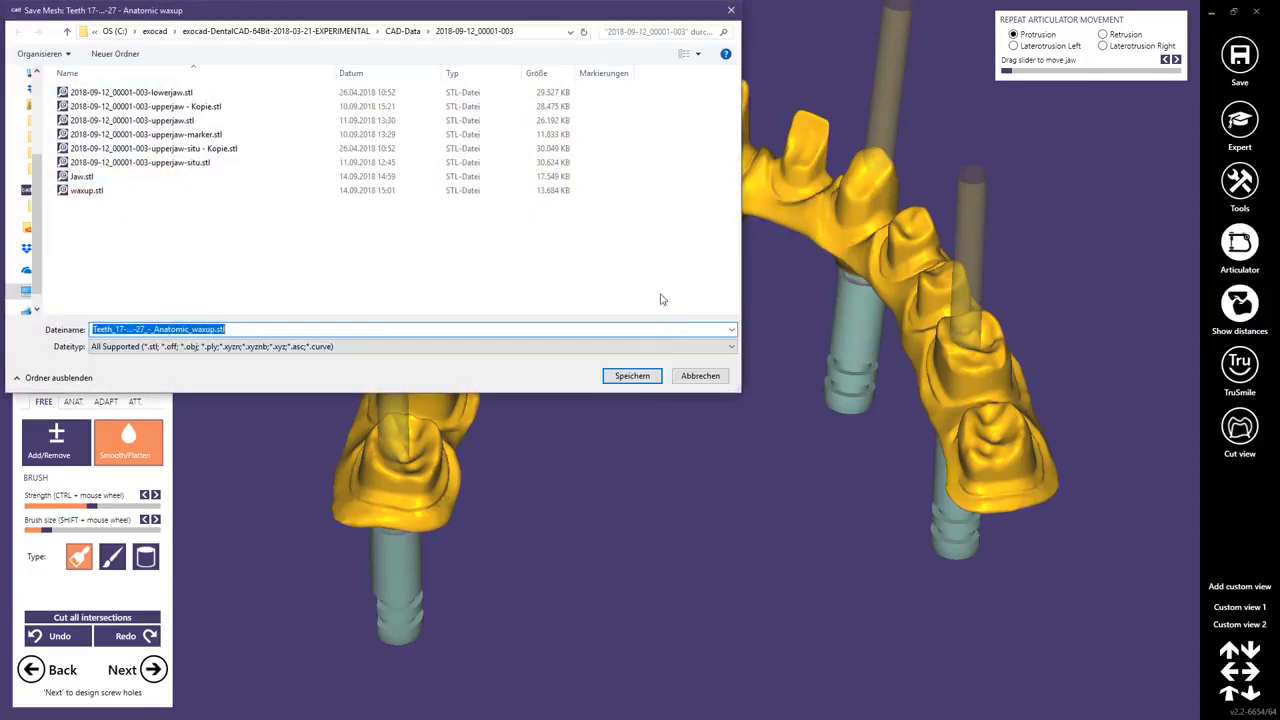
pyautogui.click(525, 35)
pyautogui.hotkey('ctrl', 'v')
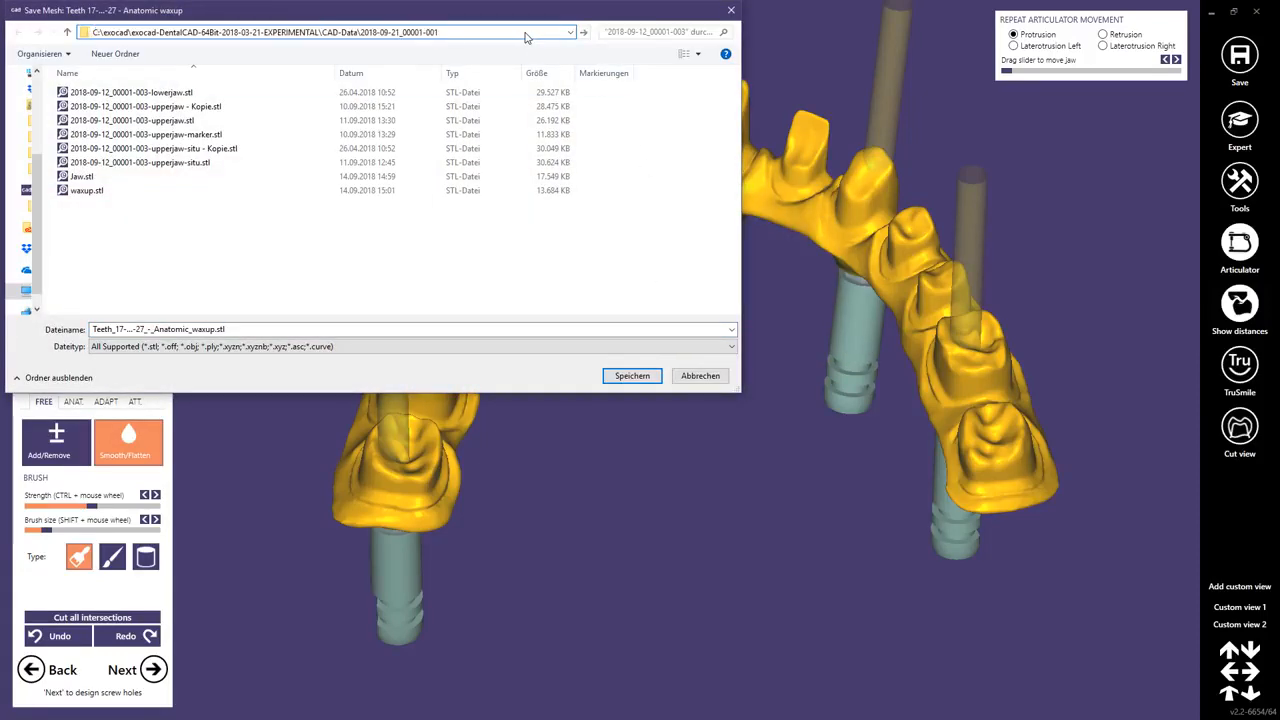
pyautogui.press('Return')
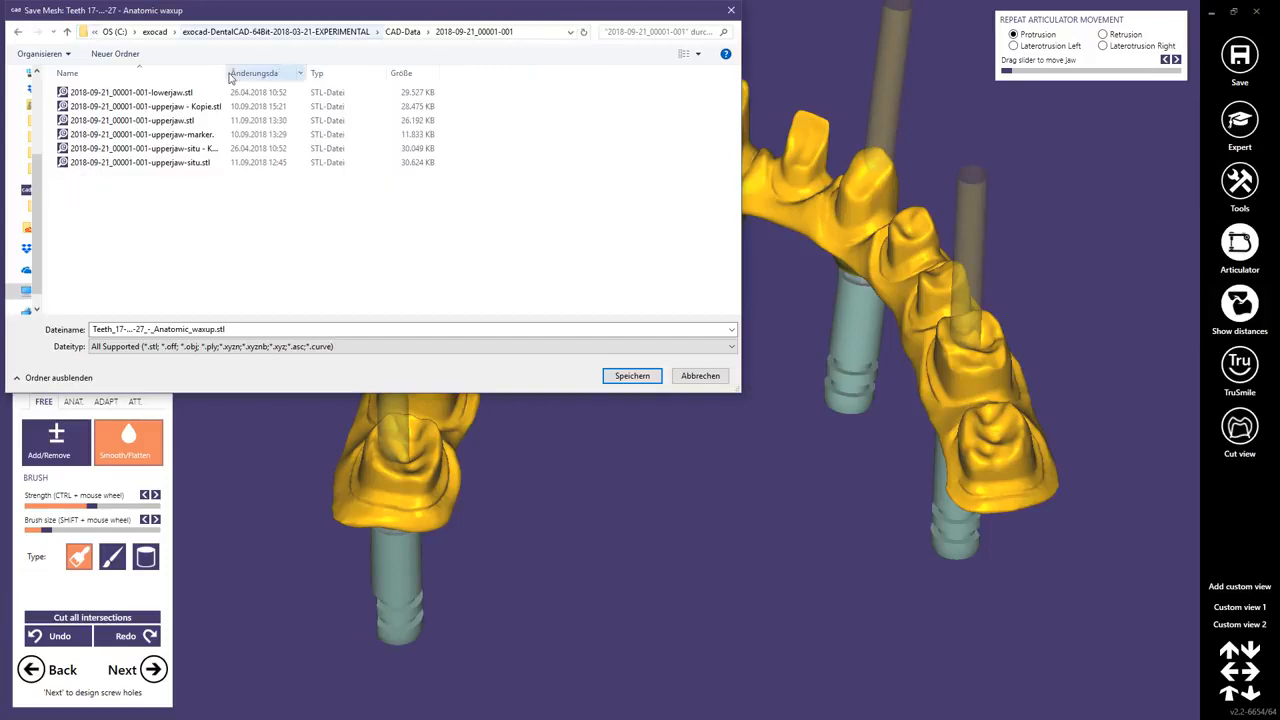
pyautogui.moveTo(226, 73); pyautogui.dragTo(318, 73)
pyautogui.click(179, 121)
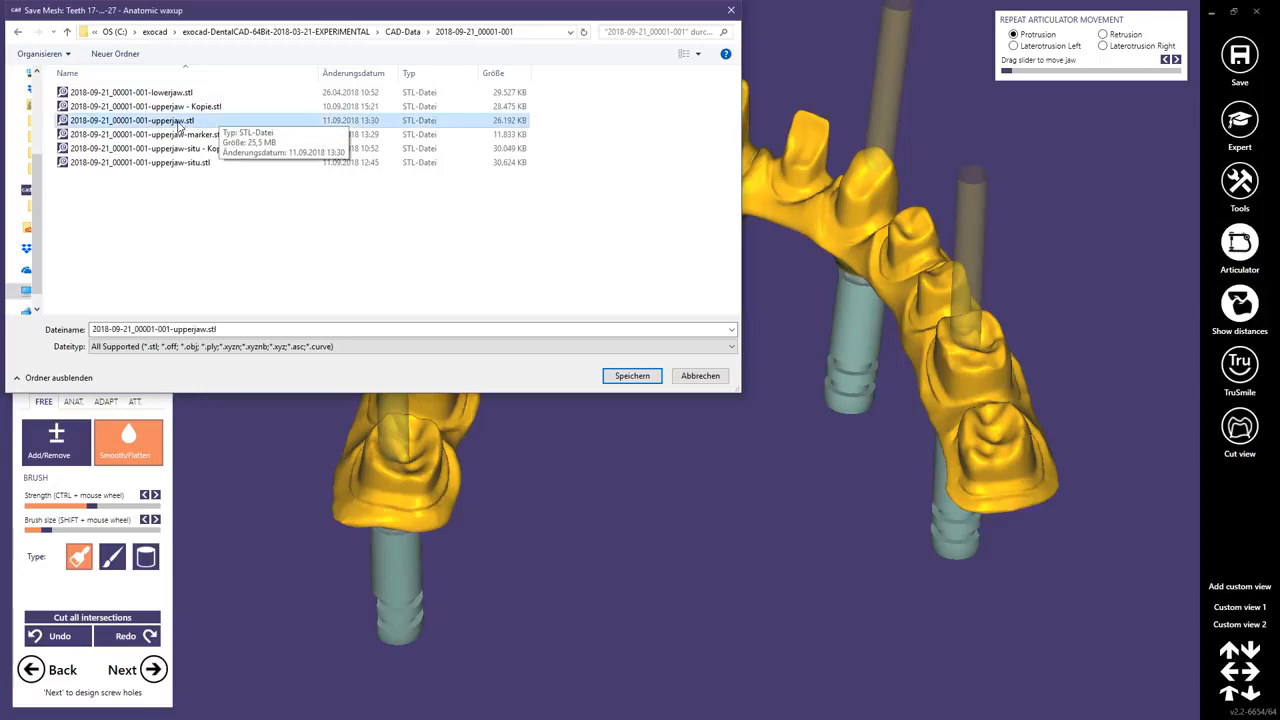
pyautogui.click(631, 376)
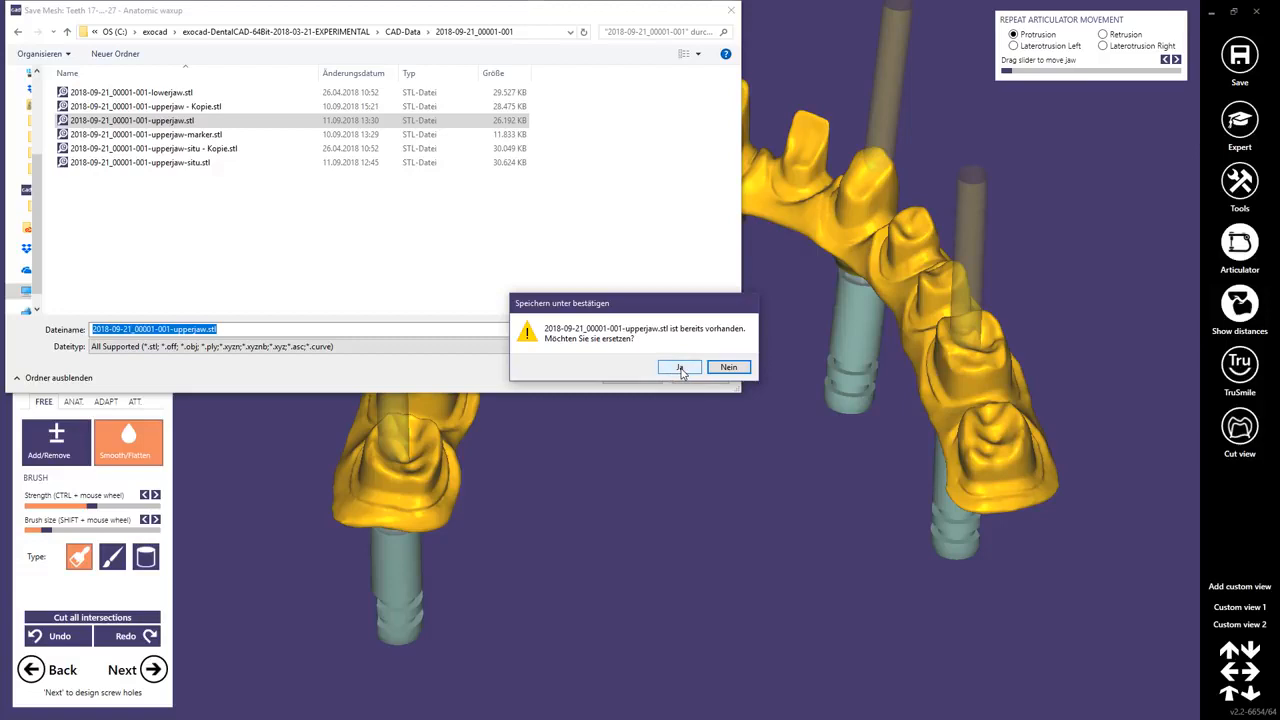
pyautogui.click(680, 368)
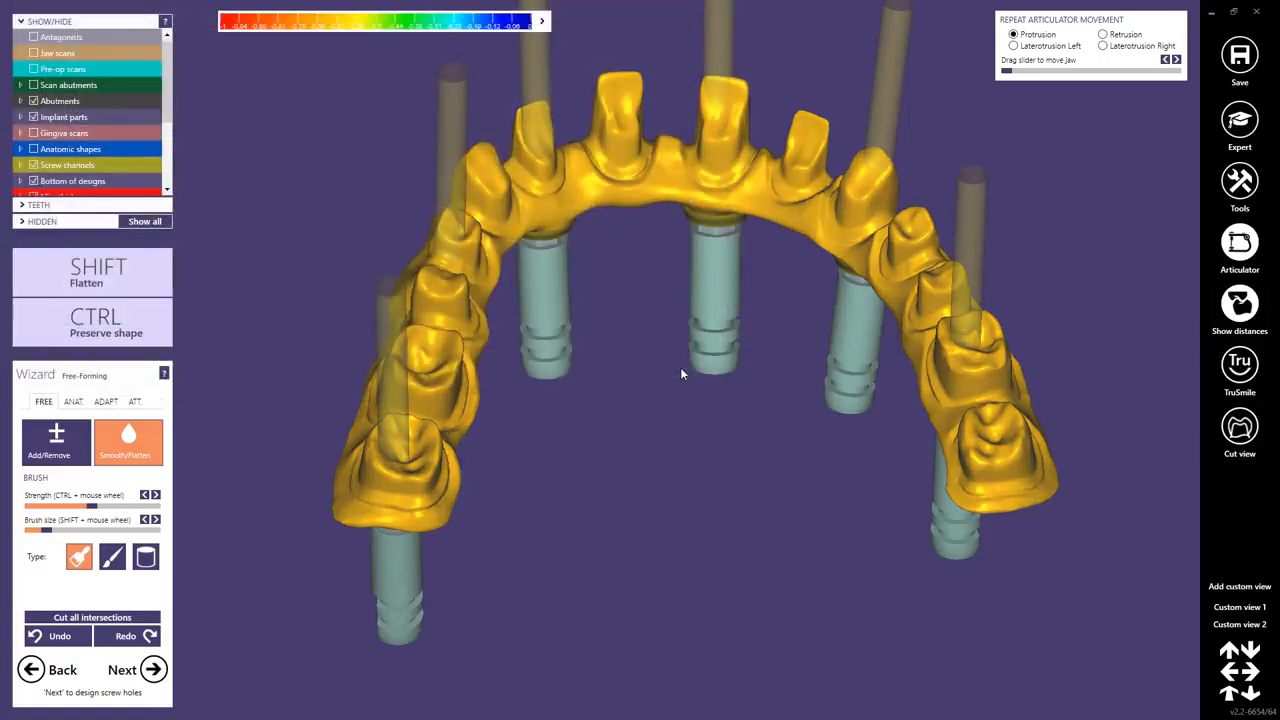
# Step: Hide all objects in the scene except the anatomic shapes
pyautogui.click(143, 221)
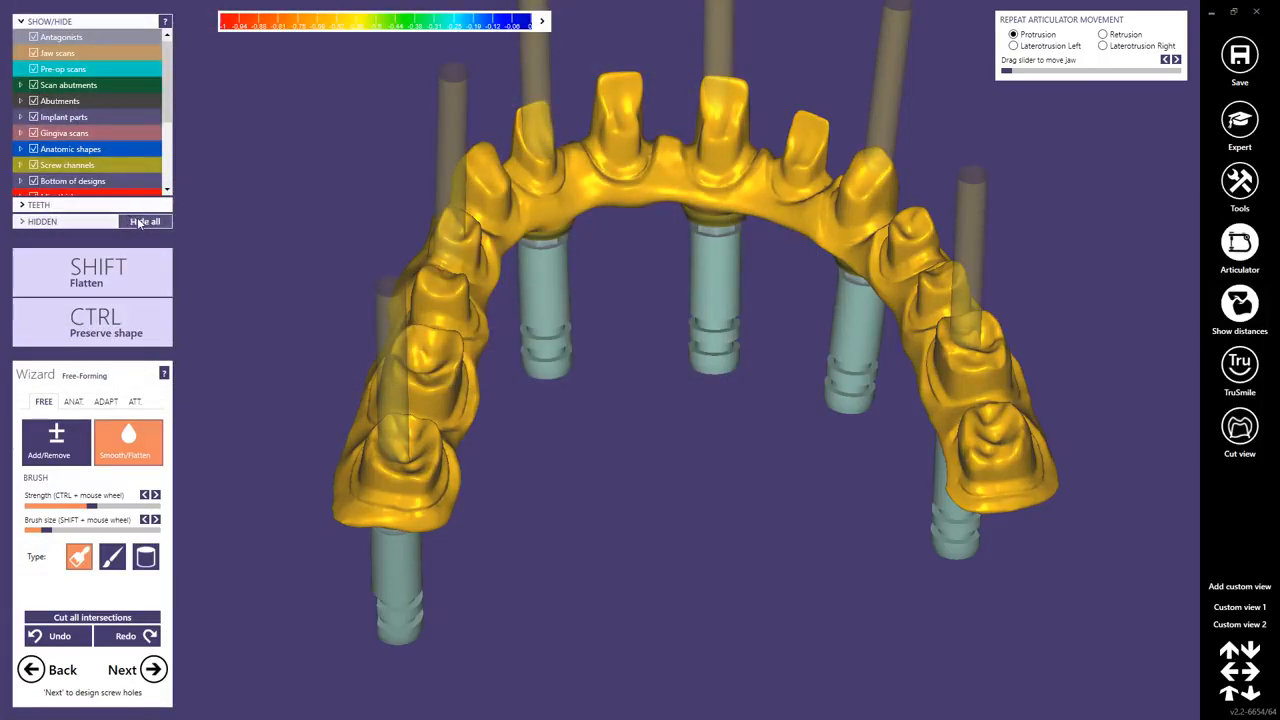
pyautogui.click(143, 221)
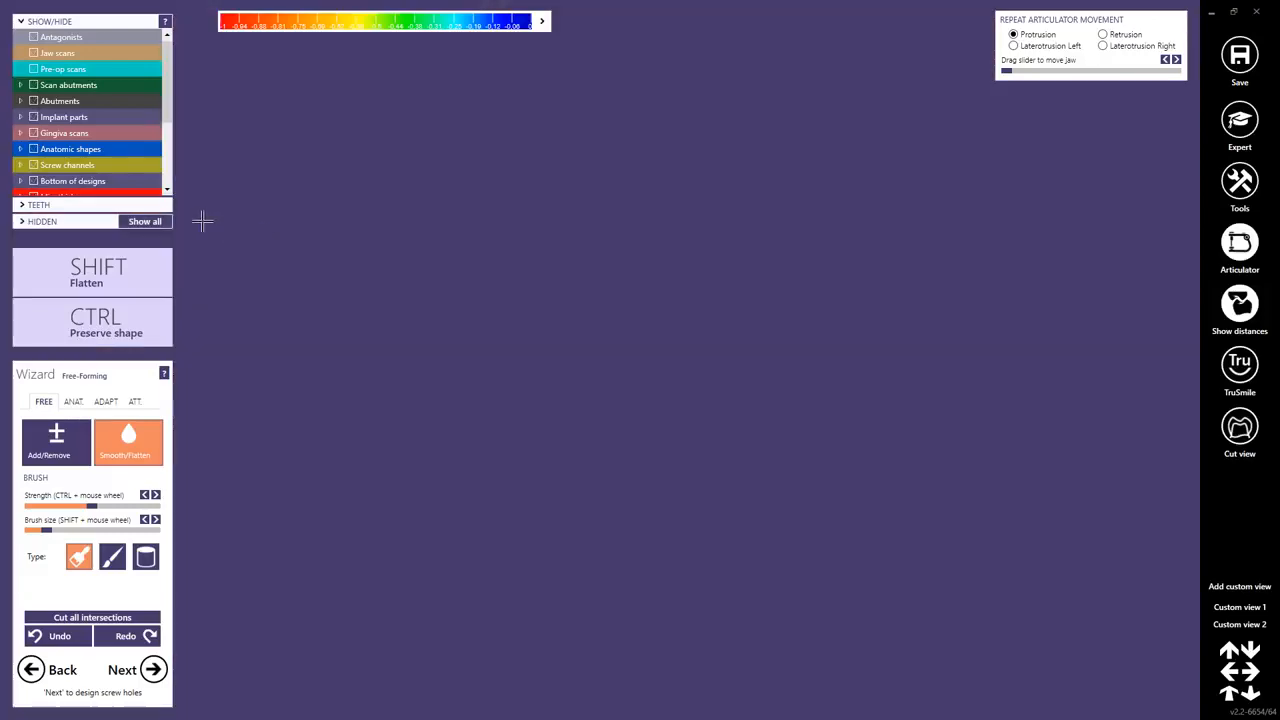
pyautogui.click(34, 149)
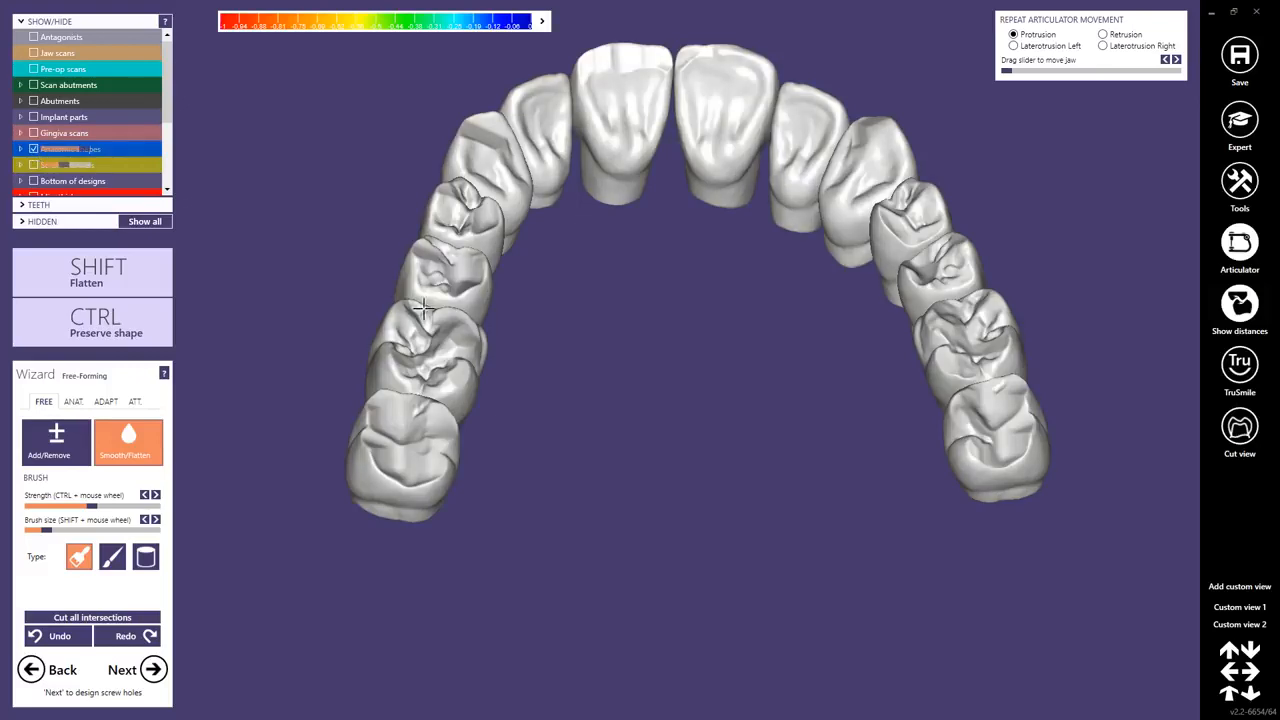
pyautogui.moveTo(637, 417); pyautogui.dragTo(638, 416, button='right')
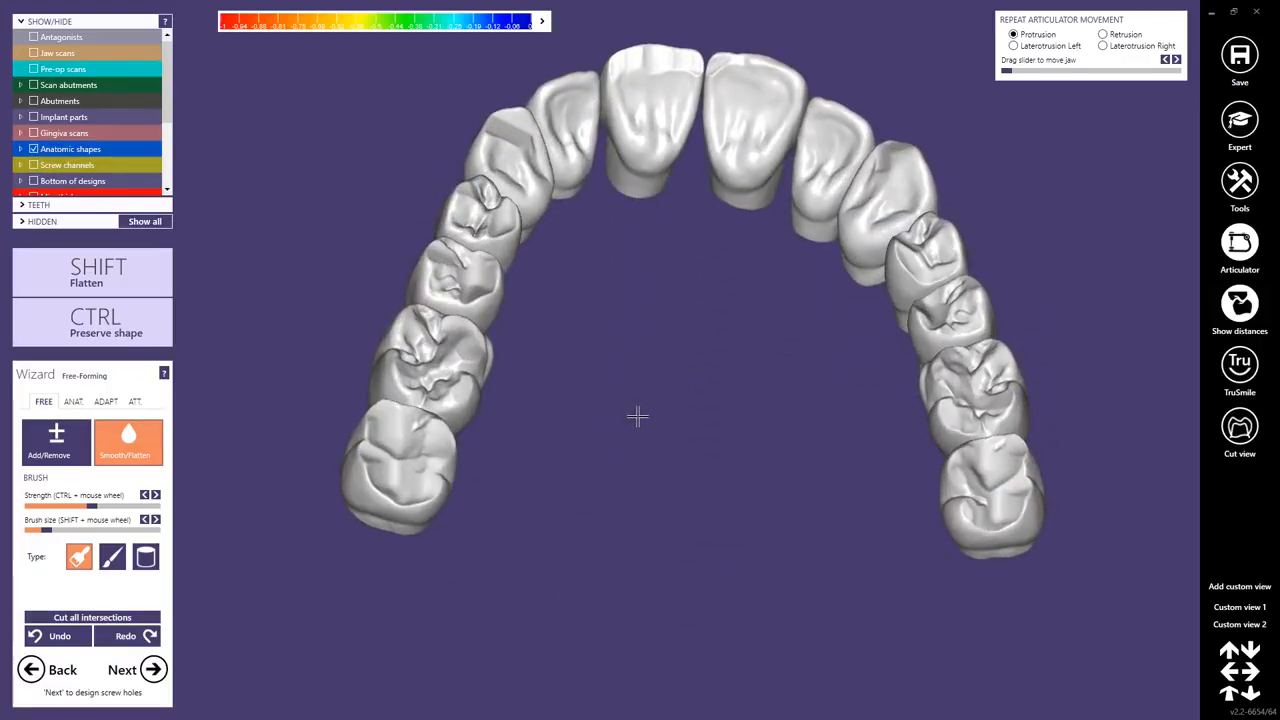
# Step: Save only the visible anatomic shapes as a plain STL file named waxup in the 2018-09-21_00001-001 project folder
pyautogui.rightClick(628, 293)
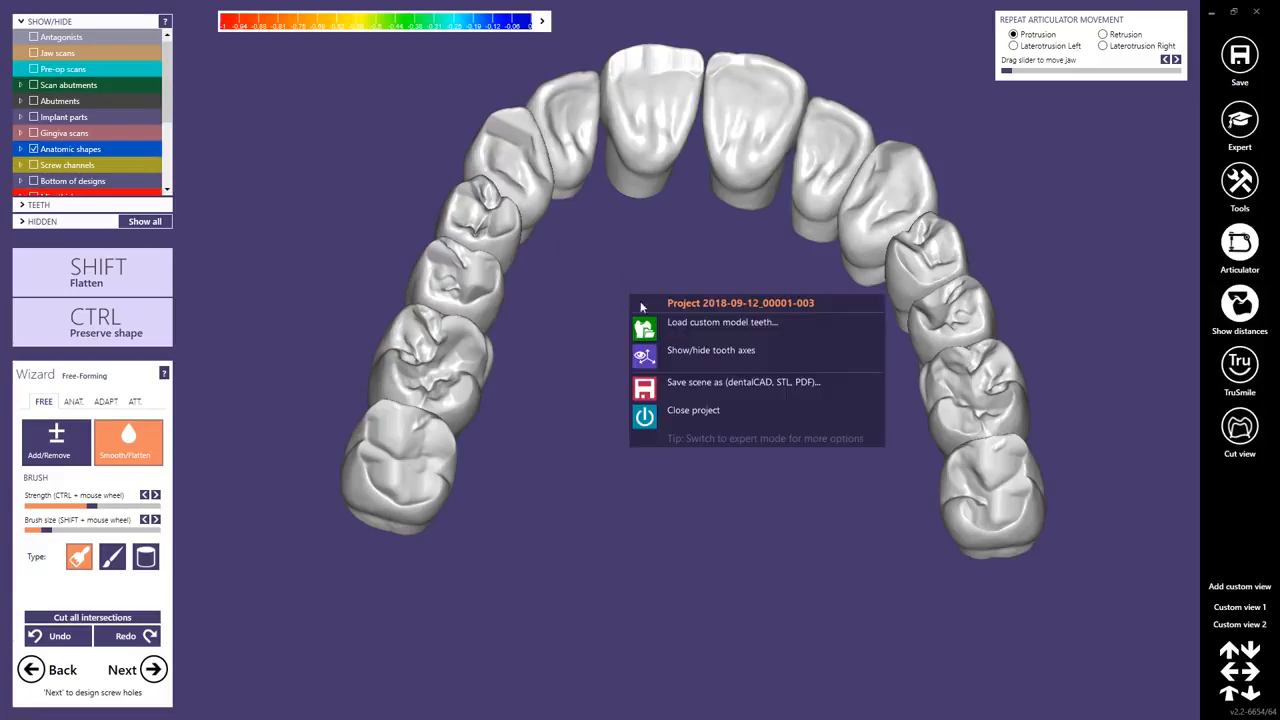
pyautogui.click(686, 381)
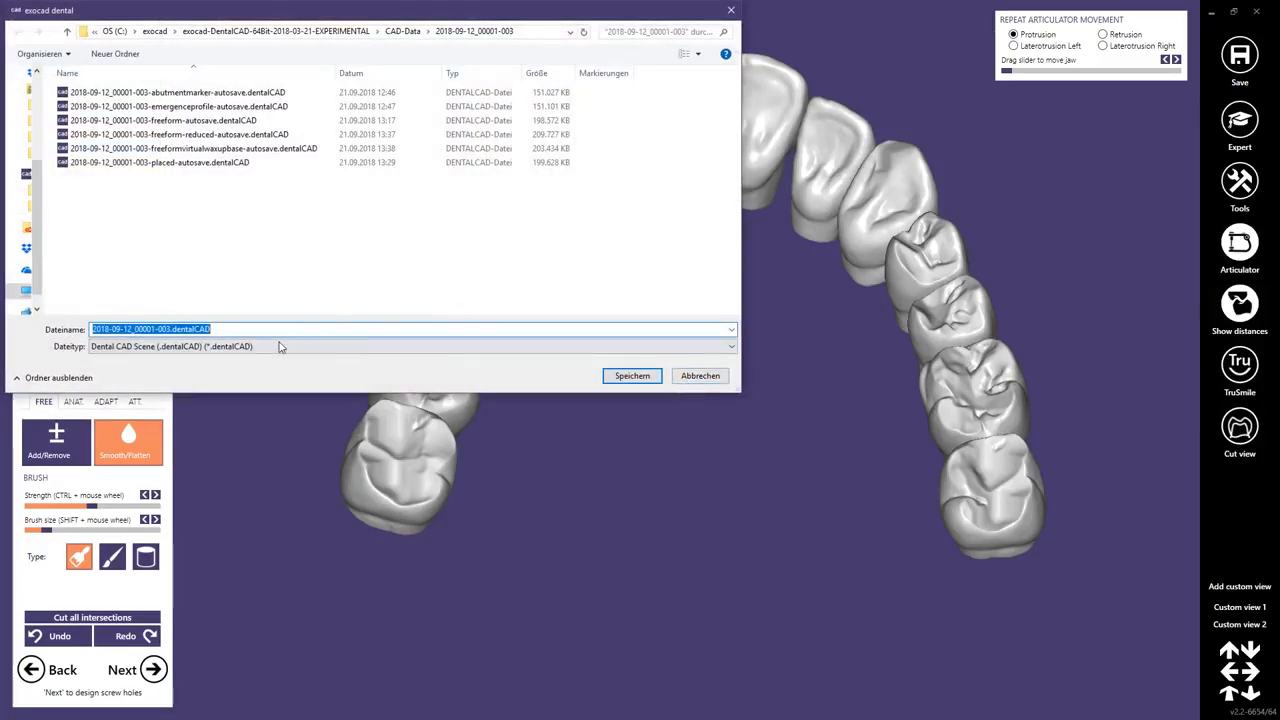
pyautogui.click(280, 346)
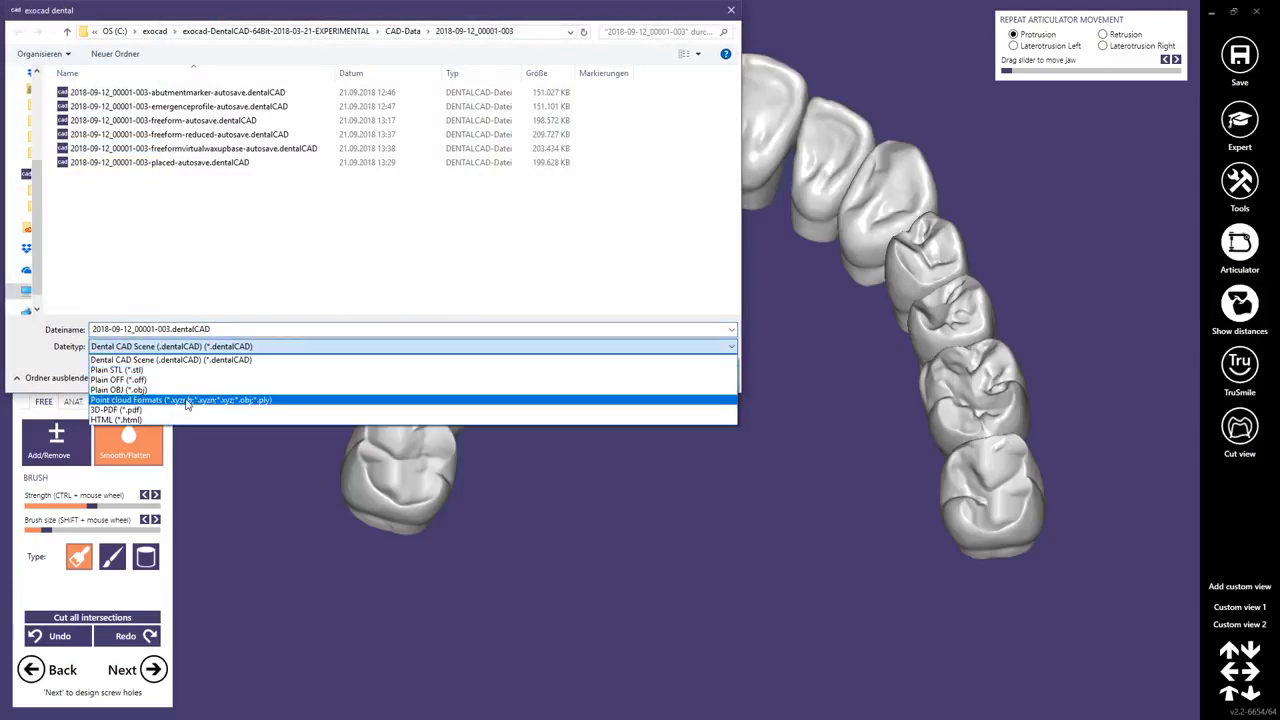
pyautogui.click(170, 371)
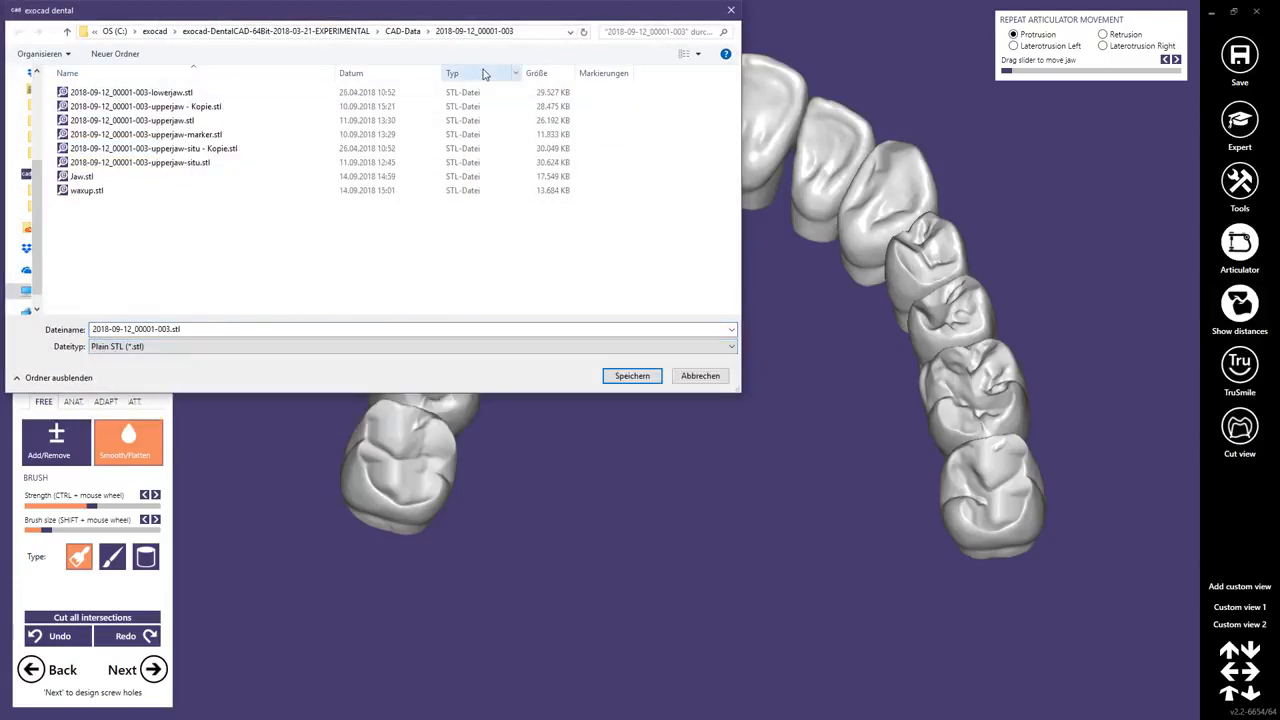
pyautogui.click(519, 36)
pyautogui.write('C:\\exocad\\exocad-DentalCAD-64Bit-2018-03-21-EXPERIMENTAL\\CAD-Data\\2018-09-21_00001-001')
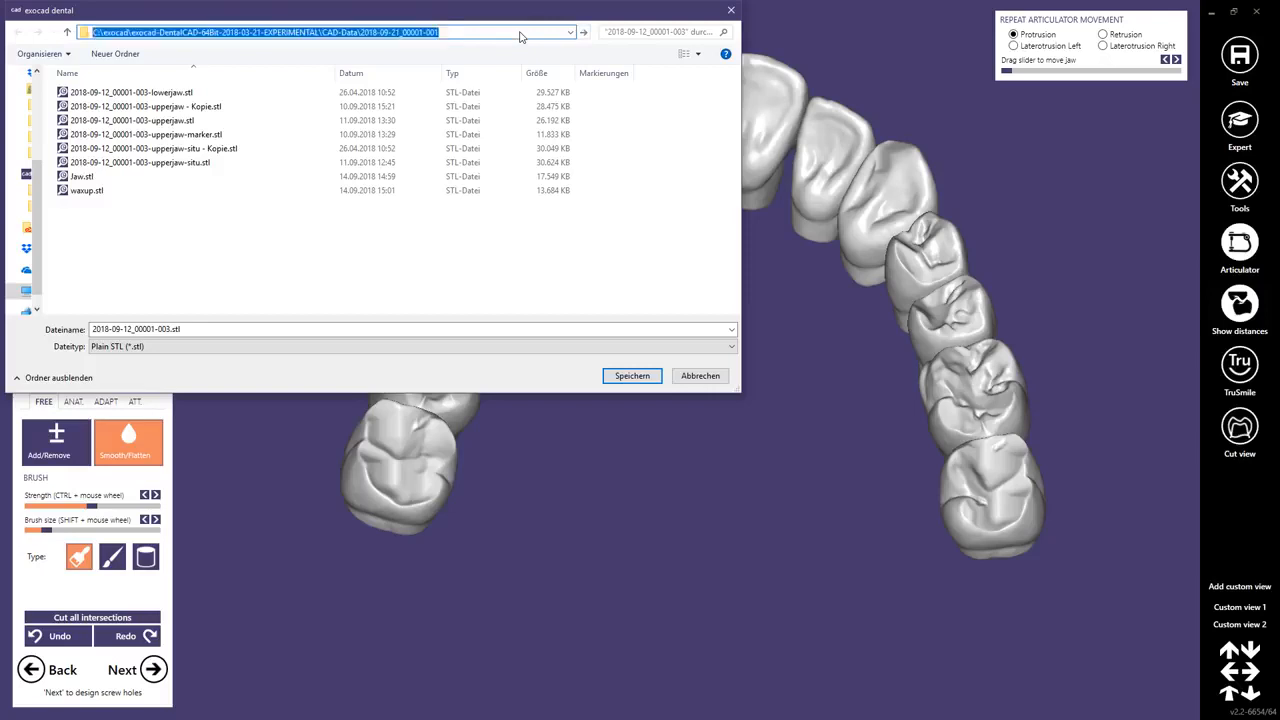
pyautogui.press('Return')
pyautogui.click(204, 328)
pyautogui.hotkey('ctrl', 'a')
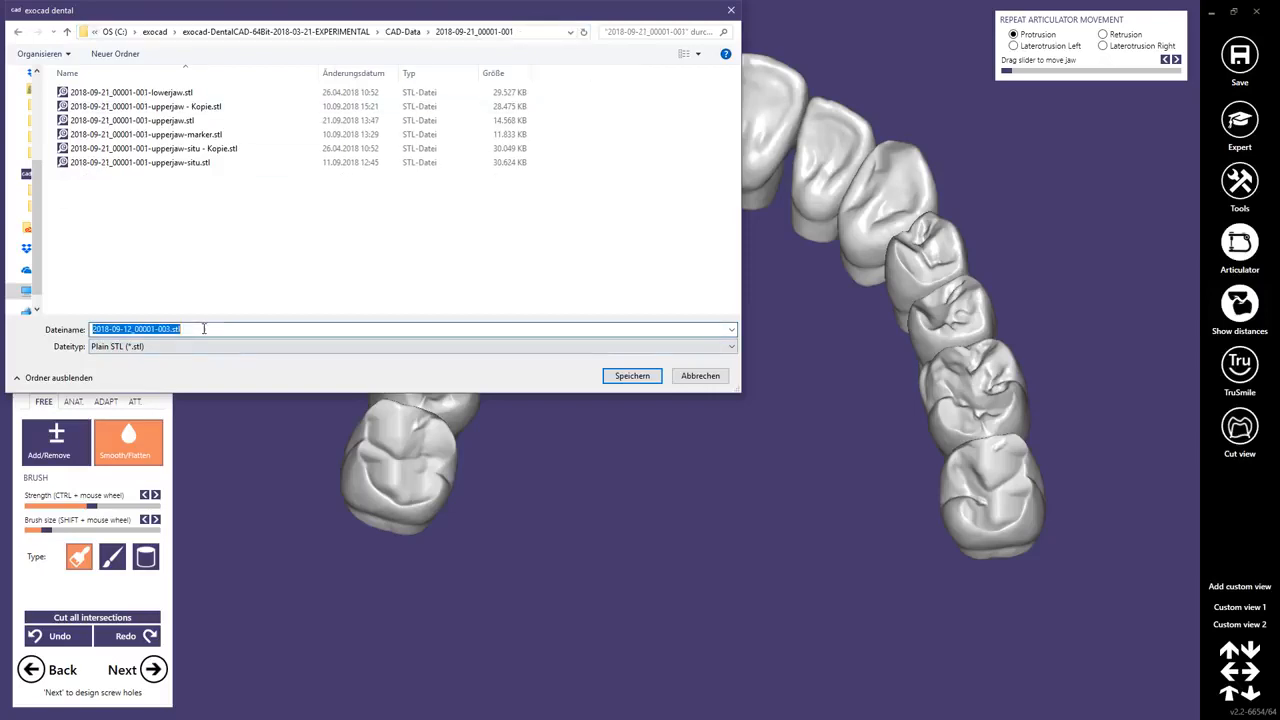
pyautogui.write('waxup')
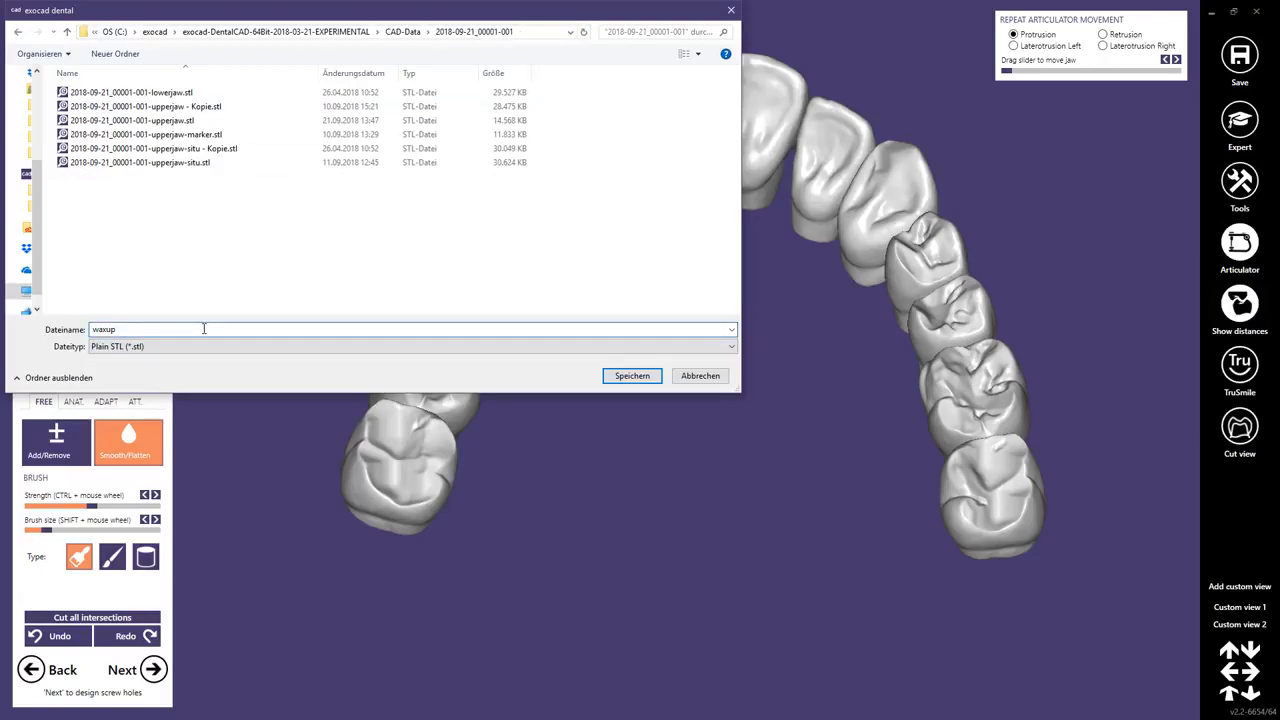
pyautogui.click(631, 376)
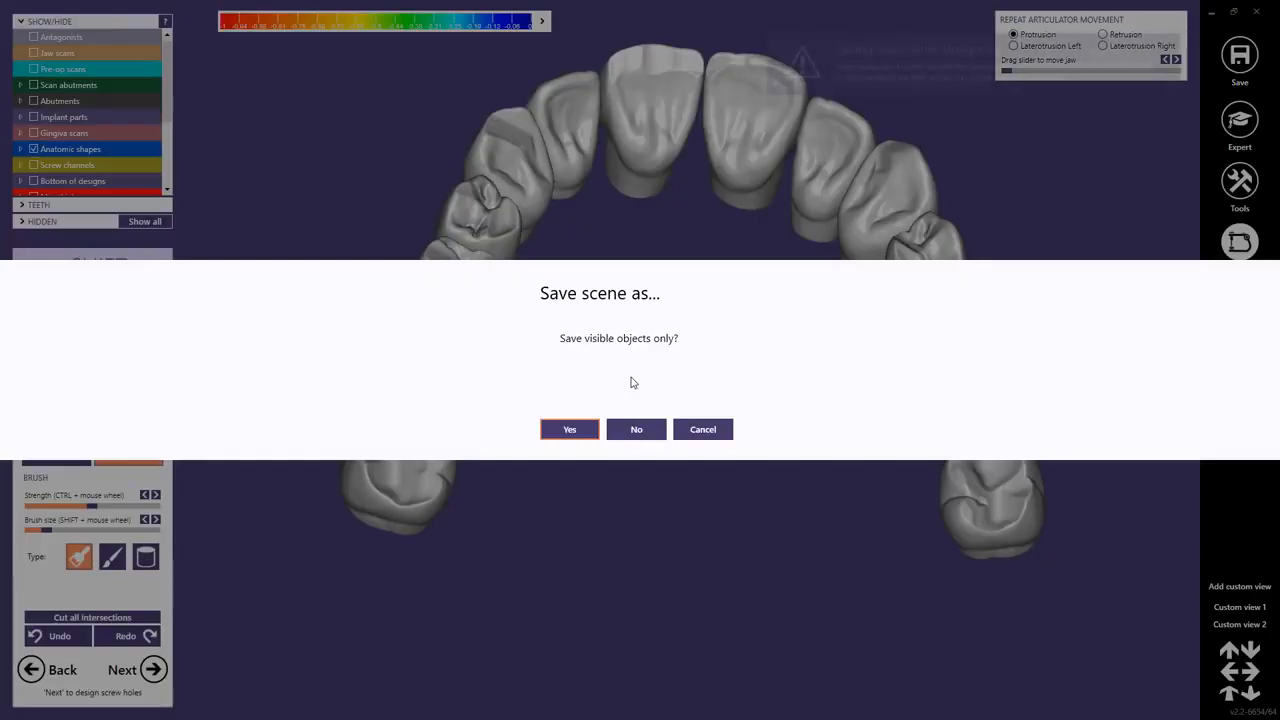
pyautogui.click(575, 430)
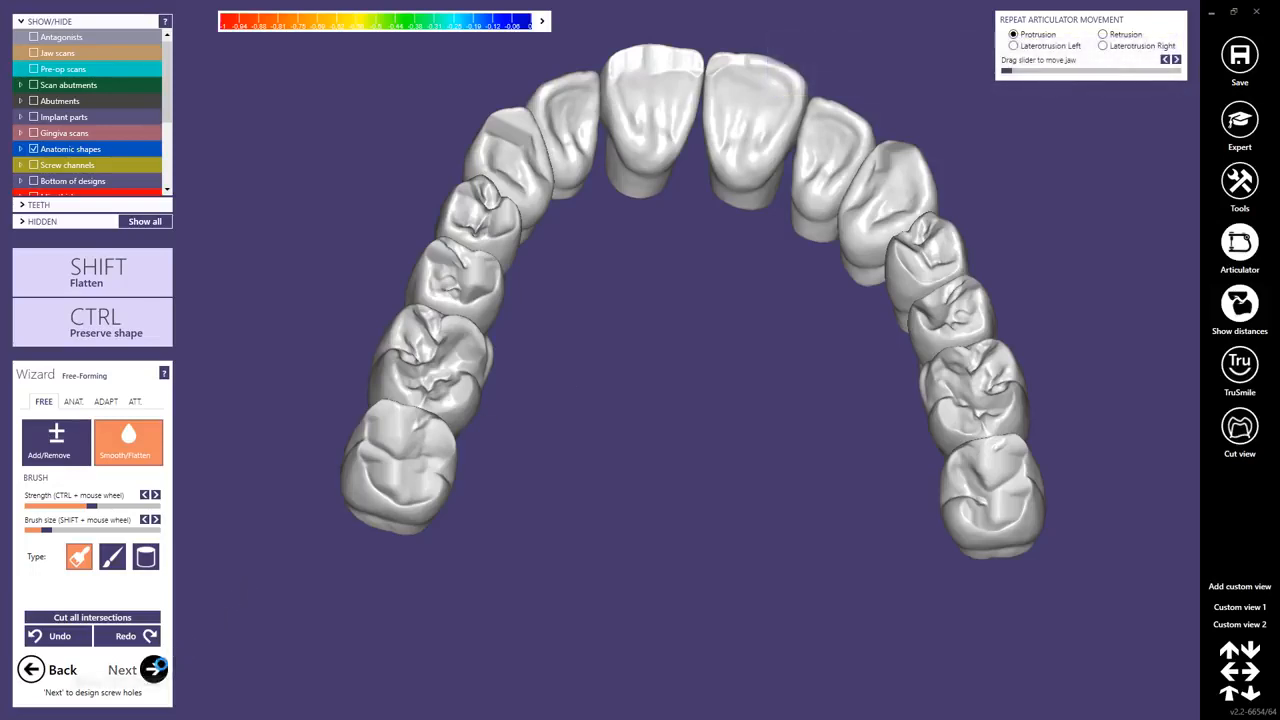
# Step: In screw hole design, show the anatomic waxup instead of the anatomic shapes and switch all screw holes off before merging the parts
pyautogui.click(153, 669)
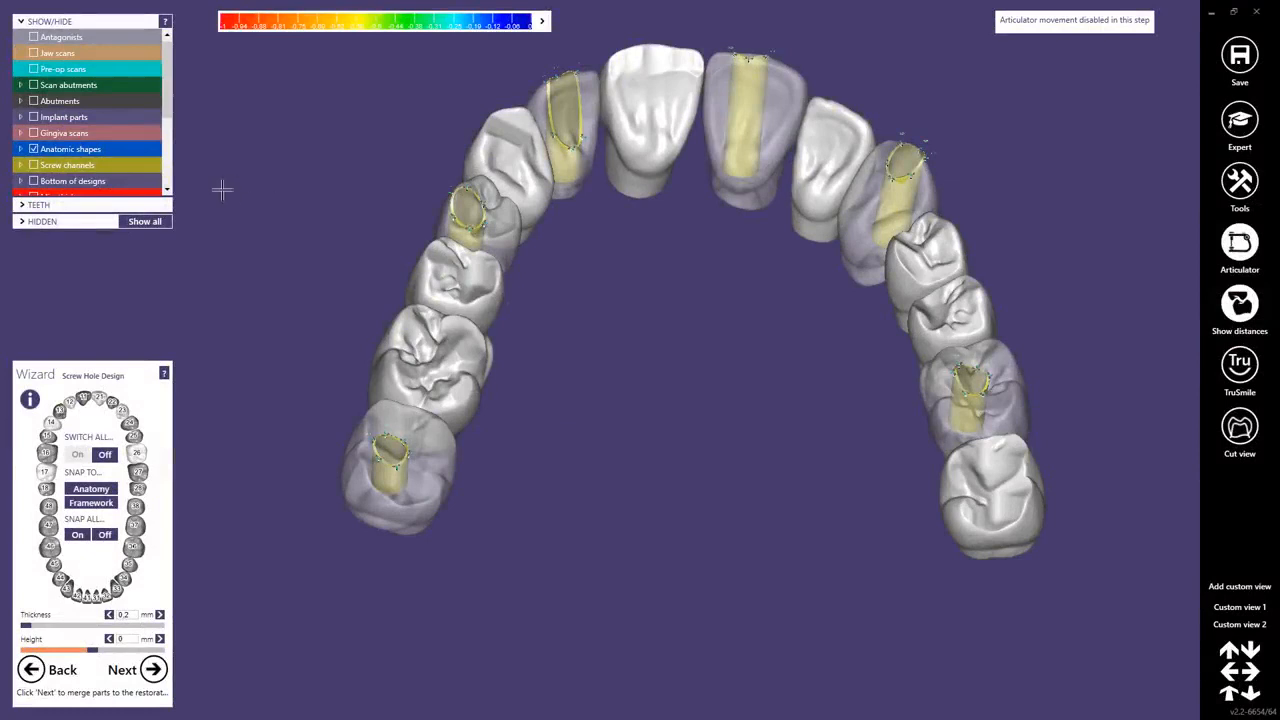
pyautogui.click(34, 149)
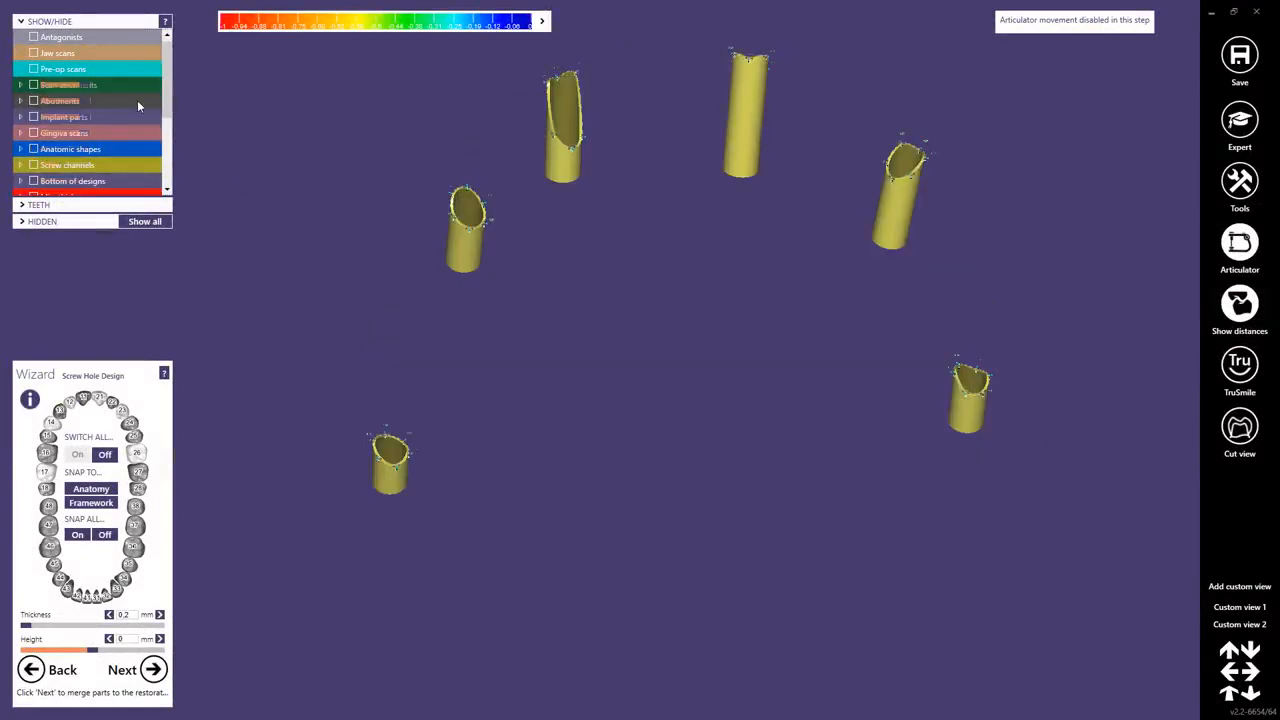
pyautogui.scroll(-3, 160, 178)
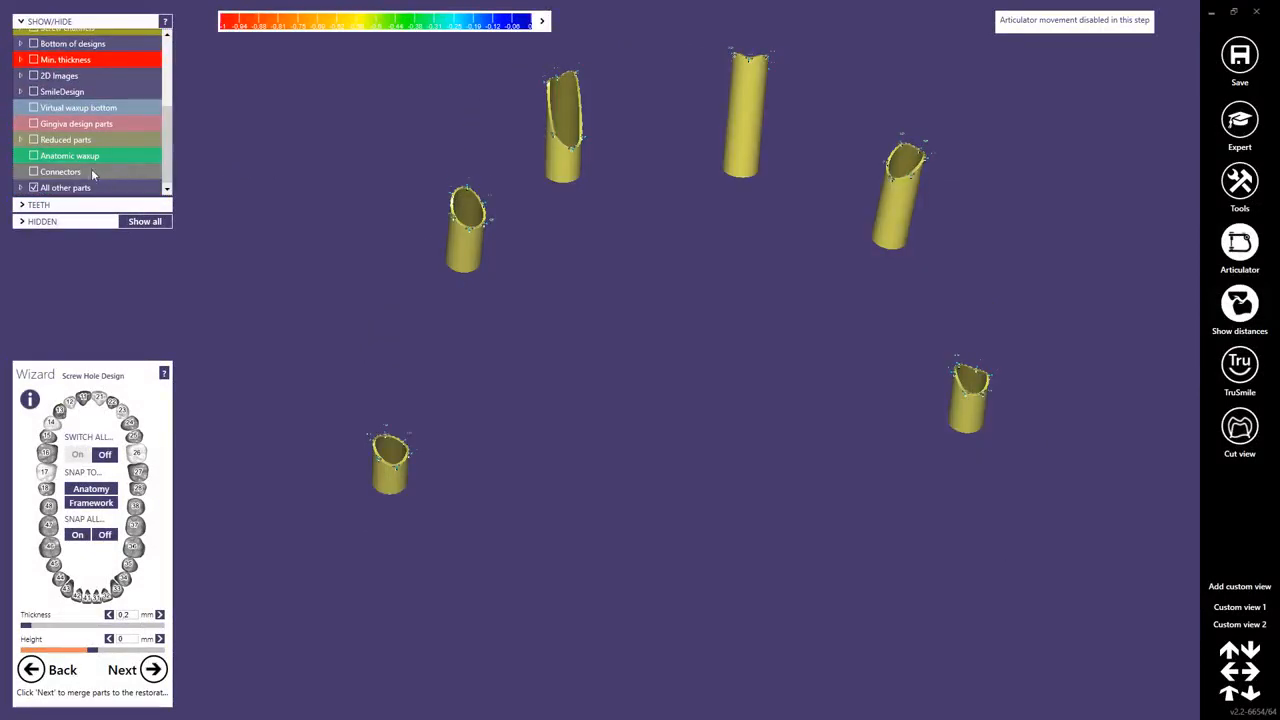
pyautogui.click(34, 140)
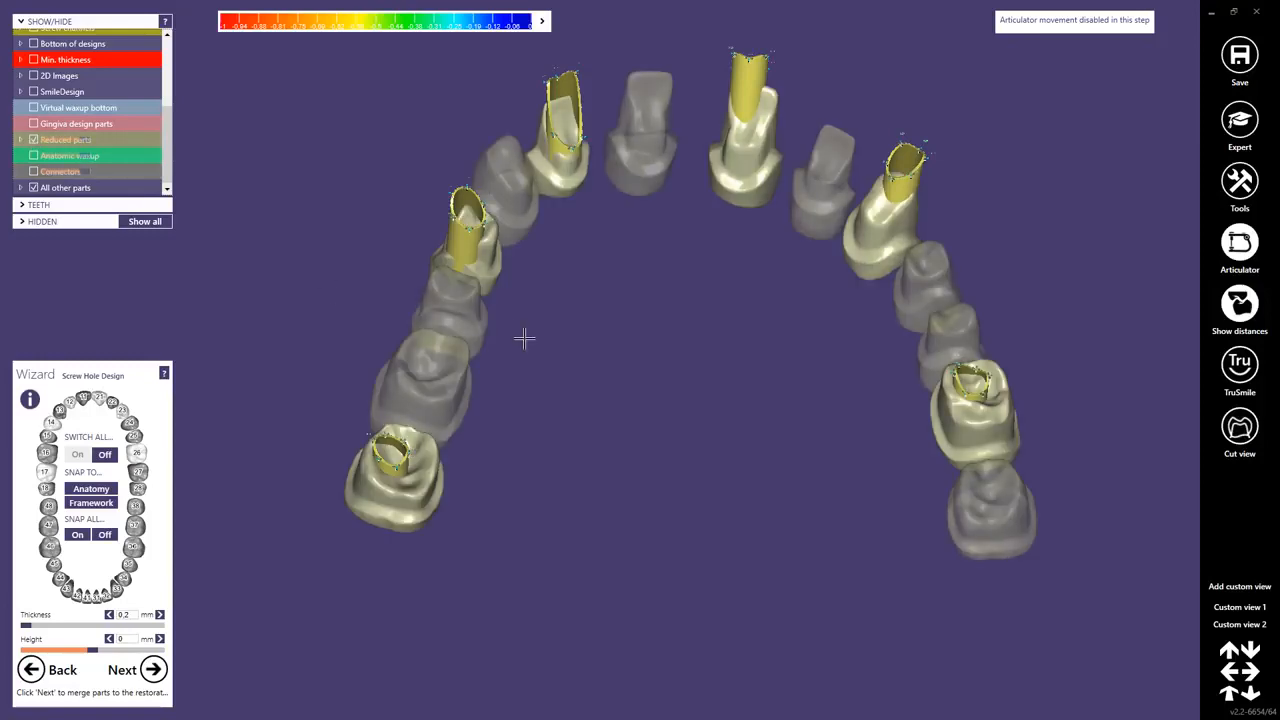
pyautogui.click(34, 140)
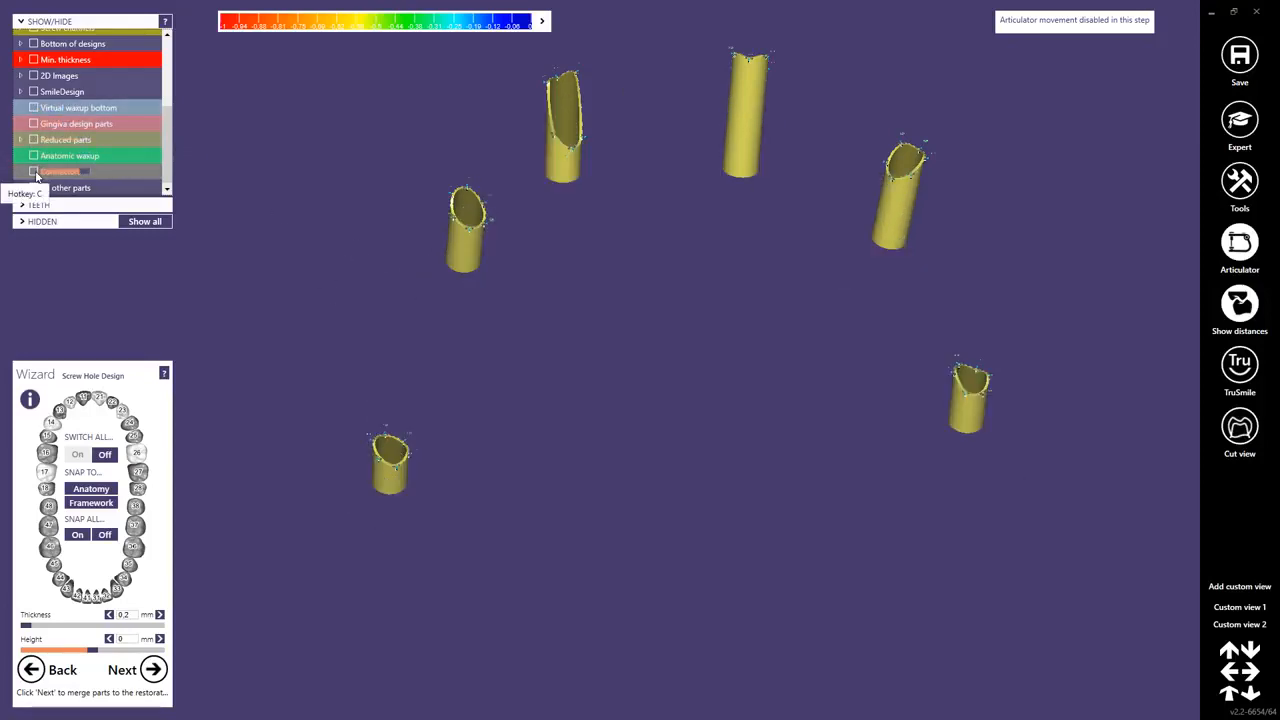
pyautogui.click(34, 156)
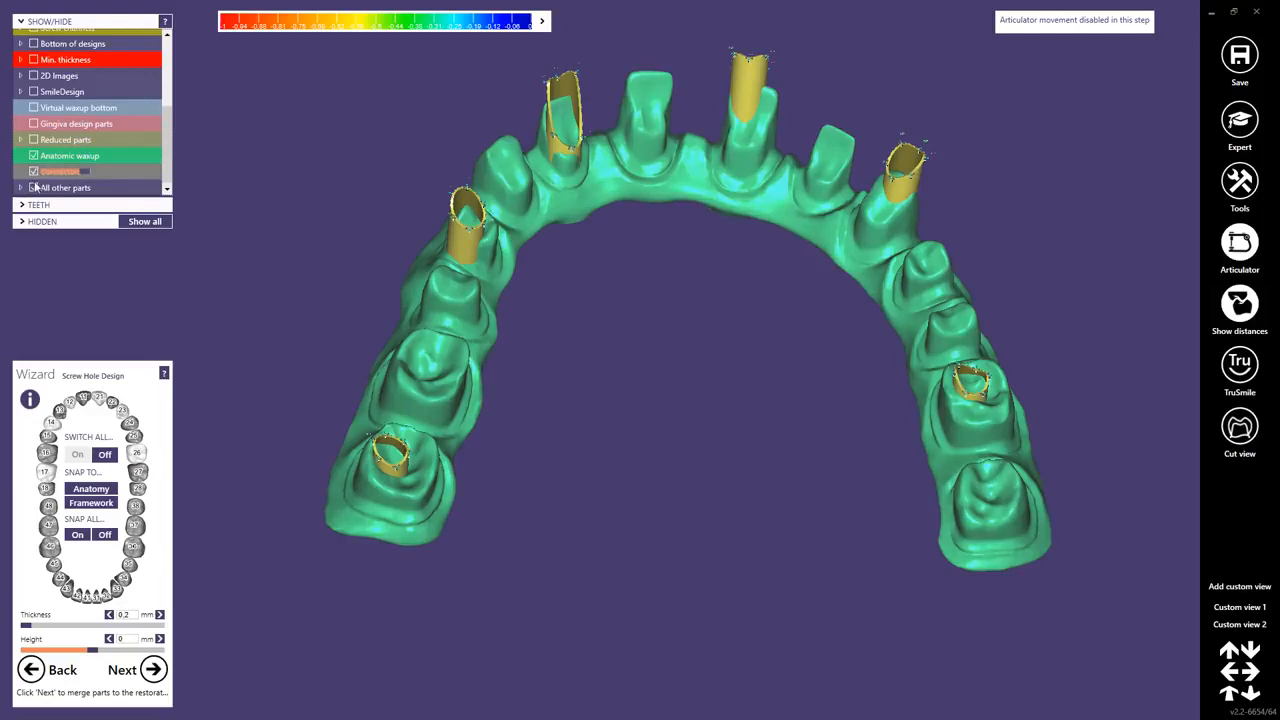
pyautogui.click(104, 454)
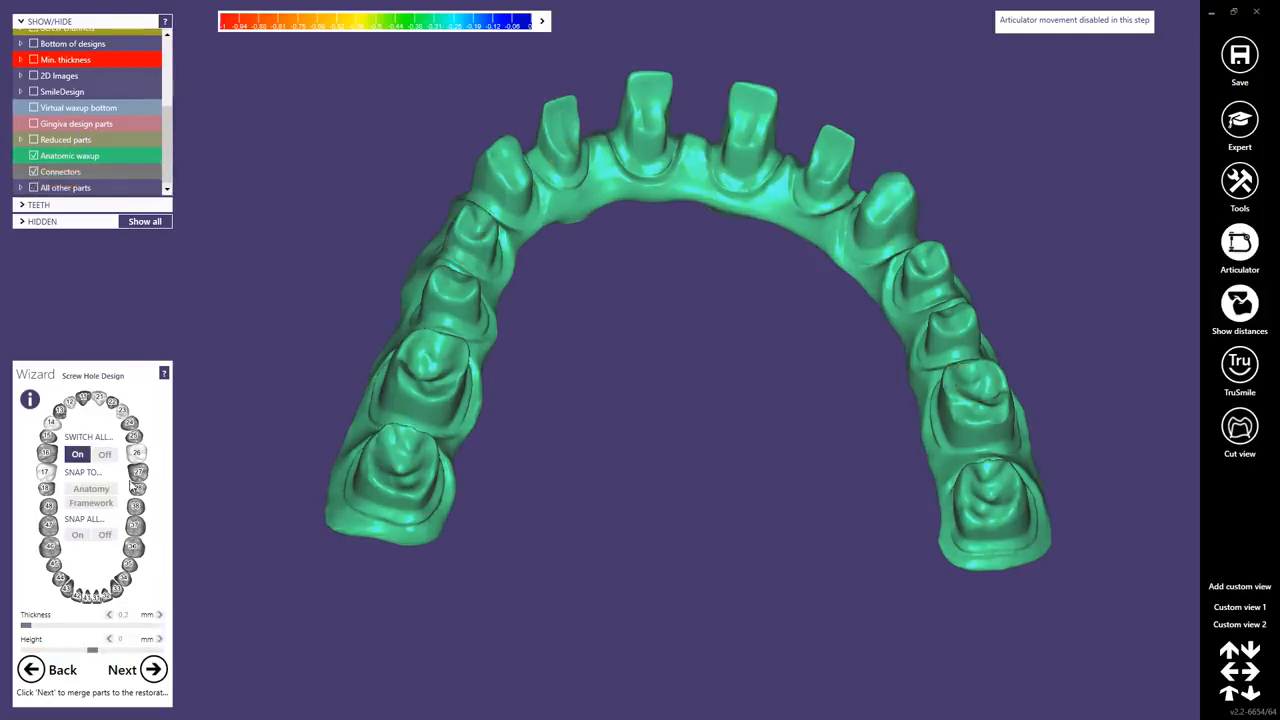
pyautogui.click(153, 669)
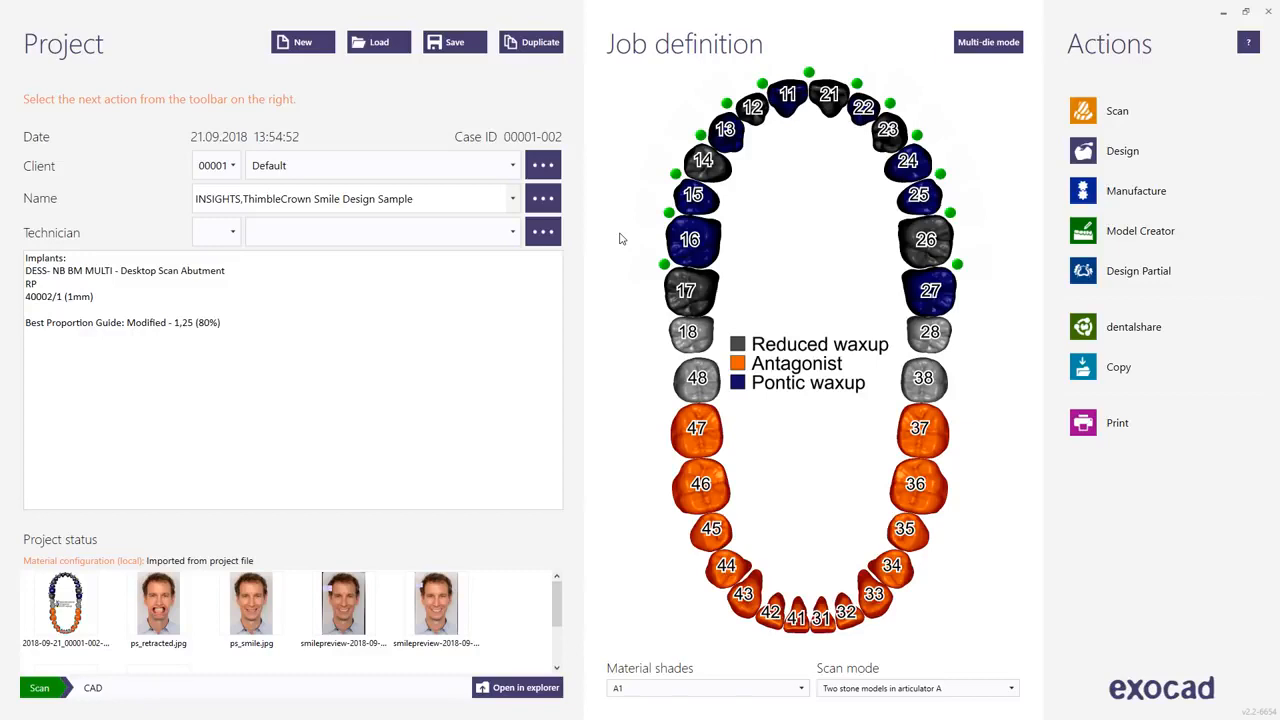
# Step: Redefine teeth 17 to 27 in the duplicated project as zirconia anatomic waxup without implants, based on a scanned waxup
pyautogui.click(687, 287)
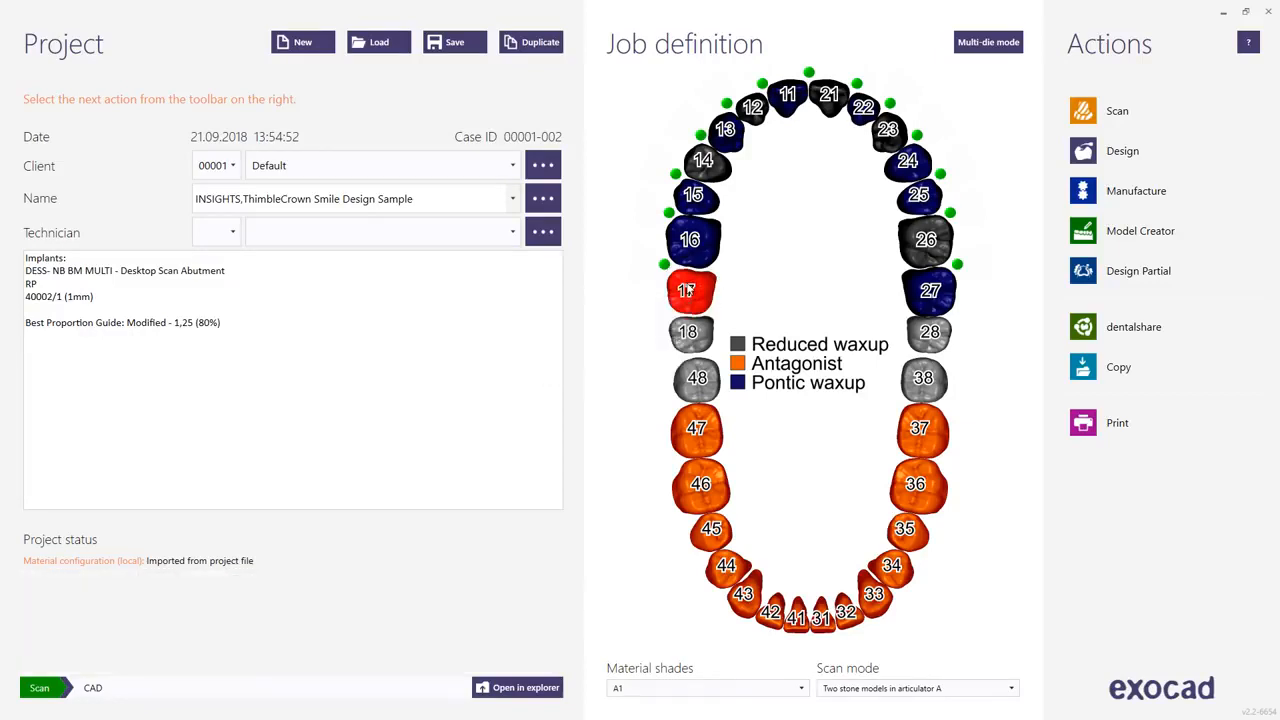
pyautogui.click(687, 289)
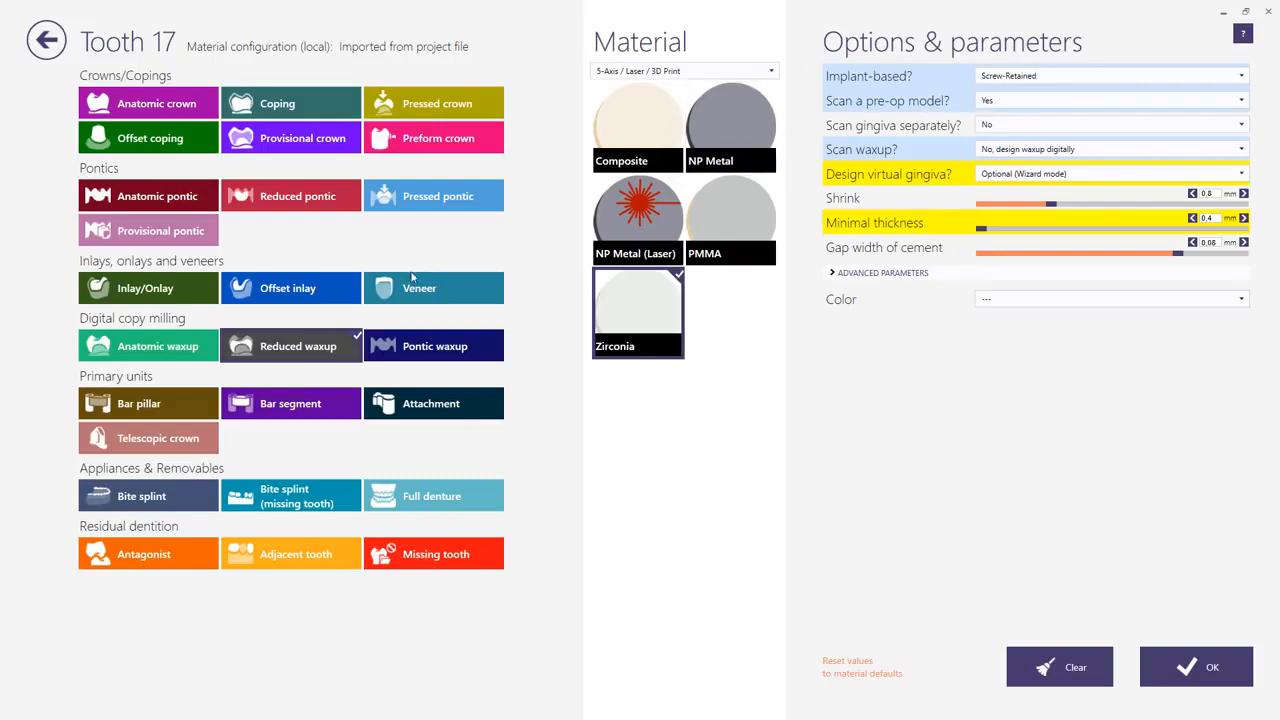
pyautogui.click(200, 347)
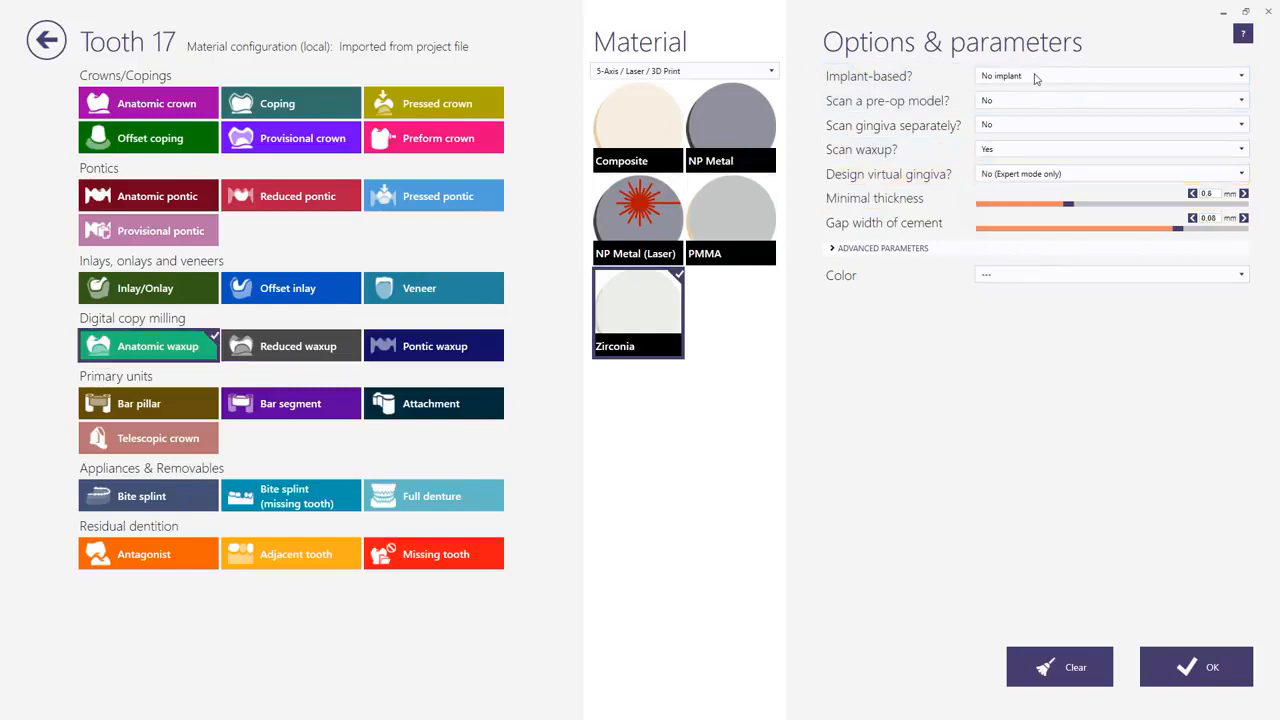
pyautogui.click(991, 150)
pyautogui.click(991, 150)
pyautogui.click(1190, 668)
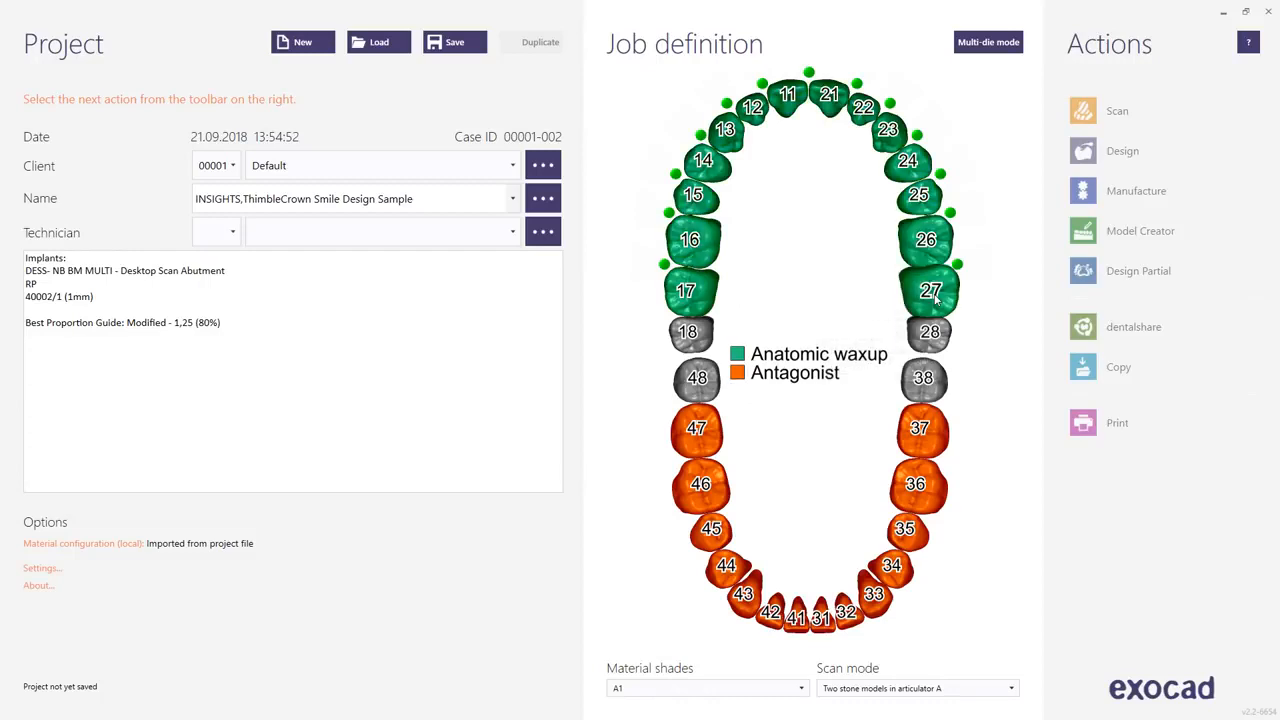
# Step: Remove all connectors between the upper teeth 17 to 27 and save the project
pyautogui.click(456, 46)
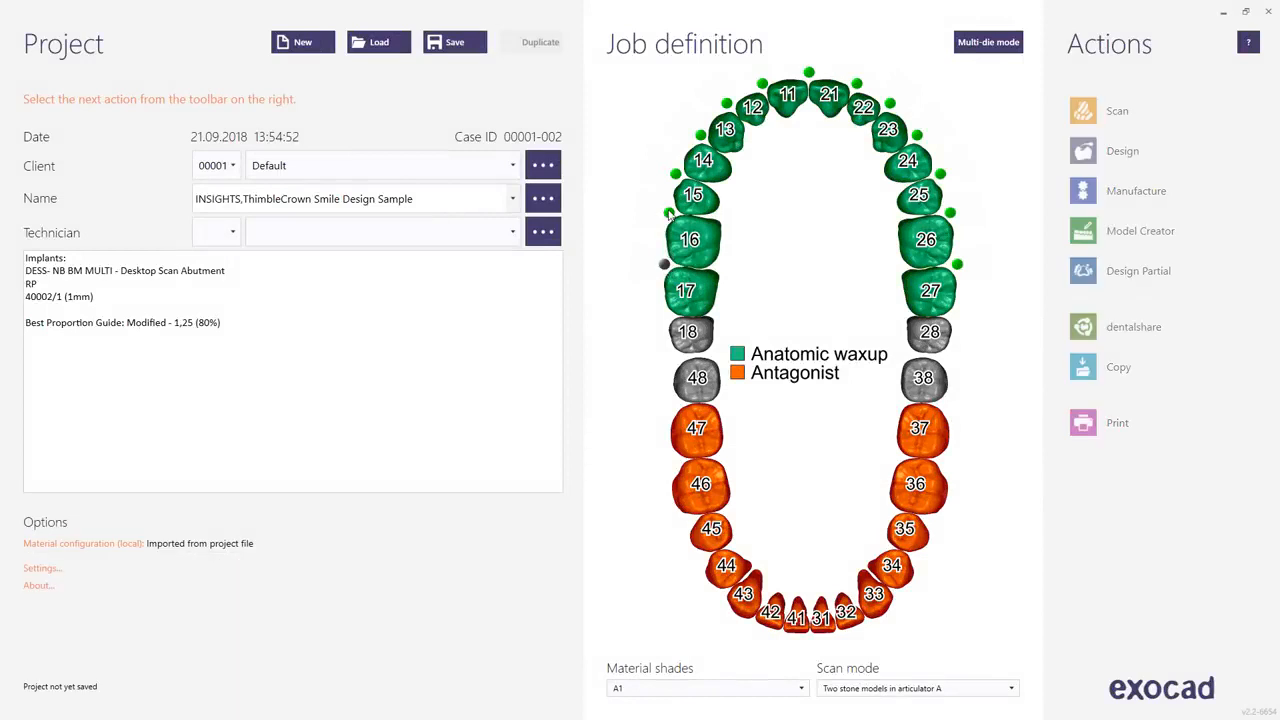
pyautogui.click(668, 214)
pyautogui.click(701, 136)
pyautogui.click(726, 103)
pyautogui.click(762, 84)
pyautogui.click(809, 73)
pyautogui.click(857, 83)
pyautogui.click(890, 103)
pyautogui.click(917, 134)
pyautogui.click(940, 174)
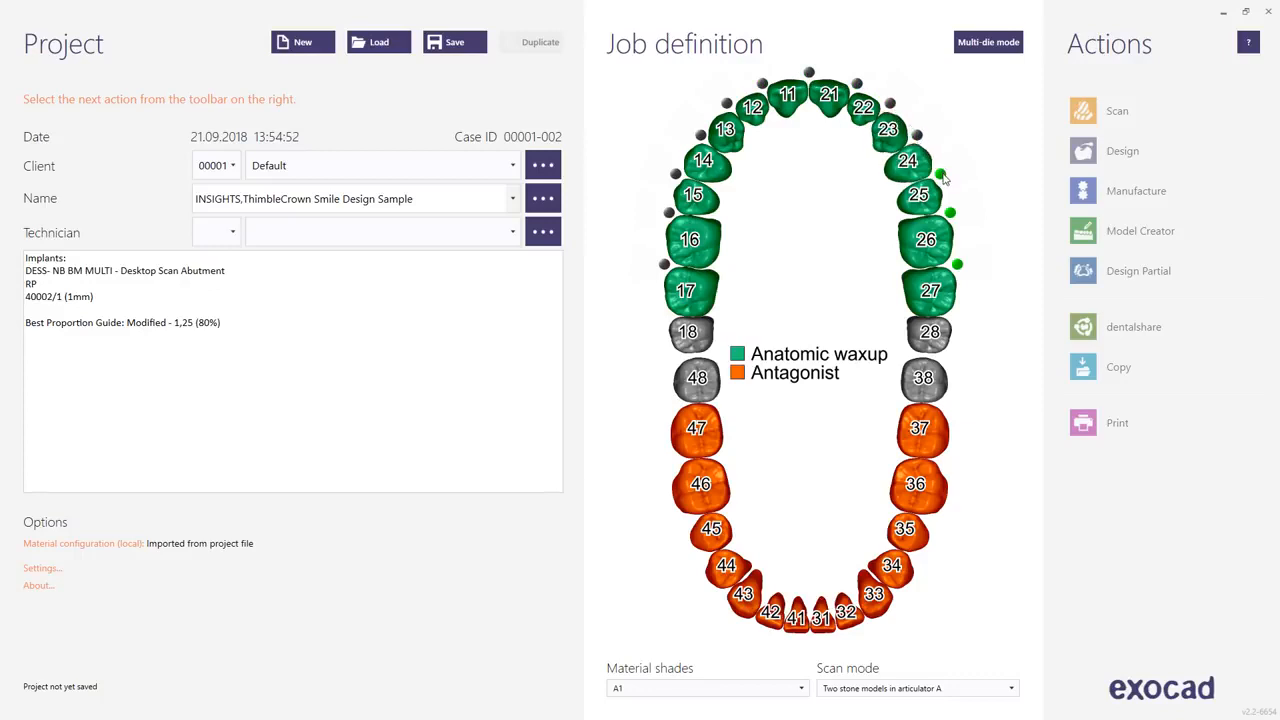
pyautogui.click(950, 212)
pyautogui.click(957, 264)
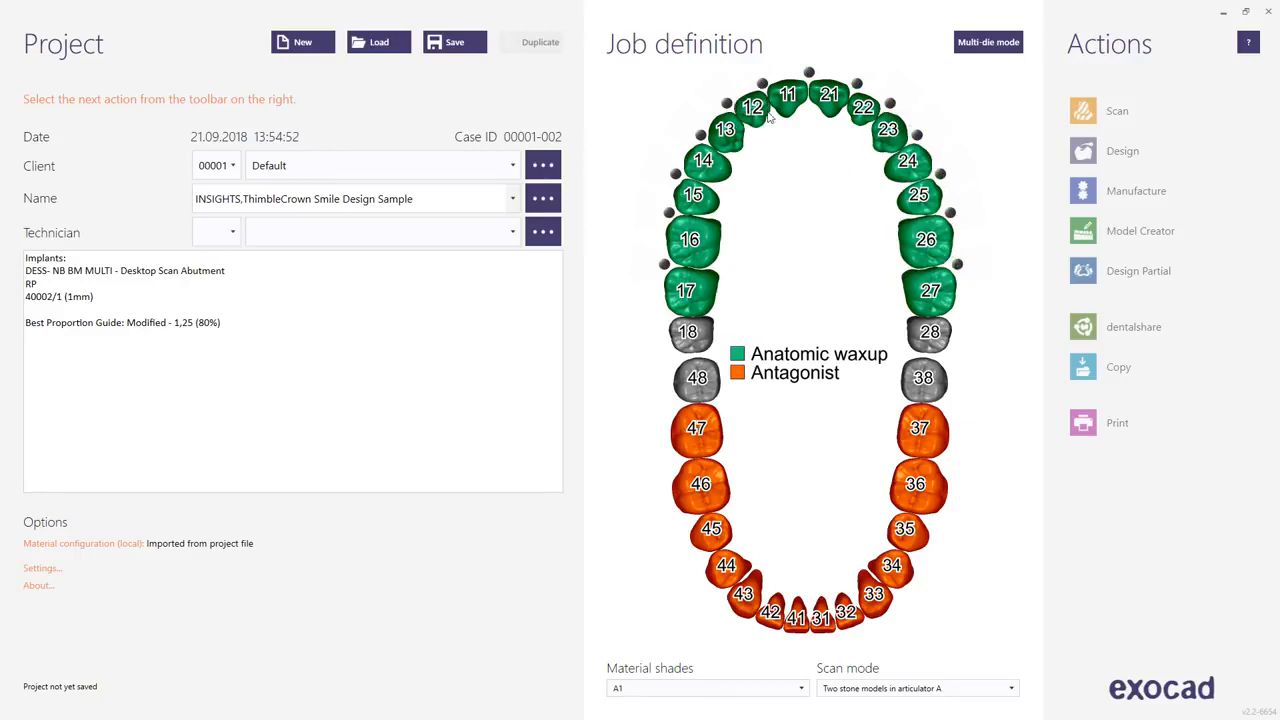
pyautogui.click(455, 42)
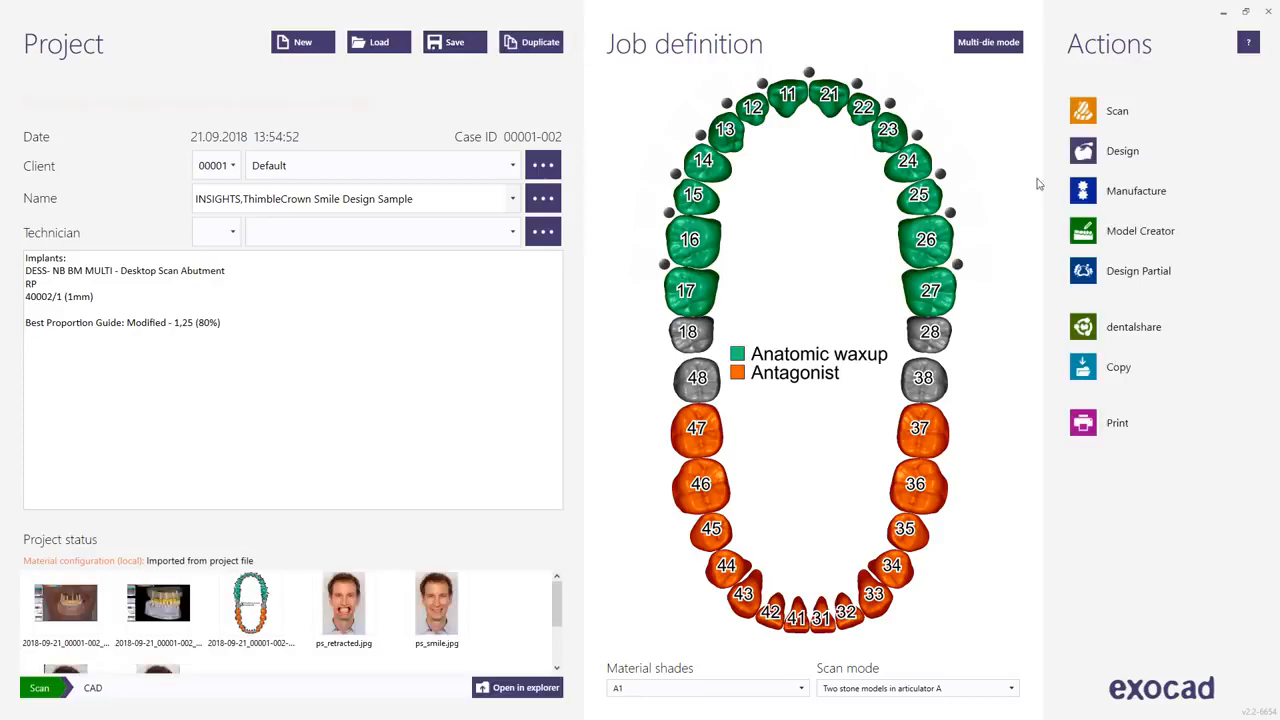
# Step: Start the design, load waxup.stl as the upper jaw waxup scan and maximise the design window
pyautogui.click(1086, 152)
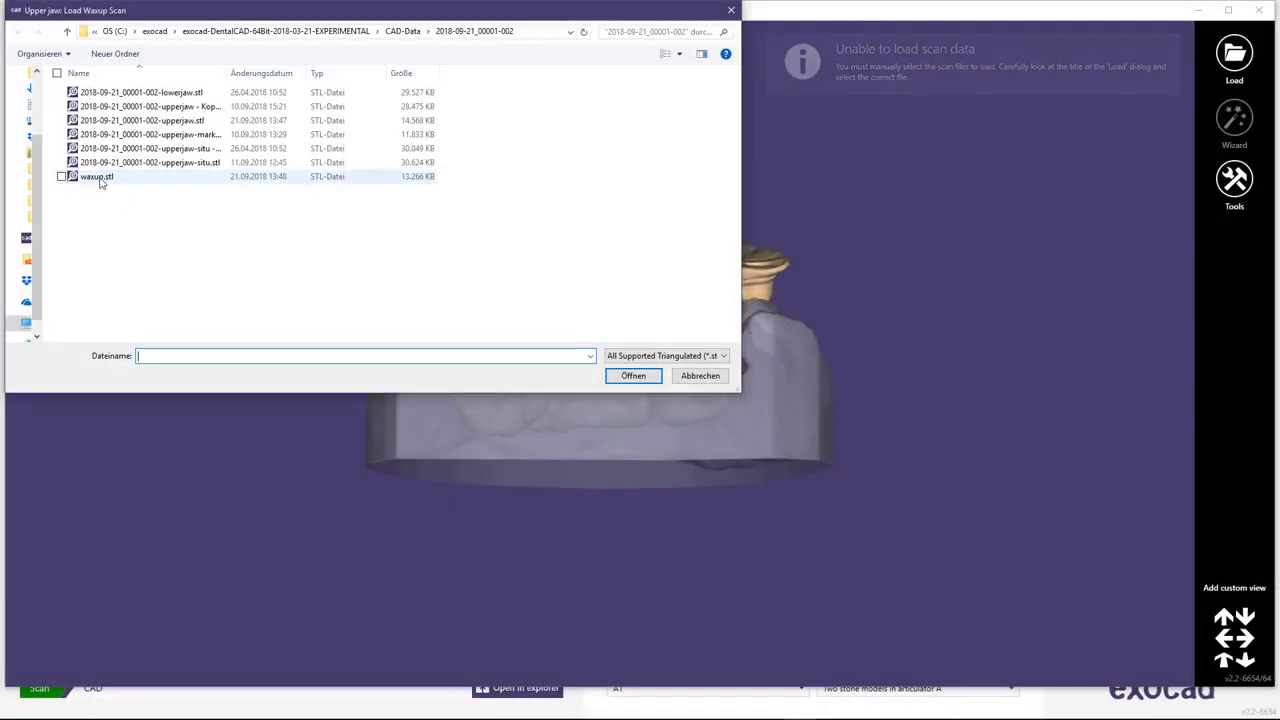
pyautogui.click(100, 178)
pyautogui.click(634, 377)
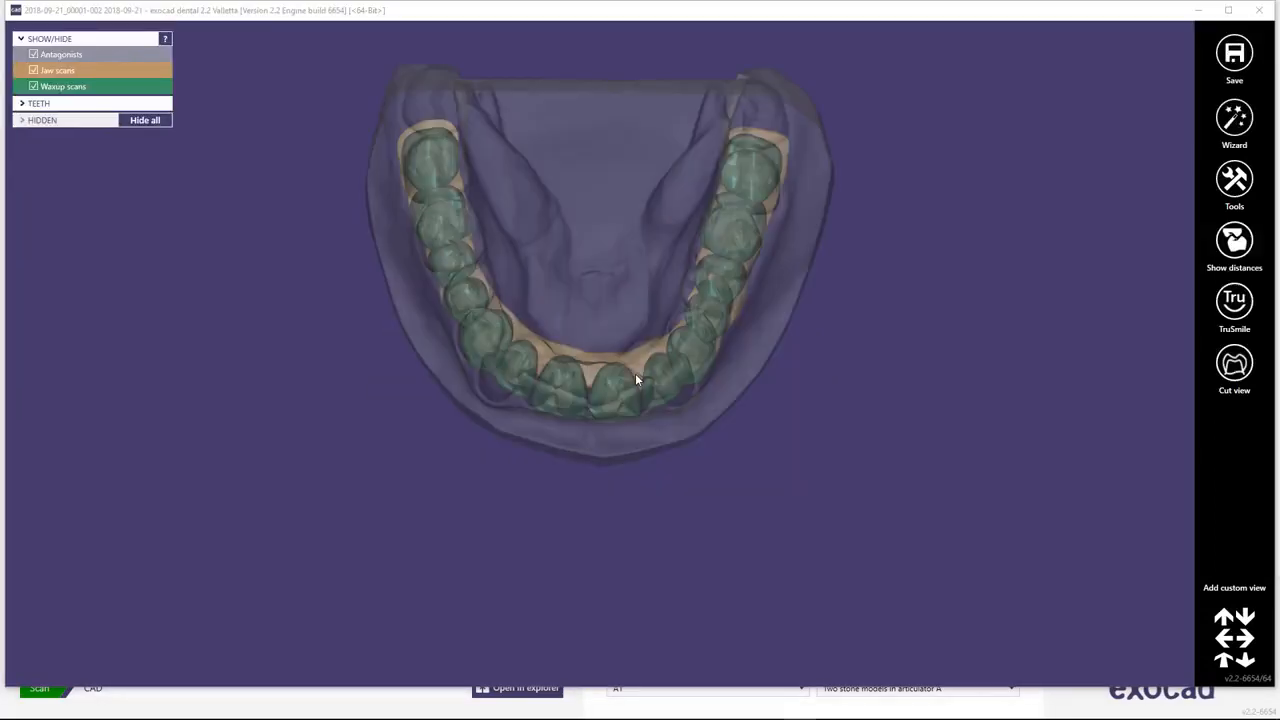
pyautogui.click(1229, 10)
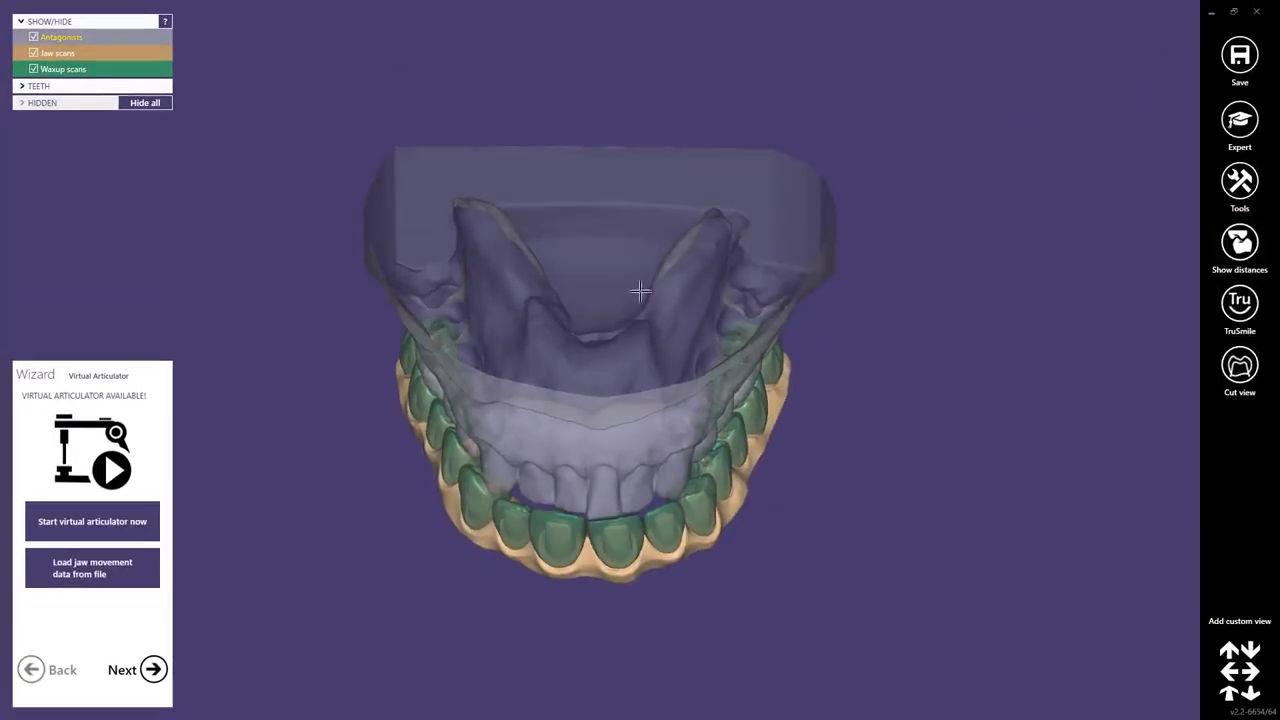
# Step: Skip the virtual articulator and Smile Design stages and proceed to margin line detection
pyautogui.moveTo(586, 368); pyautogui.dragTo(604, 374, button='right')
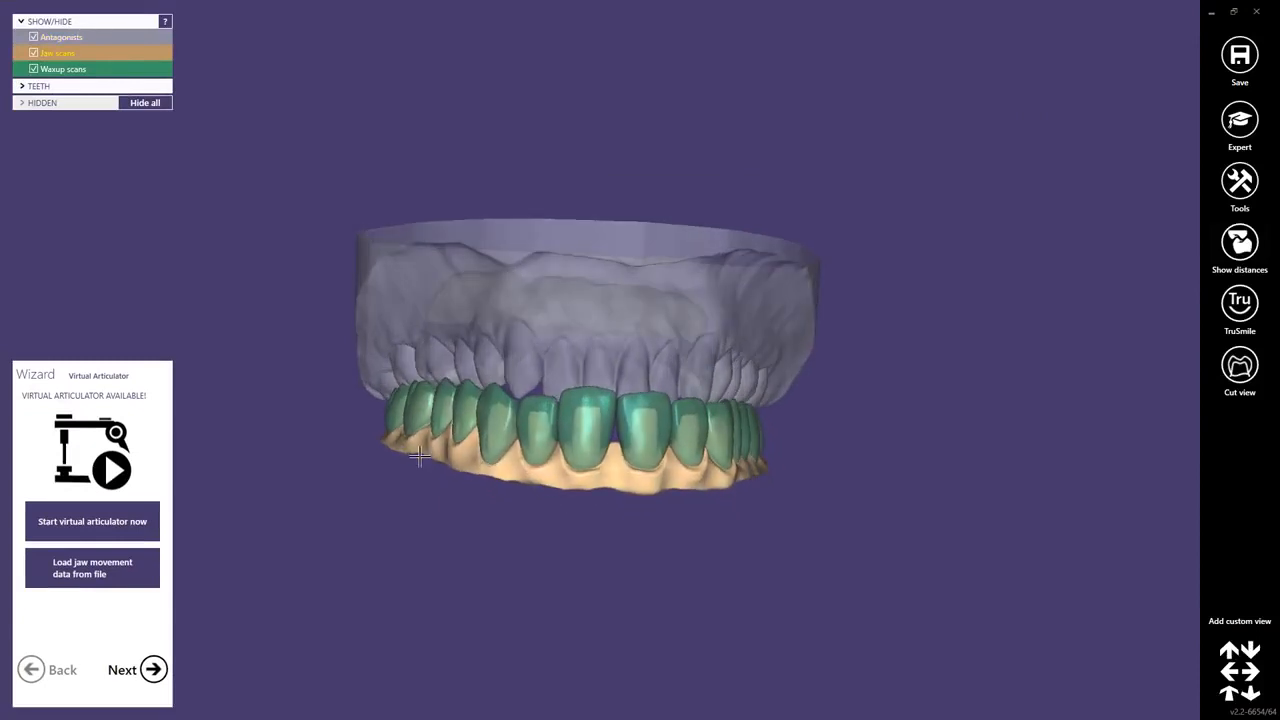
pyautogui.moveTo(597, 470); pyautogui.dragTo(609, 465, button='right')
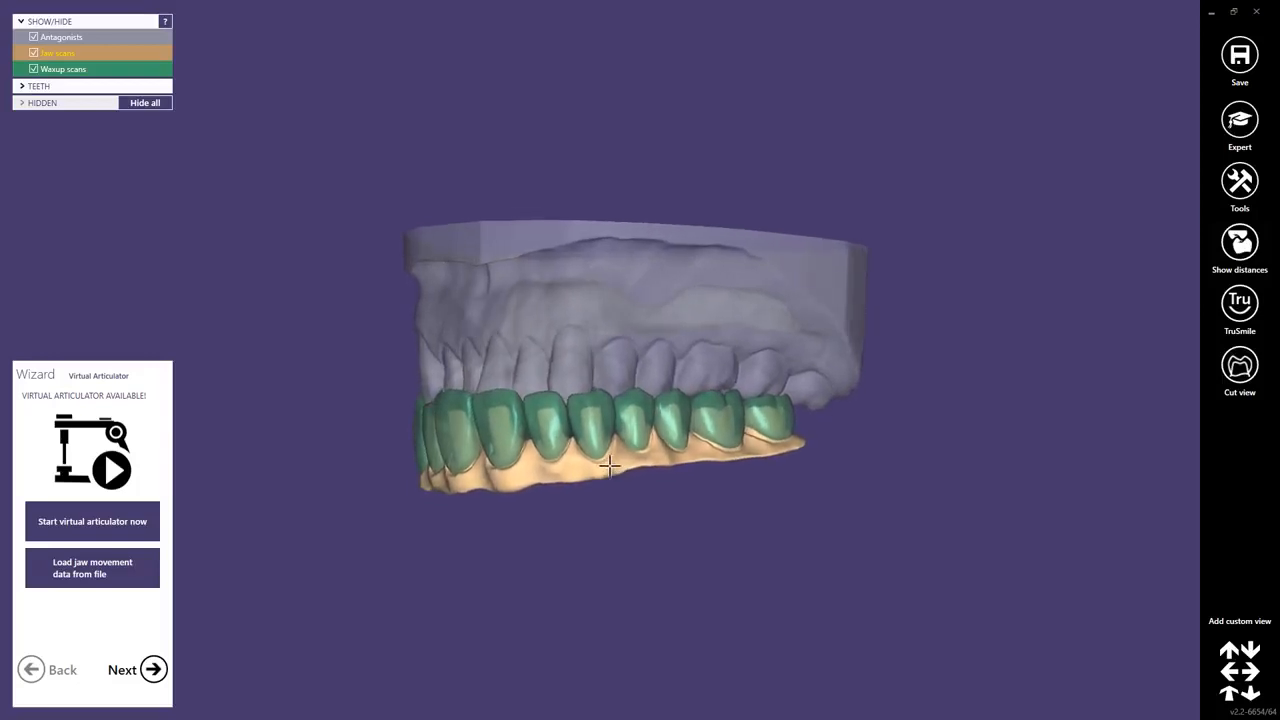
pyautogui.click(153, 669)
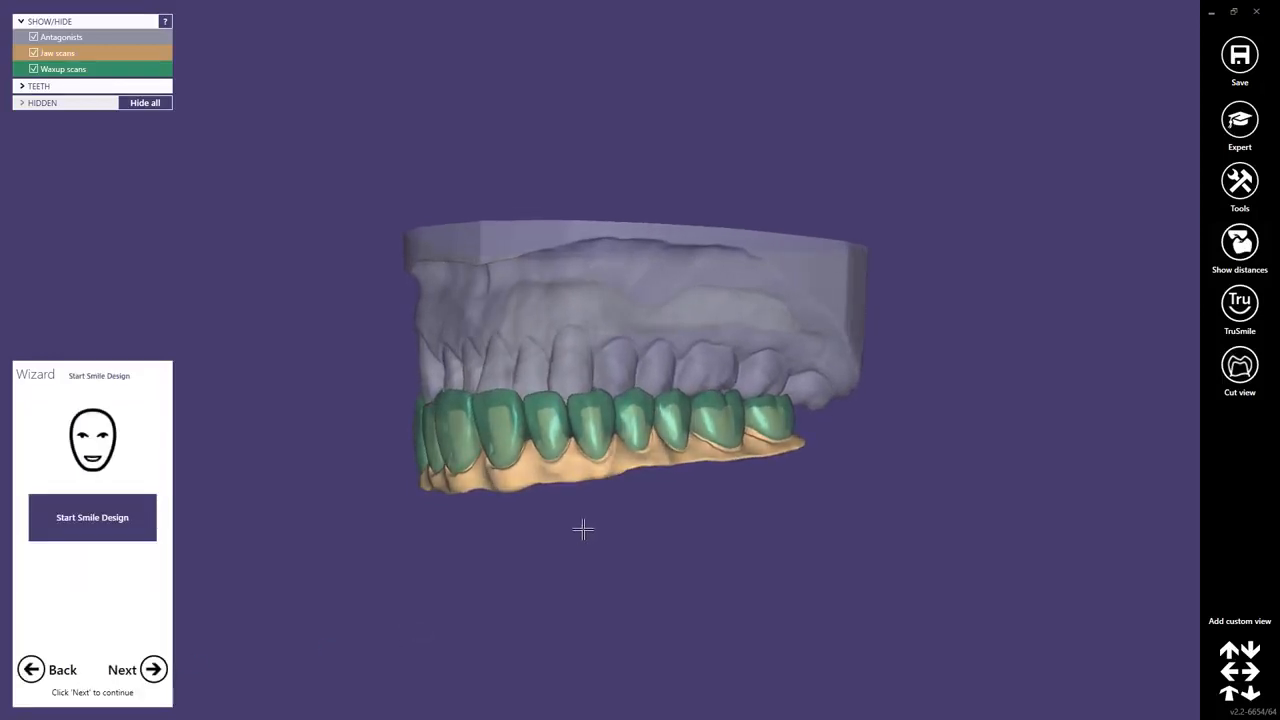
pyautogui.click(153, 669)
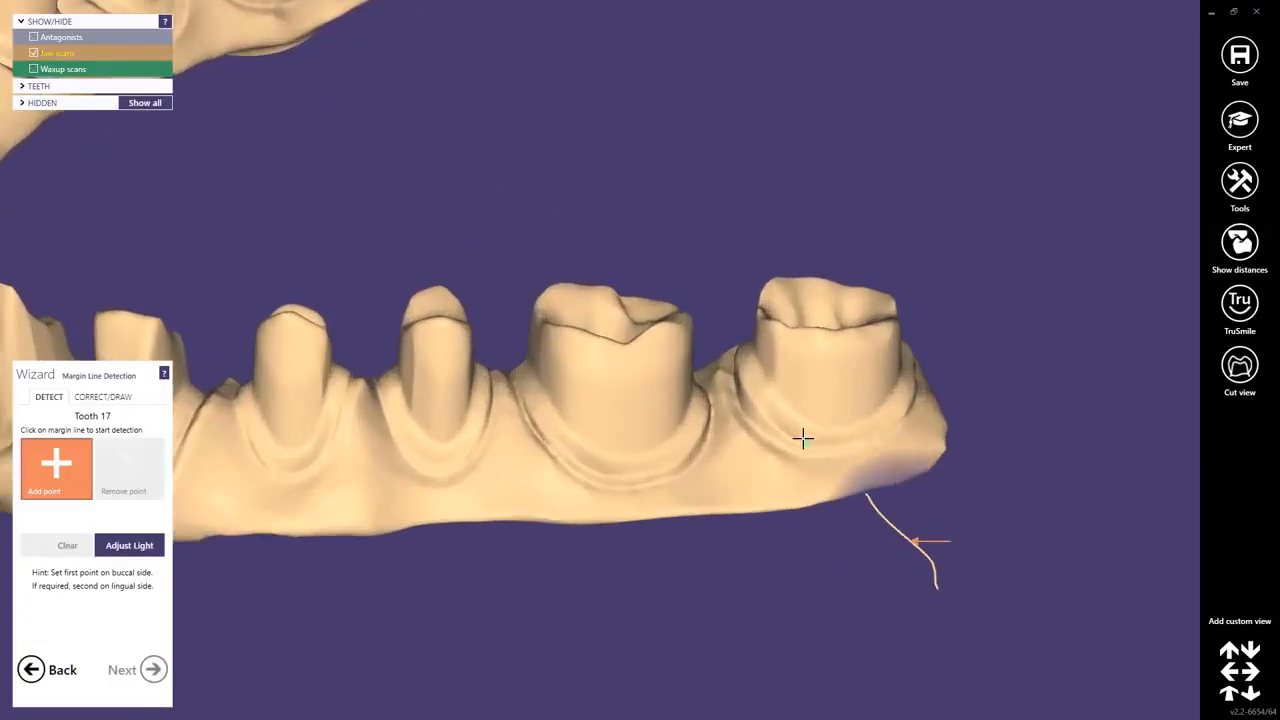
# Step: Detect the margin lines on the thimble preparations of teeth 17 to 27 and proceed to the crown bottoms
pyautogui.click(798, 437)
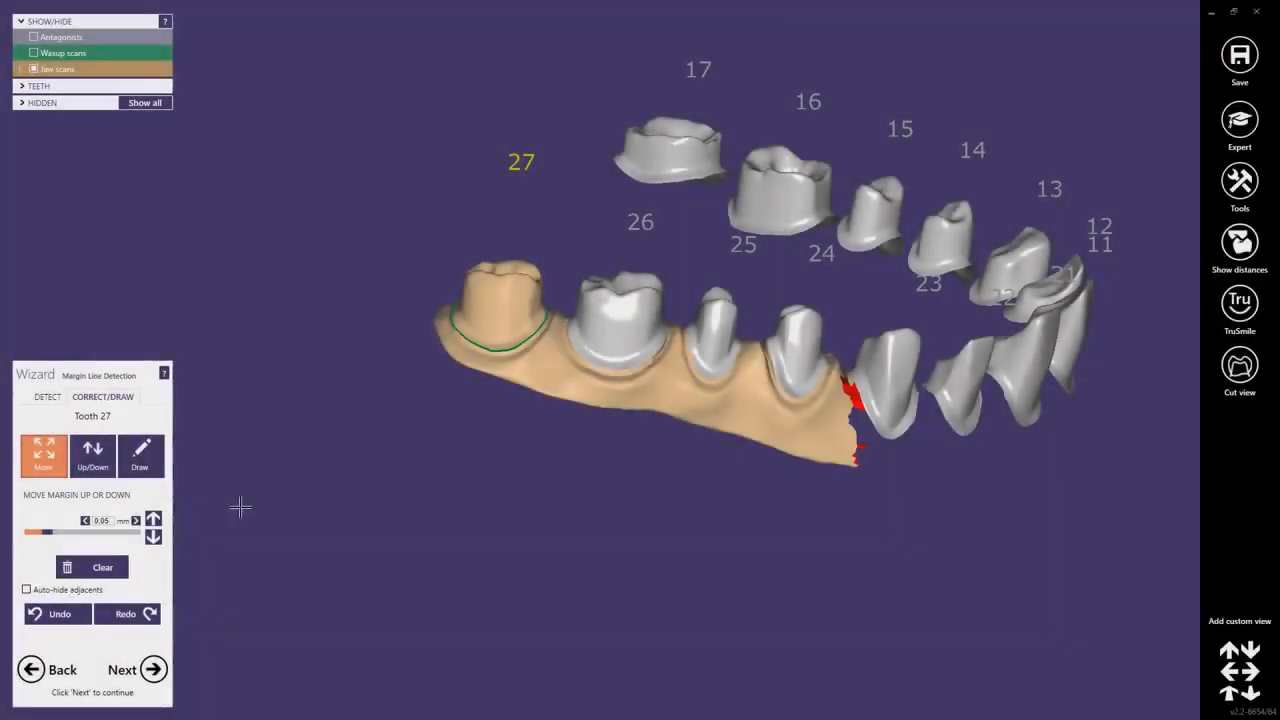
pyautogui.click(49, 397)
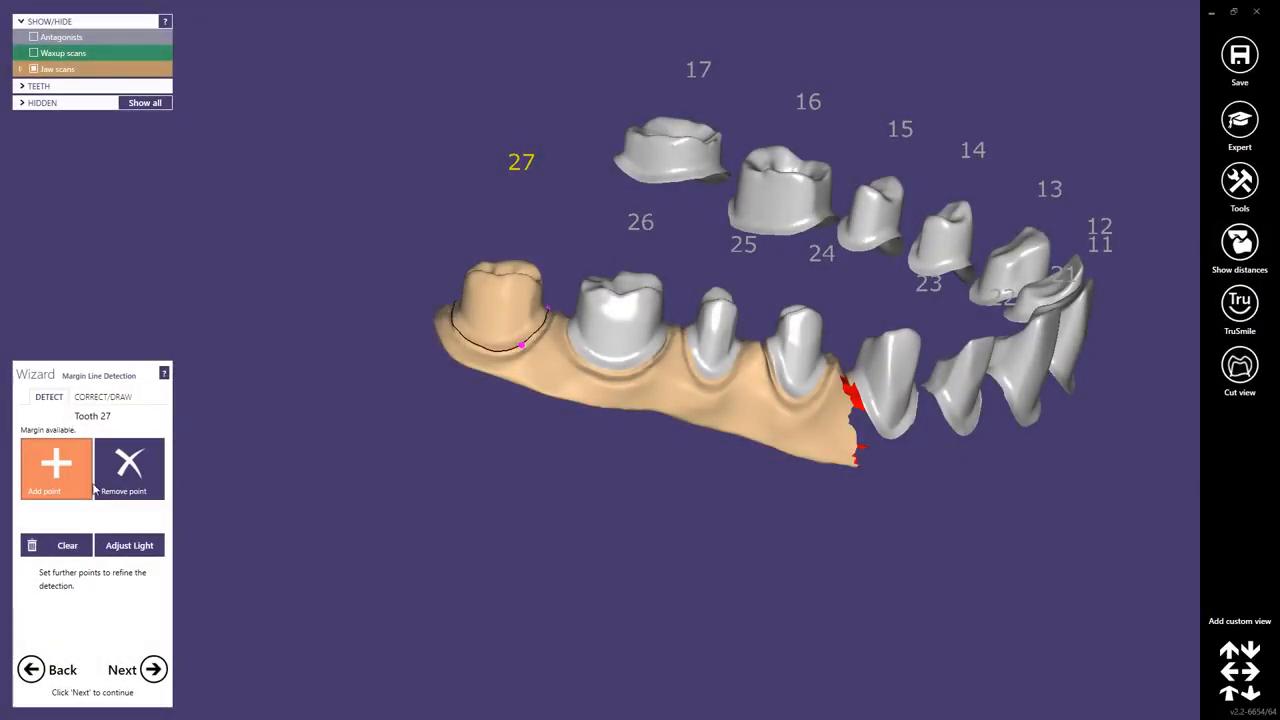
pyautogui.click(153, 669)
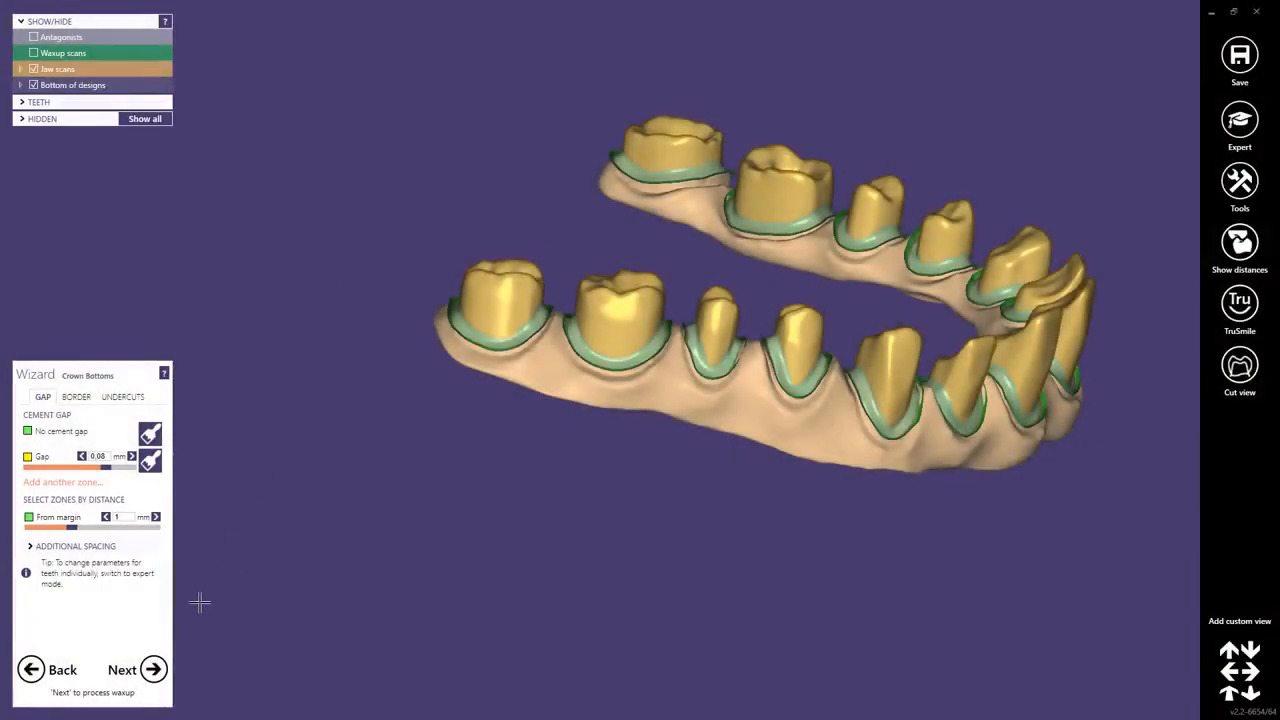
# Step: Process the waxup into full anatomic crowns over the crown bottoms and hide the upper jaw scan to inspect them during free-forming
pyautogui.click(154, 670)
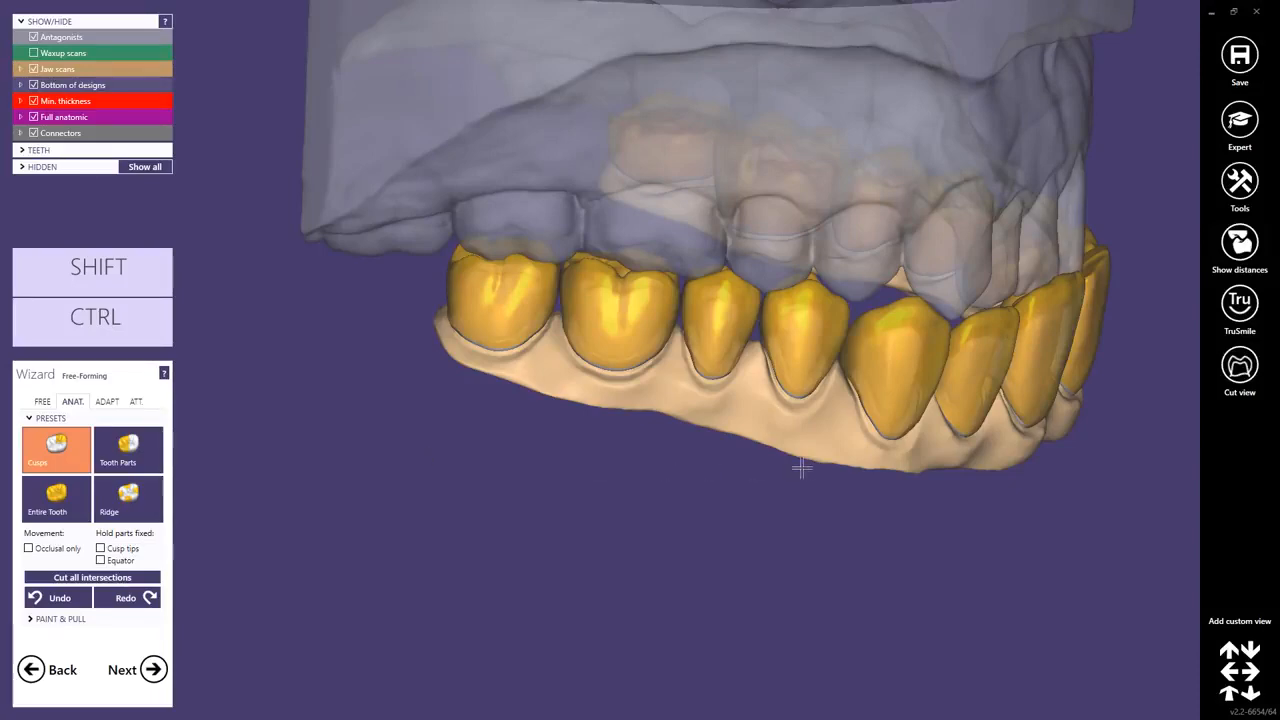
pyautogui.moveTo(800, 463); pyautogui.dragTo(764, 483, button='right')
pyautogui.keyDown('ctrl'); pyautogui.middleClick(737, 400); pyautogui.keyUp('ctrl')
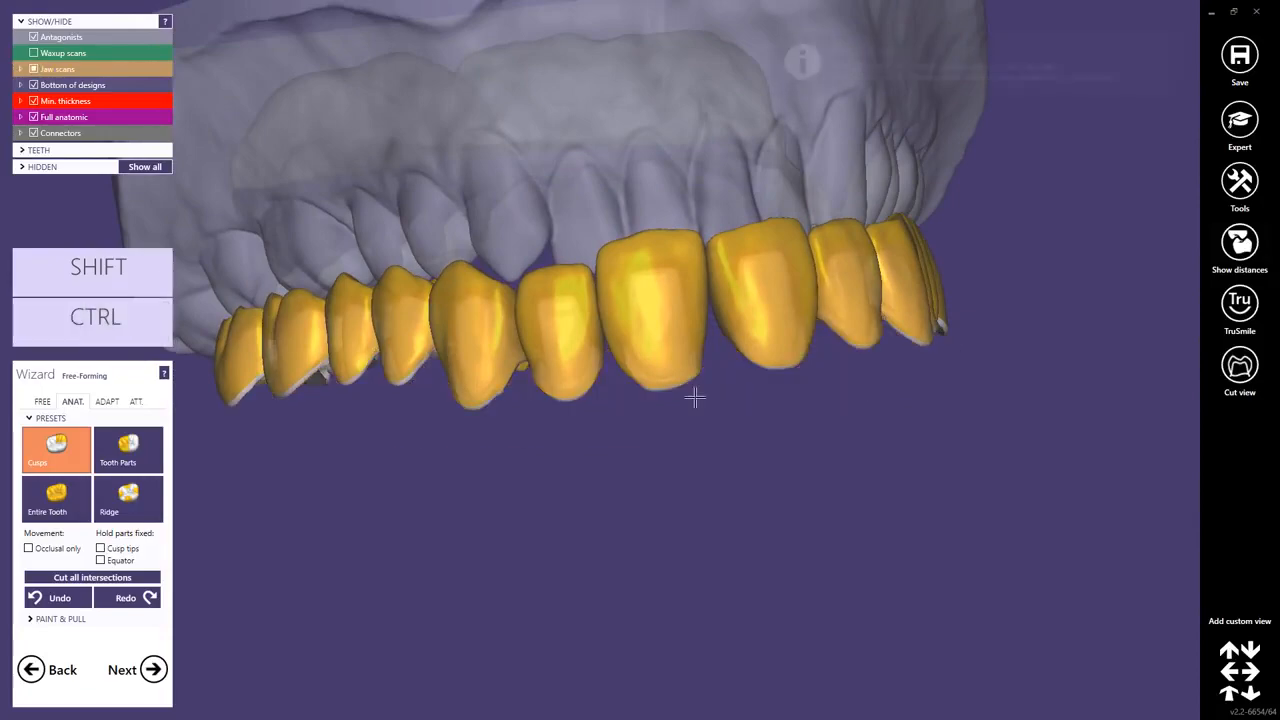
pyautogui.moveTo(694, 394); pyautogui.dragTo(371, 414, button='right')
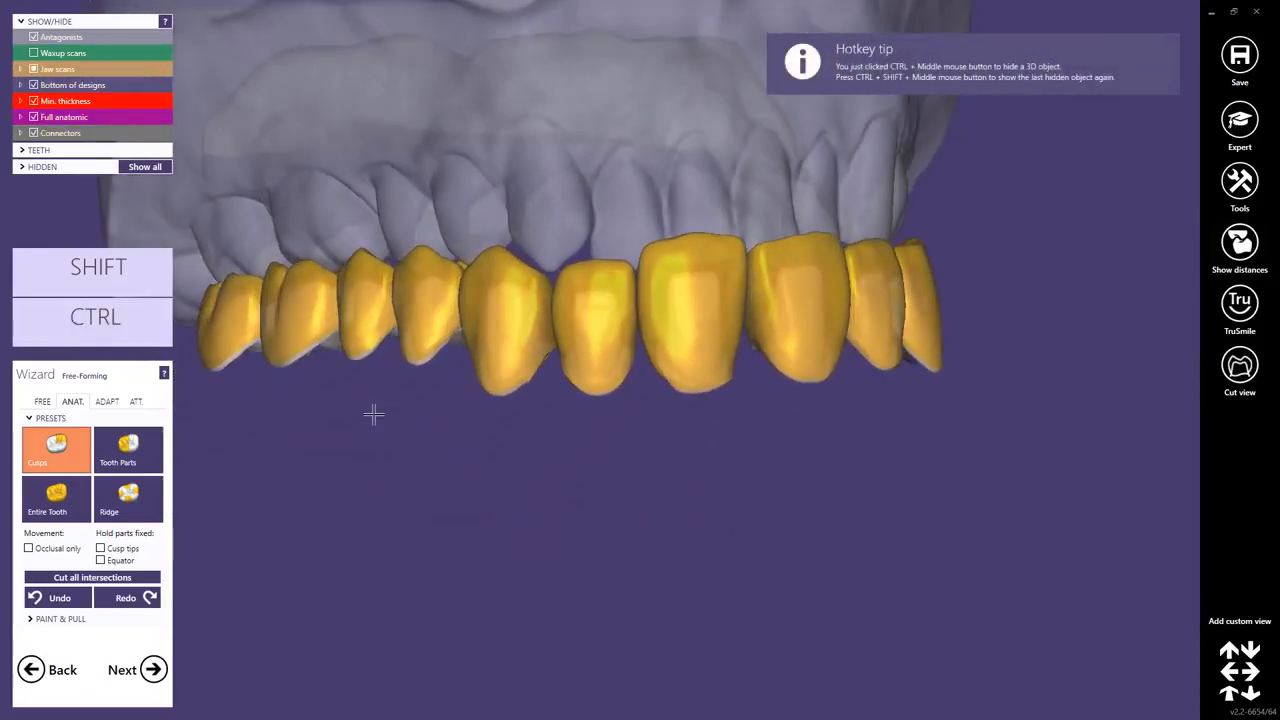
pyautogui.click(128, 448)
pyautogui.scroll(3, 650, 273)
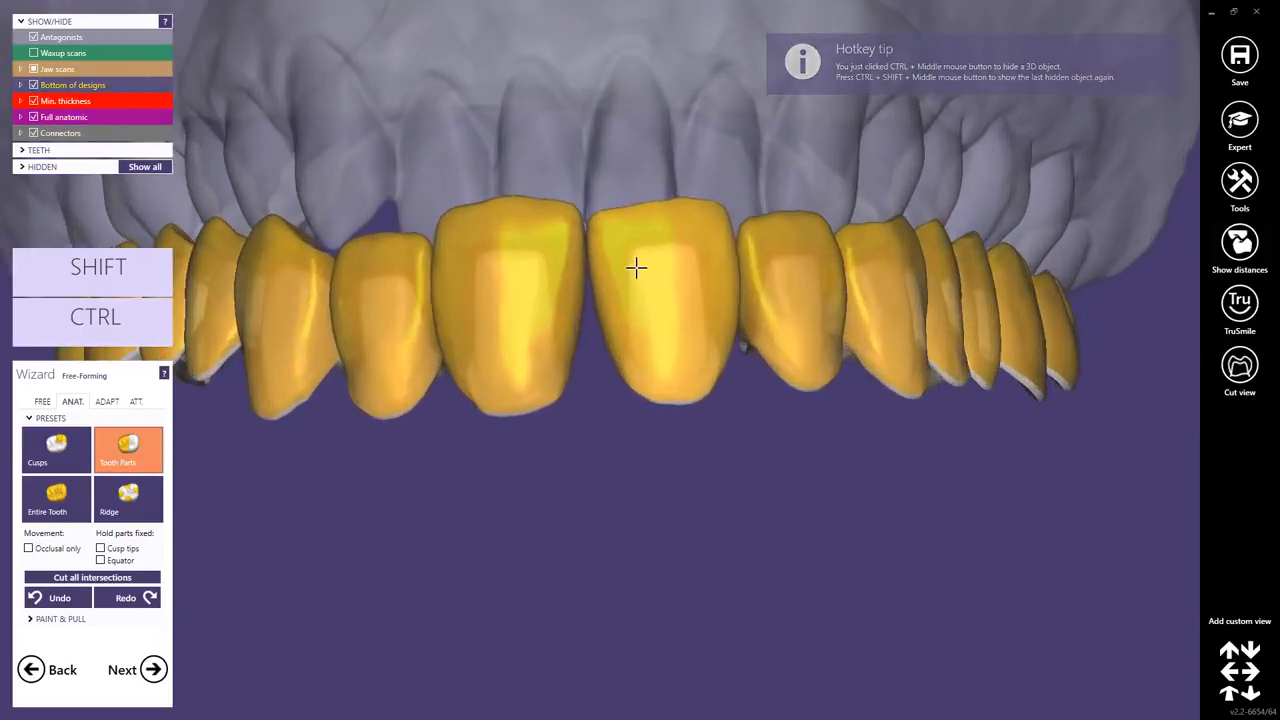
pyautogui.moveTo(634, 266); pyautogui.dragTo(600, 357, button='middle')
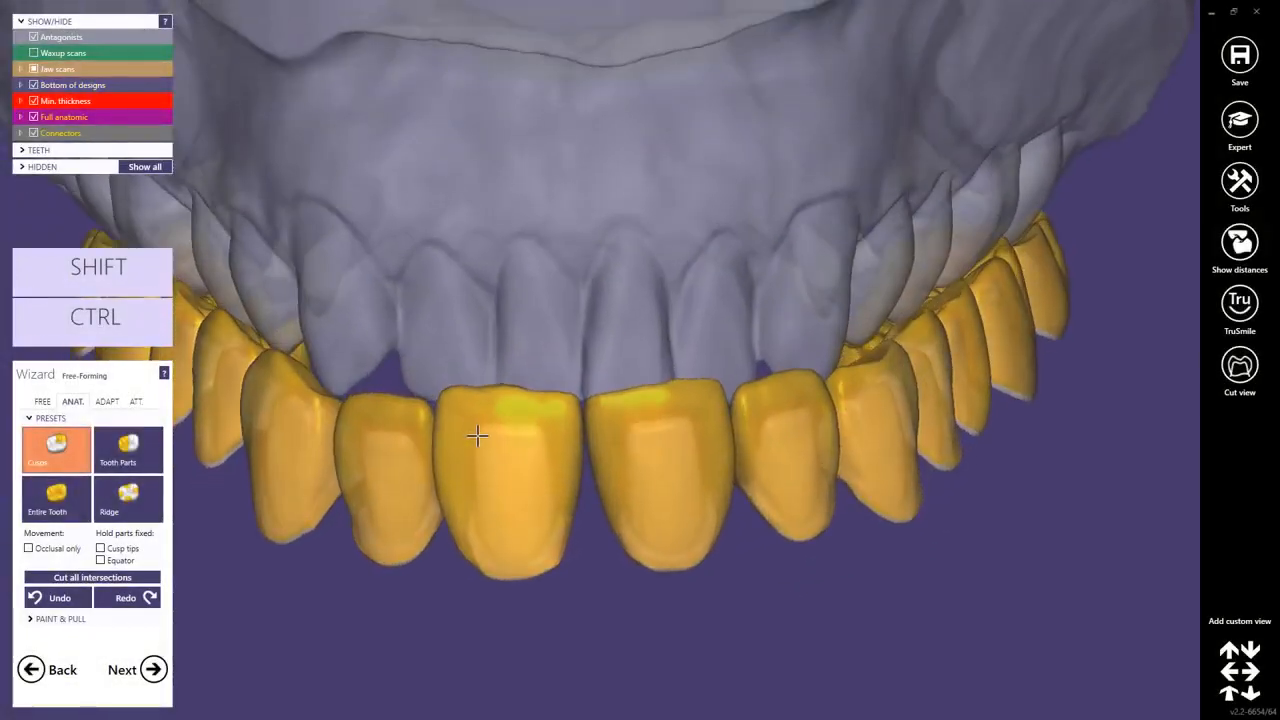
# Step: Merge and save the individual crowns, deleting the previously saved bridge STL file and continuing without saving the scene
pyautogui.click(155, 676)
pyautogui.click(154, 670)
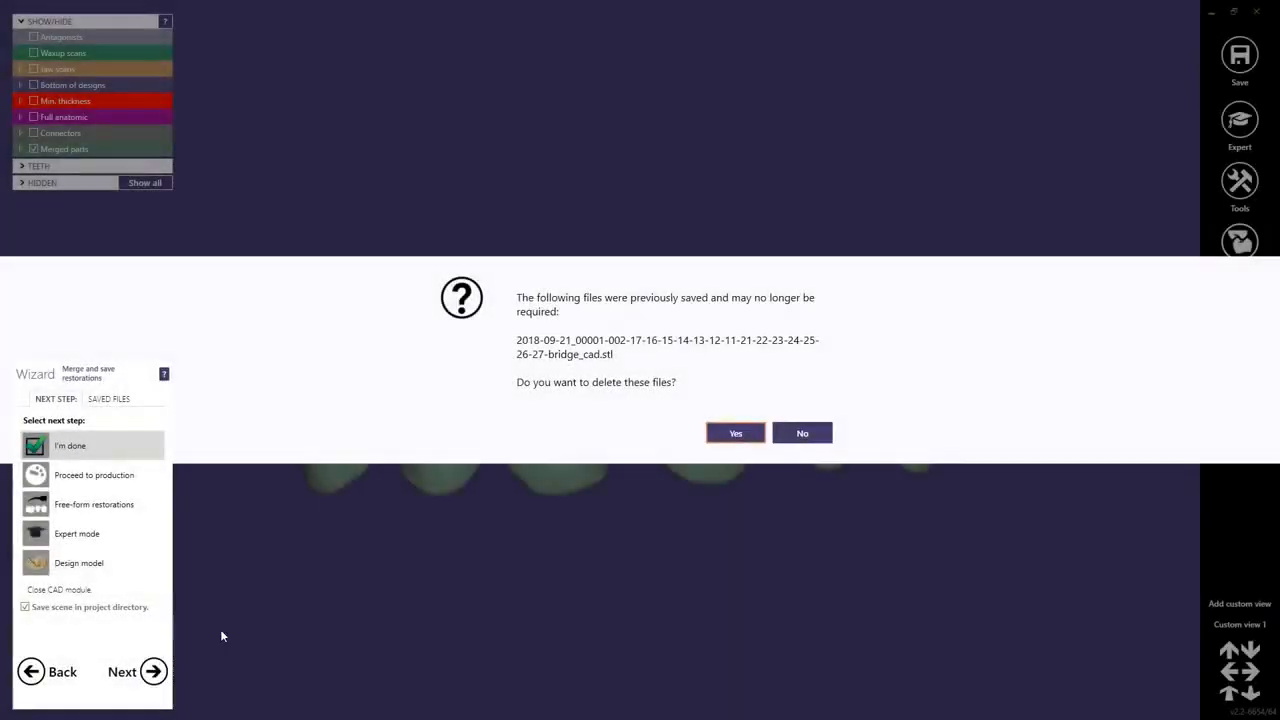
pyautogui.click(735, 433)
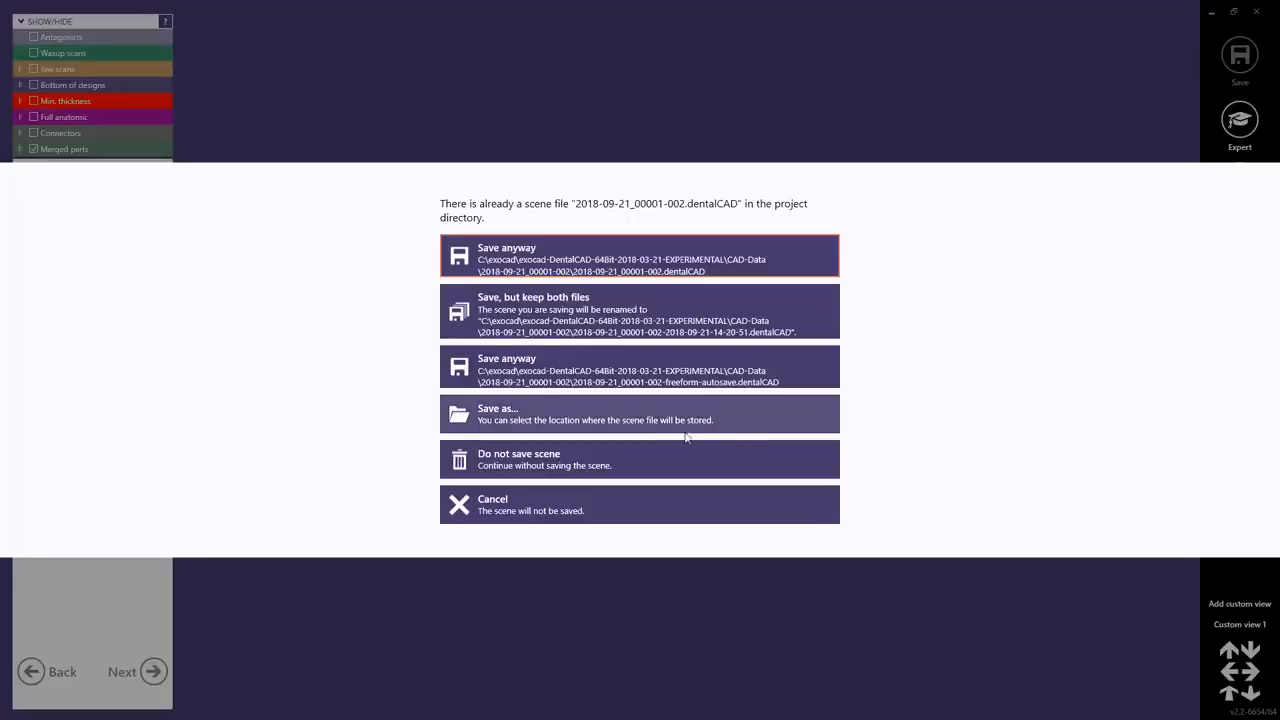
pyautogui.click(559, 466)
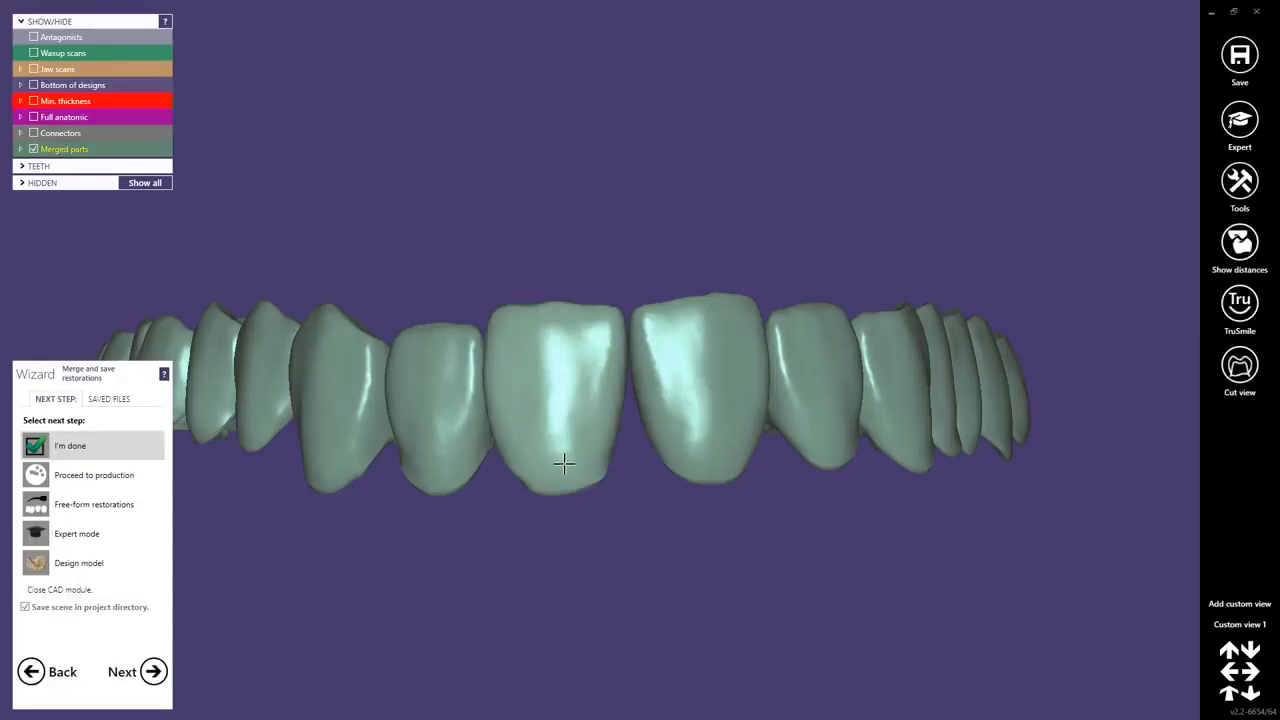
pyautogui.moveTo(564, 464); pyautogui.dragTo(554, 479, button='right')
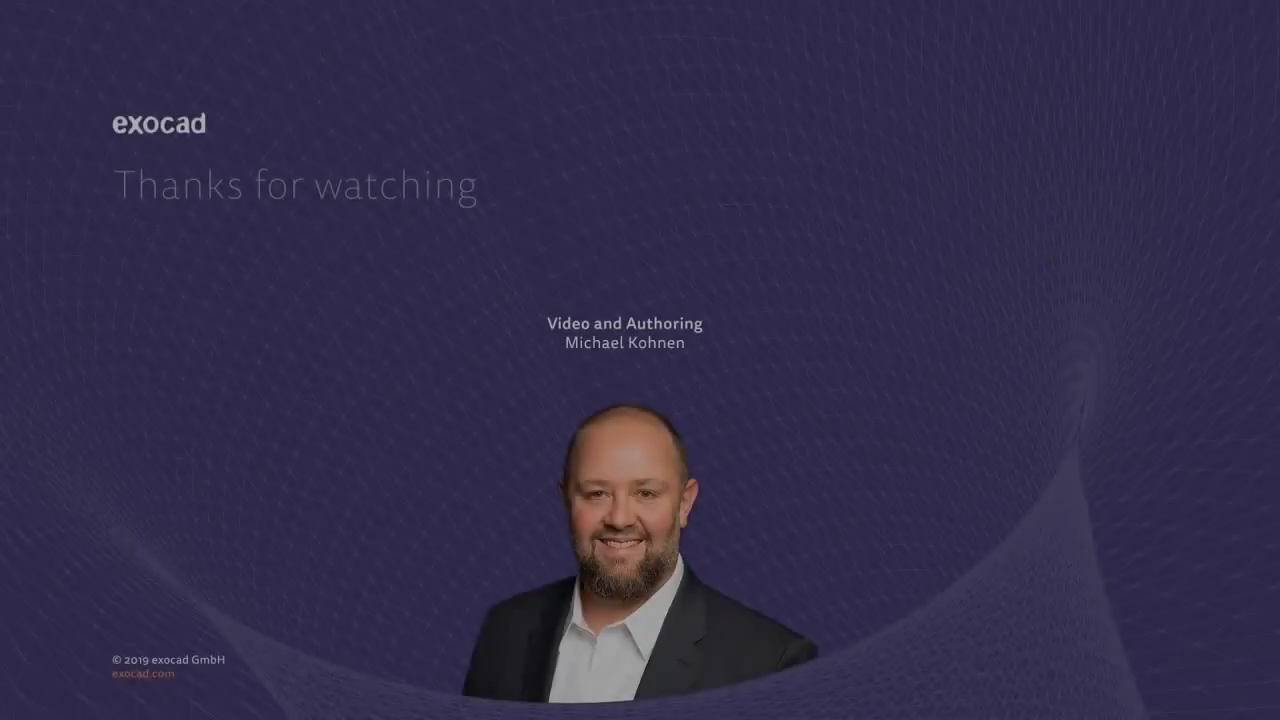